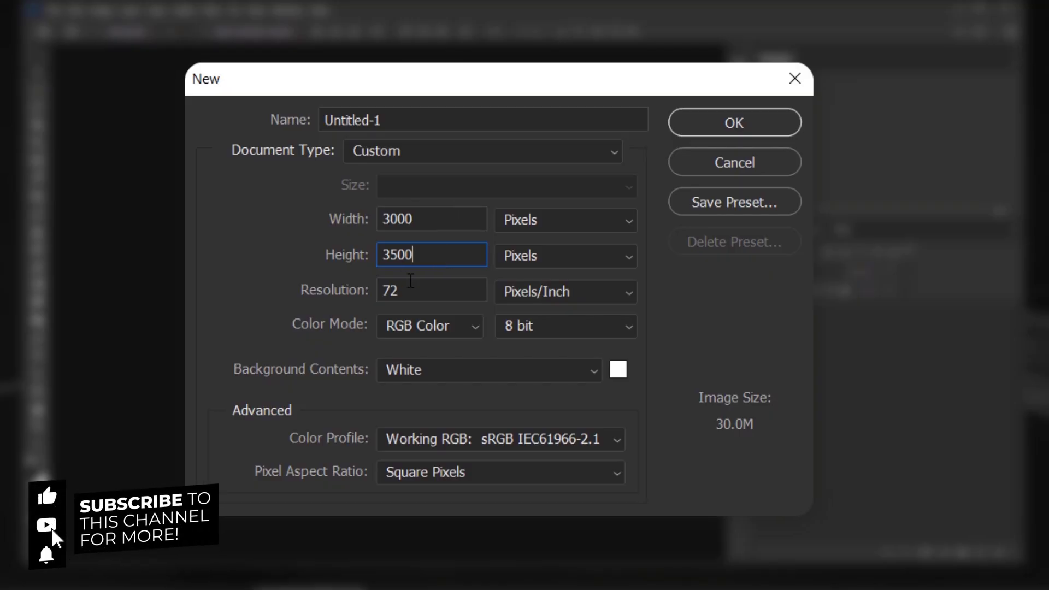
# Create a new 3000 × 3500 pixel RGB document at 72 pixels/inch with a white background.
pyautogui.click(734, 123)
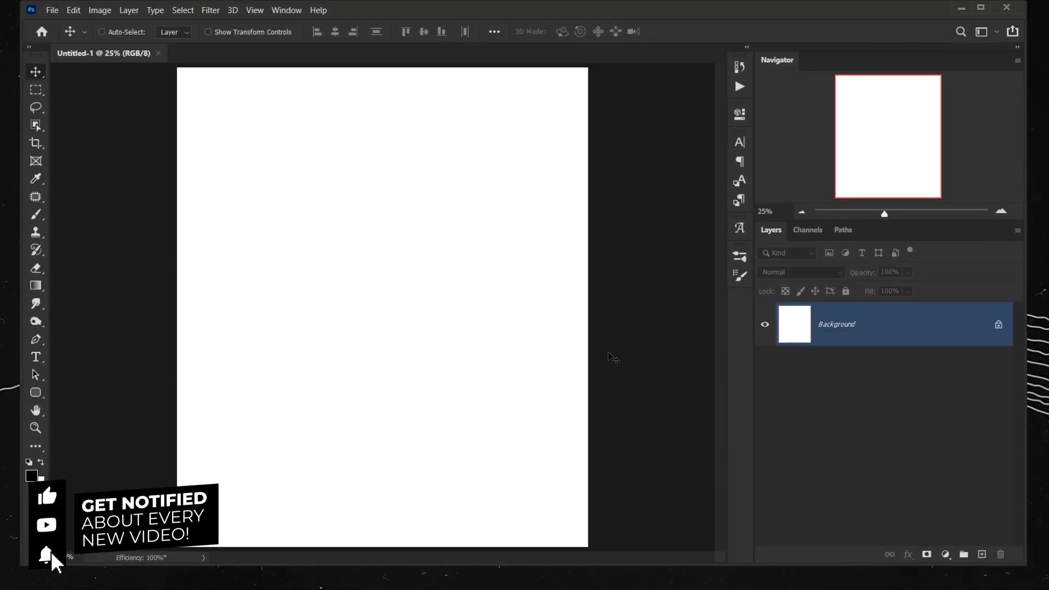
pyautogui.hotkey('ctrl', '0')
pyautogui.scroll(-2, 363, 253)
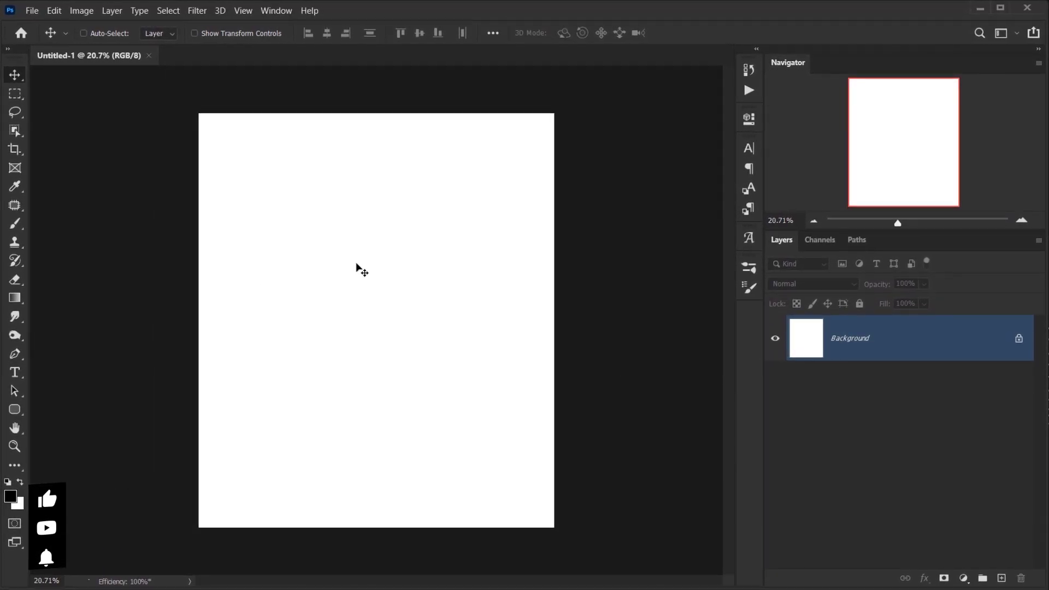
pyautogui.hotkey('ctrl', '0')
pyautogui.scroll(-3, 363, 197)
pyautogui.scroll(1, 312, 228)
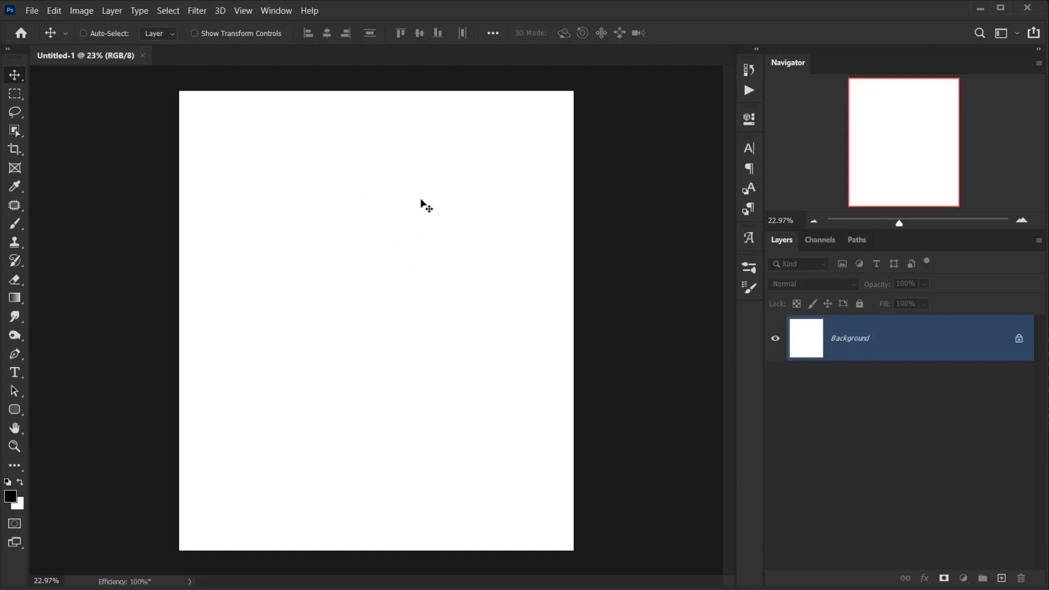
# Place snow_2_by_vivstock_d17lvw7.jpg from the Ready_4_XMAS folder into the blank document.
pyautogui.click(115, 588)
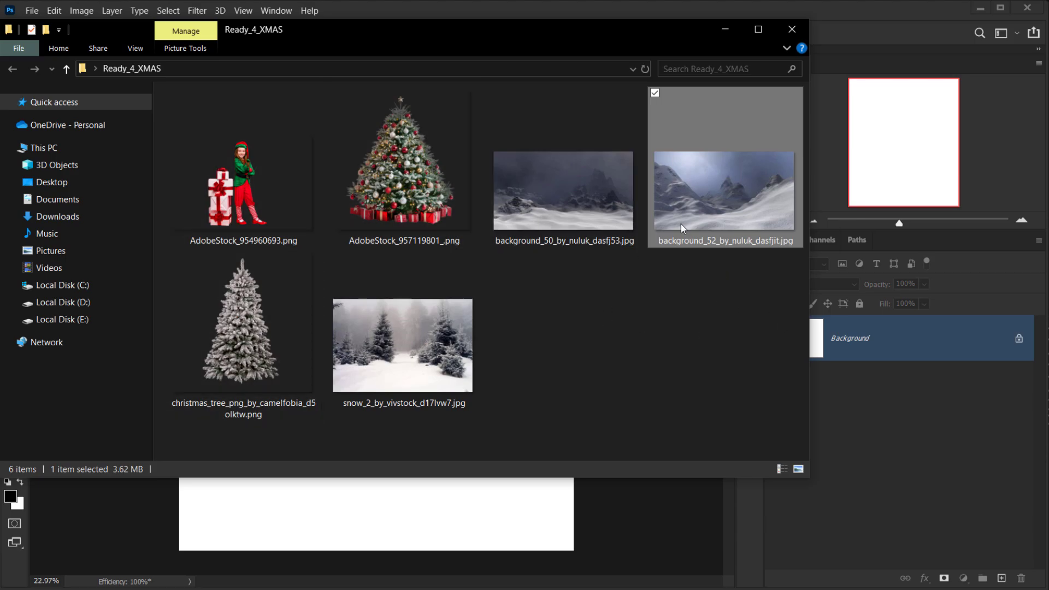
pyautogui.doubleClick(606, 221)
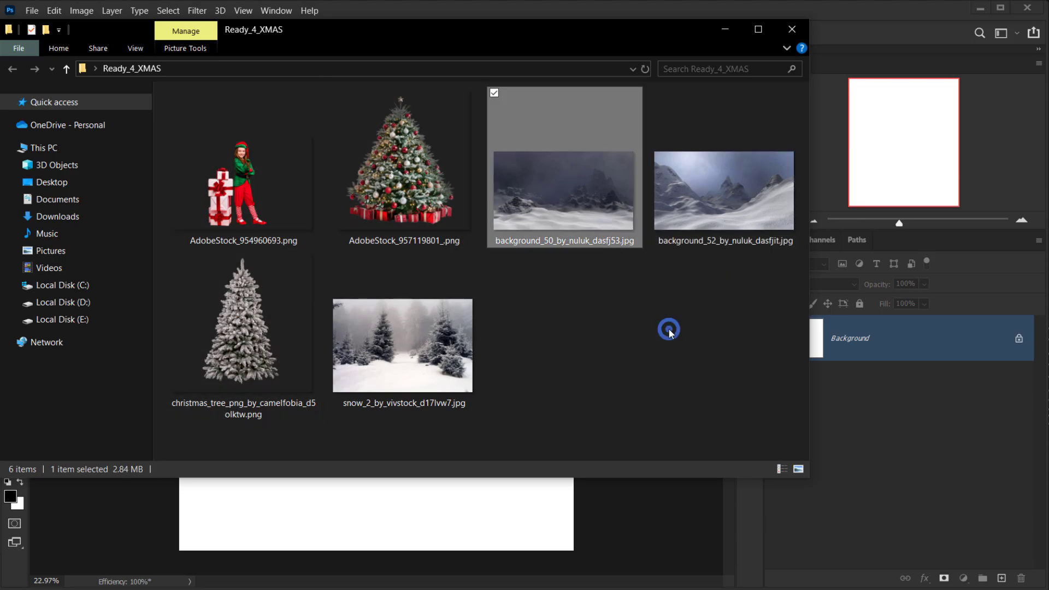
pyautogui.click(725, 196)
pyautogui.click(367, 366)
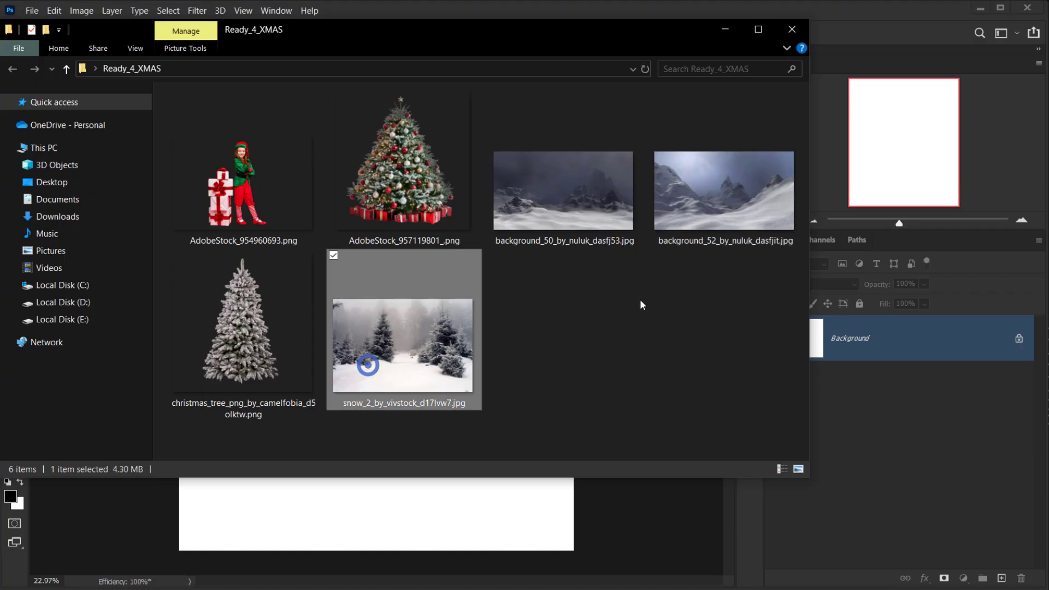
pyautogui.click(713, 199)
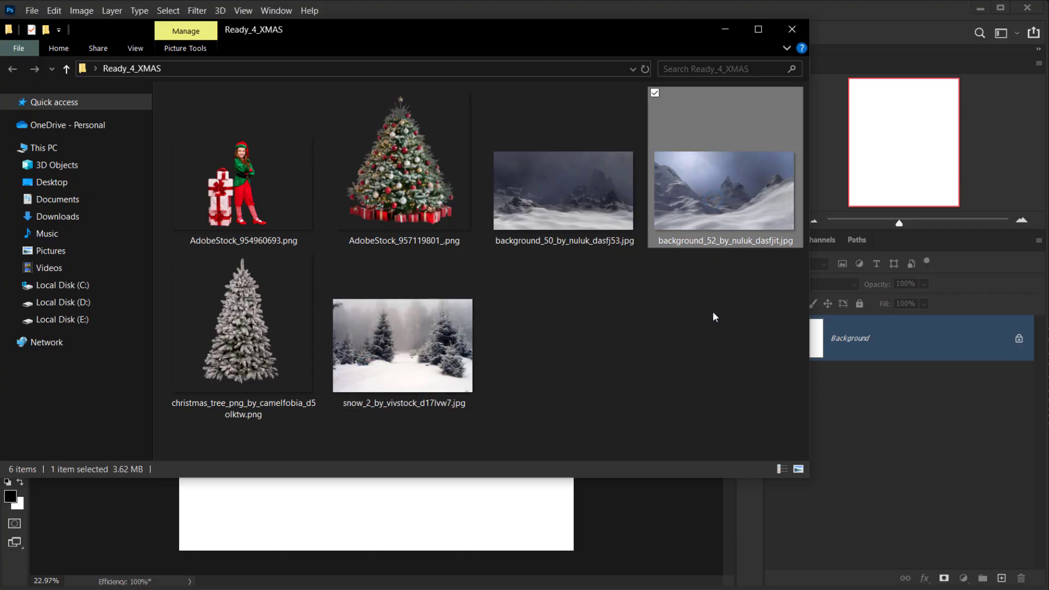
pyautogui.click(420, 360)
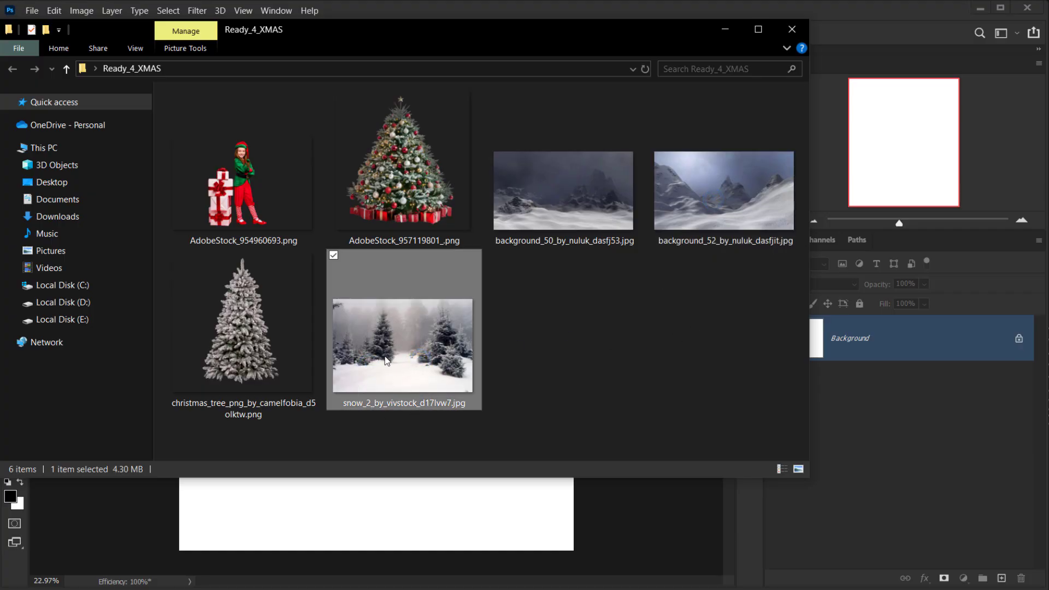
pyautogui.moveTo(386, 360); pyautogui.dragTo(429, 539)
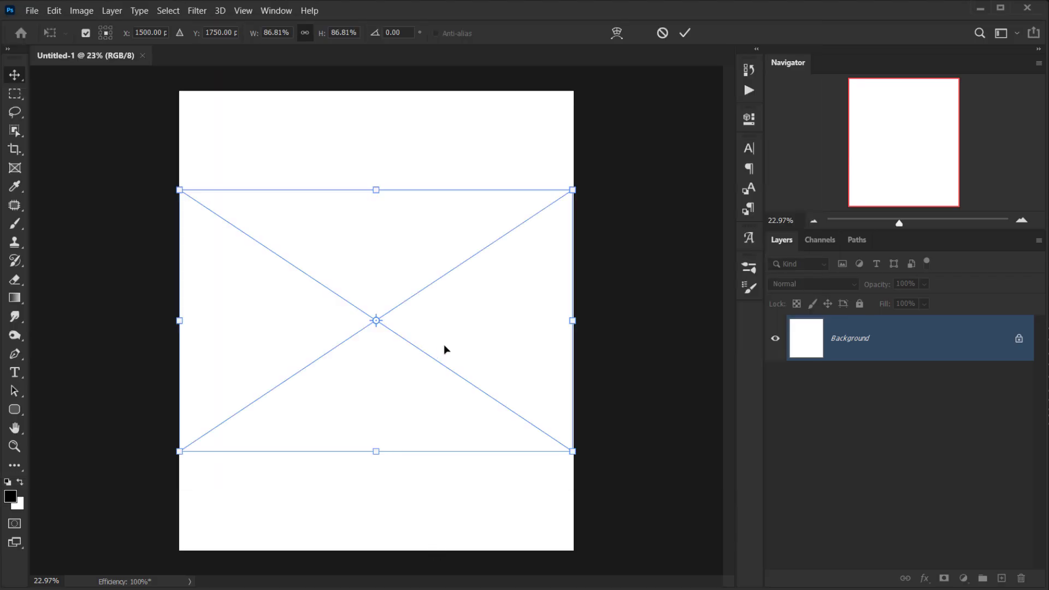
# Position the snowy forest image against the canvas's upper edge, scale it to about 96.5% to span the full width, and commit it.
pyautogui.moveTo(468, 363); pyautogui.dragTo(468, 268)
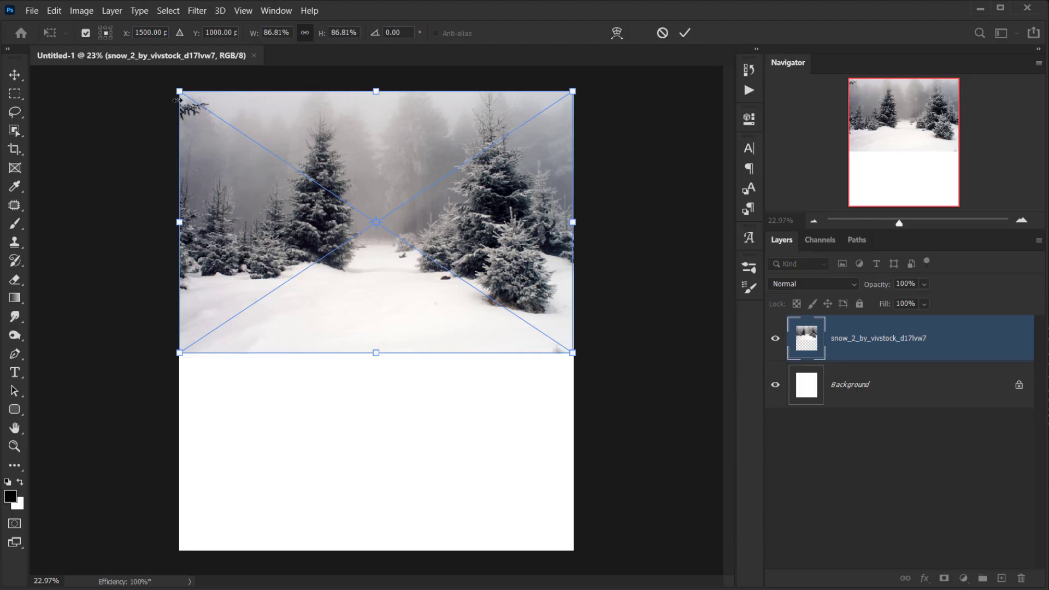
pyautogui.moveTo(572, 92); pyautogui.dragTo(597, 74)
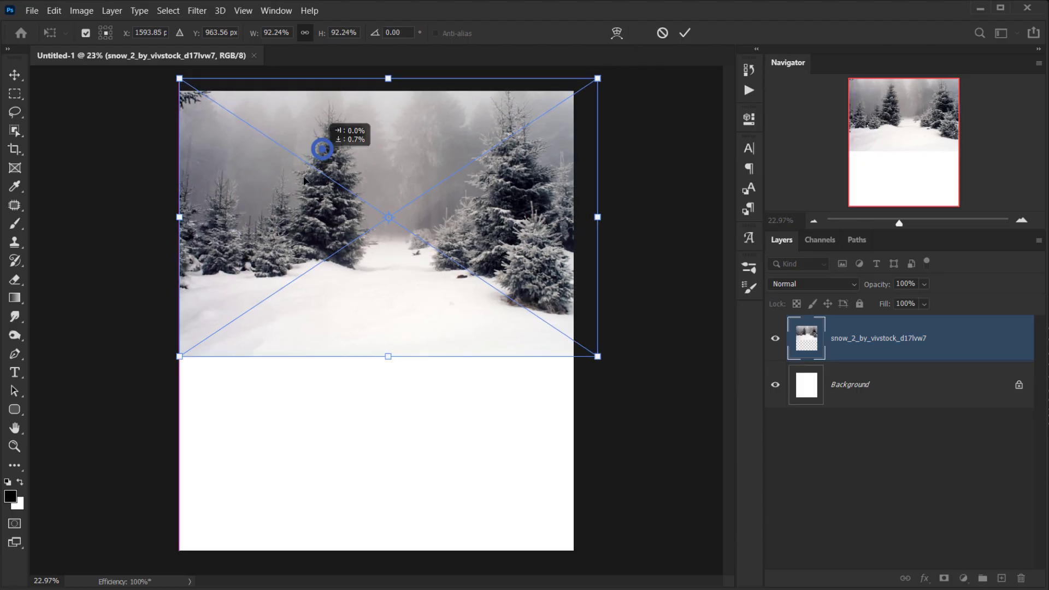
pyautogui.moveTo(321, 145); pyautogui.dragTo(294, 166)
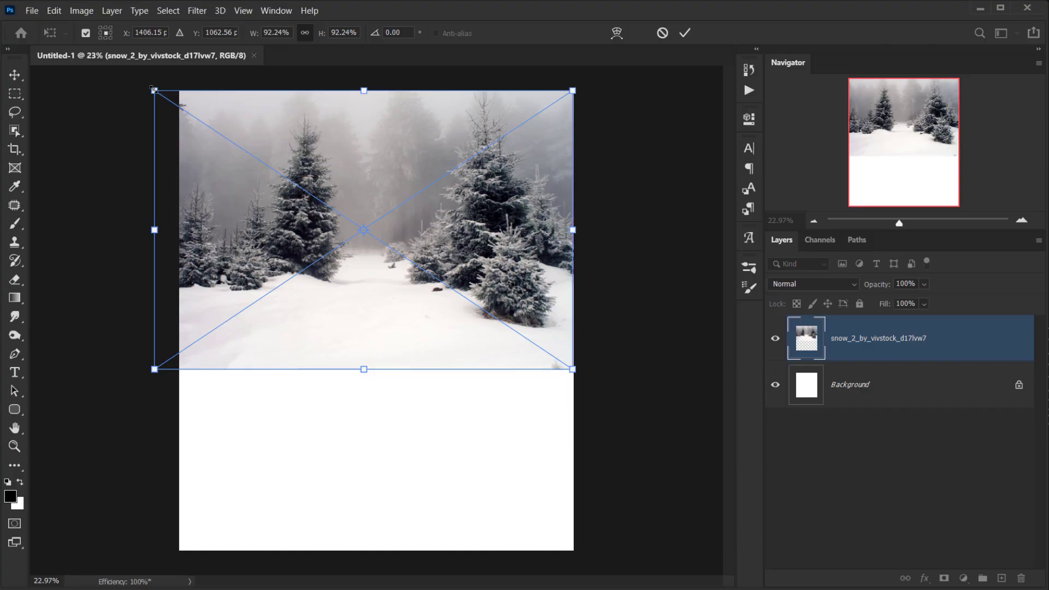
pyautogui.moveTo(154, 90); pyautogui.dragTo(136, 83)
pyautogui.moveTo(454, 165); pyautogui.dragTo(456, 171)
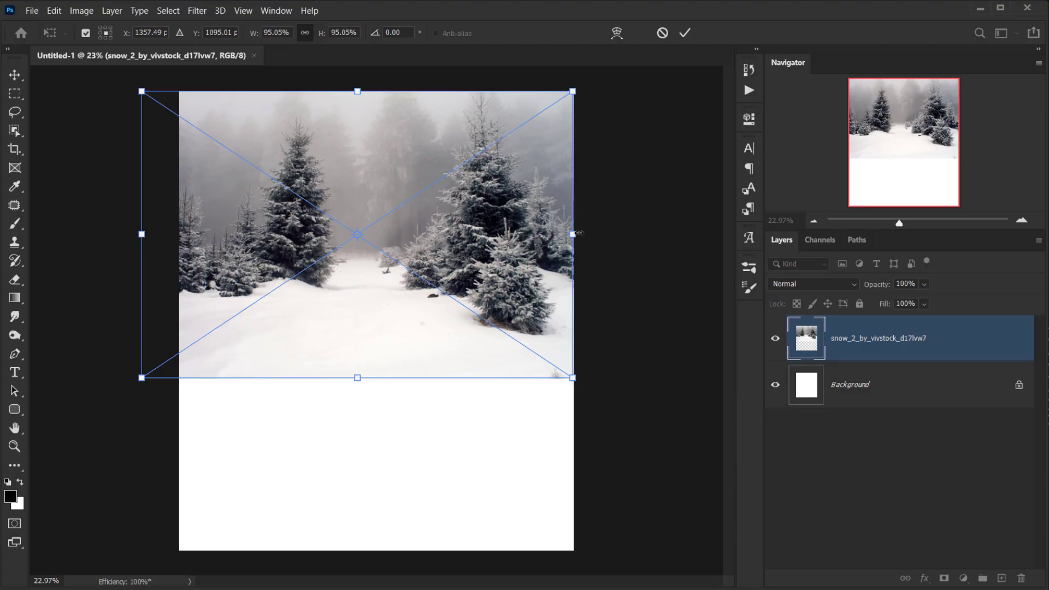
pyautogui.moveTo(579, 233); pyautogui.dragTo(580, 234)
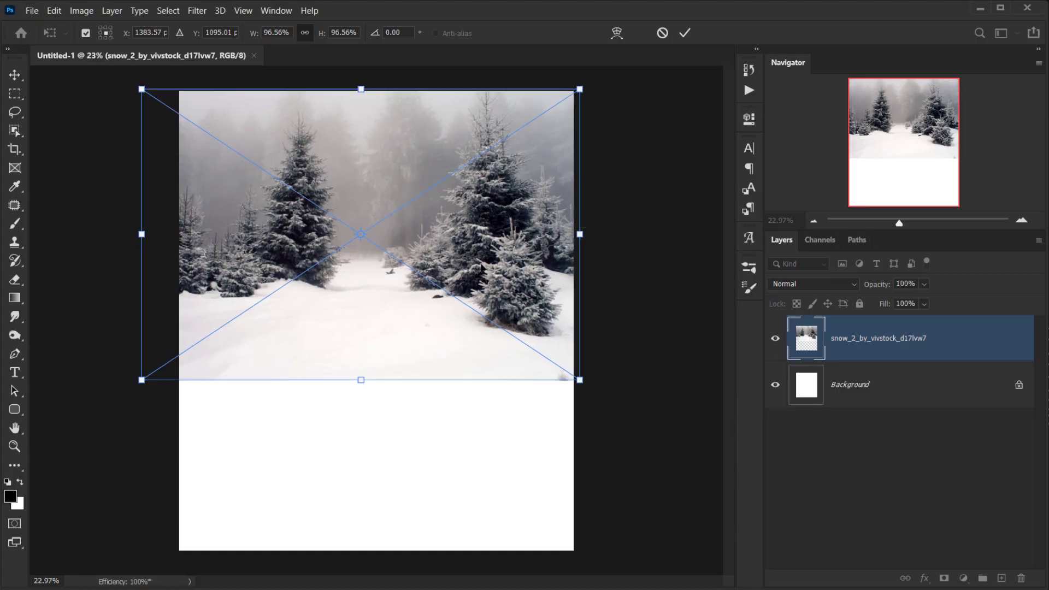
pyautogui.moveTo(483, 191); pyautogui.dragTo(484, 194)
pyautogui.moveTo(541, 140); pyautogui.dragTo(541, 132)
pyautogui.click(685, 32)
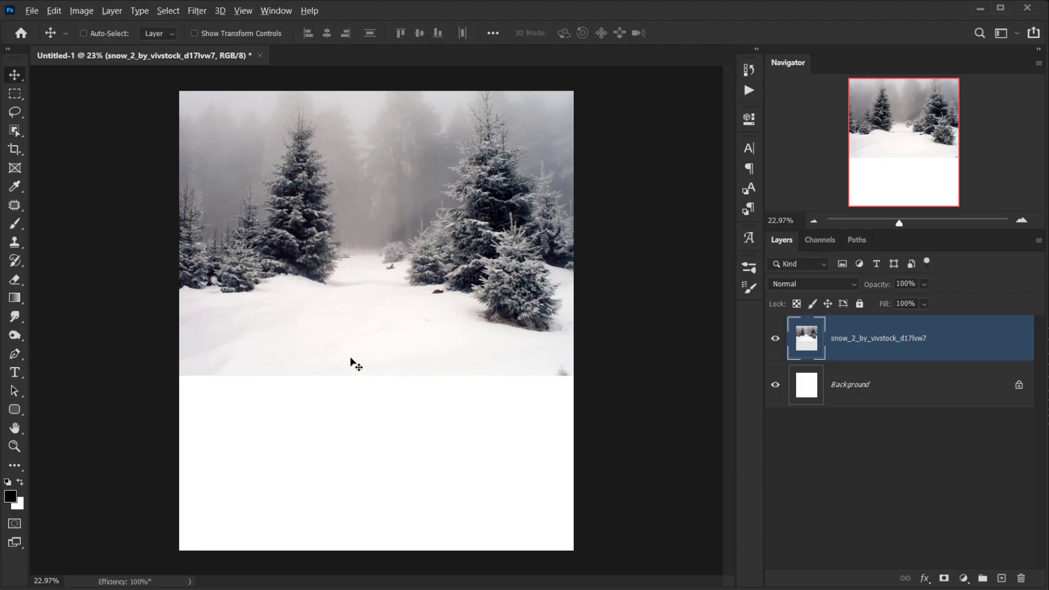
# Place background_50_by_nuluk_dasfj53.jpg from the Ready_4_XMAS folder above the snowy forest layer.
pyautogui.scroll(-2, 355, 350)
pyautogui.hotkey('alt', 'Tab')
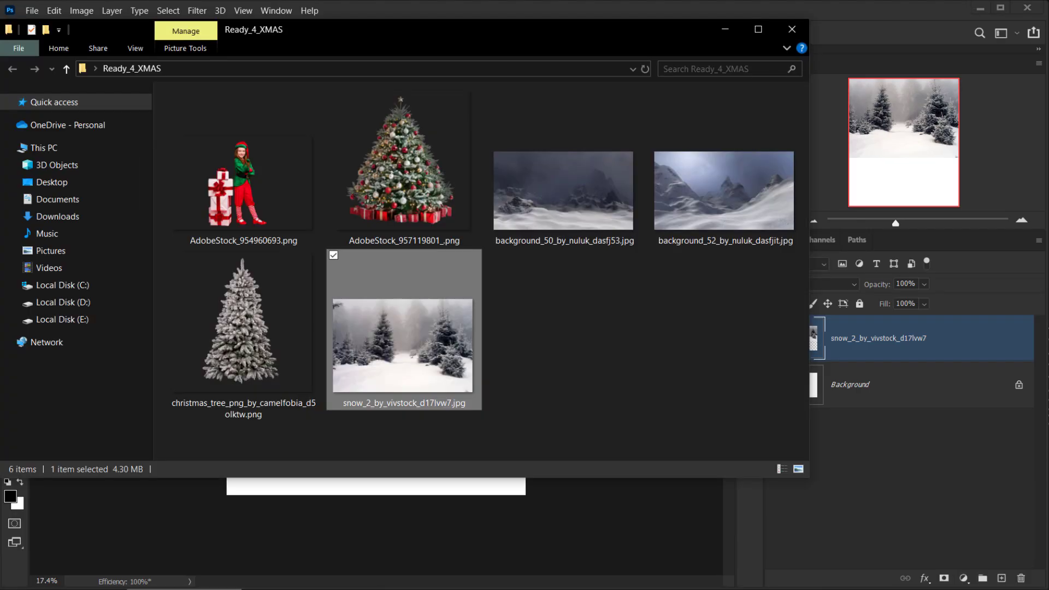
pyautogui.moveTo(624, 196); pyautogui.dragTo(624, 196)
pyautogui.click(729, 200)
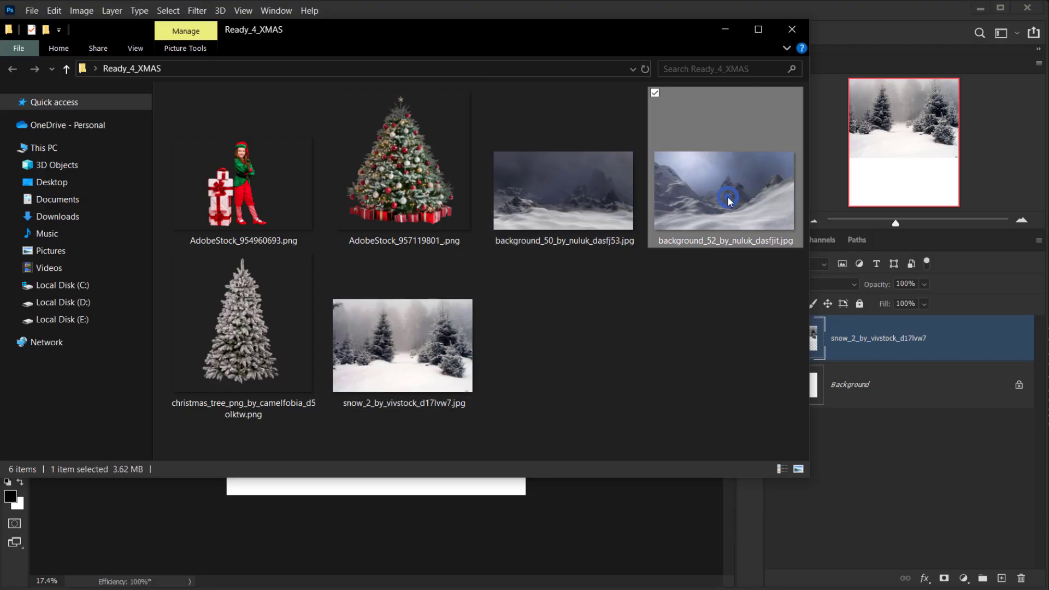
pyautogui.click(516, 211)
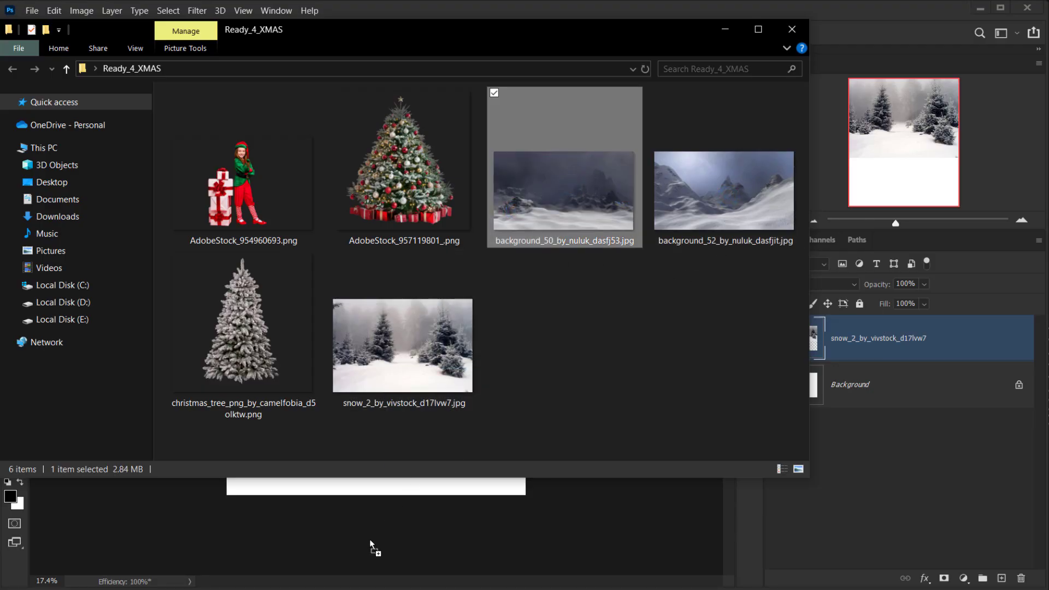
pyautogui.moveTo(369, 538); pyautogui.dragTo(369, 538)
# Enlarge the mountain image to about 148% over the forest and lower its opacity to 51%.
pyautogui.moveTo(431, 332); pyautogui.dragTo(434, 367)
pyautogui.moveTo(376, 267); pyautogui.dragTo(376, 179)
pyautogui.moveTo(426, 398); pyautogui.dragTo(357, 389)
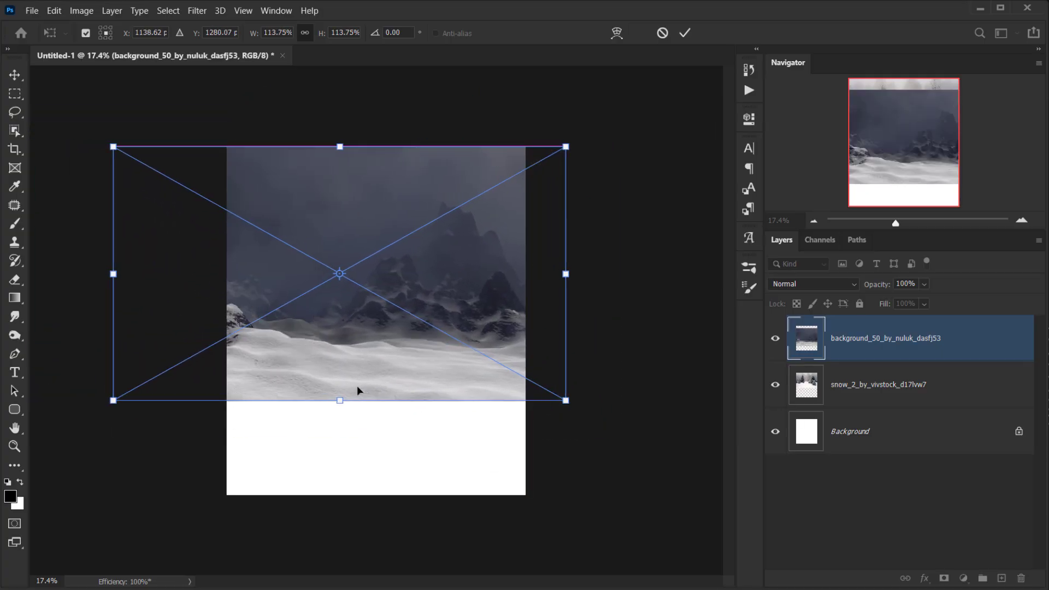
pyautogui.moveTo(113, 274); pyautogui.dragTo(8, 249)
pyautogui.moveTo(490, 415); pyautogui.dragTo(478, 390)
pyautogui.moveTo(885, 284); pyautogui.dragTo(836, 288)
pyautogui.moveTo(466, 304)
pyautogui.mouseDown()
pyautogui.moveTo(440, 346)
pyautogui.moveTo(428, 304)
pyautogui.moveTo(457, 300)
pyautogui.moveTo(463, 315)
pyautogui.moveTo(470, 295)
pyautogui.moveTo(461, 298)
pyautogui.mouseUp()
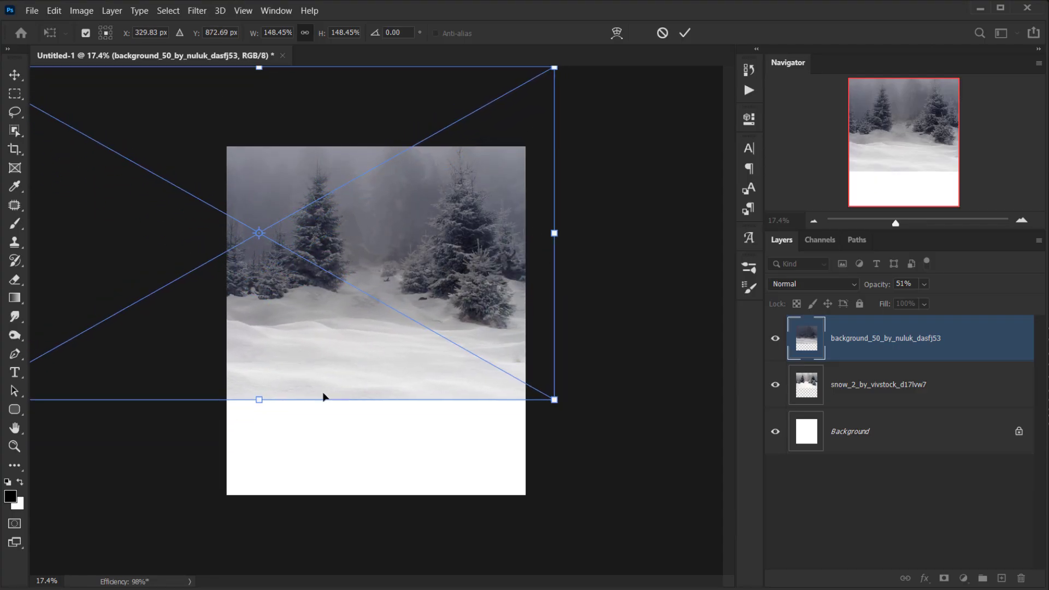
# Scale the mountain image to about 172% with its snow line just below the trees, and commit it at 100% opacity.
pyautogui.moveTo(259, 402); pyautogui.dragTo(257, 429)
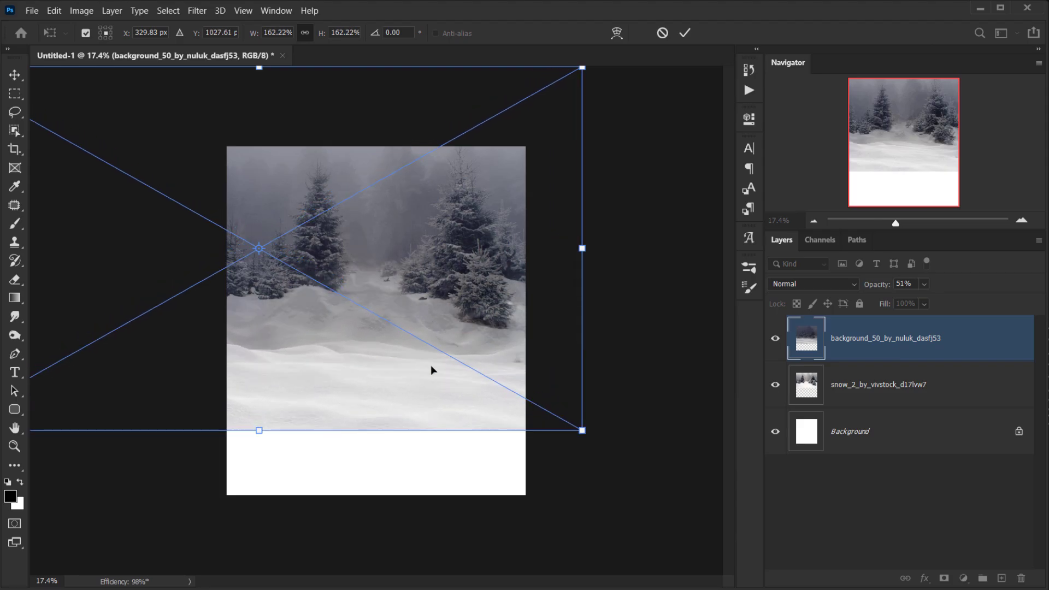
pyautogui.moveTo(431, 368); pyautogui.dragTo(356, 339)
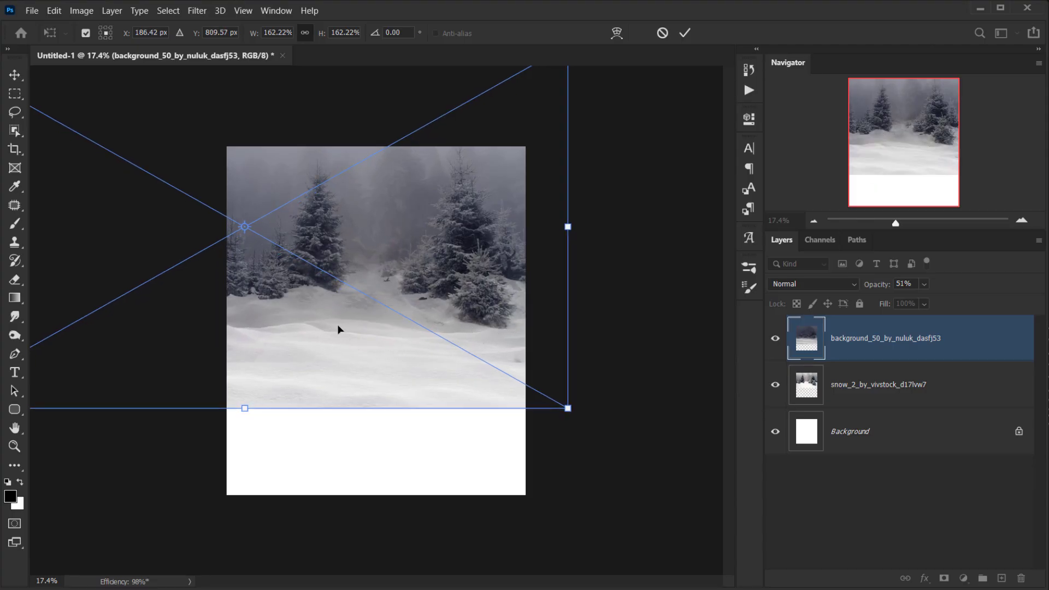
pyautogui.moveTo(244, 412); pyautogui.dragTo(236, 438)
pyautogui.moveTo(360, 372); pyautogui.dragTo(340, 361)
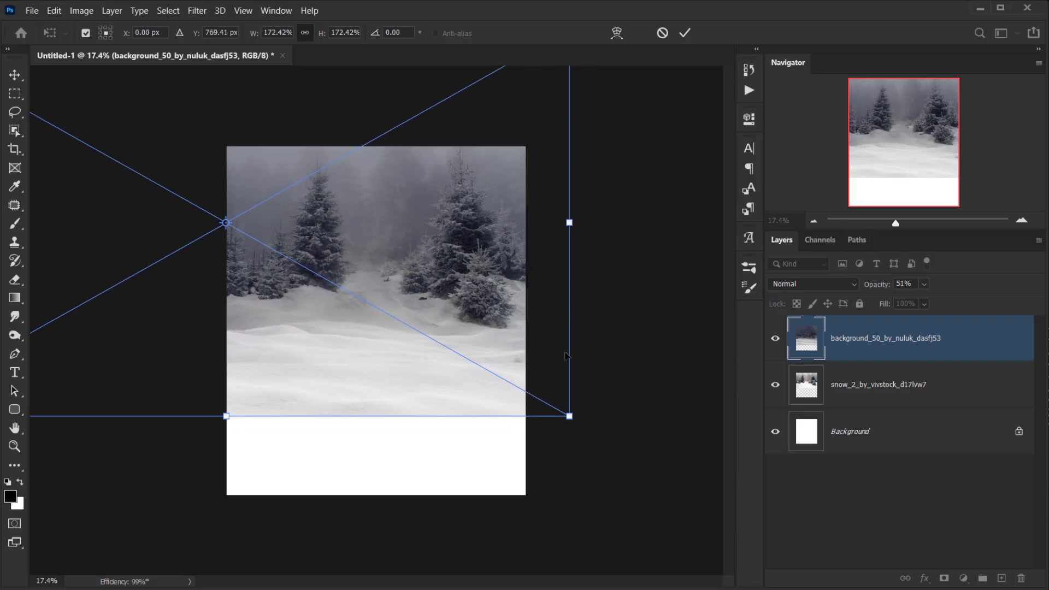
pyautogui.moveTo(503, 349); pyautogui.dragTo(503, 336)
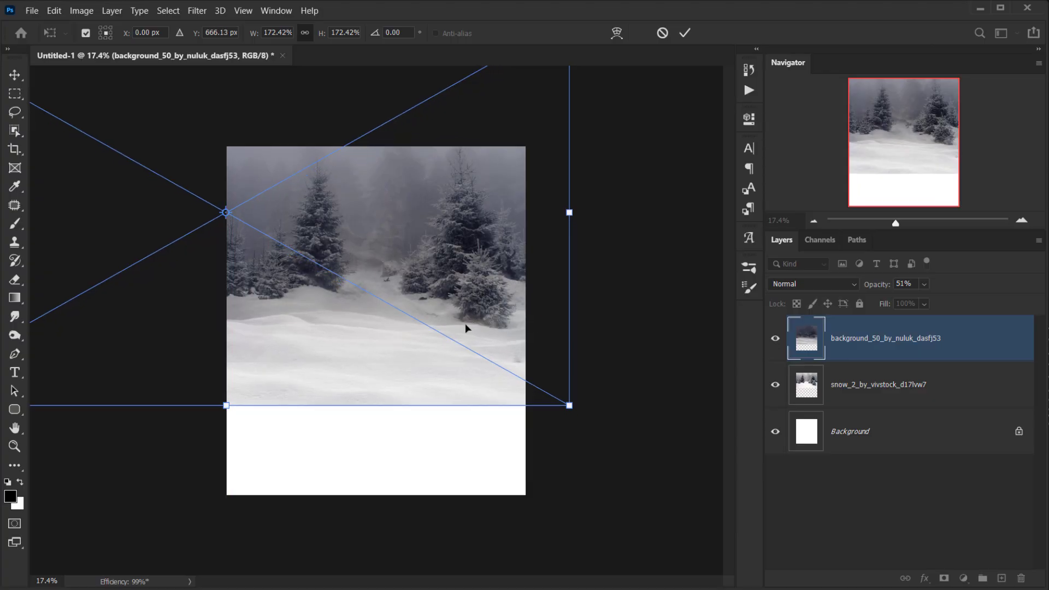
pyautogui.click(684, 32)
# Trace a Pen tool path along the mountain image's snow ridge from the right canvas edge to the left edge.
pyautogui.scroll(4, 363, 356)
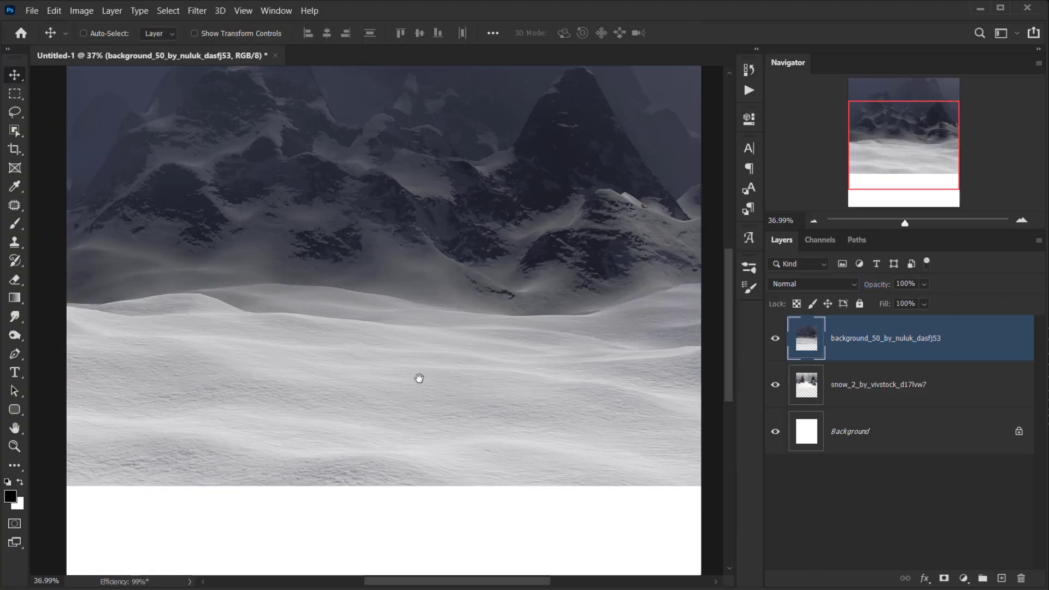
pyautogui.moveTo(424, 380); pyautogui.dragTo(241, 328)
pyautogui.scroll(-3, 280, 331)
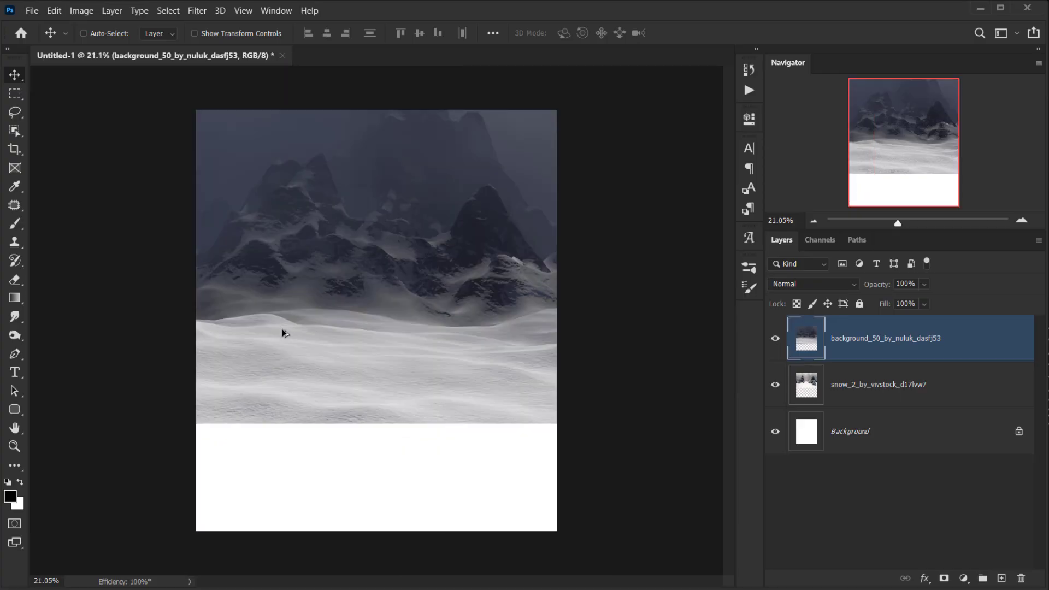
pyautogui.scroll(1, 445, 368)
pyautogui.scroll(3, 362, 379)
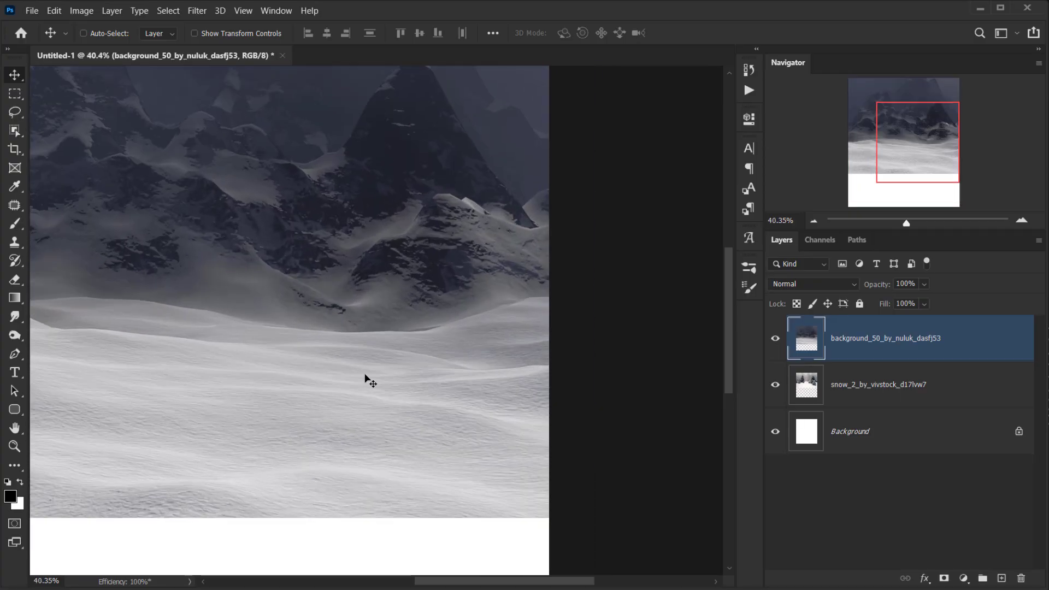
pyautogui.moveTo(386, 388); pyautogui.dragTo(474, 376)
pyautogui.press('p')
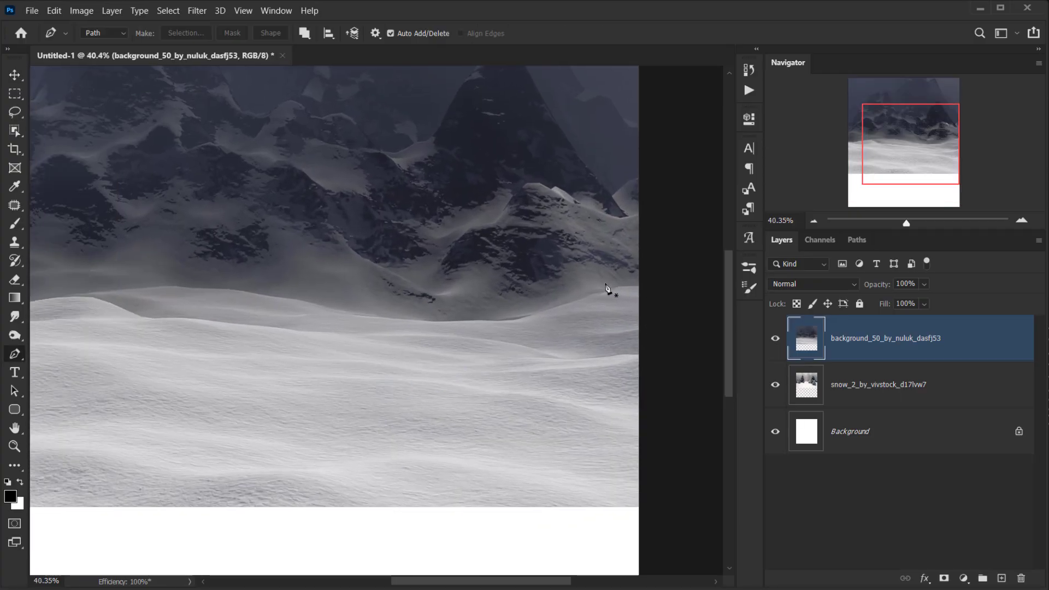
pyautogui.moveTo(243, 314); pyautogui.dragTo(14, 350)
pyautogui.moveTo(449, 302); pyautogui.dragTo(414, 307)
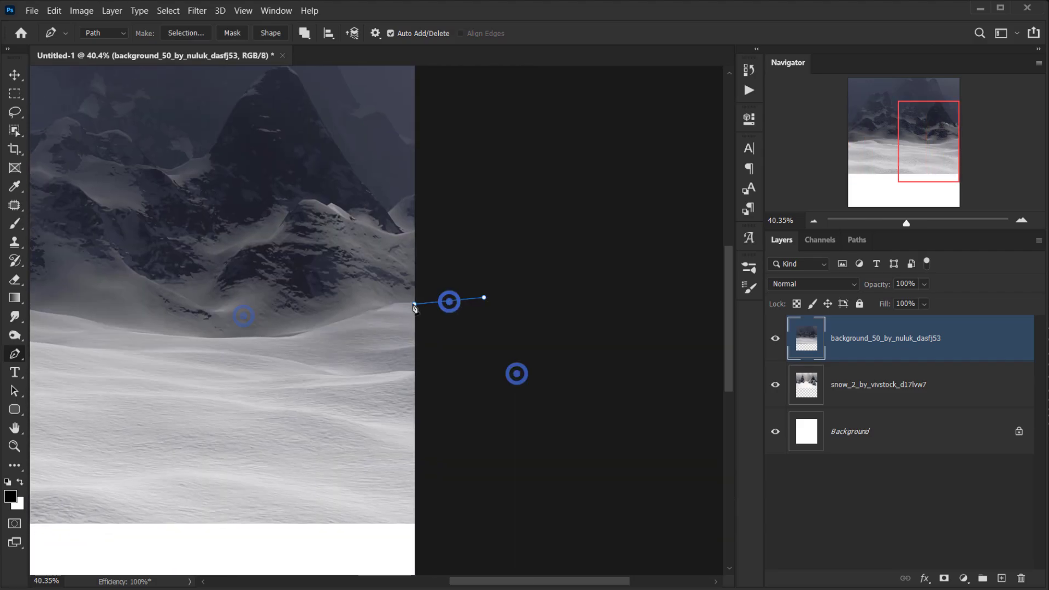
pyautogui.click(379, 309)
pyautogui.moveTo(290, 338); pyautogui.dragTo(264, 339)
pyautogui.moveTo(269, 350); pyautogui.dragTo(490, 362)
pyautogui.moveTo(445, 356); pyautogui.dragTo(408, 349)
pyautogui.moveTo(333, 339); pyautogui.dragTo(543, 377)
pyautogui.moveTo(427, 362); pyautogui.dragTo(398, 369)
pyautogui.click(332, 372)
pyautogui.moveTo(283, 379); pyautogui.dragTo(267, 383)
# Close the ridge path by looping it outside the canvas around the mountains and sky.
pyautogui.hotkey('ctrl', '0')
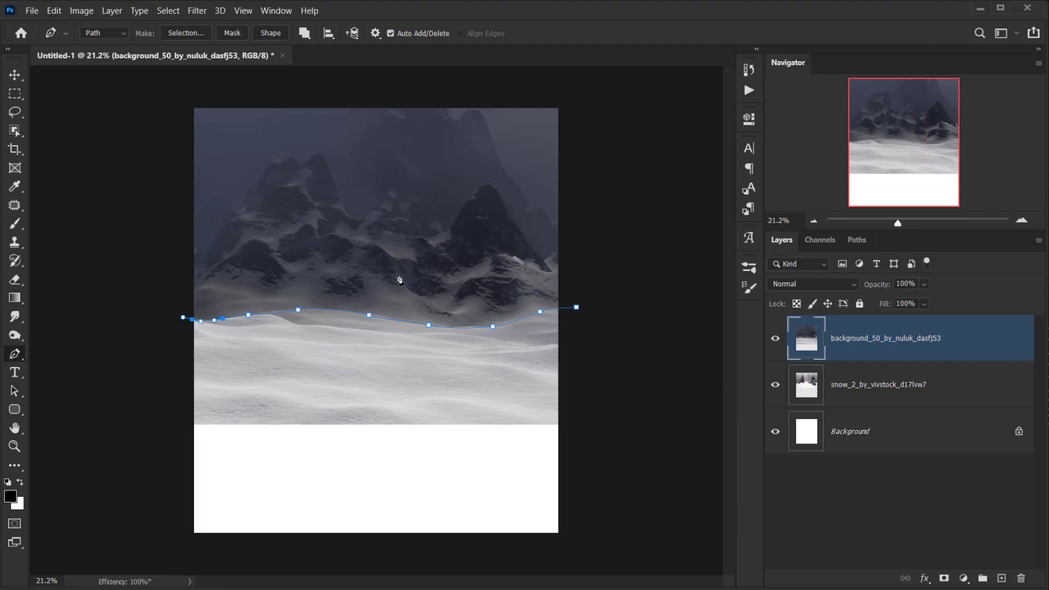
pyautogui.moveTo(159, 112); pyautogui.dragTo(215, 61)
pyautogui.moveTo(454, 86); pyautogui.dragTo(557, 93)
pyautogui.moveTo(599, 138); pyautogui.dragTo(602, 177)
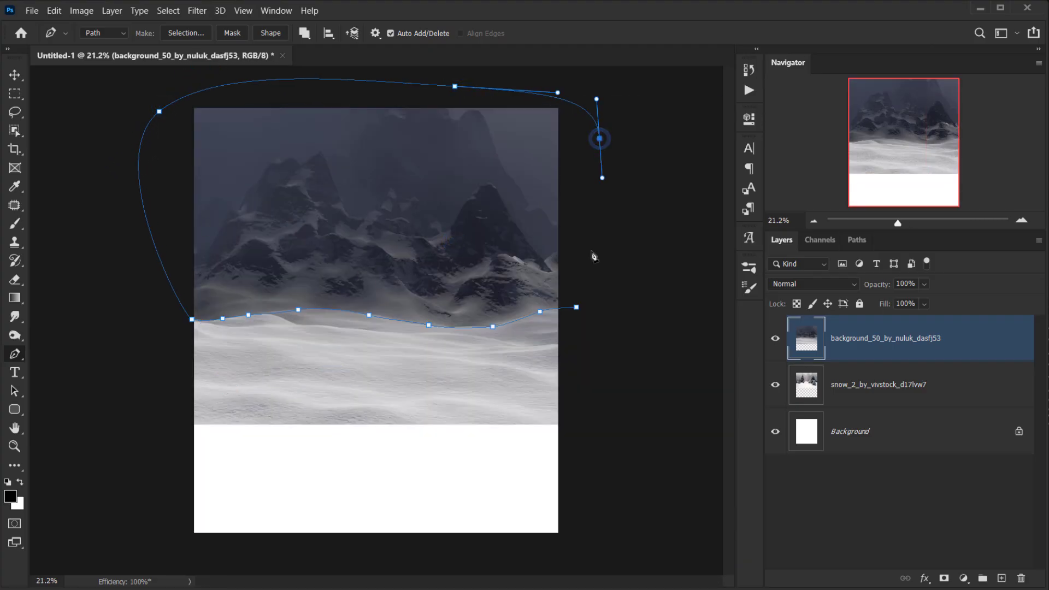
pyautogui.click(575, 308)
# Convert the closed path into a new anti-aliased selection with a 0.5 pixel feather radius.
pyautogui.scroll(2, 395, 283)
pyautogui.moveTo(508, 186); pyautogui.dragTo(467, 294)
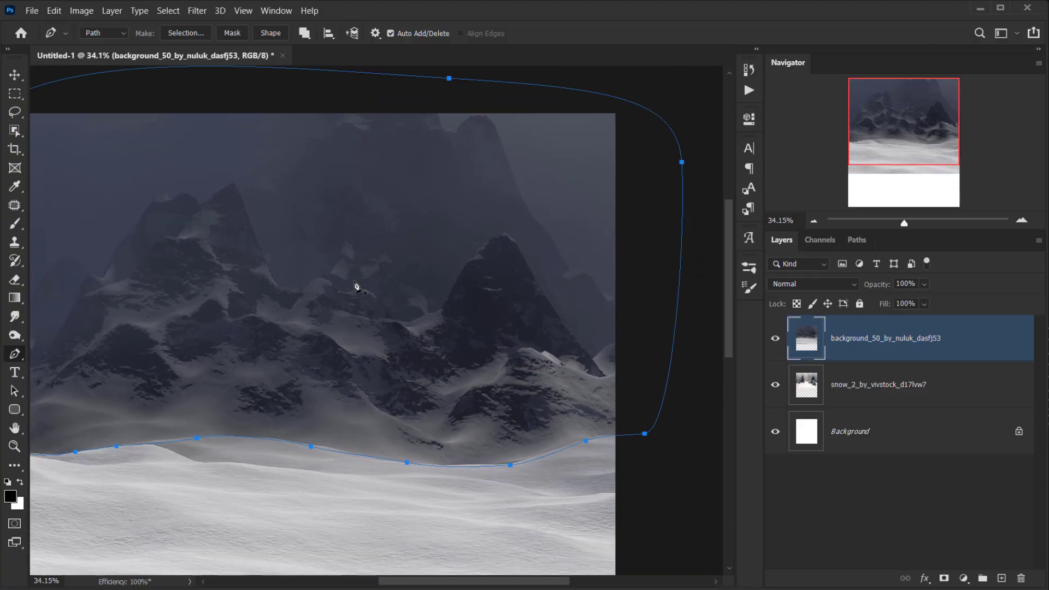
pyautogui.rightClick(413, 224)
pyautogui.click(470, 276)
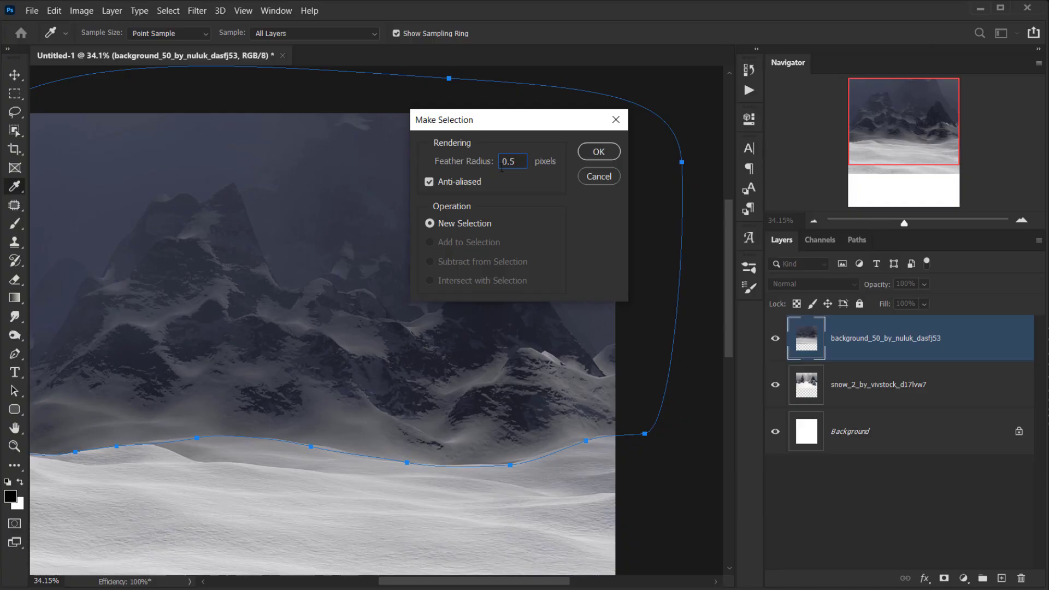
pyautogui.click(599, 152)
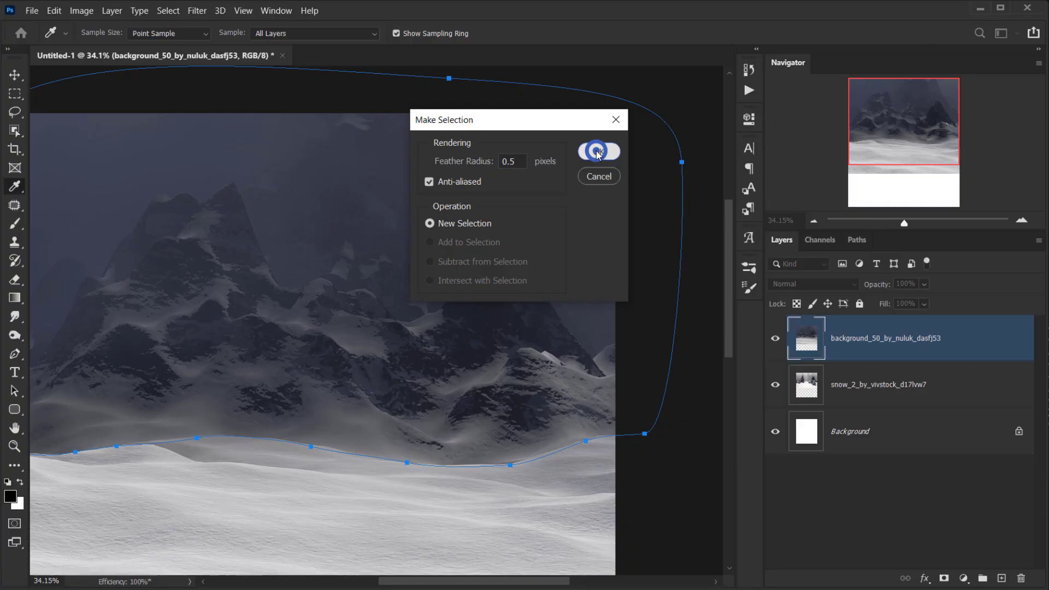
pyautogui.scroll(-1, 398, 362)
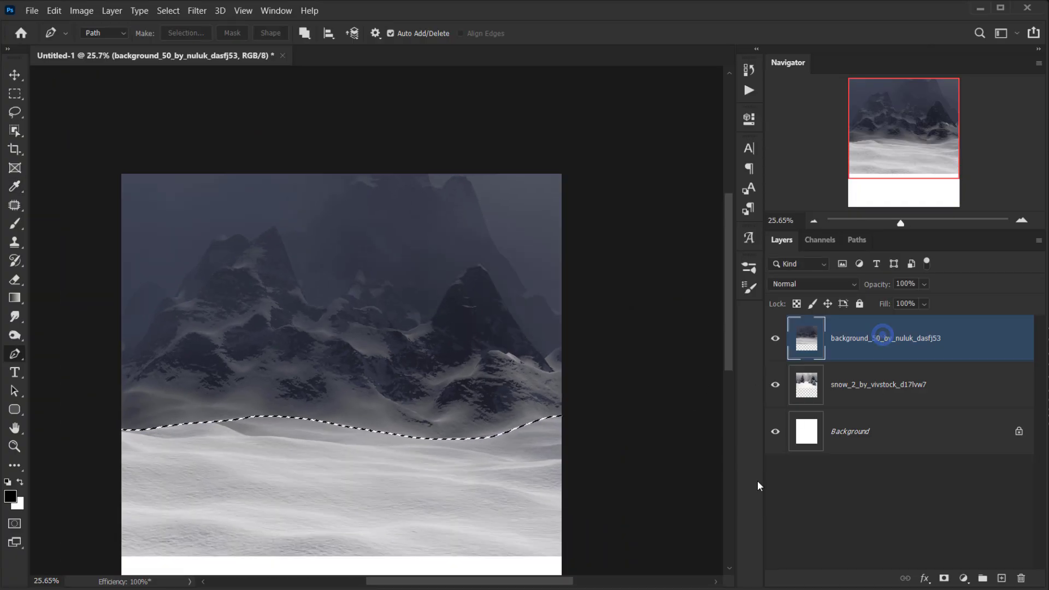
# Mask the mountain layer from the ridge selection and invert the mask so only the snow below the ridge shows.
pyautogui.click(943, 577)
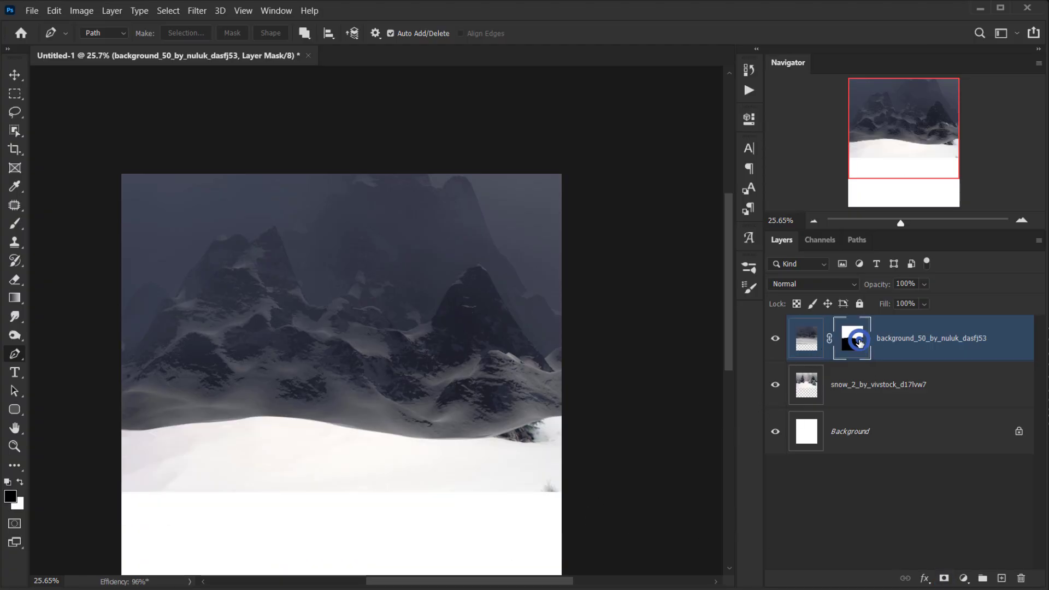
pyautogui.hotkey('ctrl', 'i')
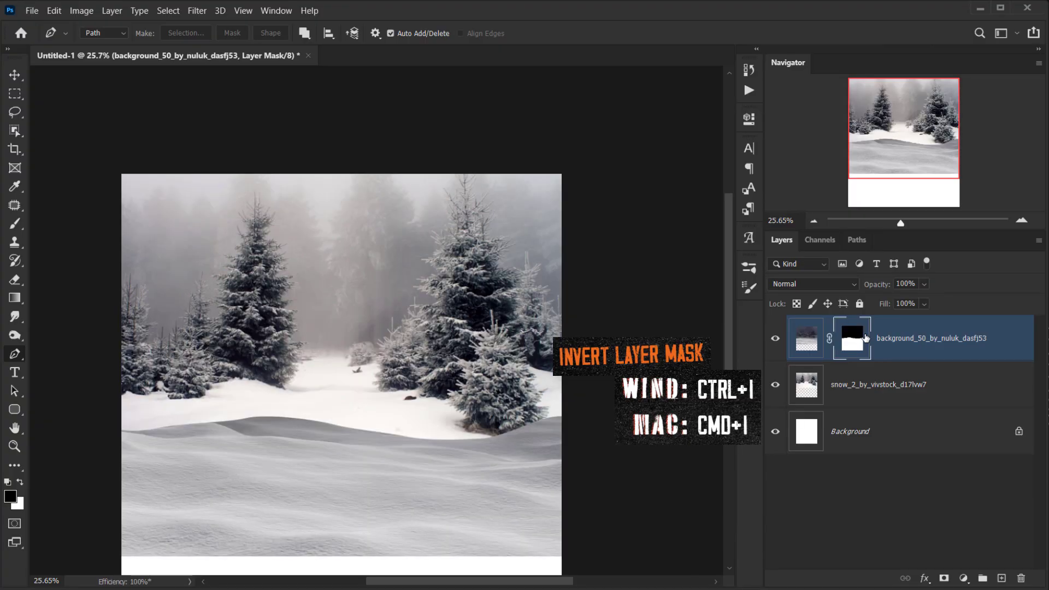
pyautogui.scroll(-3, 299, 484)
pyautogui.scroll(5, 333, 346)
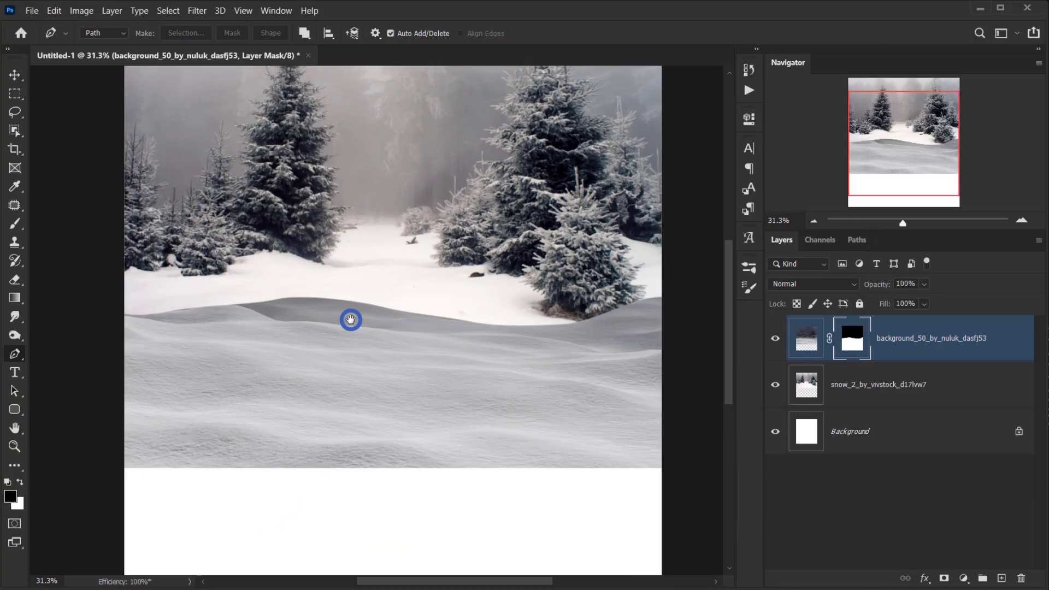
pyautogui.moveTo(351, 320); pyautogui.dragTo(298, 361)
pyautogui.moveTo(394, 366); pyautogui.dragTo(425, 363)
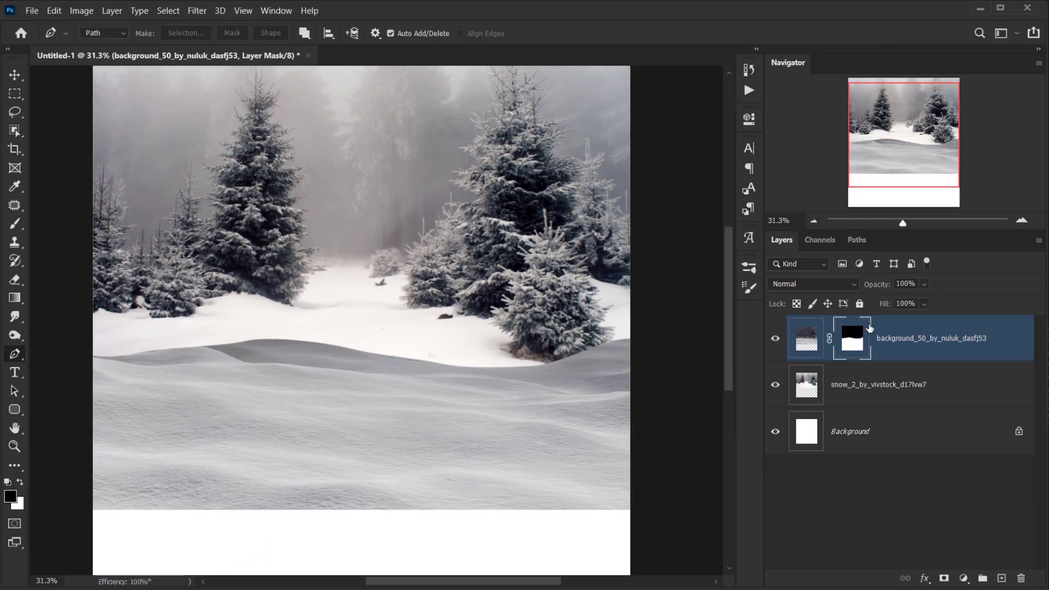
# Move the masked mountain layer to about X -58 px, Y 602 px so its snow ridge sits just below the trees.
pyautogui.click(803, 345)
pyautogui.hotkey('ctrl', 't')
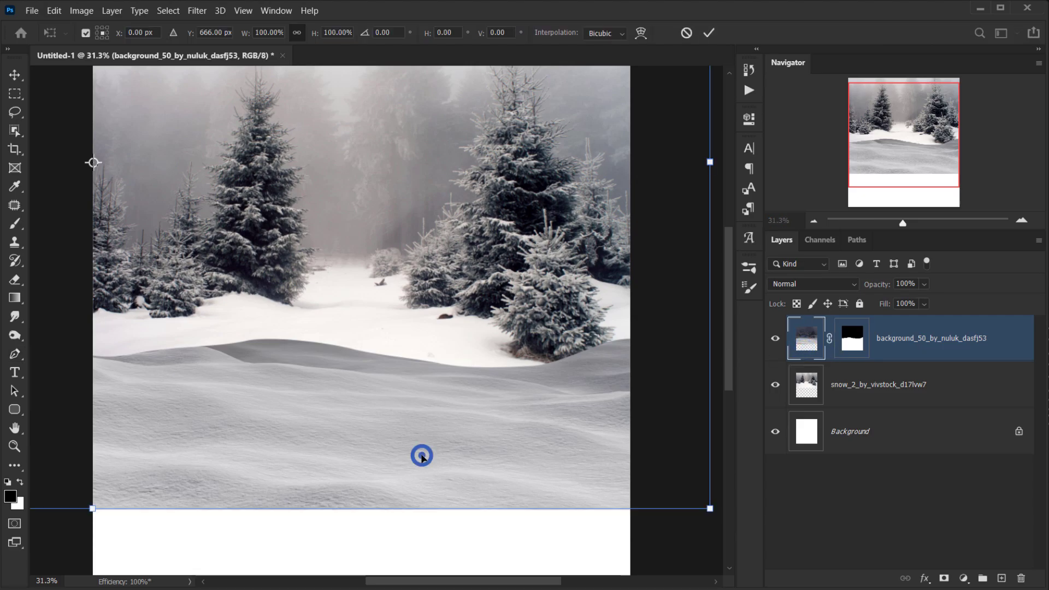
pyautogui.moveTo(421, 457)
pyautogui.mouseDown()
pyautogui.moveTo(408, 442)
pyautogui.moveTo(395, 457)
pyautogui.moveTo(411, 459)
pyautogui.mouseUp()
pyautogui.hotkey('ctrl', '0')
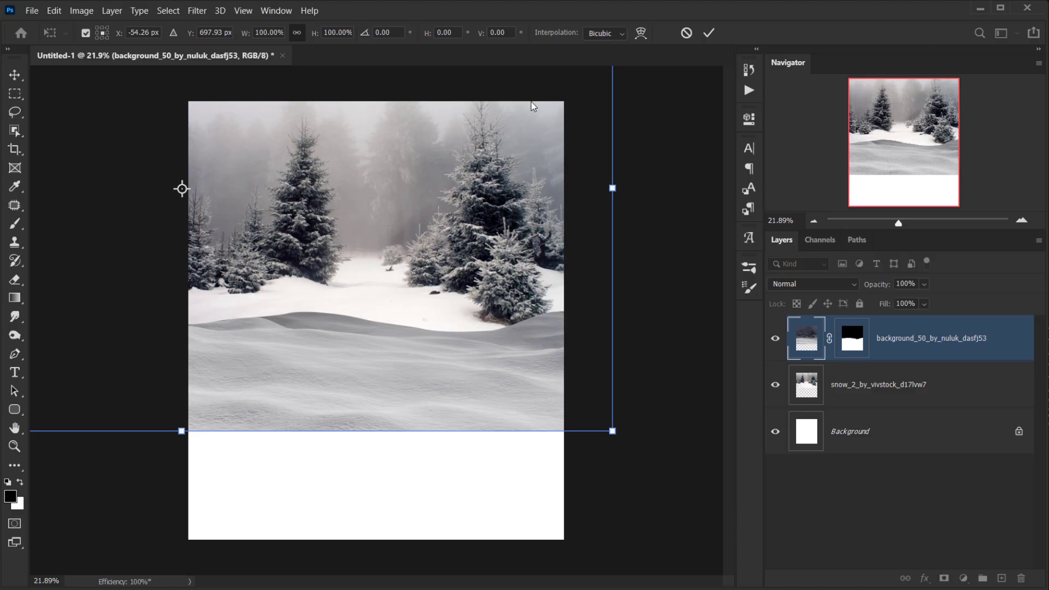
pyautogui.click(708, 33)
pyautogui.press('p')
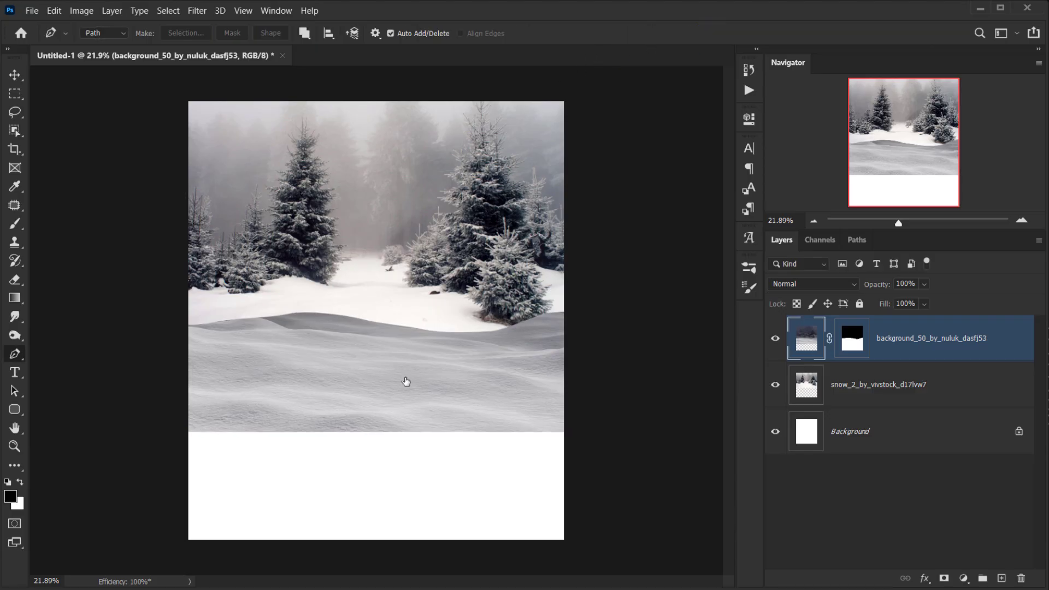
pyautogui.press('v')
pyautogui.moveTo(405, 379); pyautogui.dragTo(405, 367)
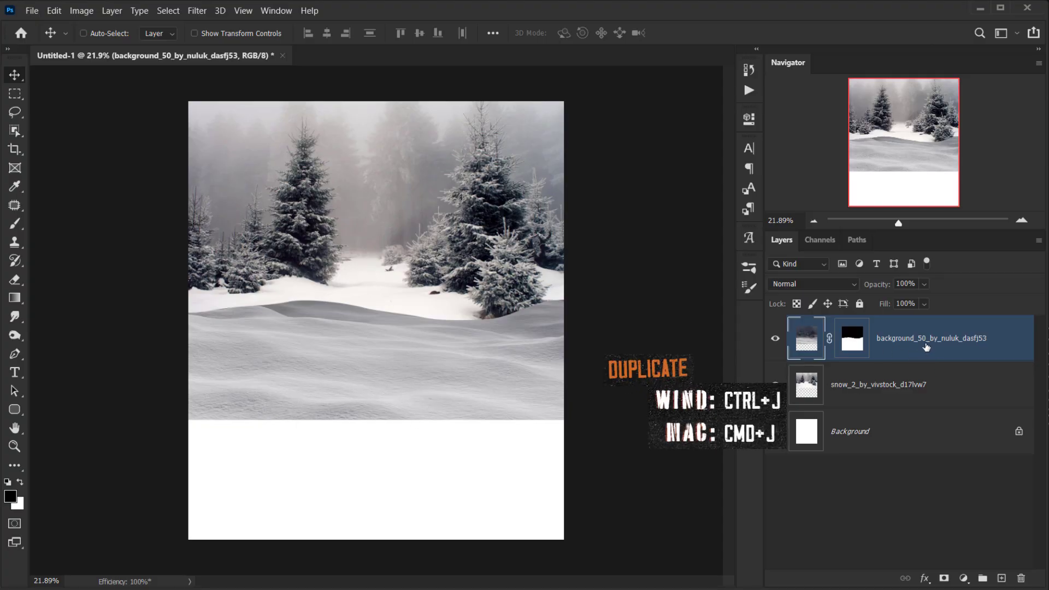
# Duplicate the masked snow layer and delete the copy's layer mask without applying it.
pyautogui.hotkey('ctrl', 'j')
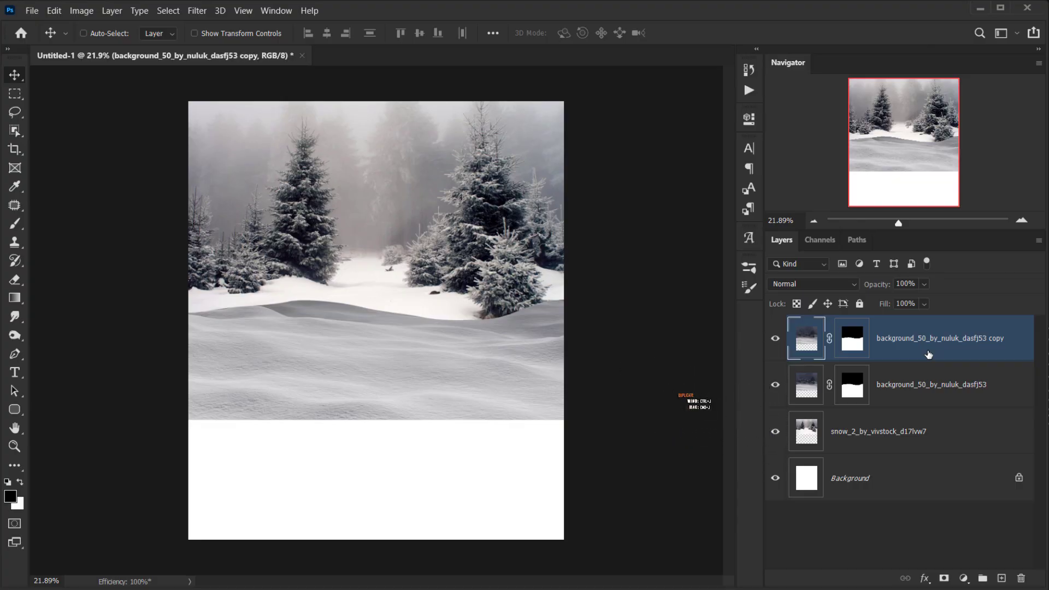
pyautogui.moveTo(869, 350); pyautogui.dragTo(1020, 578)
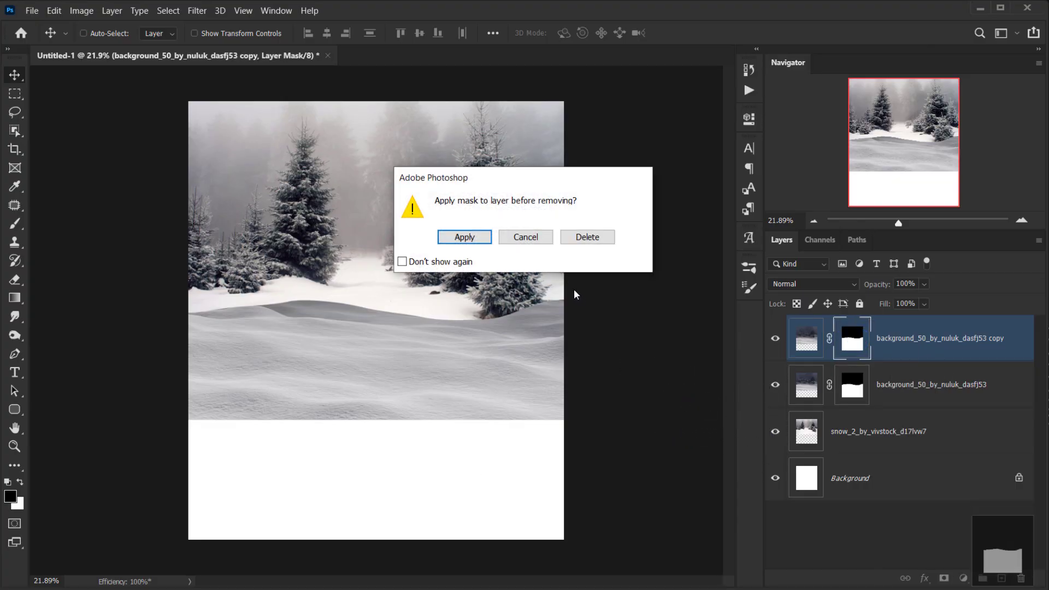
pyautogui.click(583, 242)
# Transform the copy to about 142% scale, filling the empty lower canvas with its foreground snow, and commit it.
pyautogui.hotkey('ctrl', 't')
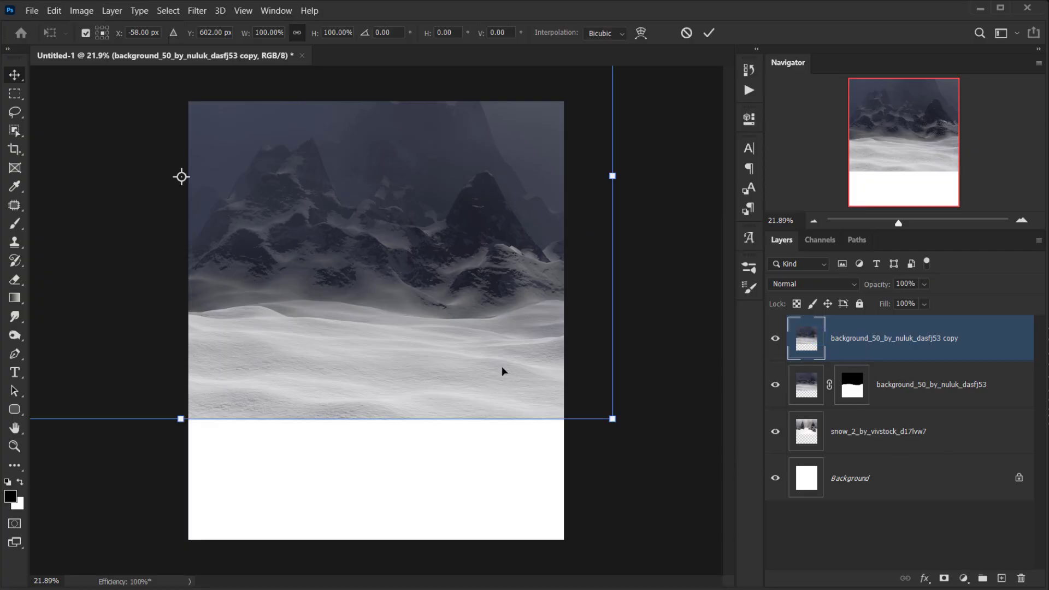
pyautogui.moveTo(502, 292); pyautogui.dragTo(719, 411)
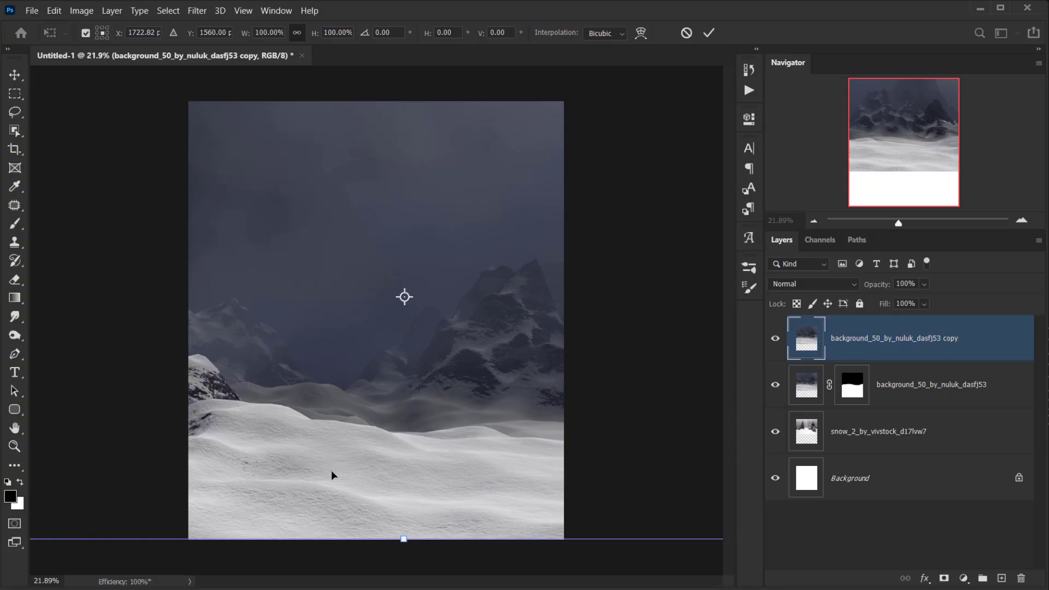
pyautogui.hotkey('ctrl', '-')
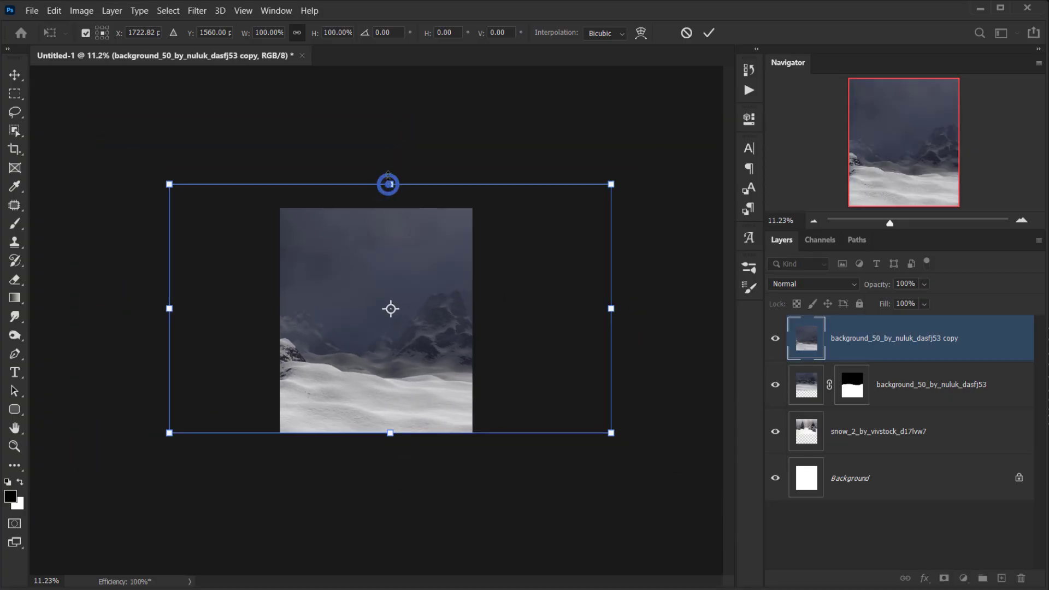
pyautogui.moveTo(387, 184); pyautogui.dragTo(385, 104)
pyautogui.moveTo(429, 423); pyautogui.dragTo(408, 427)
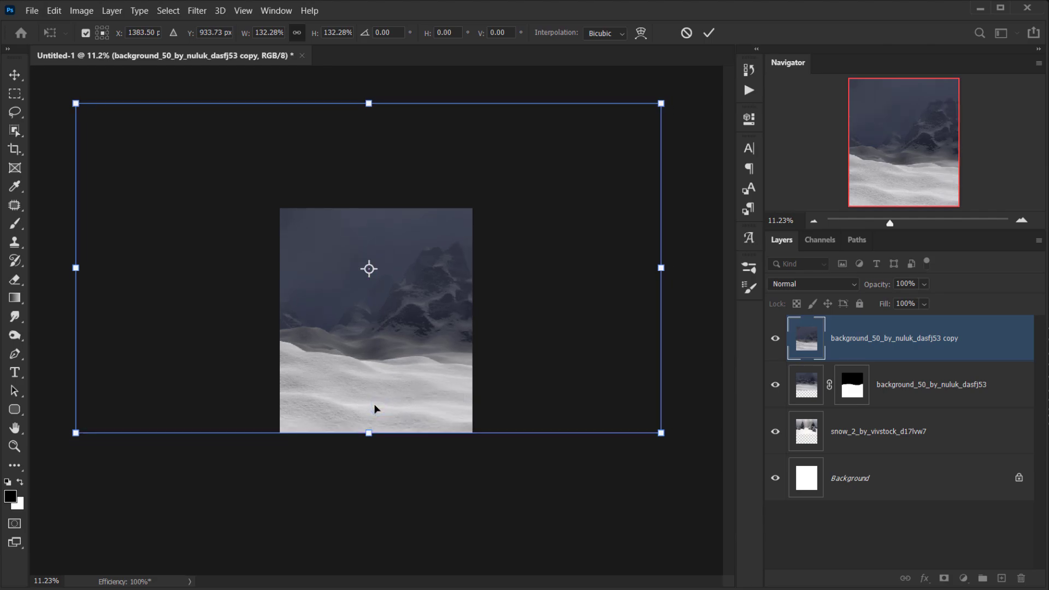
pyautogui.moveTo(370, 436); pyautogui.dragTo(372, 462)
pyautogui.moveTo(407, 390); pyautogui.dragTo(399, 372)
pyautogui.click(708, 34)
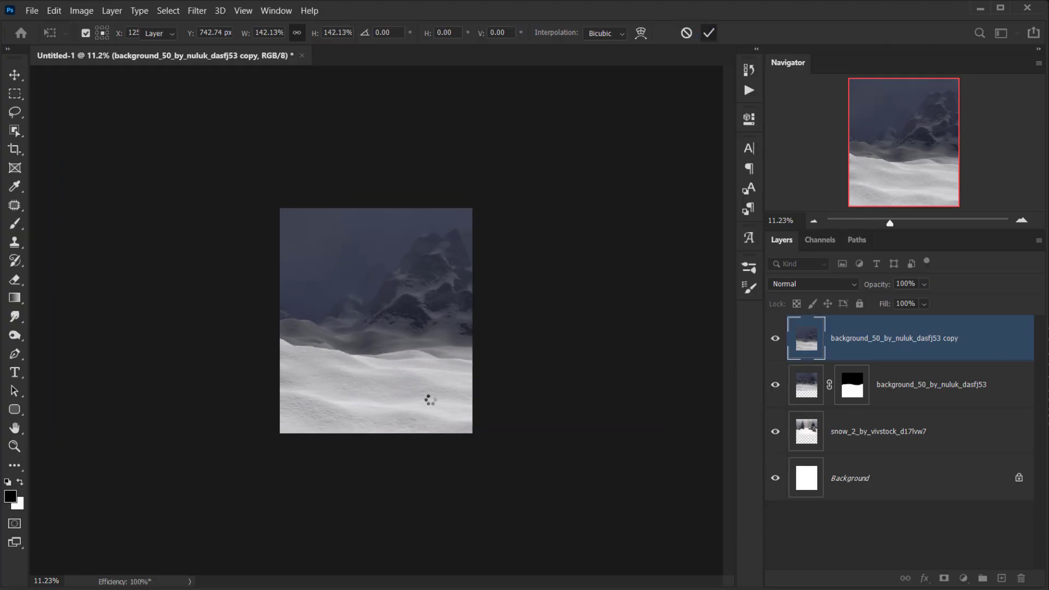
# Add a layer mask to the copy and paint out its sky and mountains with a 990 px black brush, keeping the foreground snow.
pyautogui.scroll(3, 430, 400)
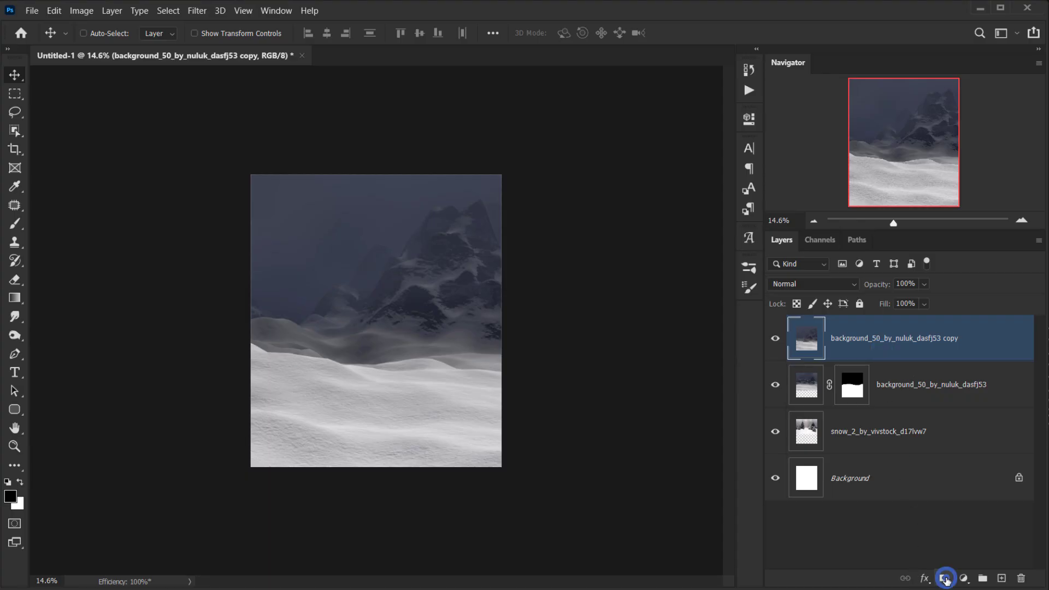
pyautogui.click(944, 577)
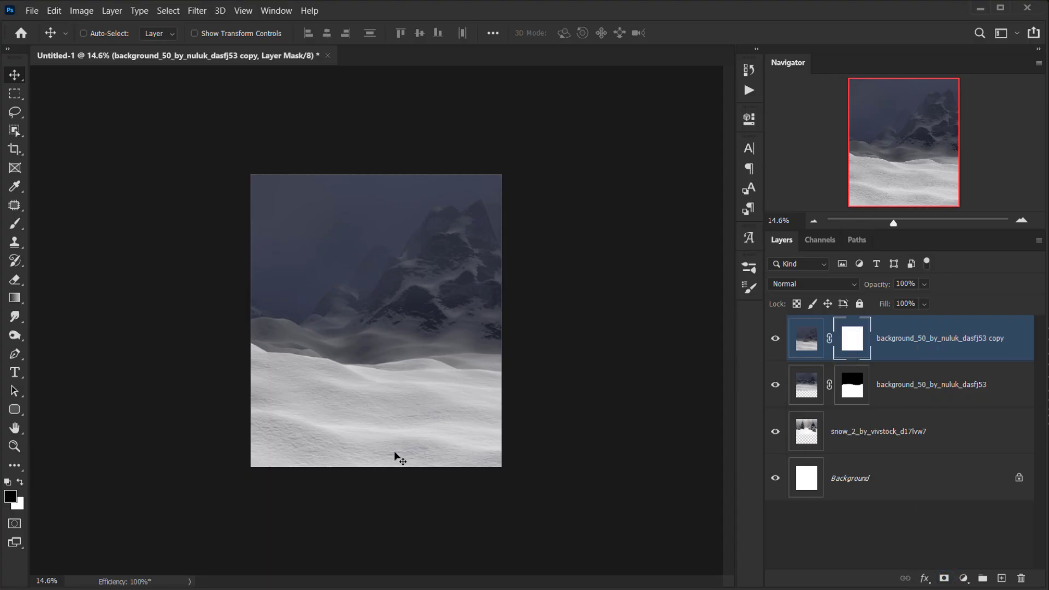
pyautogui.press('b')
pyautogui.keyDown('alt'); pyautogui.rightClick(359, 279); pyautogui.keyUp('alt')
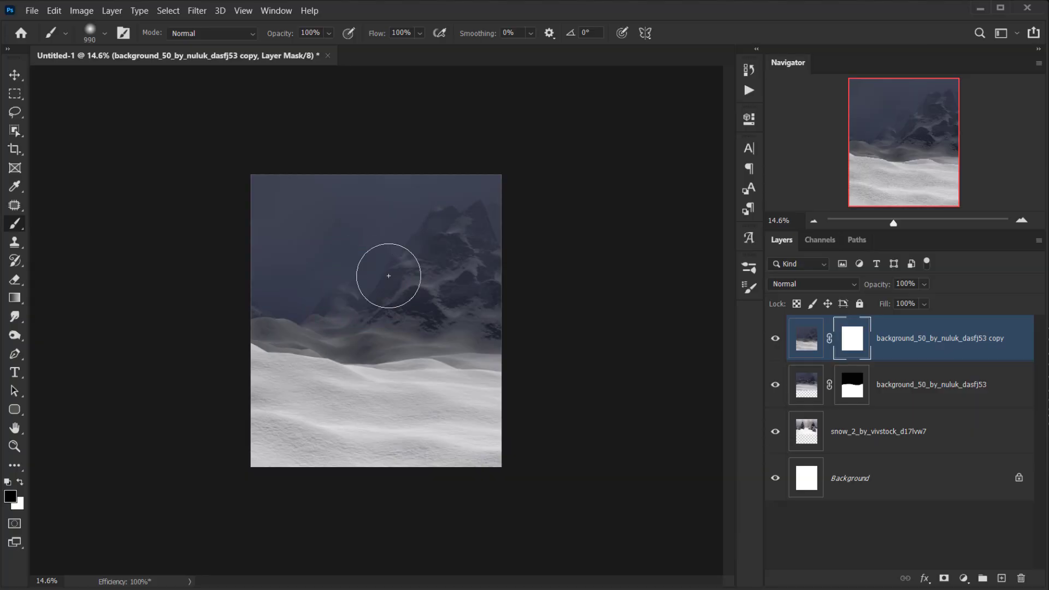
pyautogui.moveTo(483, 220)
pyautogui.mouseDown()
pyautogui.moveTo(536, 217)
pyautogui.moveTo(318, 213)
pyautogui.moveTo(451, 298)
pyautogui.moveTo(440, 334)
pyautogui.moveTo(497, 316)
pyautogui.moveTo(340, 331)
pyautogui.moveTo(292, 325)
pyautogui.moveTo(273, 306)
pyautogui.moveTo(250, 207)
pyautogui.moveTo(428, 175)
pyautogui.moveTo(536, 229)
pyautogui.moveTo(480, 258)
pyautogui.moveTo(466, 216)
pyautogui.mouseUp()
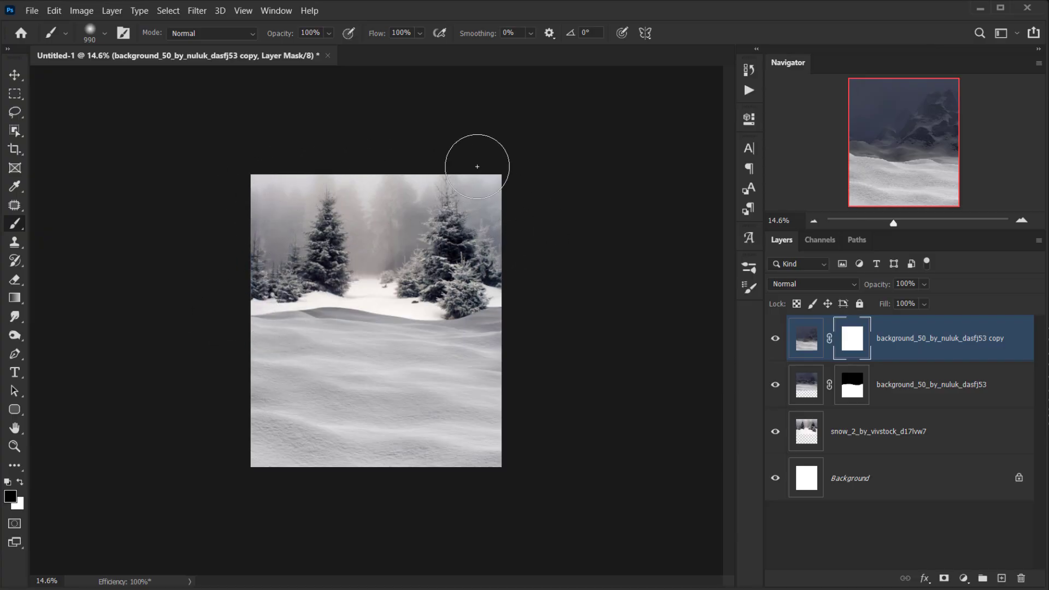
pyautogui.moveTo(476, 167)
pyautogui.mouseDown()
pyautogui.moveTo(263, 189)
pyautogui.moveTo(490, 216)
pyautogui.moveTo(503, 255)
pyautogui.mouseUp()
pyautogui.scroll(4, 475, 363)
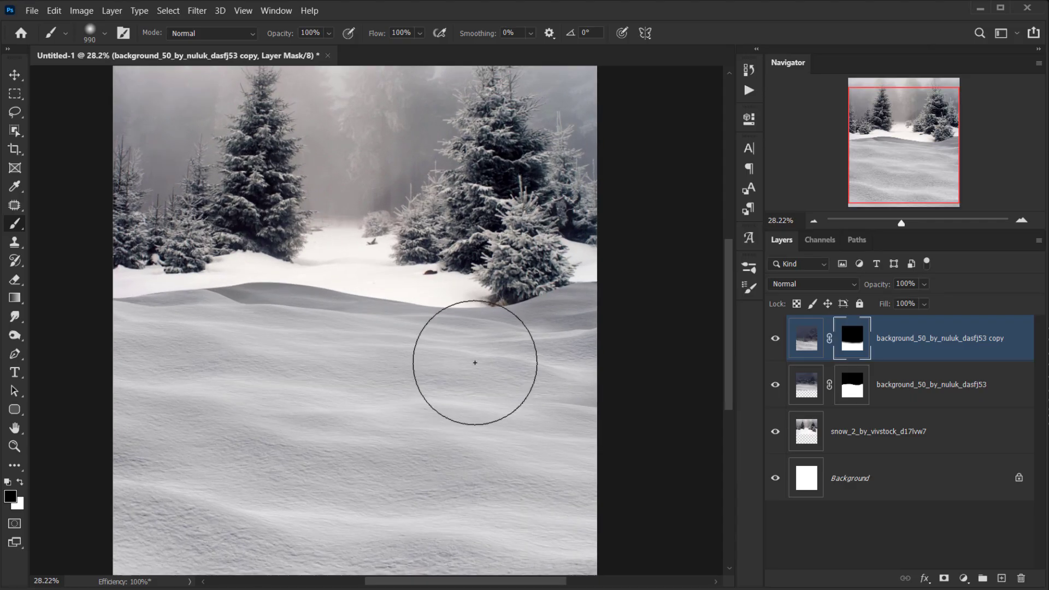
pyautogui.moveTo(475, 363); pyautogui.dragTo(426, 382)
# Examine the blend between the two snow layers across the foreground, close up and at full canvas view.
pyautogui.scroll(-3, 452, 370)
pyautogui.scroll(3, 467, 360)
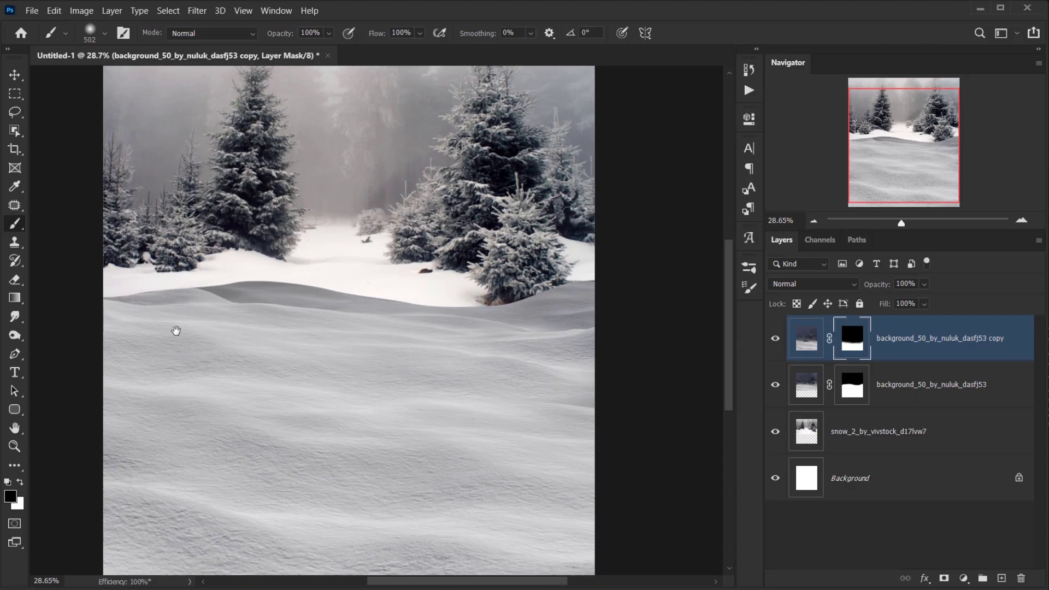
pyautogui.moveTo(176, 330); pyautogui.dragTo(265, 323)
pyautogui.scroll(-3, 375, 311)
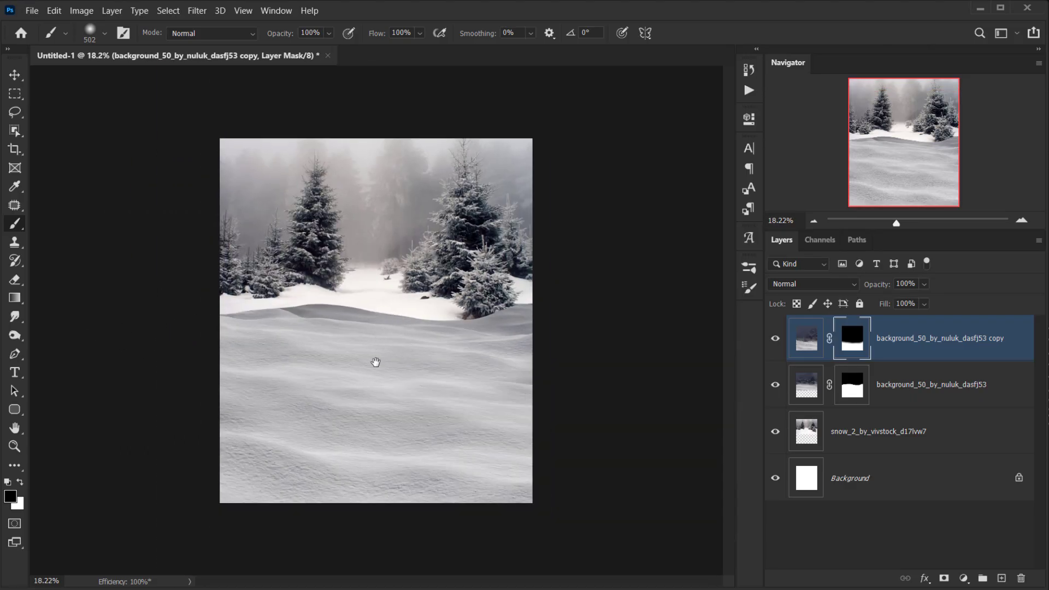
pyautogui.scroll(4, 386, 433)
pyautogui.scroll(-2, 386, 433)
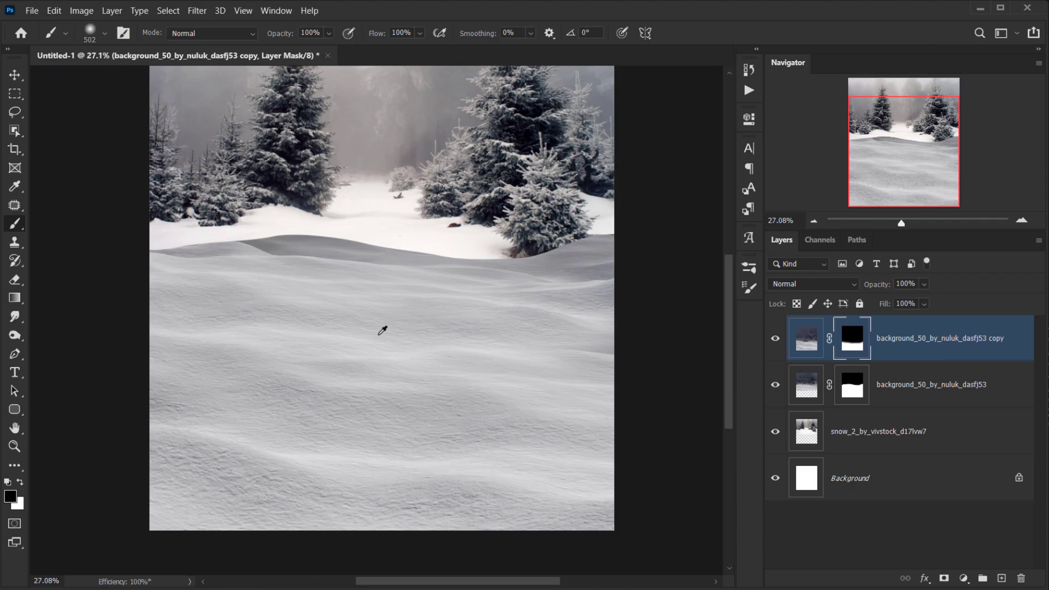
pyautogui.scroll(-3, 382, 331)
pyautogui.scroll(2, 431, 358)
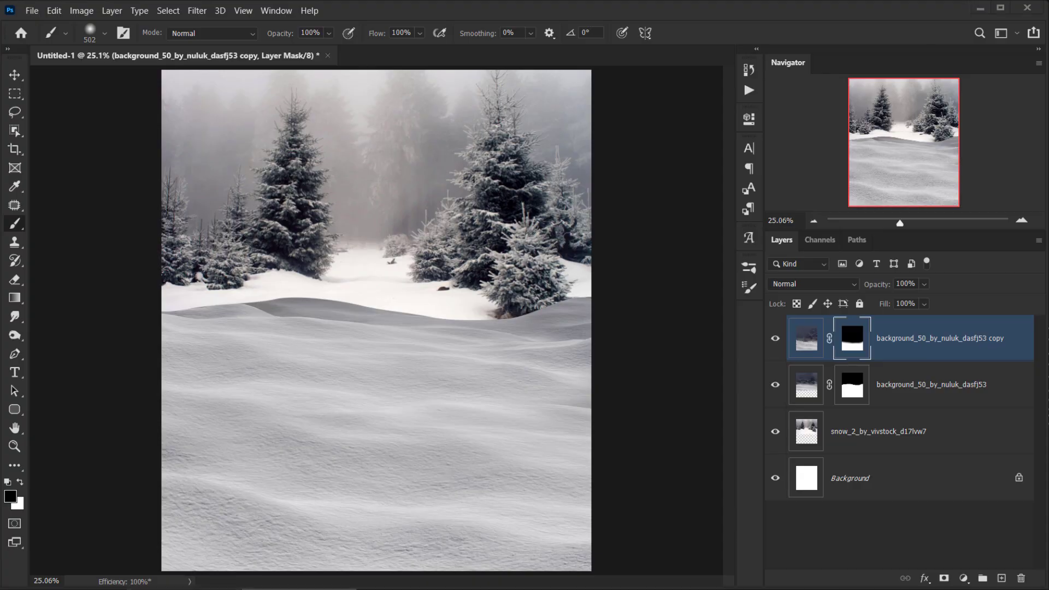
# Open background_52_by_nuluk_dasfjit.jpg, copy the whole image, close it, and paste it as a new layer in the composite.
pyautogui.hotkey('alt', 'Tab')
pyautogui.moveTo(751, 208); pyautogui.dragTo(25, 567)
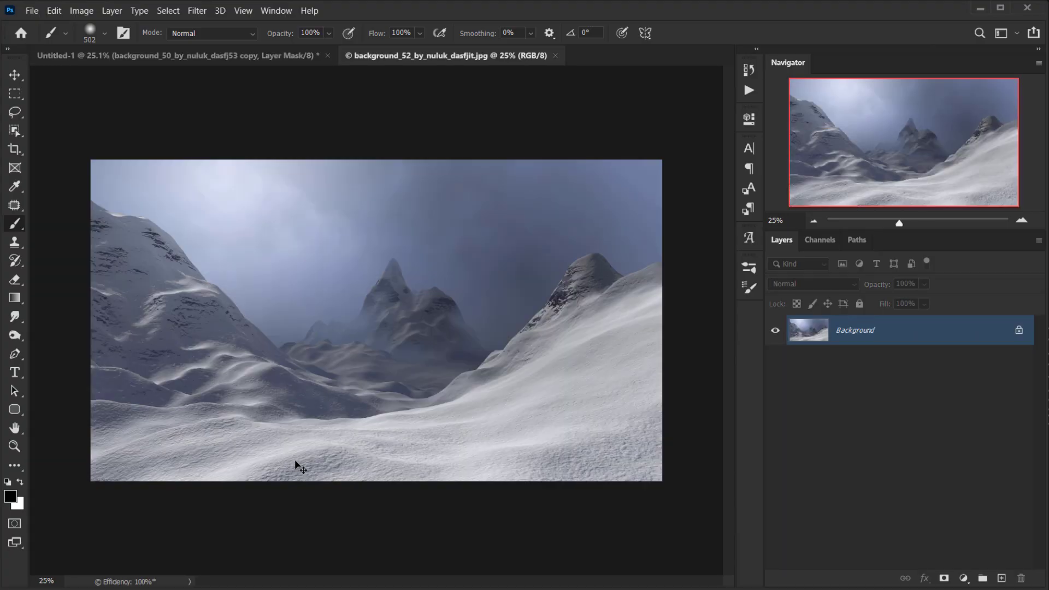
pyautogui.hotkey('ctrl', 'a')
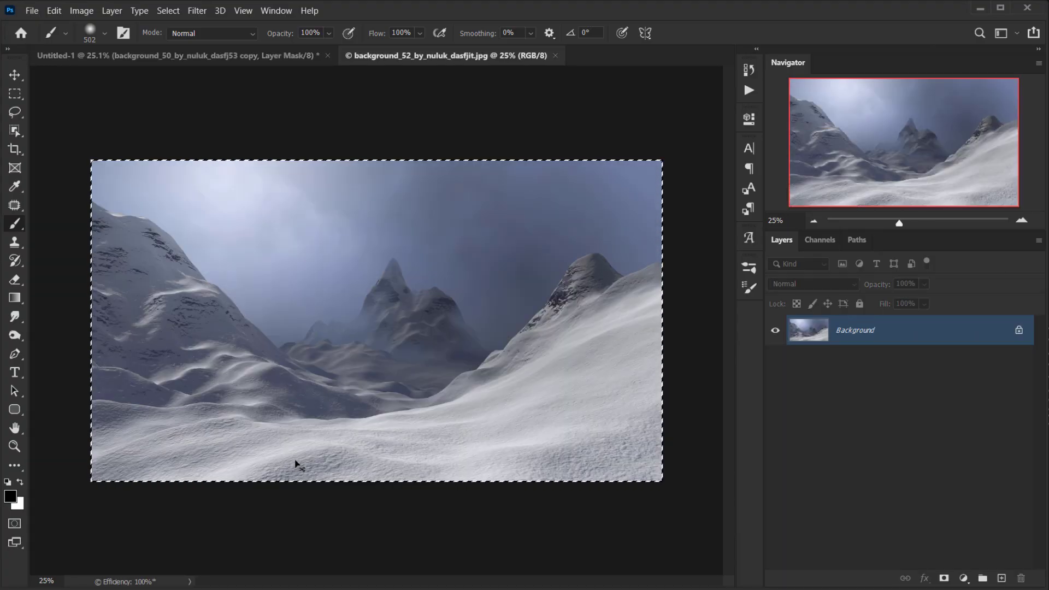
pyautogui.hotkey('ctrl', 'w')
pyautogui.hotkey('ctrl', 'v')
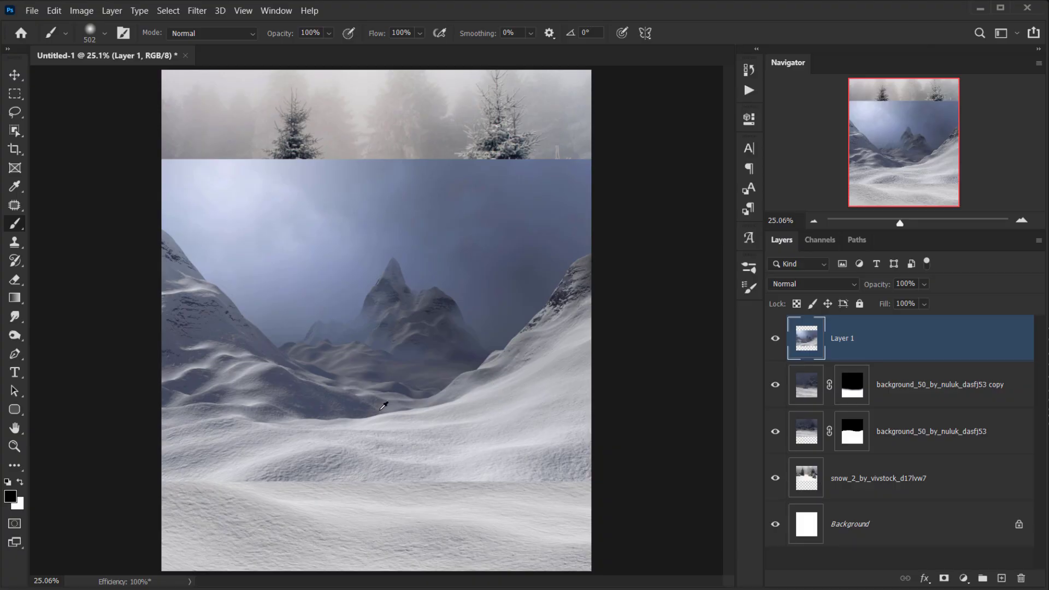
# Scale the pasted mountain image to 75.72%, centre it over the lower canvas at about X 1500 px, Y 2836 px, and commit.
pyautogui.hotkey('ctrl', '-')
pyautogui.hotkey('ctrl', 't')
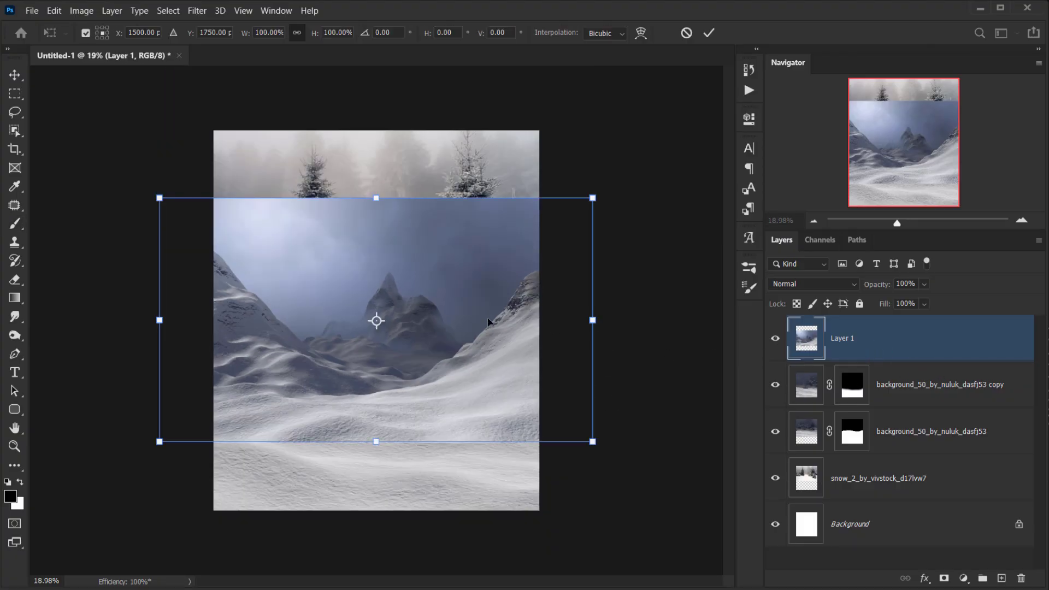
pyautogui.moveTo(375, 316); pyautogui.dragTo(365, 388)
pyautogui.moveTo(491, 392); pyautogui.dragTo(490, 409)
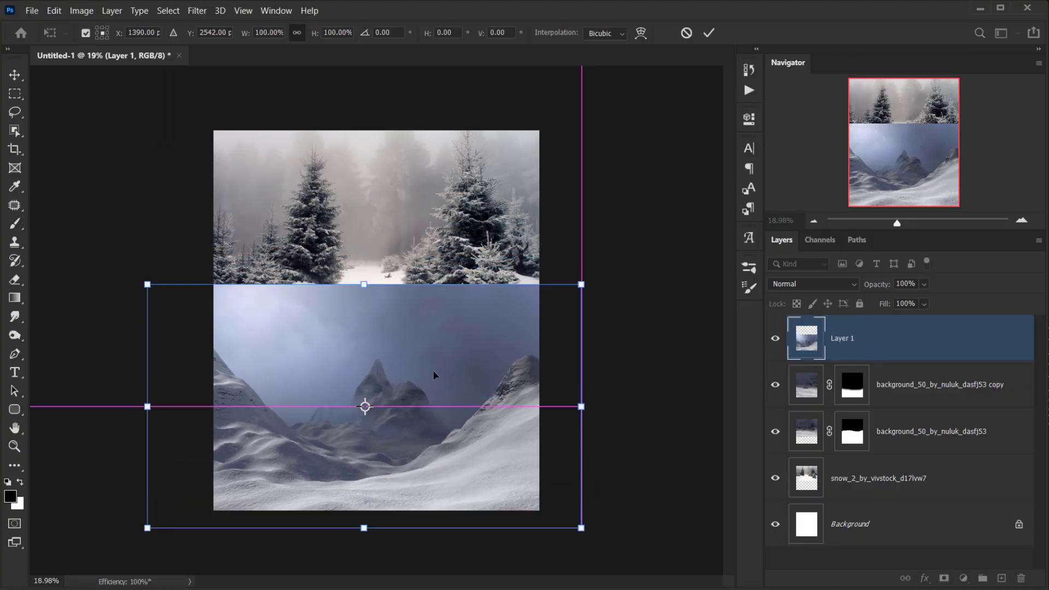
pyautogui.moveTo(149, 405); pyautogui.dragTo(206, 405)
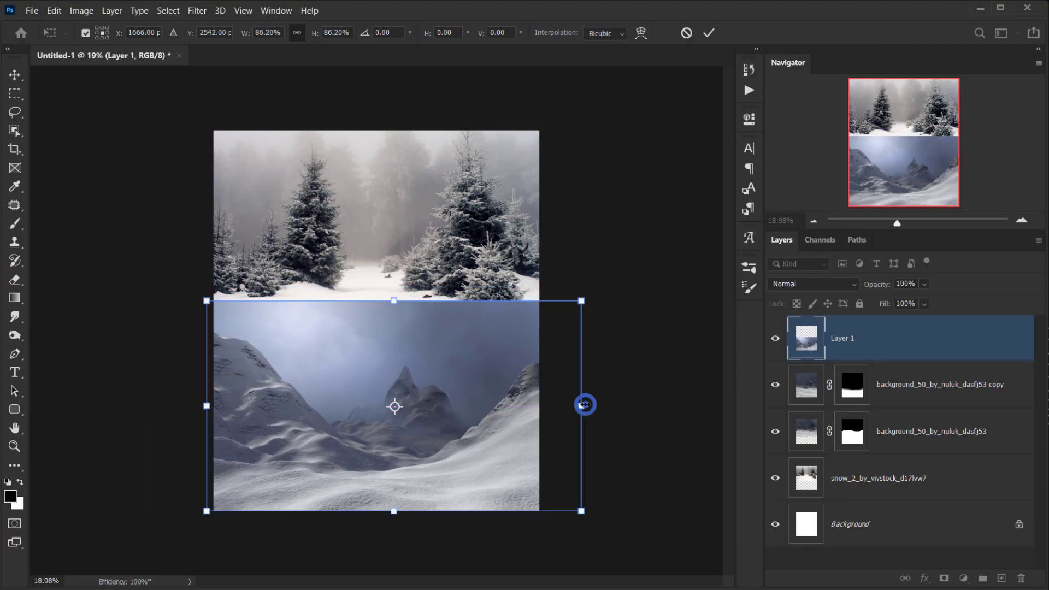
pyautogui.moveTo(583, 405); pyautogui.dragTo(483, 406)
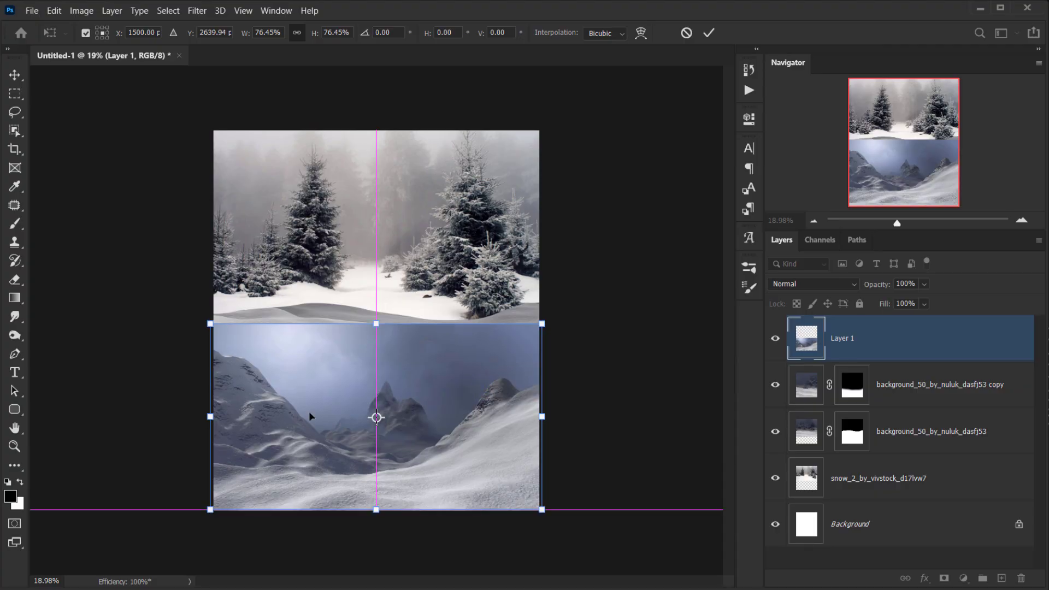
pyautogui.moveTo(205, 416); pyautogui.dragTo(209, 416)
pyautogui.moveTo(458, 426); pyautogui.dragTo(454, 455)
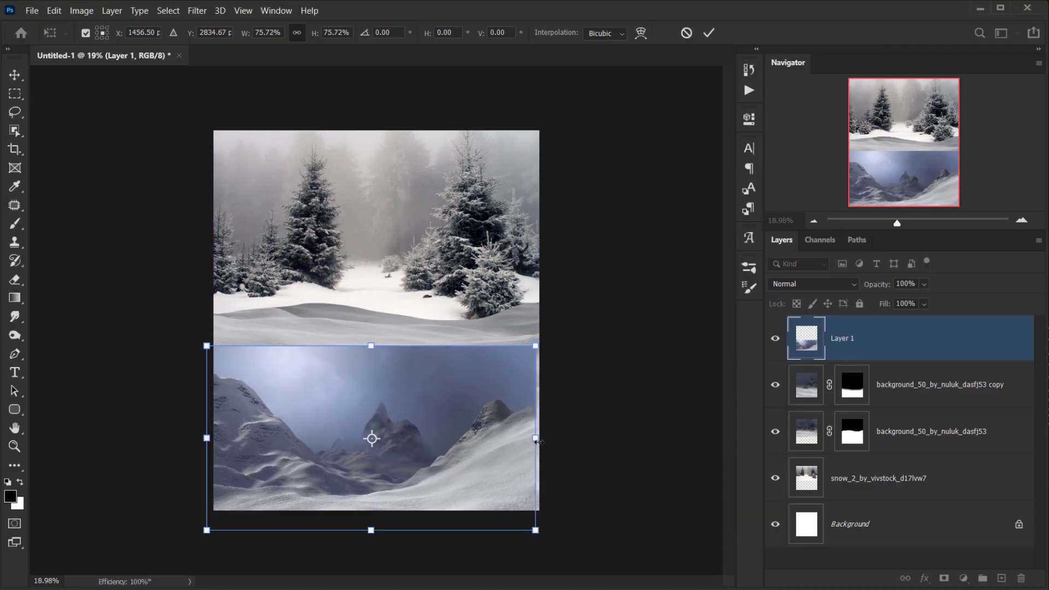
pyautogui.moveTo(516, 447); pyautogui.dragTo(439, 468)
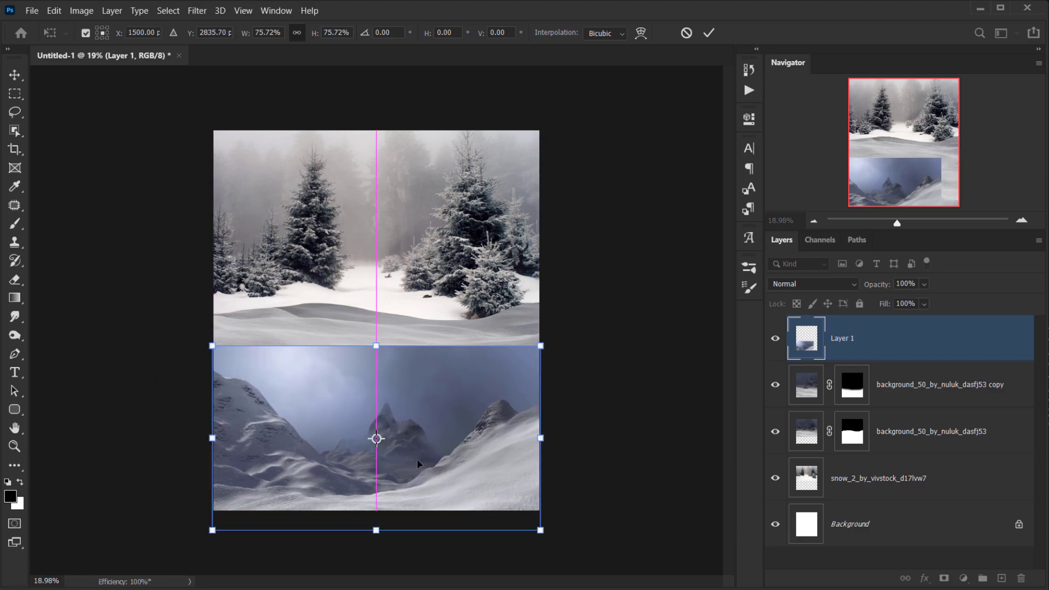
pyautogui.click(709, 32)
# Activate the Brush tool and hide the pasted mountain layer.
pyautogui.press('b')
pyautogui.scroll(3, 346, 377)
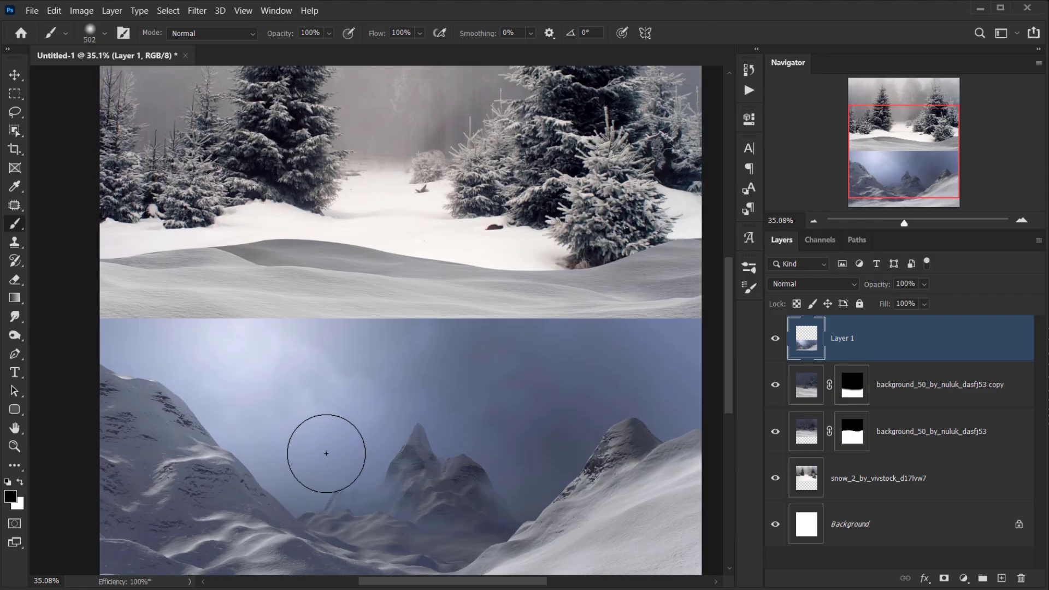
pyautogui.scroll(-1, 327, 442)
pyautogui.click(773, 340)
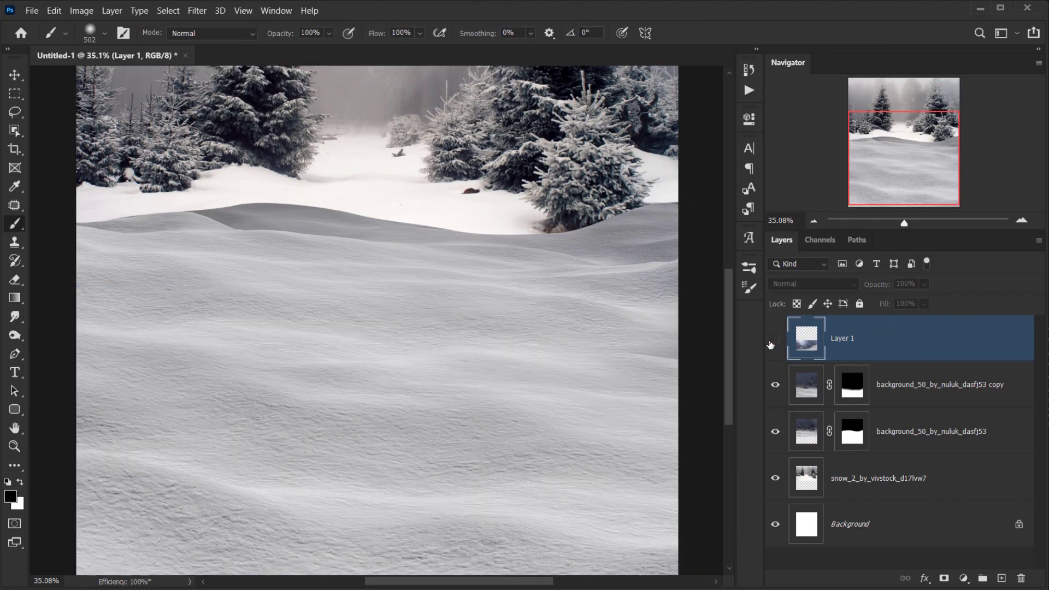
# Add a Levels adjustment layer above the snow_2_by_vivstock_d17lvw7 layer and clip it to that layer.
pyautogui.hotkey('ctrl', '0')
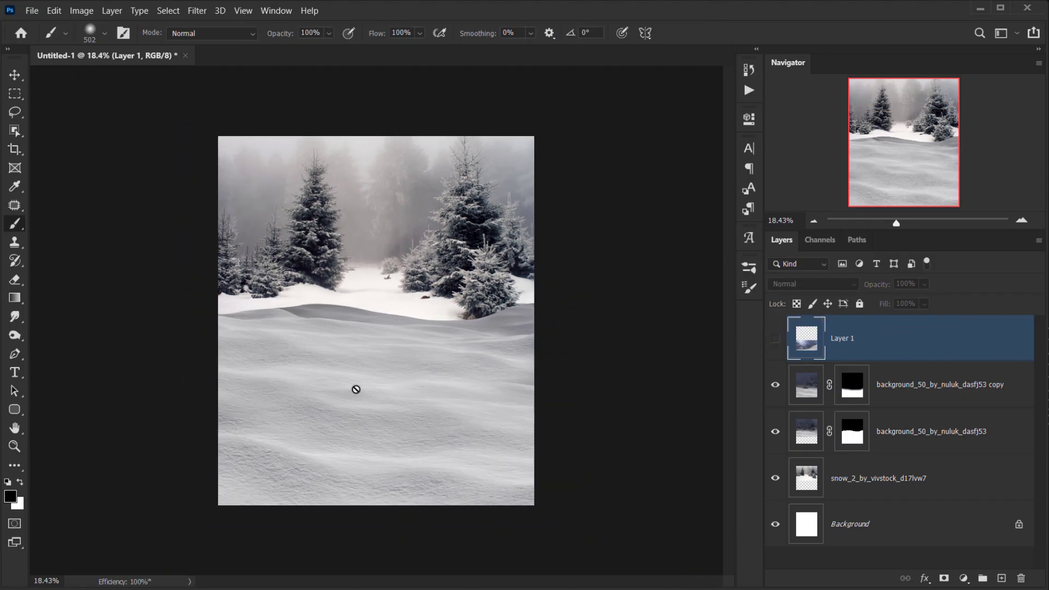
pyautogui.hotkey('ctrl', '0')
pyautogui.click(961, 388)
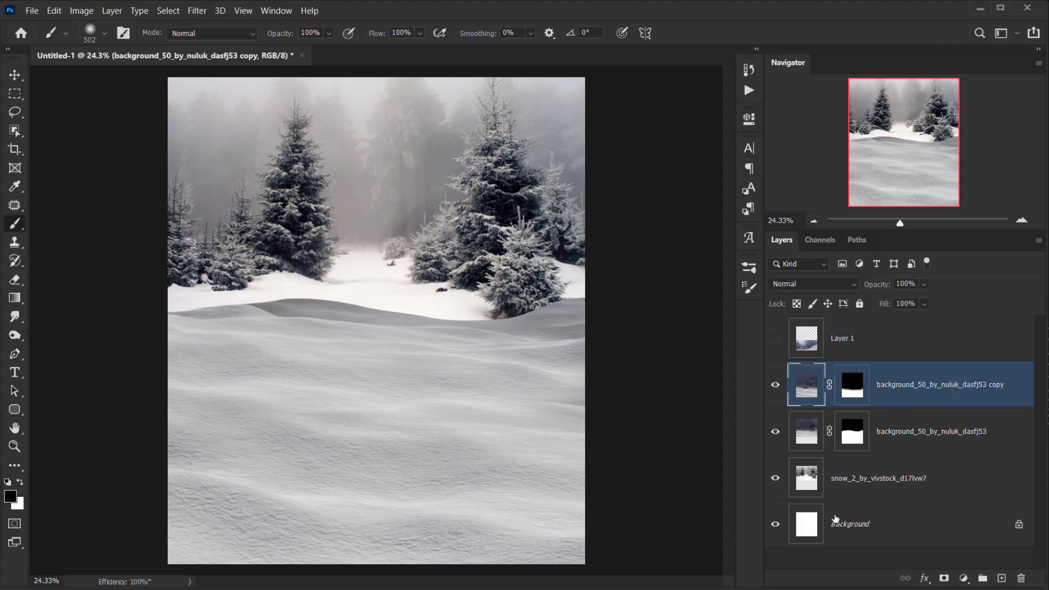
pyautogui.hotkey('ctrl', '0')
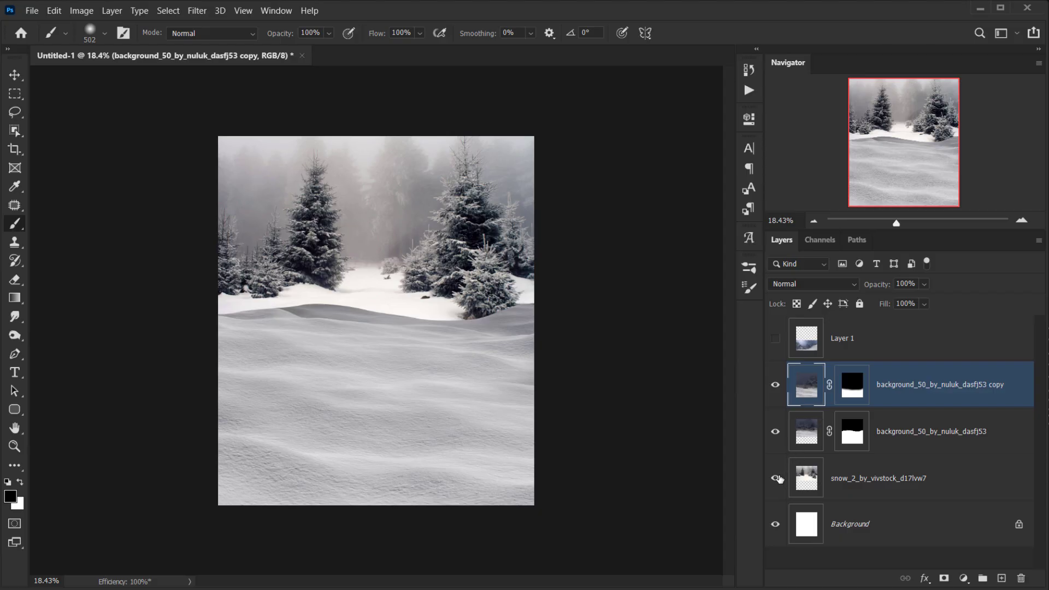
pyautogui.click(775, 478)
pyautogui.click(775, 478)
pyautogui.click(921, 470)
pyautogui.click(963, 578)
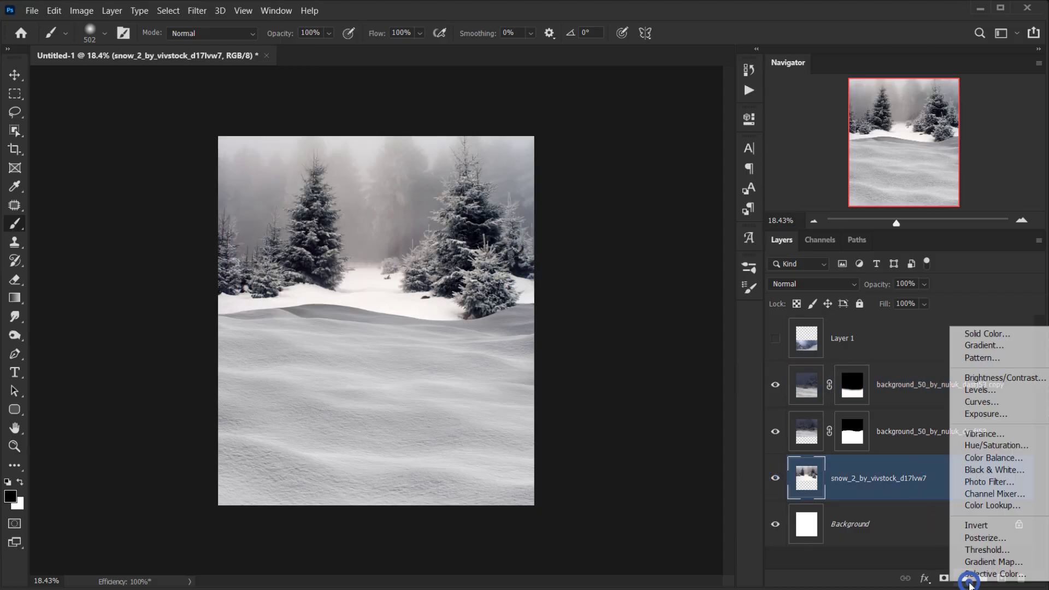
pyautogui.click(995, 393)
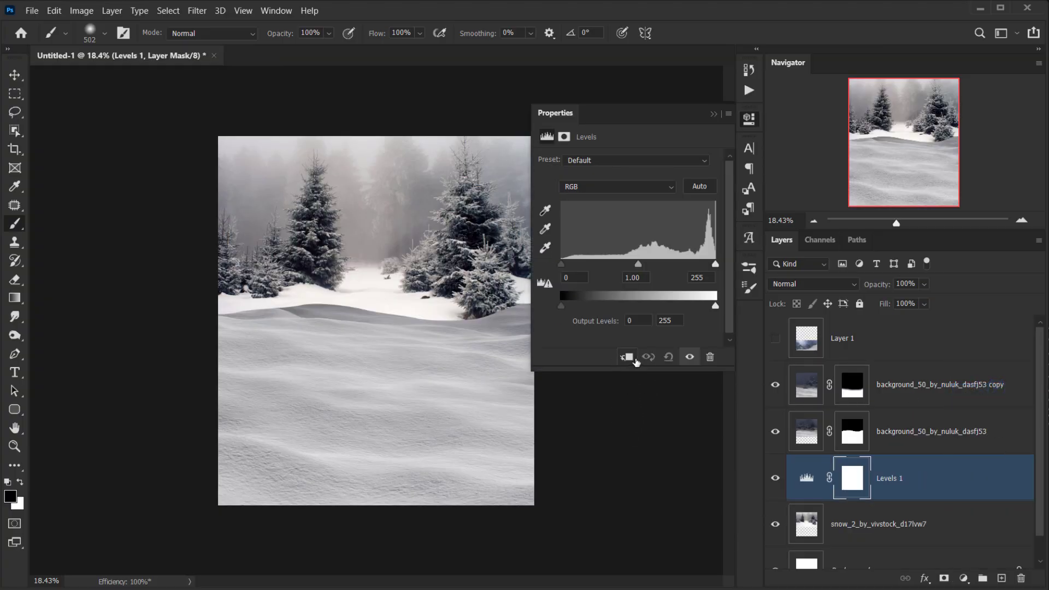
pyautogui.click(626, 357)
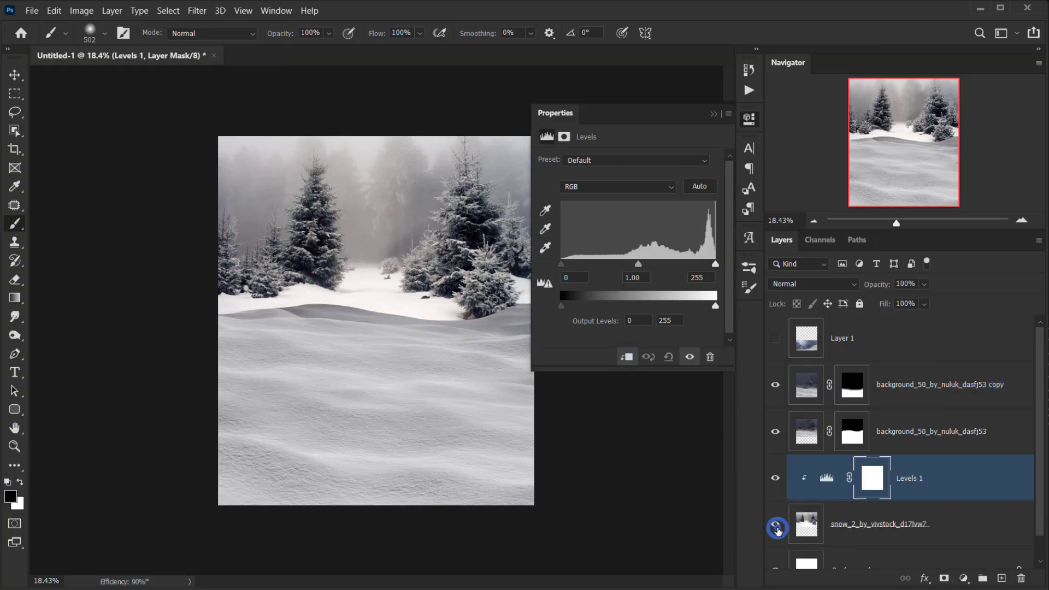
pyautogui.click(775, 523)
pyautogui.click(775, 522)
pyautogui.click(814, 483)
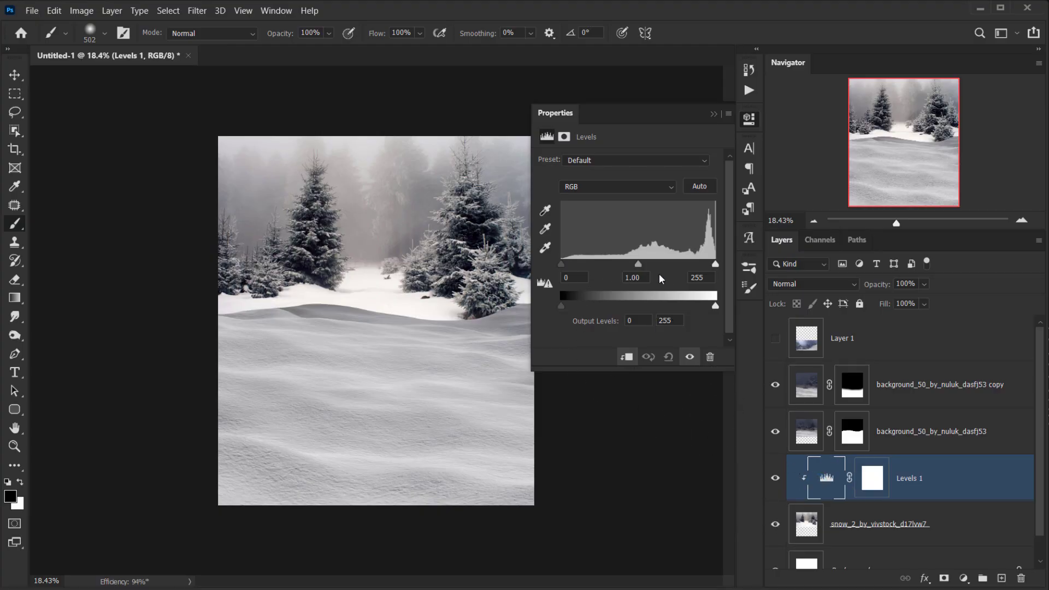
# Try darkening the forest image with Levels inputs 13, 0.81, 255 and output levels 46 and 182.
pyautogui.moveTo(715, 267); pyautogui.dragTo(752, 268)
pyautogui.moveTo(638, 266); pyautogui.dragTo(646, 266)
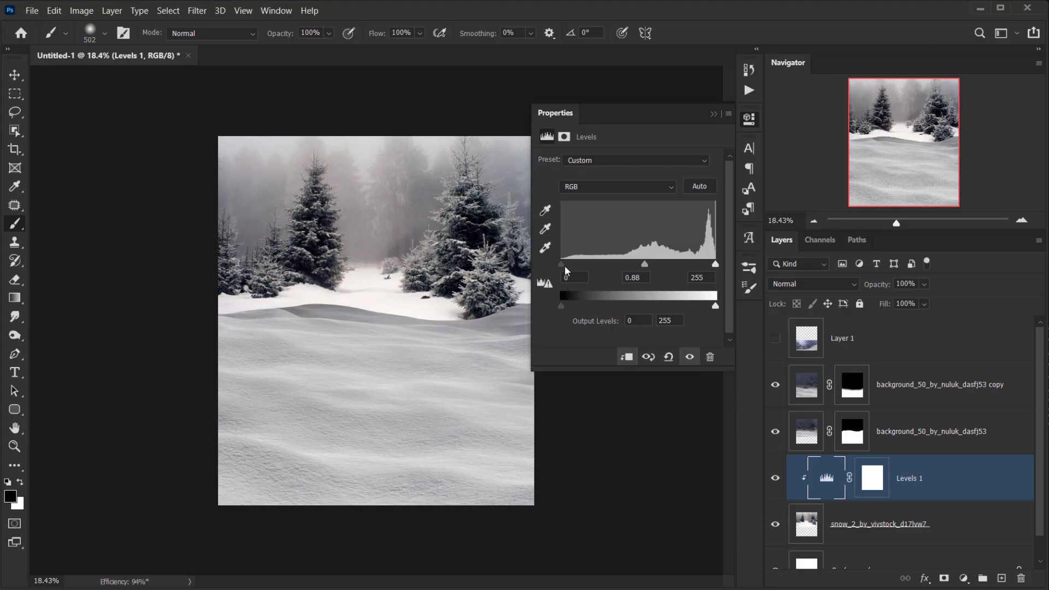
pyautogui.moveTo(566, 270); pyautogui.dragTo(583, 312)
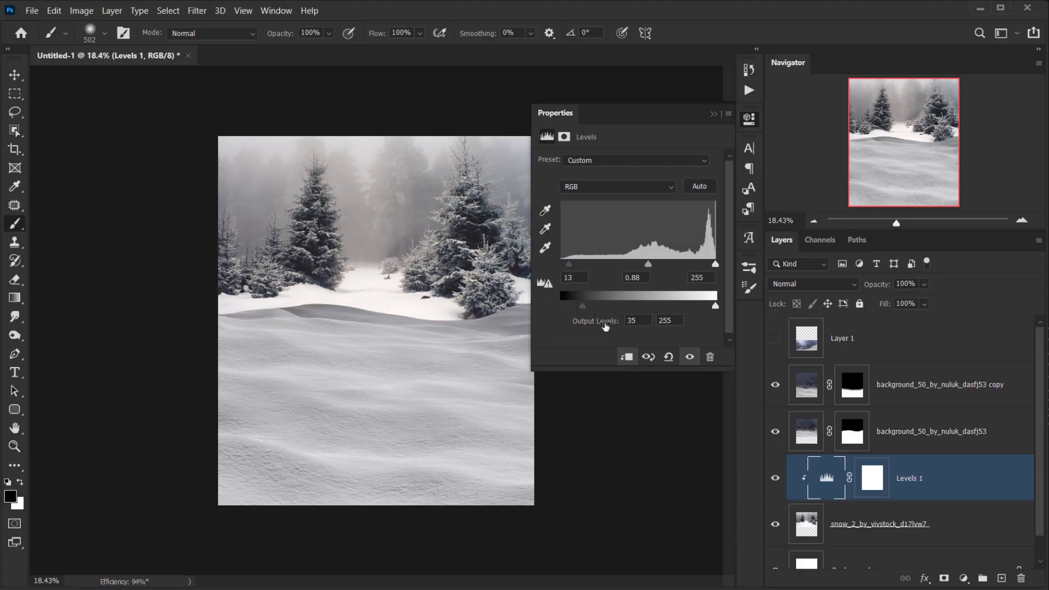
pyautogui.moveTo(714, 265); pyautogui.dragTo(735, 269)
pyautogui.moveTo(646, 268); pyautogui.dragTo(654, 269)
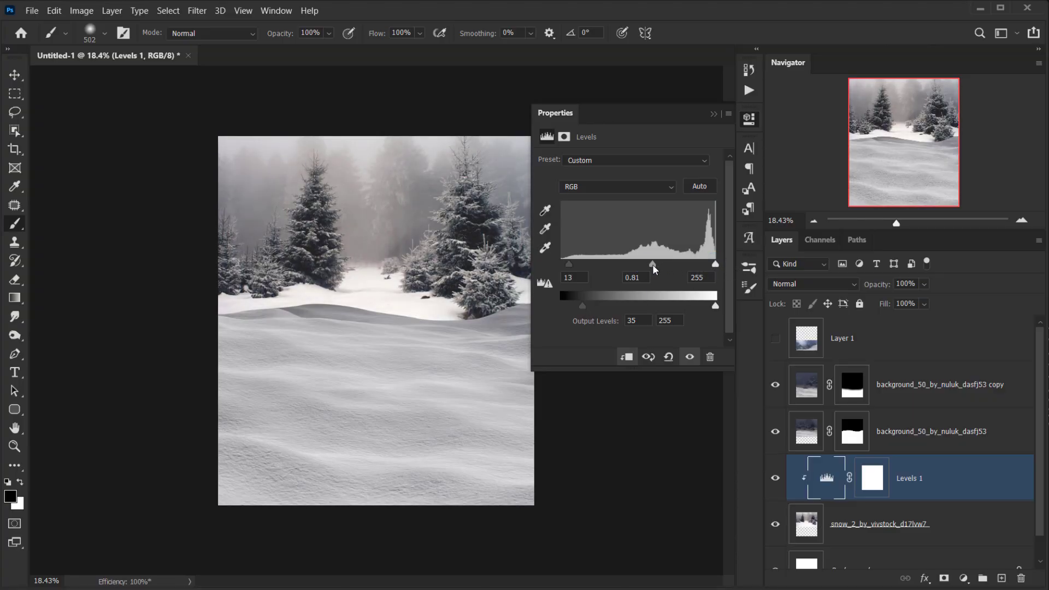
pyautogui.moveTo(586, 305); pyautogui.dragTo(596, 308)
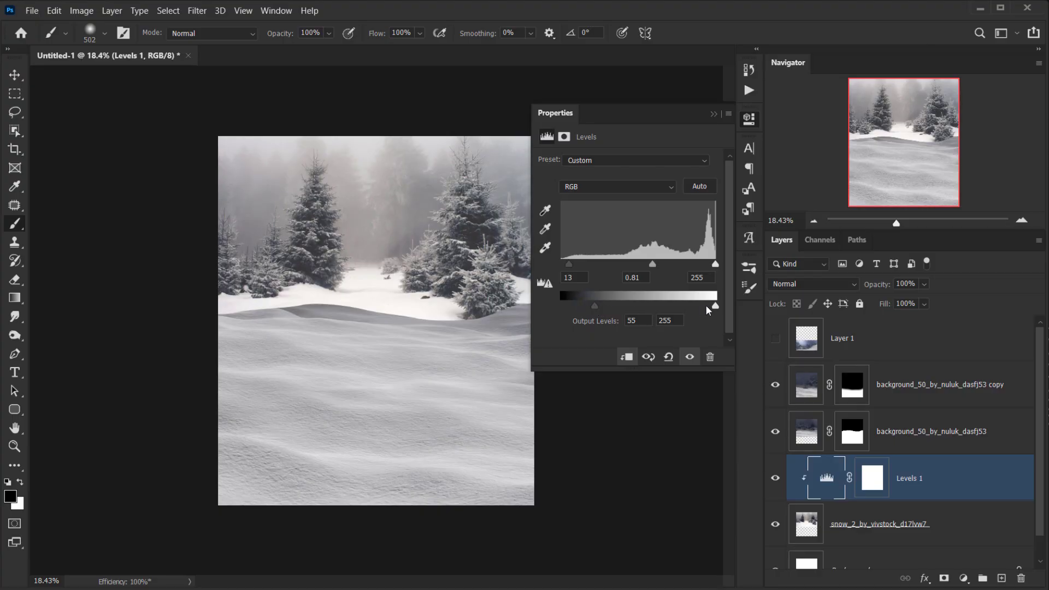
pyautogui.moveTo(715, 306); pyautogui.dragTo(672, 310)
pyautogui.moveTo(594, 308); pyautogui.dragTo(589, 309)
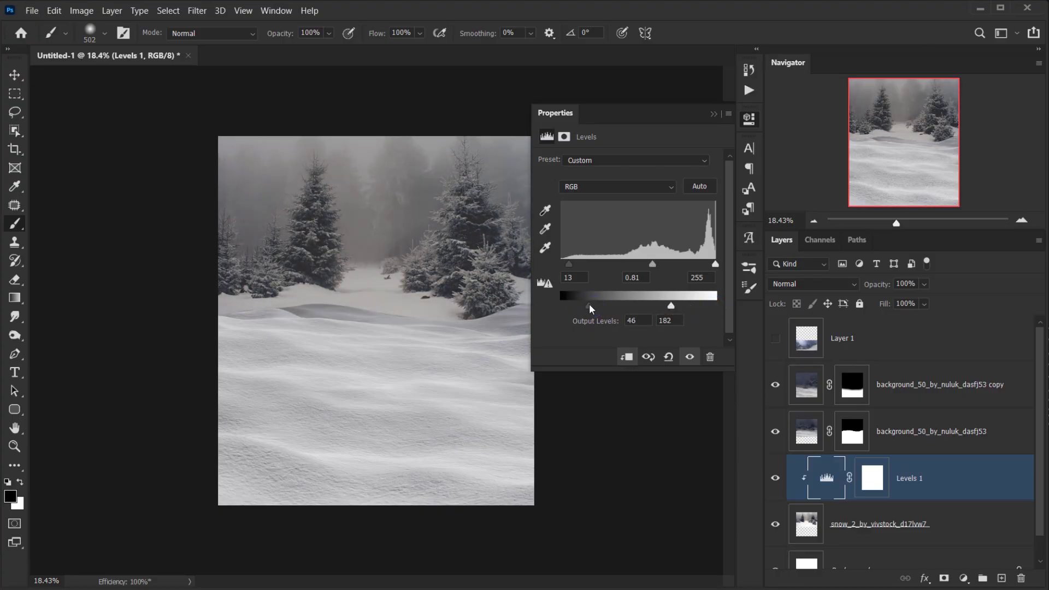
# Set the Levels inputs to 22, 1.55 and 243 with output levels 18 and 162, and collapse the adjustment's properties.
pyautogui.moveTo(677, 307); pyautogui.dragTo(660, 311)
pyautogui.moveTo(622, 265)
pyautogui.mouseDown()
pyautogui.moveTo(654, 268)
pyautogui.moveTo(631, 267)
pyautogui.mouseUp()
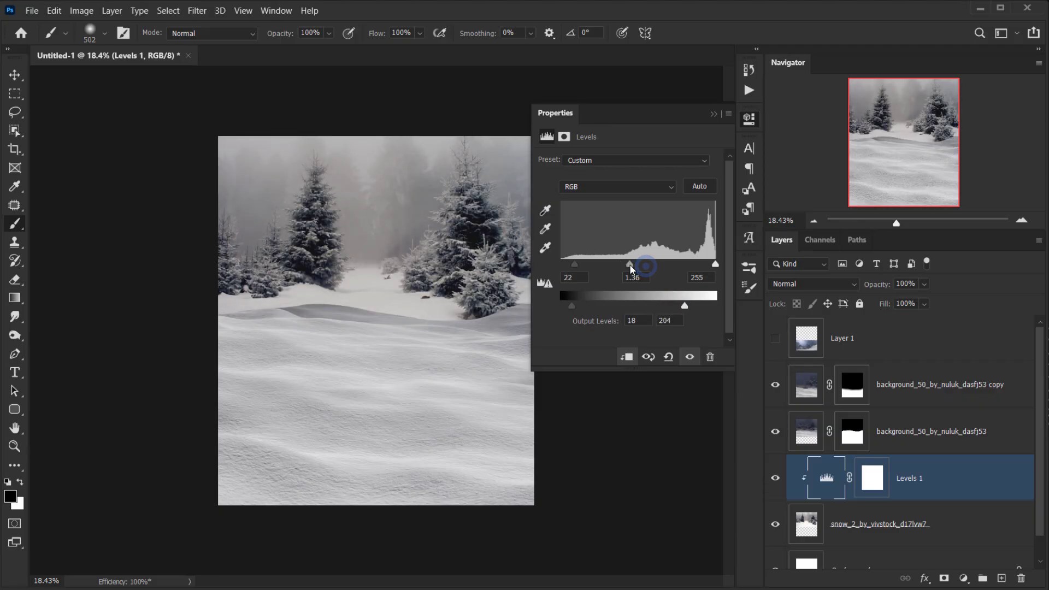
pyautogui.moveTo(715, 264)
pyautogui.mouseDown()
pyautogui.moveTo(697, 264)
pyautogui.moveTo(733, 265)
pyautogui.mouseUp()
pyautogui.moveTo(683, 304); pyautogui.dragTo(660, 310)
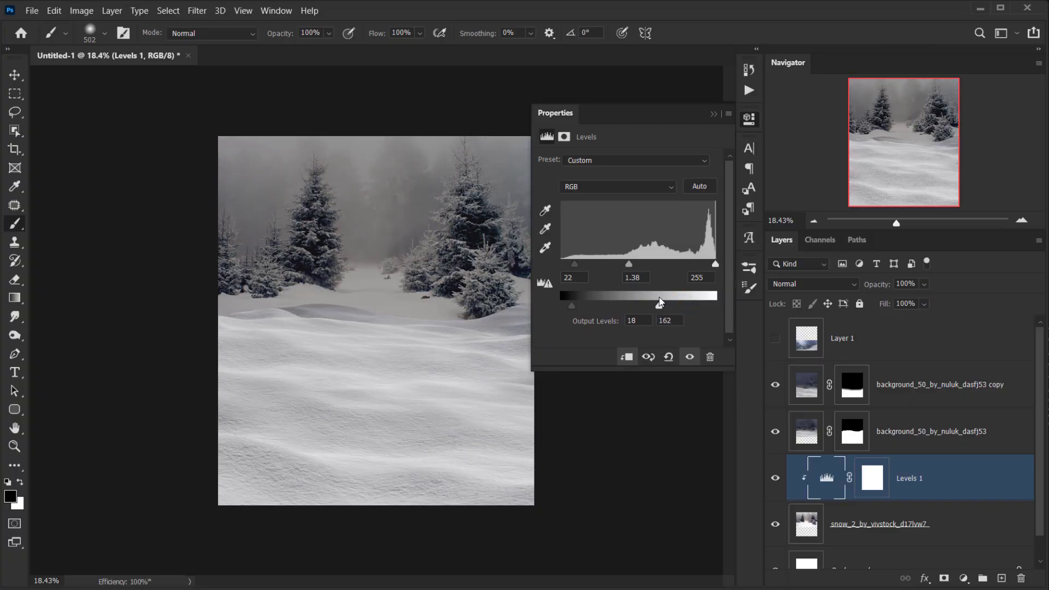
pyautogui.moveTo(715, 264); pyautogui.dragTo(697, 265)
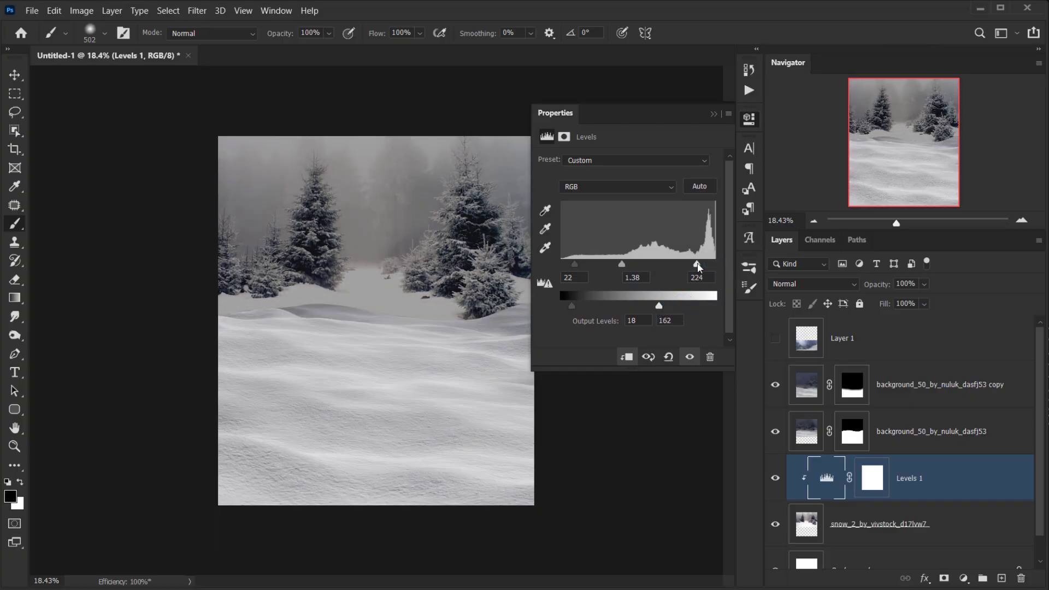
pyautogui.moveTo(626, 265); pyautogui.dragTo(622, 266)
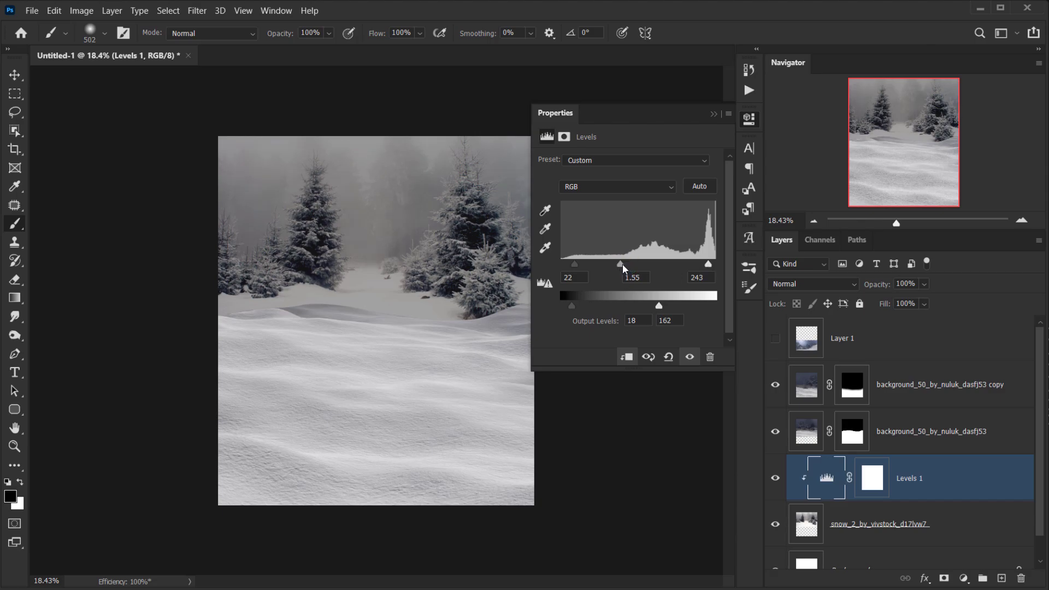
pyautogui.click(713, 116)
# Paint black on the background_50_by_nuluk_dasfj53 layer mask to hide the dark dune ridge below the trees, reducing the brush to 122 px.
pyautogui.scroll(-3, 328, 351)
pyautogui.scroll(3, 490, 367)
pyautogui.click(775, 384)
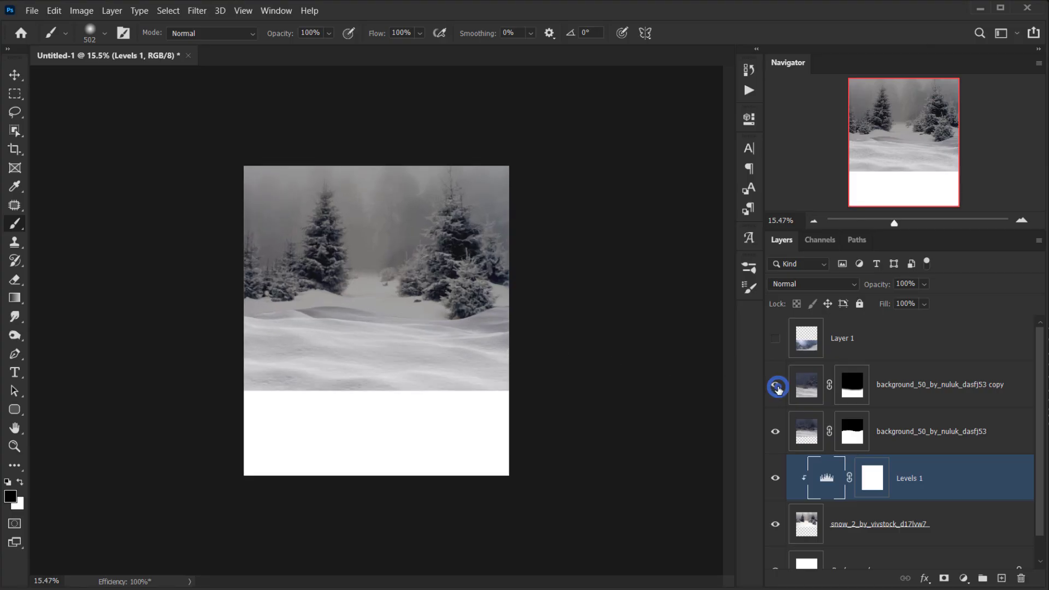
pyautogui.click(775, 384)
pyautogui.click(775, 431)
pyautogui.click(774, 431)
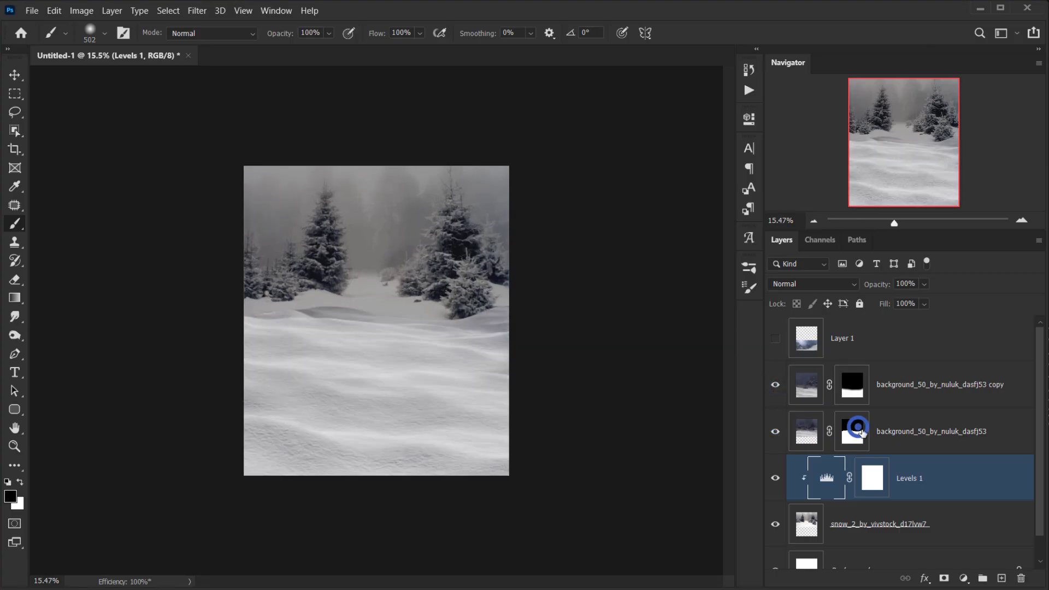
pyautogui.click(852, 431)
pyautogui.scroll(3, 274, 245)
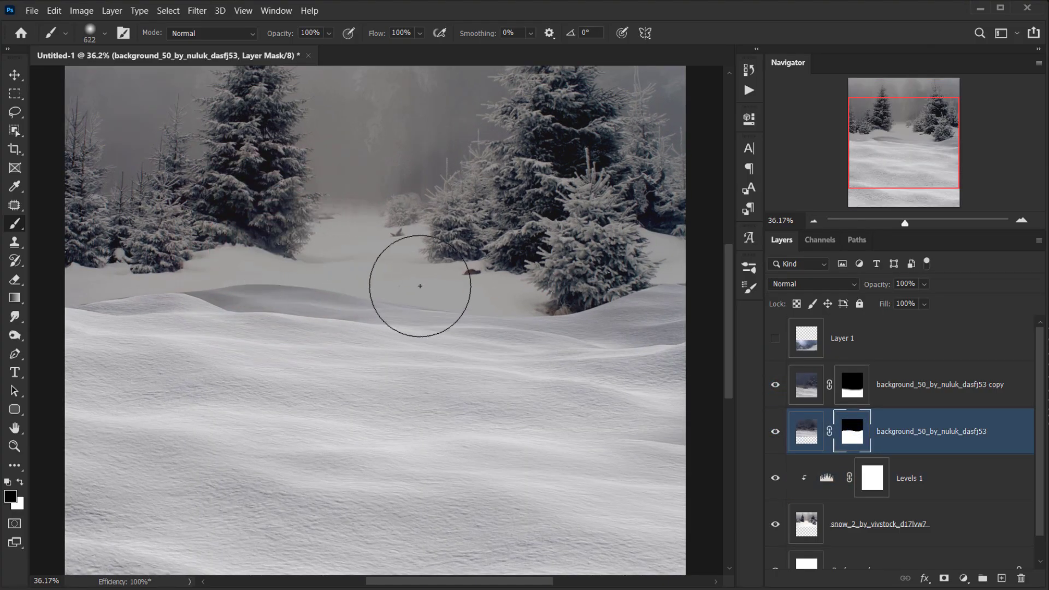
pyautogui.click(862, 430)
pyautogui.moveTo(347, 257); pyautogui.dragTo(293, 246)
pyautogui.keyDown('alt'); pyautogui.rightClick(242, 261); pyautogui.keyUp('alt')
pyautogui.moveTo(194, 274); pyautogui.dragTo(231, 294)
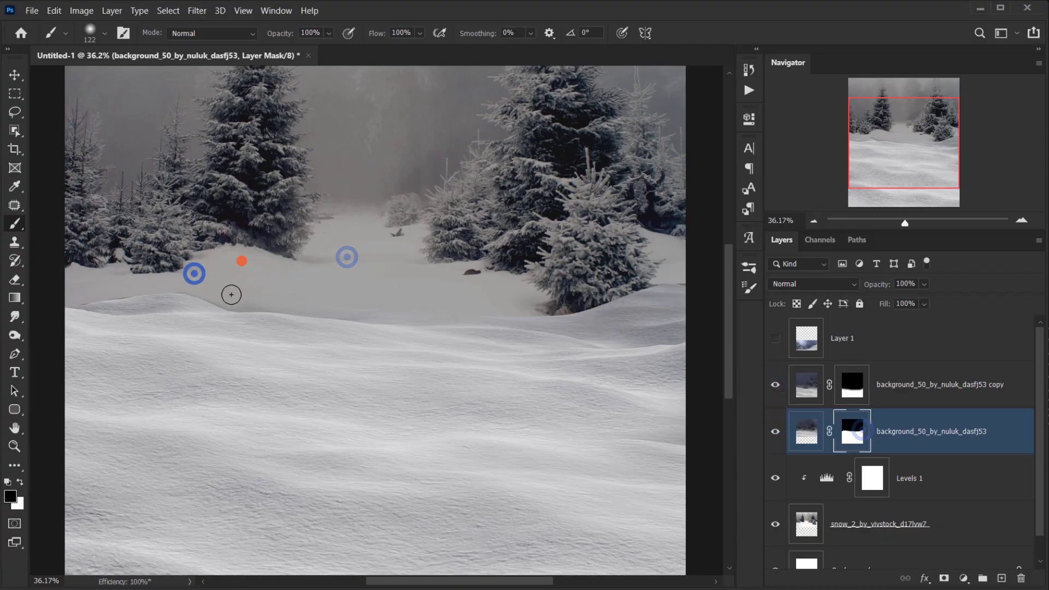
pyautogui.click(230, 295)
# Soften the remaining snow edge on the same mask with progressively larger black brushes, 441 px up to 1229 px, along the horizon.
pyautogui.keyDown('alt'); pyautogui.rightClick(311, 297); pyautogui.keyUp('alt')
pyautogui.click(386, 297)
pyautogui.click(376, 299)
pyautogui.click(220, 288)
pyautogui.scroll(1, 246, 292)
pyautogui.keyDown('alt'); pyautogui.rightClick(266, 287); pyautogui.keyUp('alt')
pyautogui.moveTo(201, 212); pyautogui.dragTo(153, 256)
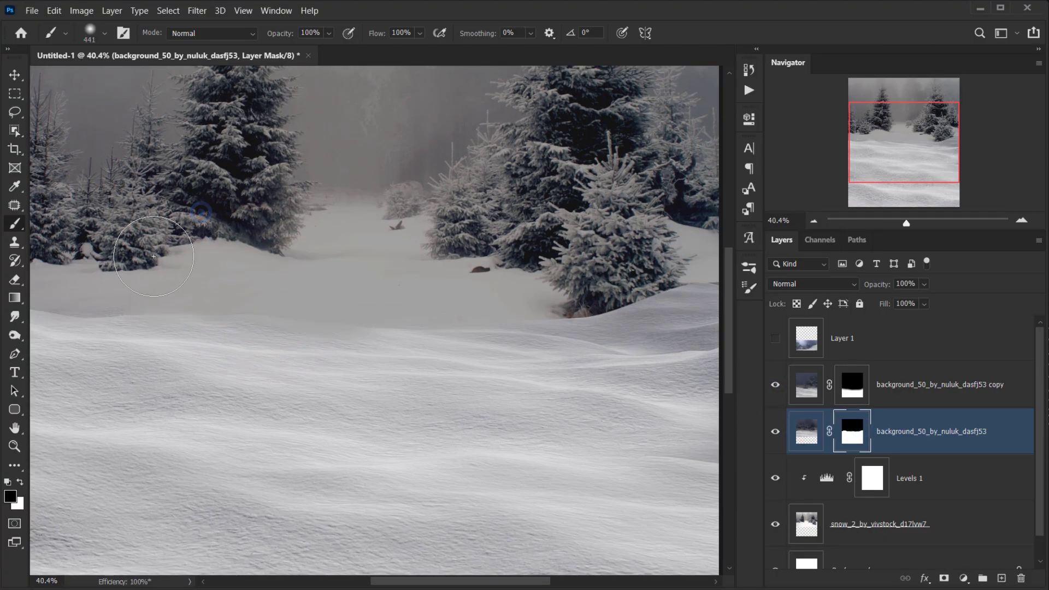
pyautogui.scroll(-6, 344, 274)
pyautogui.keyDown('alt'); pyautogui.rightClick(320, 238); pyautogui.keyUp('alt')
pyautogui.click(344, 274)
pyautogui.scroll(4, 561, 213)
pyautogui.scroll(-2, 361, 353)
pyautogui.scroll(2, 353, 349)
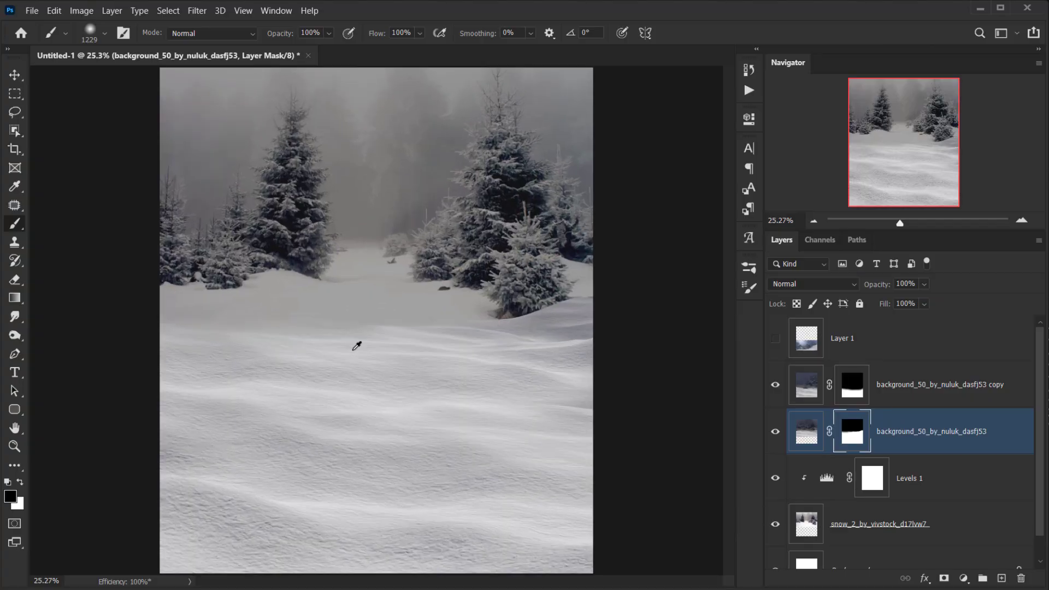
pyautogui.scroll(-1, 429, 331)
pyautogui.scroll(1, 726, 329)
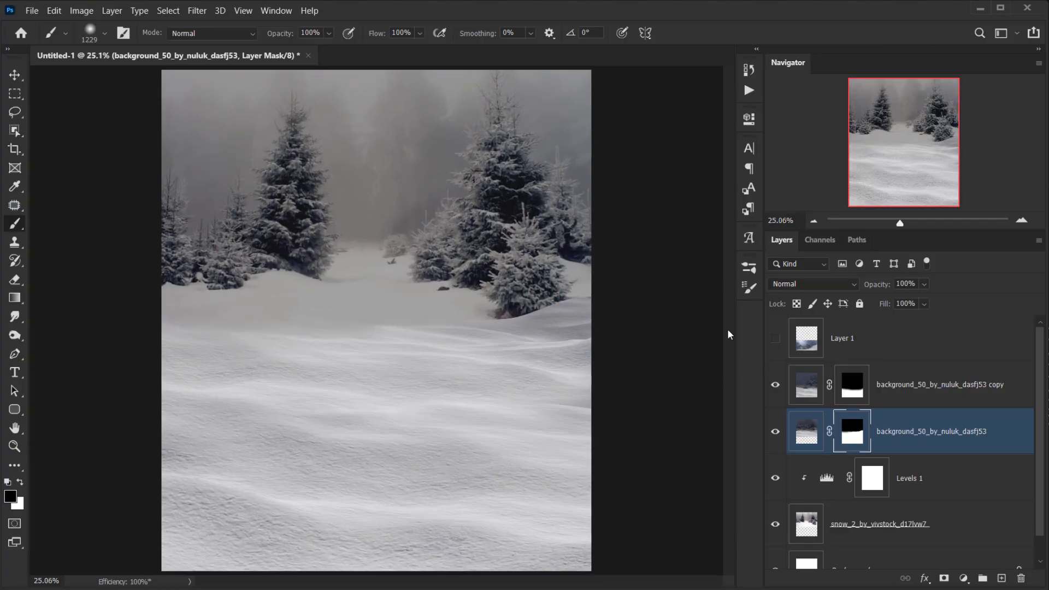
# Group both background_50 snowfield layers, the Levels 1 adjustment and the snow_2_by_vivstock_d17lvw7 layer together.
pyautogui.click(885, 385)
pyautogui.scroll(-1, 879, 506)
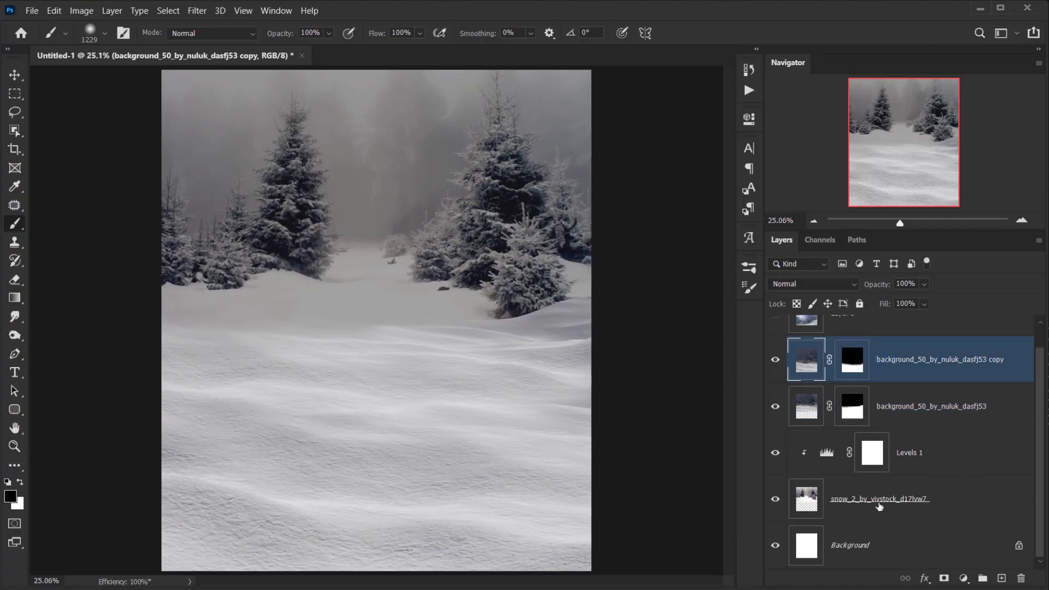
pyautogui.keyDown('shift'); pyautogui.click(910, 497); pyautogui.keyUp('shift')
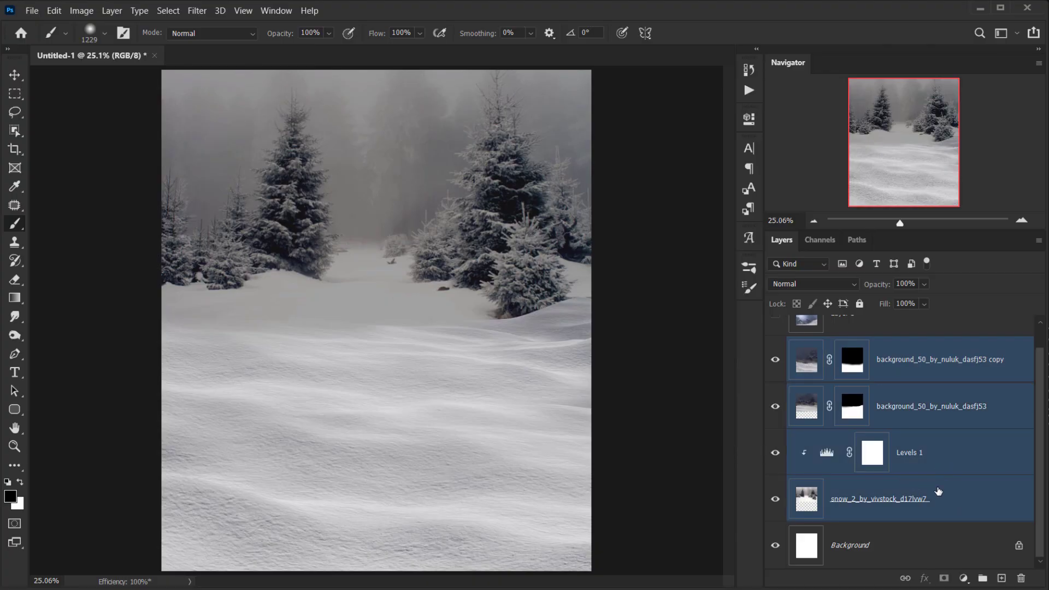
pyautogui.click(908, 359)
pyautogui.scroll(1, 912, 376)
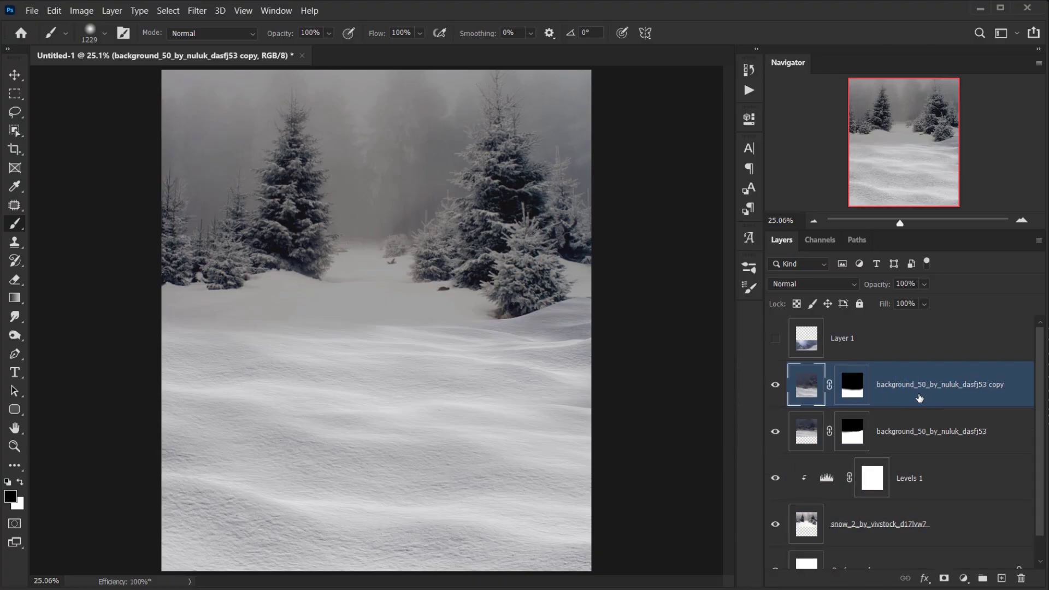
pyautogui.click(775, 384)
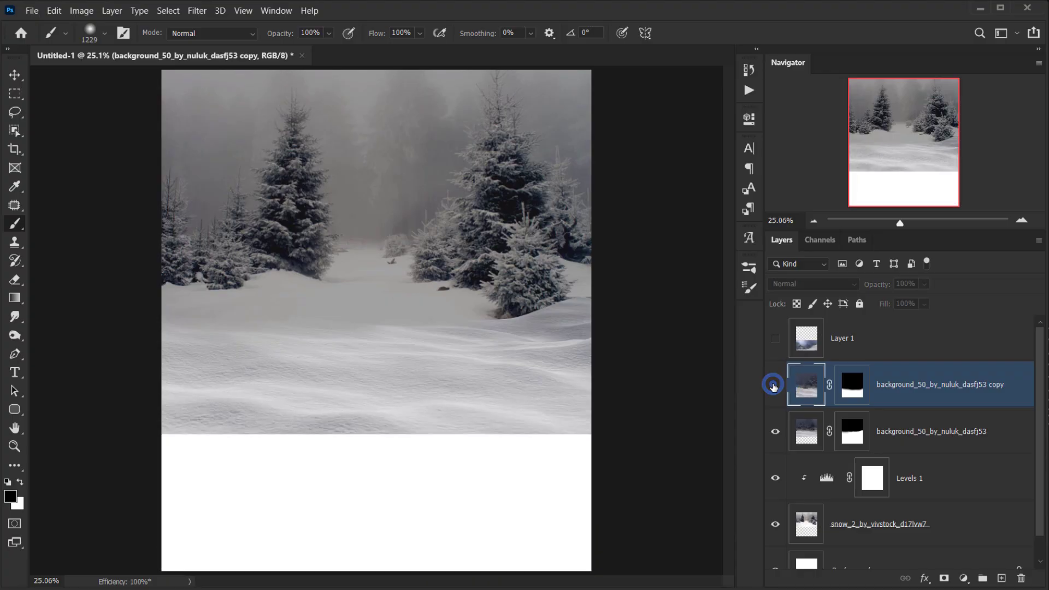
pyautogui.click(775, 384)
pyautogui.scroll(-1, 1024, 381)
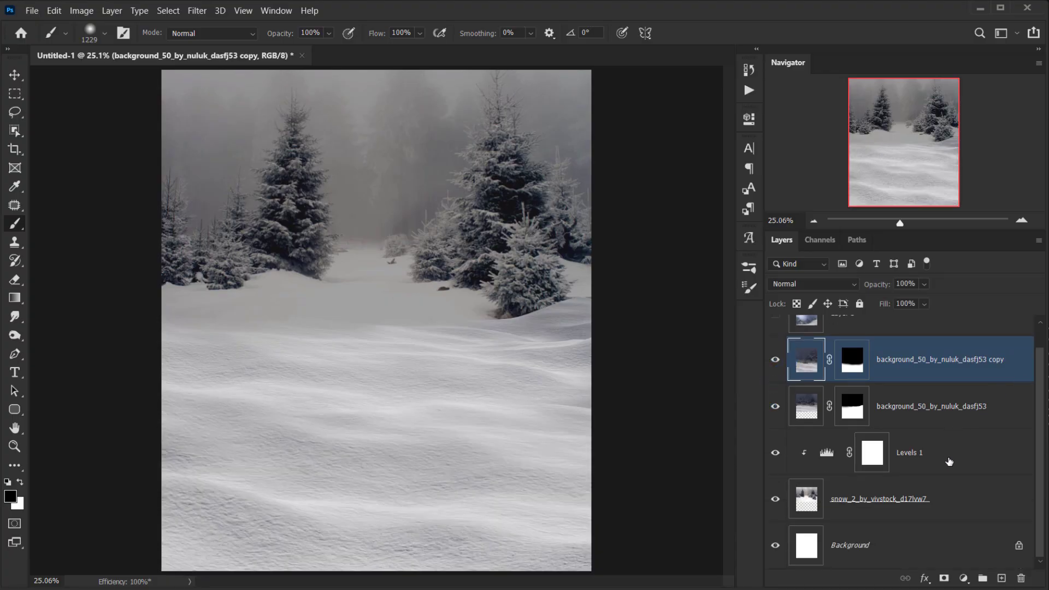
pyautogui.keyDown('shift'); pyautogui.click(963, 489); pyautogui.keyUp('shift')
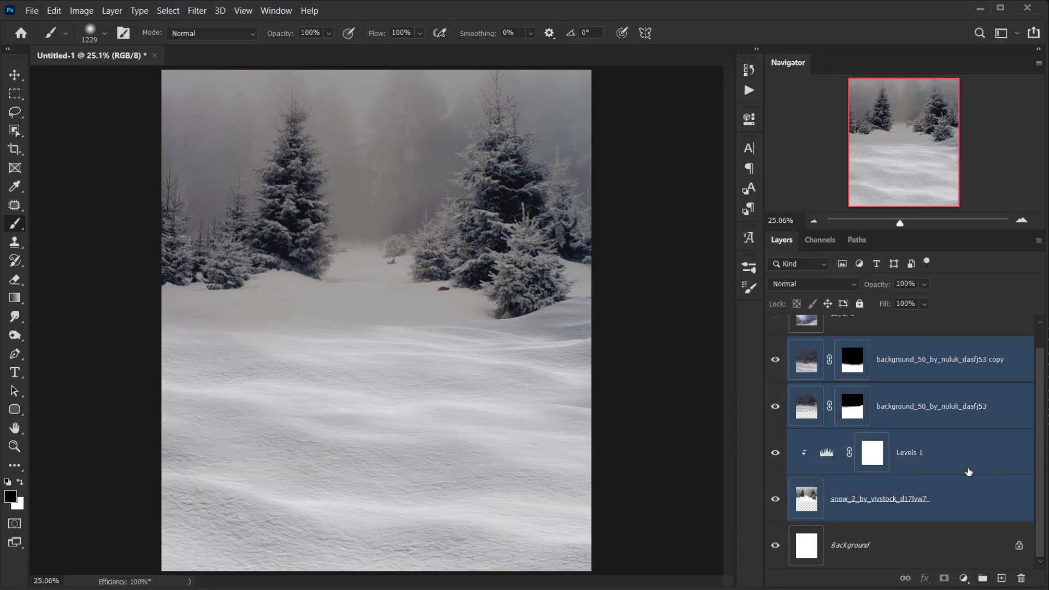
pyautogui.scroll(1, 931, 454)
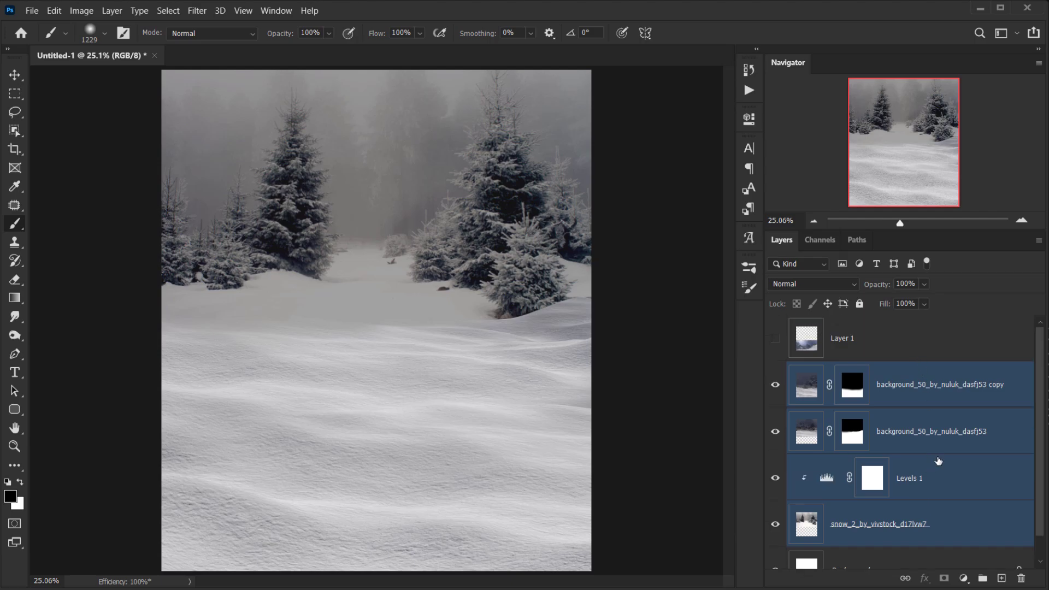
pyautogui.hotkey('ctrl', 'g')
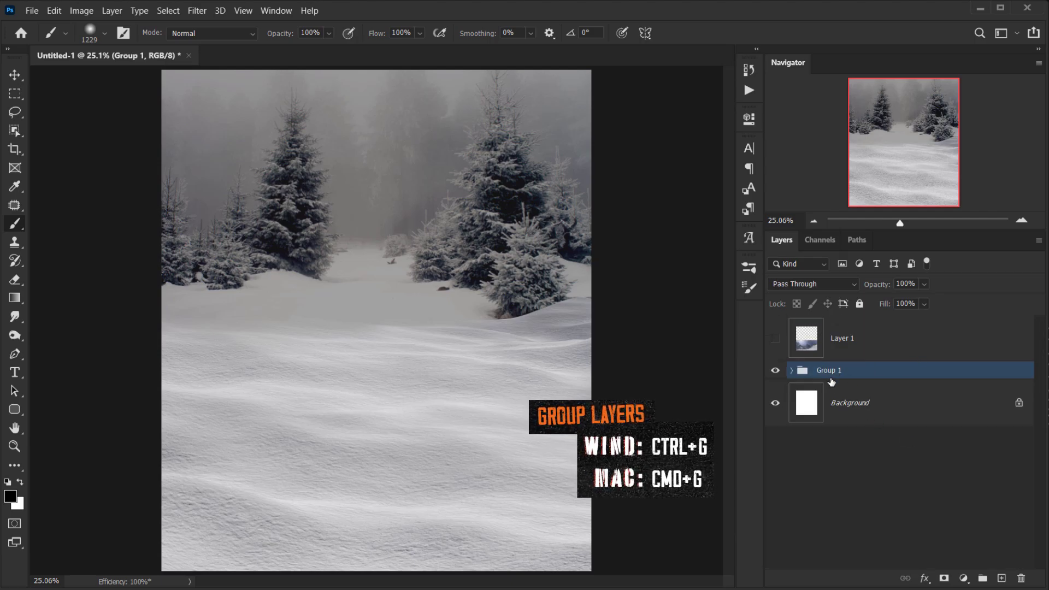
# Rename the new layer group as BG.
pyautogui.doubleClick(827, 370)
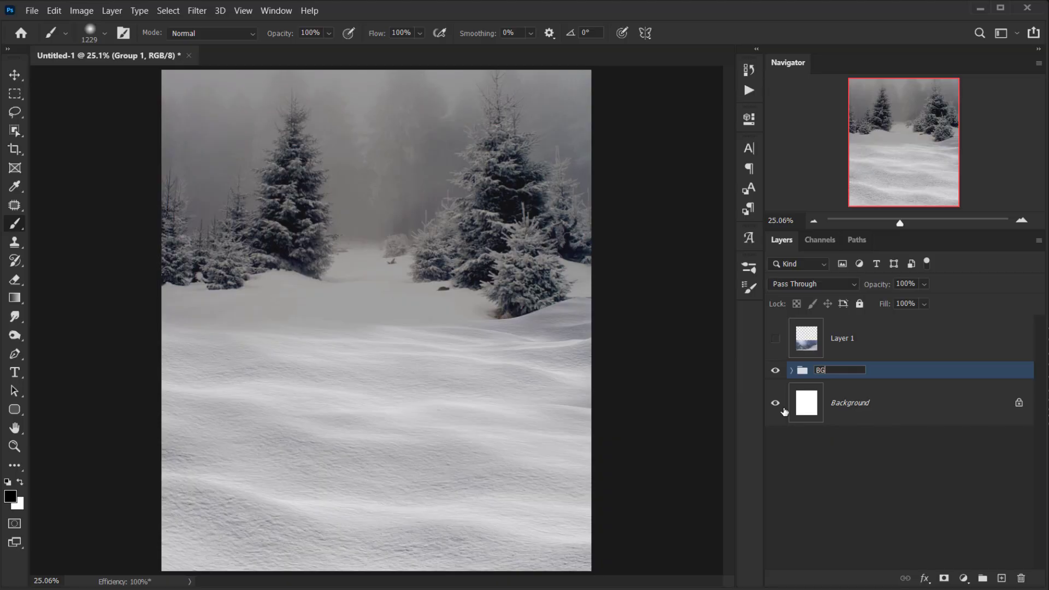
pyautogui.write('BG')
pyautogui.press('Return')
# Toggle the BG group and the pasted mountain layer on and off to compare them, leaving the mountain layer hidden.
pyautogui.click(773, 370)
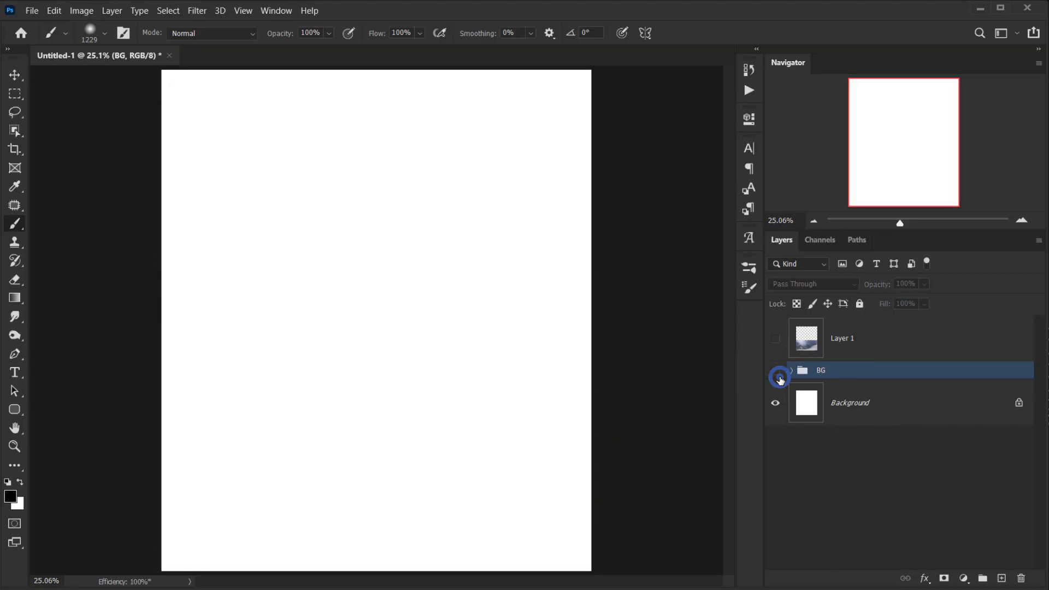
pyautogui.click(772, 371)
pyautogui.click(774, 339)
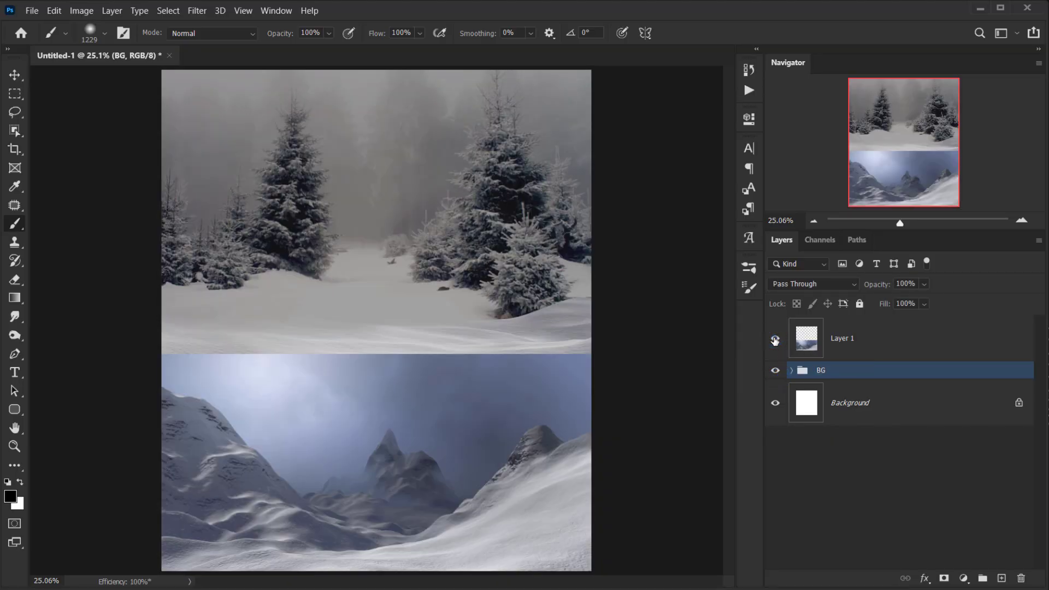
pyautogui.click(774, 339)
pyautogui.click(772, 338)
pyautogui.click(771, 338)
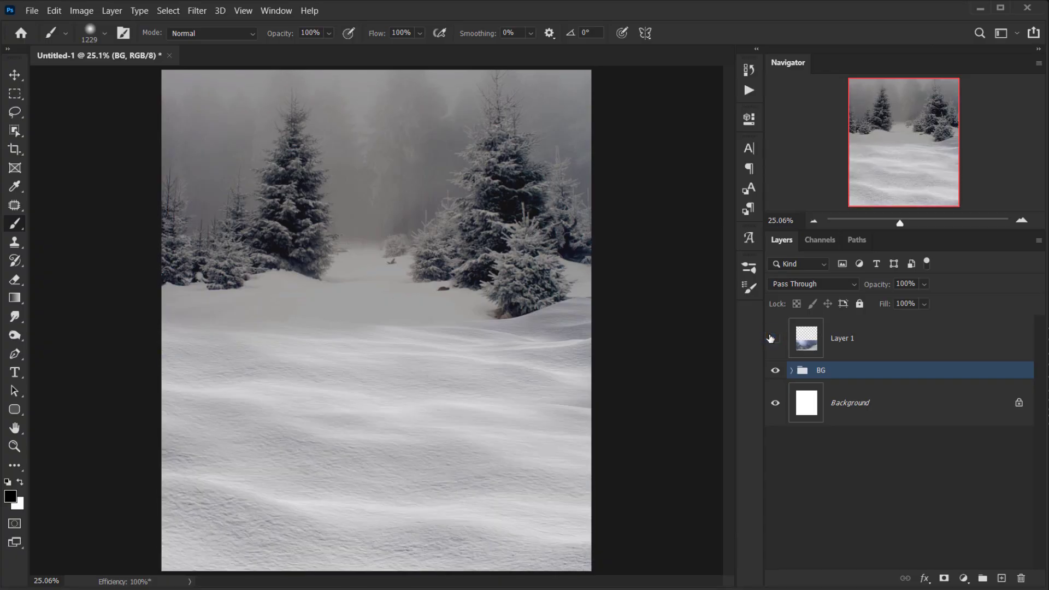
# Rename the hidden Layer 1 as Front snow.
pyautogui.doubleClick(841, 337)
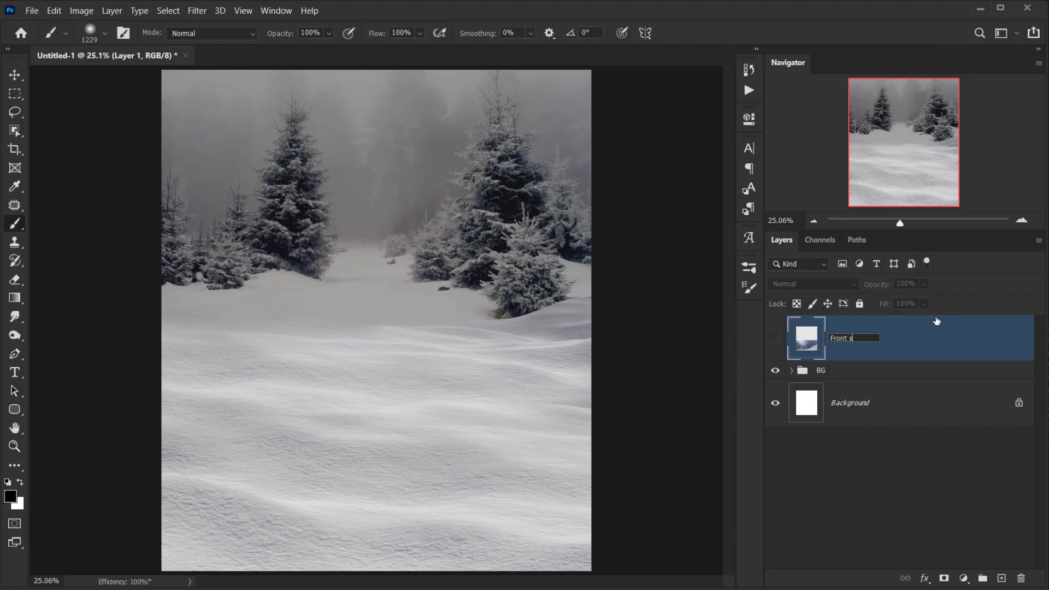
pyautogui.press('Return')
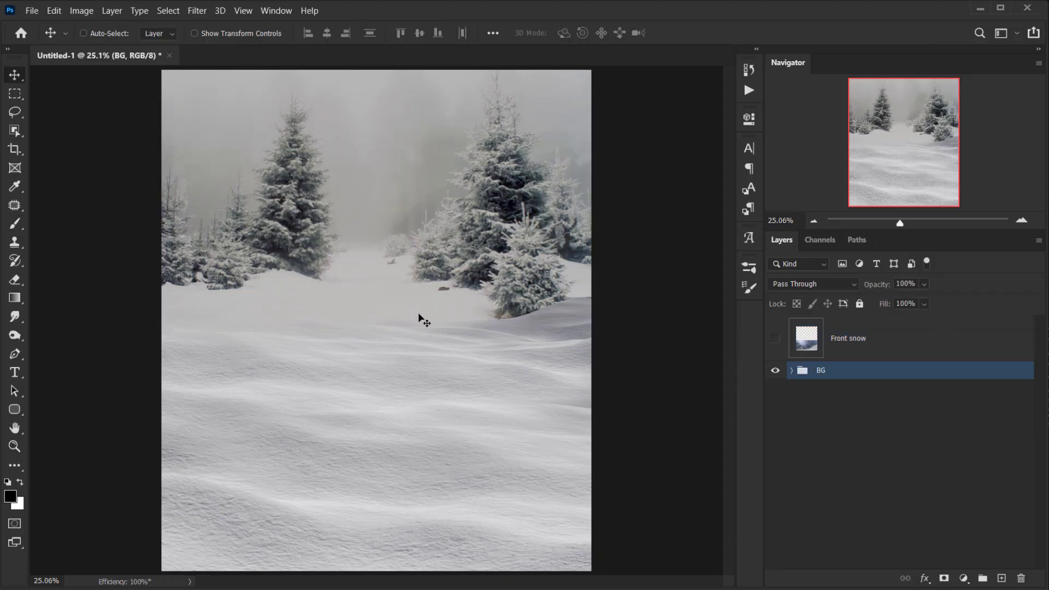
pyautogui.scroll(2, 421, 320)
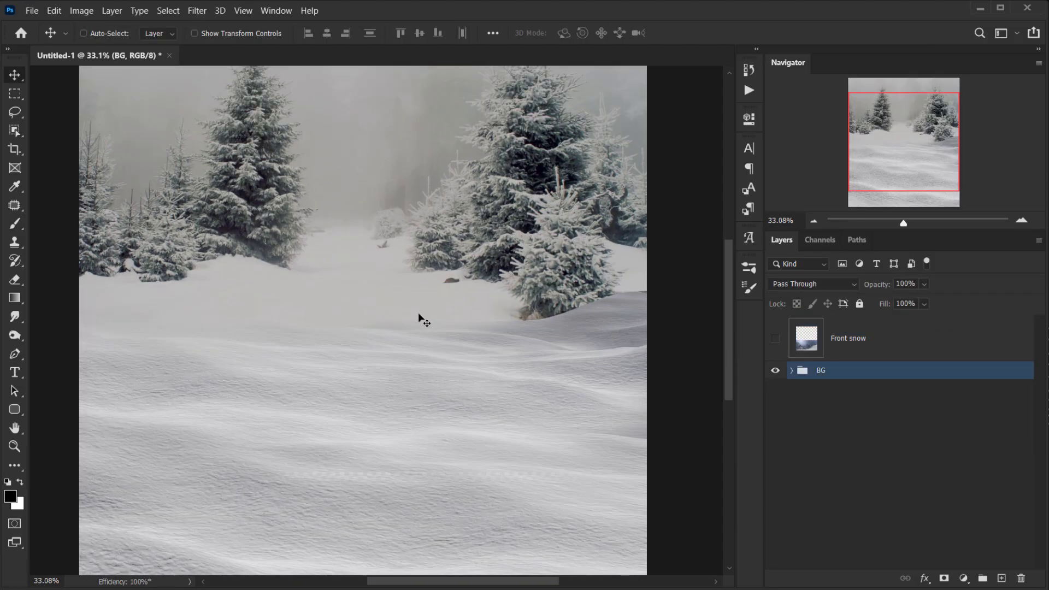
pyautogui.scroll(-1, 421, 319)
pyautogui.scroll(-1, 424, 321)
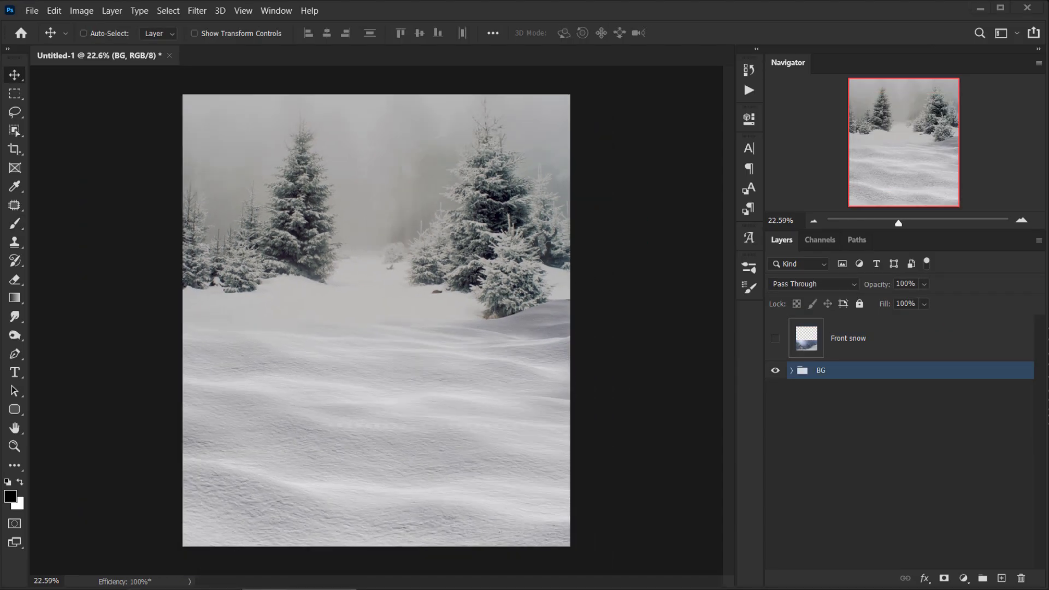
# Place the decorated tree image AdobeStock_957119801_ above the BG group, enlarge it slightly and stand it just right of centre in the snowfield.
pyautogui.hotkey('alt', 'Tab')
pyautogui.moveTo(437, 168); pyautogui.dragTo(405, 501)
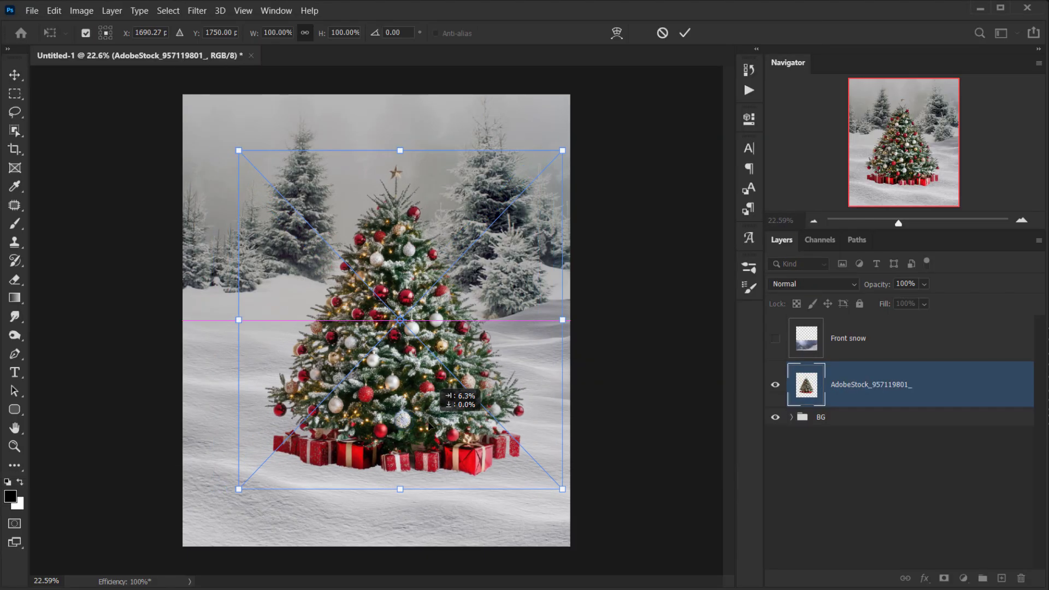
pyautogui.moveTo(428, 424); pyautogui.dragTo(427, 425)
pyautogui.moveTo(399, 150); pyautogui.dragTo(398, 123)
pyautogui.moveTo(463, 370)
pyautogui.mouseDown()
pyautogui.moveTo(454, 372)
pyautogui.moveTo(464, 385)
pyautogui.mouseUp()
pyautogui.click(684, 32)
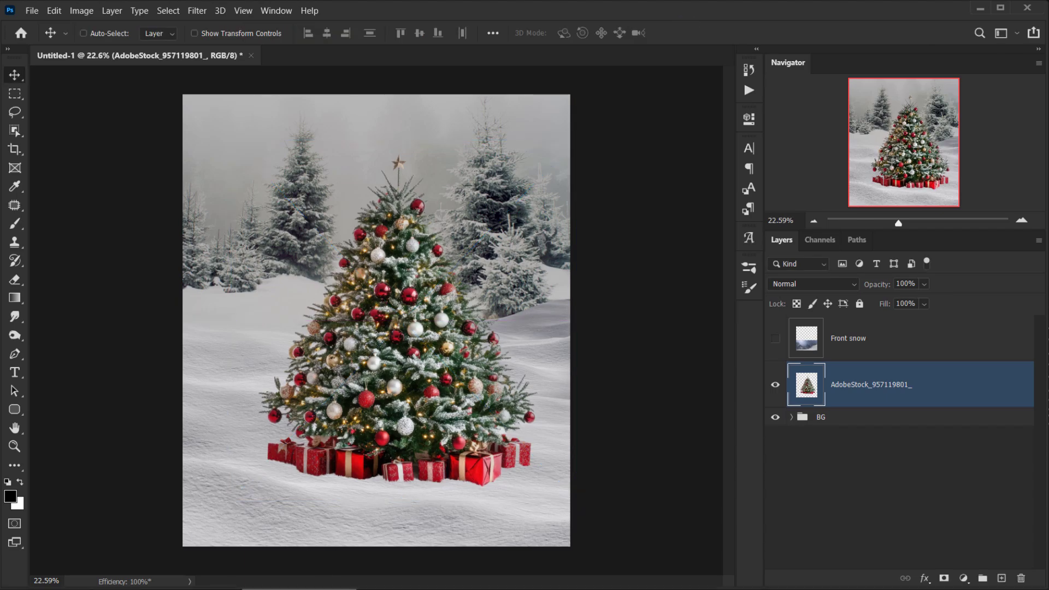
# Place the elf girl image AdobeStock_954960693, flip it horizontally, scale it to about 102.7% and position it at the tree's left side.
pyautogui.click(185, 546)
pyautogui.moveTo(261, 170); pyautogui.dragTo(240, 519)
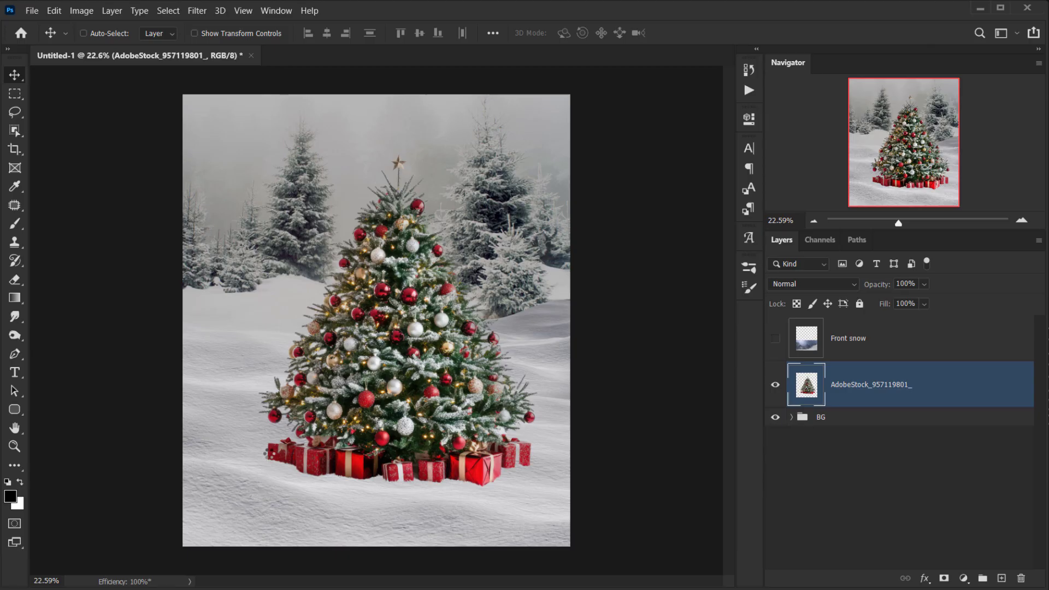
pyautogui.moveTo(404, 336); pyautogui.dragTo(337, 429)
pyautogui.rightClick(340, 416)
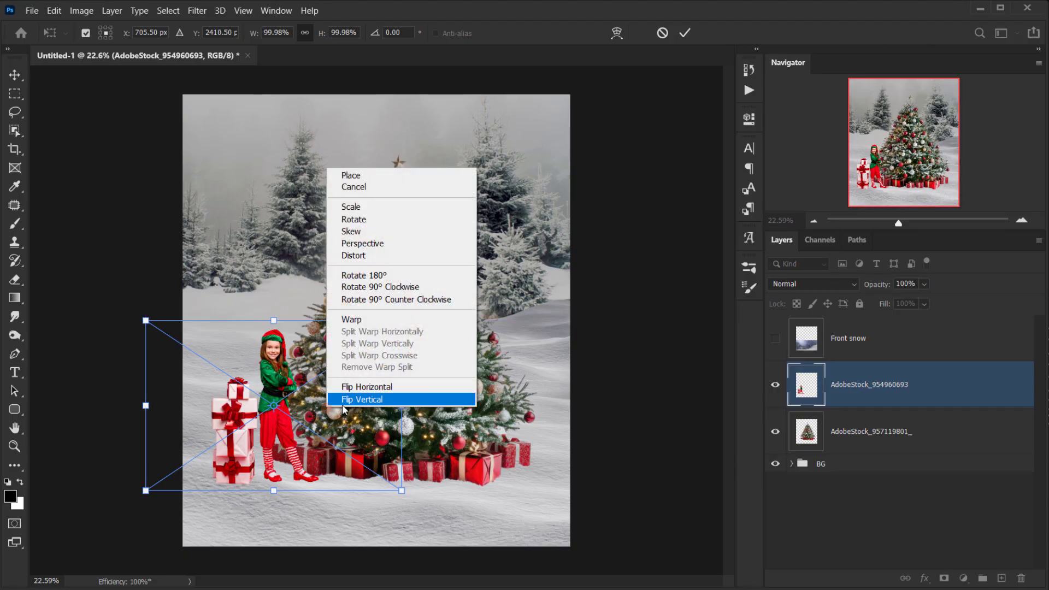
pyautogui.click(403, 388)
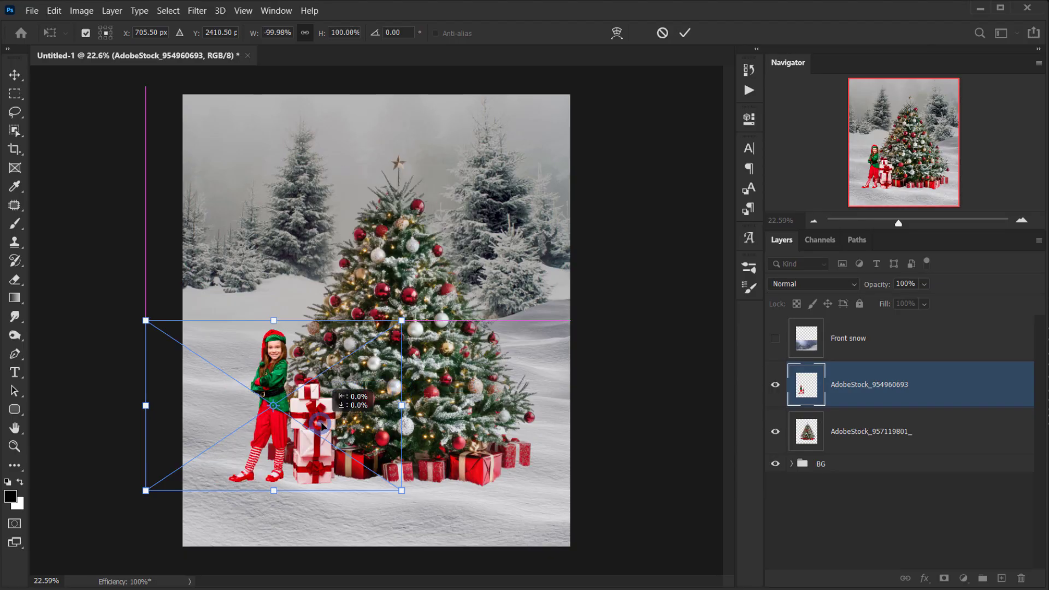
pyautogui.moveTo(339, 404); pyautogui.dragTo(349, 410)
pyautogui.press('Return')
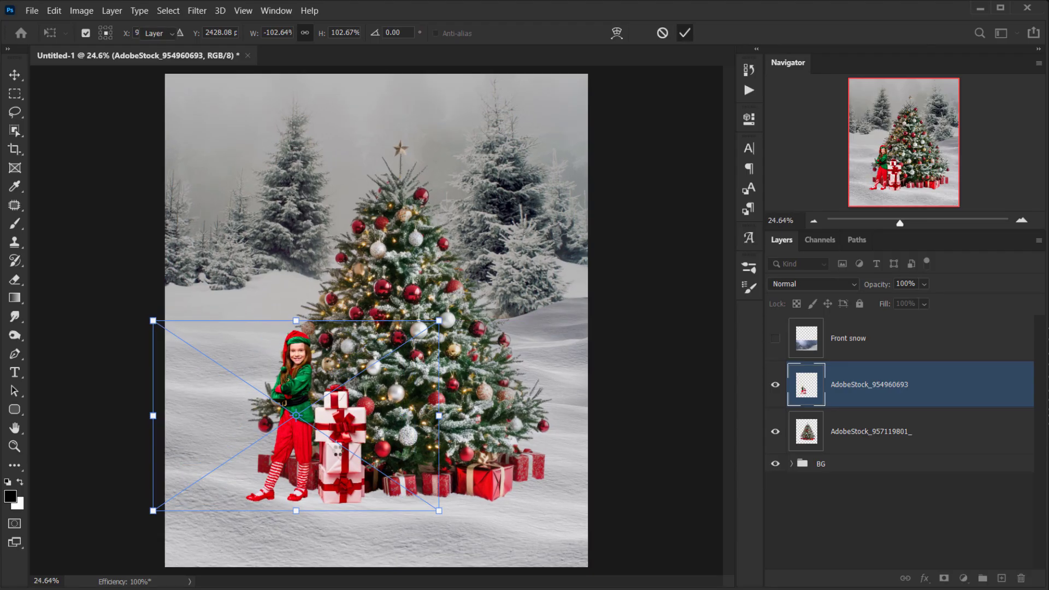
# Erase the stack of white gift boxes beside the elf girl on her layer with a hard round eraser of 109 px, then 274 px.
pyautogui.moveTo(309, 474); pyautogui.dragTo(382, 409)
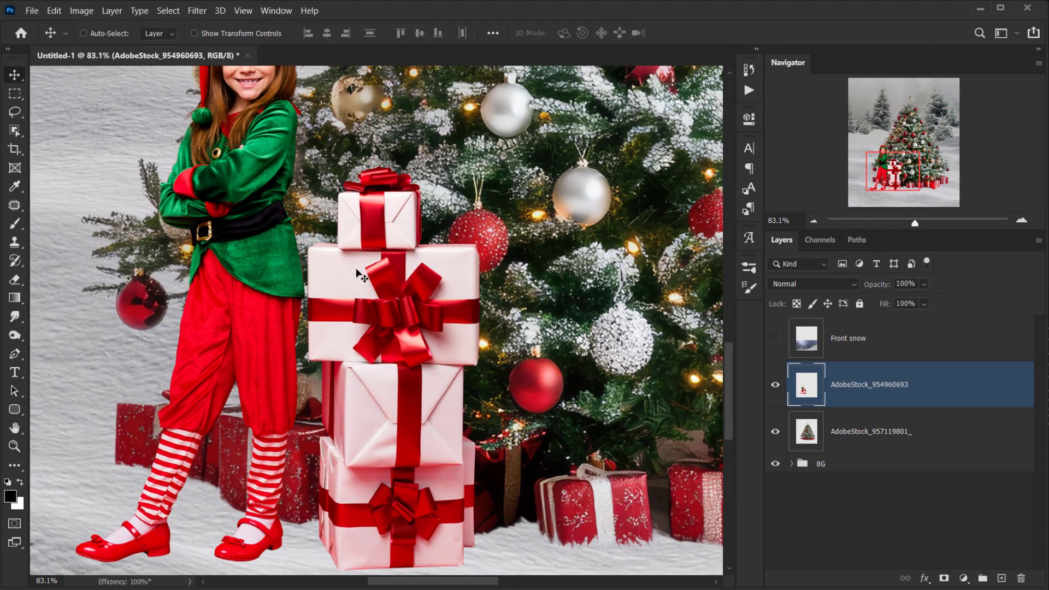
pyautogui.press('e')
pyautogui.moveTo(386, 229)
pyautogui.keyDown('alt'); pyautogui.mouseDown()
pyautogui.moveTo(415, 234)
pyautogui.moveTo(377, 234)
pyautogui.mouseUp(); pyautogui.keyUp('alt')
pyautogui.rightClick(498, 204)
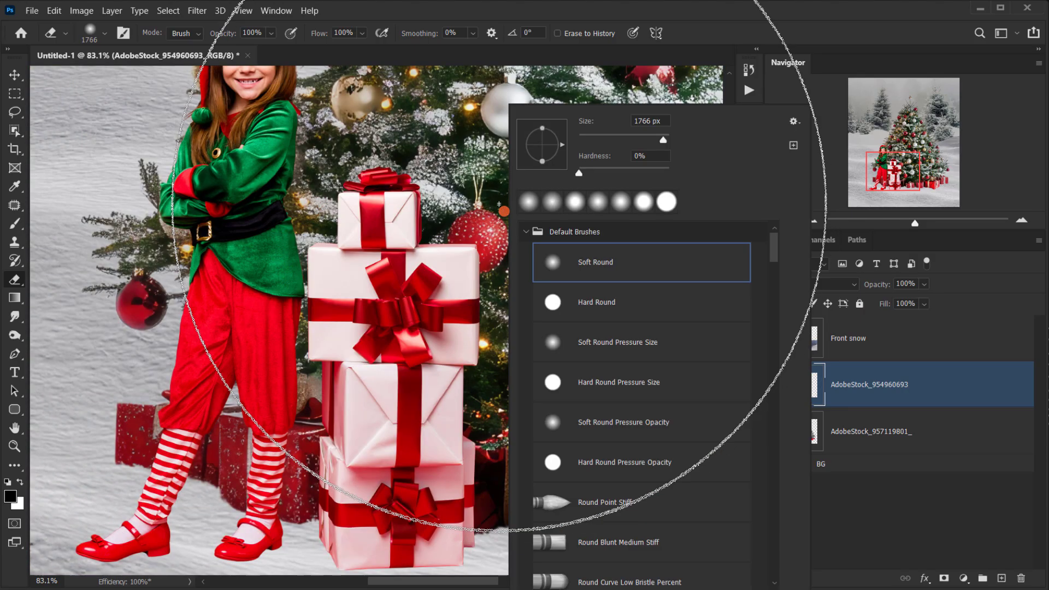
pyautogui.moveTo(453, 201)
pyautogui.keyDown('alt'); pyautogui.mouseDown()
pyautogui.moveTo(453, 289)
pyautogui.moveTo(472, 272)
pyautogui.mouseUp(); pyautogui.keyUp('alt')
pyautogui.keyDown('alt'); pyautogui.moveTo(469, 260); pyautogui.dragTo(472, 322); pyautogui.keyUp('alt')
pyautogui.moveTo(377, 191)
pyautogui.mouseDown()
pyautogui.moveTo(469, 315)
pyautogui.moveTo(464, 429)
pyautogui.mouseUp()
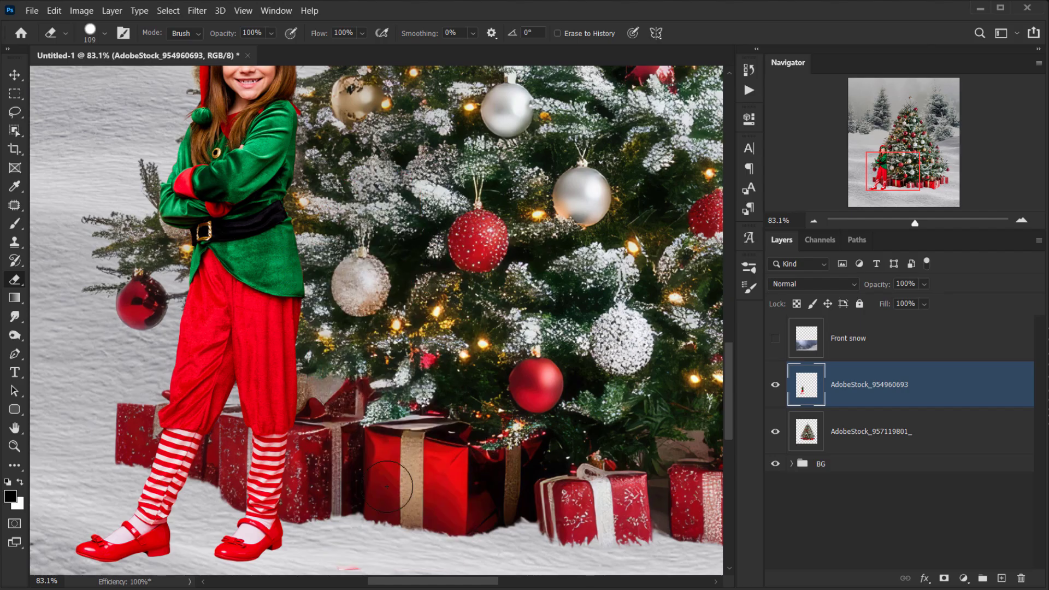
pyautogui.scroll(-4, 459, 504)
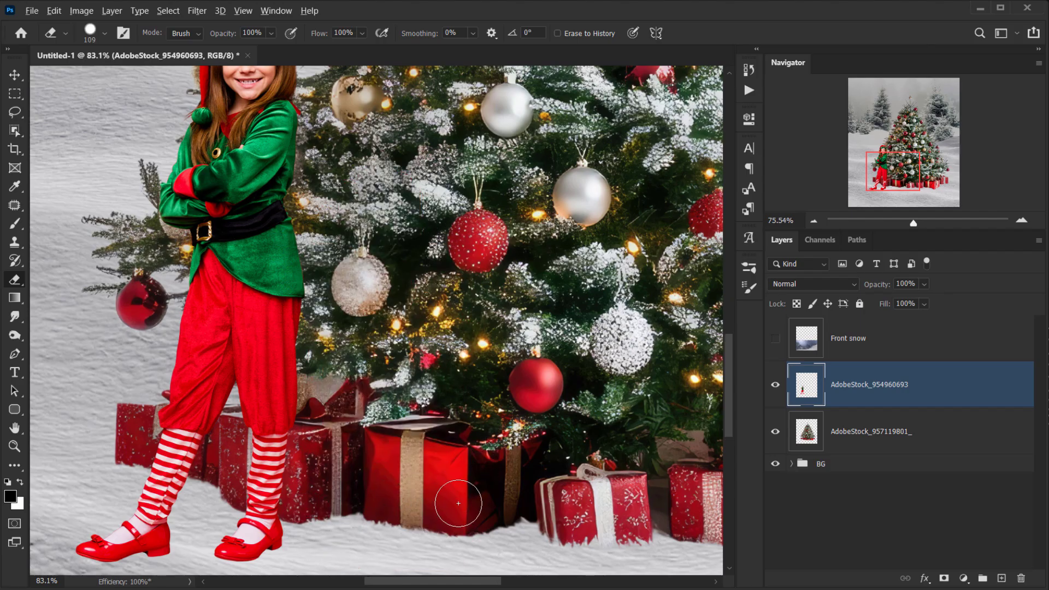
pyautogui.keyDown('alt'); pyautogui.moveTo(466, 486); pyautogui.dragTo(494, 486); pyautogui.keyUp('alt')
pyautogui.hotkey('ctrl', '0')
# Apply a Gaussian Blur with a 3.2 pixel radius to the snow_2_by_vivstock_d17lvw7 forest layer in the BG group.
pyautogui.scroll(3, 284, 219)
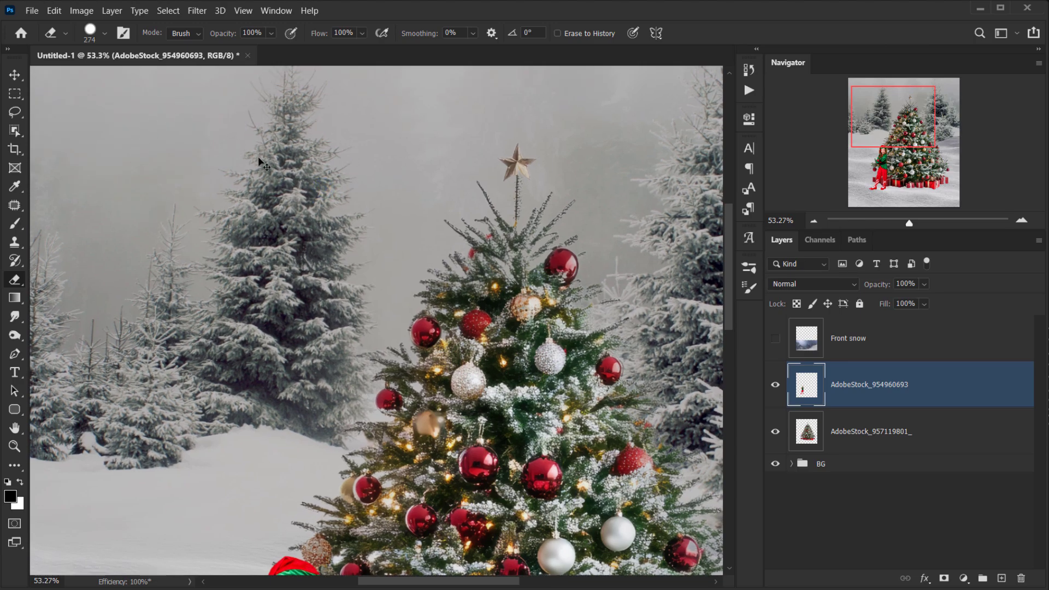
pyautogui.scroll(-3, 339, 175)
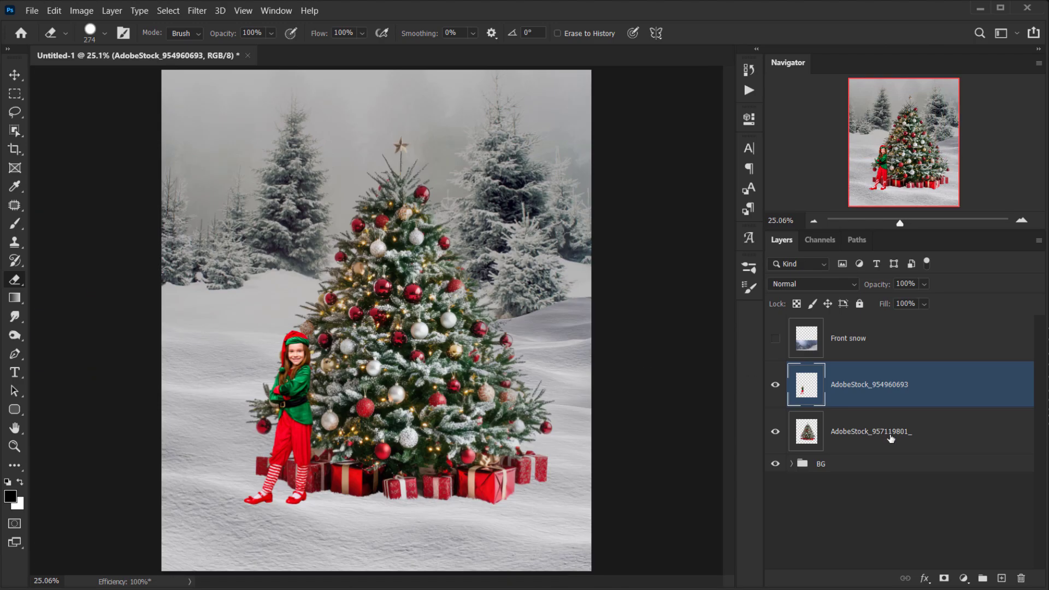
pyautogui.click(860, 463)
pyautogui.click(791, 463)
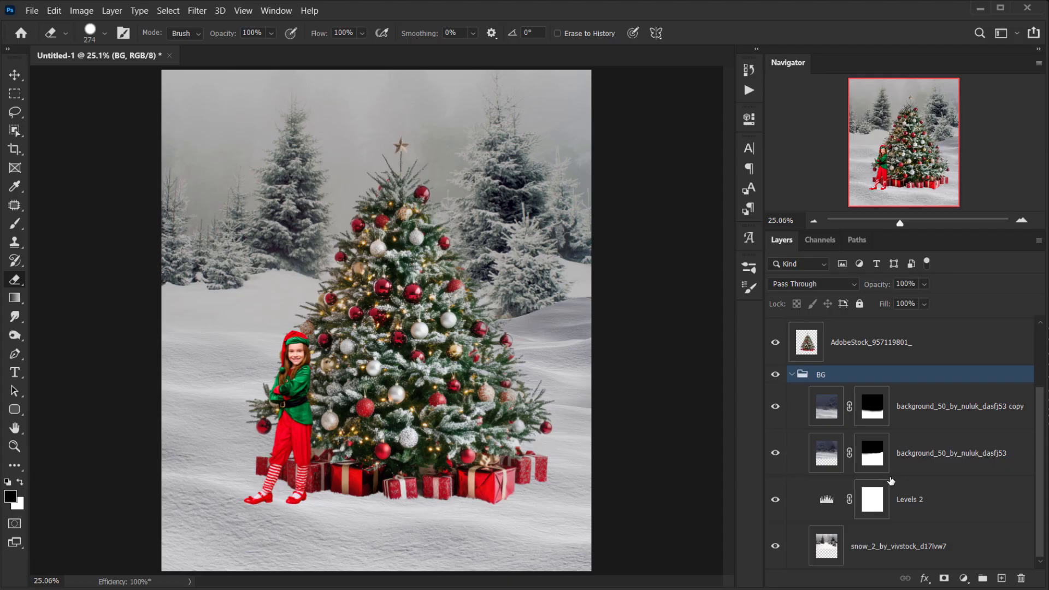
pyautogui.click(903, 544)
pyautogui.click(199, 11)
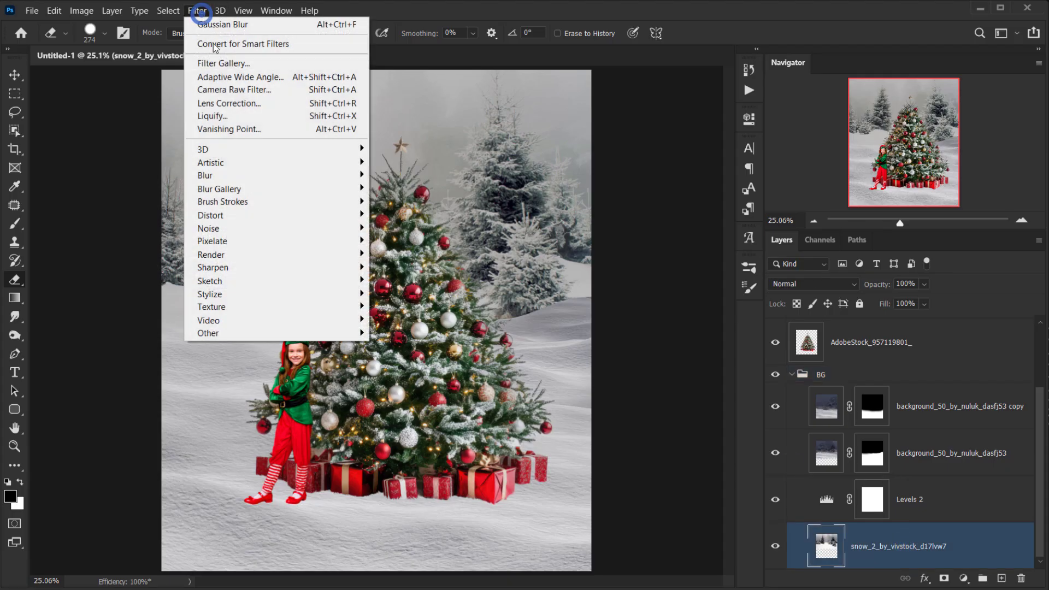
pyautogui.moveTo(256, 175)
pyautogui.click(404, 228)
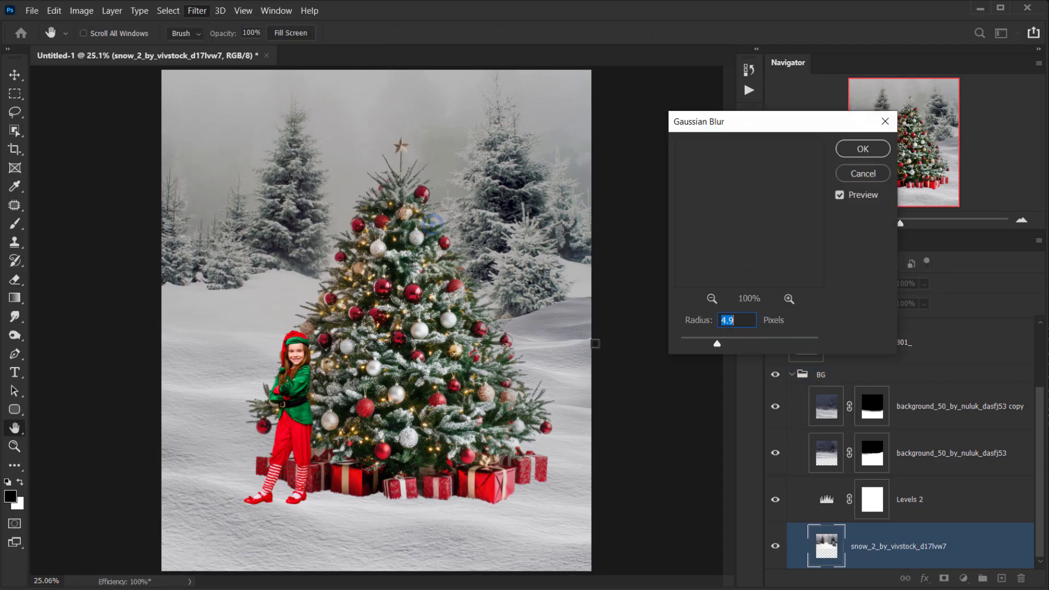
pyautogui.moveTo(720, 342); pyautogui.dragTo(713, 346)
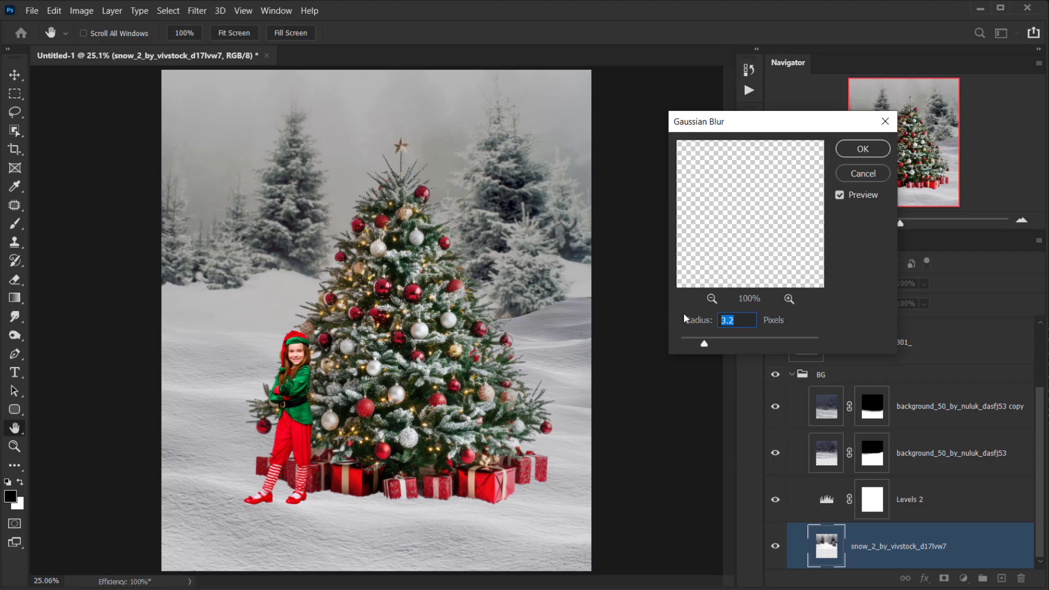
pyautogui.click(862, 148)
pyautogui.press('e')
pyautogui.scroll(6, 355, 149)
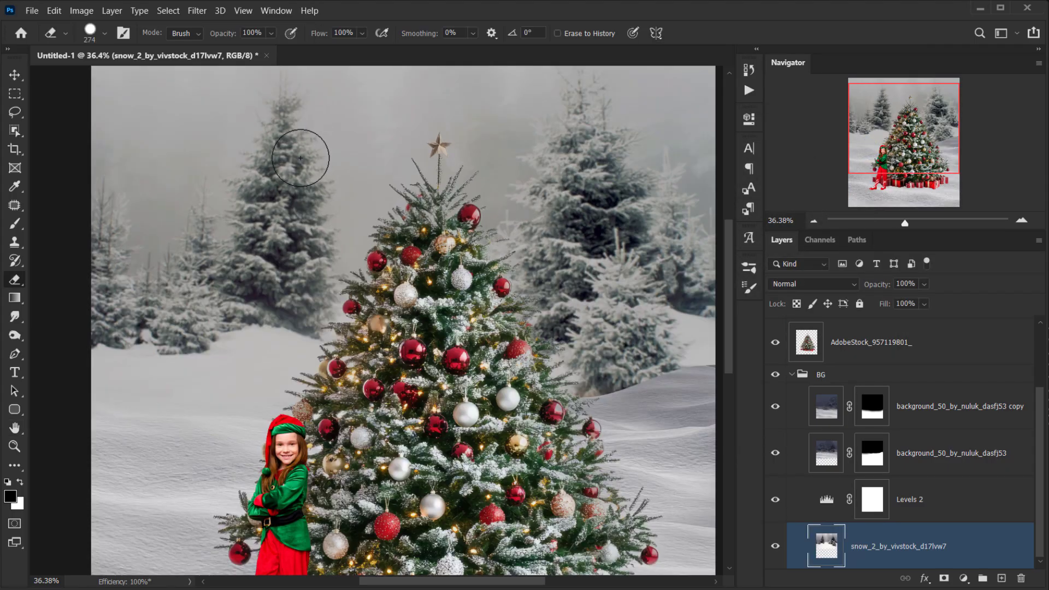
pyautogui.scroll(-6, 296, 177)
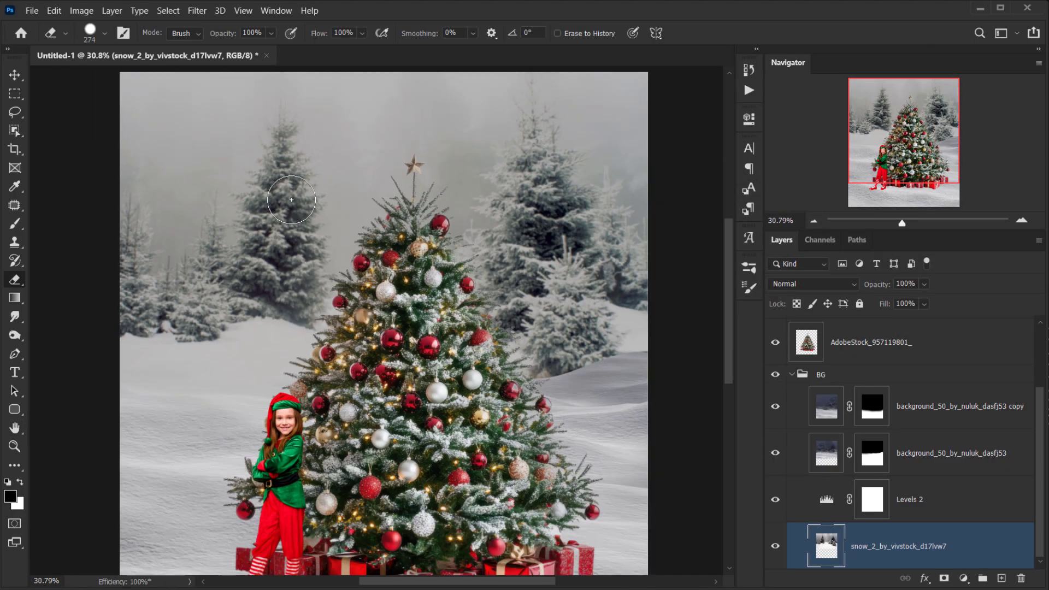
pyautogui.scroll(-2, 378, 224)
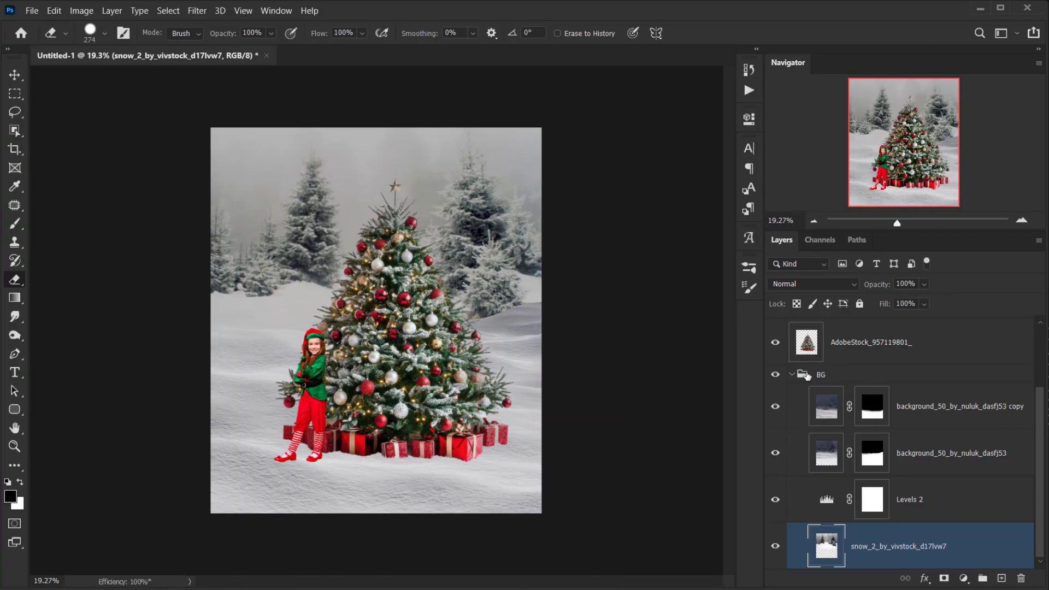
pyautogui.click(791, 375)
# Place christmas_tree_png_by_camelfobia_d5olktw above the elf girl layer, enlarge it greatly and position it partly off the canvas's right edge as foreground.
pyautogui.scroll(3, 509, 365)
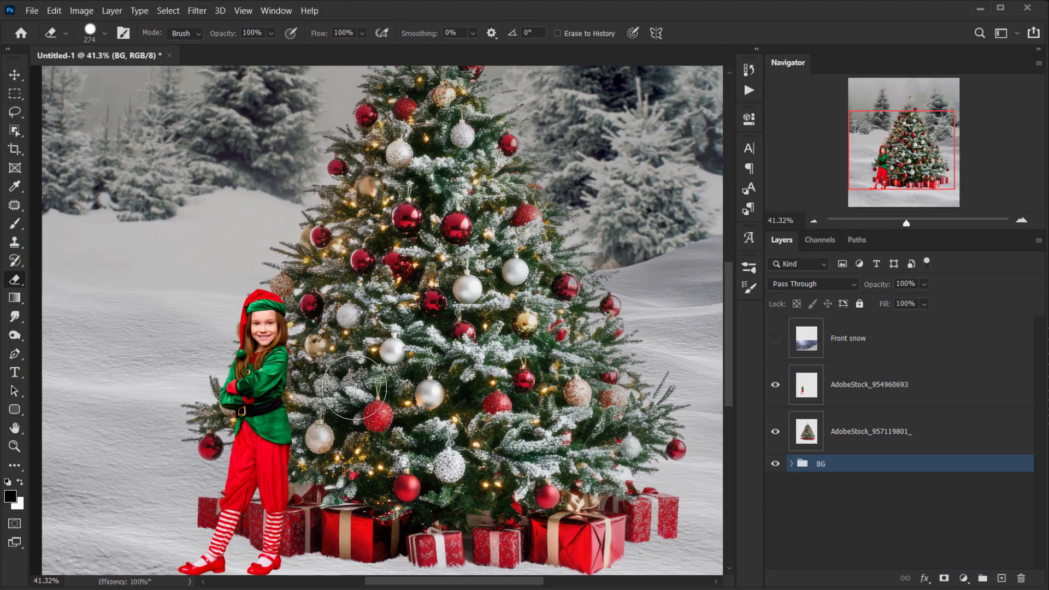
pyautogui.moveTo(496, 364); pyautogui.dragTo(487, 366)
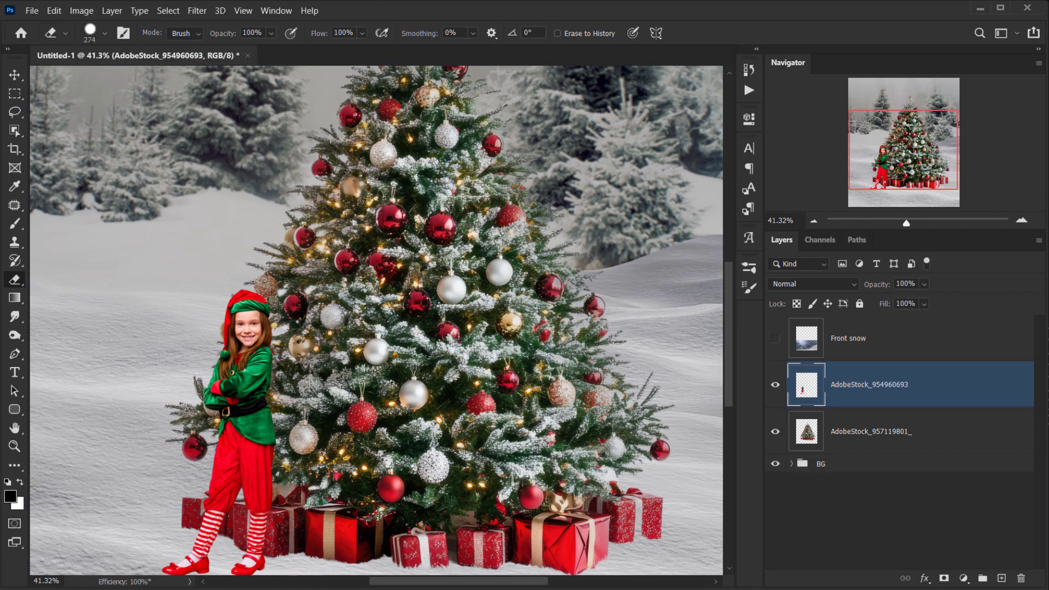
pyautogui.hotkey('alt', 'Tab')
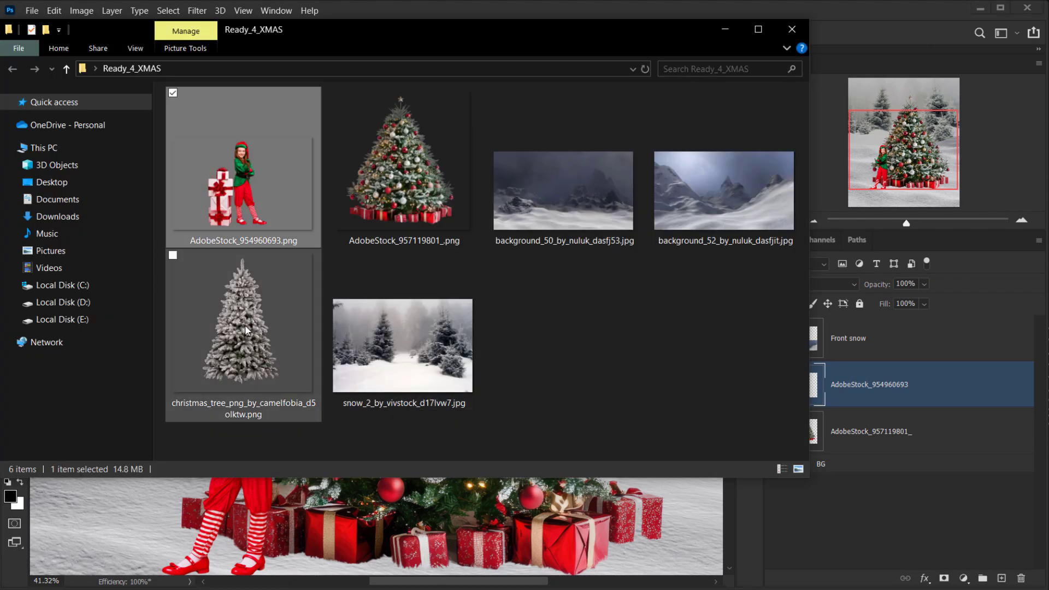
pyautogui.moveTo(244, 325); pyautogui.dragTo(392, 532)
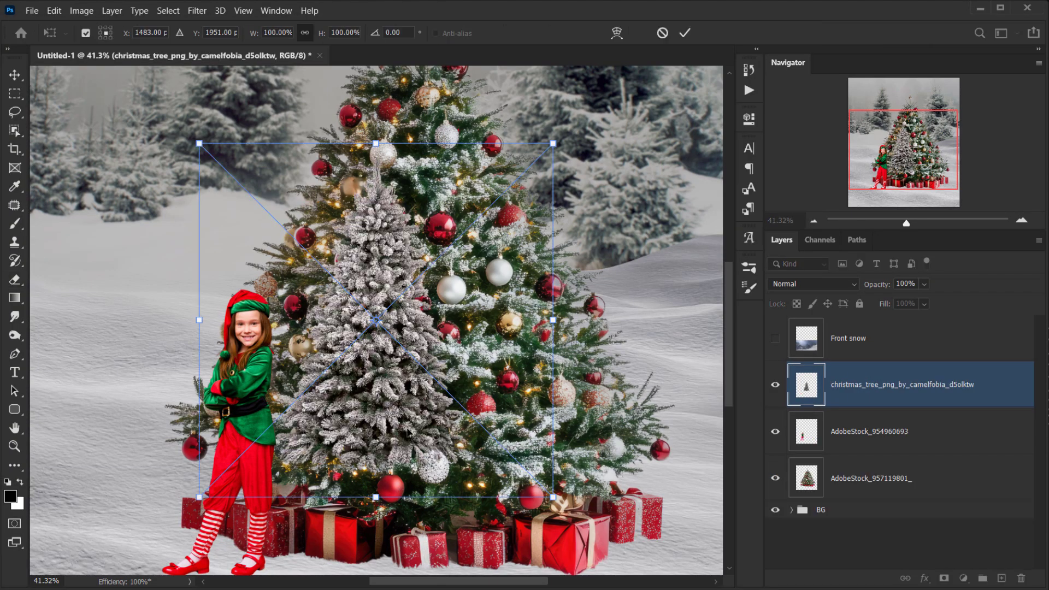
pyautogui.scroll(-3, 424, 402)
pyautogui.moveTo(427, 348); pyautogui.dragTo(608, 436)
pyautogui.moveTo(555, 348); pyautogui.dragTo(552, 117)
pyautogui.moveTo(570, 457); pyautogui.dragTo(605, 539)
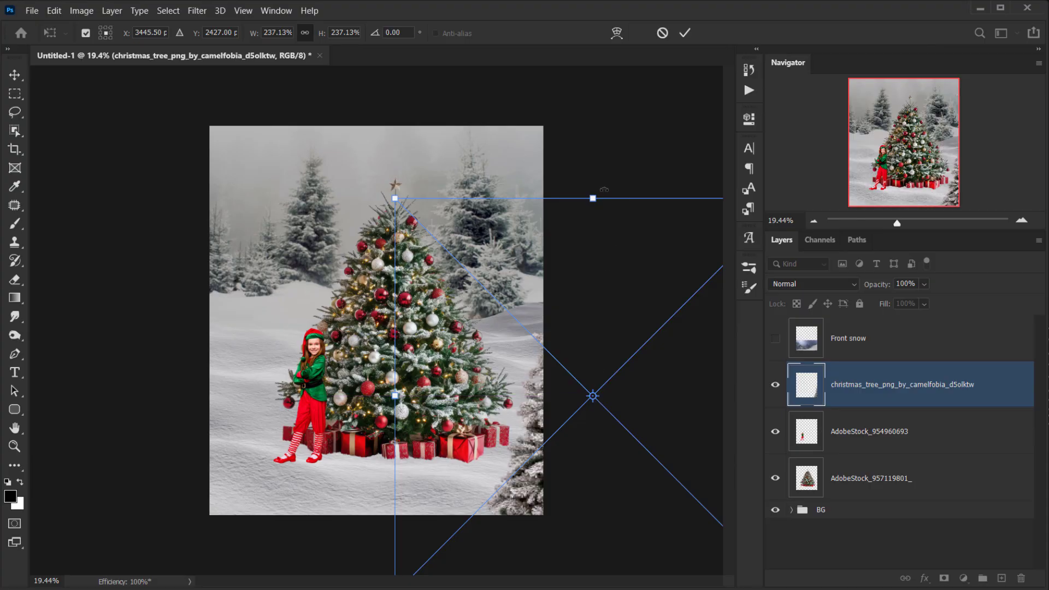
pyautogui.moveTo(597, 189); pyautogui.dragTo(592, 102)
pyautogui.moveTo(534, 480)
pyautogui.mouseDown()
pyautogui.moveTo(554, 487)
pyautogui.moveTo(535, 476)
pyautogui.mouseUp()
pyautogui.click(684, 27)
# Duplicate the snowy foreground tree and place the copy partly off the canvas's left edge.
pyautogui.press('e')
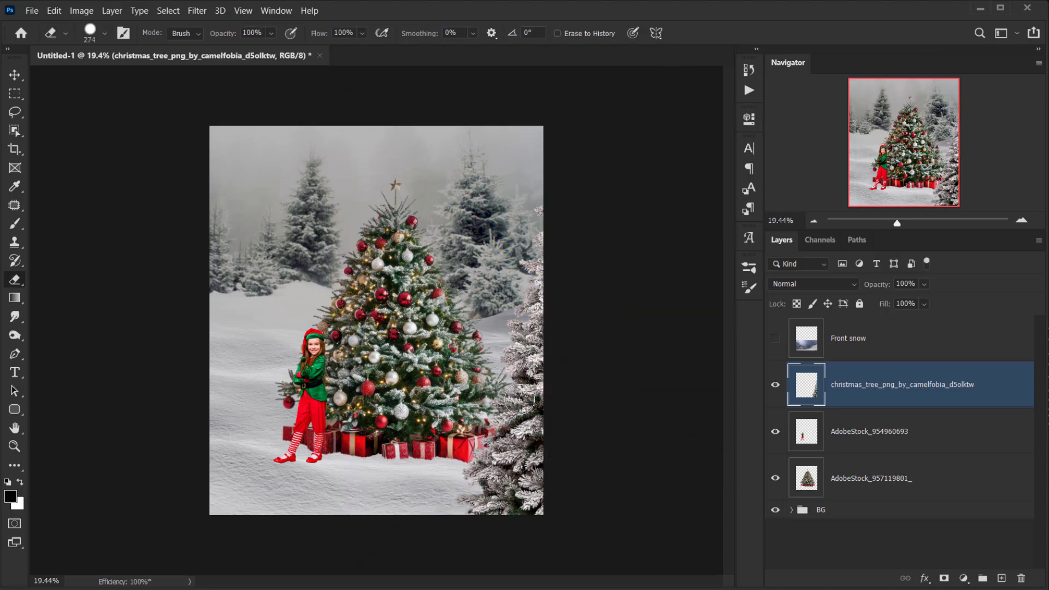
pyautogui.press('v')
pyautogui.moveTo(523, 393)
pyautogui.mouseDown()
pyautogui.moveTo(80, 400)
pyautogui.moveTo(47, 391)
pyautogui.moveTo(114, 412)
pyautogui.moveTo(83, 403)
pyautogui.moveTo(80, 447)
pyautogui.moveTo(89, 450)
pyautogui.moveTo(77, 361)
pyautogui.mouseUp()
pyautogui.click(850, 390)
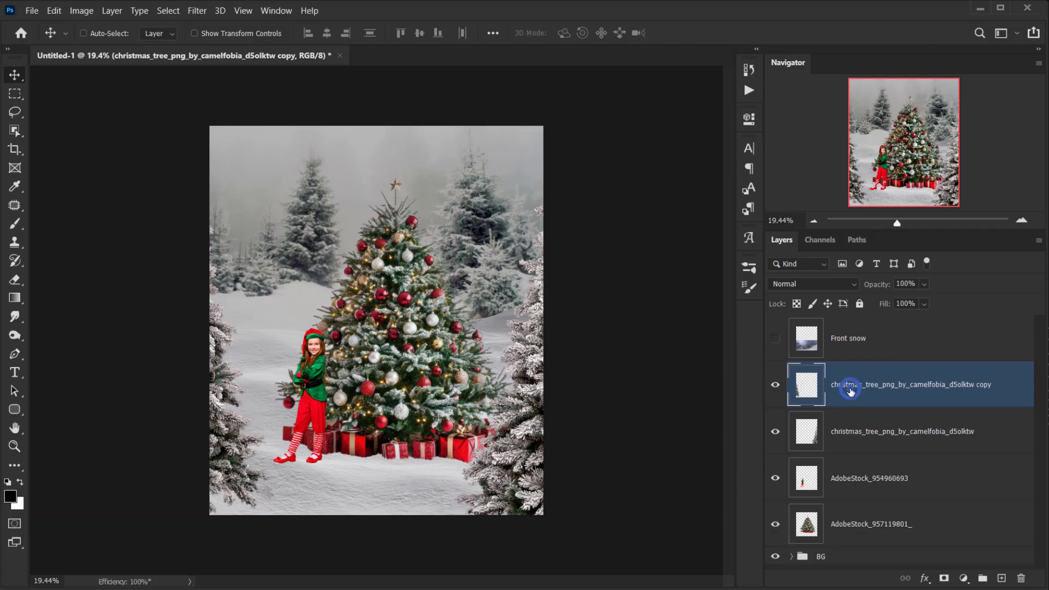
# Shift the right foreground tree farther off the canvas, and move the left copy inward and up to frame the scene.
pyautogui.click(826, 428)
pyautogui.moveTo(524, 440); pyautogui.dragTo(547, 448)
pyautogui.click(874, 469)
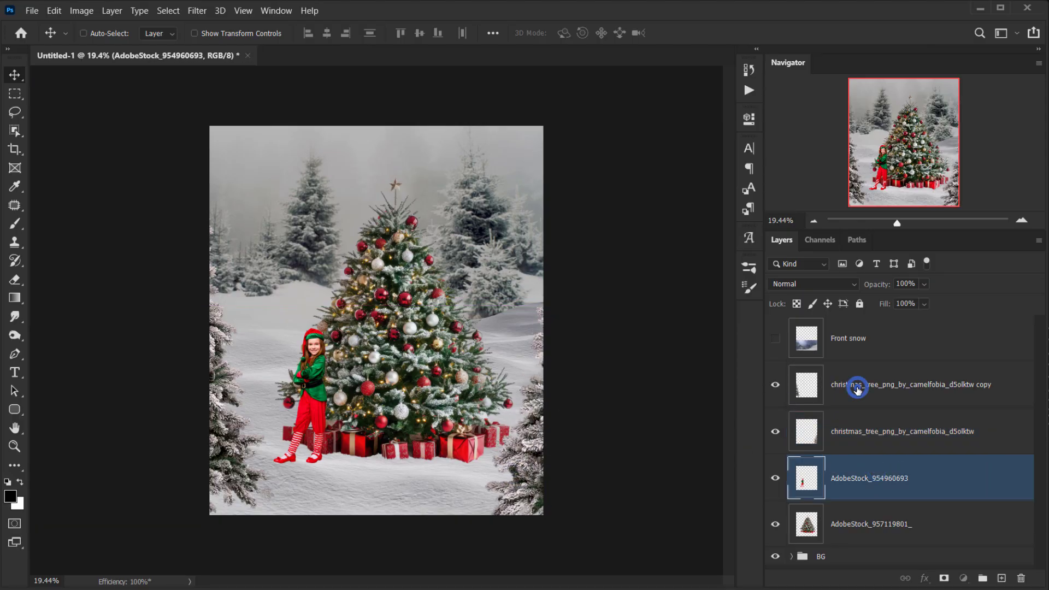
pyautogui.click(857, 388)
pyautogui.moveTo(228, 400)
pyautogui.mouseDown()
pyautogui.moveTo(243, 400)
pyautogui.moveTo(240, 414)
pyautogui.moveTo(240, 402)
pyautogui.mouseUp()
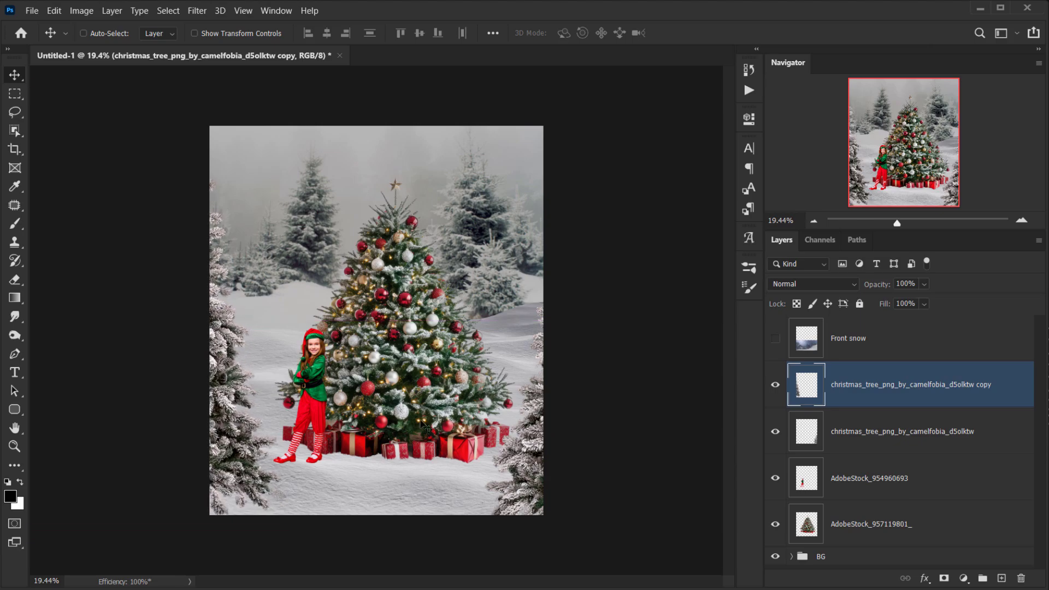
pyautogui.scroll(-4, 288, 426)
pyautogui.scroll(8, 306, 435)
pyautogui.moveTo(319, 416); pyautogui.dragTo(312, 416)
pyautogui.scroll(-2, 342, 426)
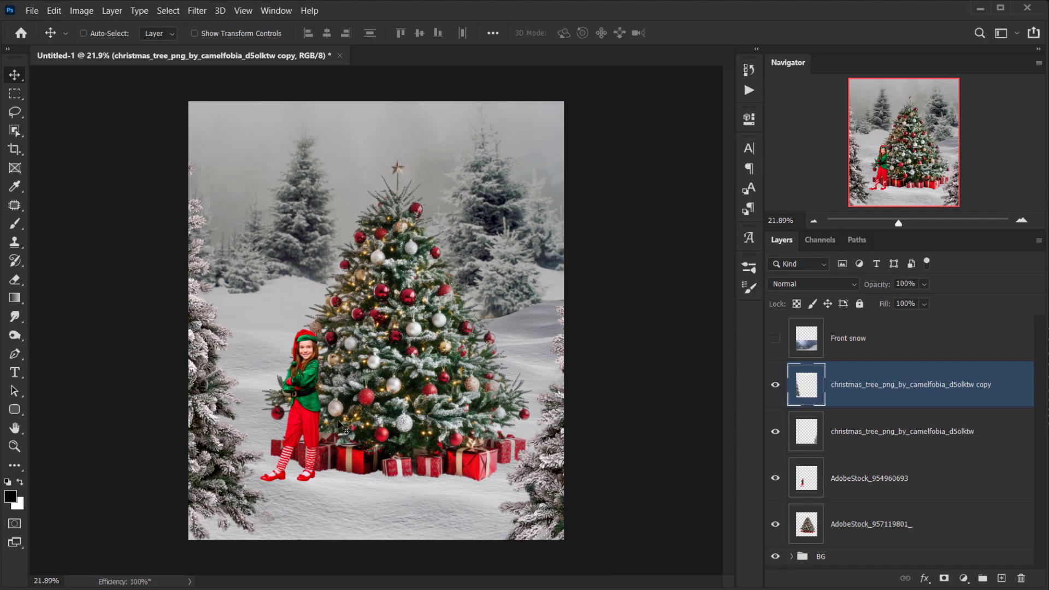
pyautogui.scroll(2, 477, 350)
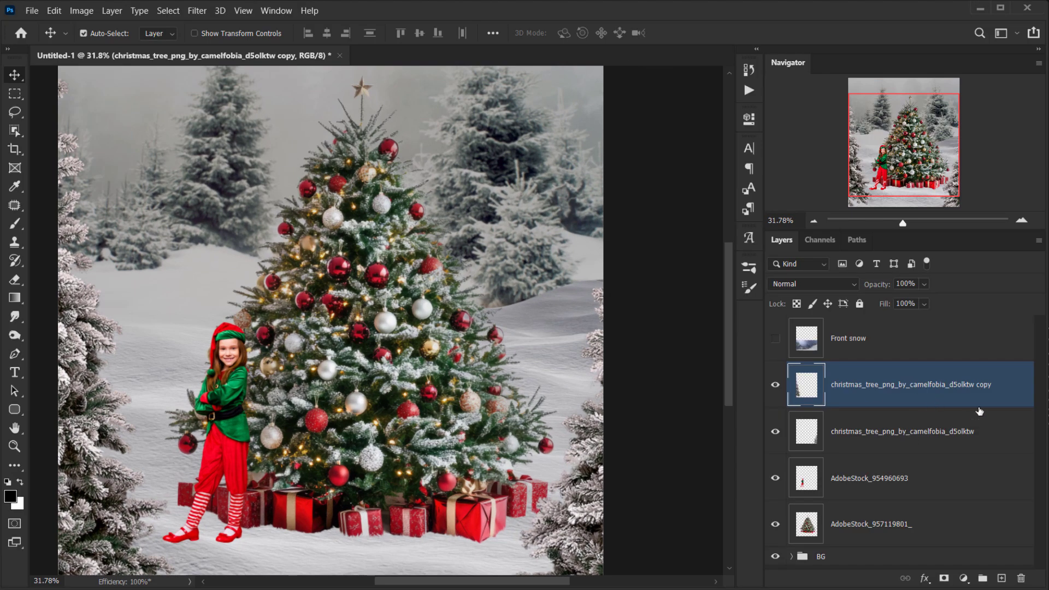
# Group the two snowy foreground tree layers and name the group Front Trees.
pyautogui.keyDown('ctrl'); pyautogui.click(875, 391); pyautogui.keyUp('ctrl')
pyautogui.keyDown('ctrl'); pyautogui.click(923, 433); pyautogui.keyUp('ctrl')
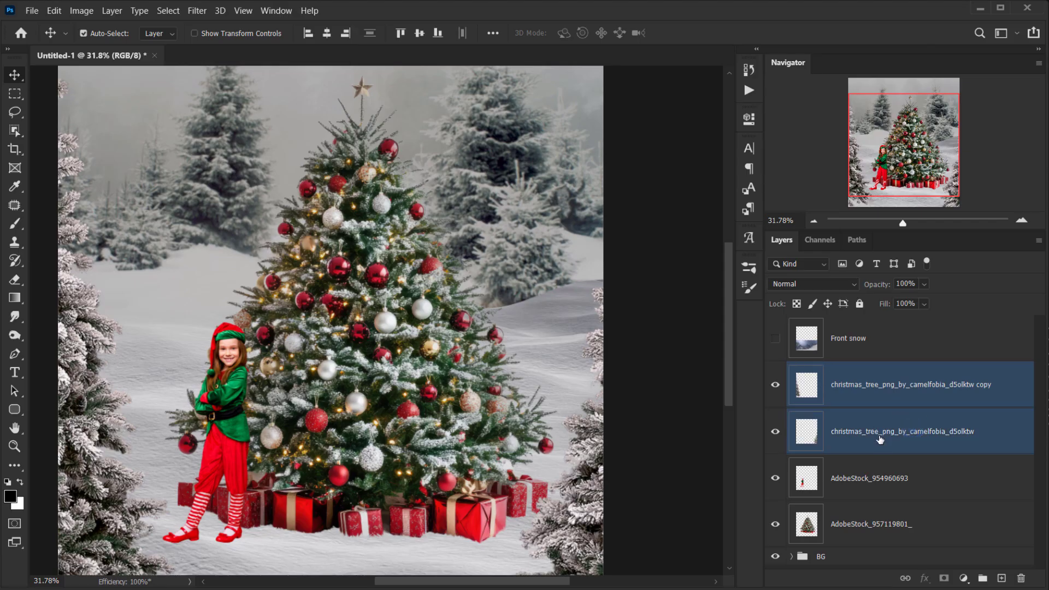
pyautogui.click(929, 396)
pyautogui.click(938, 431)
pyautogui.keyDown('ctrl'); pyautogui.click(938, 397); pyautogui.keyUp('ctrl')
pyautogui.hotkey('ctrl', 'g')
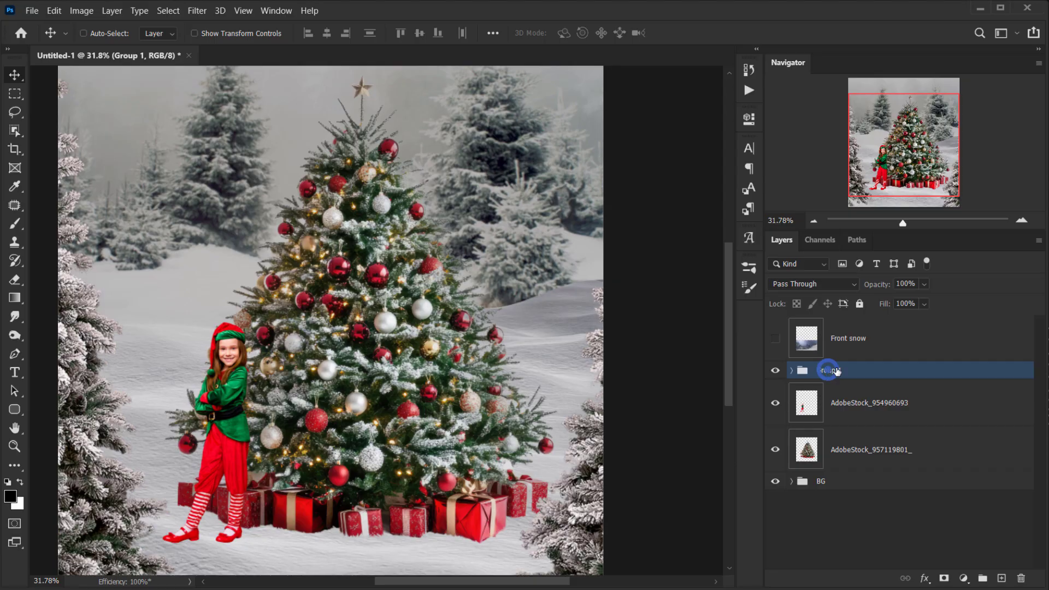
pyautogui.doubleClick(827, 371)
pyautogui.press('Return')
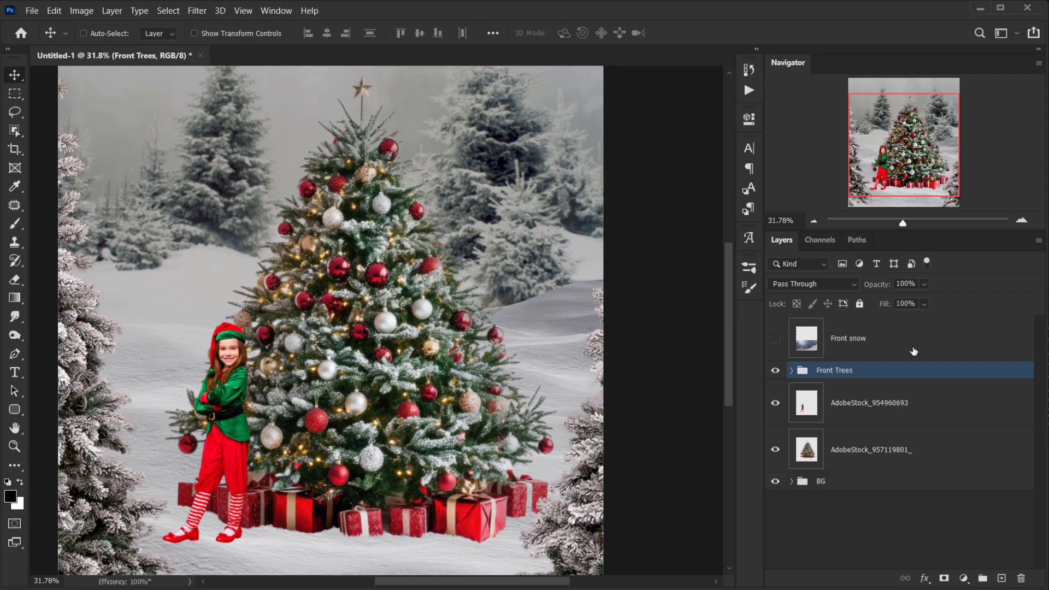
# Put the elf girl layer AdobeStock_954960693 in its own group named Girl and collapse it.
pyautogui.click(857, 413)
pyautogui.hotkey('ctrl', 'g')
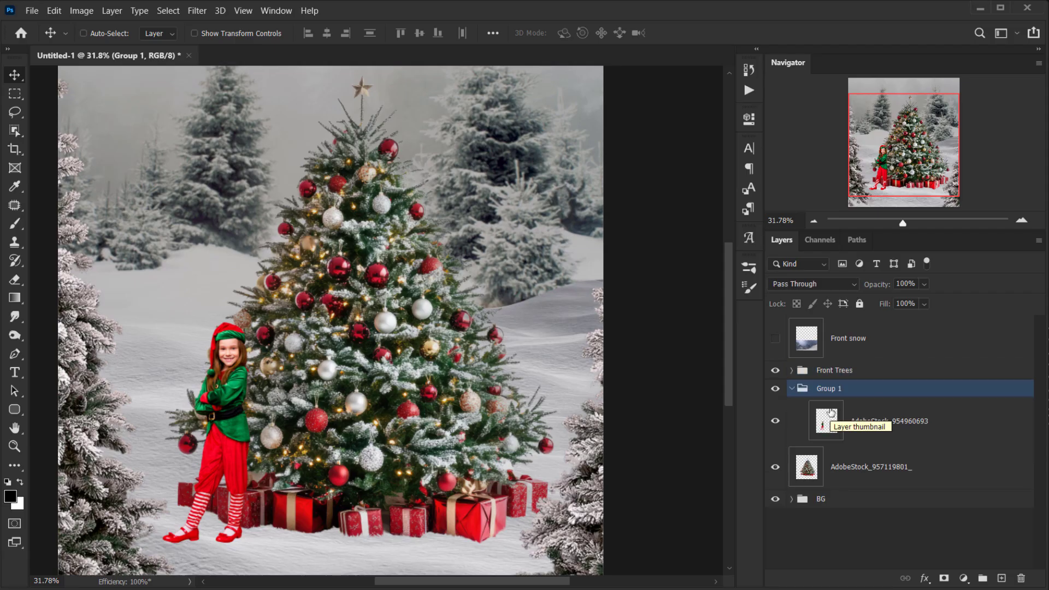
pyautogui.doubleClick(829, 389)
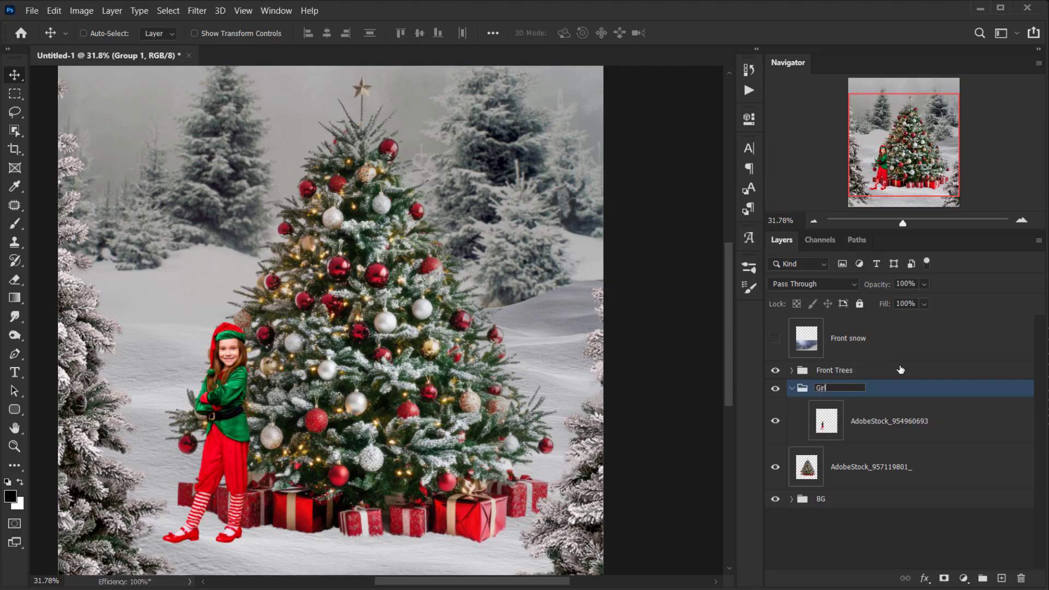
pyautogui.write('Girl')
pyautogui.press('Return')
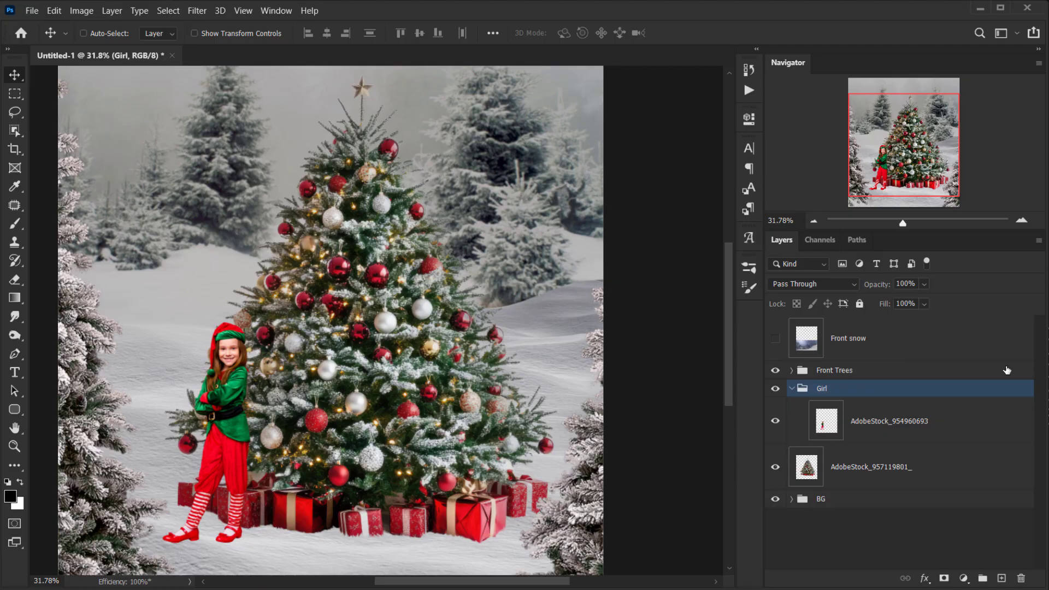
pyautogui.click(791, 389)
# Put the decorated tree layer AdobeStock_957119801_ in its own group named Xmas Tree and collapse it.
pyautogui.click(850, 403)
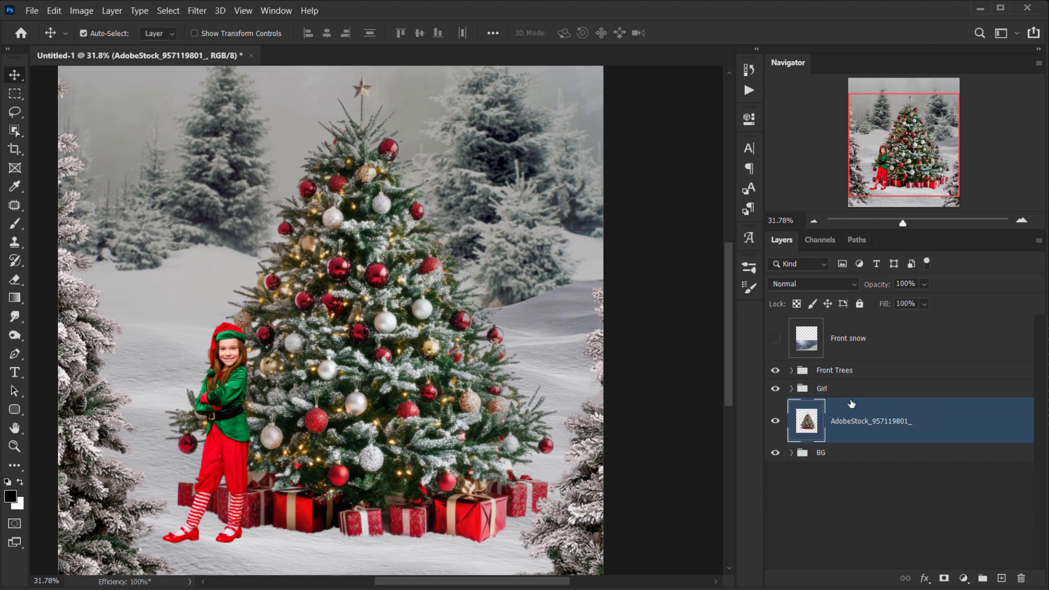
pyautogui.hotkey('ctrl', 'g')
pyautogui.doubleClick(840, 406)
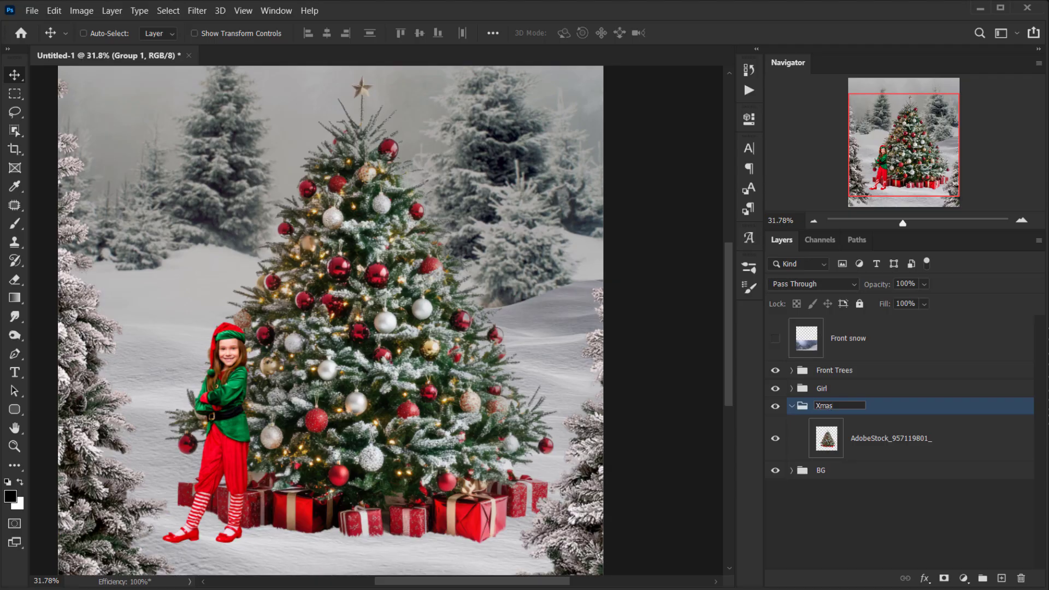
pyautogui.write('Xmas Tree')
pyautogui.press('Return')
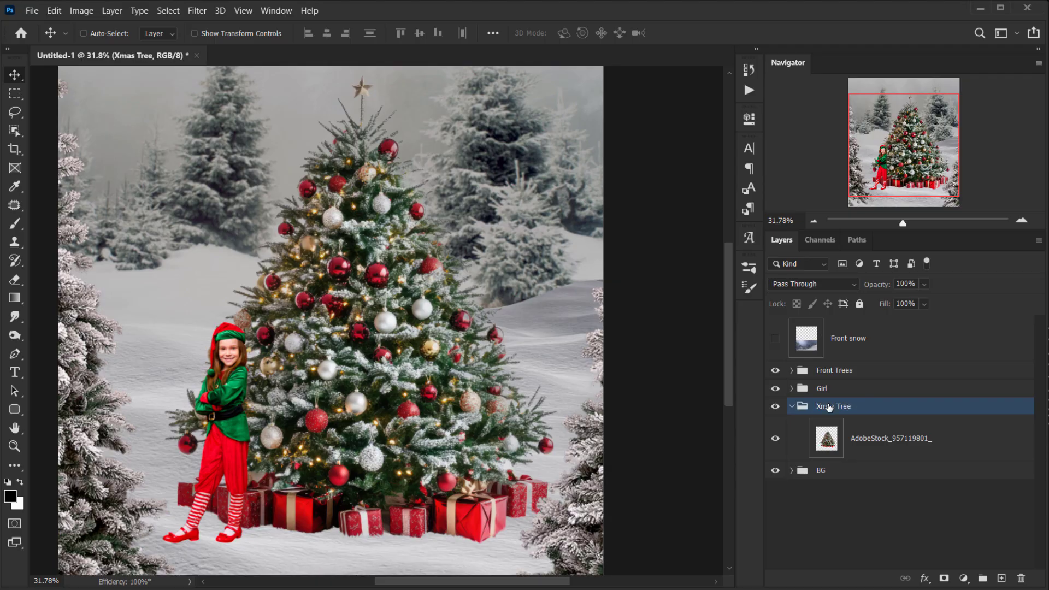
pyautogui.click(789, 409)
# Make the Front snow layer visible and lower its opacity to 53%.
pyautogui.scroll(-8, 384, 330)
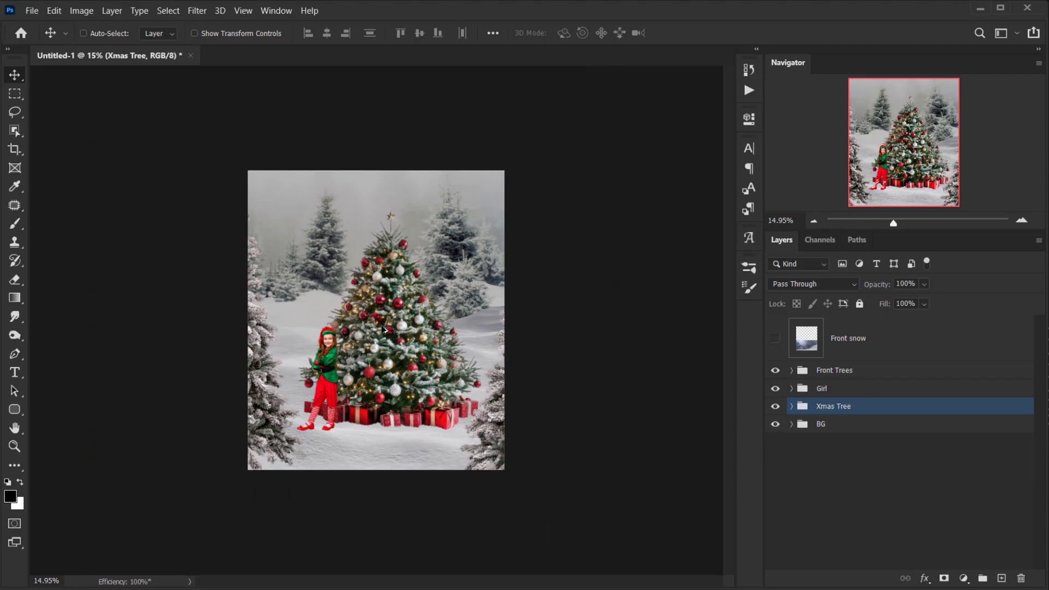
pyautogui.scroll(8, 323, 360)
pyautogui.click(775, 339)
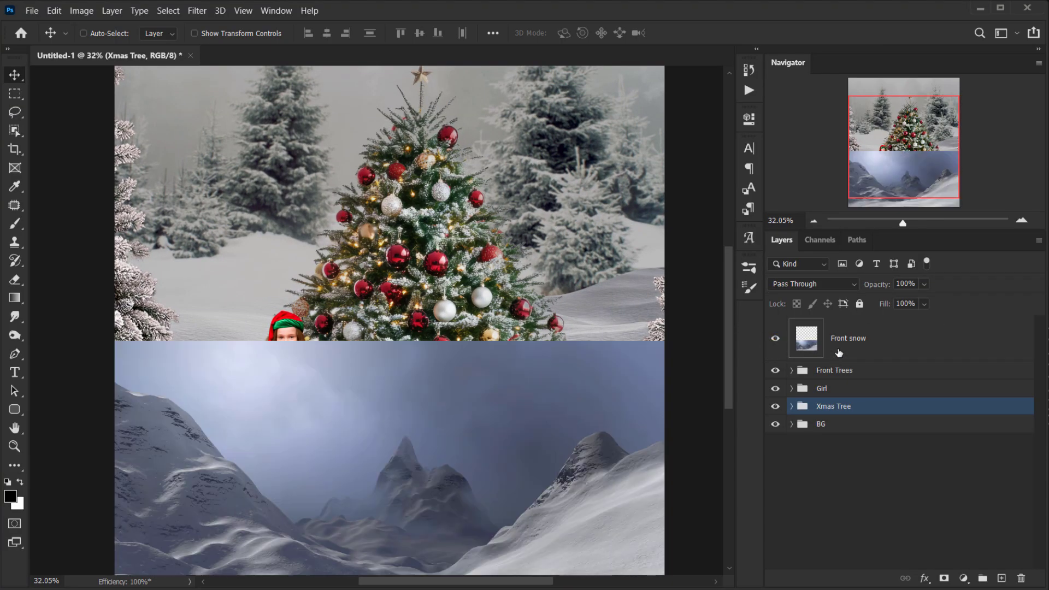
pyautogui.scroll(-4, 445, 377)
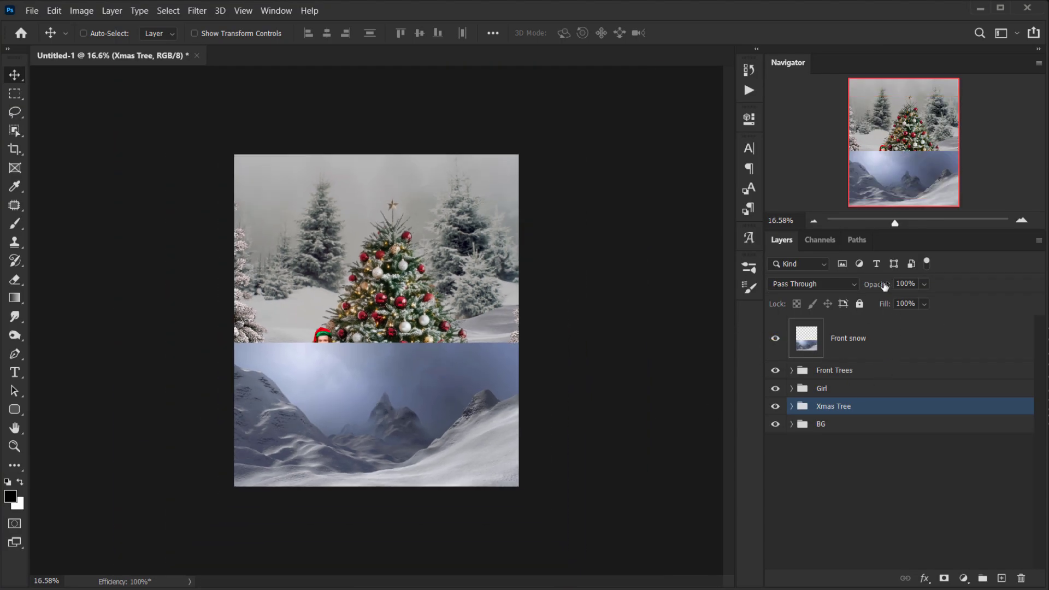
pyautogui.moveTo(884, 287); pyautogui.dragTo(855, 287)
pyautogui.click(904, 339)
pyautogui.moveTo(888, 284); pyautogui.dragTo(853, 285)
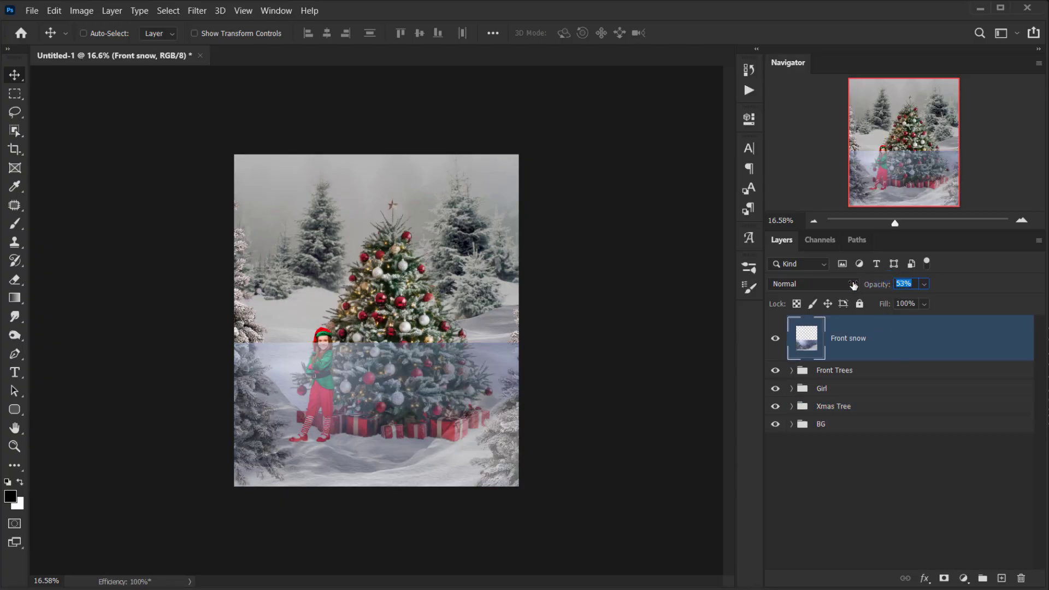
# Move the Front snow layer down and scale it to about 99% so it matches the canvas width.
pyautogui.scroll(2, 473, 468)
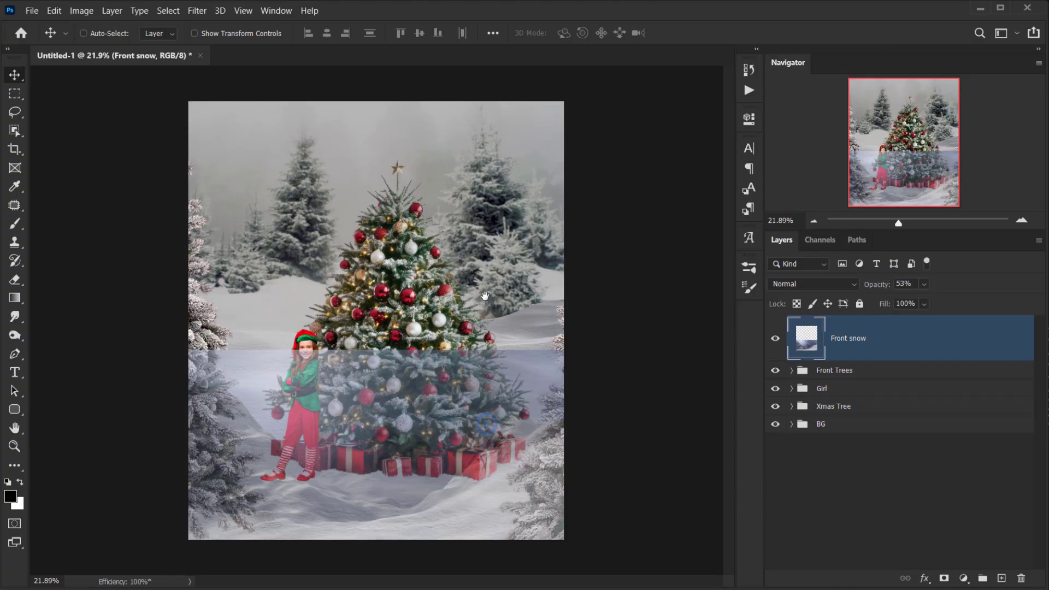
pyautogui.scroll(2, 471, 420)
pyautogui.moveTo(468, 421); pyautogui.dragTo(459, 312)
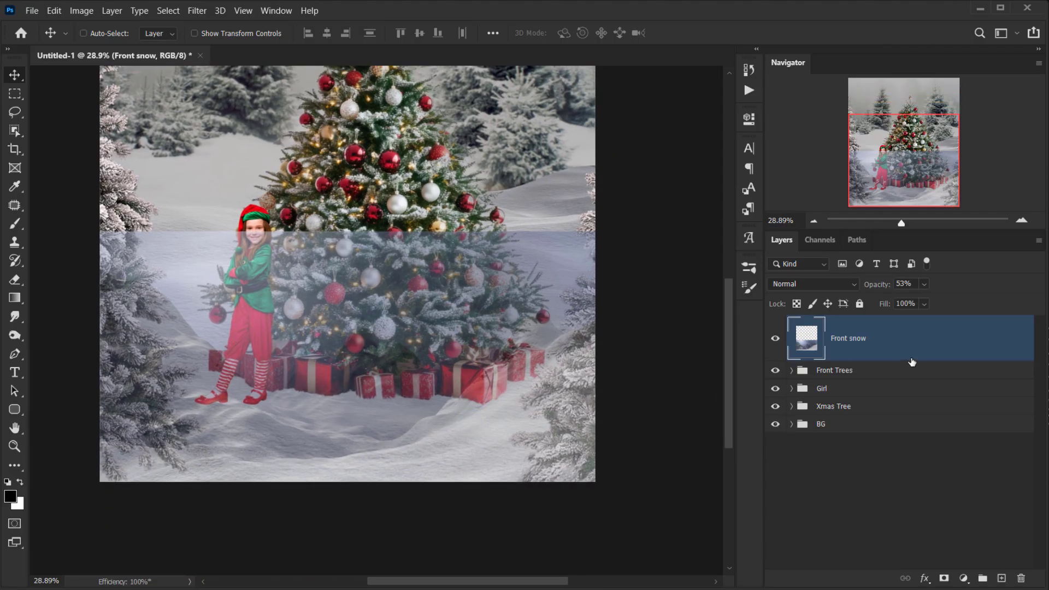
pyautogui.click(894, 340)
pyautogui.moveTo(557, 398); pyautogui.dragTo(515, 419)
pyautogui.hotkey('ctrl', 't')
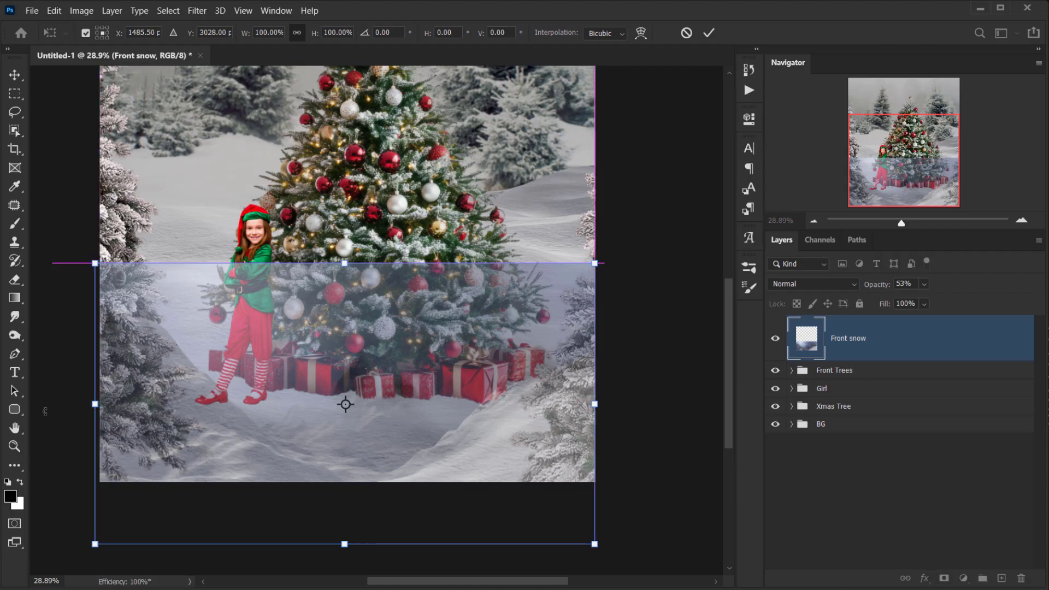
pyautogui.moveTo(95, 404)
pyautogui.mouseDown()
pyautogui.moveTo(61, 404)
pyautogui.moveTo(99, 405)
pyautogui.mouseUp()
pyautogui.moveTo(475, 421); pyautogui.dragTo(477, 417)
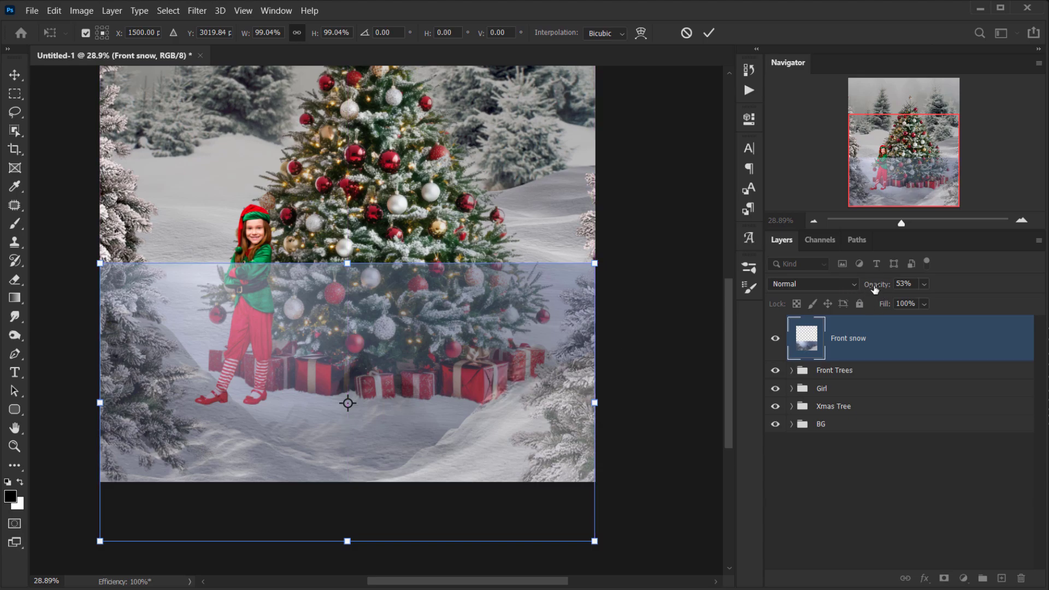
# Raise the Front snow layer in the scene, scale it to about 100.8% from the canvas's left edge, and return its opacity to 100%.
pyautogui.moveTo(873, 286); pyautogui.dragTo(893, 286)
pyautogui.click(547, 417)
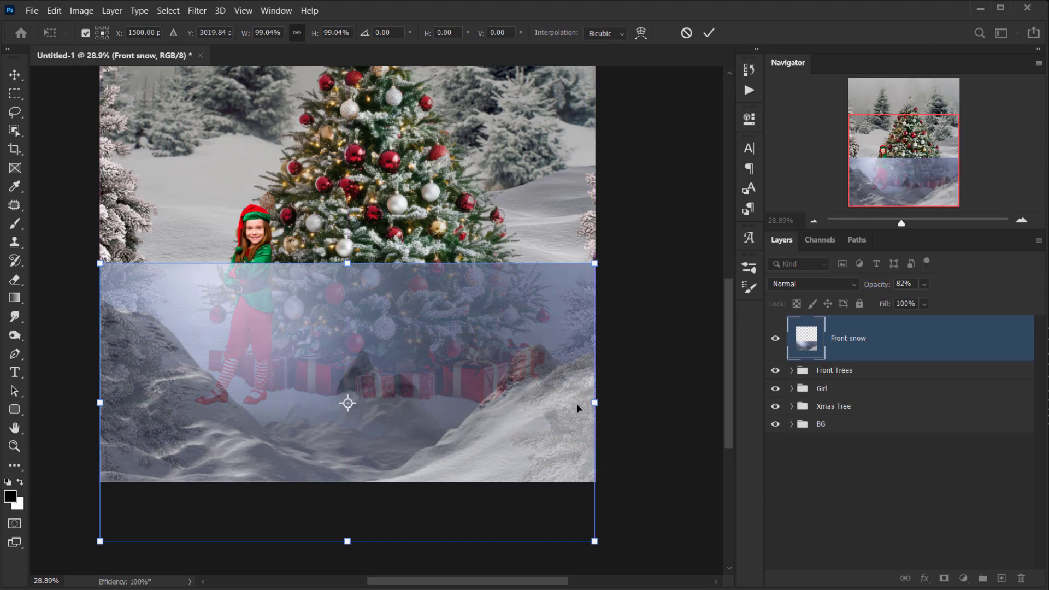
pyautogui.moveTo(362, 477); pyautogui.dragTo(372, 454)
pyautogui.moveTo(109, 381); pyautogui.dragTo(100, 381)
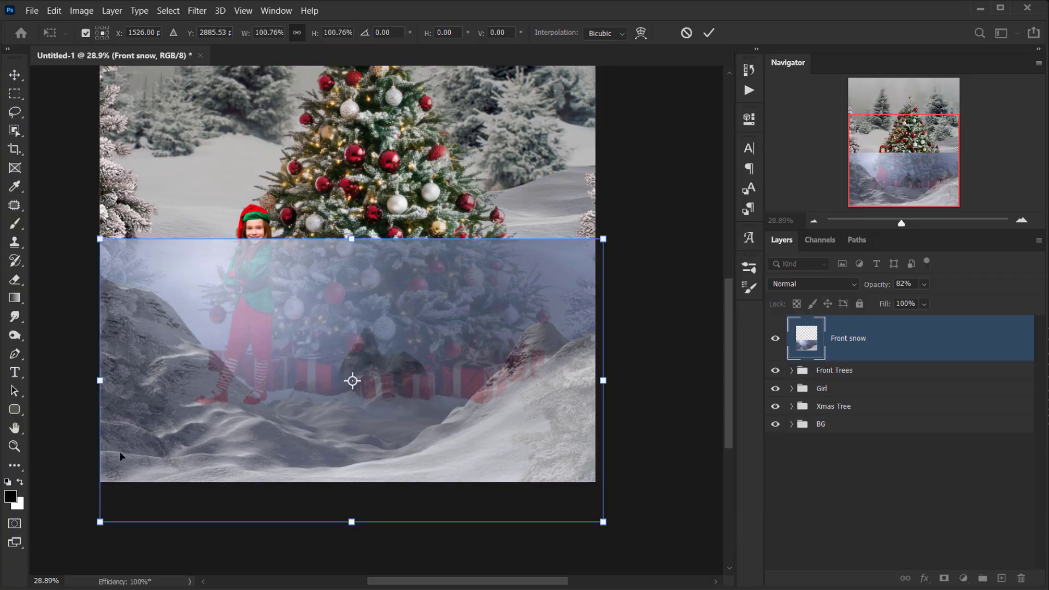
pyautogui.click(709, 33)
pyautogui.moveTo(879, 288); pyautogui.dragTo(904, 331)
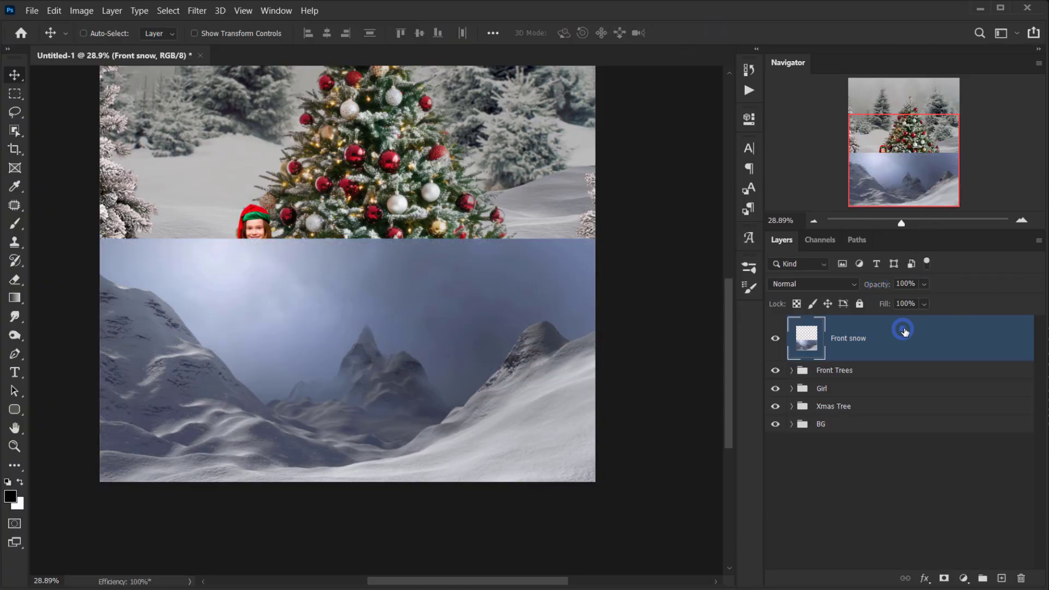
# Add a layer mask to Front snow and paint it black with a large soft brush to hide the sky and mountains.
pyautogui.click(944, 578)
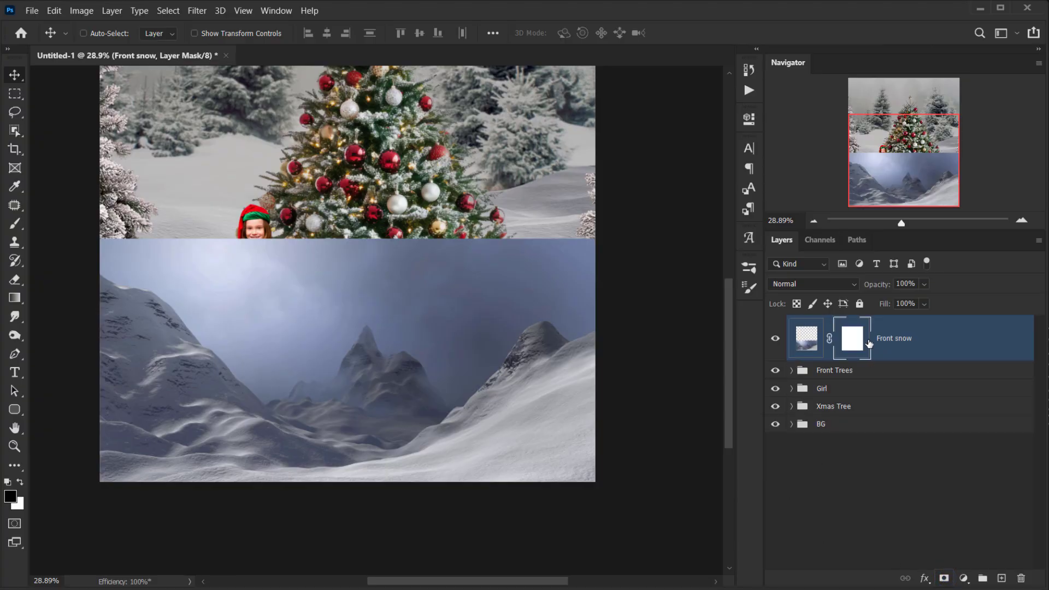
pyautogui.click(858, 340)
pyautogui.press('b')
pyautogui.moveTo(211, 274); pyautogui.dragTo(143, 275)
pyautogui.moveTo(595, 212)
pyautogui.mouseDown()
pyautogui.moveTo(533, 234)
pyautogui.moveTo(526, 288)
pyautogui.moveTo(415, 339)
pyautogui.moveTo(382, 383)
pyautogui.moveTo(355, 374)
pyautogui.moveTo(327, 315)
pyautogui.moveTo(164, 300)
pyautogui.moveTo(218, 382)
pyautogui.moveTo(208, 338)
pyautogui.moveTo(238, 362)
pyautogui.moveTo(153, 339)
pyautogui.moveTo(120, 432)
pyautogui.moveTo(107, 414)
pyautogui.moveTo(279, 410)
pyautogui.moveTo(129, 361)
pyautogui.mouseUp()
pyautogui.moveTo(377, 384)
pyautogui.mouseDown()
pyautogui.moveTo(379, 398)
pyautogui.moveTo(309, 400)
pyautogui.moveTo(248, 443)
pyautogui.mouseUp()
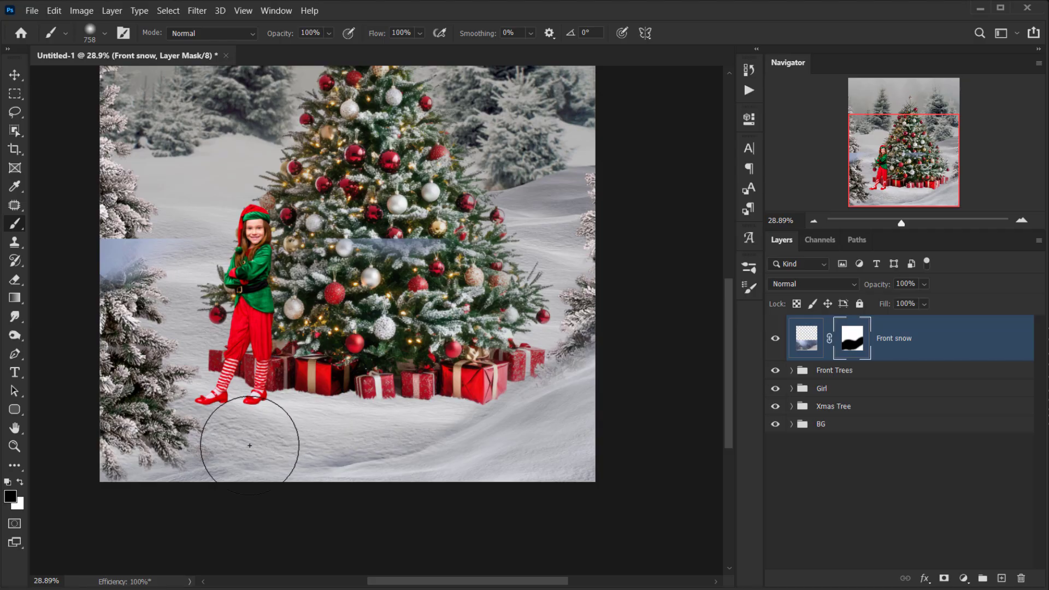
# Mask out the leftover blue haze over the left foreground tree and across the decorated tree.
pyautogui.keyDown('alt'); pyautogui.rightClick(246, 437); pyautogui.keyUp('alt')
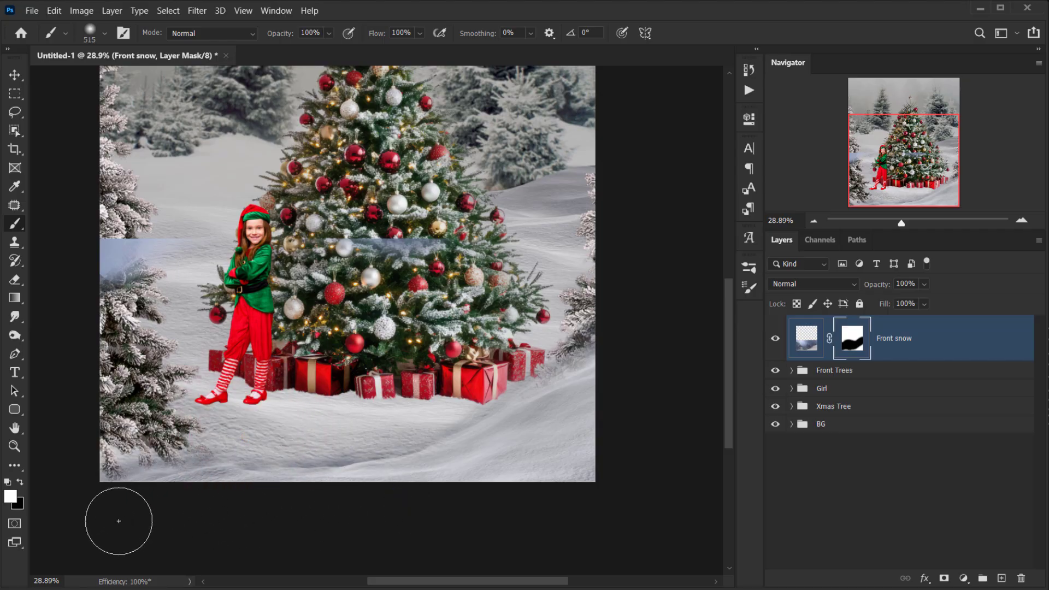
pyautogui.moveTo(143, 407); pyautogui.dragTo(113, 252)
pyautogui.keyDown('alt'); pyautogui.rightClick(123, 253); pyautogui.keyUp('alt')
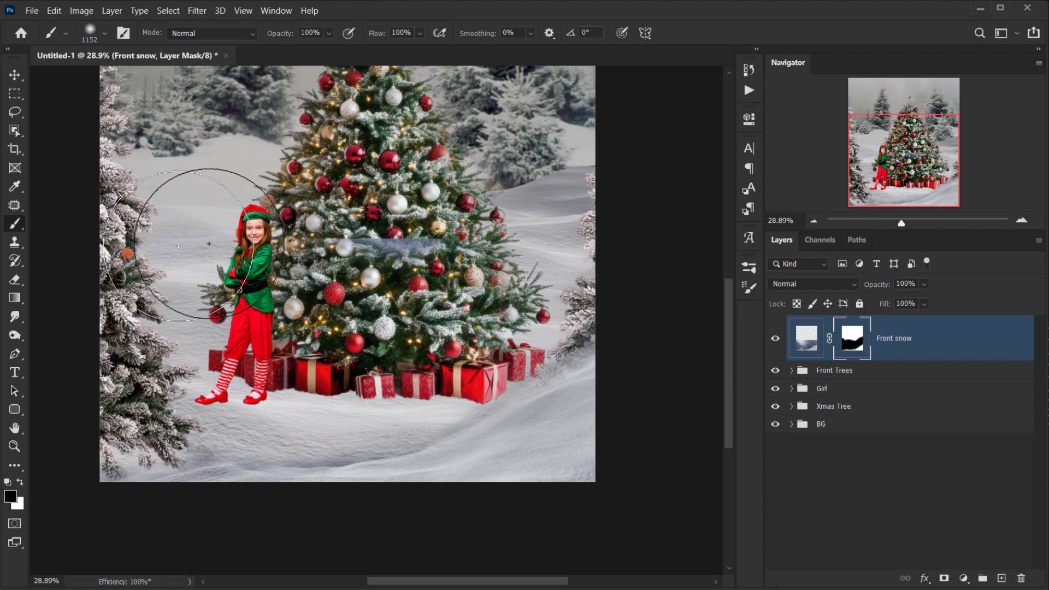
pyautogui.moveTo(217, 242)
pyautogui.mouseDown()
pyautogui.moveTo(278, 246)
pyautogui.moveTo(456, 201)
pyautogui.mouseUp()
# Mask the Front snow along its right slope with a 452 px, 85% hardness brush, clearing the gifts and leaving a crisp ridge.
pyautogui.keyDown('alt'); pyautogui.rightClick(505, 281); pyautogui.keyUp('alt')
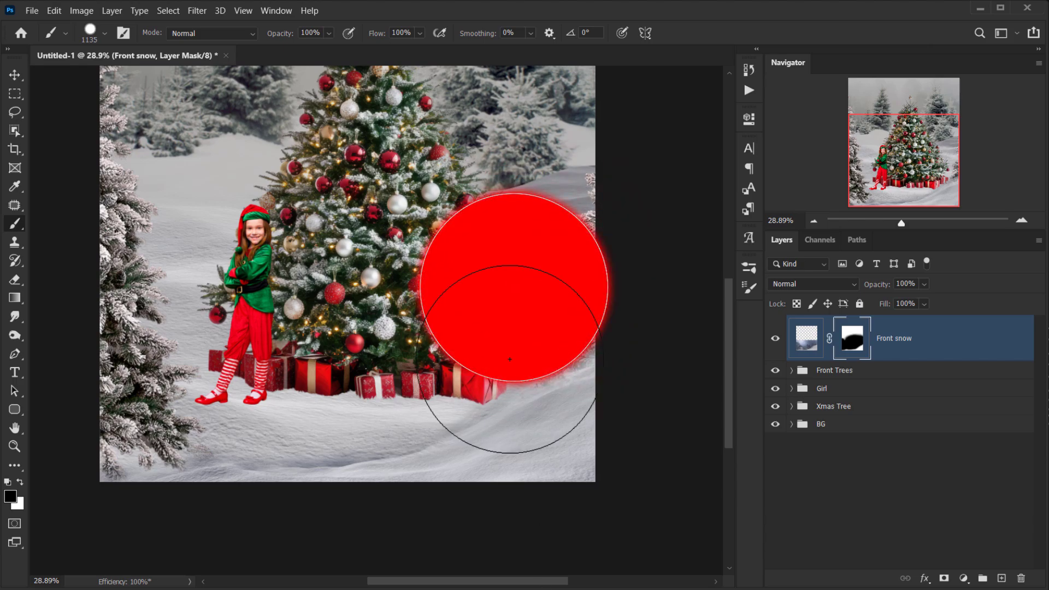
pyautogui.scroll(3, 517, 344)
pyautogui.moveTo(517, 301); pyautogui.dragTo(362, 260)
pyautogui.keyDown('alt'); pyautogui.rightClick(293, 286); pyautogui.keyUp('alt')
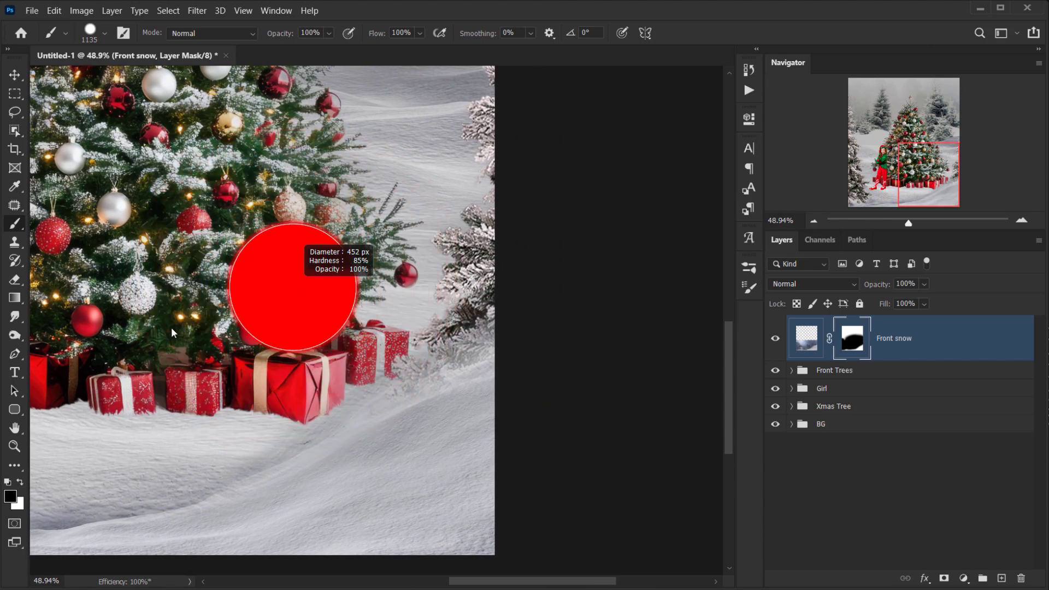
pyautogui.moveTo(514, 280)
pyautogui.mouseDown()
pyautogui.moveTo(495, 285)
pyautogui.moveTo(519, 300)
pyautogui.moveTo(492, 316)
pyautogui.moveTo(487, 309)
pyautogui.moveTo(437, 349)
pyautogui.moveTo(402, 344)
pyautogui.moveTo(149, 451)
pyautogui.mouseUp()
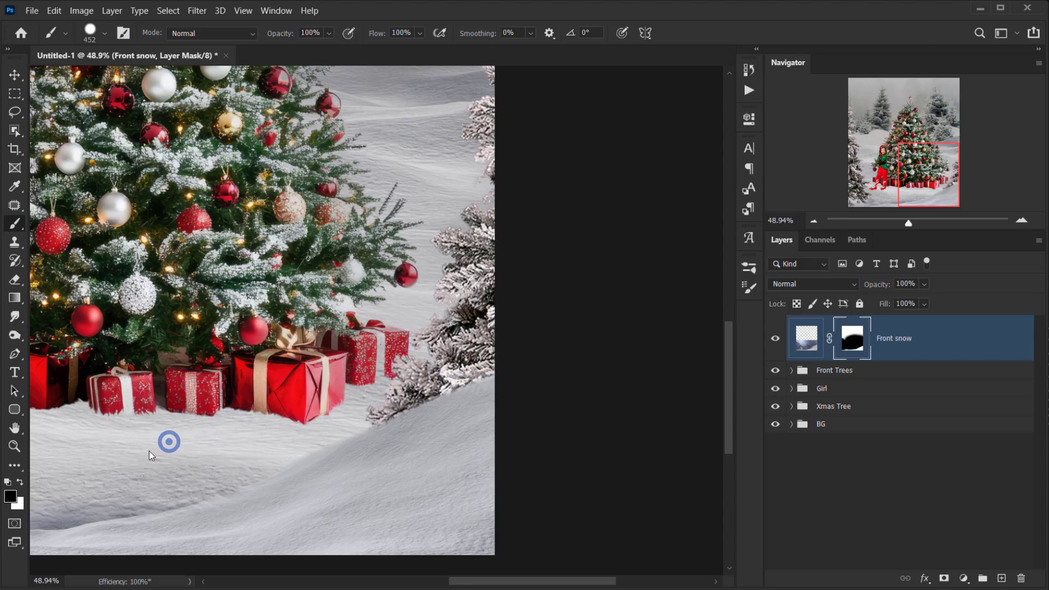
# Paint white on the Front snow mask with a soft 545 px brush to bring back snow along the canvas's bottom edge.
pyautogui.scroll(-7, 208, 411)
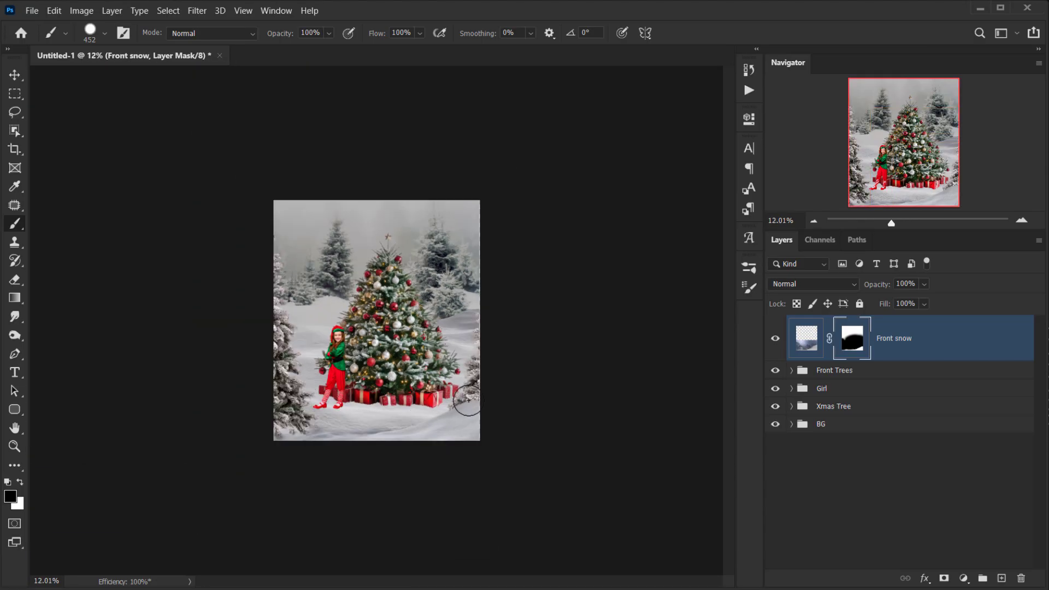
pyautogui.scroll(4, 334, 481)
pyautogui.scroll(5, 336, 476)
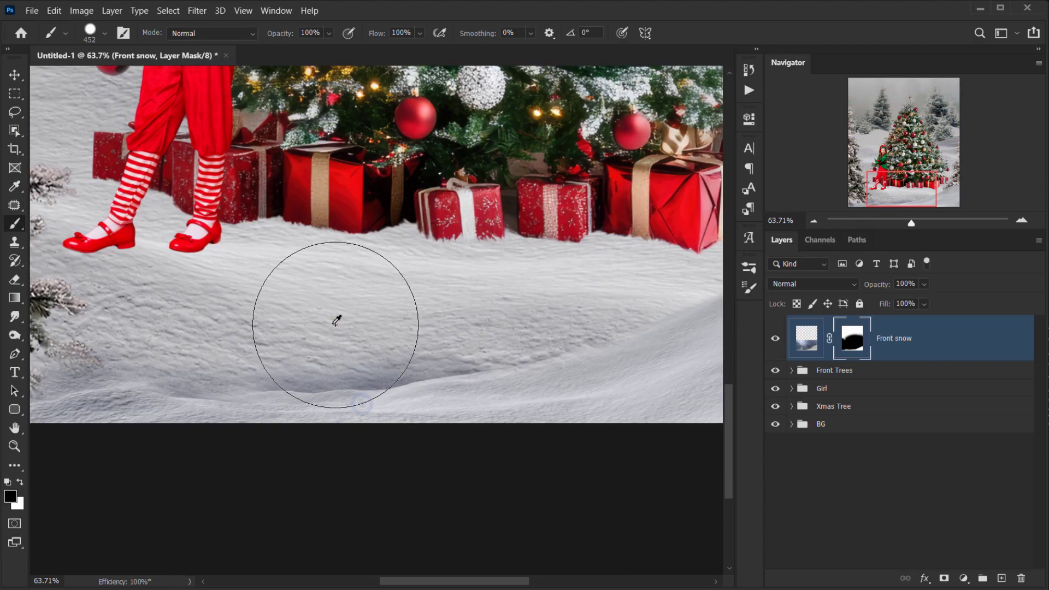
pyautogui.keyDown('alt'); pyautogui.rightClick(335, 324); pyautogui.keyUp('alt')
pyautogui.moveTo(473, 463); pyautogui.dragTo(180, 494)
pyautogui.press('x')
pyautogui.moveTo(512, 456)
pyautogui.mouseDown()
pyautogui.moveTo(371, 469)
pyautogui.moveTo(71, 491)
pyautogui.mouseUp()
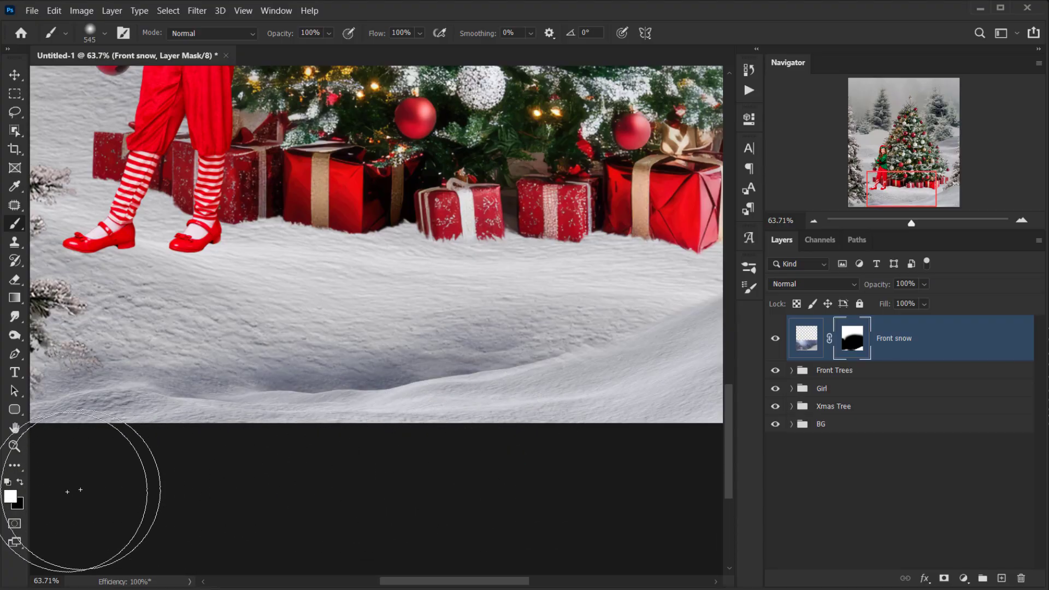
# Paint black on the Front snow mask below the gifts and over the left tree's base to blend the foreground snow.
pyautogui.scroll(-3, 424, 448)
pyautogui.press('x')
pyautogui.moveTo(501, 304)
pyautogui.mouseDown()
pyautogui.moveTo(320, 341)
pyautogui.moveTo(271, 338)
pyautogui.moveTo(254, 324)
pyautogui.moveTo(171, 333)
pyautogui.mouseUp()
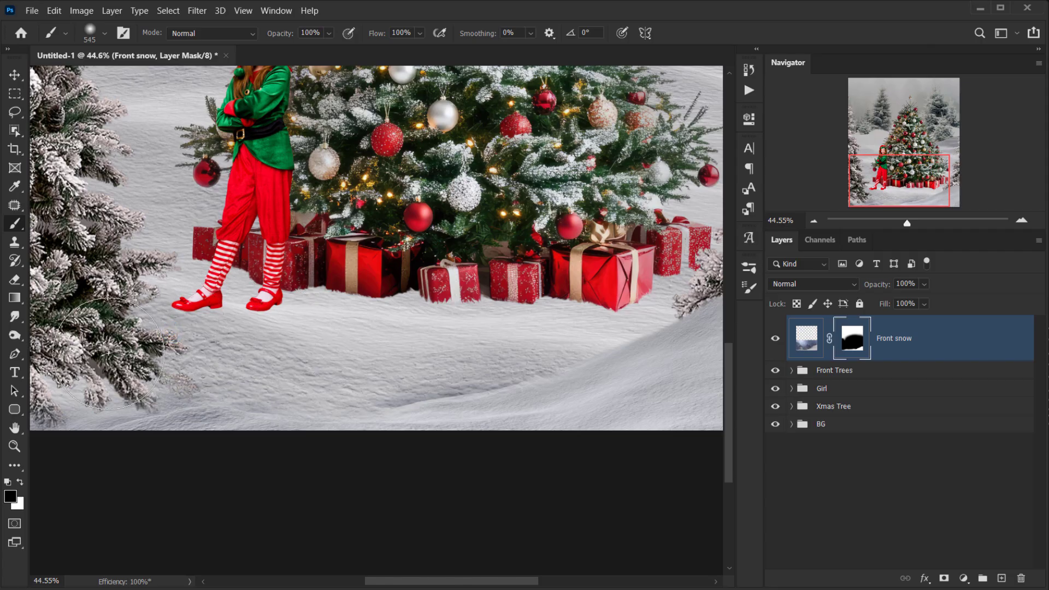
pyautogui.click(73, 366)
pyautogui.scroll(-4, 82, 382)
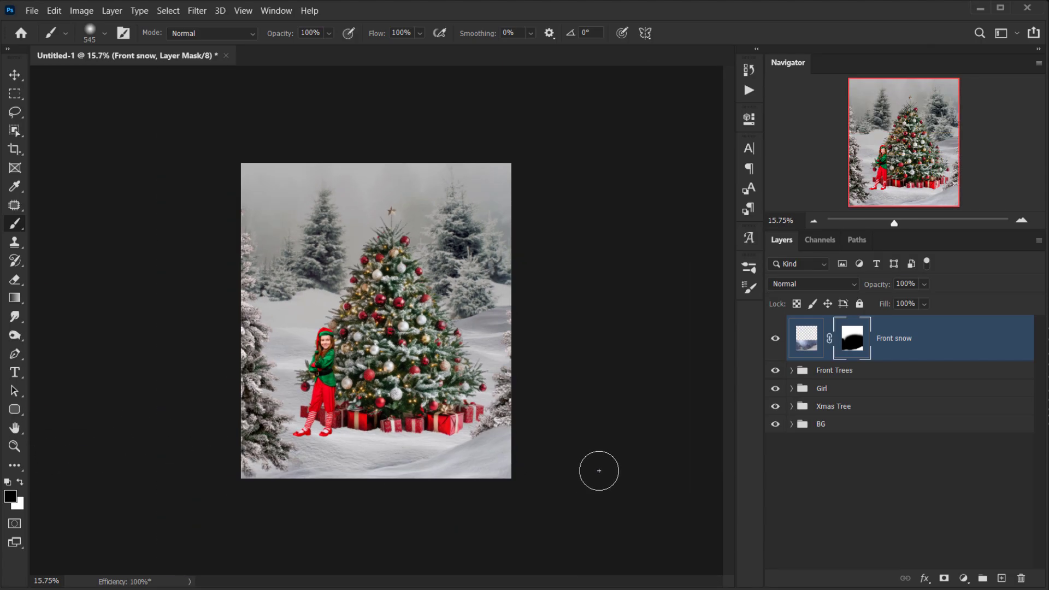
pyautogui.scroll(2, 457, 430)
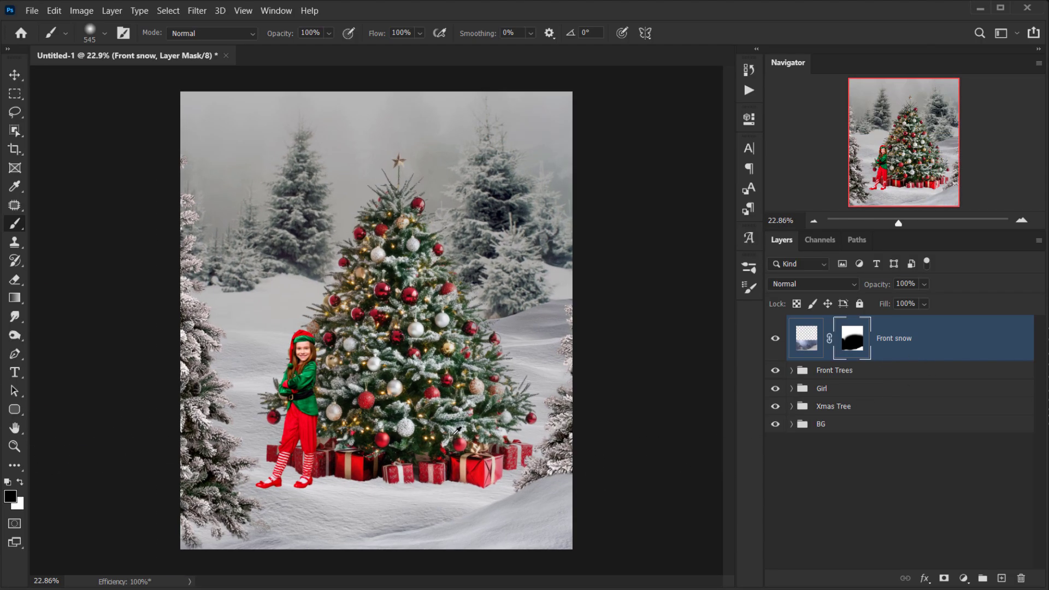
# Unlink the Front snow image from its mask and scale the image up to 109.34%.
pyautogui.click(808, 344)
pyautogui.click(828, 339)
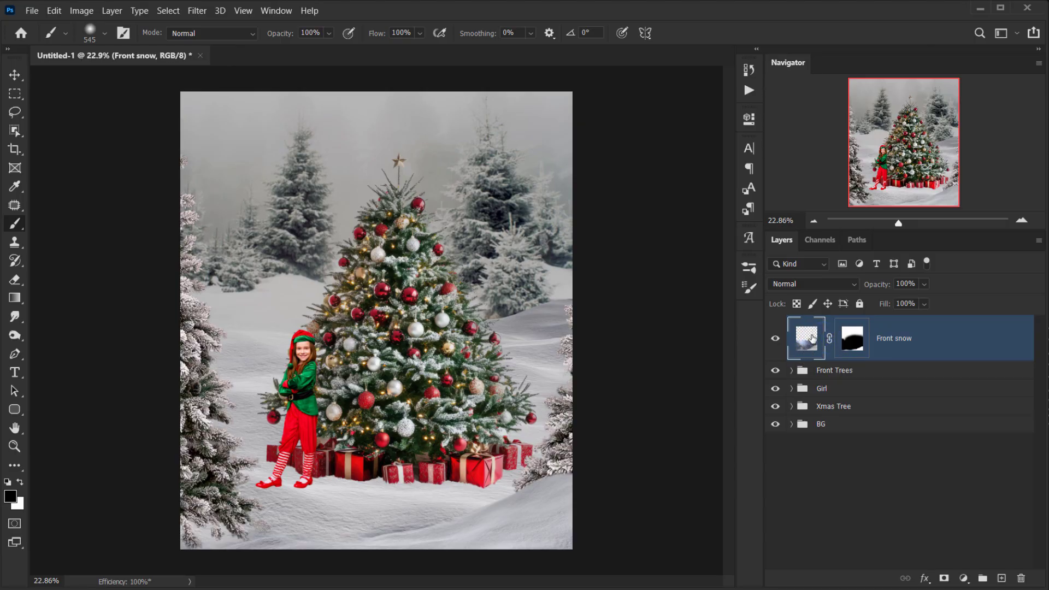
pyautogui.click(818, 341)
pyautogui.hotkey('ctrl', 't')
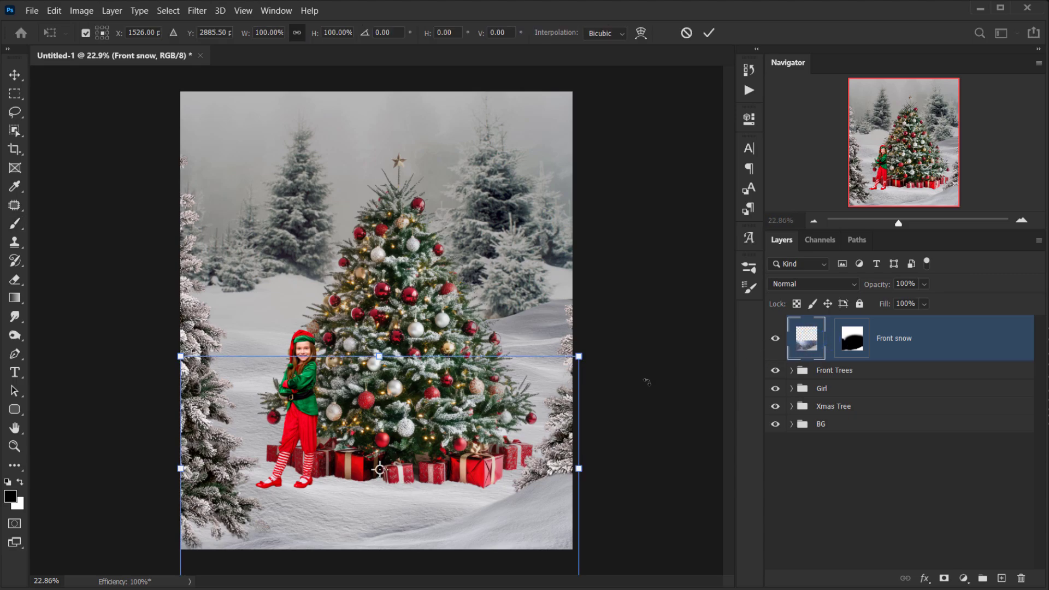
pyautogui.moveTo(180, 469); pyautogui.dragTo(143, 466)
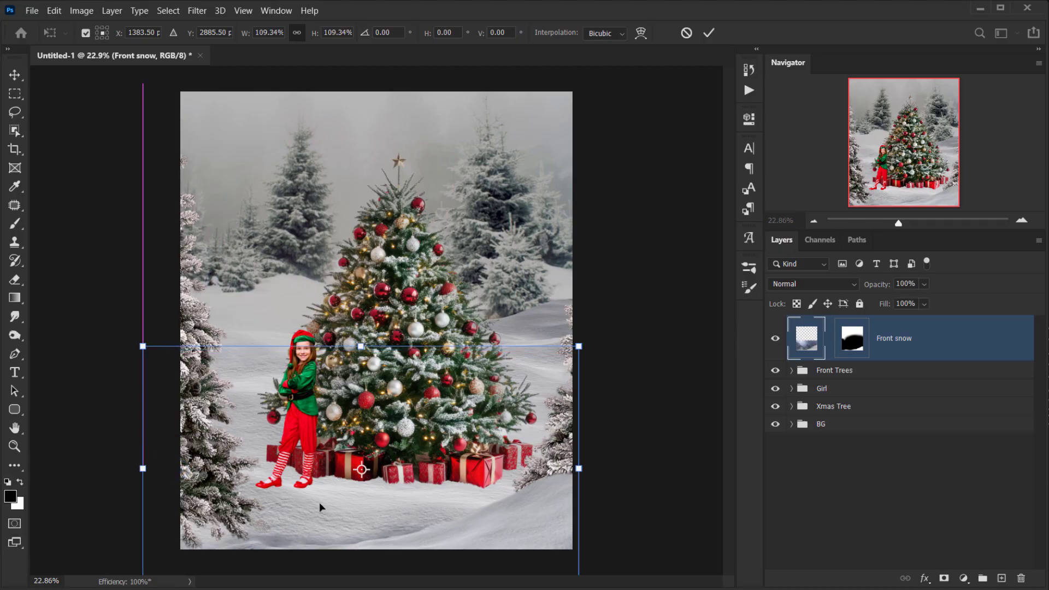
# Rotate the Front snow image 2.56° and reposition it at X 1500 px, Y about 2832 px.
pyautogui.moveTo(320, 500)
pyautogui.mouseDown()
pyautogui.moveTo(320, 516)
pyautogui.moveTo(330, 497)
pyautogui.mouseUp()
pyautogui.moveTo(512, 505); pyautogui.dragTo(513, 512)
pyautogui.moveTo(697, 427); pyautogui.dragTo(699, 441)
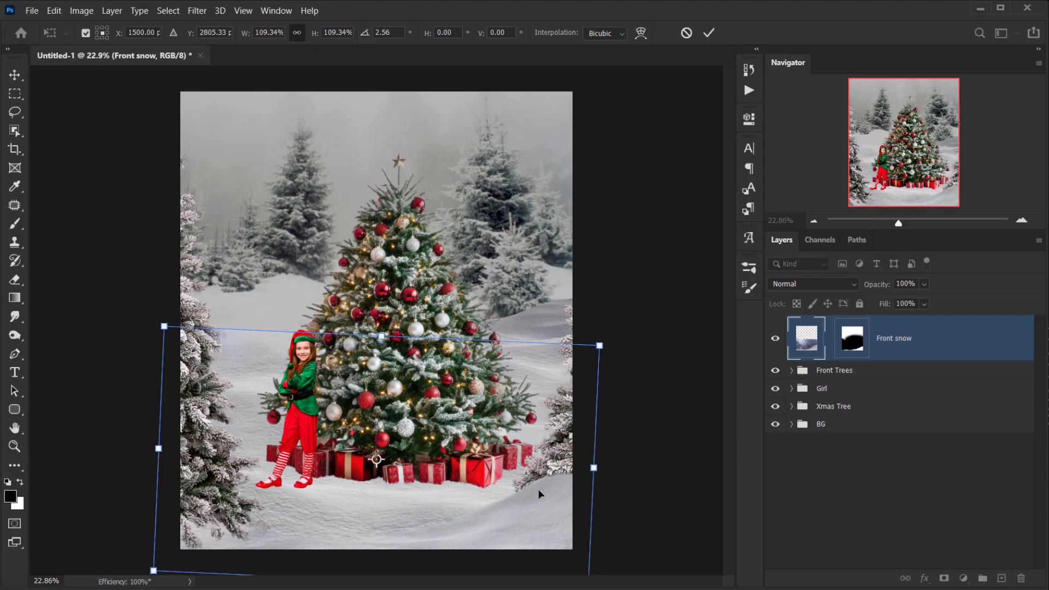
pyautogui.moveTo(539, 489); pyautogui.dragTo(538, 490)
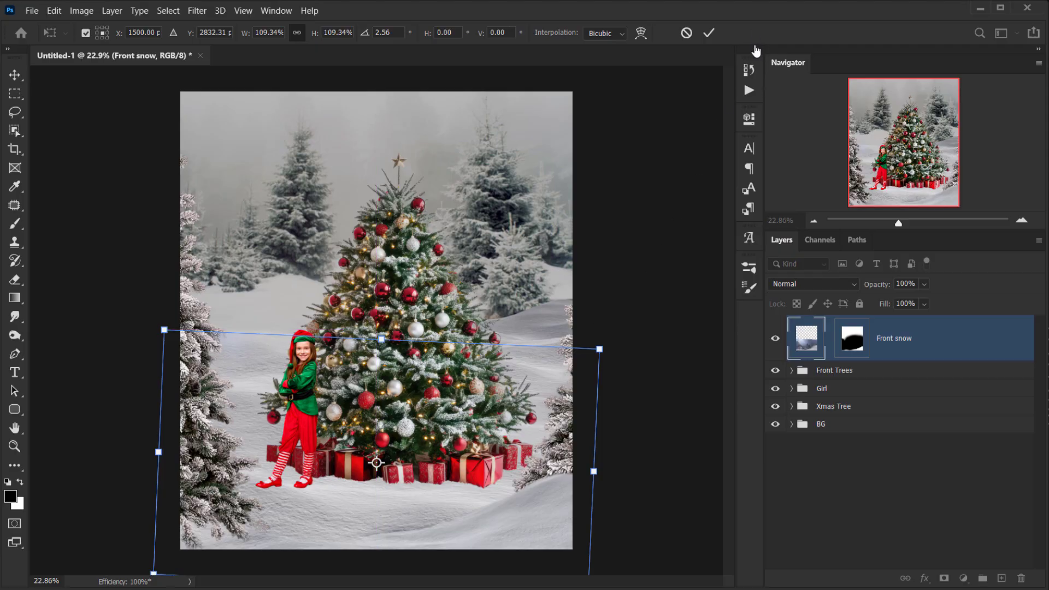
pyautogui.click(708, 32)
pyautogui.press('b')
pyautogui.scroll(-3, 521, 390)
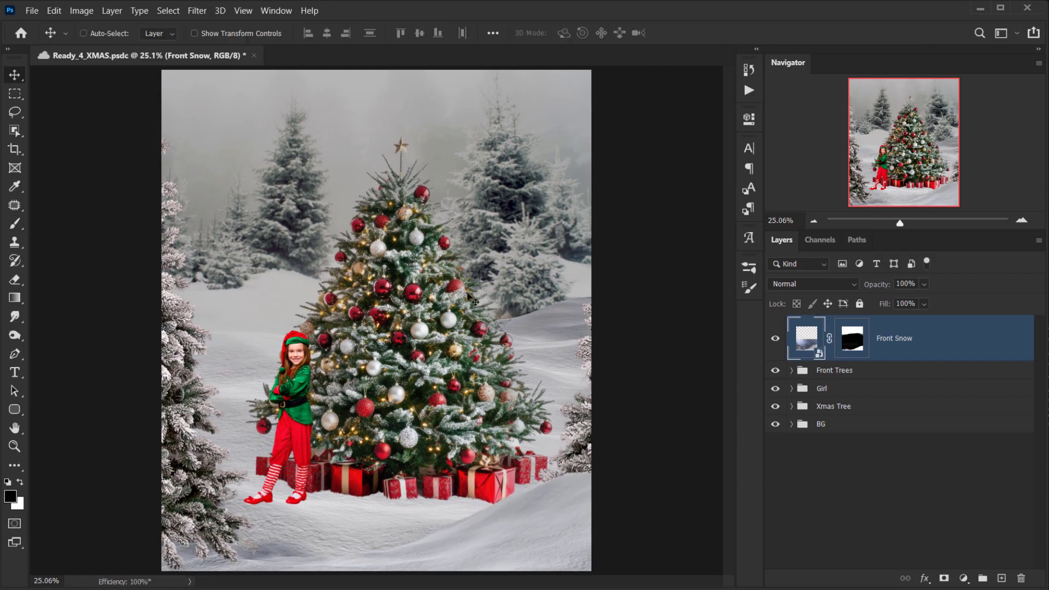
pyautogui.scroll(3, 452, 272)
pyautogui.scroll(-4, 429, 265)
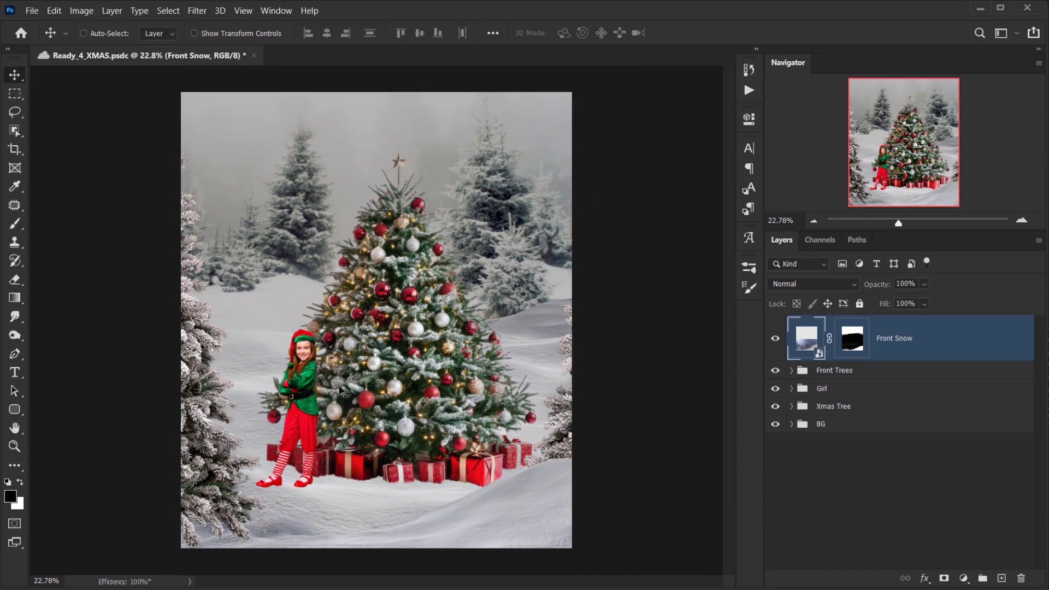
pyautogui.scroll(2, 374, 392)
pyautogui.scroll(-1, 551, 380)
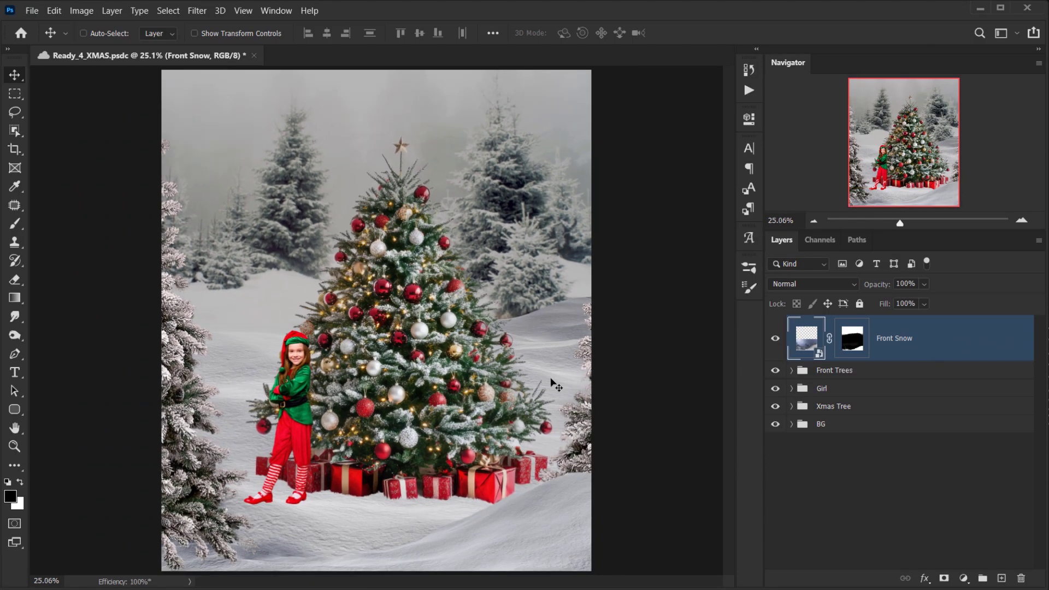
# Add a Selective Color adjustment layer above Front Snow, using the Absolute method.
pyautogui.click(963, 579)
pyautogui.click(992, 571)
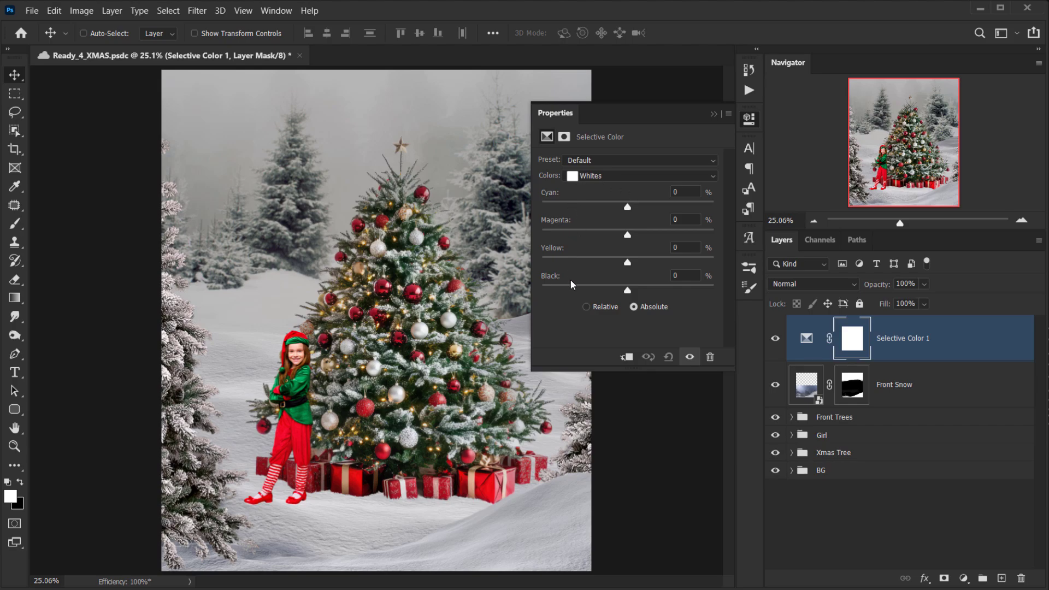
pyautogui.click(586, 307)
pyautogui.click(642, 307)
# Build a saturation map by adjusting the Selective Color ranges from Reds onward, with Neutrals at +100 for Cyan, Magenta, Yellow and Black.
pyautogui.click(621, 176)
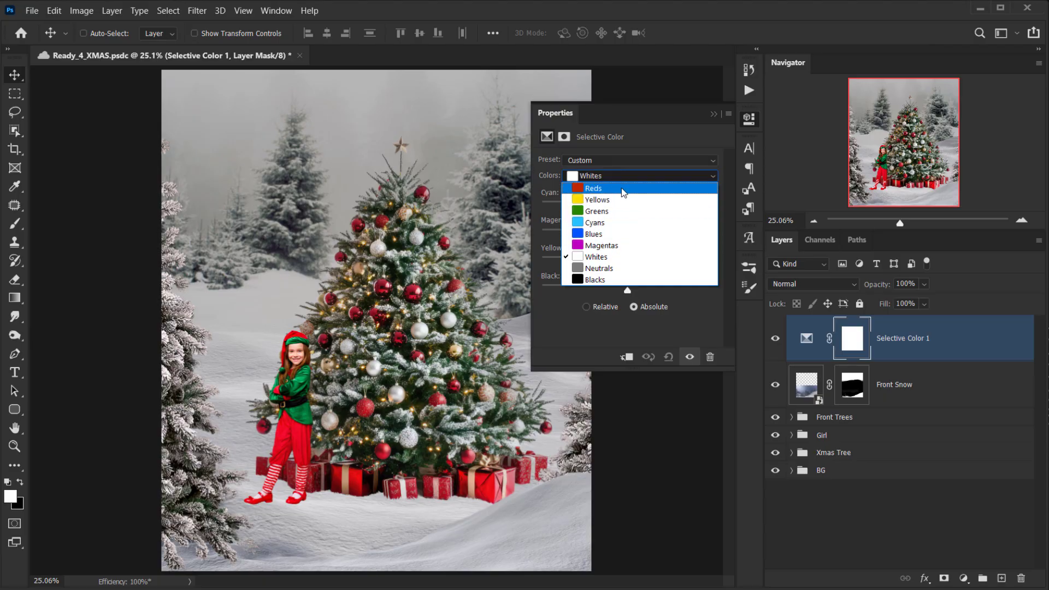
pyautogui.click(661, 142)
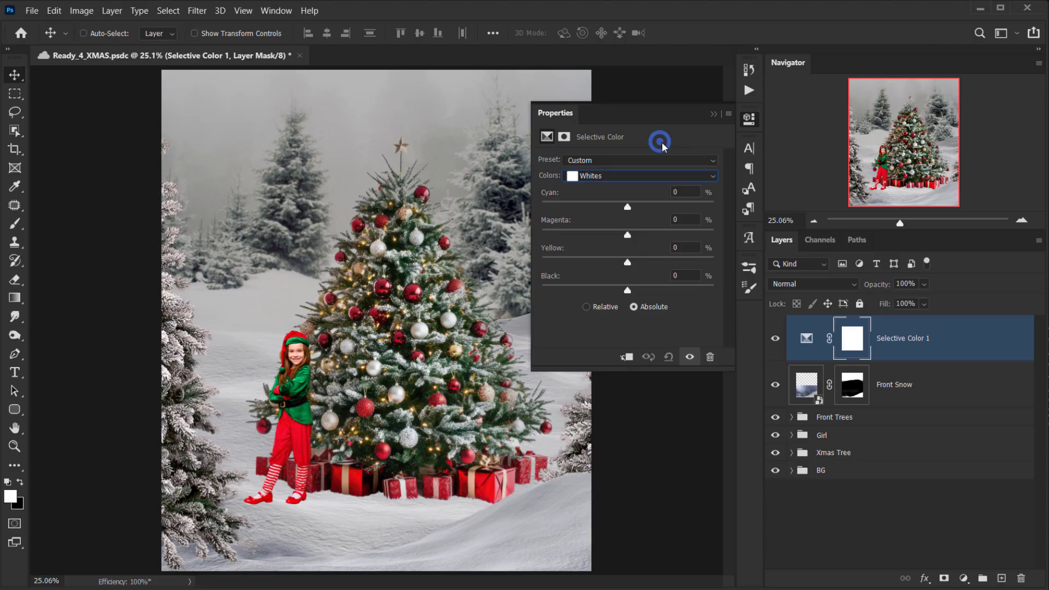
pyautogui.click(685, 179)
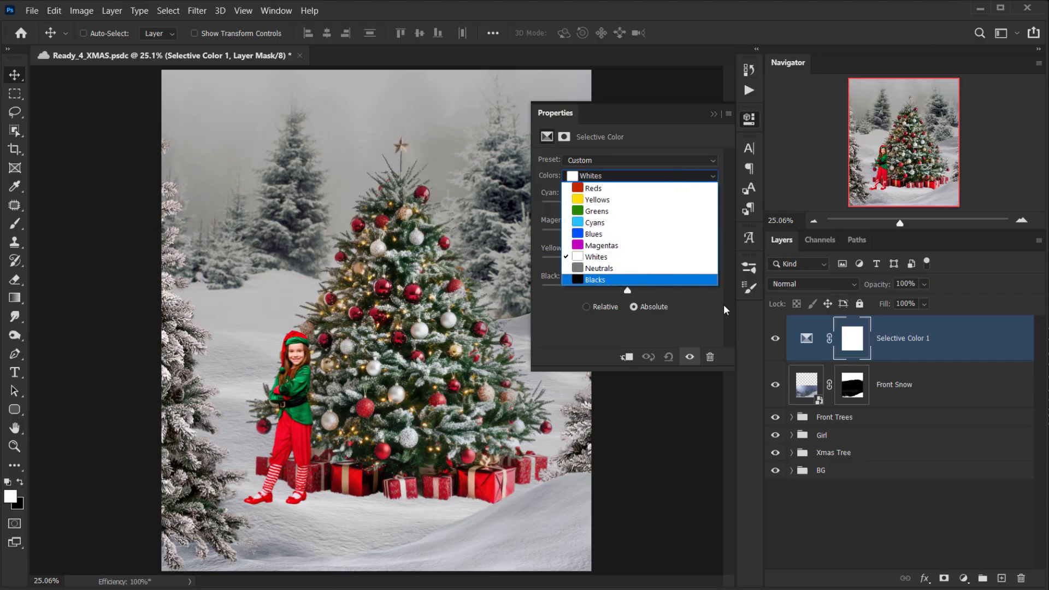
pyautogui.click(631, 188)
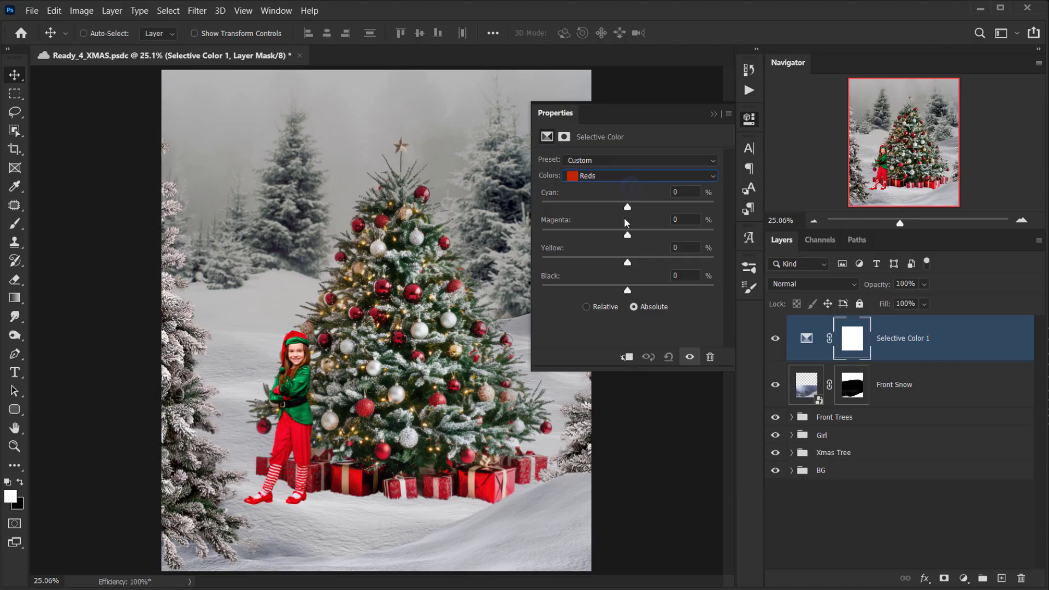
pyautogui.moveTo(627, 207); pyautogui.dragTo(620, 229)
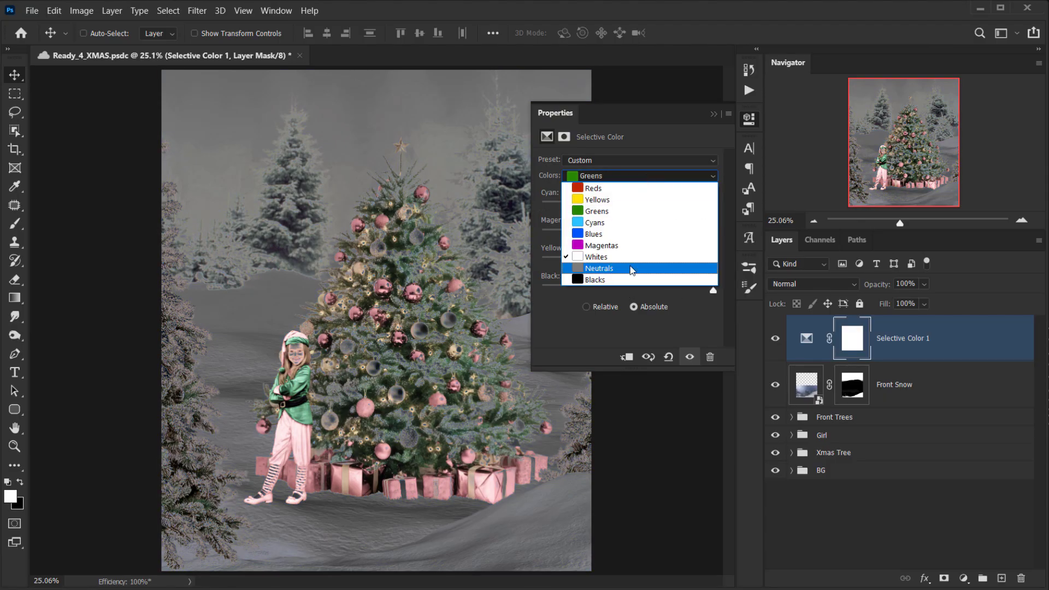
pyautogui.click(631, 268)
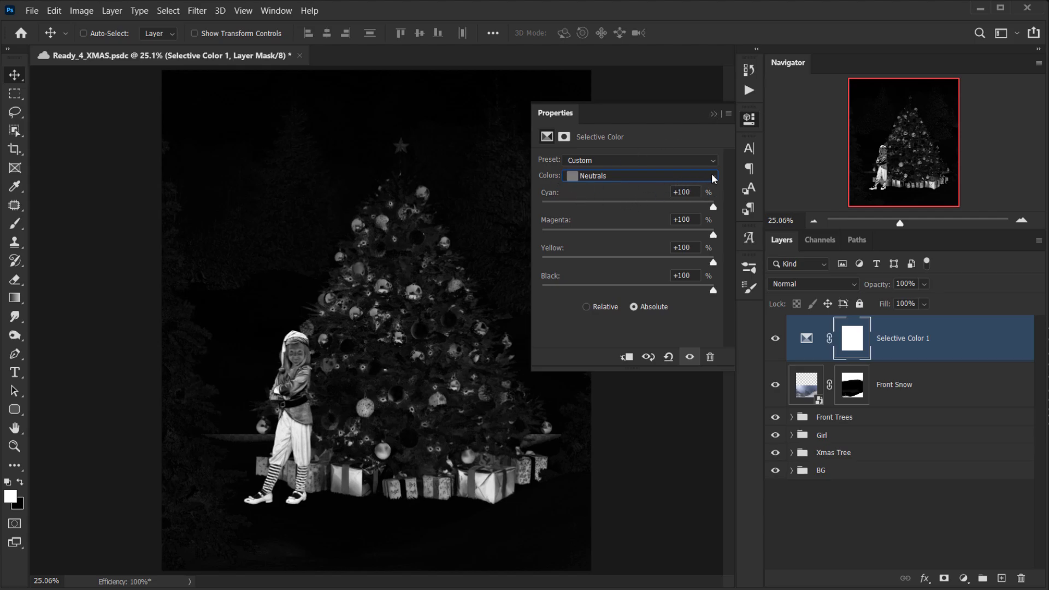
pyautogui.click(729, 114)
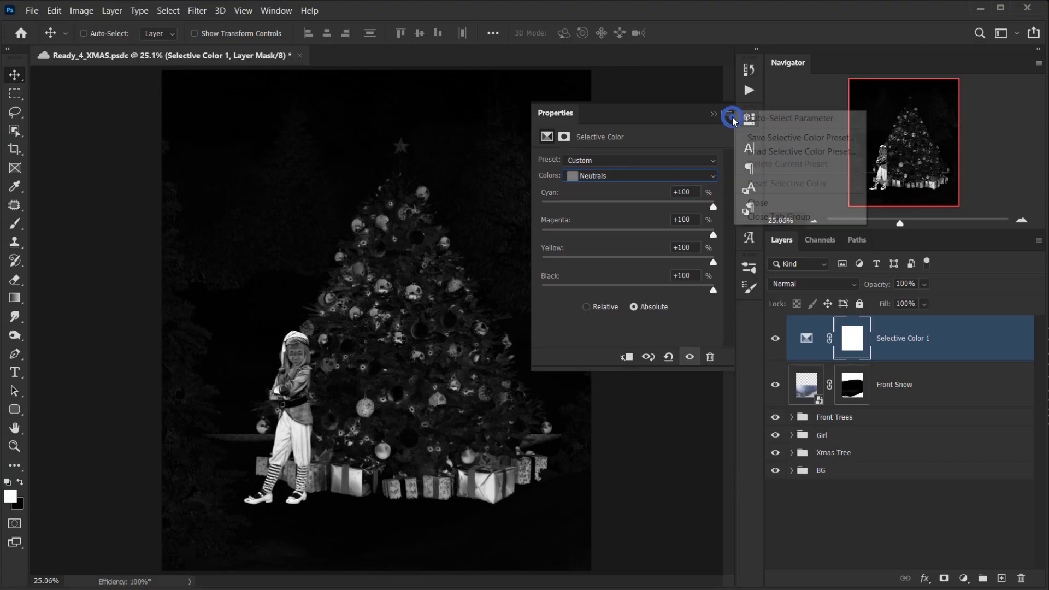
pyautogui.click(785, 139)
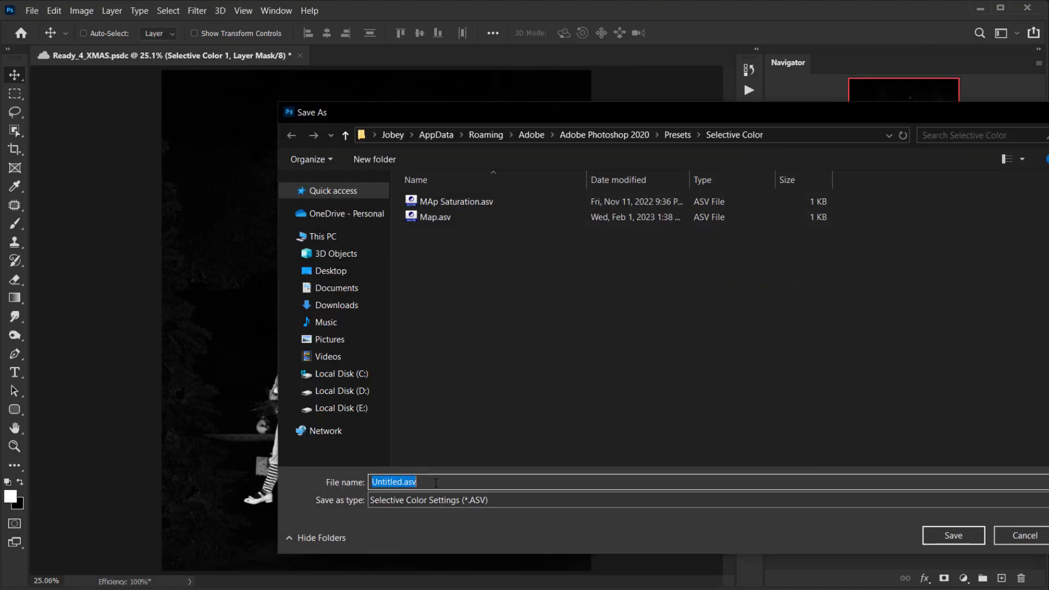
pyautogui.click(1020, 536)
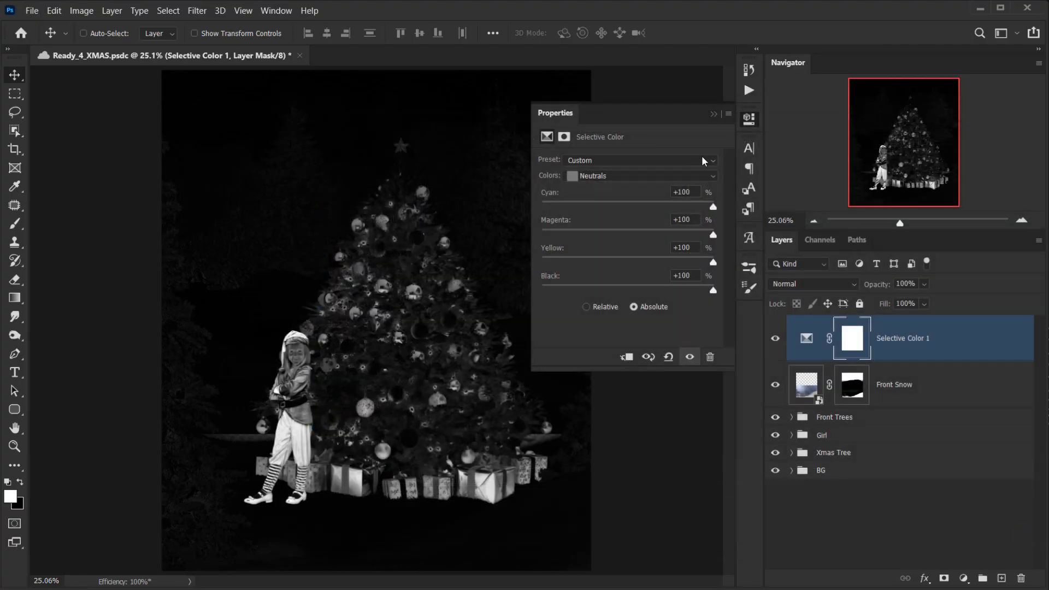
pyautogui.click(596, 161)
pyautogui.click(602, 162)
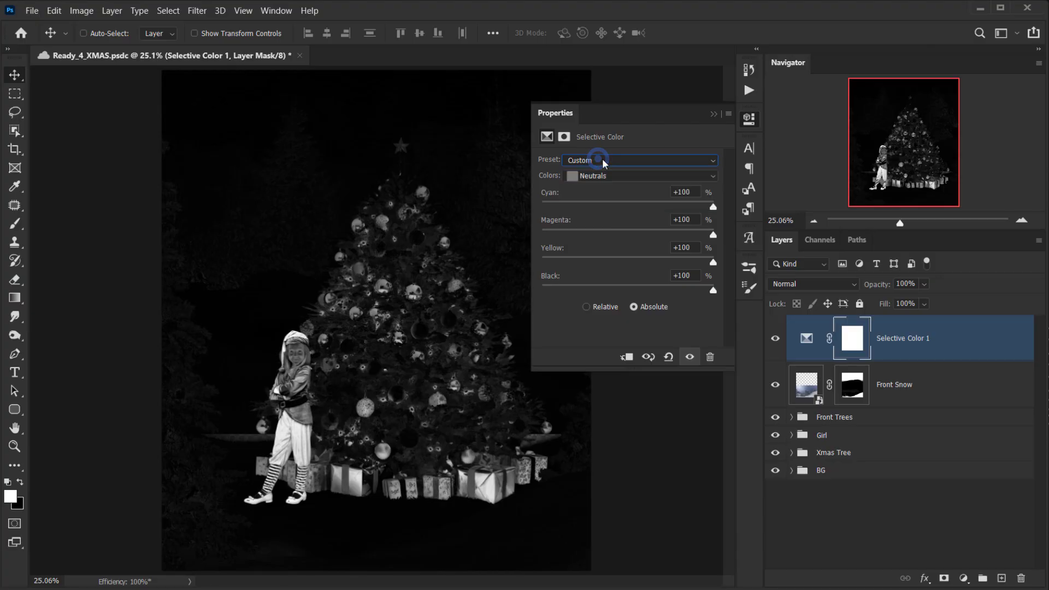
# Examine the saturation map across the girl, gifts, decorated tree and background for uneven saturation.
pyautogui.click(711, 114)
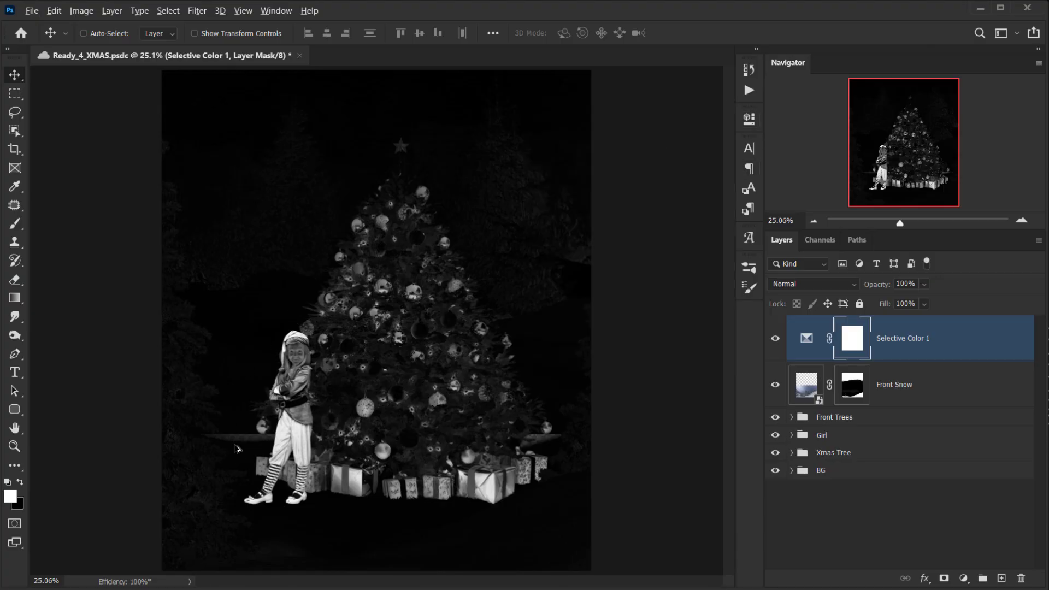
pyautogui.scroll(4, 239, 448)
pyautogui.moveTo(388, 377); pyautogui.dragTo(365, 371)
pyautogui.scroll(-3, 249, 434)
pyautogui.scroll(-1, 248, 434)
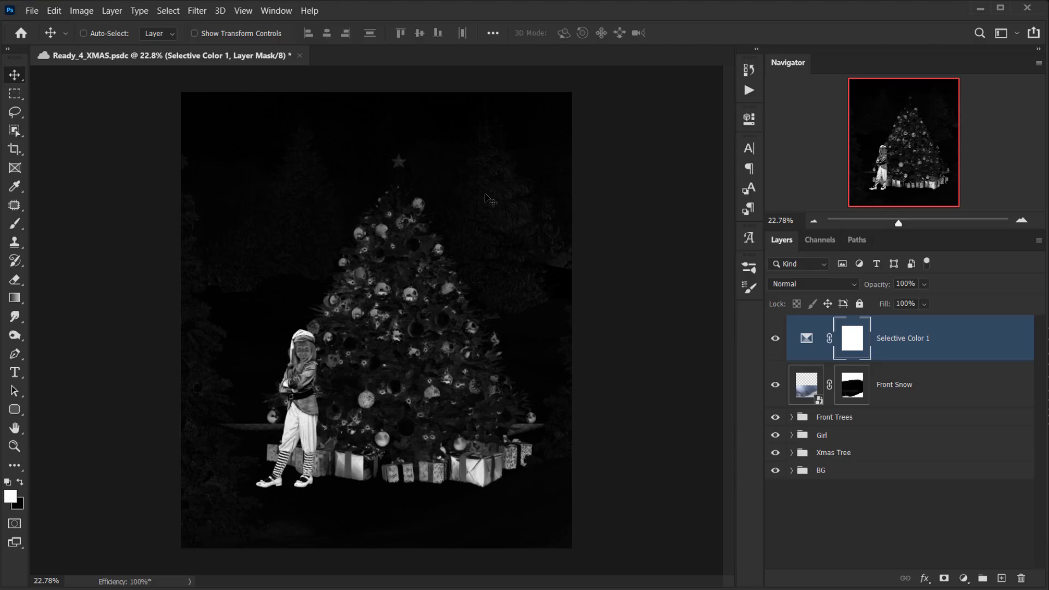
pyautogui.scroll(1, 447, 246)
pyautogui.moveTo(330, 308); pyautogui.dragTo(340, 264)
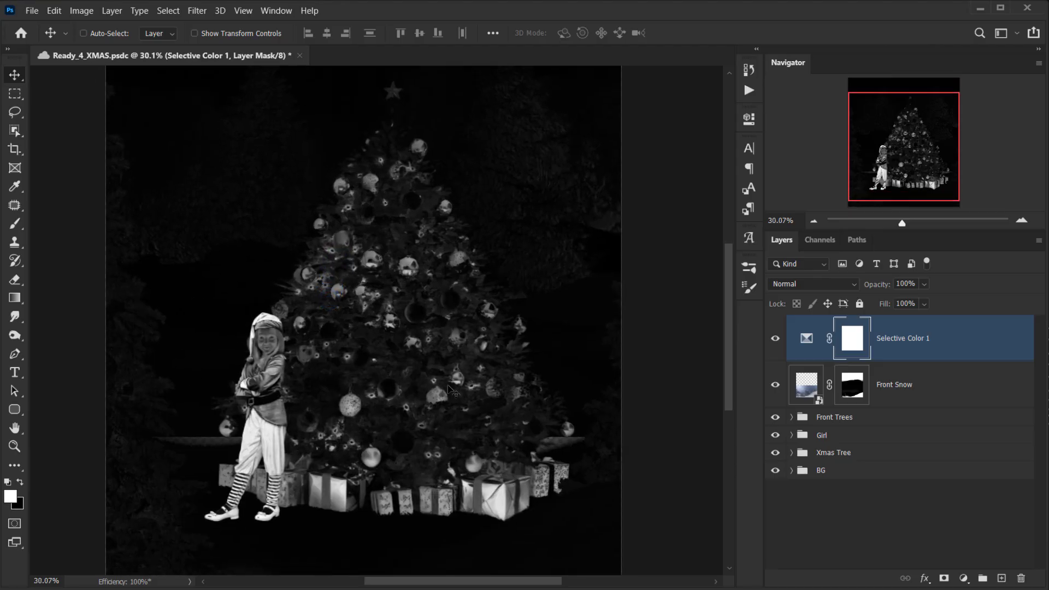
pyautogui.scroll(-1, 448, 389)
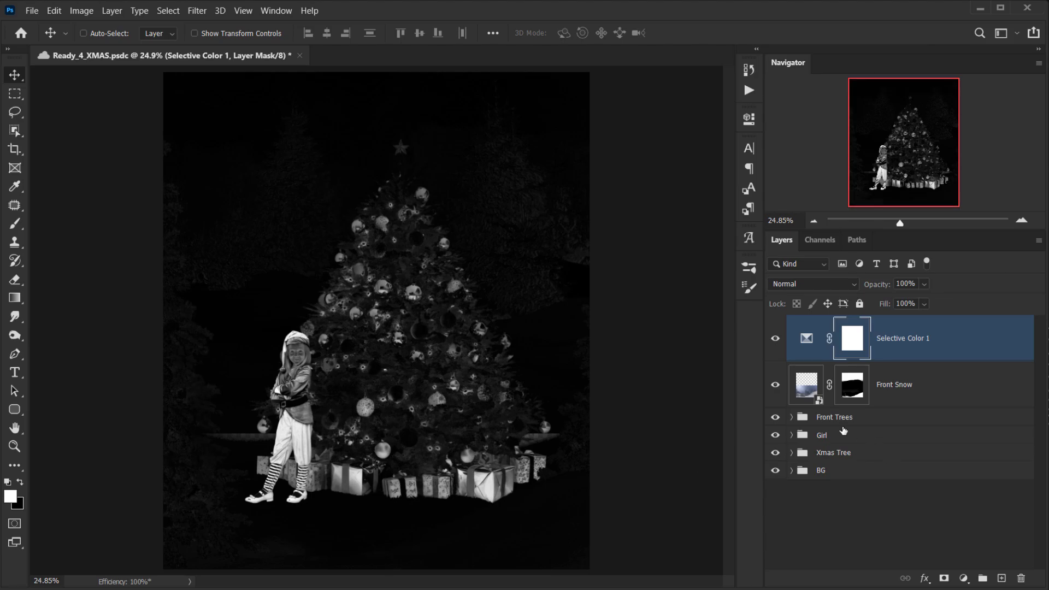
# Switch Front Snow, the Xmas Tree group and the BG group off and on to trace the bright streak behind the girl.
pyautogui.click(775, 385)
pyautogui.click(775, 385)
pyautogui.click(774, 452)
pyautogui.click(774, 452)
pyautogui.click(775, 469)
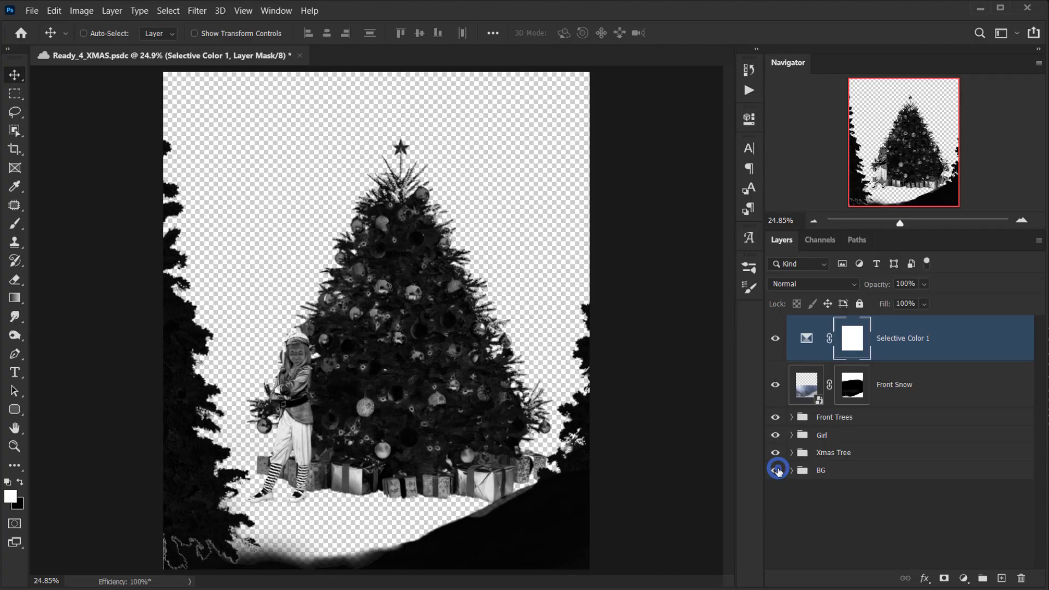
pyautogui.click(775, 469)
# Expand the BG group and switch its snow_2 and background_50 layers off and on to locate the streak's source layer.
pyautogui.click(799, 473)
pyautogui.click(792, 470)
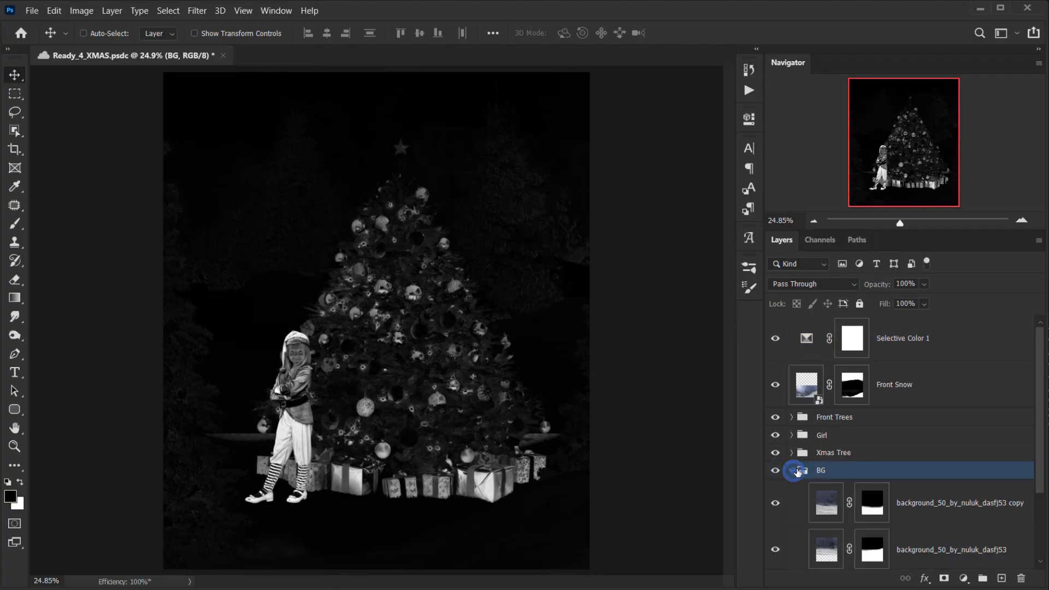
pyautogui.click(774, 545)
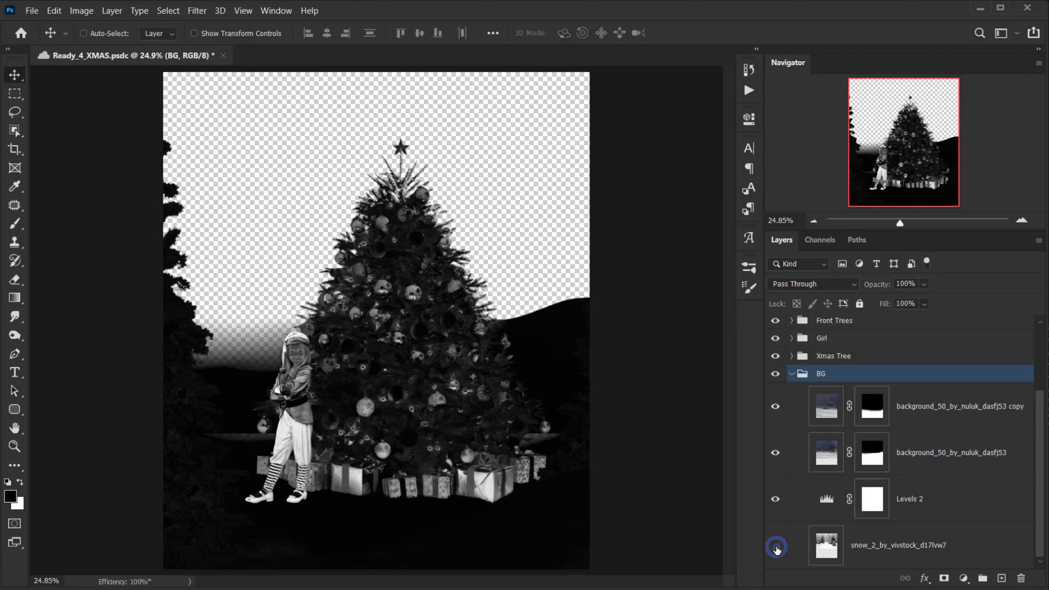
pyautogui.click(775, 544)
pyautogui.click(776, 453)
pyautogui.click(776, 453)
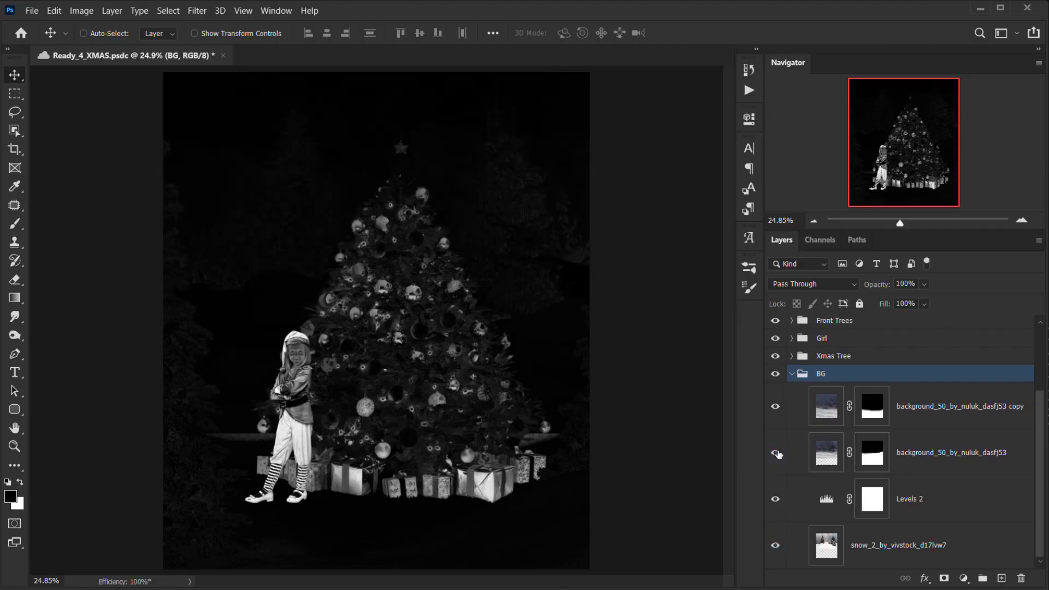
pyautogui.click(776, 452)
pyautogui.click(776, 453)
pyautogui.click(816, 456)
pyautogui.click(781, 457)
pyautogui.click(781, 457)
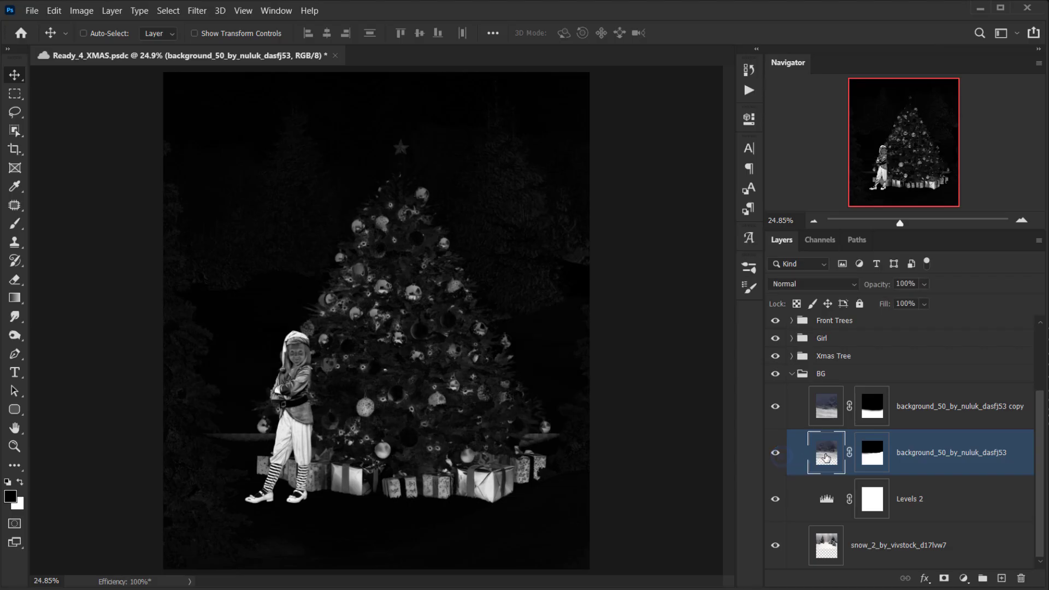
pyautogui.hotkey('ctrl', 't')
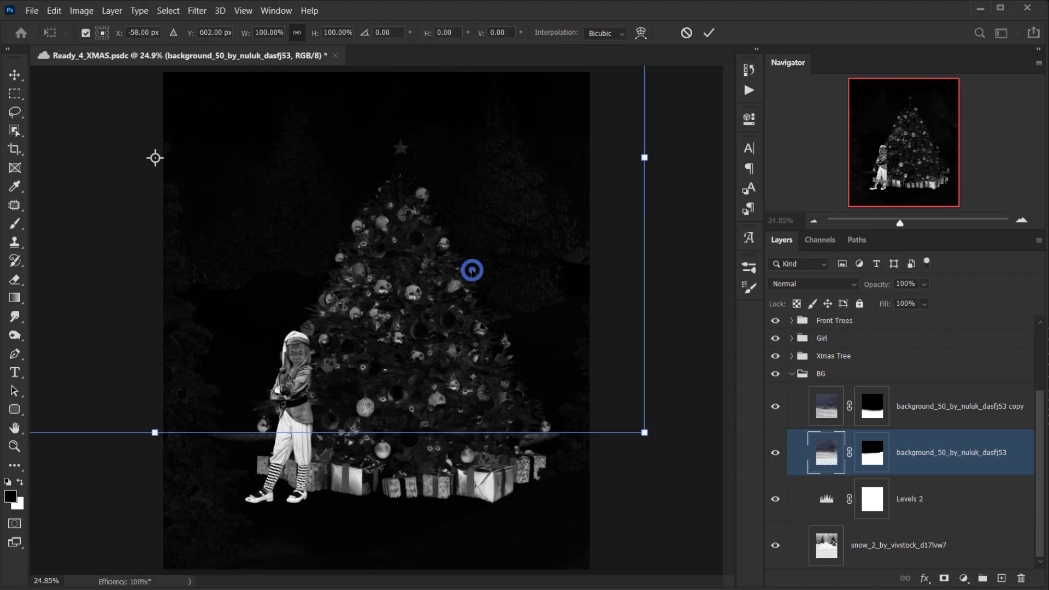
pyautogui.moveTo(471, 269); pyautogui.dragTo(472, 290)
pyautogui.press('Return')
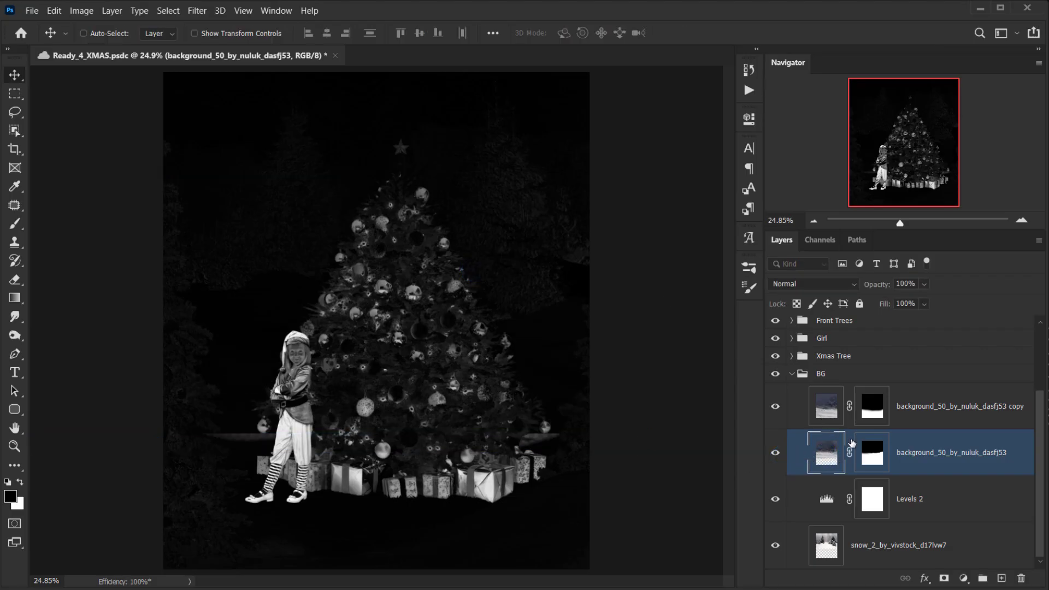
# Move the original background_50 snow layer vertically to Y 743 px, keeping X at -58 px.
pyautogui.hotkey('ctrl', 't')
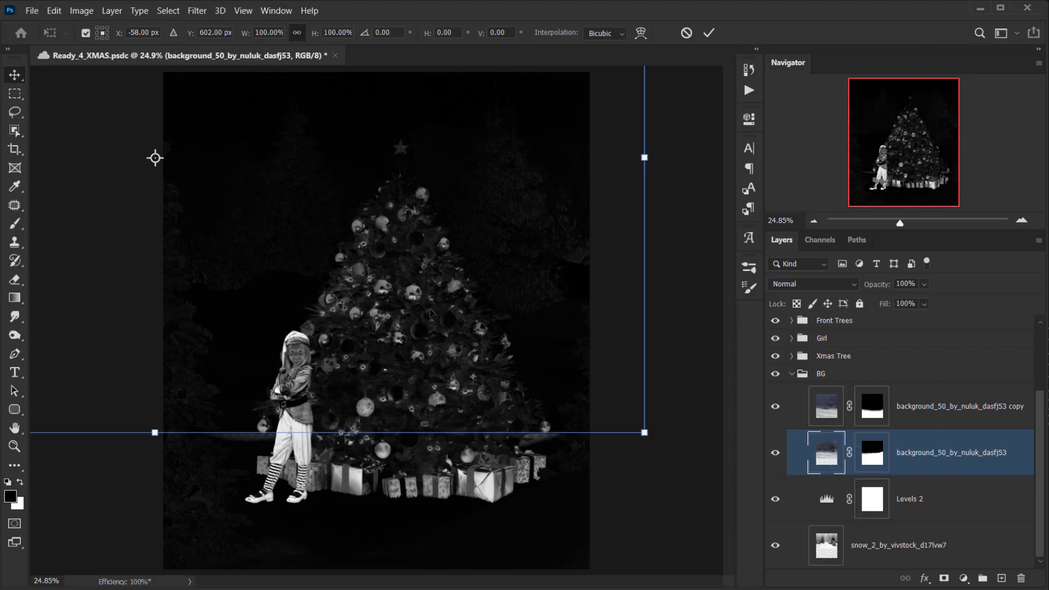
pyautogui.moveTo(435, 306); pyautogui.dragTo(435, 315)
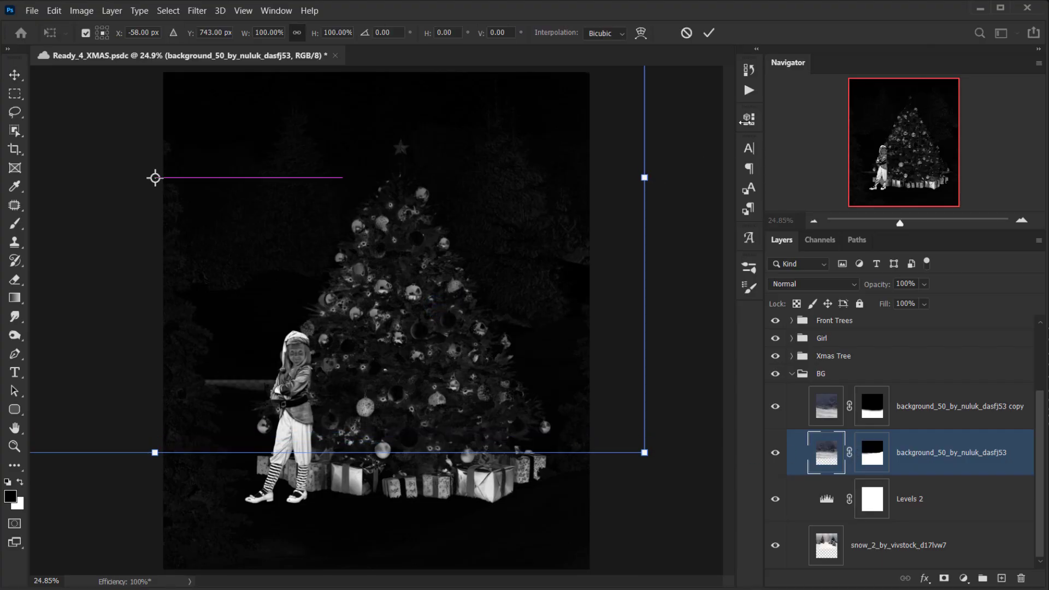
pyautogui.click(709, 33)
# Hide the Selective Color map, paint white on the original background_50 layer's mask behind the girl with a 495 px brush, and show the map again.
pyautogui.click(881, 450)
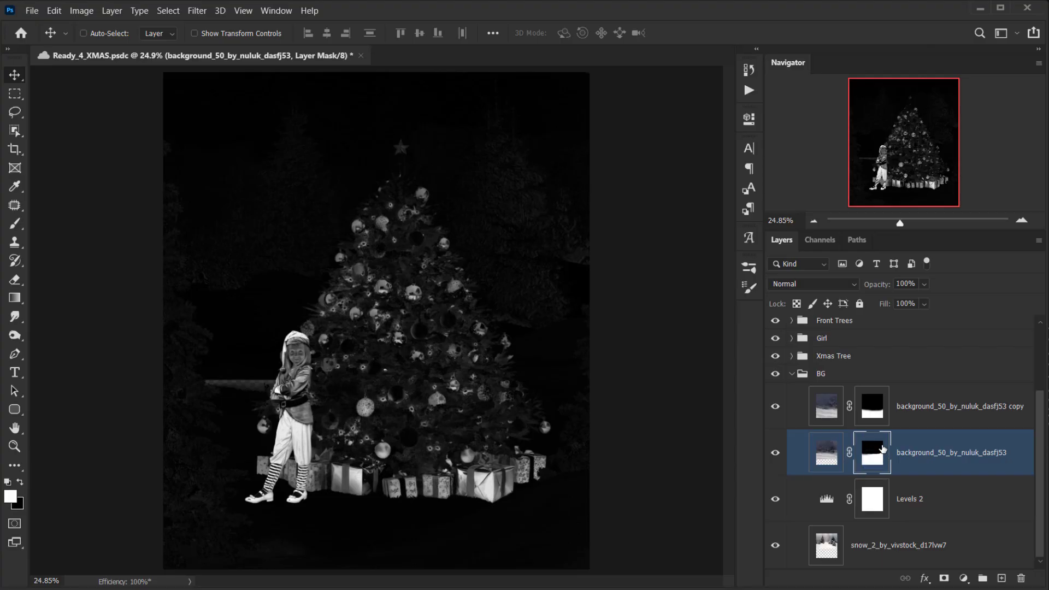
pyautogui.press('b')
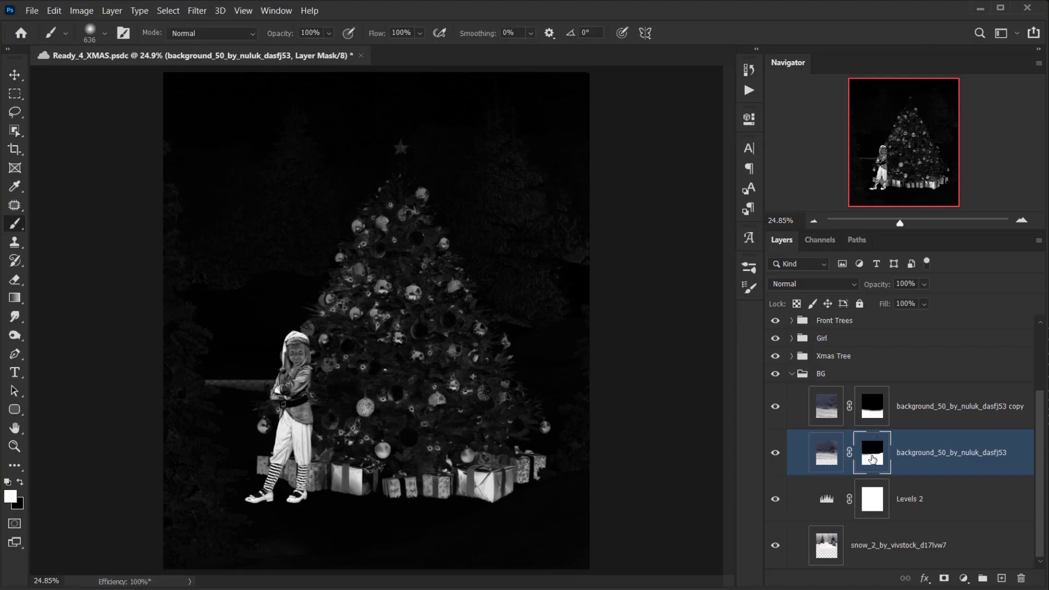
pyautogui.scroll(3, 901, 410)
pyautogui.click(770, 345)
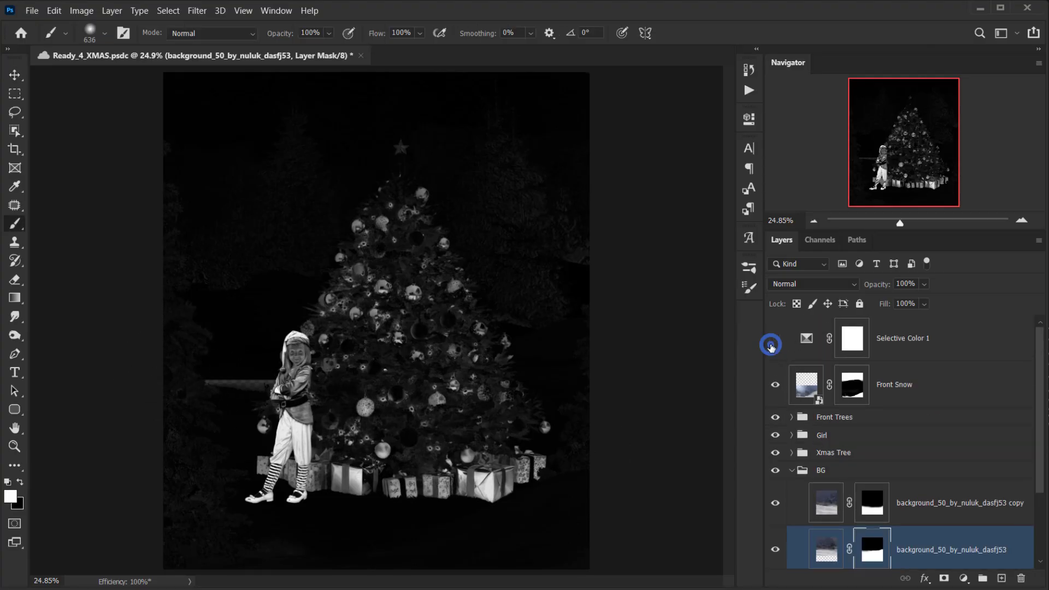
pyautogui.click(239, 401)
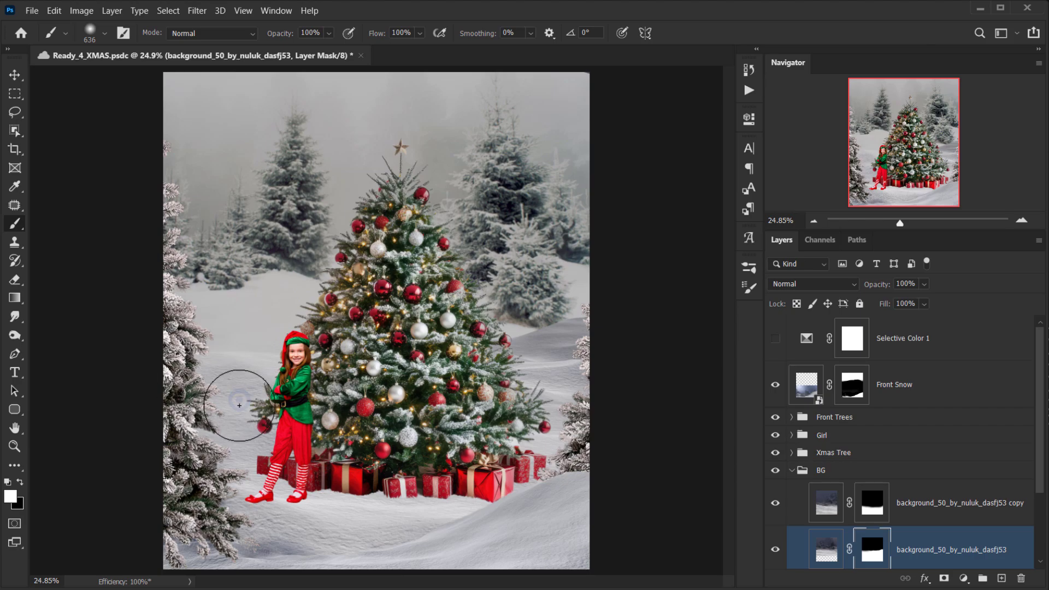
pyautogui.keyDown('alt'); pyautogui.rightClick(239, 405); pyautogui.keyUp('alt')
pyautogui.click(220, 401)
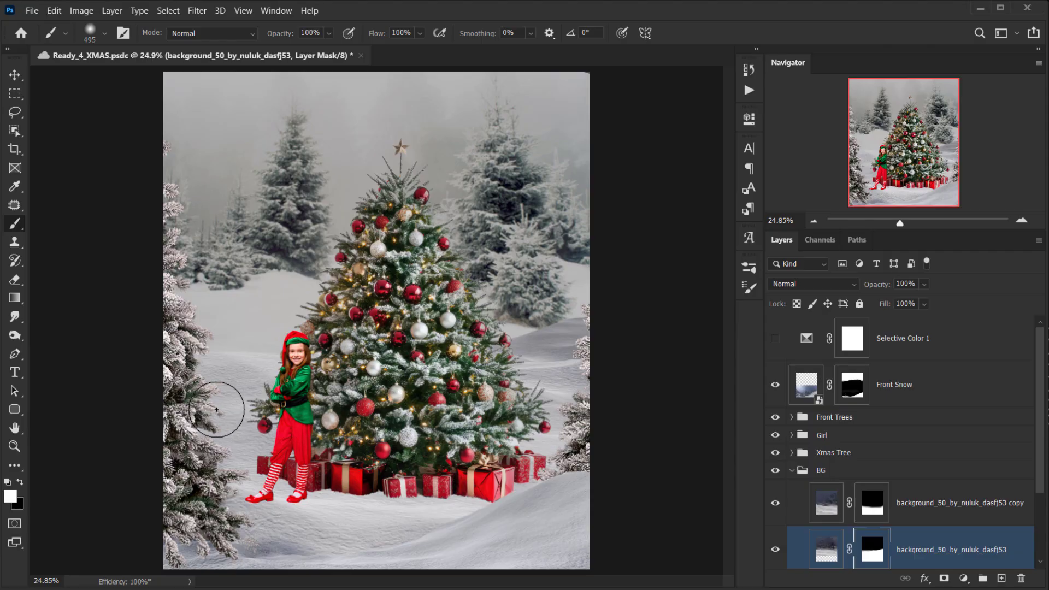
pyautogui.click(775, 338)
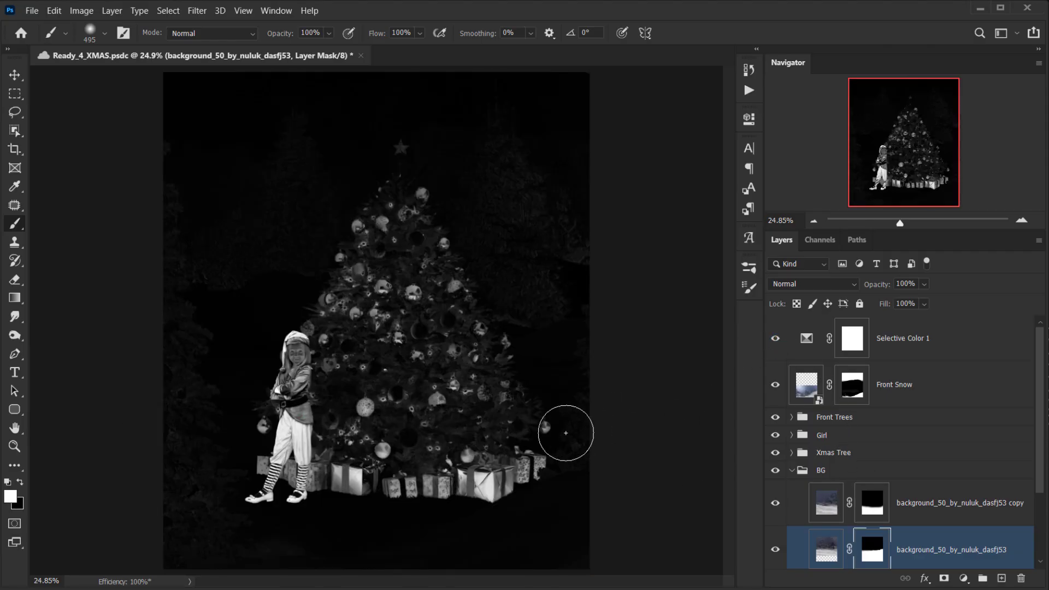
# Examine the saturation map around the girl, ornaments and gifts for areas that stand out as too bright.
pyautogui.scroll(-2, 568, 434)
pyautogui.scroll(2, 421, 368)
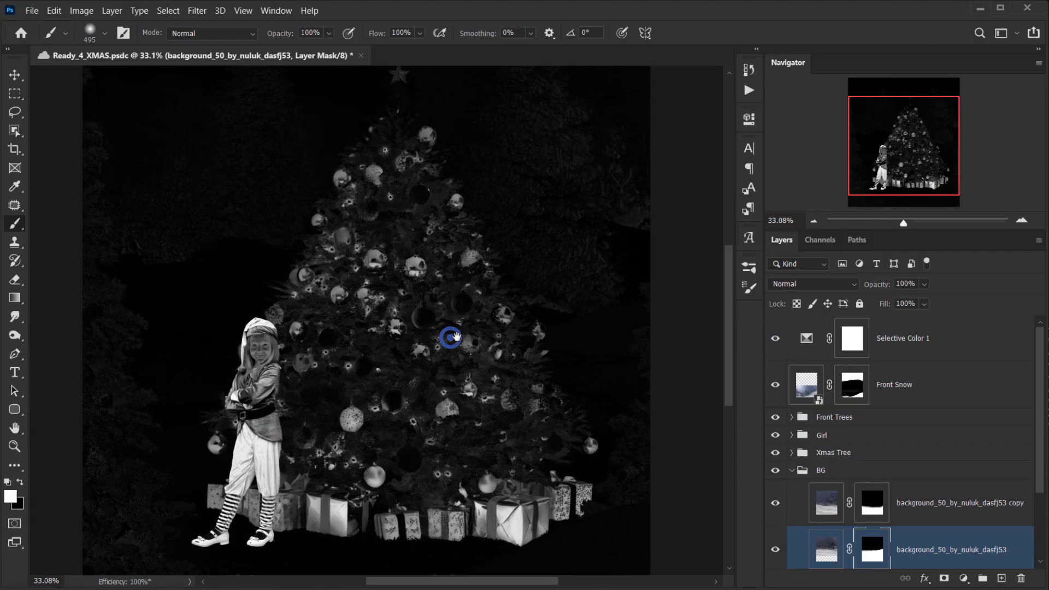
pyautogui.scroll(-1, 342, 358)
pyautogui.scroll(2, 431, 385)
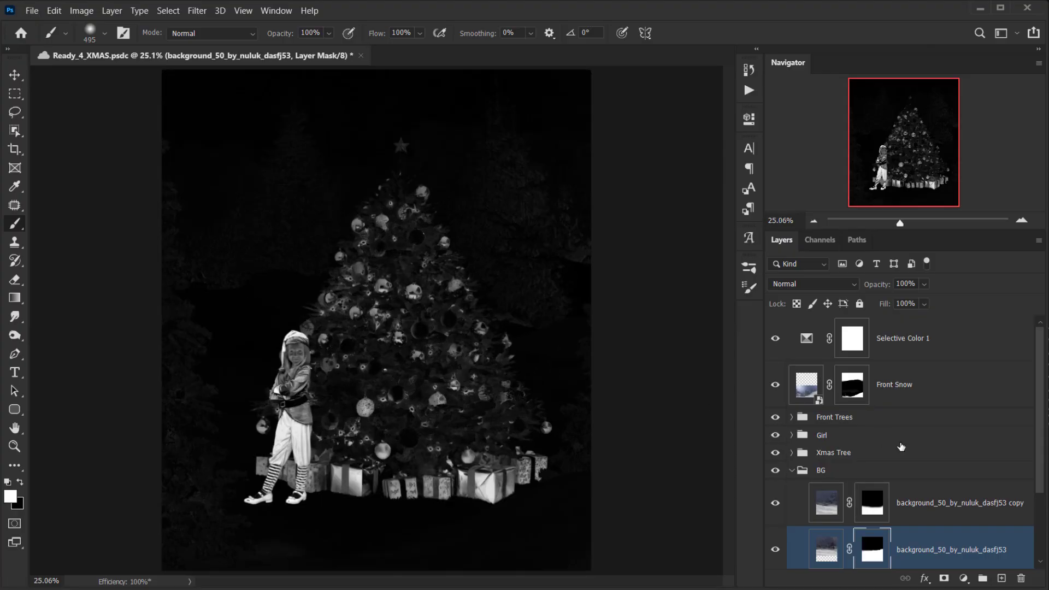
pyautogui.scroll(1, 323, 384)
pyautogui.scroll(-1, 322, 384)
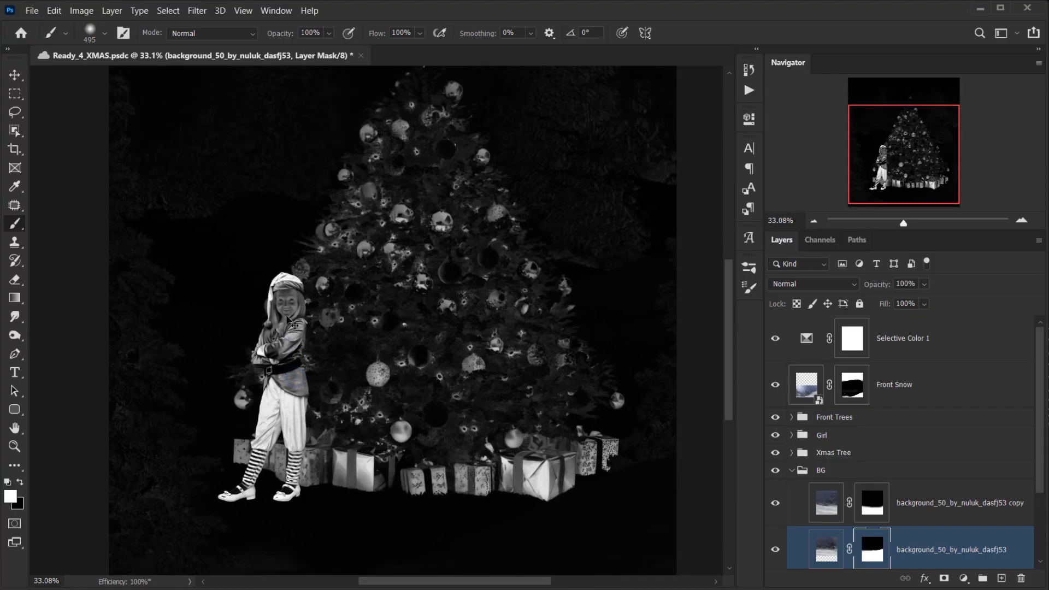
pyautogui.scroll(-2, 467, 387)
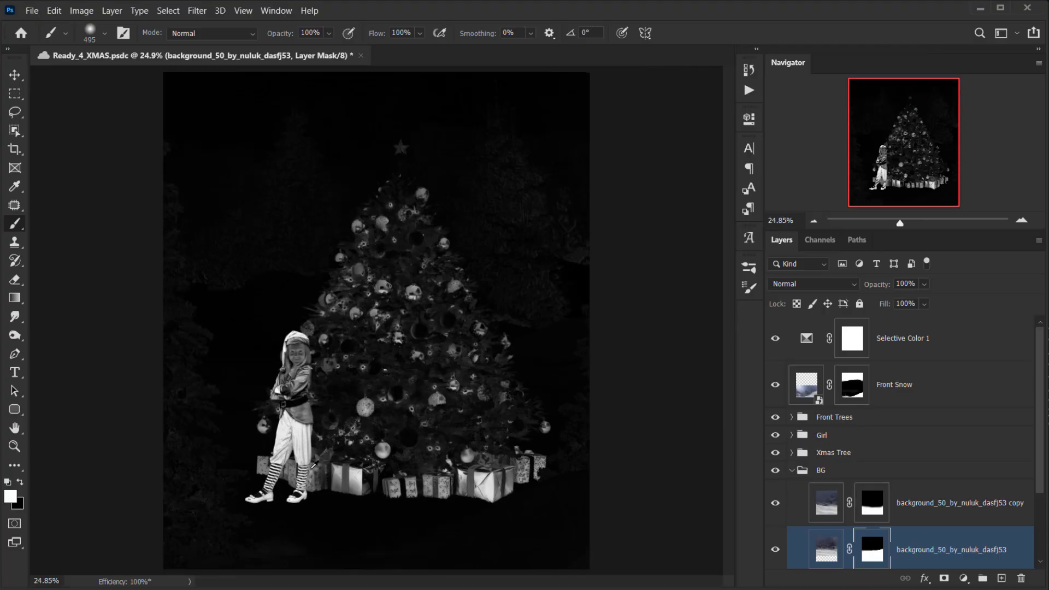
pyautogui.scroll(1, 310, 471)
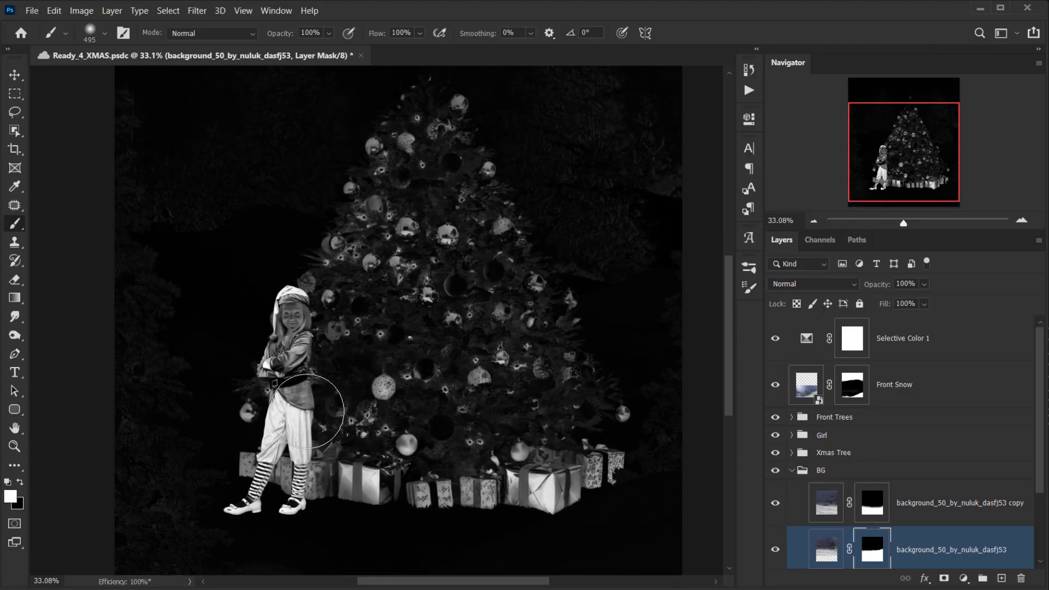
pyautogui.scroll(-1, 301, 393)
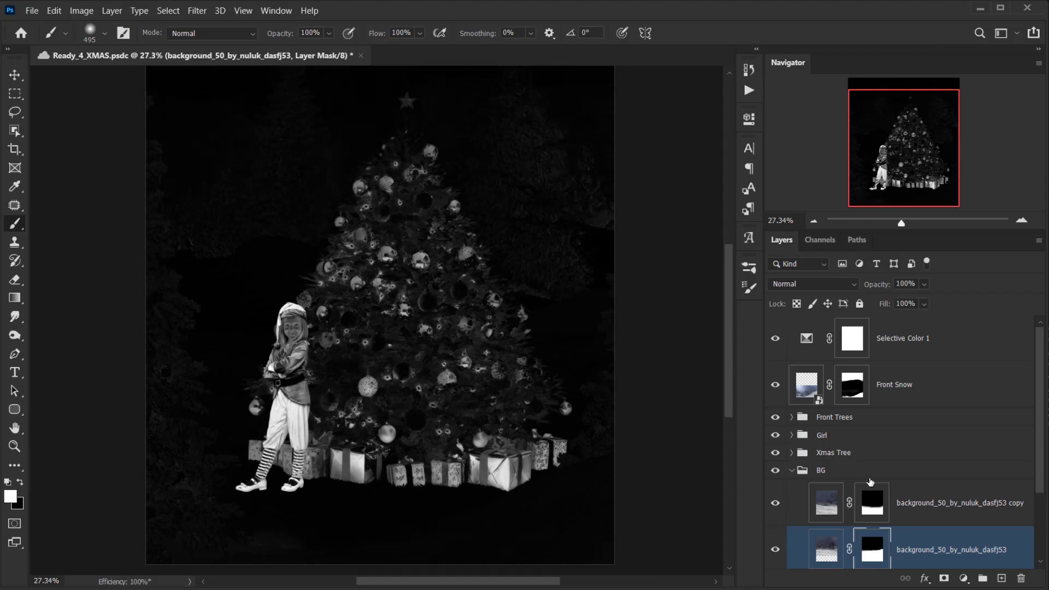
# Switch the Girl group off and on to compare the saturation map, and expand the group.
pyautogui.click(774, 435)
pyautogui.click(775, 435)
pyautogui.click(791, 435)
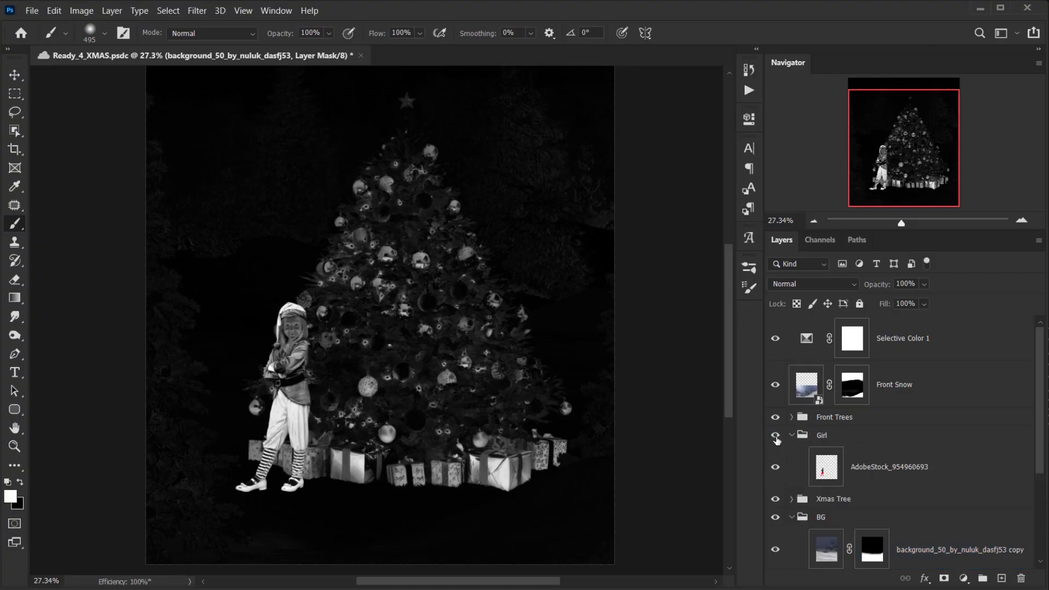
pyautogui.click(774, 435)
pyautogui.click(774, 435)
# Add a Hue/Saturation adjustment above the girl's layer, clip it to that layer and select its settings for editing.
pyautogui.click(912, 468)
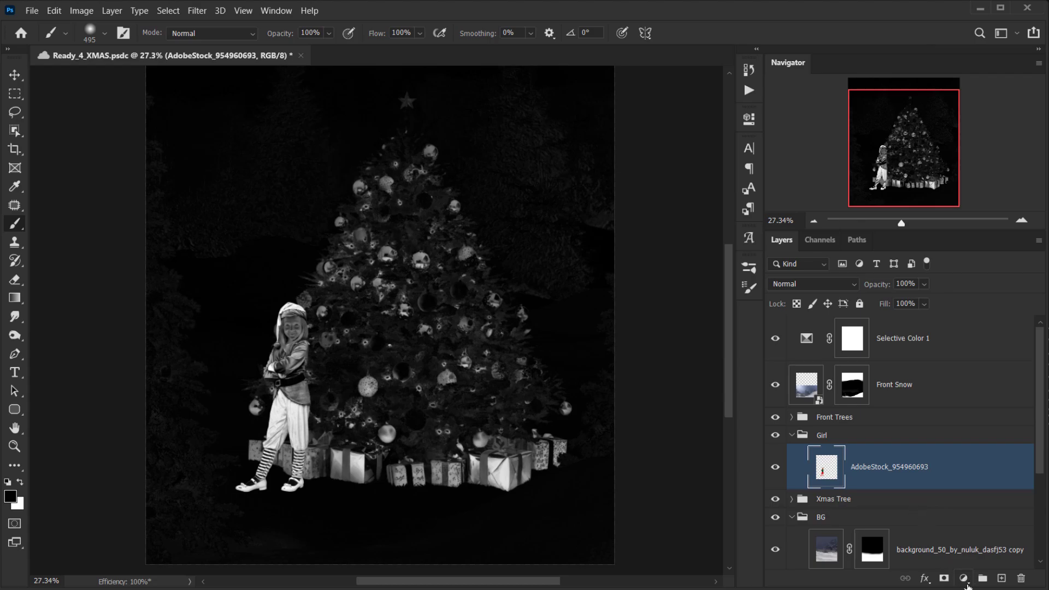
pyautogui.click(964, 578)
pyautogui.click(990, 436)
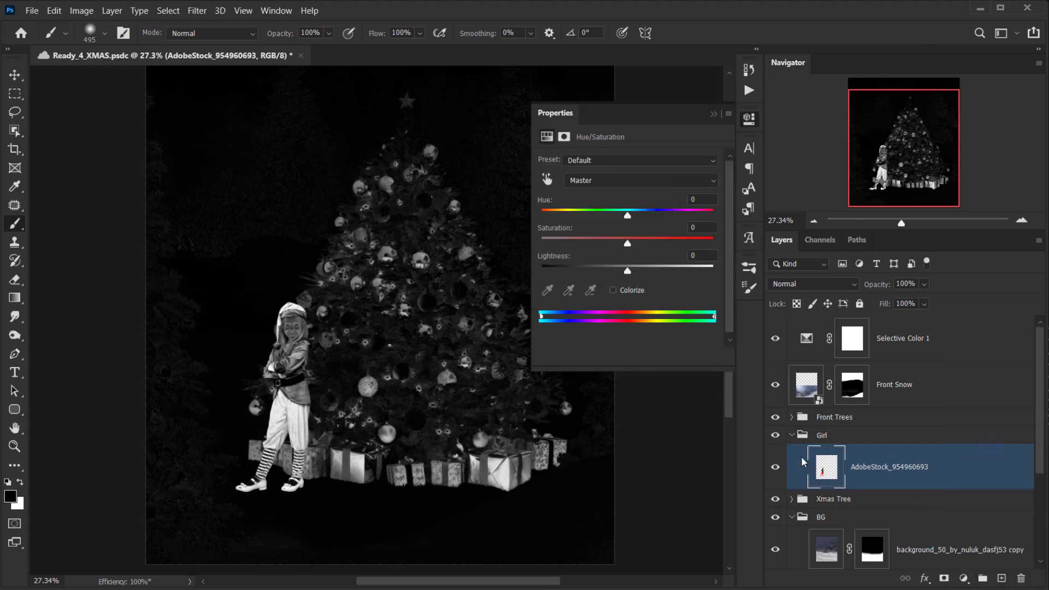
pyautogui.click(627, 358)
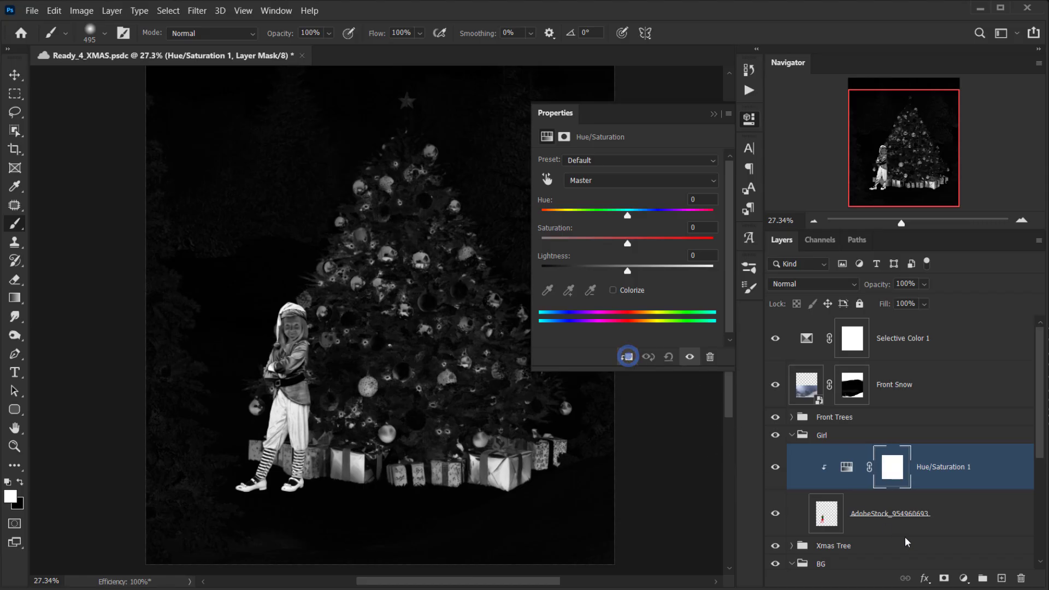
pyautogui.click(902, 515)
pyautogui.click(842, 460)
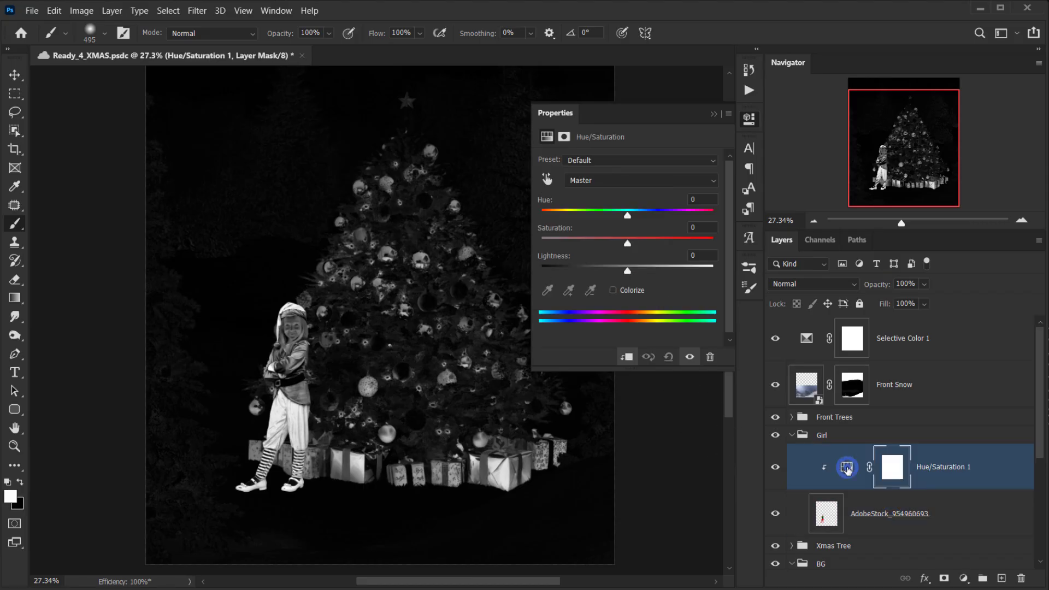
# Sample the girl's red trousers with the targeted adjustment tool and lower the Reds saturation to -77.
pyautogui.click(547, 179)
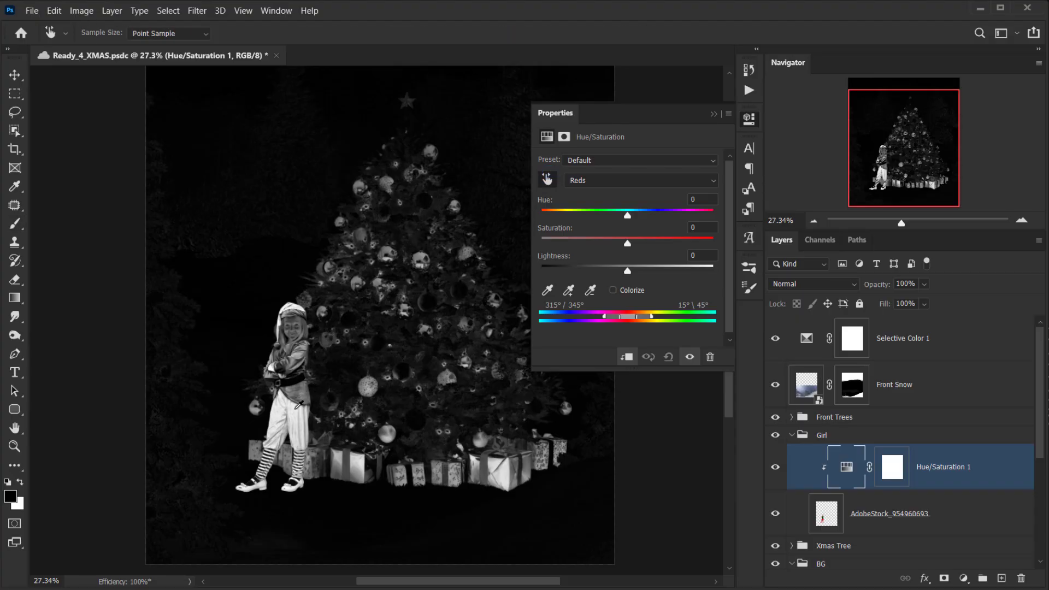
pyautogui.click(297, 409)
pyautogui.moveTo(298, 408); pyautogui.dragTo(245, 418)
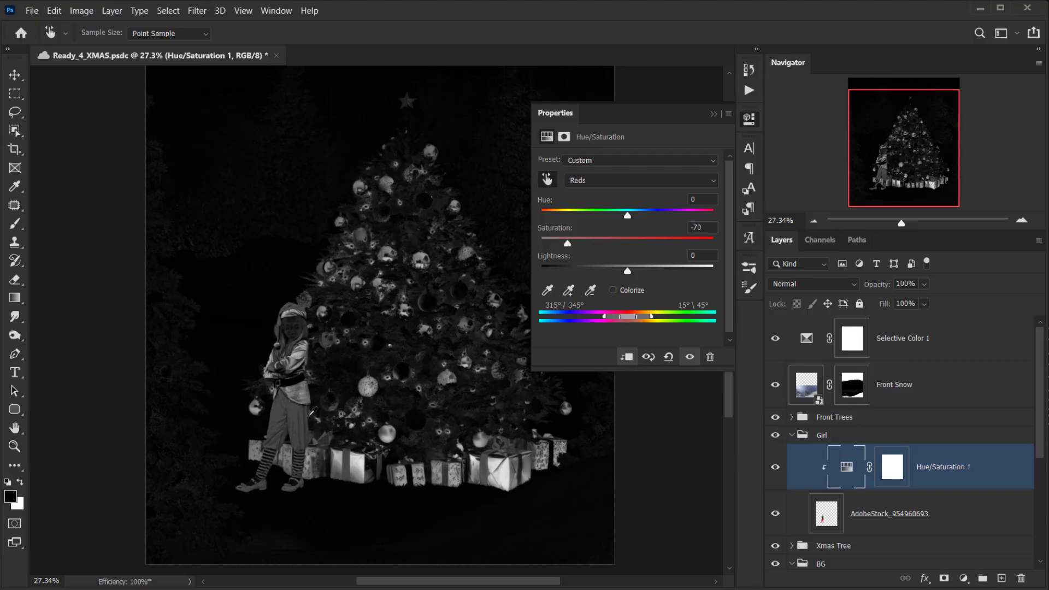
pyautogui.moveTo(301, 383); pyautogui.dragTo(293, 413)
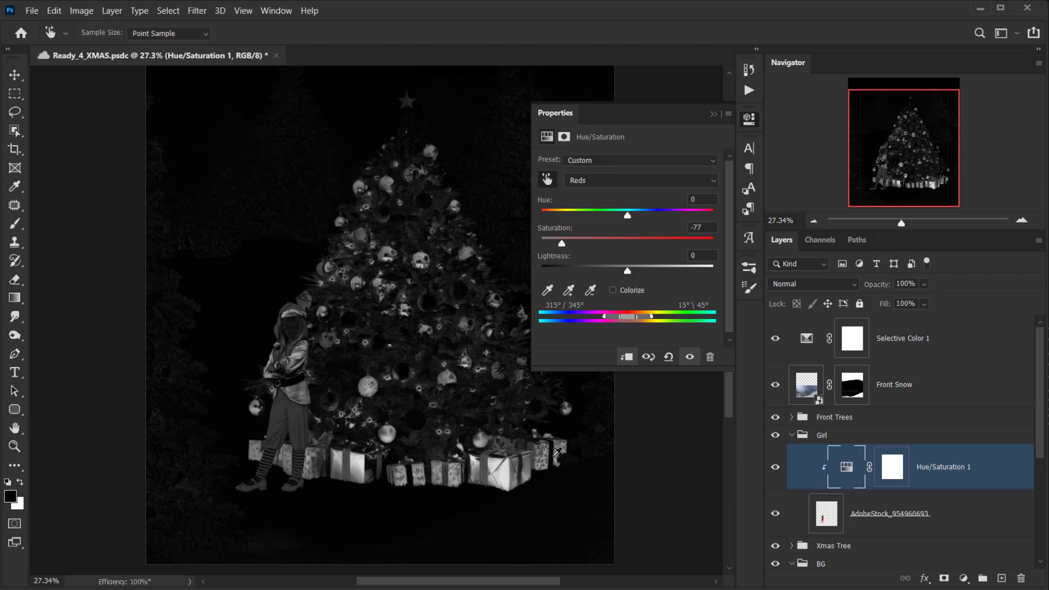
pyautogui.click(713, 113)
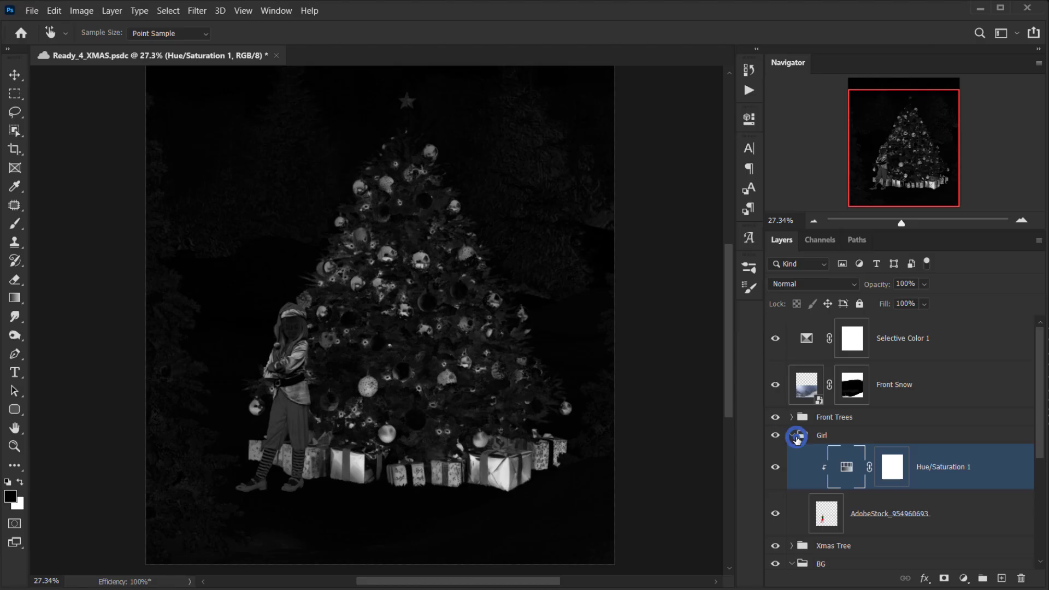
# Collapse the Girl and BG groups, expand the Xmas Tree group and select its tree layer.
pyautogui.click(798, 435)
pyautogui.click(790, 434)
pyautogui.click(791, 452)
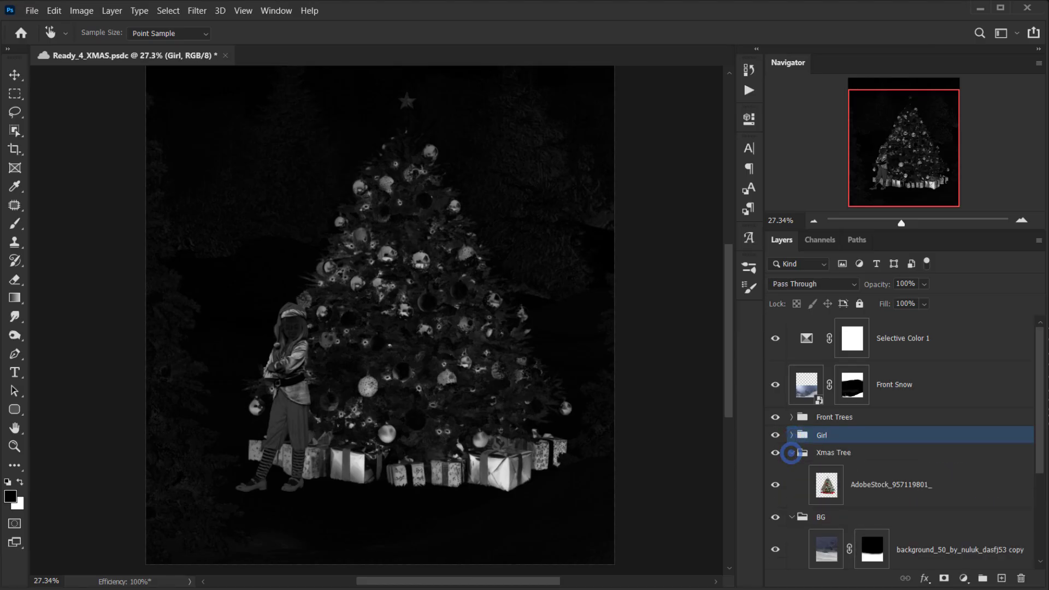
pyautogui.click(923, 481)
pyautogui.press('b')
pyautogui.click(792, 518)
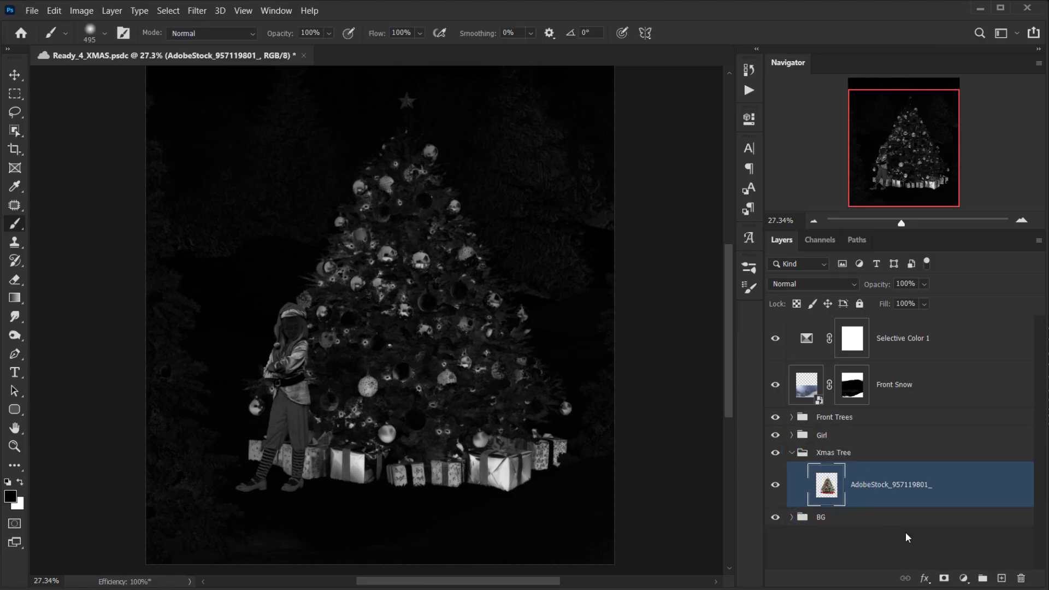
# Add a Hue/Saturation adjustment above the tree layer and clip it to that layer.
pyautogui.click(965, 578)
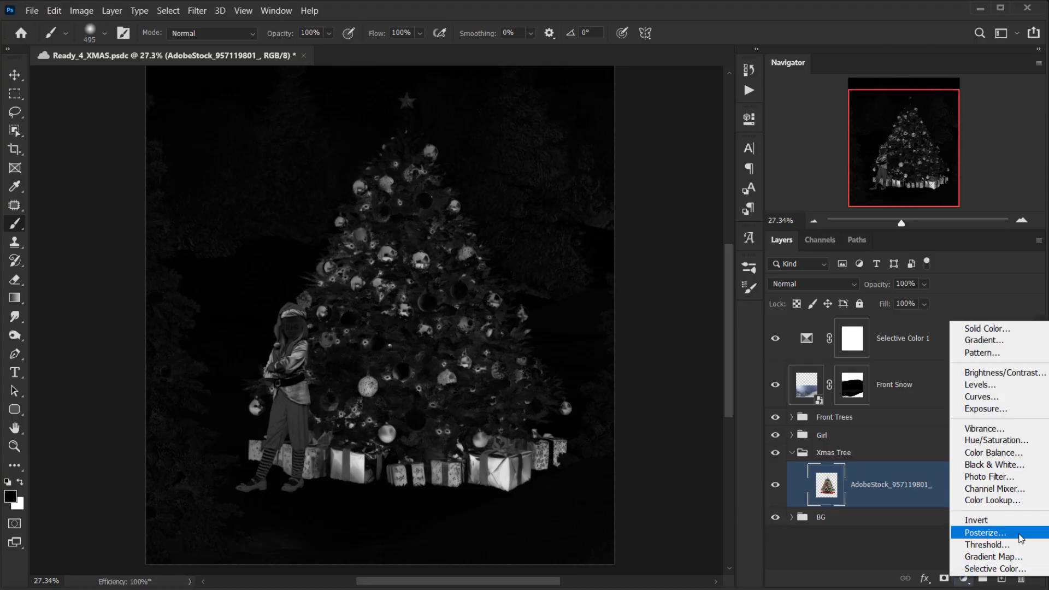
pyautogui.click(991, 440)
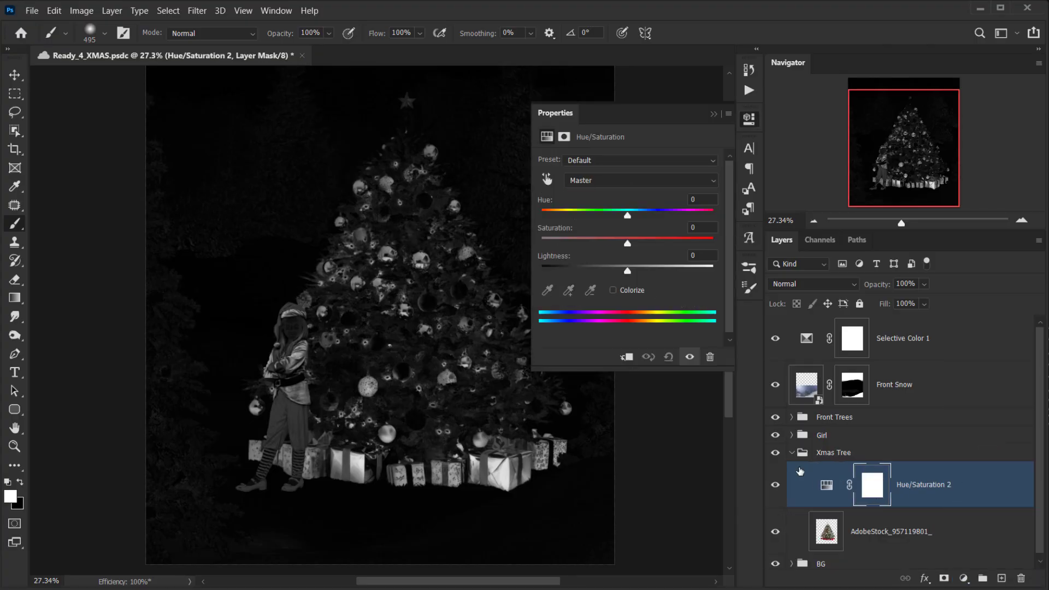
pyautogui.click(624, 357)
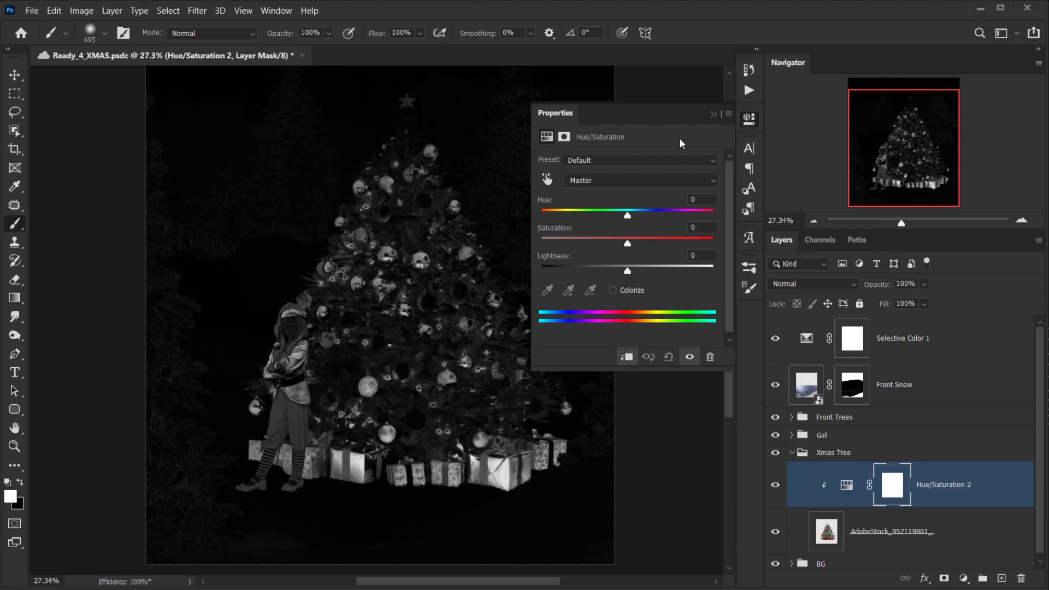
# Sample a red gift with the targeted adjustment tool and lower the tree layer's Reds saturation to -73.
pyautogui.click(545, 180)
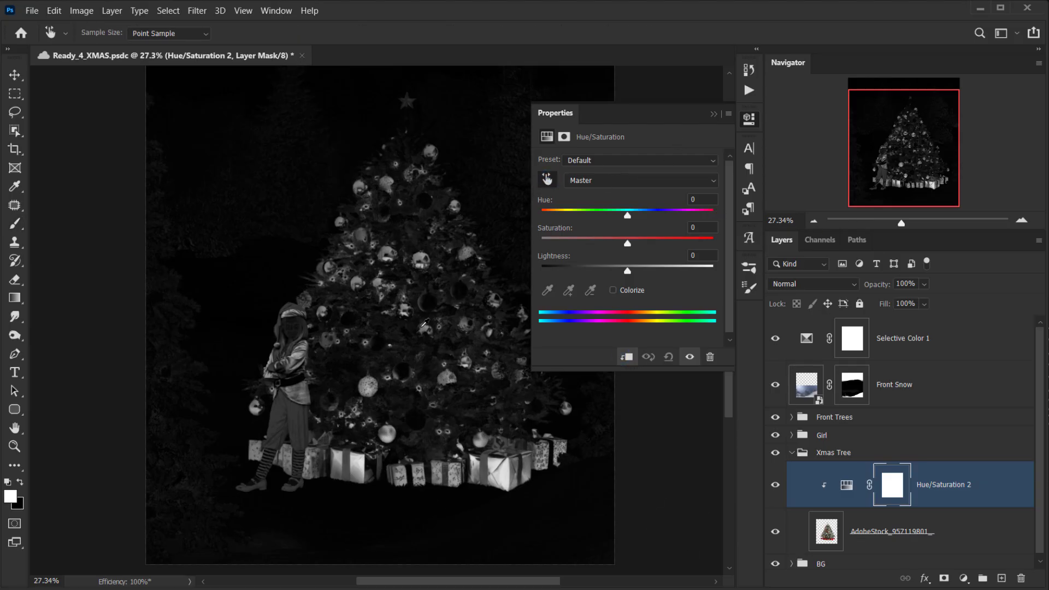
pyautogui.moveTo(363, 458); pyautogui.dragTo(307, 460)
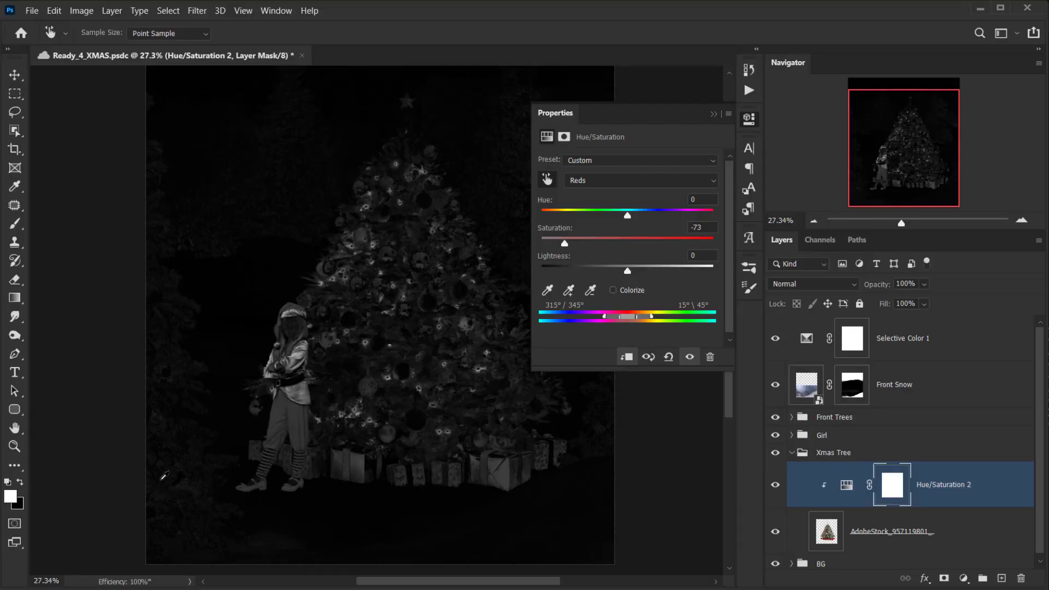
pyautogui.click(718, 113)
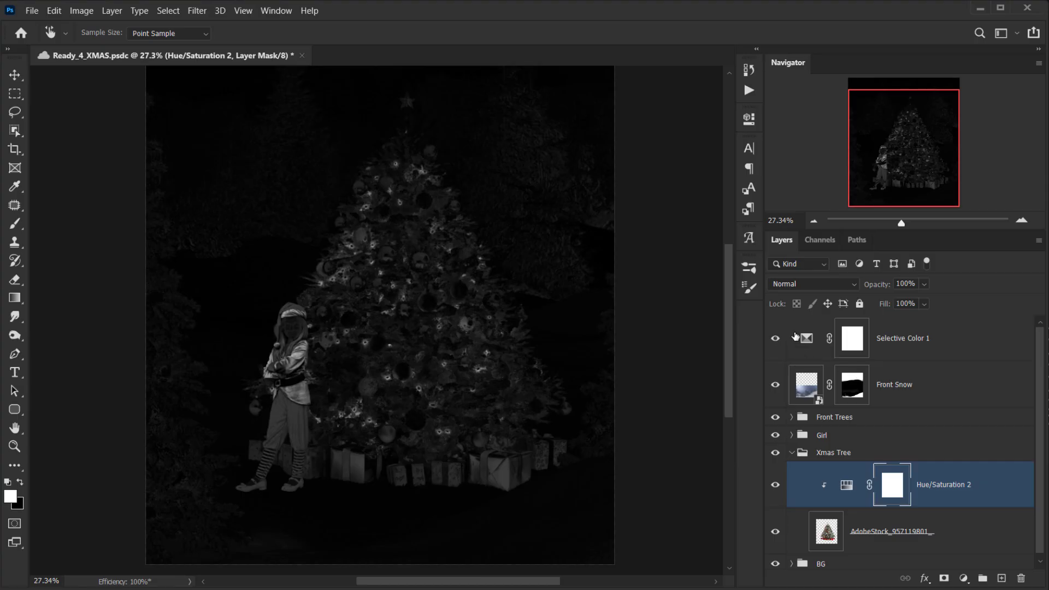
# Hide the Selective Color map to view the whole composite in colour.
pyautogui.click(775, 339)
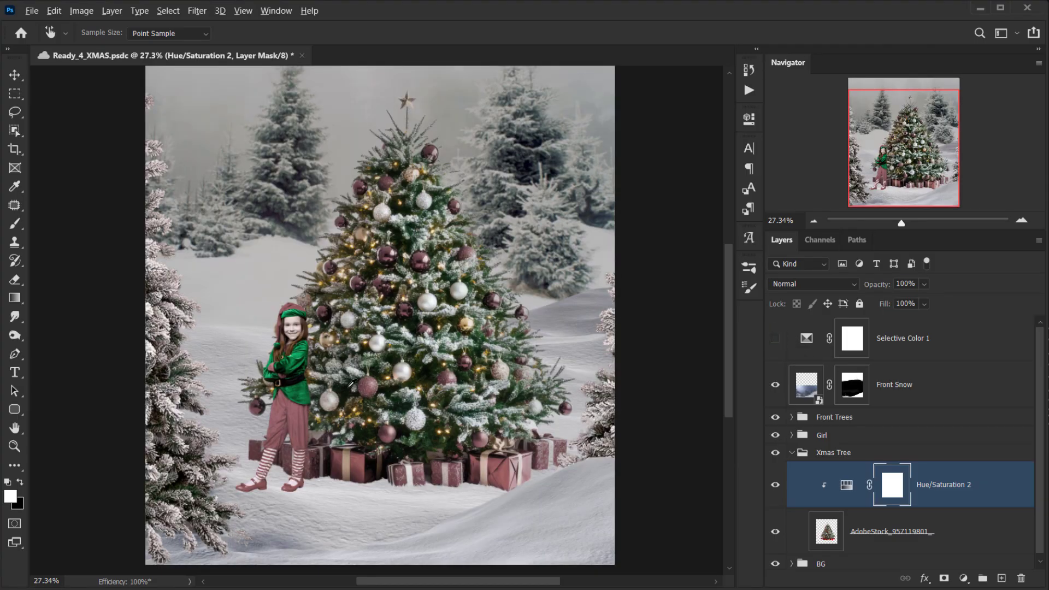
pyautogui.scroll(-3, 352, 384)
pyautogui.scroll(3, 365, 386)
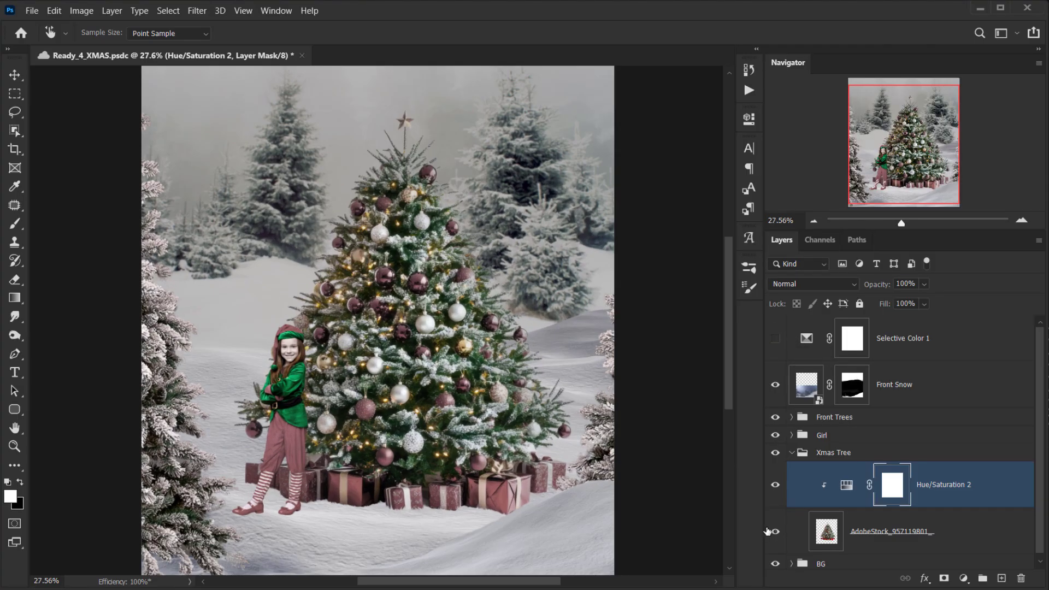
# Switch the tree's Hue/Saturation adjustment off and on several times to compare the reds on ornaments and gifts.
pyautogui.click(772, 485)
pyautogui.click(772, 486)
pyautogui.click(772, 485)
pyautogui.click(772, 488)
pyautogui.click(772, 488)
pyautogui.click(773, 489)
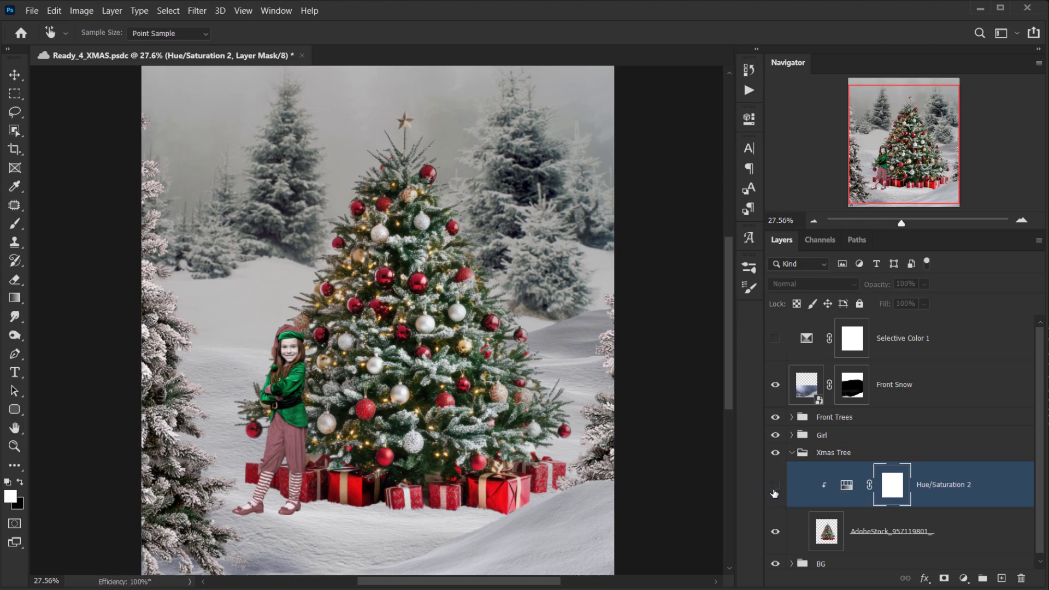
pyautogui.click(774, 490)
# Set the opacity of the tree's Hue/Saturation adjustment to 73%.
pyautogui.click(996, 476)
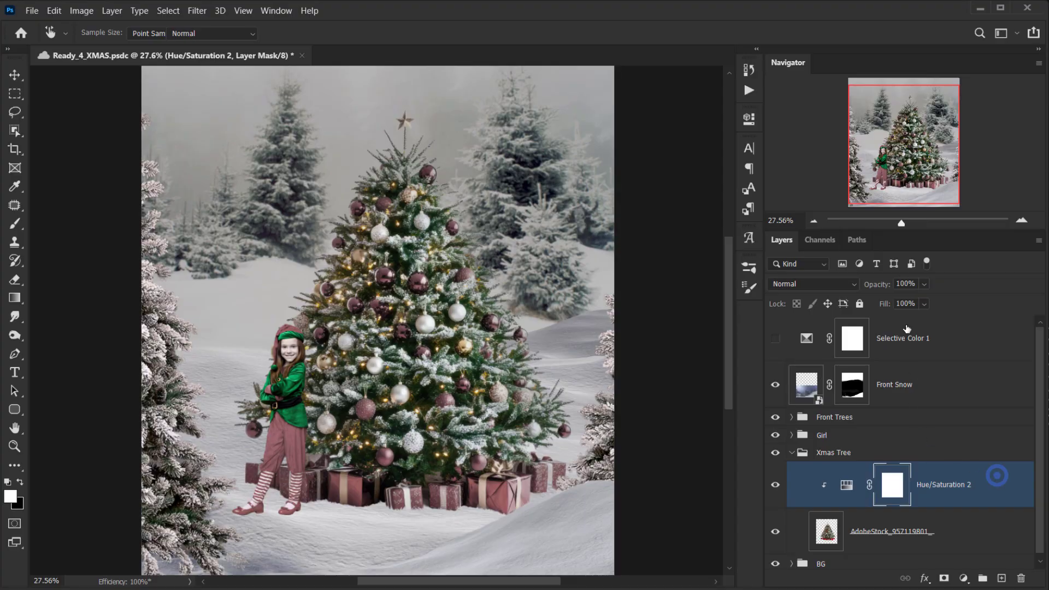
pyautogui.moveTo(881, 287); pyautogui.dragTo(856, 286)
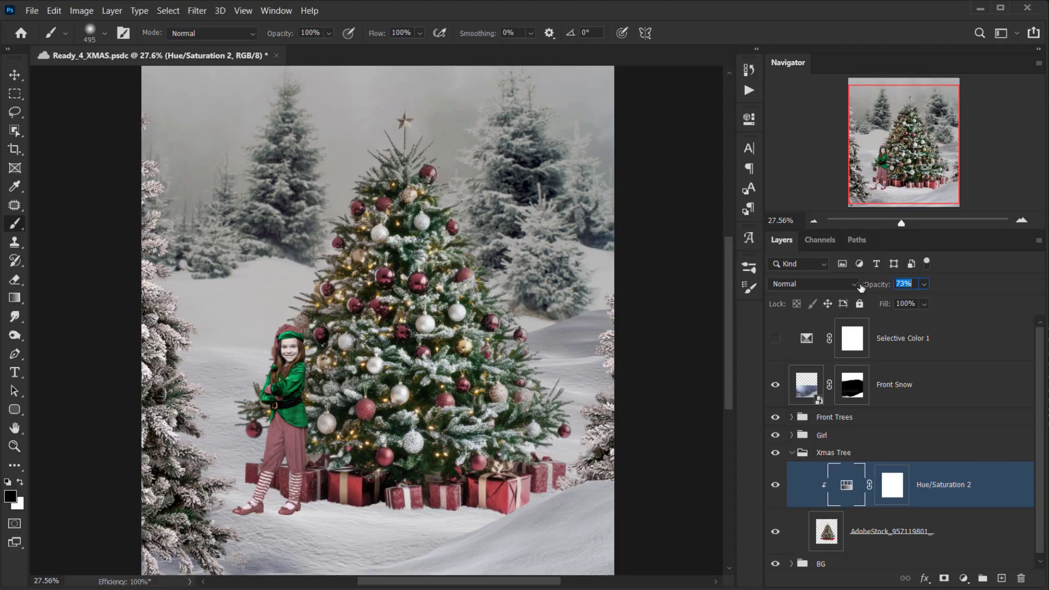
pyautogui.press('Return')
# Reduce the opacity of the Hue/Saturation adjustment clipped to the girl, with the Xmas Tree and Girl groups collapsed.
pyautogui.click(793, 452)
pyautogui.click(791, 434)
pyautogui.click(891, 466)
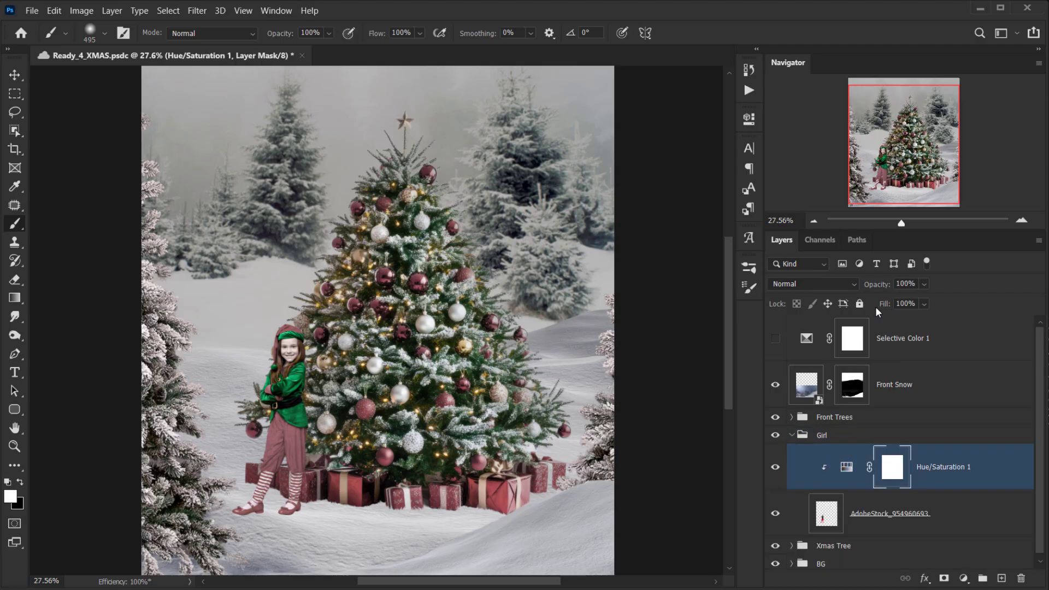
pyautogui.moveTo(884, 288); pyautogui.dragTo(868, 288)
pyautogui.click(791, 435)
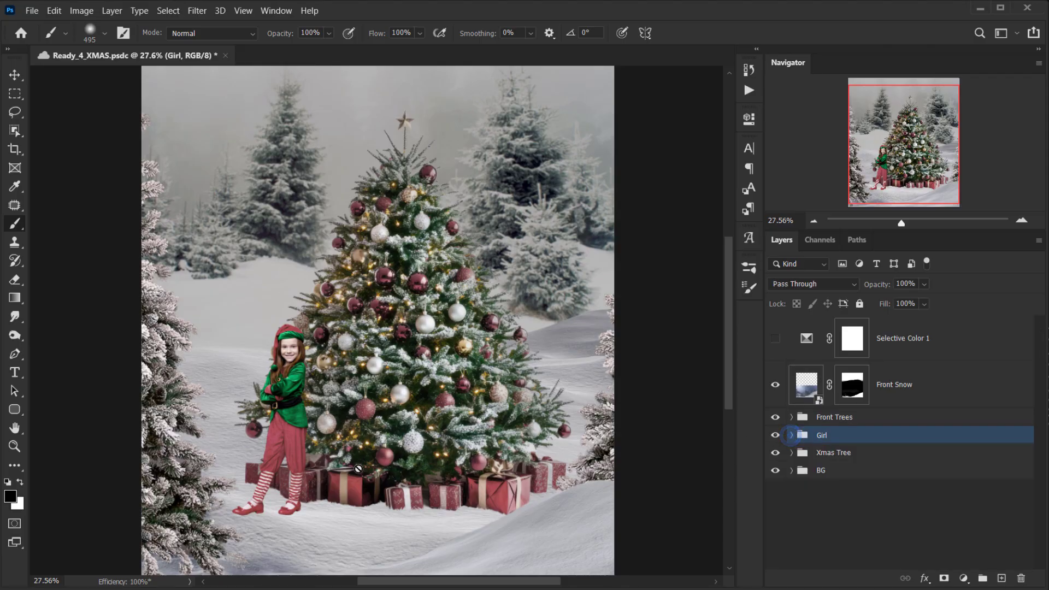
# Add a Color Lookup adjustment above the Front Snow layer and load the Moonlight.3DL look.
pyautogui.press('x')
pyautogui.scroll(-1, 361, 466)
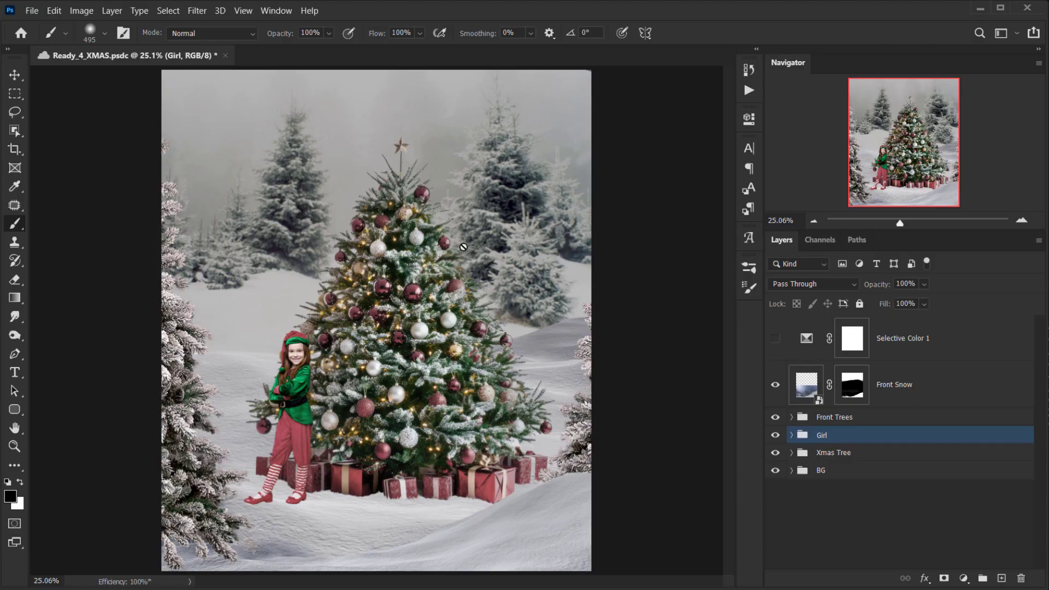
pyautogui.click(948, 388)
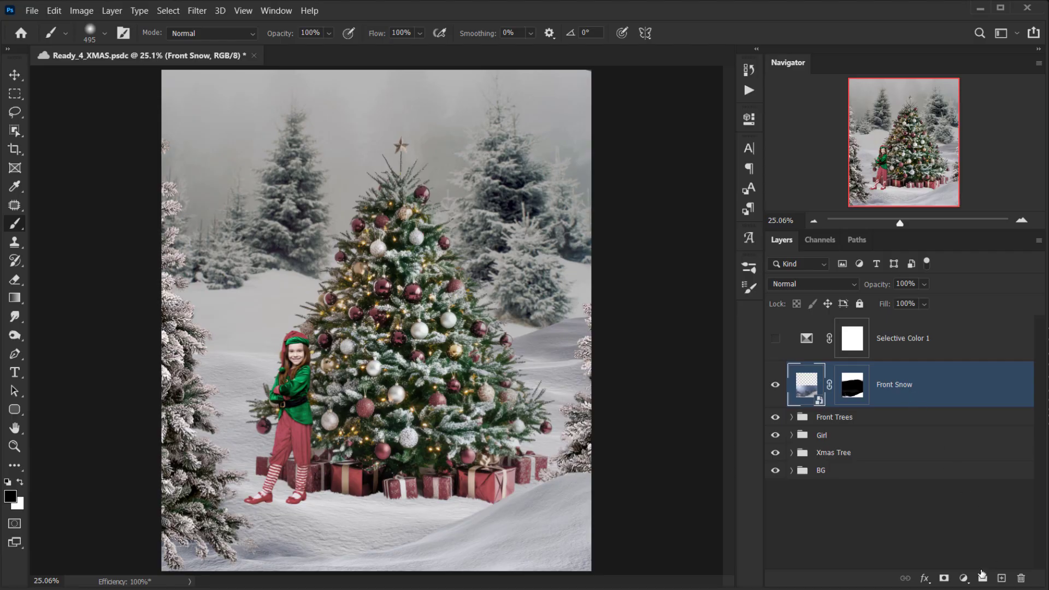
pyautogui.click(963, 579)
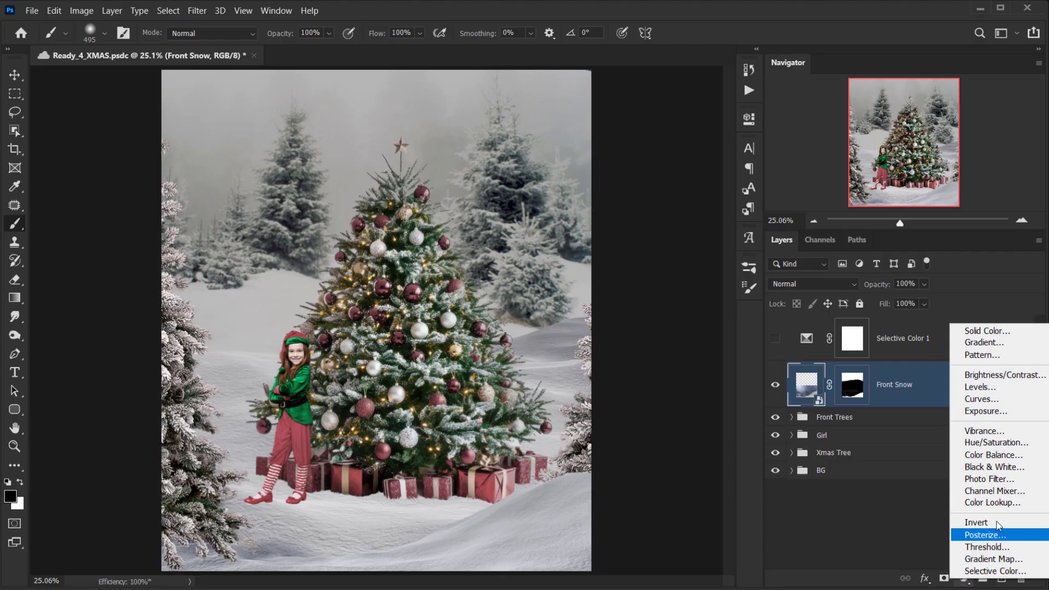
pyautogui.click(992, 501)
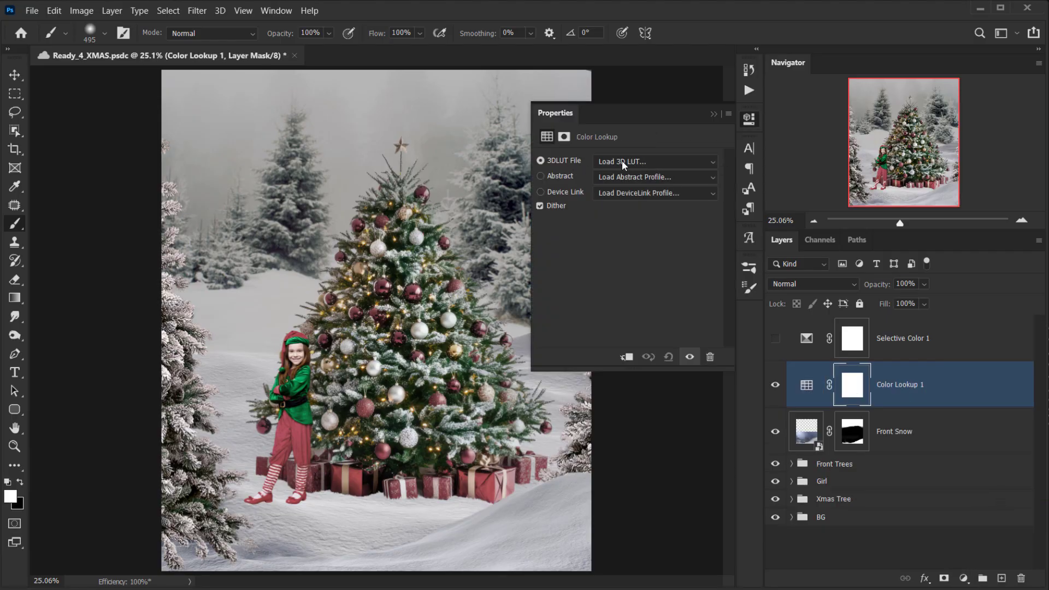
pyautogui.click(621, 159)
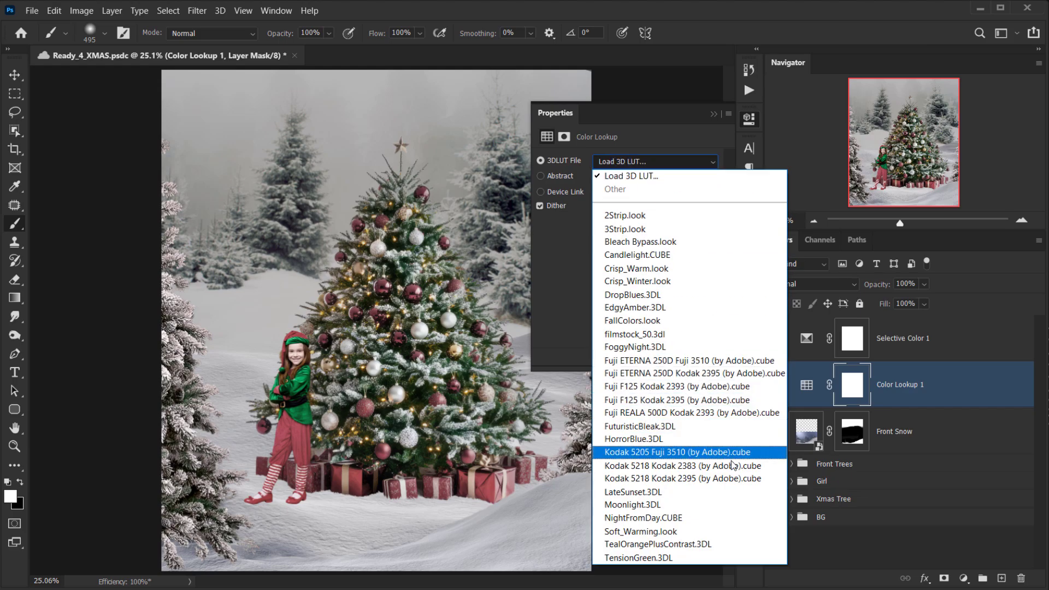
pyautogui.click(663, 507)
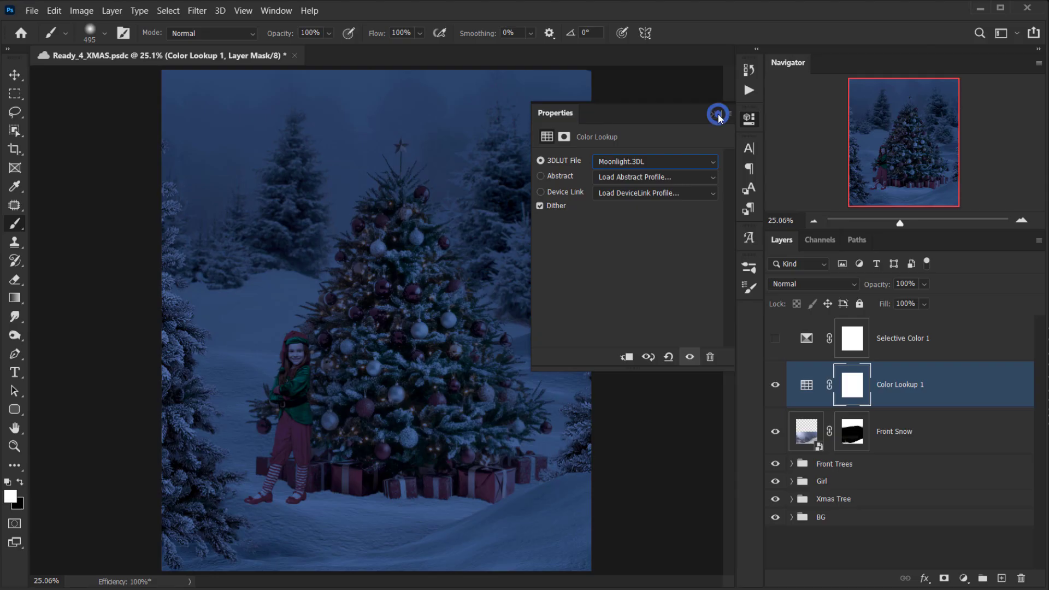
pyautogui.click(713, 113)
# Add a Levels adjustment above the Color Lookup with input white at 236 and output white at 174.
pyautogui.scroll(-2, 435, 391)
pyautogui.scroll(2, 438, 392)
pyautogui.scroll(1, 437, 393)
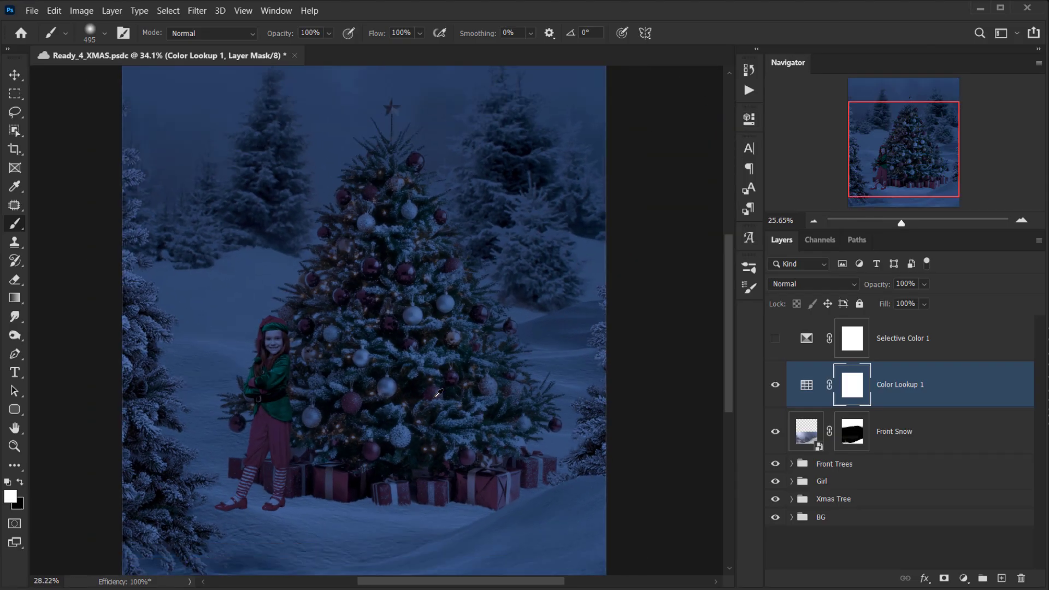
pyautogui.scroll(-2, 461, 377)
pyautogui.click(945, 377)
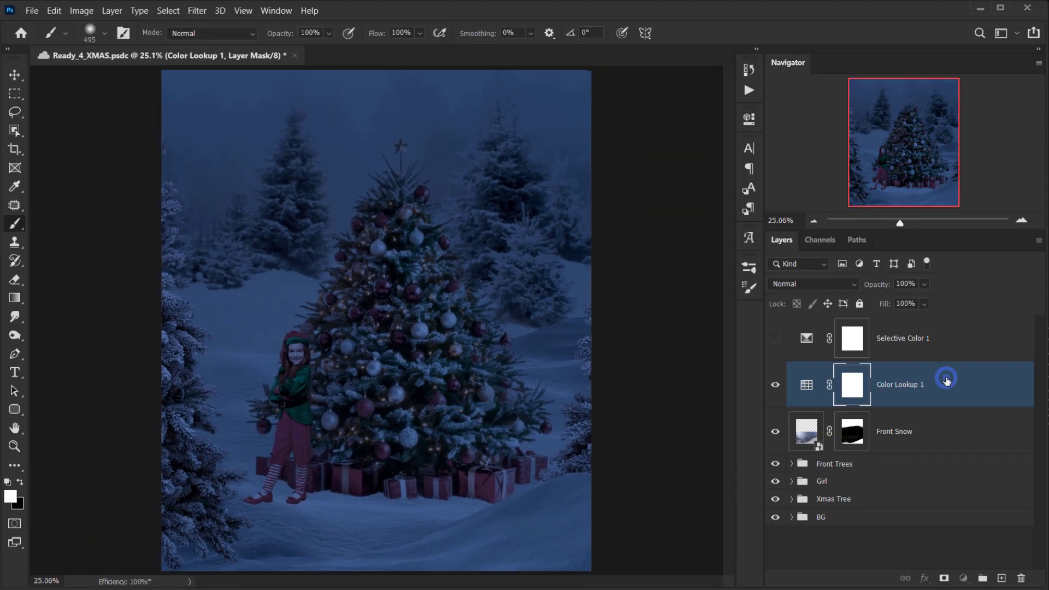
pyautogui.click(964, 578)
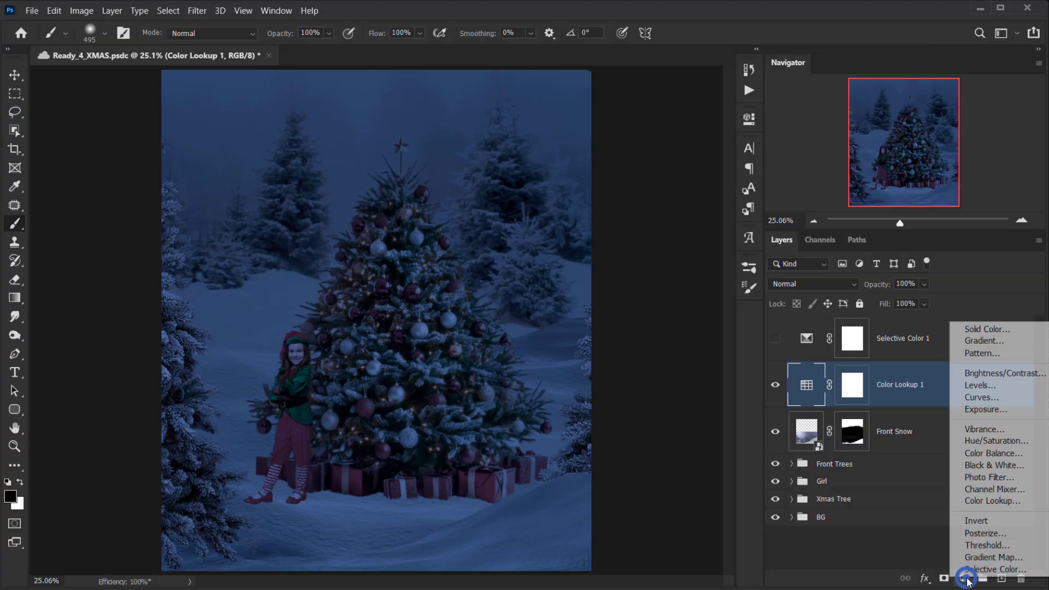
pyautogui.click(983, 385)
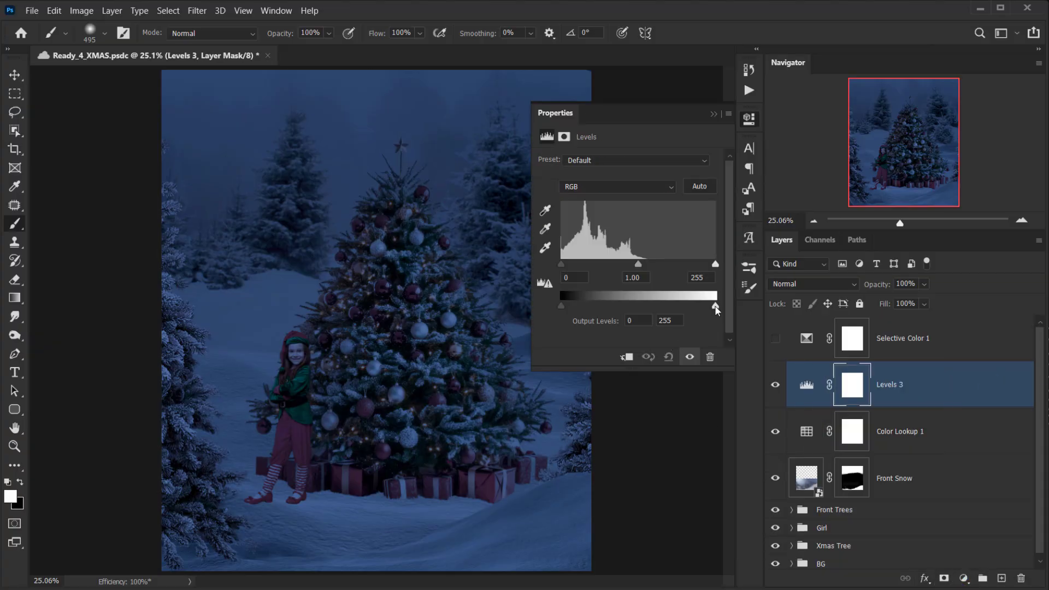
pyautogui.moveTo(715, 307)
pyautogui.mouseDown()
pyautogui.moveTo(685, 307)
pyautogui.moveTo(697, 306)
pyautogui.mouseUp()
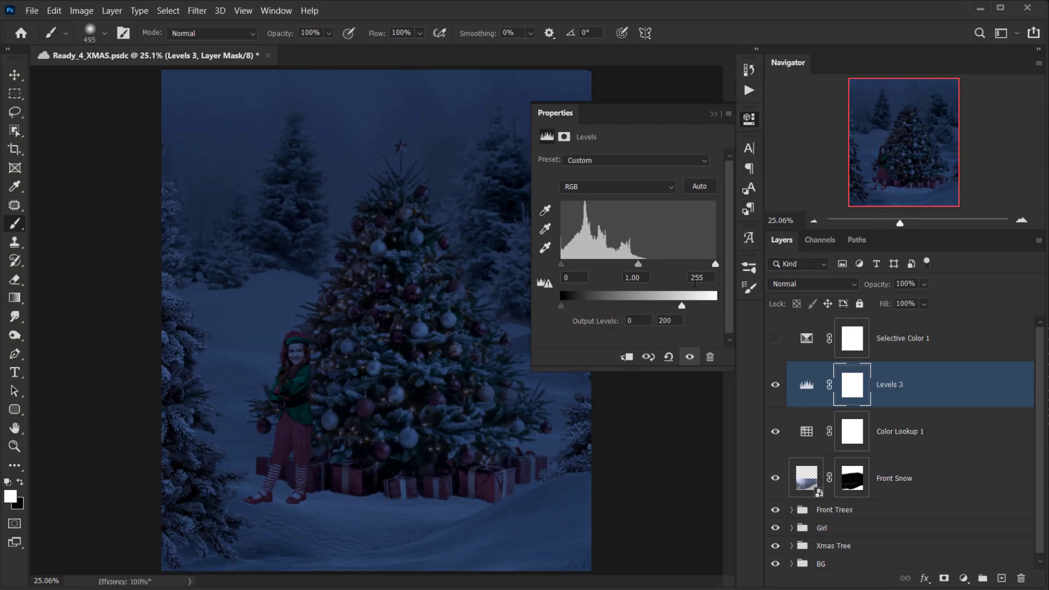
pyautogui.moveTo(715, 263); pyautogui.dragTo(704, 265)
pyautogui.moveTo(681, 309); pyautogui.dragTo(666, 305)
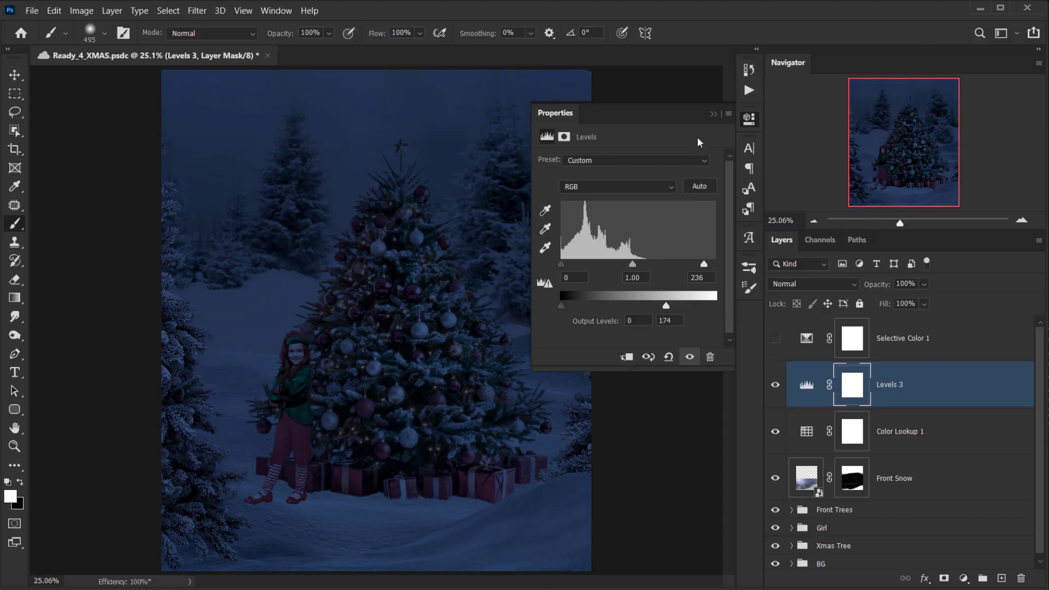
# Compare the image with and without the new Levels adjustment and set its opacity to 81%.
pyautogui.click(717, 113)
pyautogui.scroll(-4, 353, 323)
pyautogui.scroll(5, 398, 338)
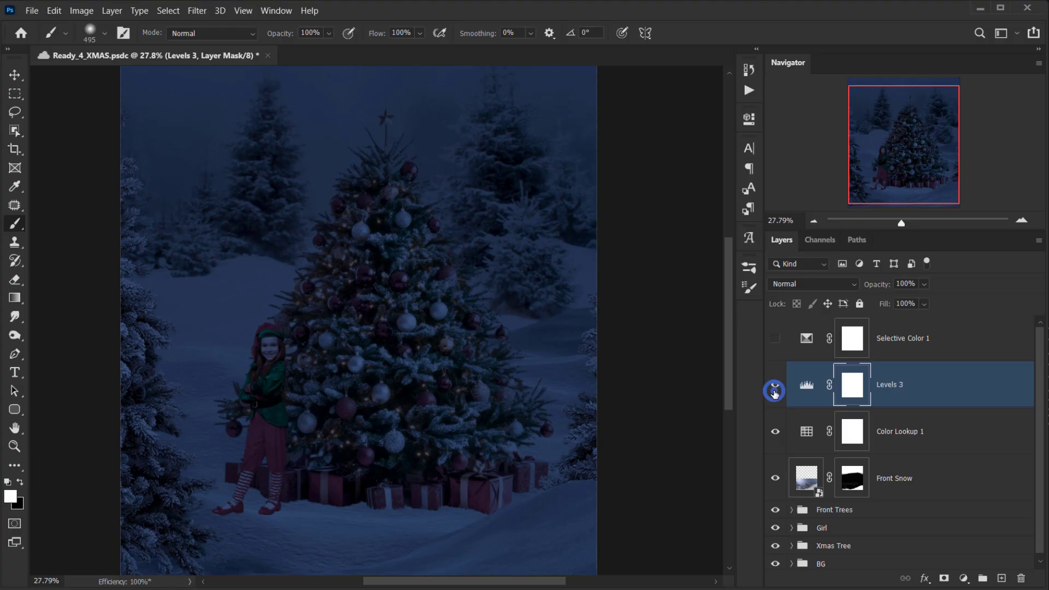
pyautogui.click(774, 388)
pyautogui.click(775, 388)
pyautogui.moveTo(880, 284); pyautogui.dragTo(868, 284)
# Add a Hue/Saturation adjustment above the Levels layer and strongly reduce the saturation of its Blues.
pyautogui.doubleClick(907, 402)
pyautogui.click(963, 578)
pyautogui.click(994, 441)
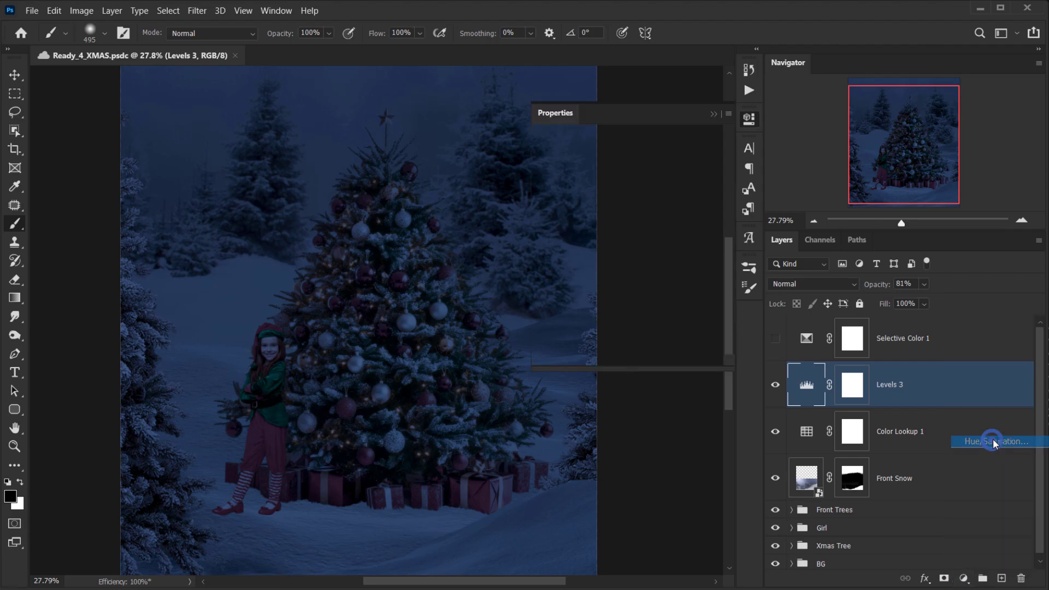
pyautogui.click(628, 242)
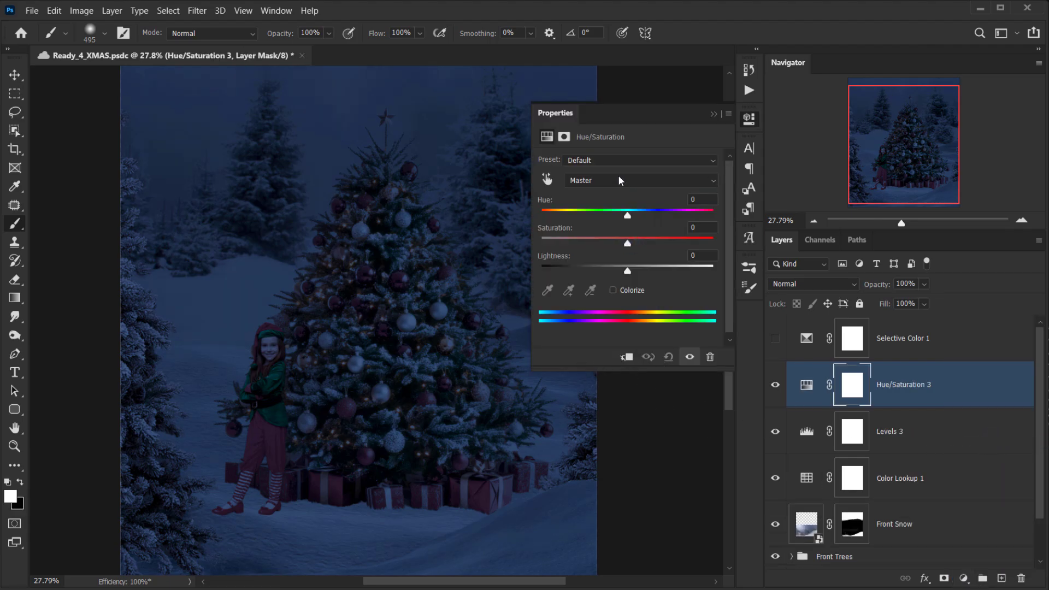
pyautogui.click(620, 180)
pyautogui.click(595, 255)
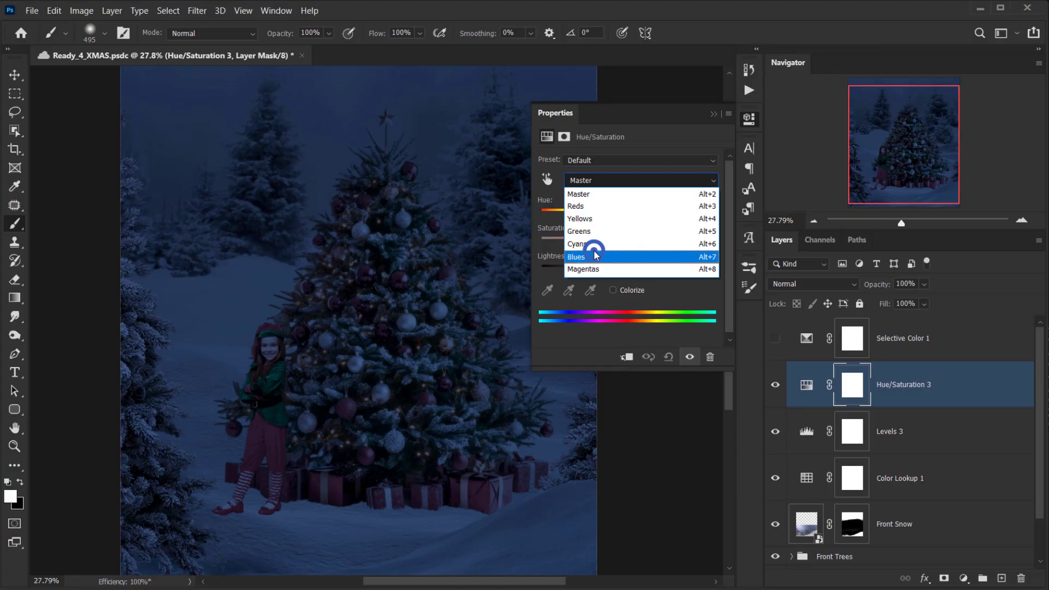
pyautogui.moveTo(627, 244); pyautogui.dragTo(619, 245)
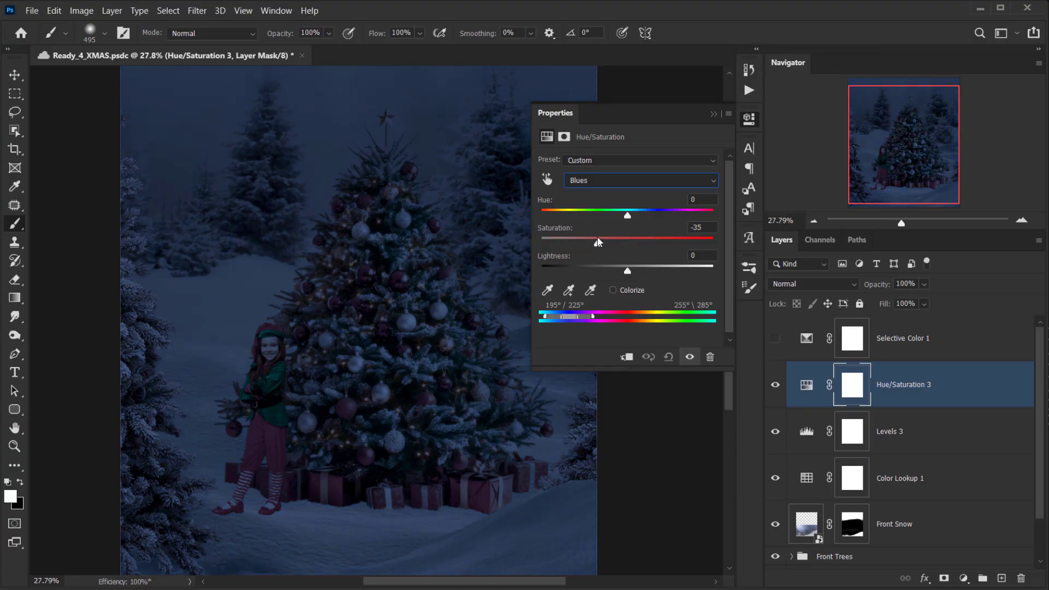
pyautogui.moveTo(597, 237); pyautogui.dragTo(584, 240)
pyautogui.click(714, 114)
# Group the Hue/Saturation, Levels and Color Lookup adjustments above Front Snow and name the group Night Filter.
pyautogui.scroll(-4, 292, 363)
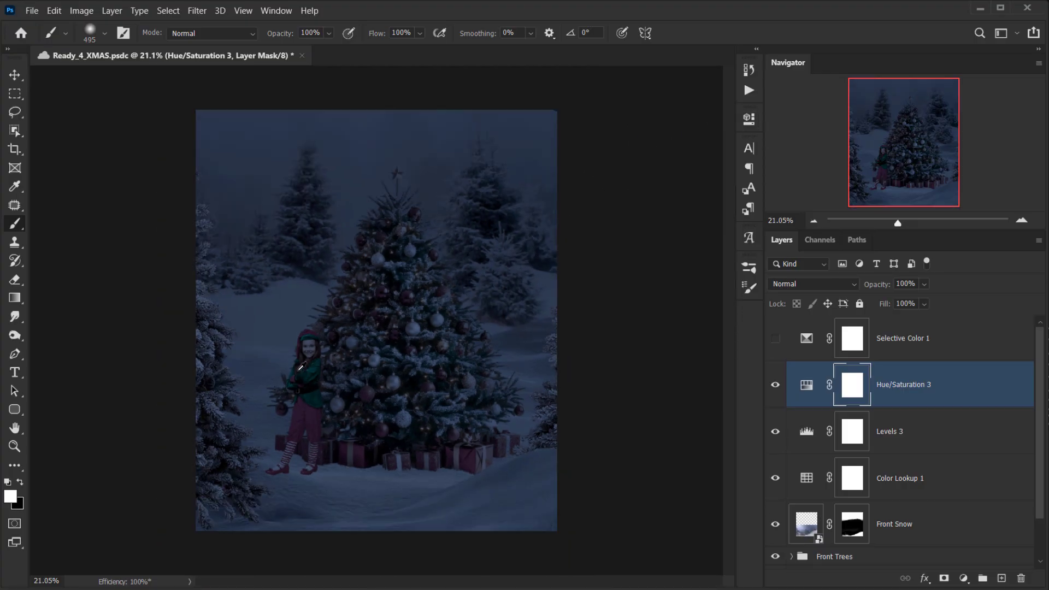
pyautogui.click(948, 395)
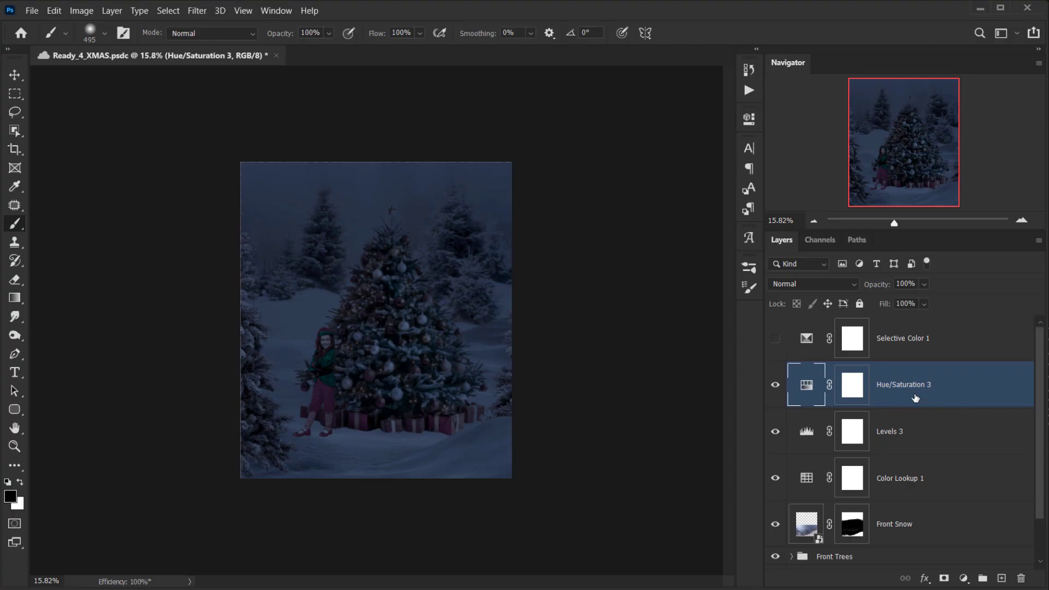
pyautogui.keyDown('ctrl'); pyautogui.click(937, 489); pyautogui.keyUp('ctrl')
pyautogui.keyDown('ctrl'); pyautogui.click(928, 442); pyautogui.keyUp('ctrl')
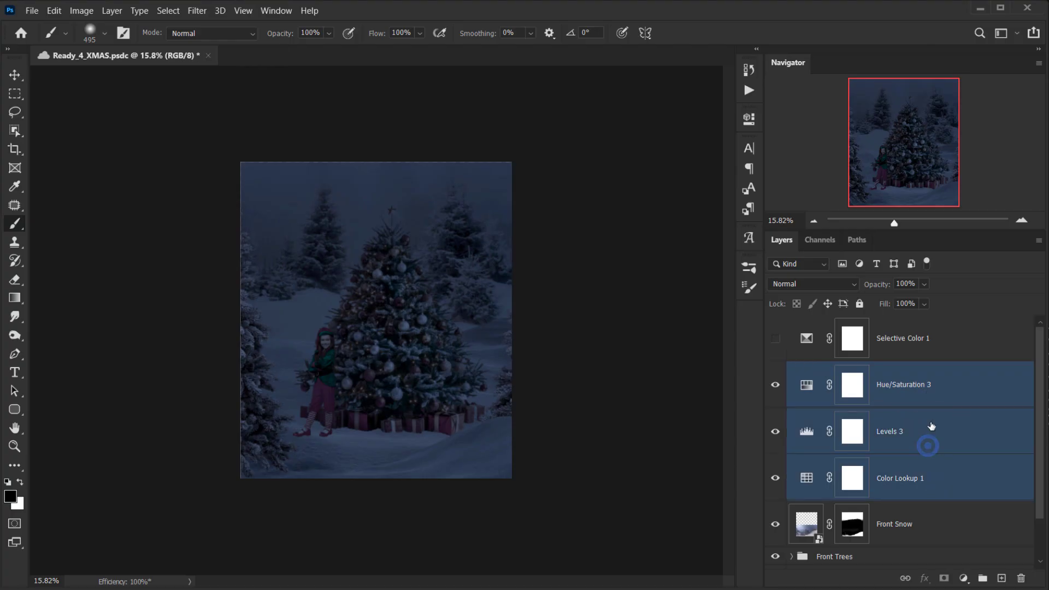
pyautogui.hotkey('ctrl', 'g')
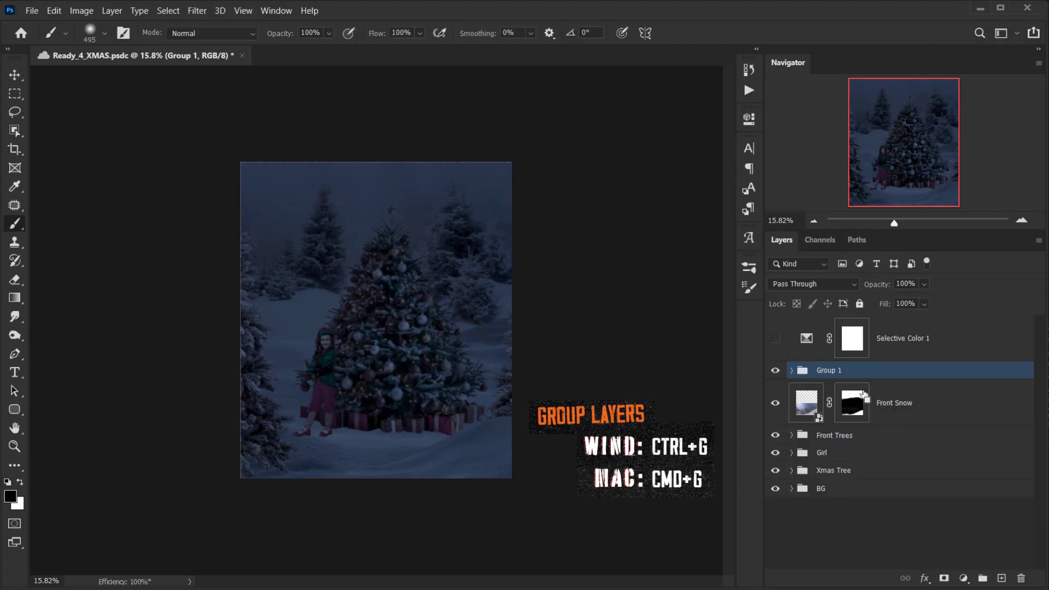
pyautogui.click(834, 371)
pyautogui.doubleClick(834, 371)
pyautogui.write('Night Filter')
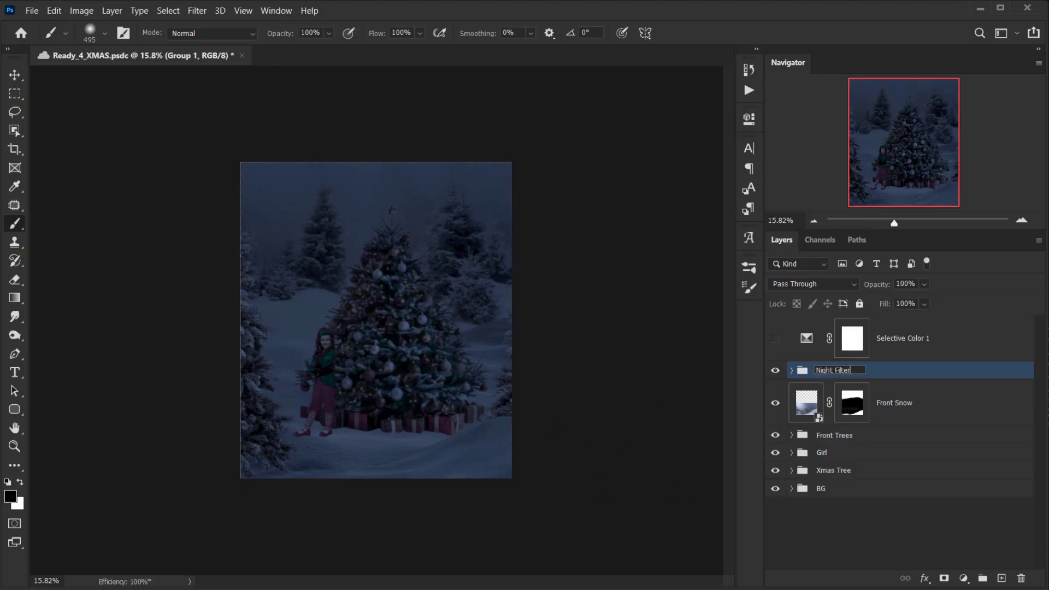
pyautogui.press('Return')
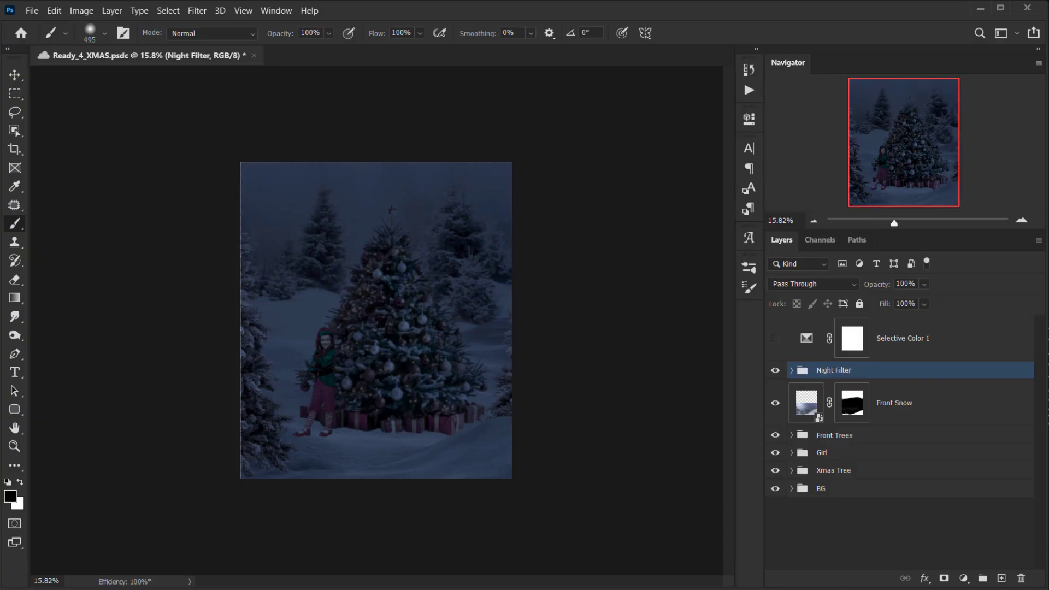
# Switch the Night Filter group off and on to compare the day and night versions of the composite.
pyautogui.click(775, 370)
pyautogui.click(774, 371)
pyautogui.click(775, 371)
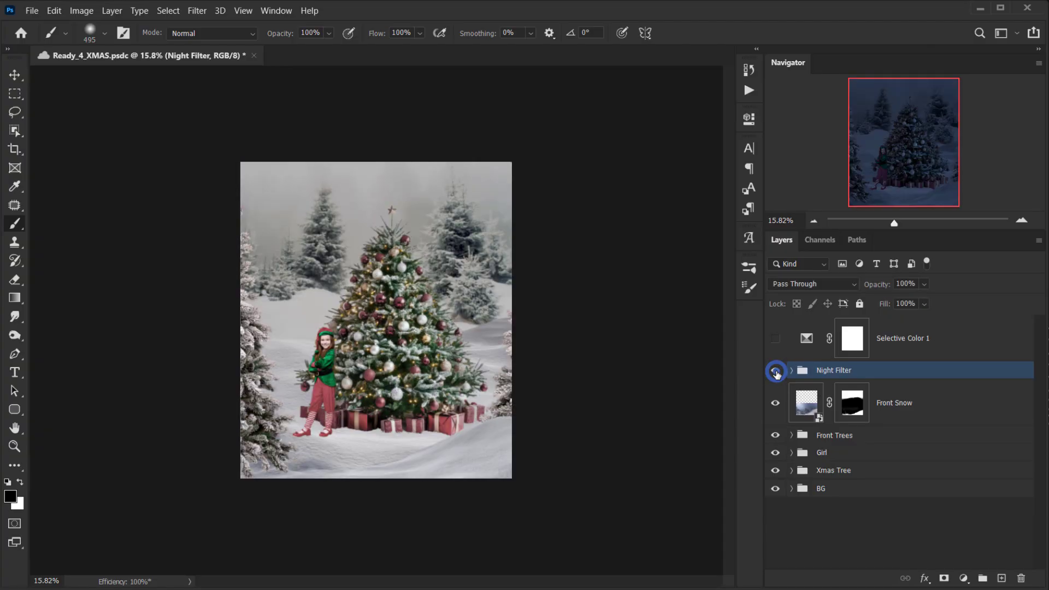
# Move the Girl group slightly down and to the left beside the Christmas tree.
pyautogui.scroll(5, 427, 306)
pyautogui.moveTo(374, 336); pyautogui.dragTo(450, 208)
pyautogui.scroll(-4, 449, 208)
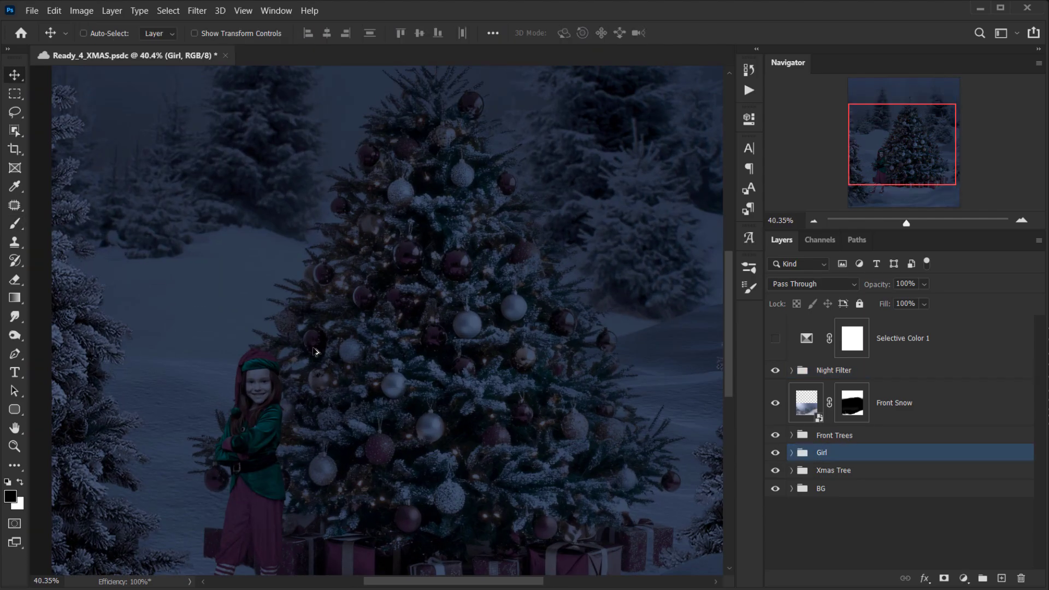
pyautogui.scroll(-3, 385, 250)
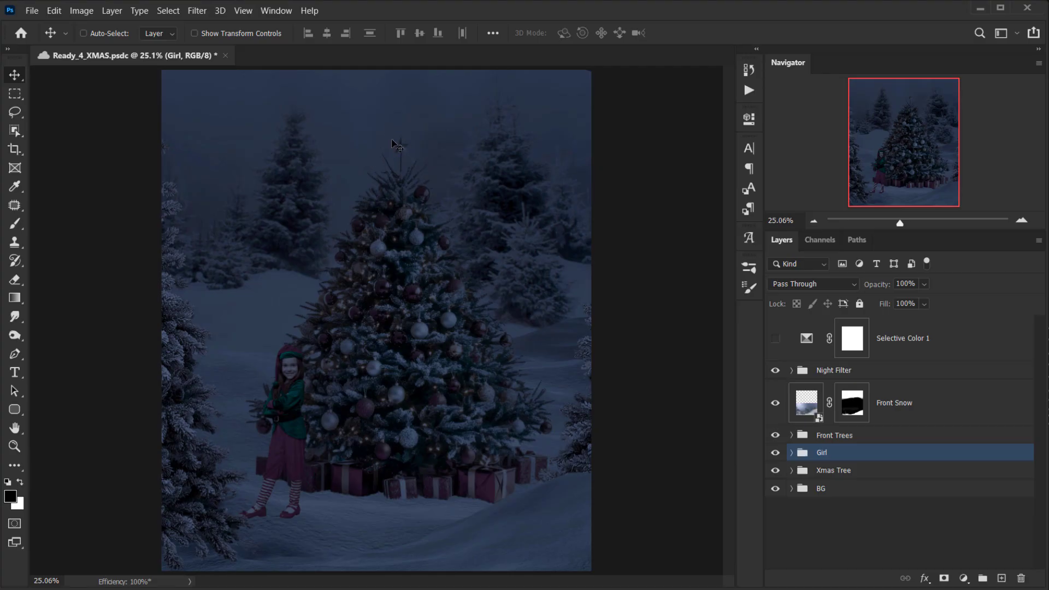
pyautogui.scroll(3, 382, 267)
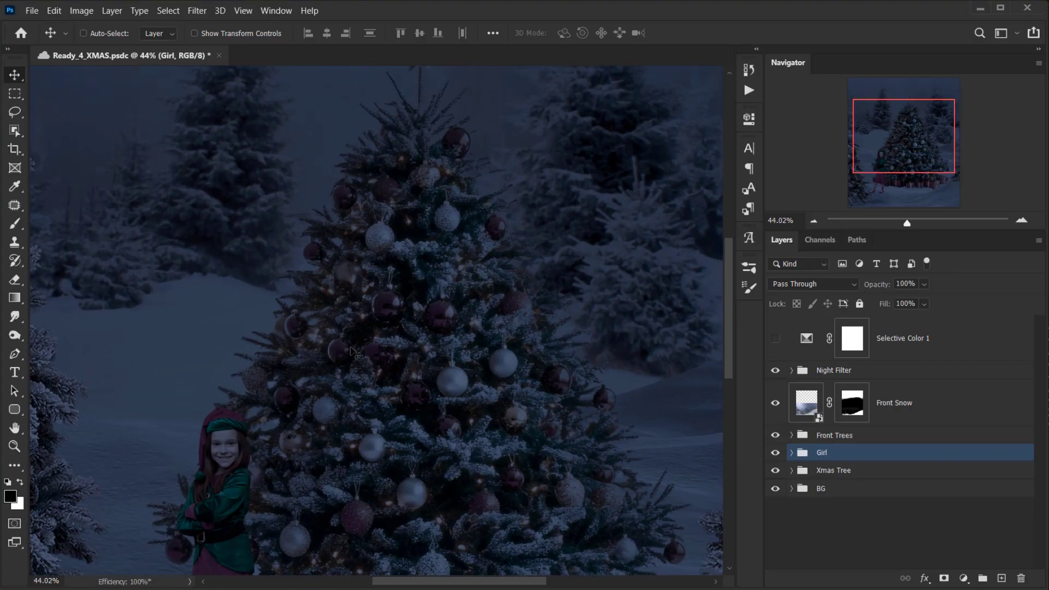
pyautogui.scroll(-1, 473, 383)
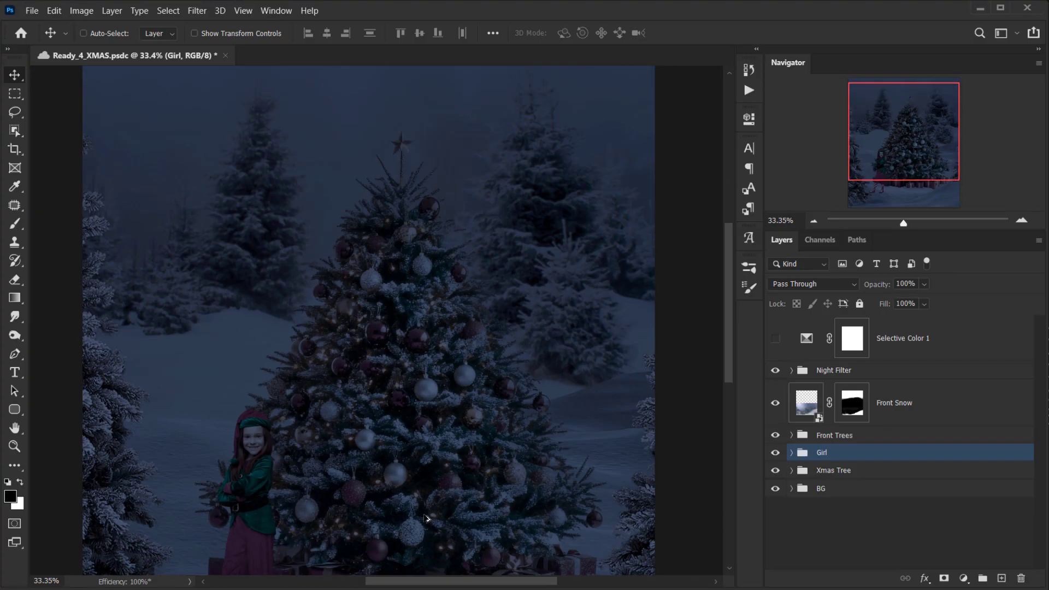
pyautogui.scroll(4, 427, 517)
pyautogui.scroll(-3, 327, 470)
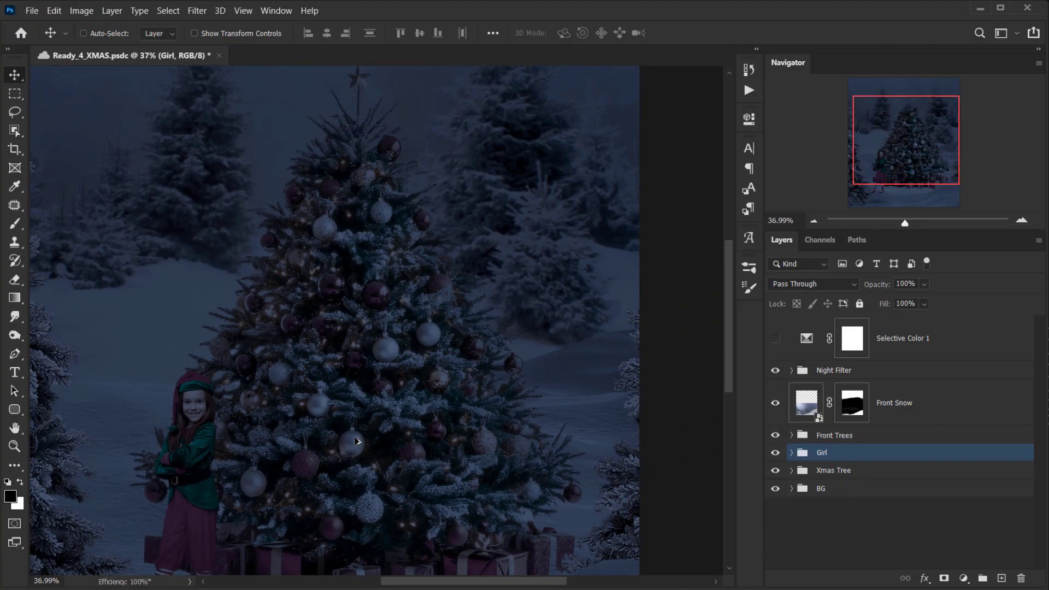
pyautogui.scroll(-1, 350, 402)
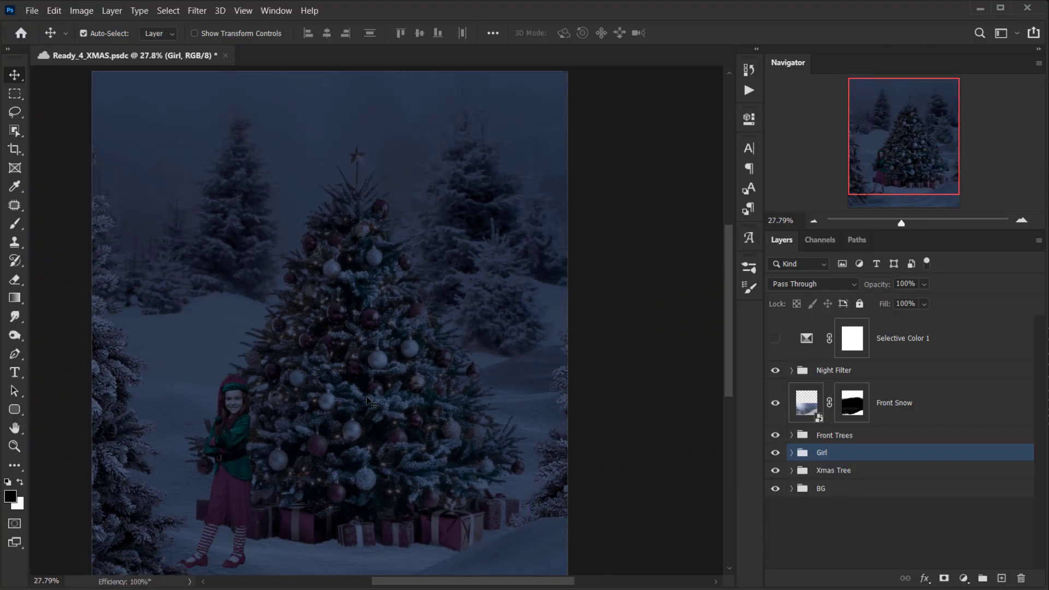
pyautogui.scroll(-1, 370, 401)
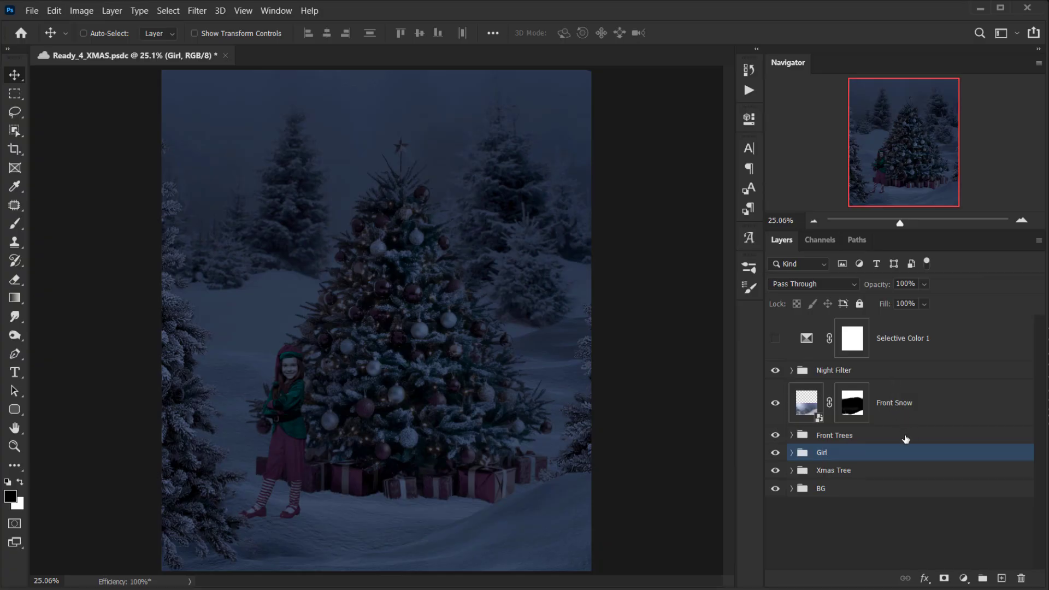
# Duplicate the Christmas tree image layer from the Xmas Tree group to directly above the Night Filter group and compare with and without it.
pyautogui.click(792, 470)
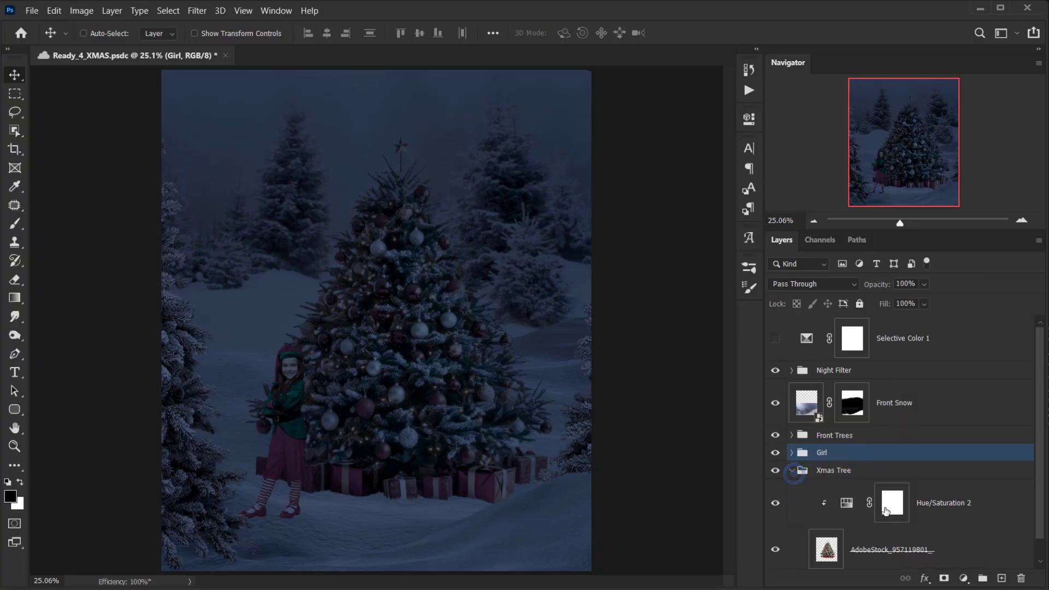
pyautogui.click(939, 544)
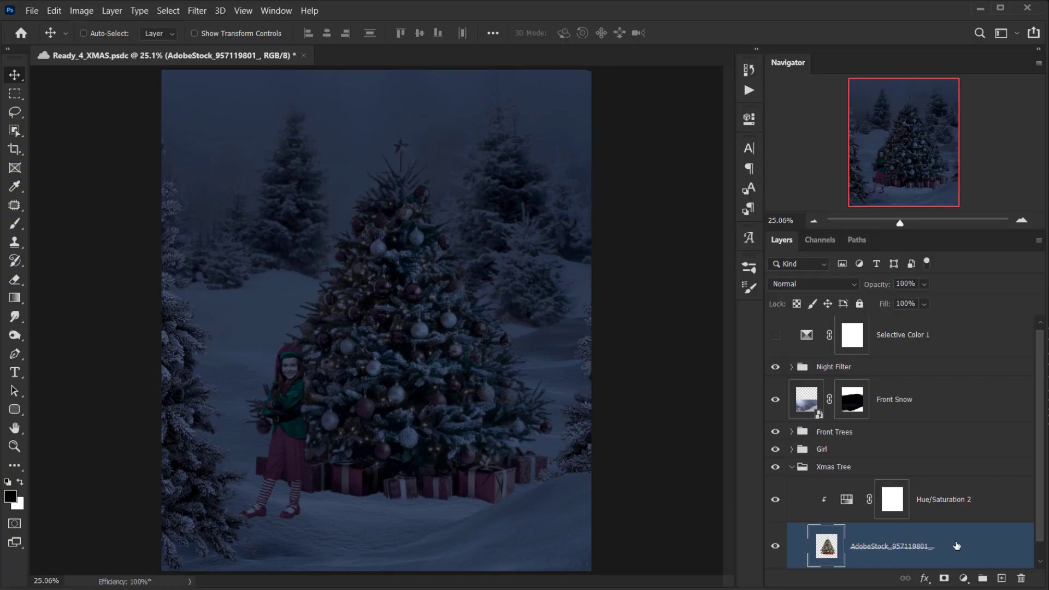
pyautogui.moveTo(957, 545); pyautogui.dragTo(880, 360)
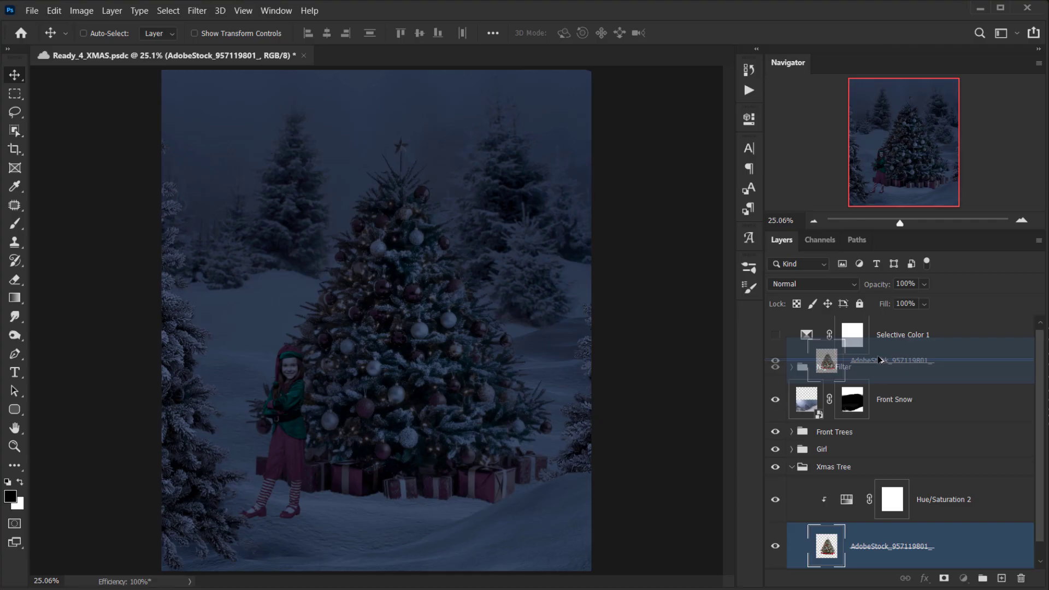
pyautogui.moveTo(879, 360); pyautogui.dragTo(880, 361)
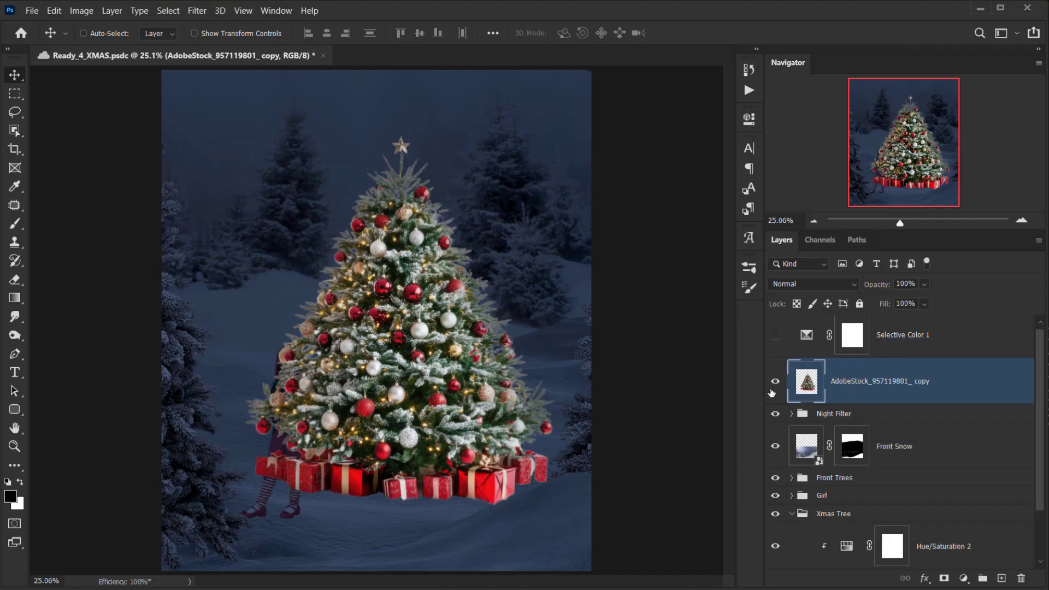
pyautogui.click(774, 381)
pyautogui.click(775, 381)
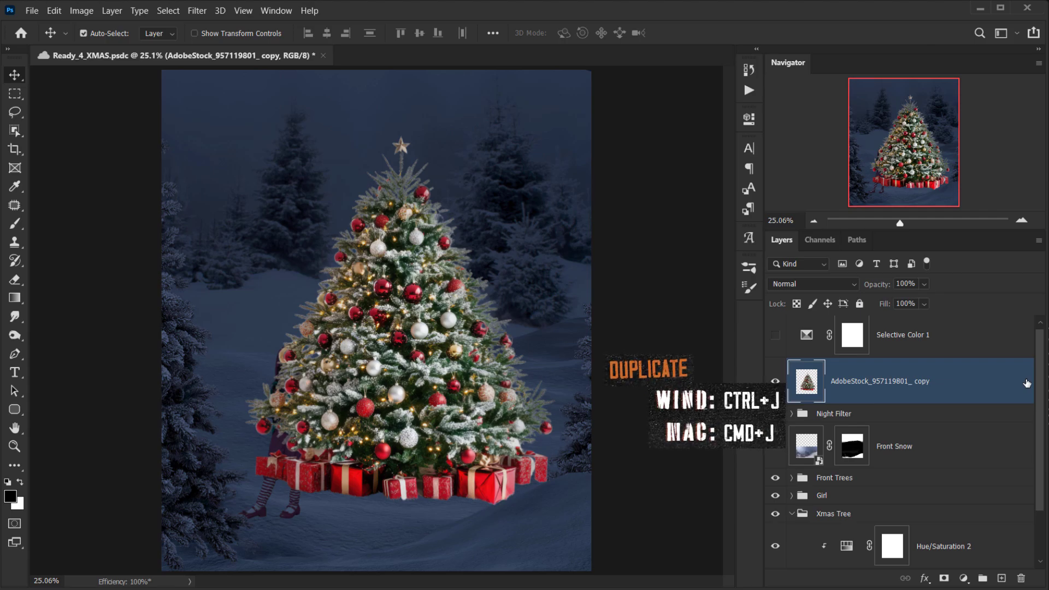
# Duplicate the bright tree copy, set the duplicate's blend mode to Linear Dodge (Add) and compare with and without it.
pyautogui.hotkey('ctrl', 'j')
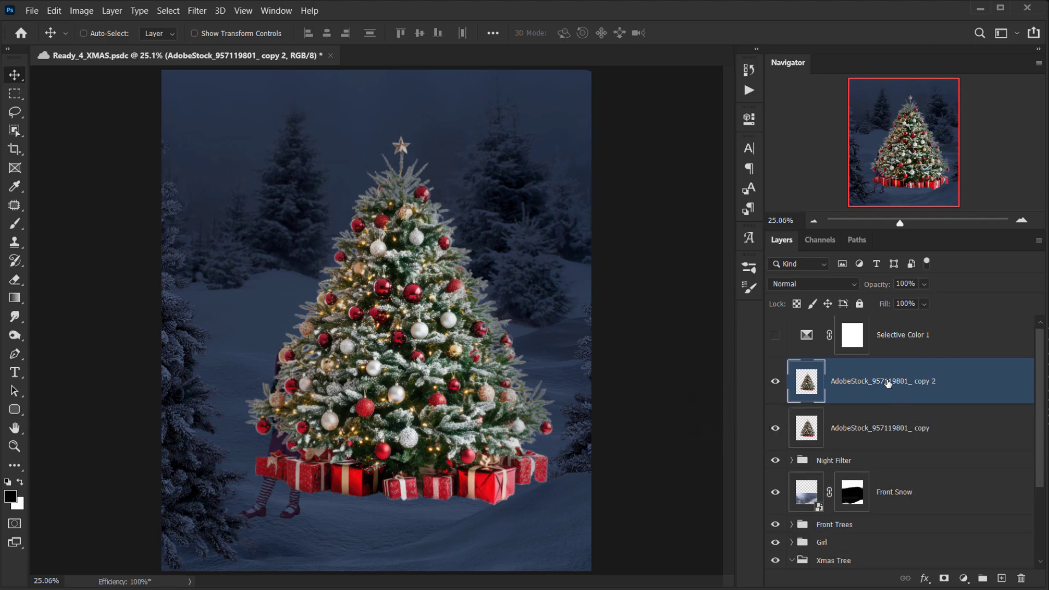
pyautogui.click(812, 284)
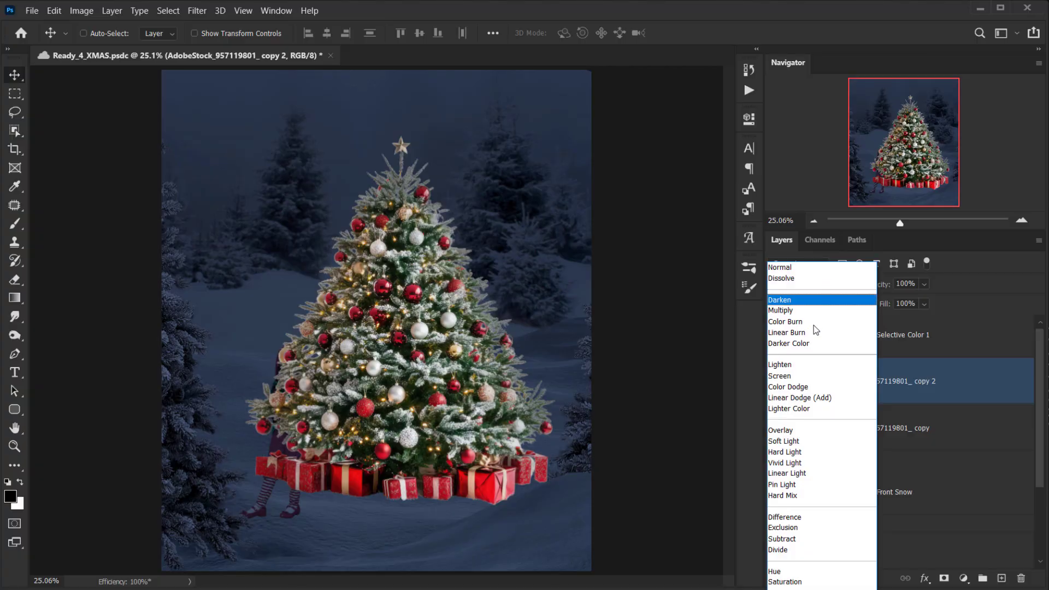
pyautogui.click(789, 399)
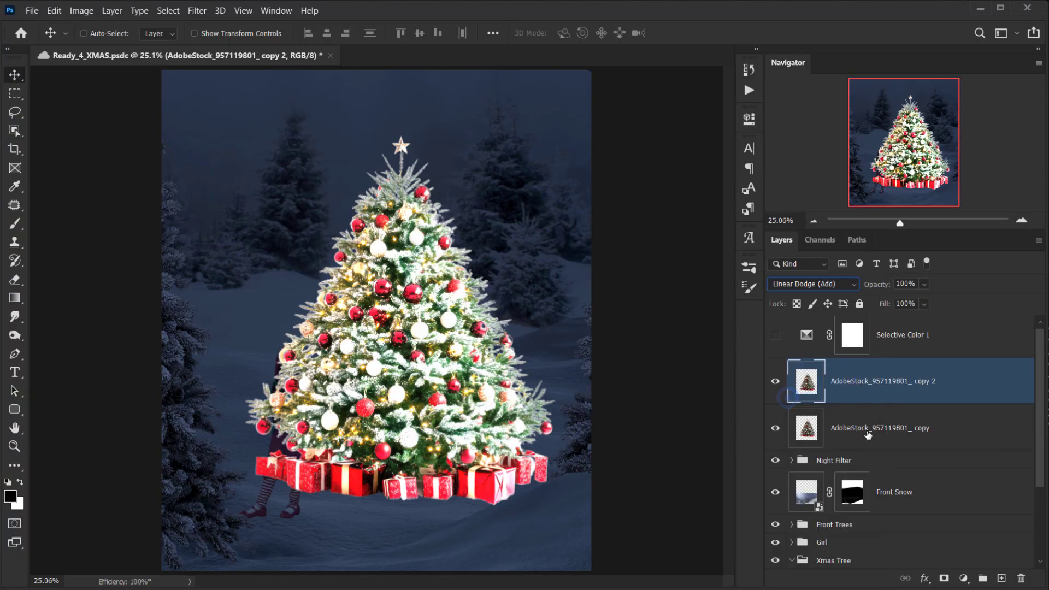
pyautogui.click(775, 382)
pyautogui.click(775, 382)
pyautogui.click(776, 382)
pyautogui.click(776, 383)
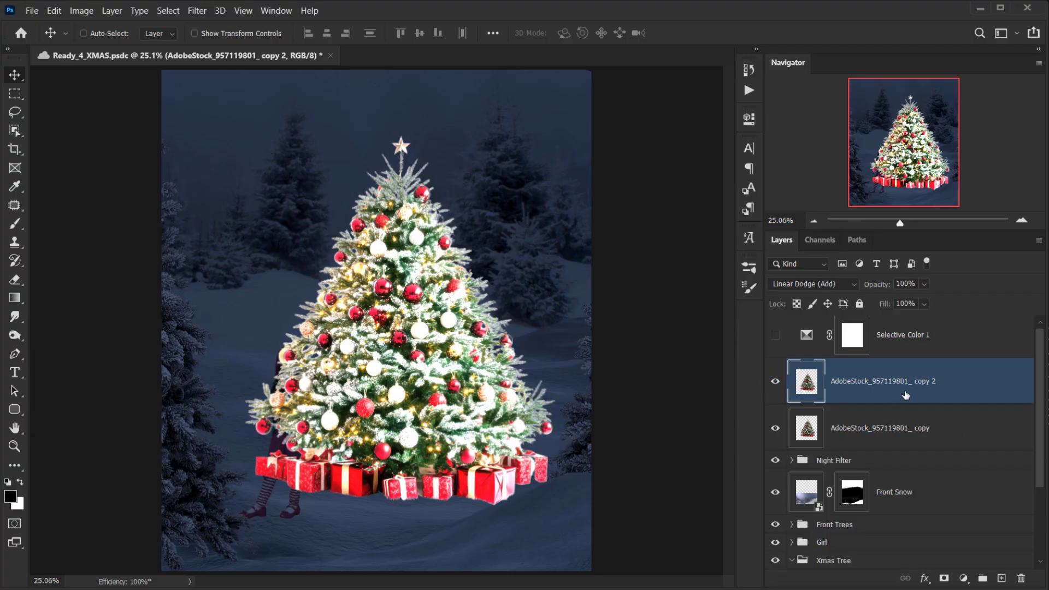
# Duplicate the Linear Dodge tree layer and apply a Gaussian Blur with a 10-pixel radius to the duplicate.
pyautogui.hotkey('ctrl', 'j')
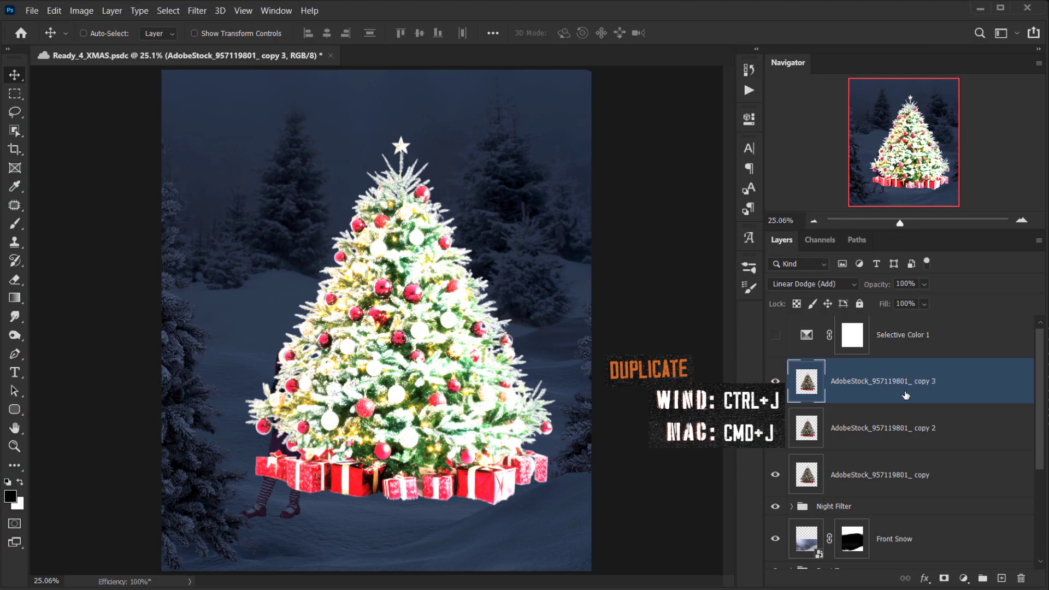
pyautogui.click(197, 11)
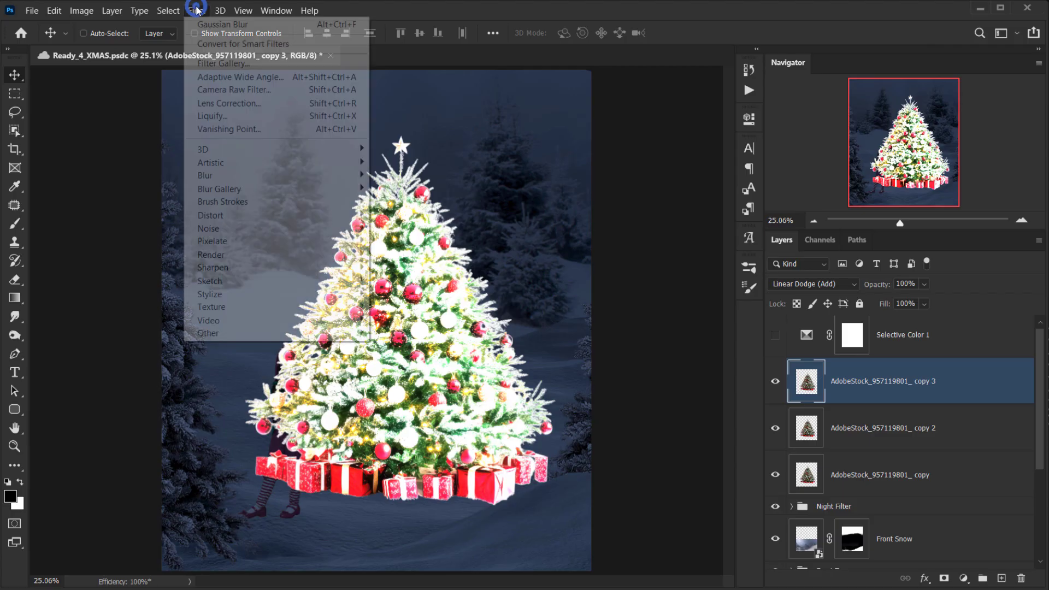
pyautogui.moveTo(241, 177)
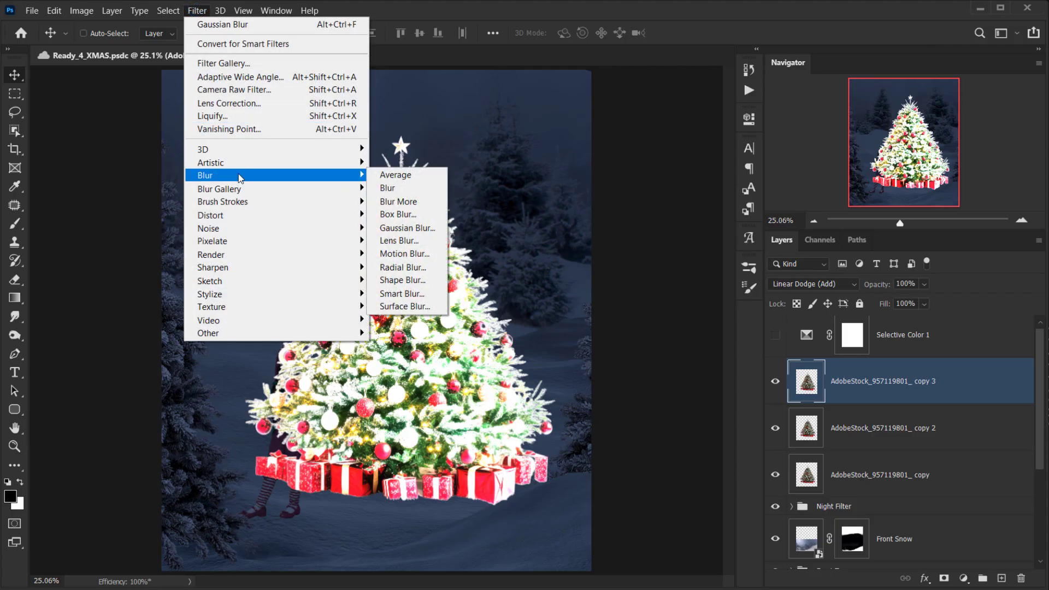
pyautogui.click(425, 225)
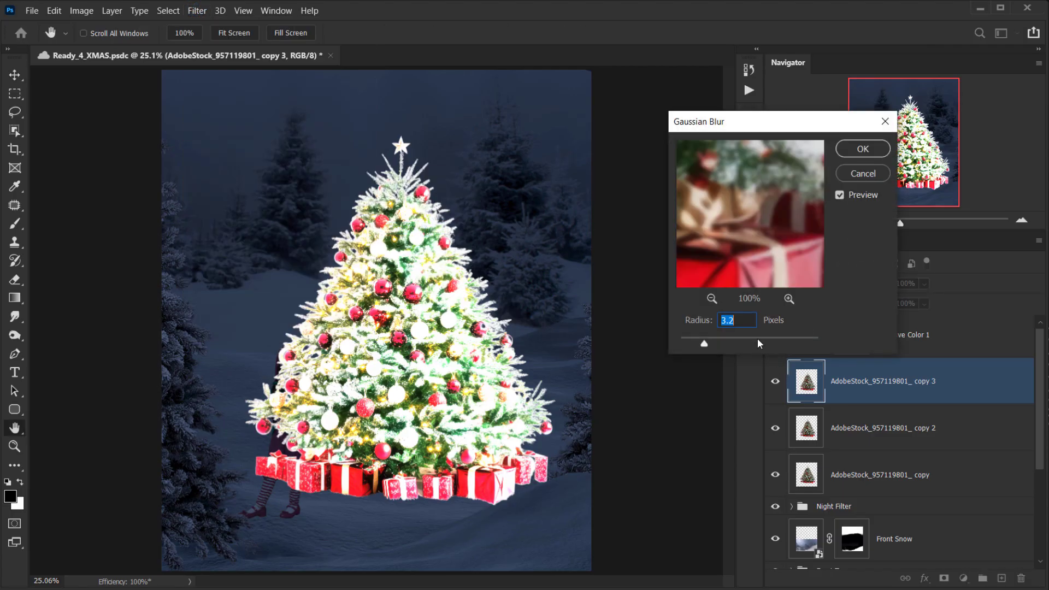
pyautogui.write('10')
pyautogui.press('Return')
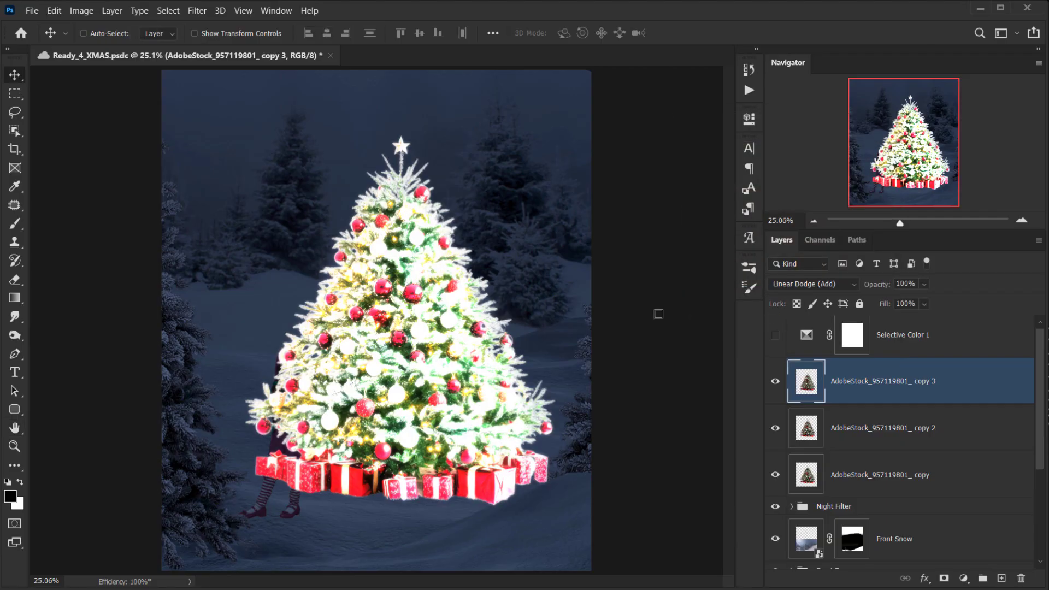
# Duplicate the unblurred Linear Dodge tree layer and move the duplicate above the blurred tree copy.
pyautogui.click(930, 435)
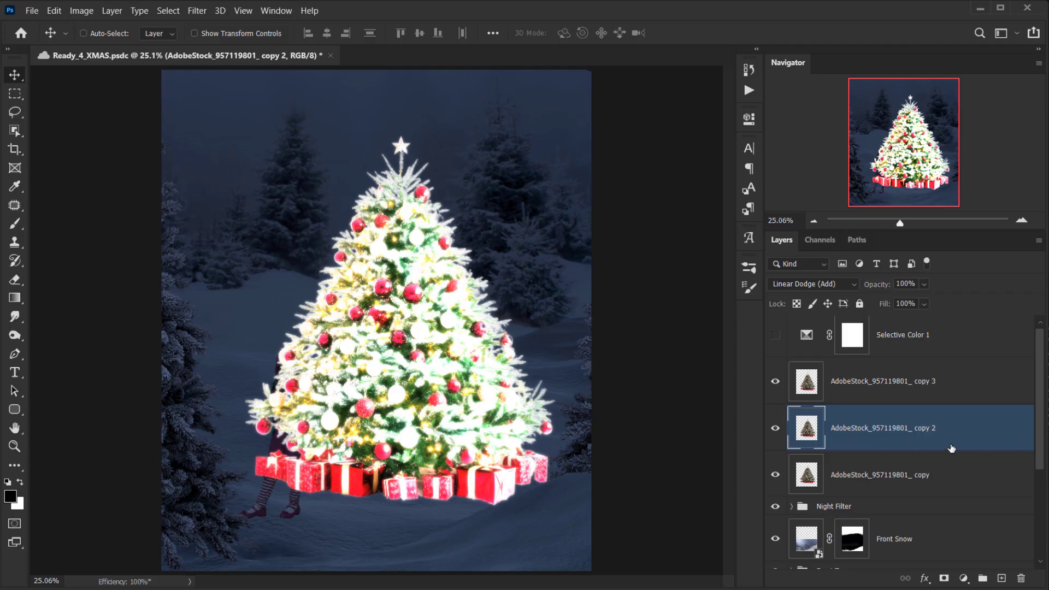
pyautogui.click(775, 381)
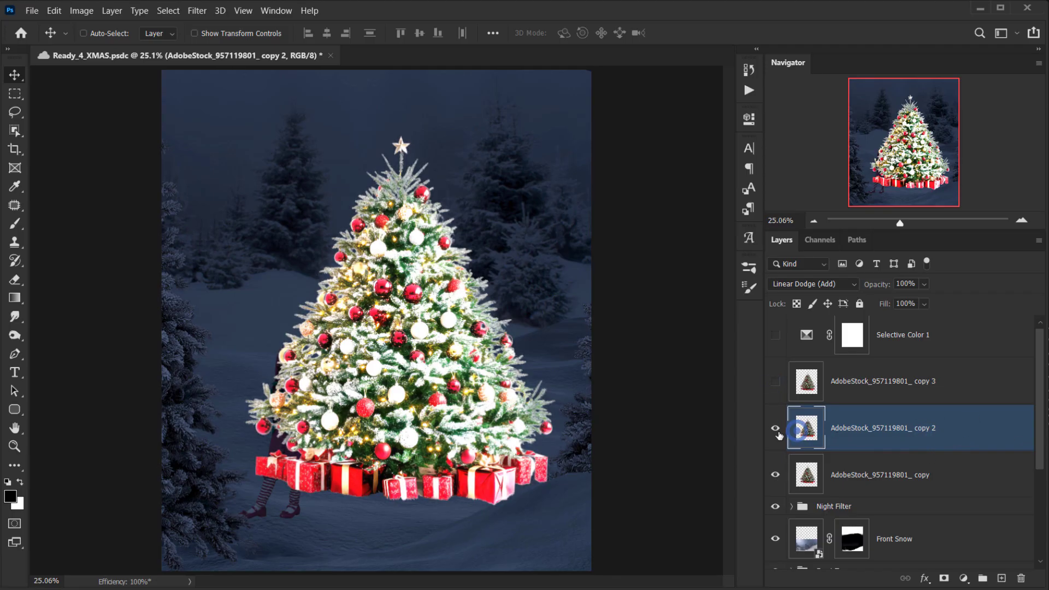
pyautogui.click(777, 430)
pyautogui.click(777, 430)
pyautogui.click(774, 381)
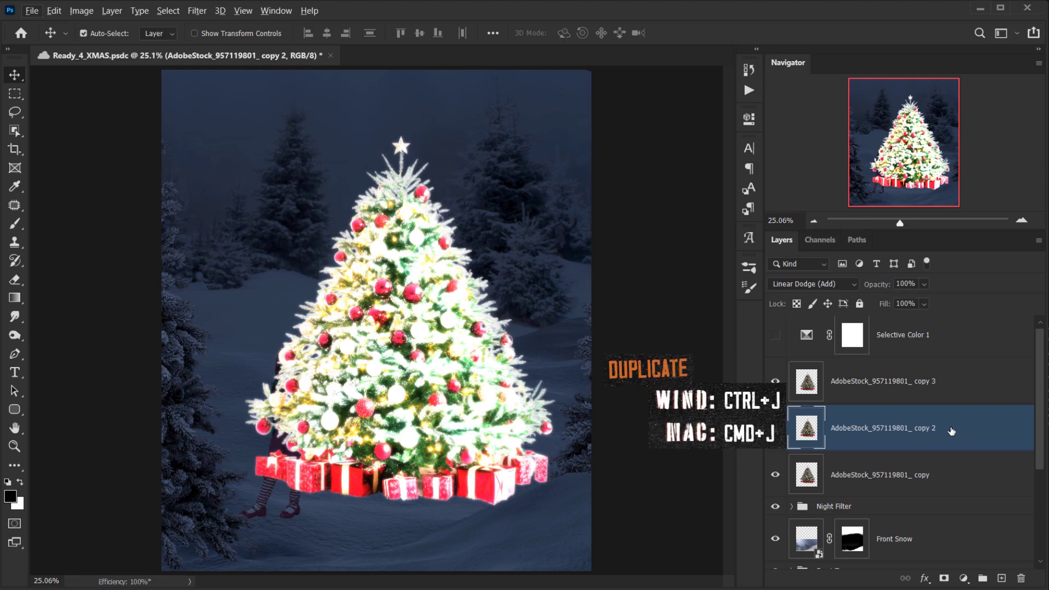
pyautogui.hotkey('ctrl', 'j')
pyautogui.moveTo(951, 431); pyautogui.dragTo(880, 379)
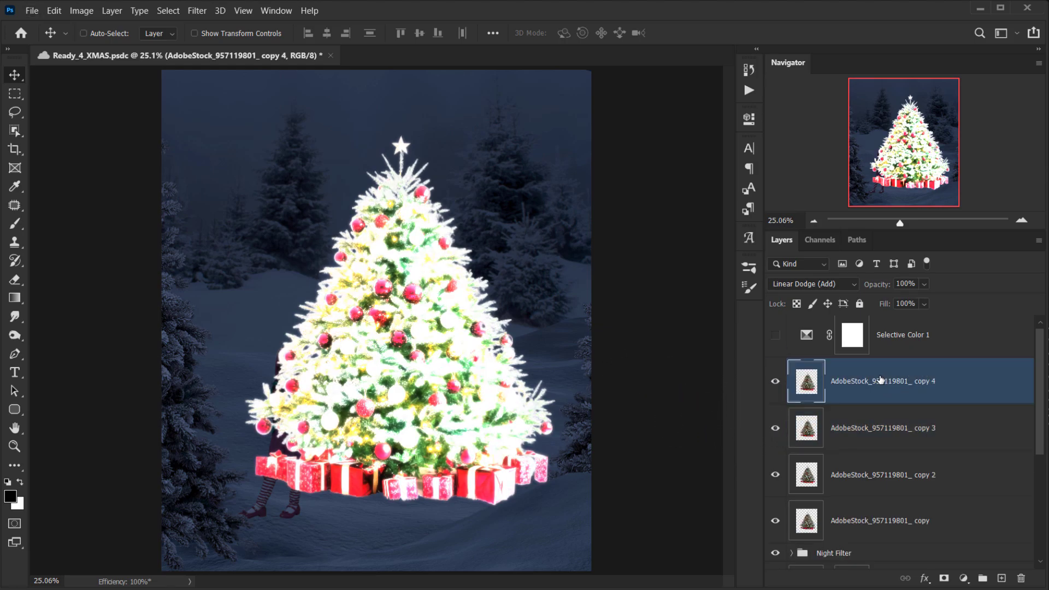
# Apply a Gaussian Blur with a 35-pixel radius to the topmost tree copy.
pyautogui.click(199, 11)
pyautogui.moveTo(233, 178)
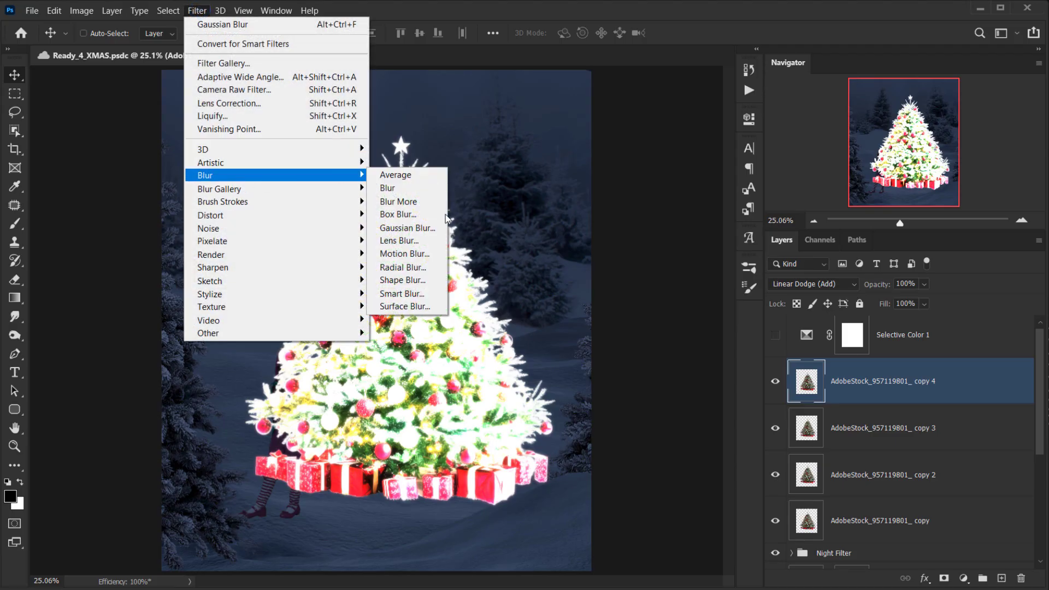
pyautogui.click(407, 227)
pyautogui.click(752, 320)
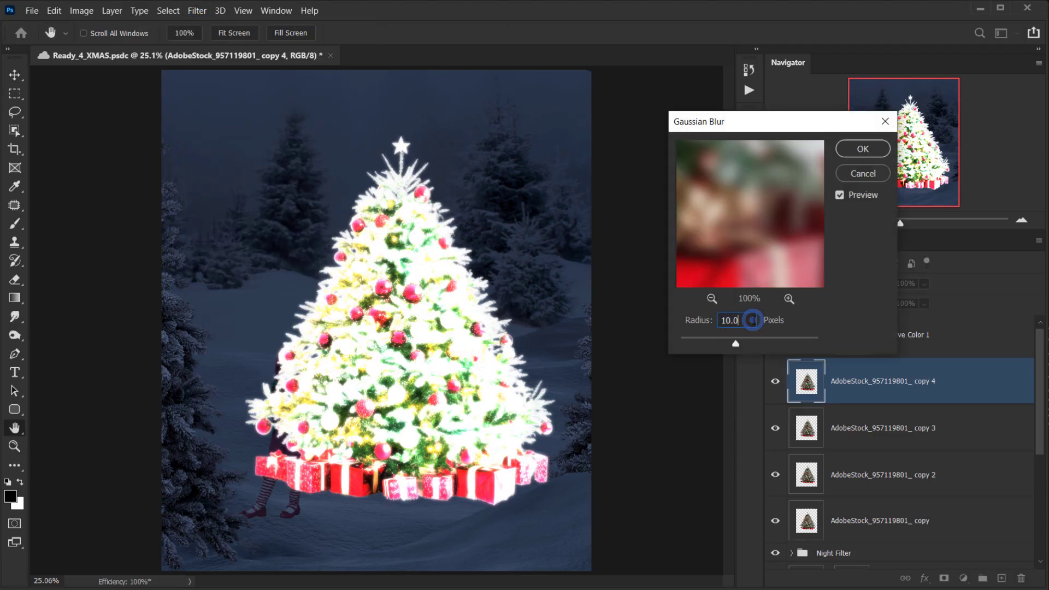
pyautogui.doubleClick(752, 320)
pyautogui.write('2')
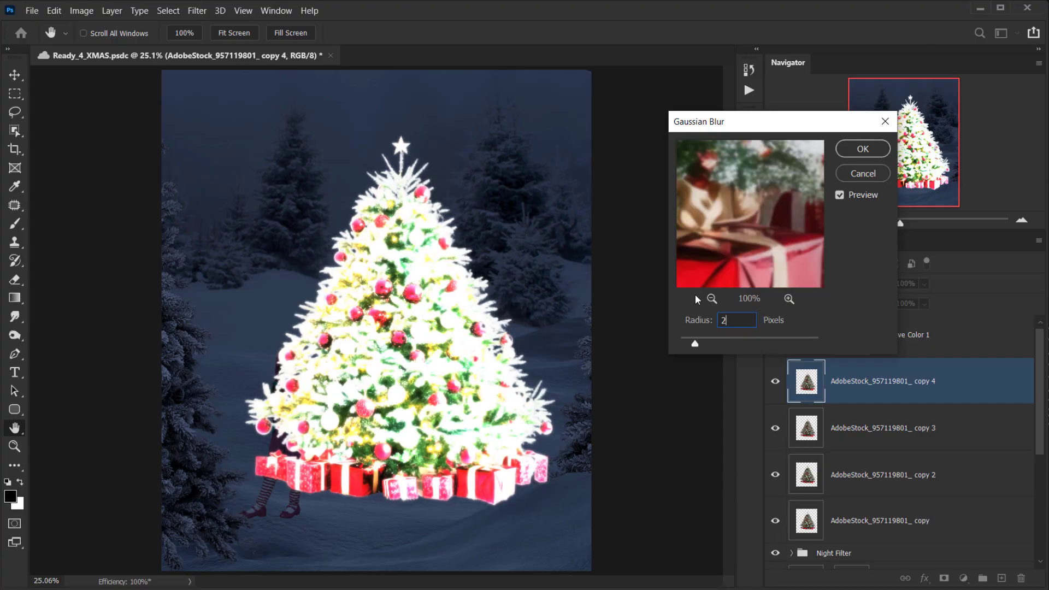
pyautogui.press('BackSpace')
pyautogui.write('35')
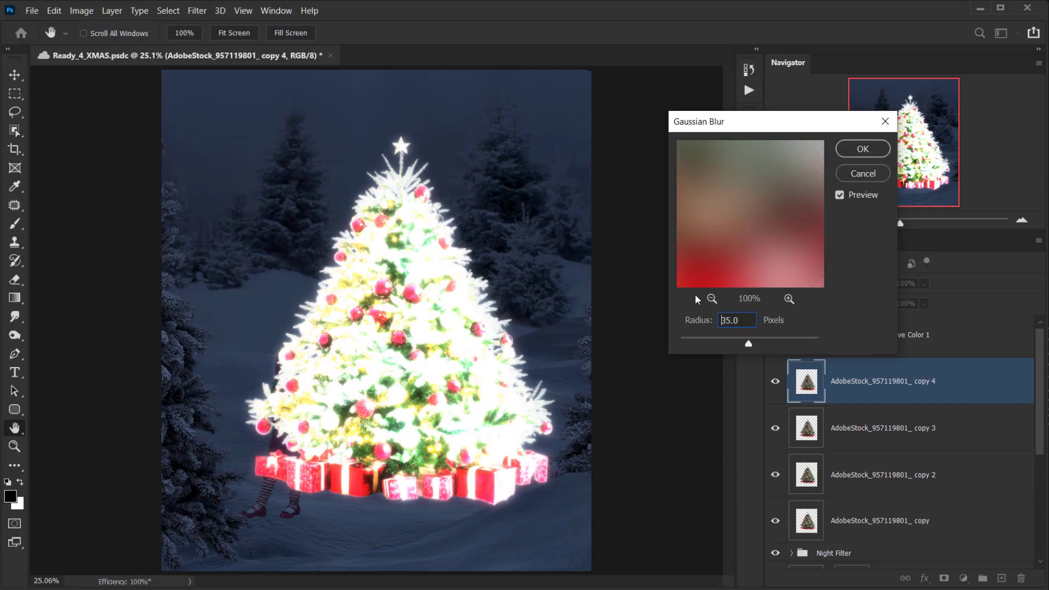
pyautogui.press('Return')
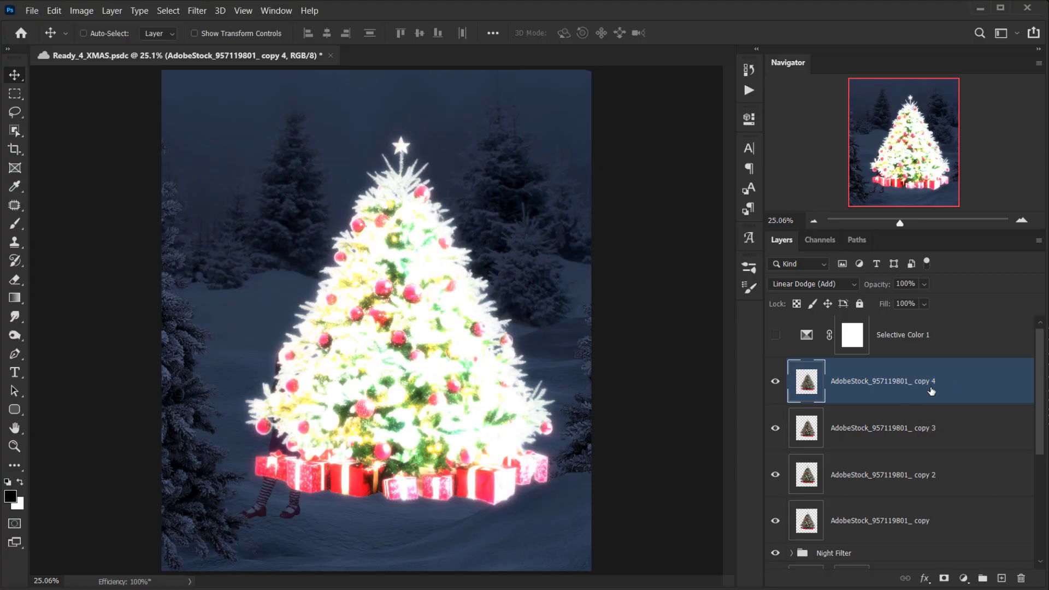
# Duplicate the topmost blurred tree copy and apply a Gaussian Blur with a 70-pixel radius to the duplicate.
pyautogui.hotkey('ctrl', 'j')
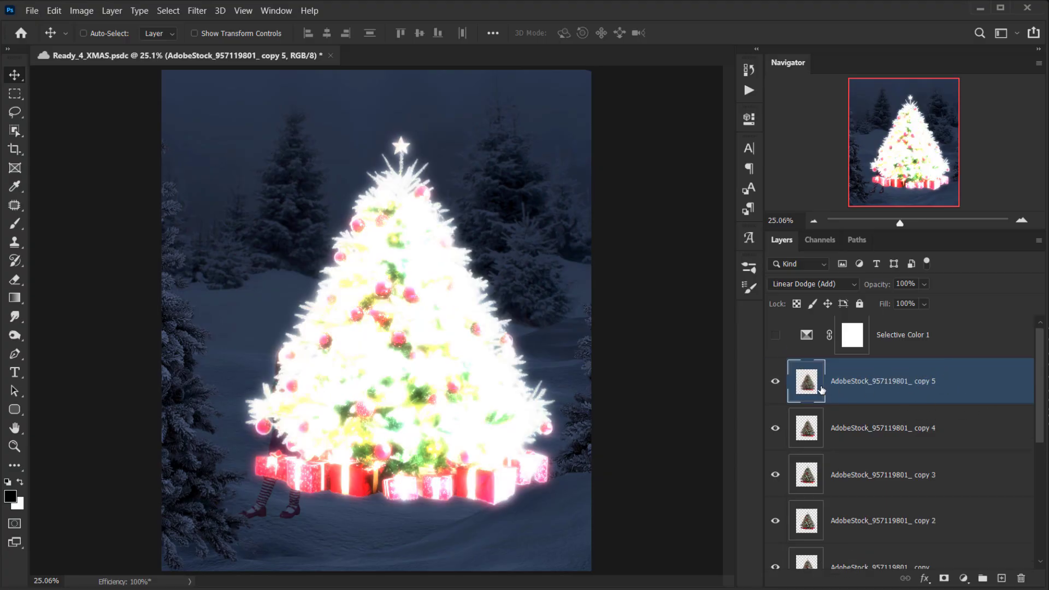
pyautogui.click(775, 381)
pyautogui.click(775, 381)
pyautogui.click(197, 11)
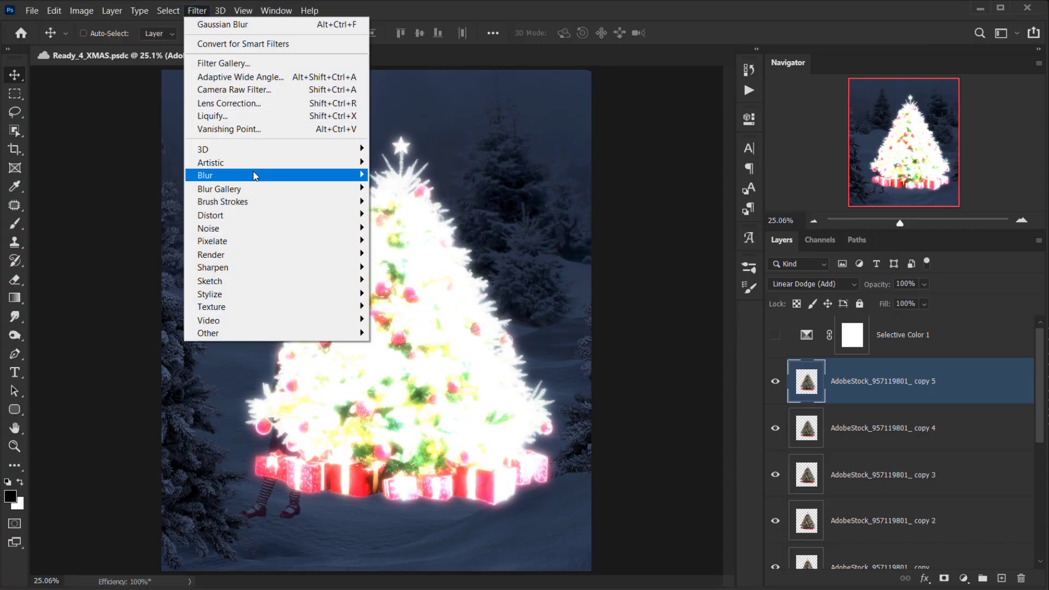
pyautogui.moveTo(253, 174)
pyautogui.click(407, 228)
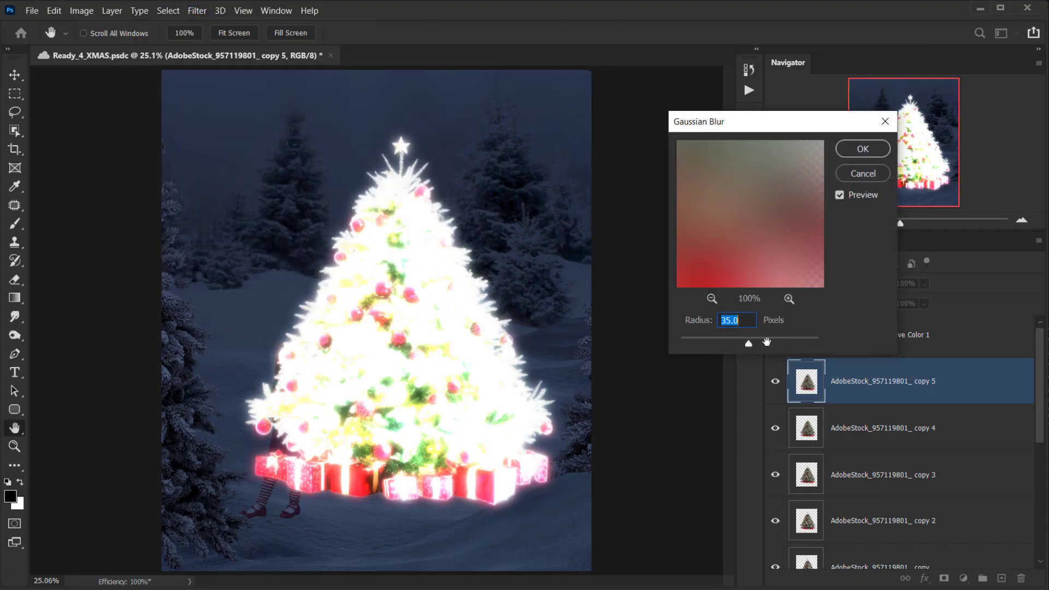
pyautogui.click(743, 321)
pyautogui.doubleClick(744, 321)
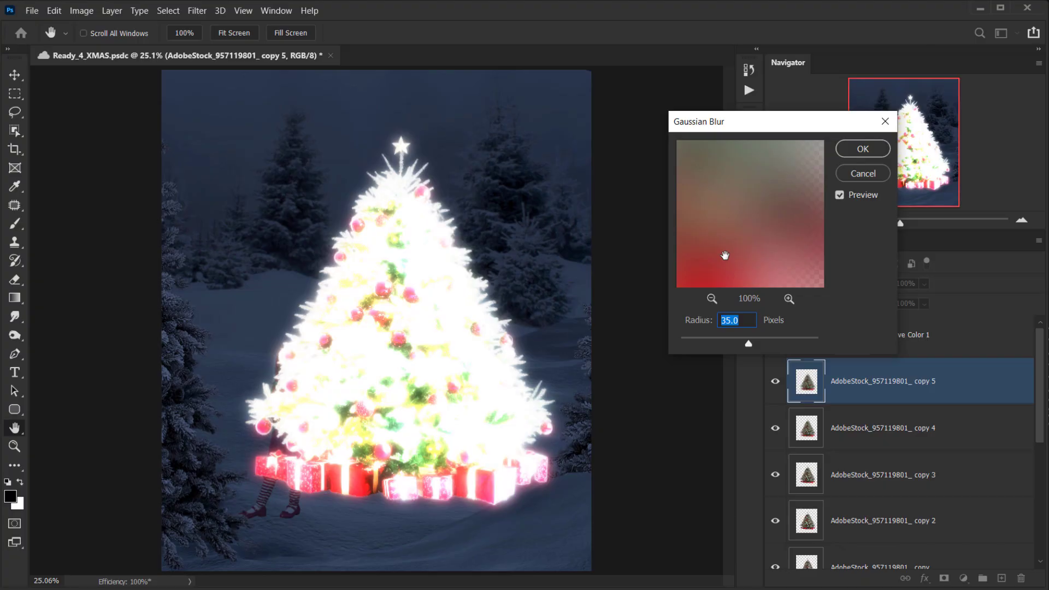
pyautogui.write('60')
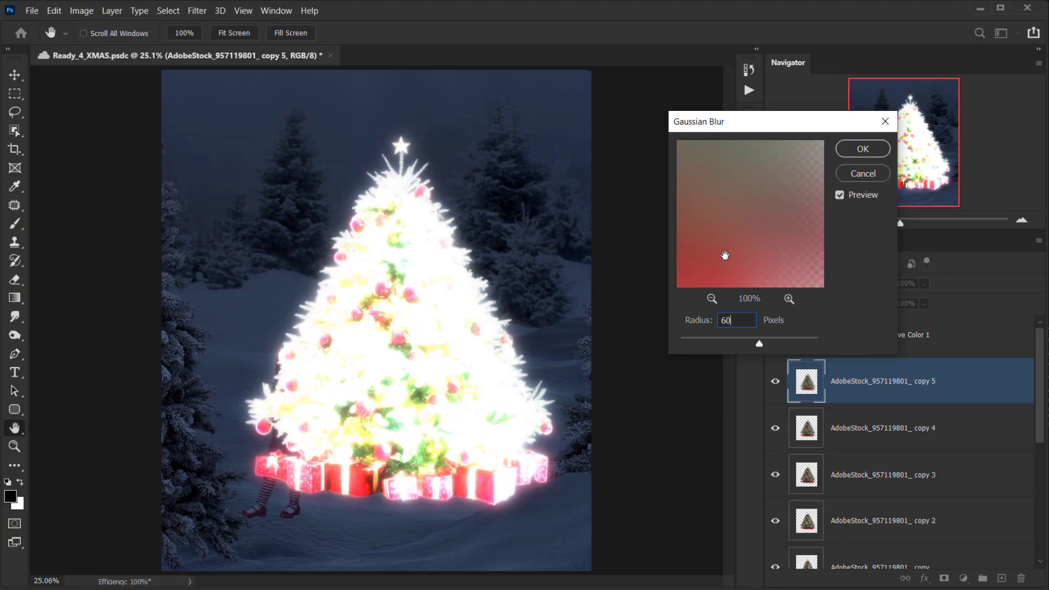
pyautogui.press('Up')
pyautogui.write('7')
pyautogui.click(865, 152)
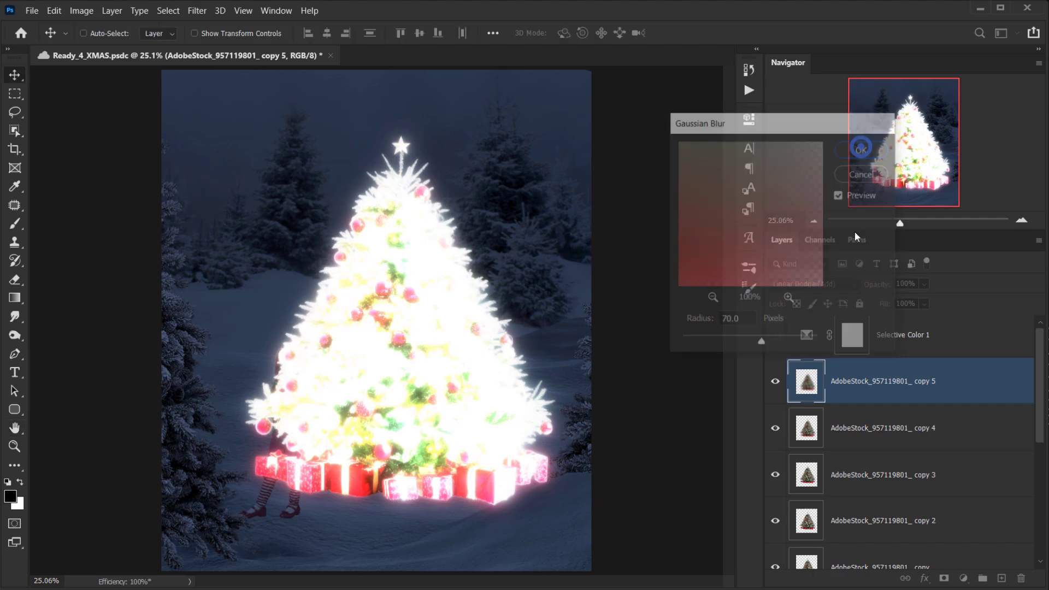
pyautogui.scroll(-3, 945, 391)
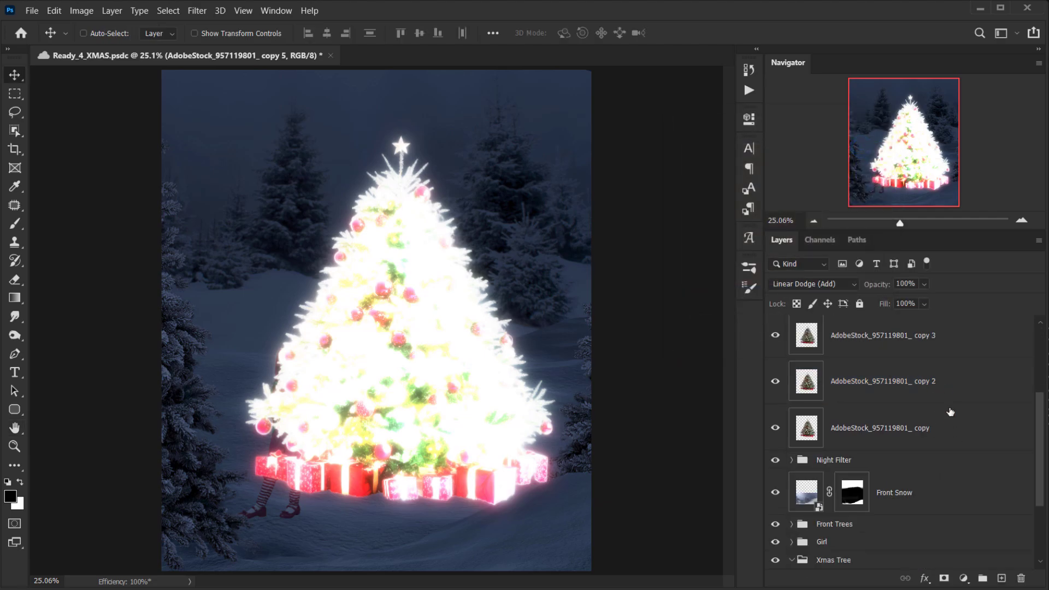
# Group the five Linear Dodge tree copies and name the group "Glowing tree".
pyautogui.click(894, 437)
pyautogui.scroll(3, 959, 416)
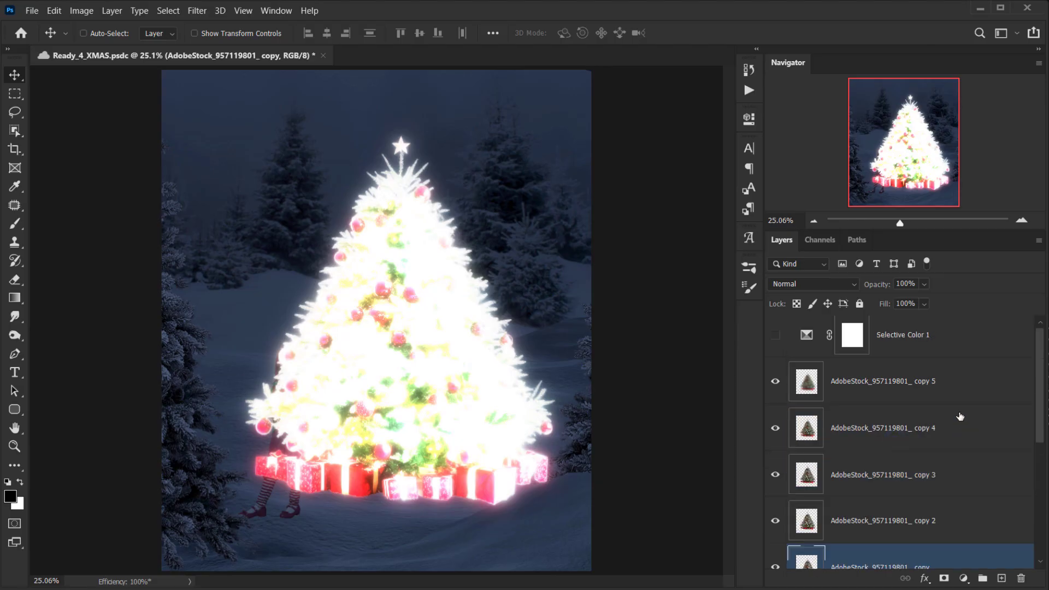
pyautogui.keyDown('shift'); pyautogui.click(955, 382); pyautogui.keyUp('shift')
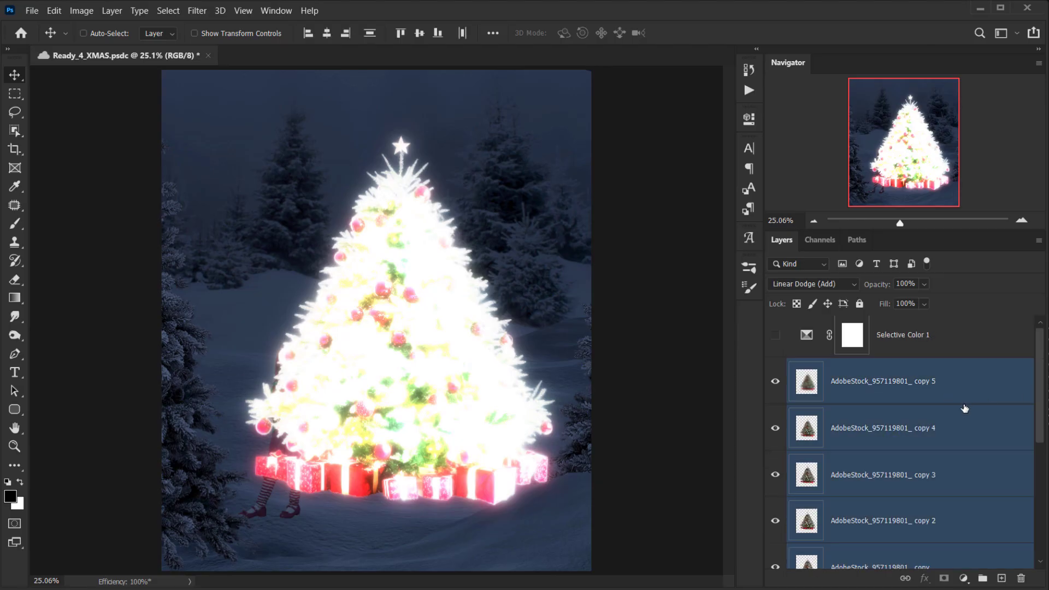
pyautogui.hotkey('ctrl', 'g')
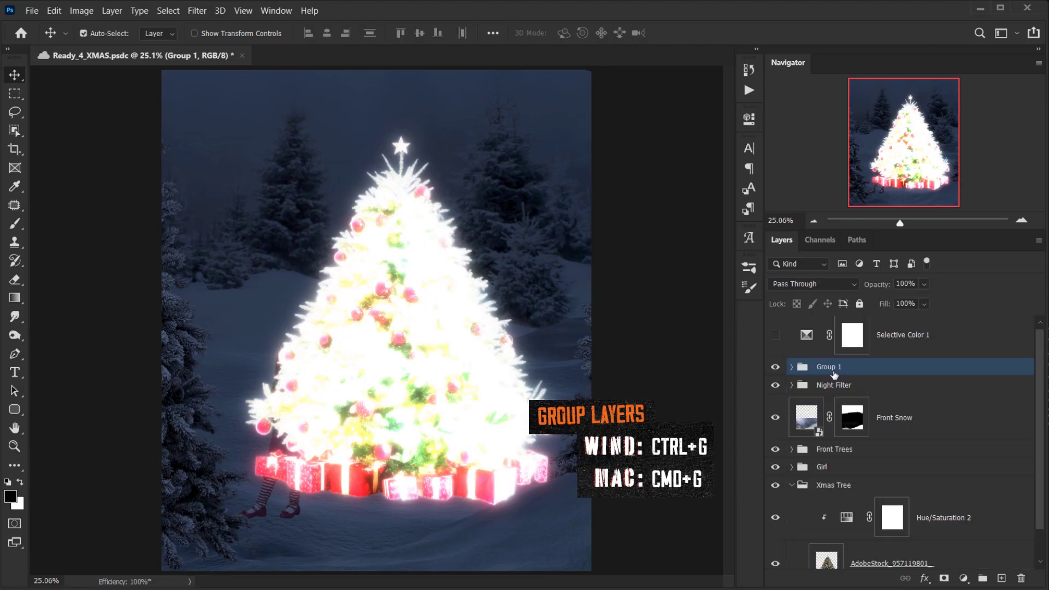
pyautogui.doubleClick(830, 366)
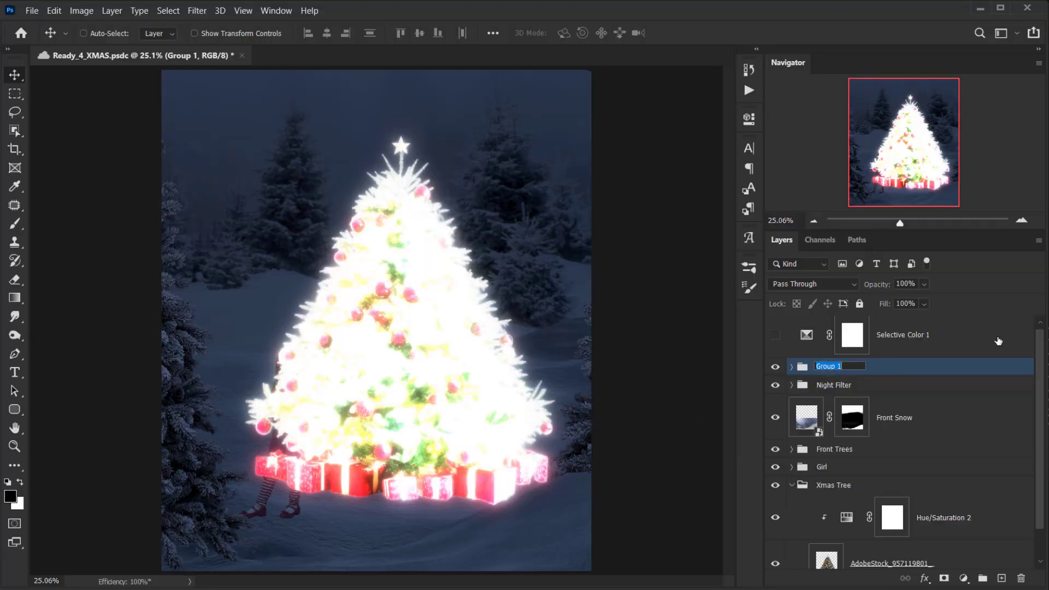
pyautogui.write('Glowing treee')
pyautogui.press('BackSpace')
pyautogui.press('Return')
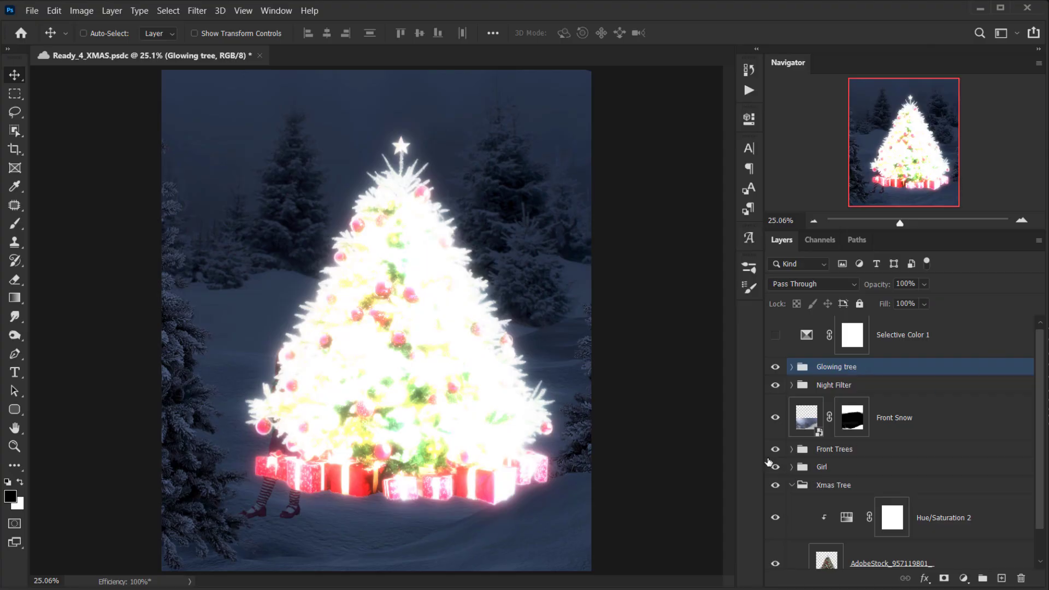
# Compare the scene with and without the Glowing tree group, and add a black layer mask to the group.
pyautogui.click(772, 367)
pyautogui.click(771, 367)
pyautogui.click(772, 367)
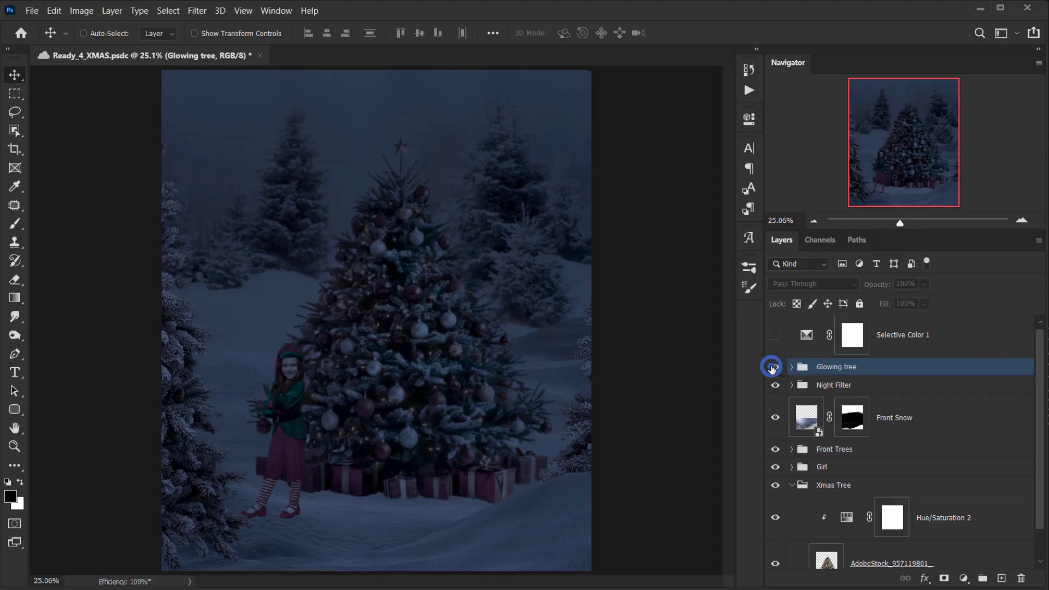
pyautogui.click(771, 367)
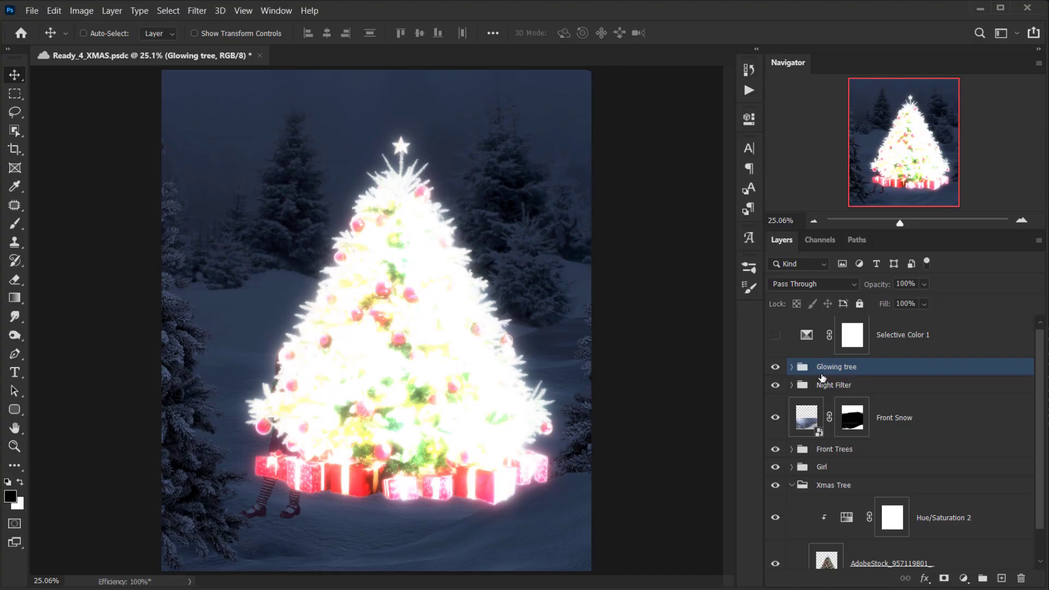
pyautogui.keyDown('alt'); pyautogui.click(945, 579); pyautogui.keyUp('alt')
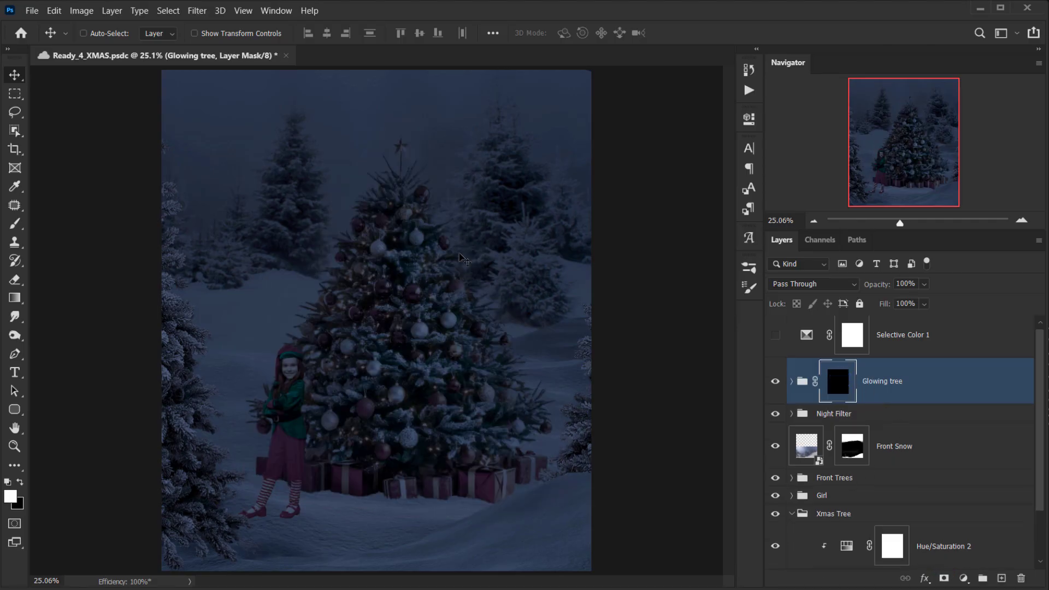
# Paint white on the Glowing tree mask with a soft brush at 87% opacity and 50% flow to light up the treetop star.
pyautogui.press('b')
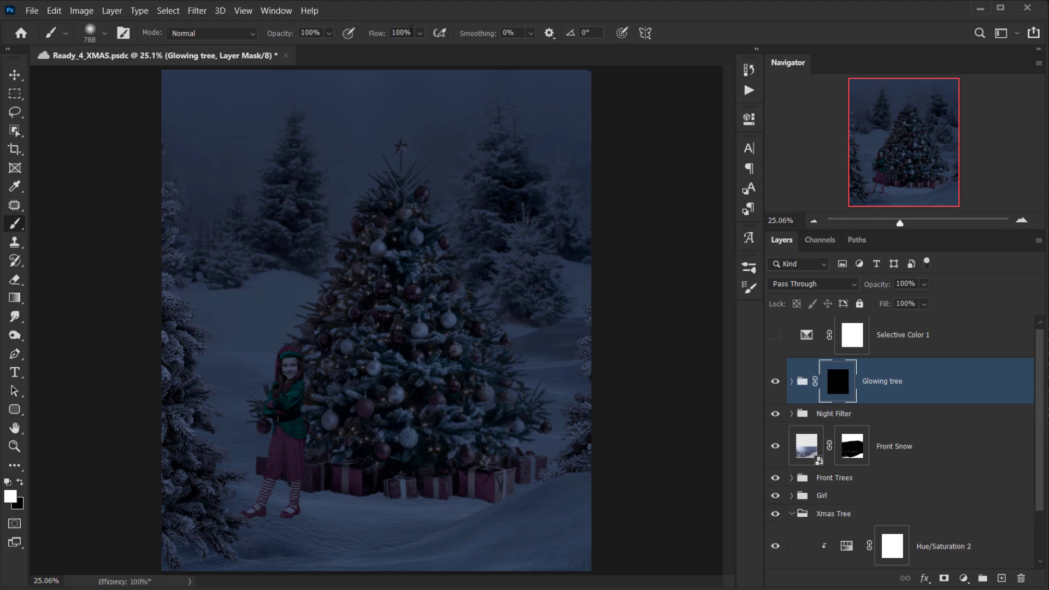
pyautogui.click(411, 31)
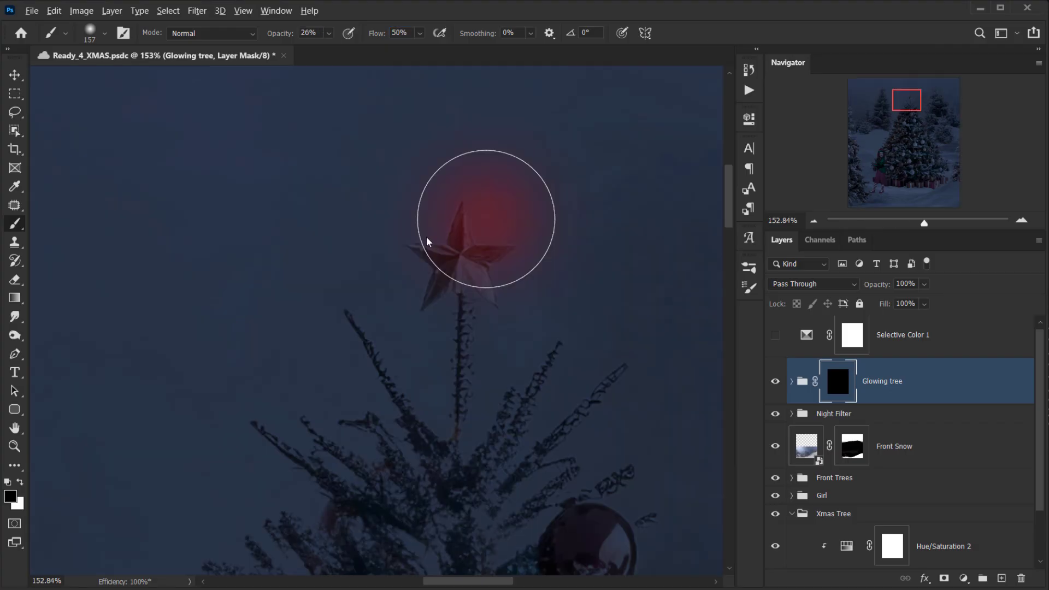
pyautogui.moveTo(428, 234); pyautogui.dragTo(415, 235)
pyautogui.moveTo(268, 37); pyautogui.dragTo(301, 36)
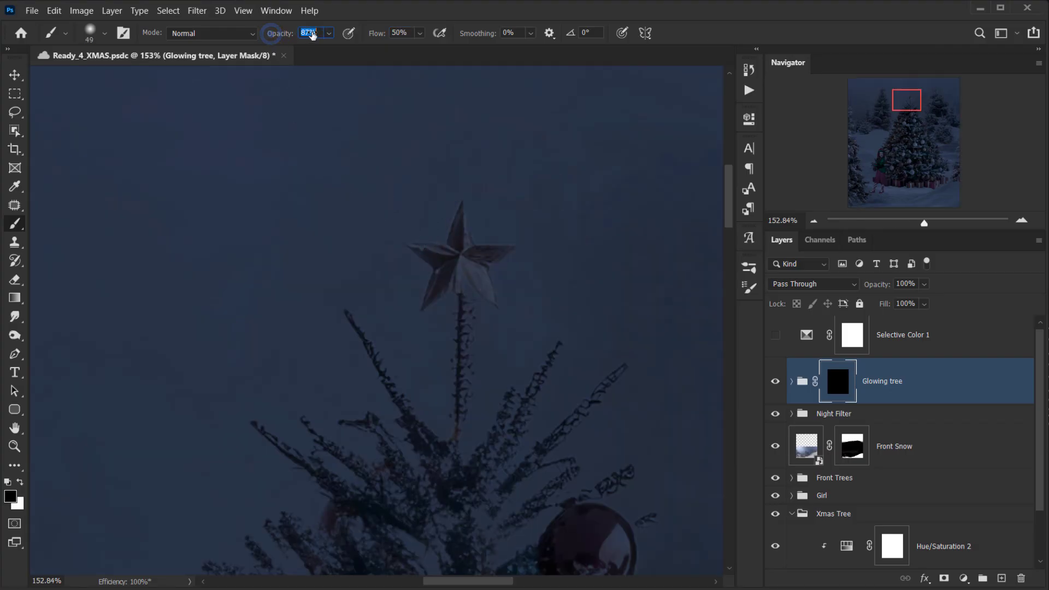
pyautogui.press('x')
pyautogui.moveTo(460, 213)
pyautogui.mouseDown()
pyautogui.moveTo(468, 209)
pyautogui.moveTo(465, 217)
pyautogui.mouseUp()
pyautogui.moveTo(452, 211); pyautogui.dragTo(441, 233)
pyautogui.keyDown('alt'); pyautogui.moveTo(424, 220); pyautogui.dragTo(465, 221); pyautogui.keyUp('alt')
pyautogui.moveTo(459, 192)
pyautogui.mouseDown()
pyautogui.moveTo(414, 217)
pyautogui.moveTo(477, 220)
pyautogui.moveTo(444, 236)
pyautogui.moveTo(523, 251)
pyautogui.moveTo(488, 231)
pyautogui.mouseUp()
pyautogui.click(486, 218)
pyautogui.click(463, 171)
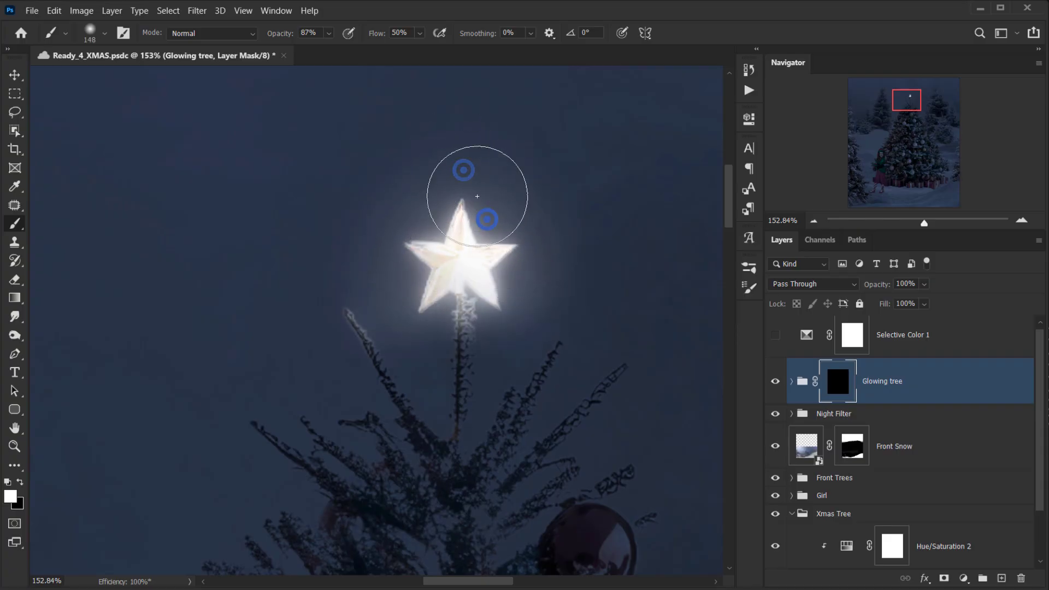
pyautogui.click(490, 243)
# Paint black on the mask with a 75-pixel brush to remove the glow from the stem and branches below the star.
pyautogui.moveTo(475, 297)
pyautogui.keyDown('alt'); pyautogui.mouseDown()
pyautogui.moveTo(421, 325)
pyautogui.moveTo(459, 327)
pyautogui.mouseUp(); pyautogui.keyUp('alt')
pyautogui.press('x')
pyautogui.click(467, 339)
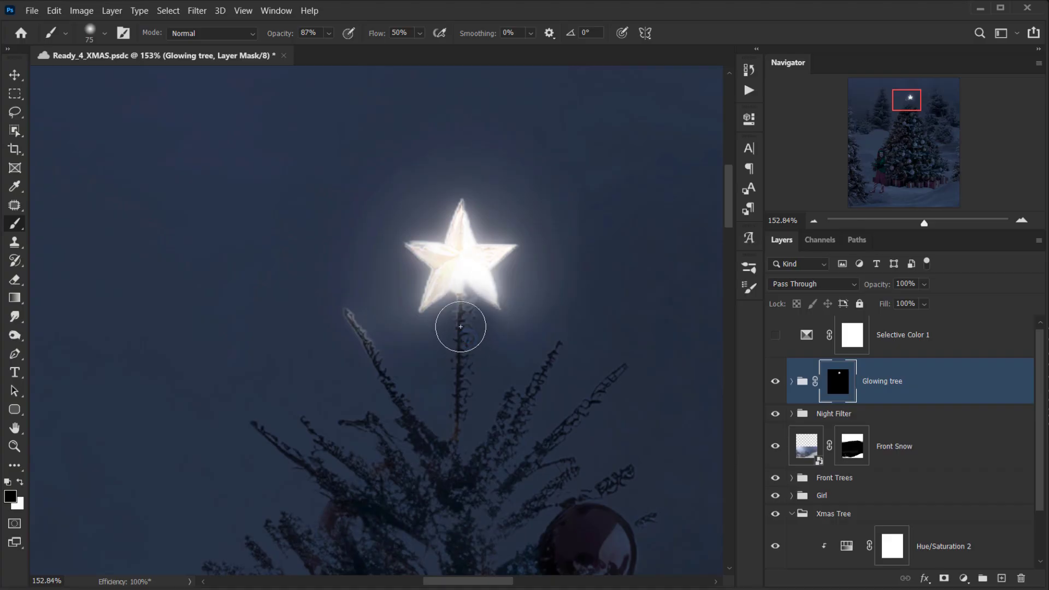
pyautogui.click(457, 334)
pyautogui.click(346, 316)
pyautogui.click(563, 366)
pyautogui.click(530, 416)
pyautogui.scroll(-4, 520, 447)
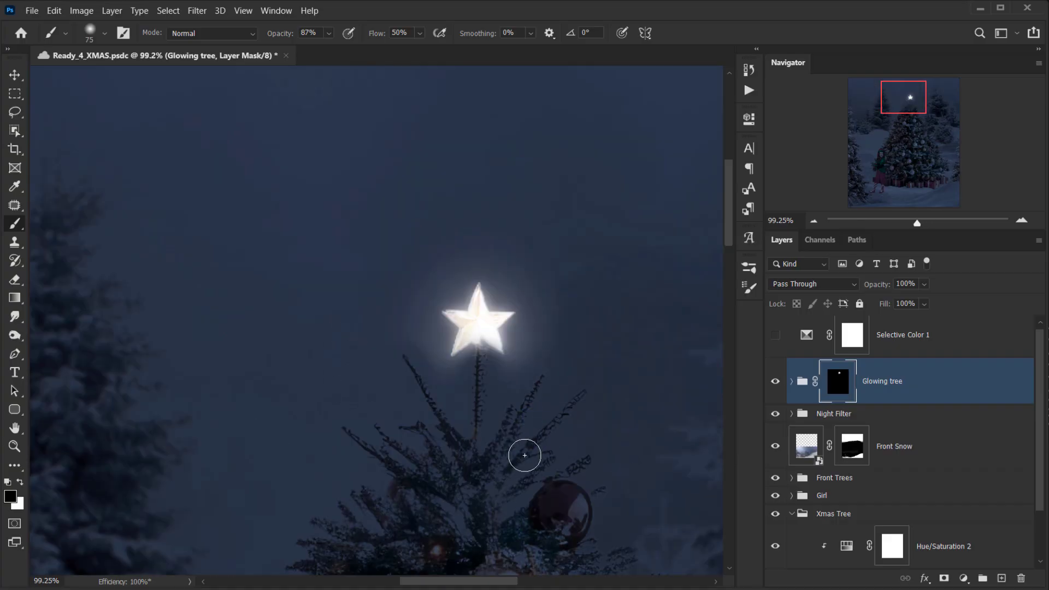
# Paint white on the mask over the uppermost baubles and the small light between them at 87% brush opacity.
pyautogui.moveTo(526, 468)
pyautogui.mouseDown()
pyautogui.moveTo(328, 189)
pyautogui.moveTo(358, 222)
pyautogui.moveTo(378, 222)
pyautogui.mouseUp()
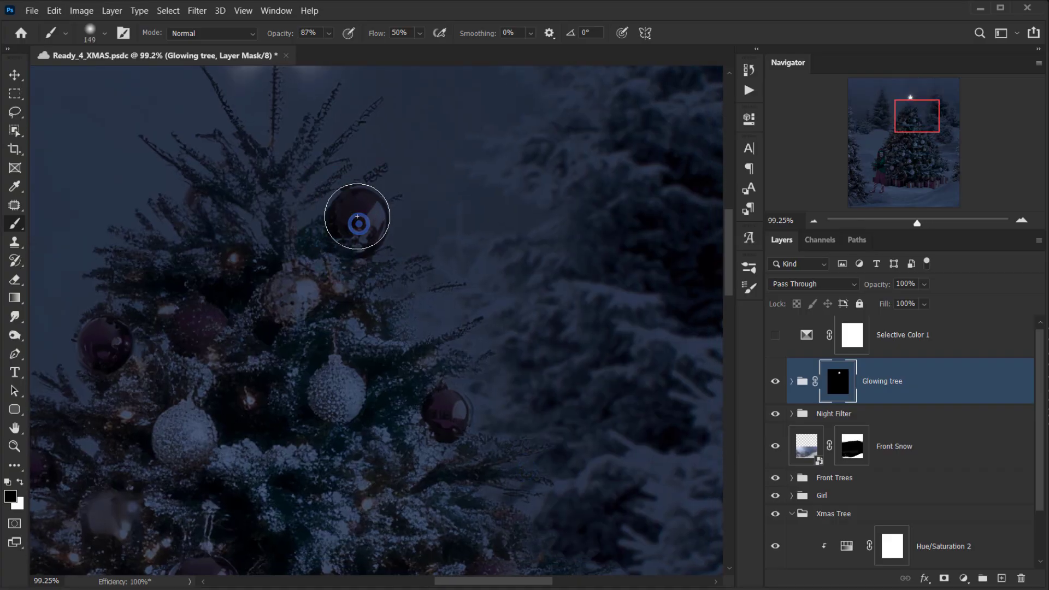
pyautogui.press('x')
pyautogui.click(356, 223)
pyautogui.click(333, 396)
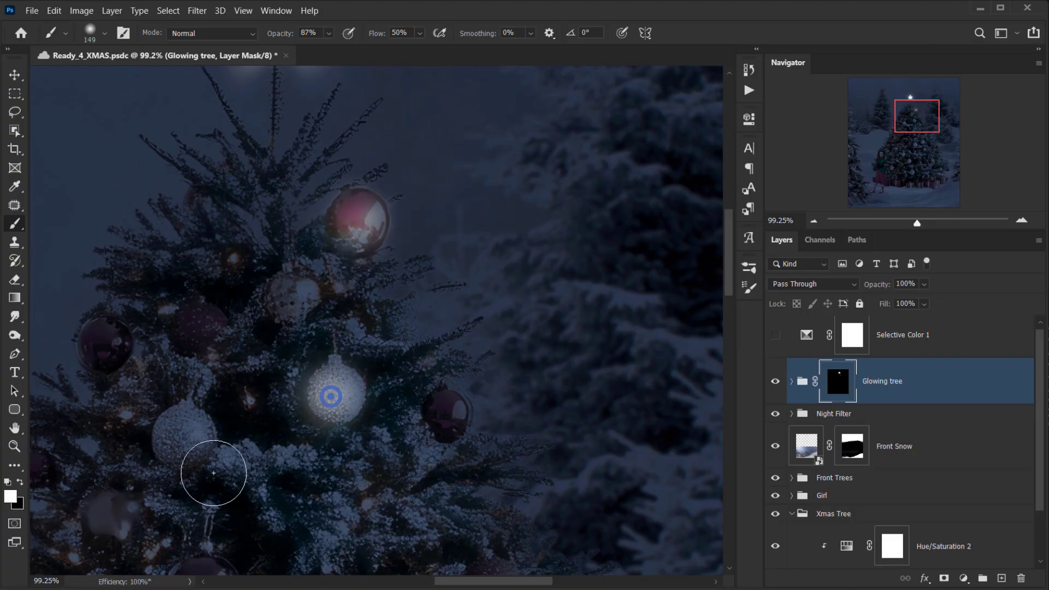
pyautogui.click(182, 437)
pyautogui.click(295, 303)
pyautogui.keyDown('alt'); pyautogui.moveTo(268, 403); pyautogui.dragTo(248, 403); pyautogui.keyUp('alt')
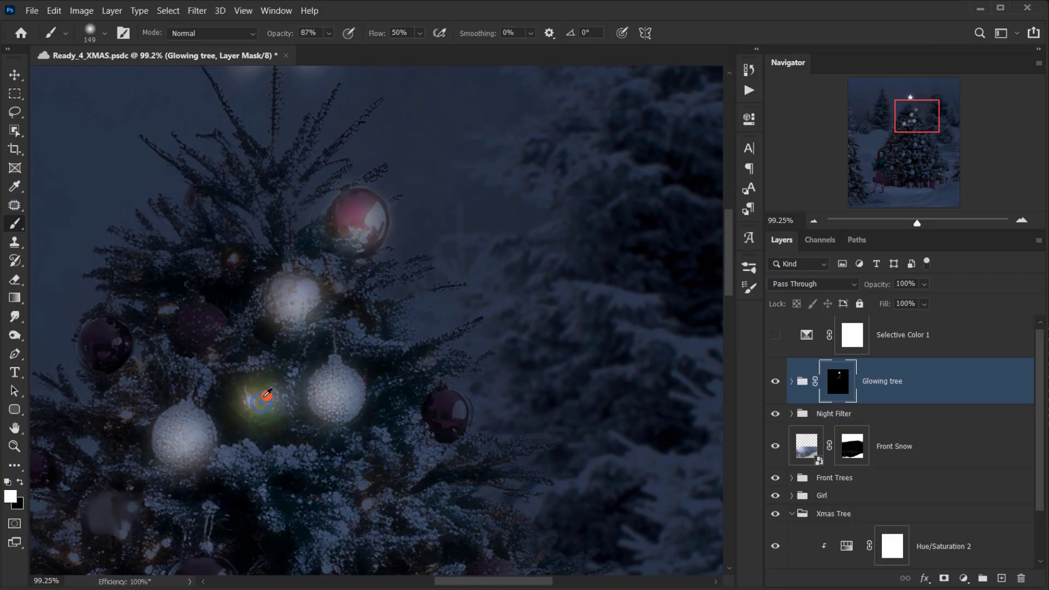
pyautogui.click(239, 401)
# Set the soft brush to 103 px and 63% opacity and reveal glow on more lights and baubles near the treetop.
pyautogui.scroll(-5, 245, 410)
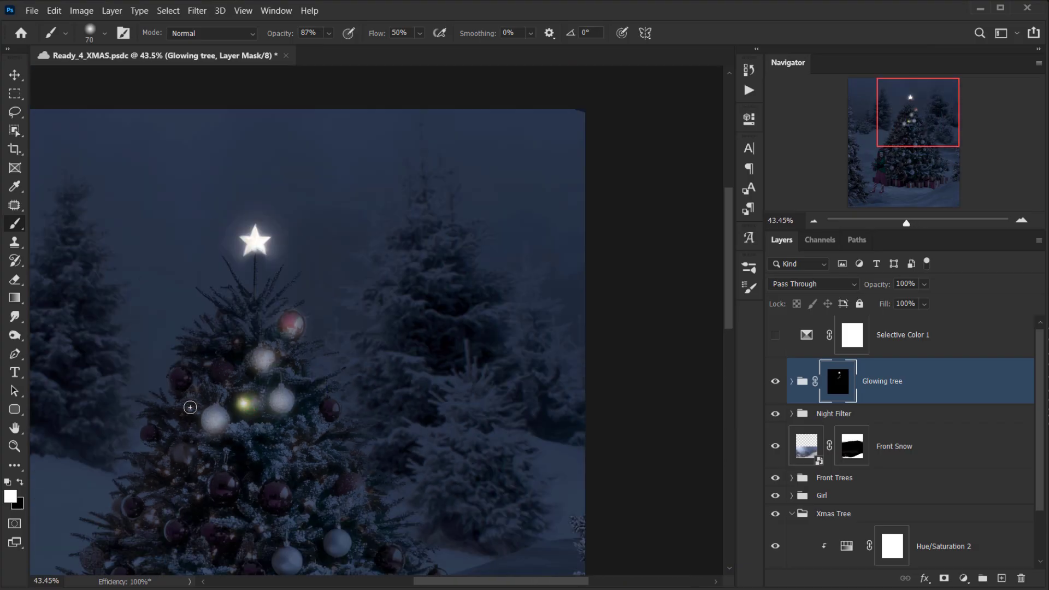
pyautogui.keyDown('alt'); pyautogui.rightClick(208, 396); pyautogui.keyUp('alt')
pyautogui.moveTo(285, 35); pyautogui.dragTo(276, 34)
pyautogui.rightClick(238, 339)
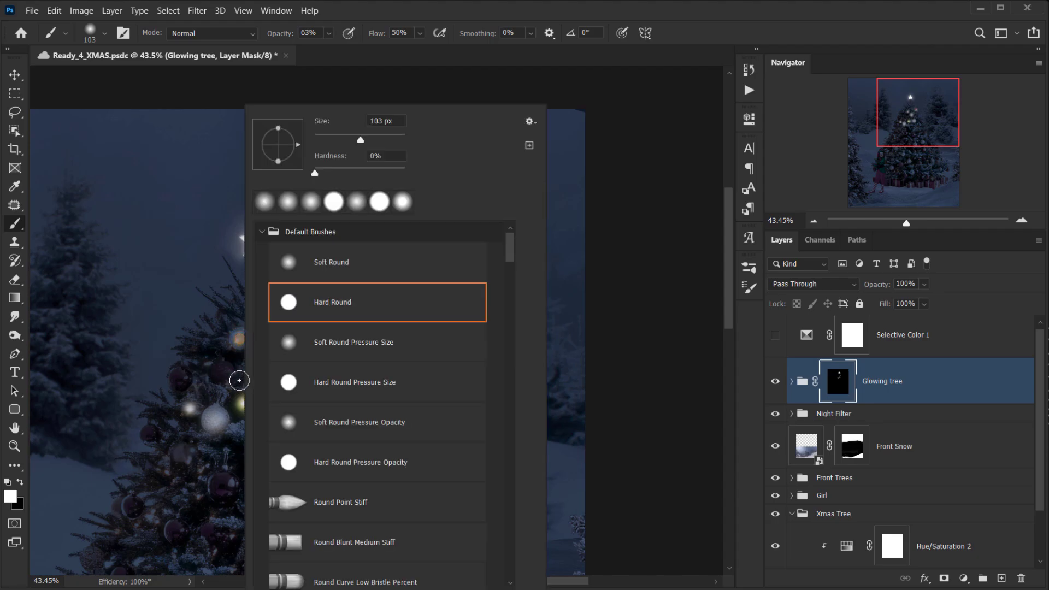
pyautogui.click(594, 36)
pyautogui.click(238, 341)
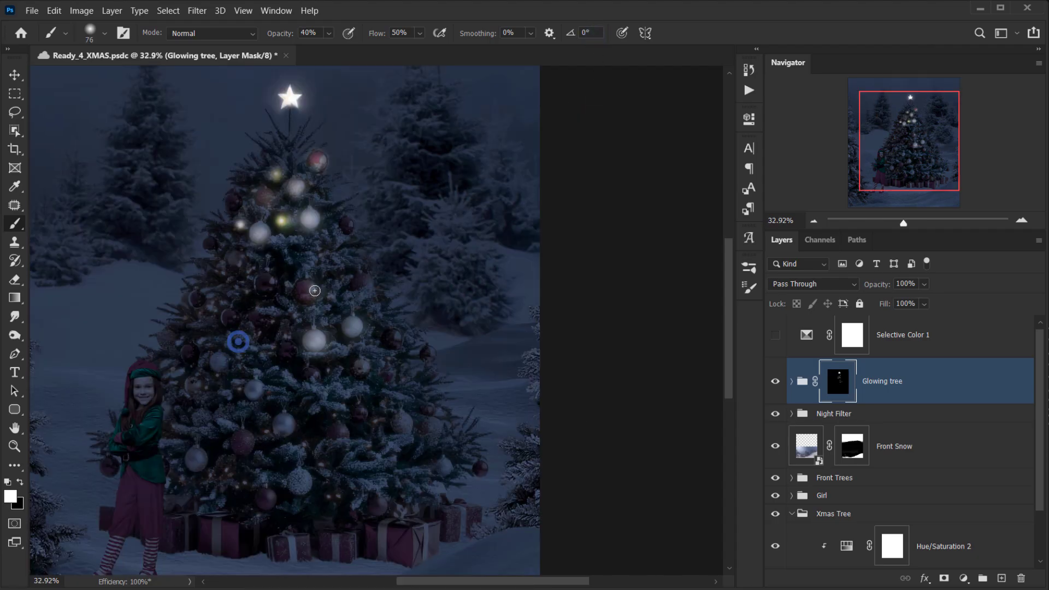
# Paint white on the mask at 40% brush opacity over the baubles along the middle and outer edge of the tree.
pyautogui.moveTo(326, 294); pyautogui.dragTo(336, 295)
pyautogui.click(307, 292)
pyautogui.click(265, 283)
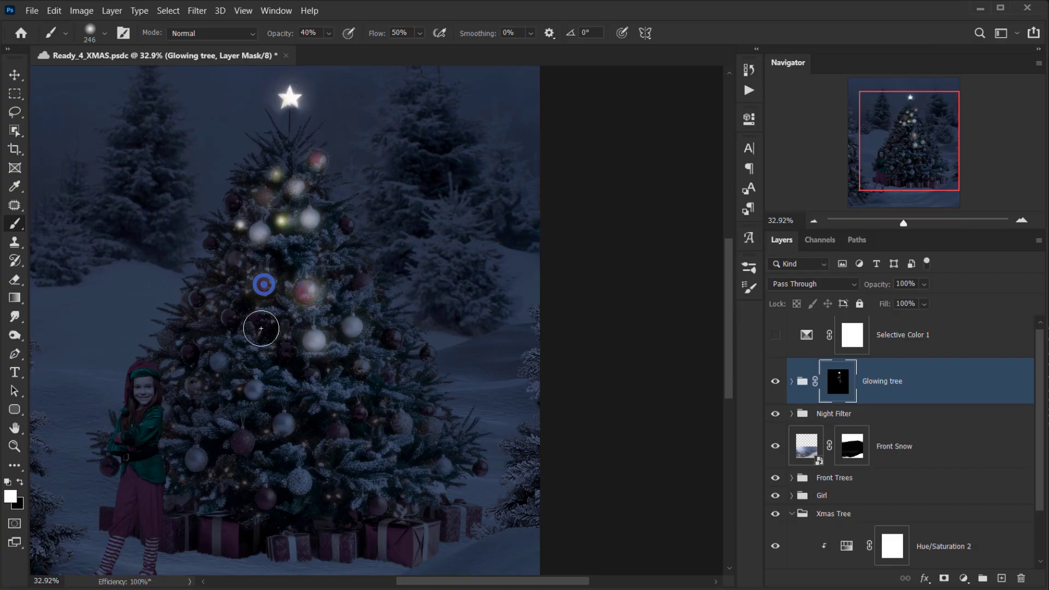
pyautogui.moveTo(267, 306); pyautogui.dragTo(244, 316)
pyautogui.click(230, 318)
pyautogui.click(236, 265)
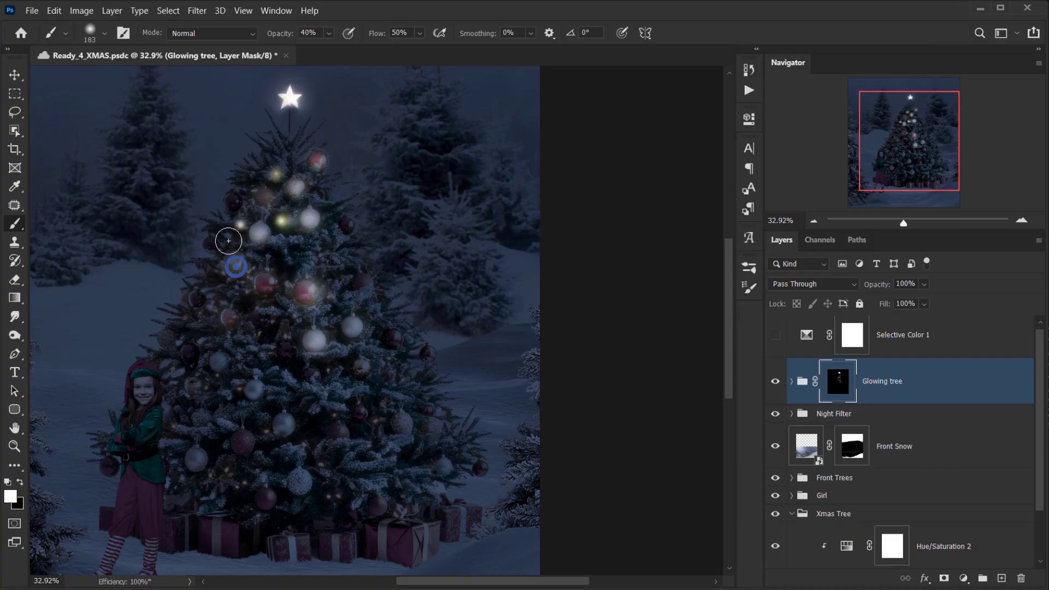
pyautogui.click(216, 247)
pyautogui.click(287, 229)
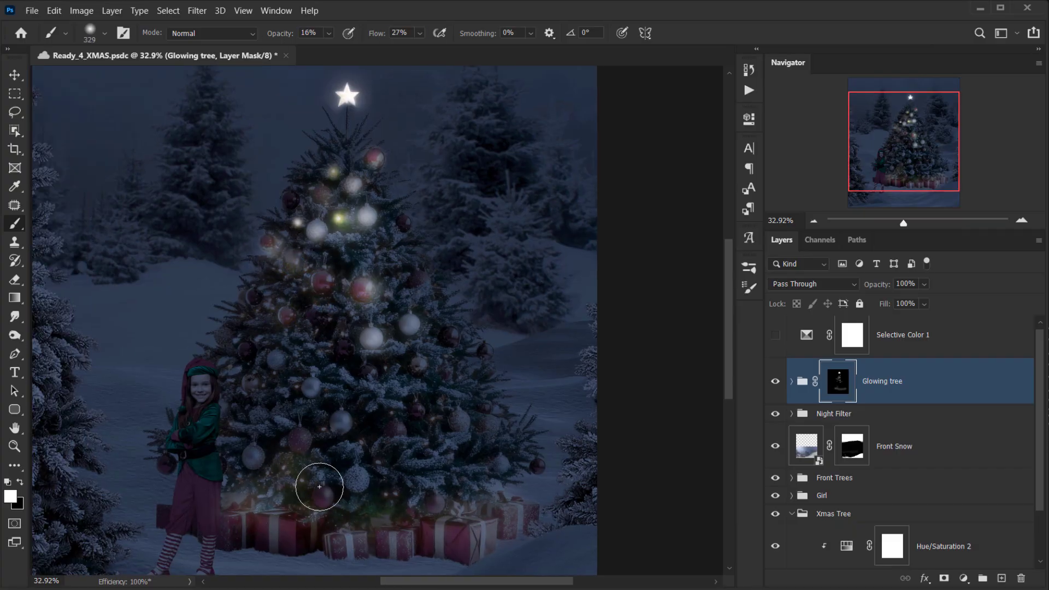
# Paint a faint glow across the tree's branches and remaining baubles with a larger white brush at 16% opacity and 27% flow.
pyautogui.moveTo(316, 480); pyautogui.dragTo(346, 370)
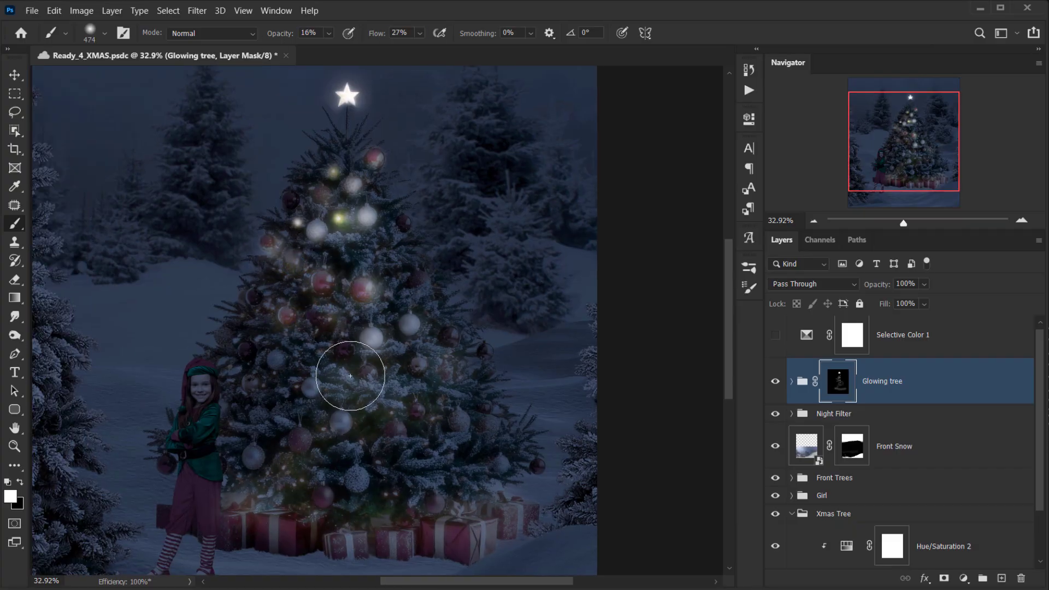
pyautogui.click(328, 435)
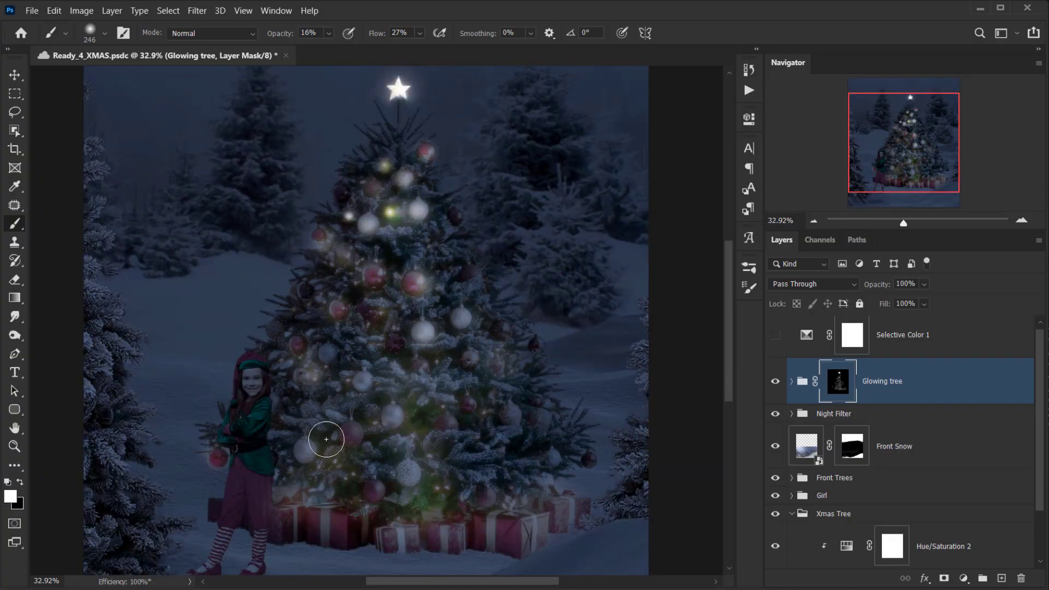
pyautogui.click(431, 249)
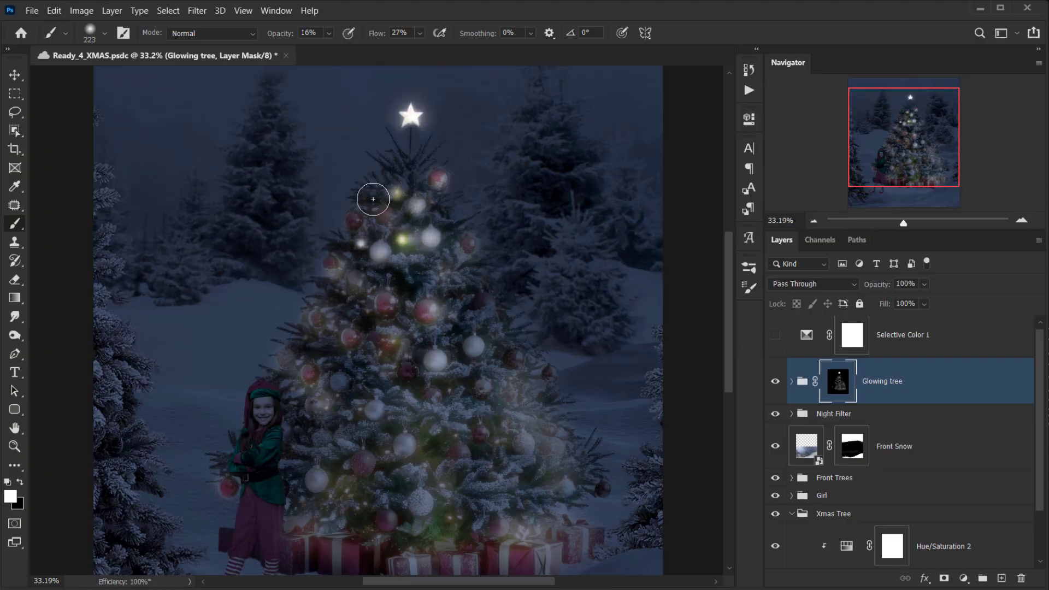
pyautogui.click(372, 207)
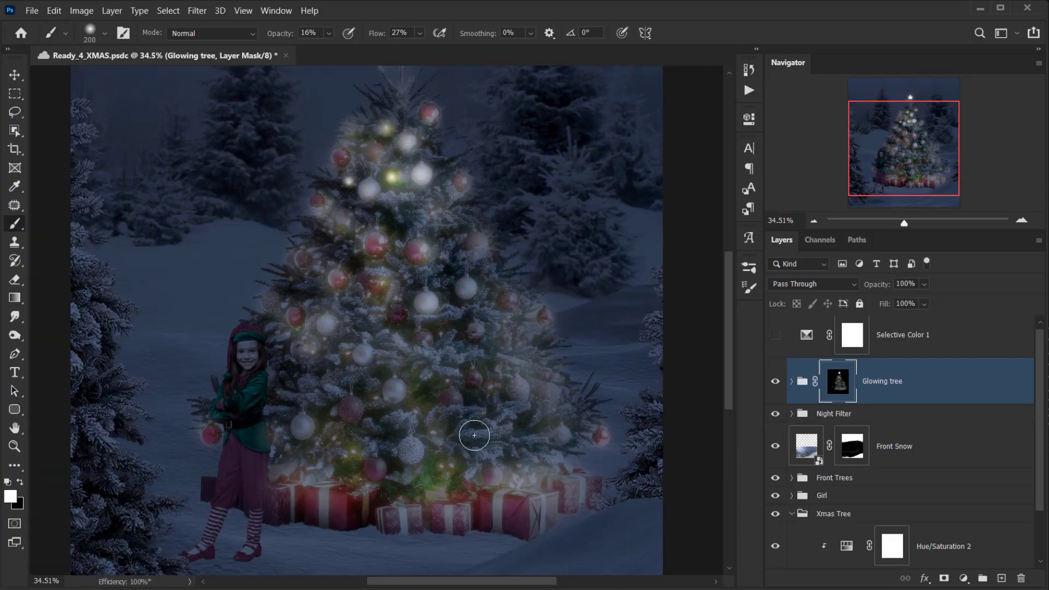
pyautogui.press('x')
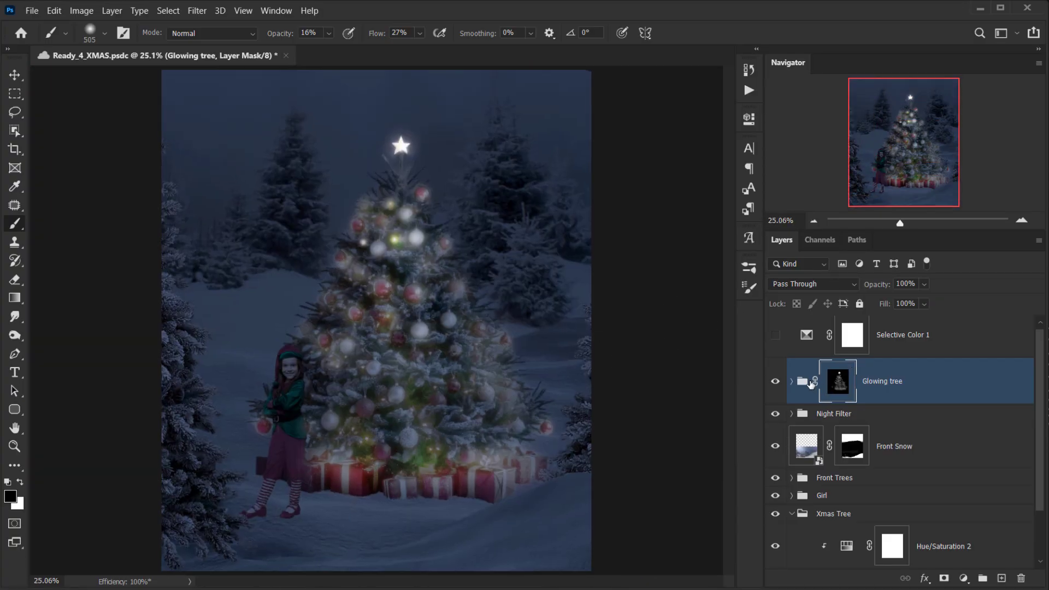
# Duplicate the Glowing tree group and delete the layer mask from the duplicate.
pyautogui.click(774, 380)
pyautogui.click(774, 379)
pyautogui.click(948, 374)
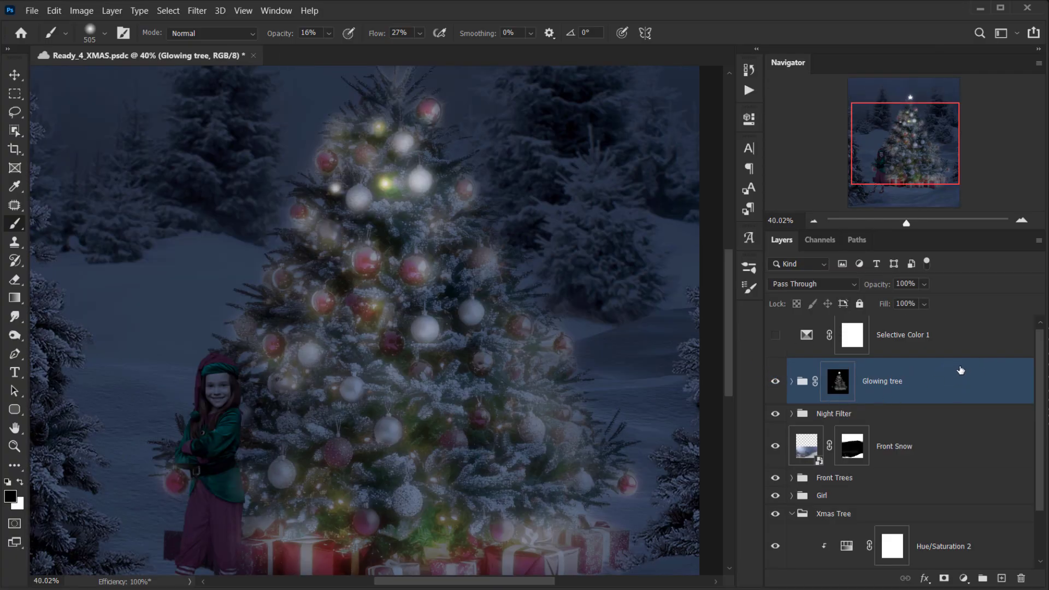
pyautogui.hotkey('ctrl', 'j')
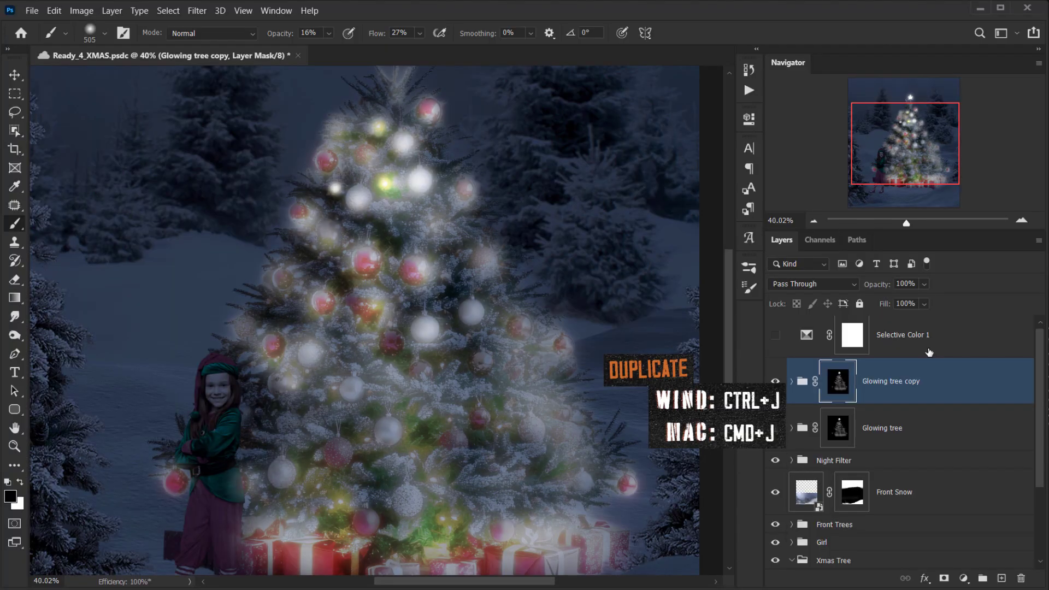
pyautogui.moveTo(840, 388); pyautogui.dragTo(1020, 578)
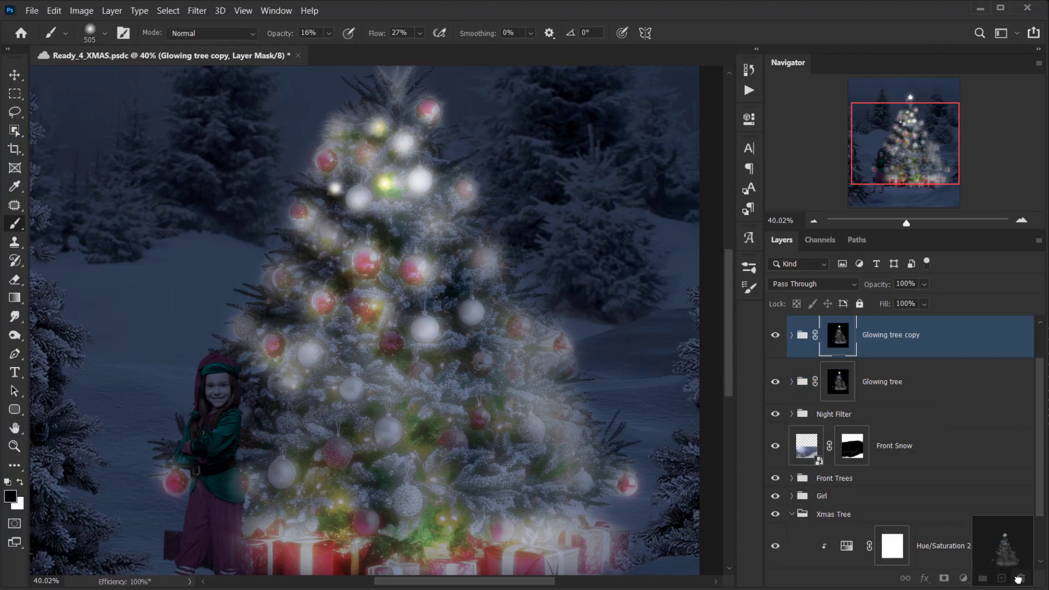
pyautogui.click(463, 237)
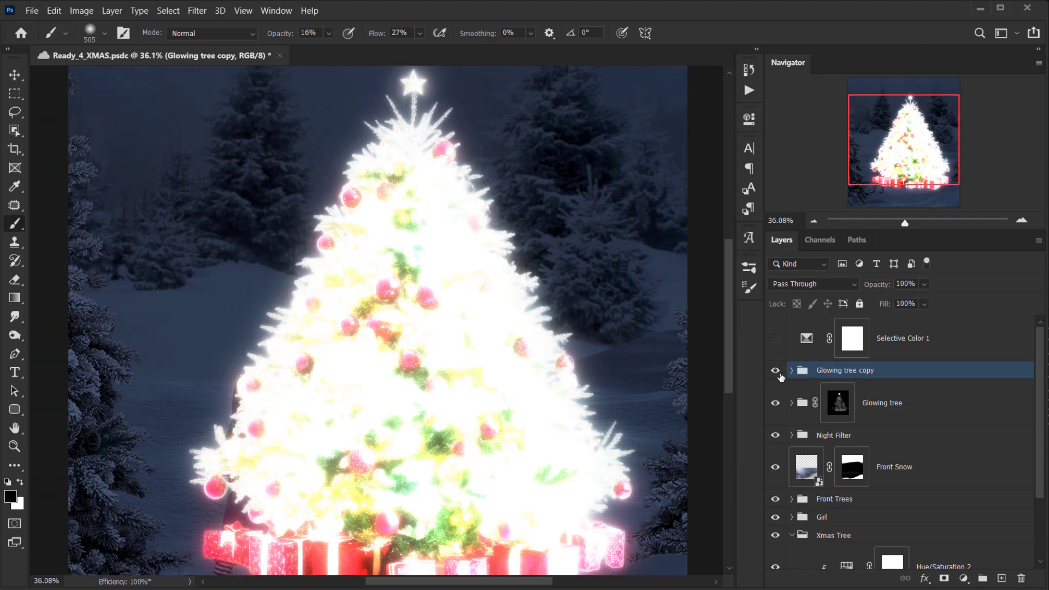
# Toggle the Glowing tree copy group to compare the glow, and add a new empty layer above it.
pyautogui.click(776, 372)
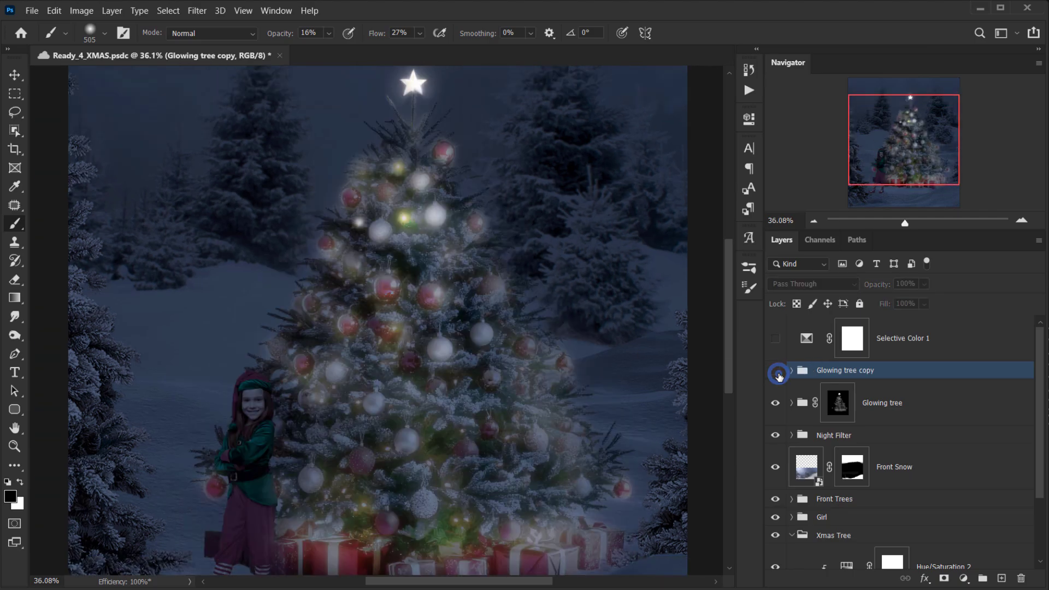
pyautogui.click(776, 372)
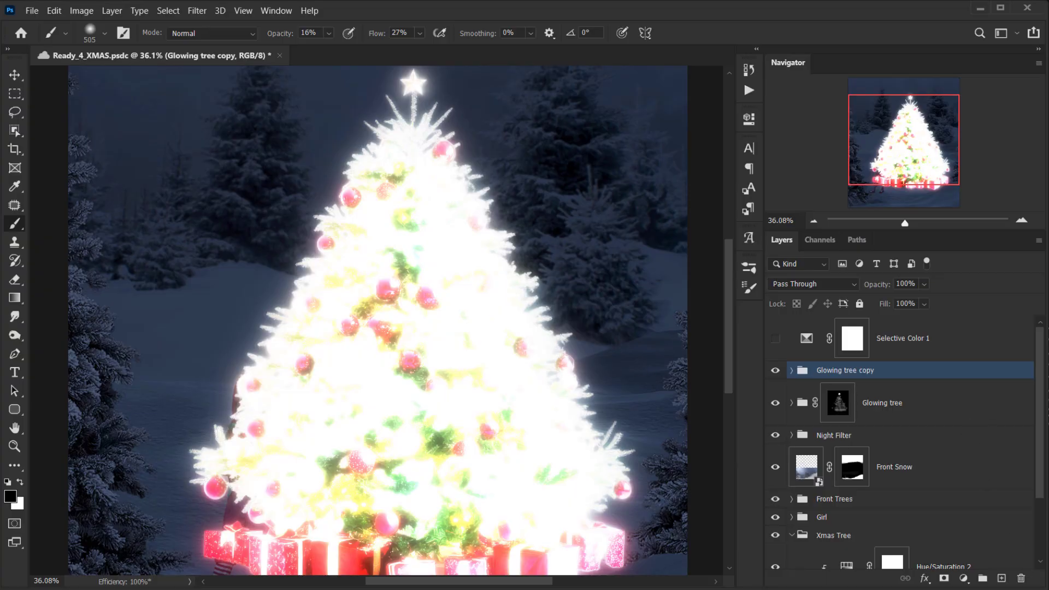
pyautogui.click(1001, 580)
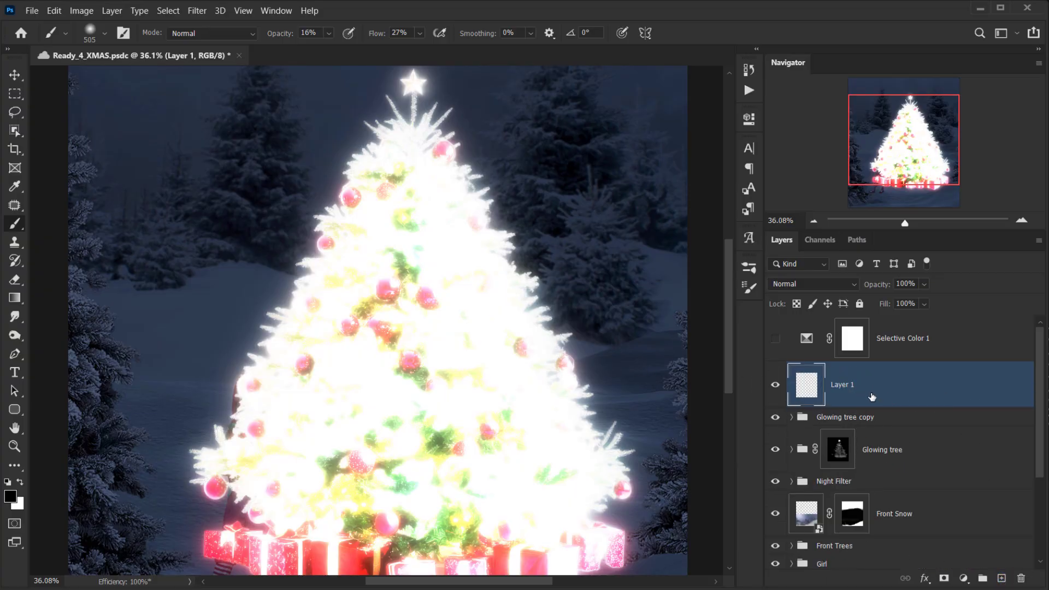
# Merge Layer 1 with the Glowing tree copy group, toggle the merged layer's visibility to compare, and rename it Glow.
pyautogui.keyDown('shift'); pyautogui.click(868, 420); pyautogui.keyUp('shift')
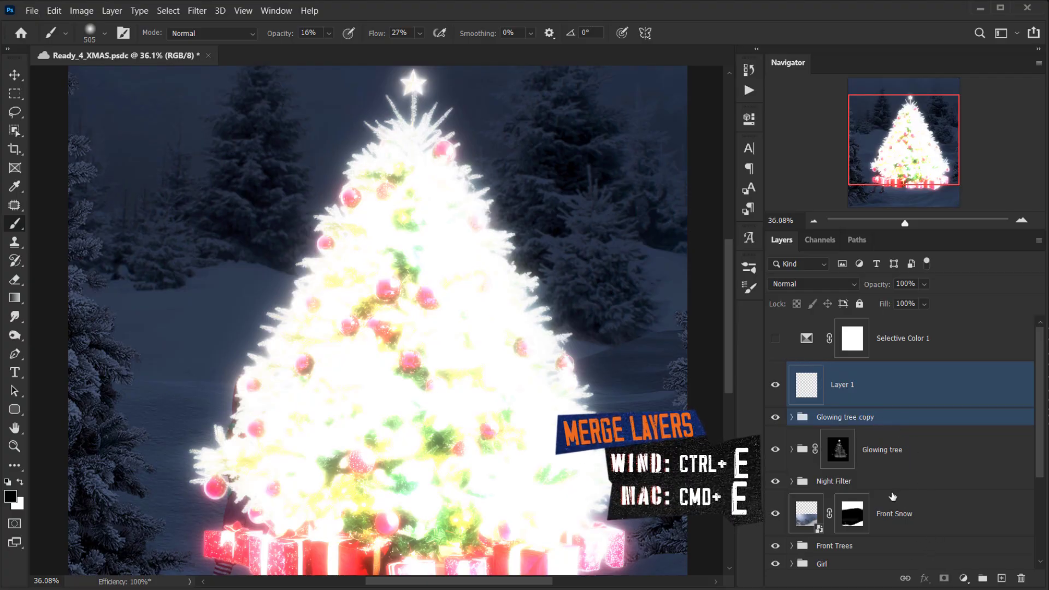
pyautogui.hotkey('ctrl', 'e')
pyautogui.press('Return')
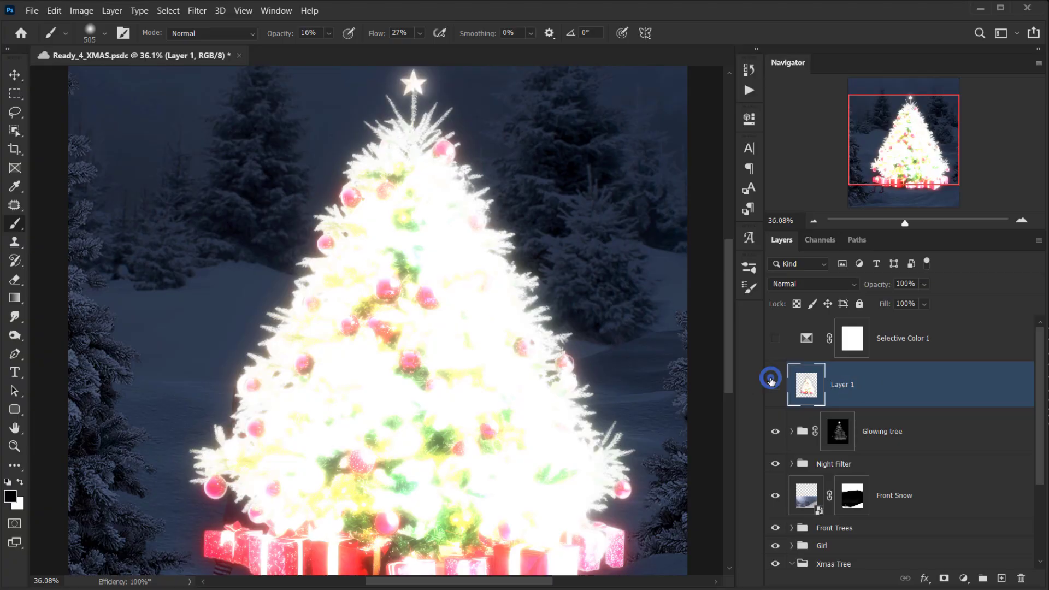
pyautogui.click(775, 385)
pyautogui.click(775, 384)
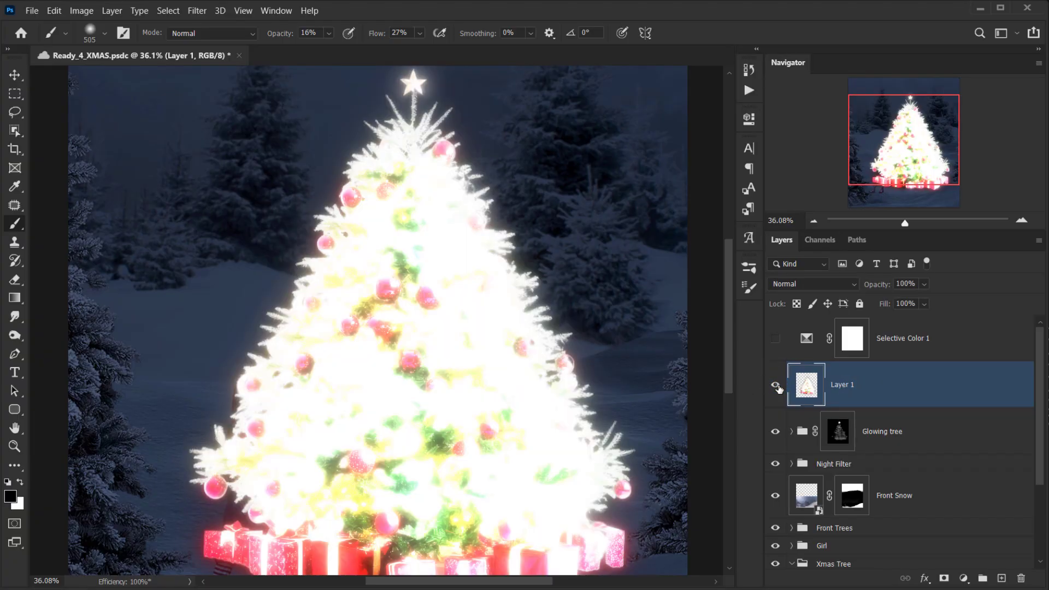
pyautogui.doubleClick(849, 386)
# Apply a Gaussian Blur with a radius of 104.3 pixels to the Glow layer.
pyautogui.click(197, 11)
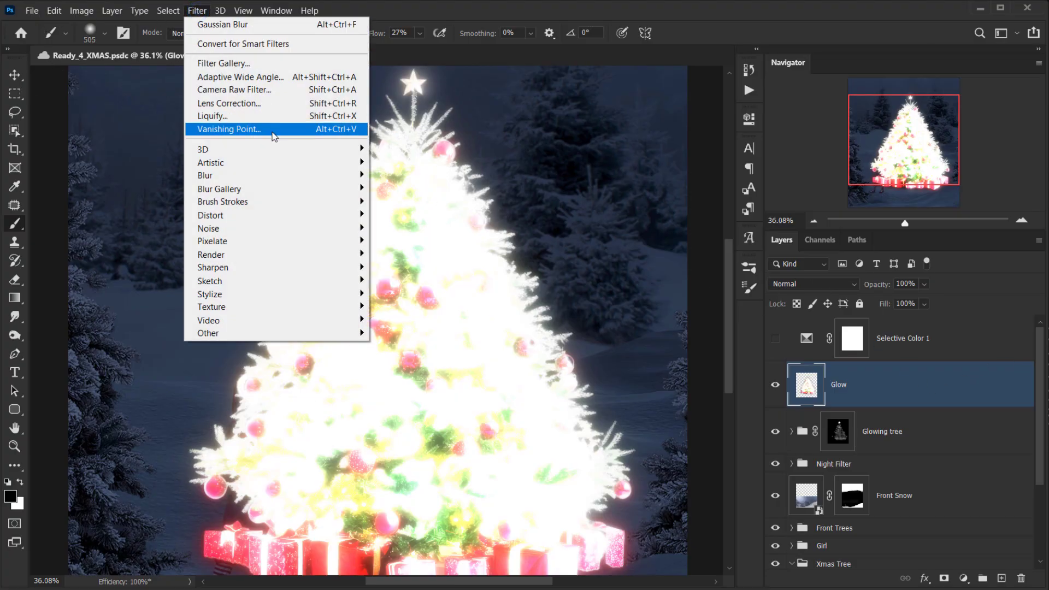
pyautogui.moveTo(257, 174)
pyautogui.click(433, 227)
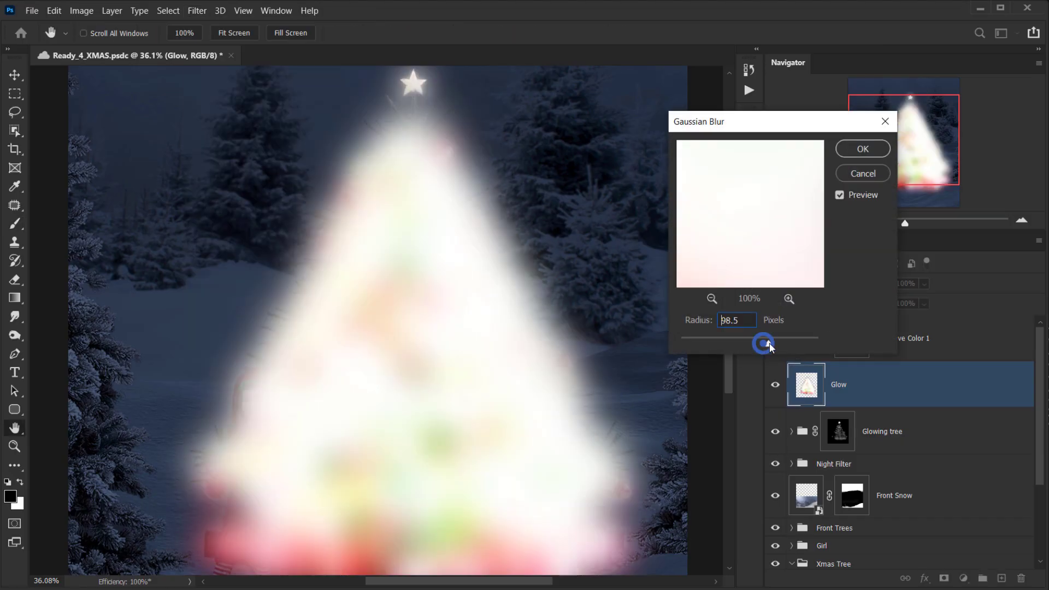
pyautogui.moveTo(768, 343); pyautogui.dragTo(770, 343)
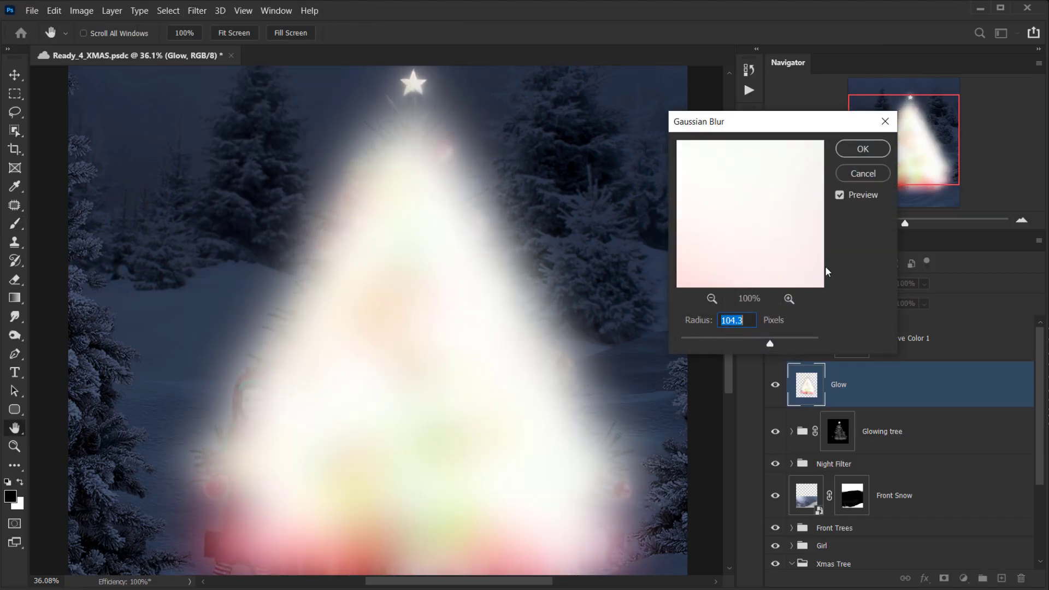
pyautogui.click(858, 150)
# Set the Glow layer's blend mode to Color Dodge and its fill to 32%.
pyautogui.click(799, 282)
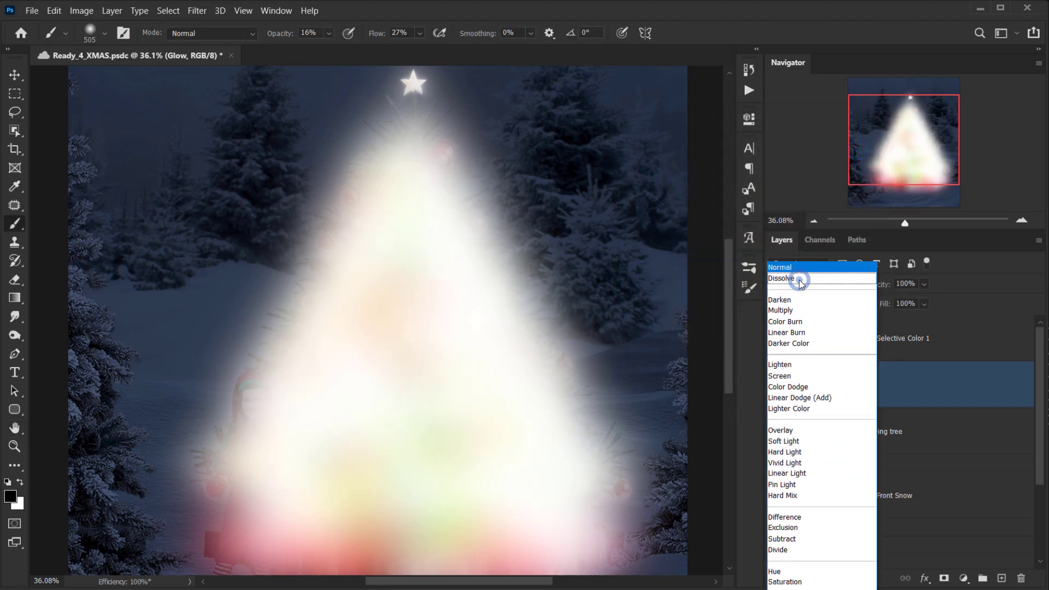
pyautogui.click(794, 388)
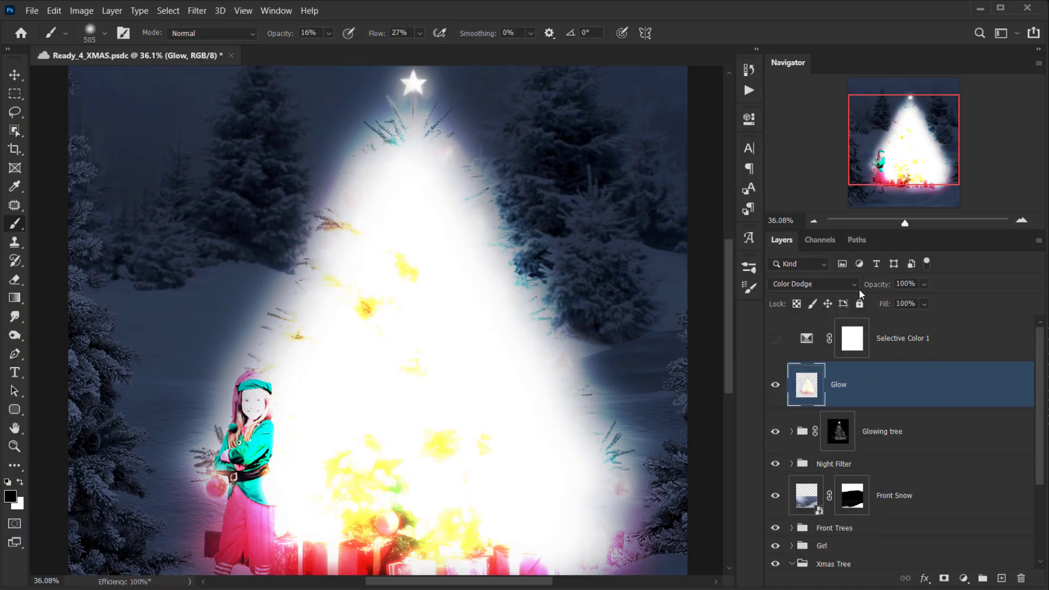
pyautogui.moveTo(876, 302); pyautogui.dragTo(811, 303)
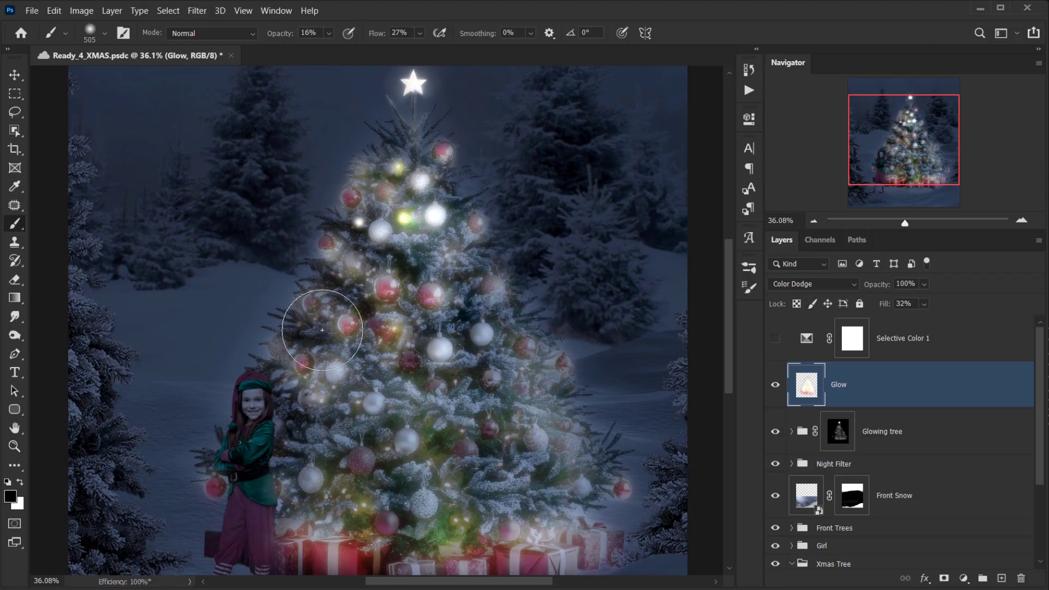
pyautogui.scroll(-7, 321, 329)
pyautogui.scroll(6, 353, 292)
pyautogui.scroll(3, 356, 282)
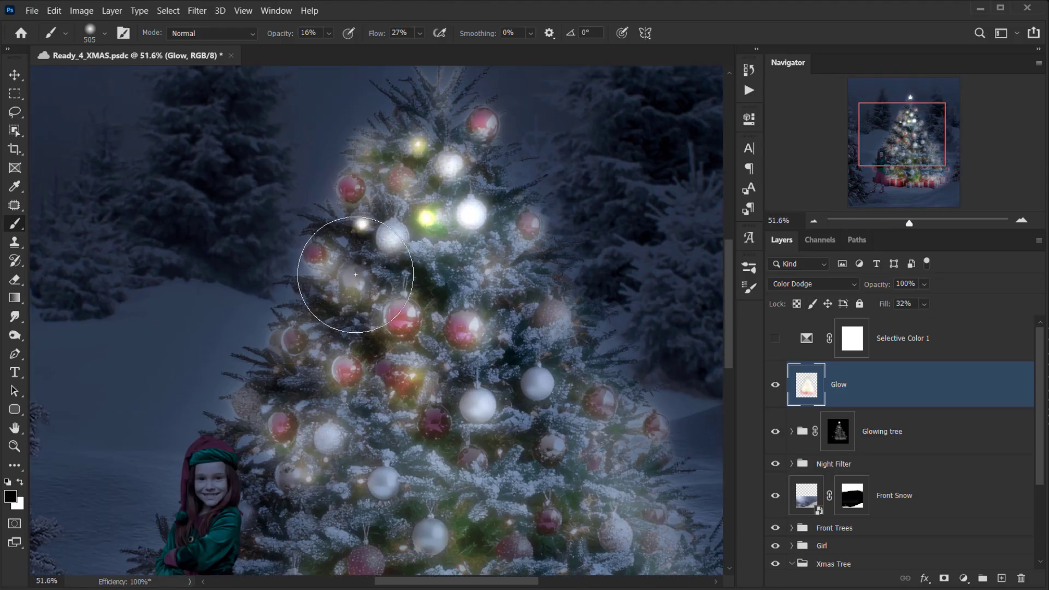
# Toggle the Glowing tree group to compare, and paint its mask with a 182 px black brush over the yellow-green light near the treetop.
pyautogui.moveTo(370, 263); pyautogui.dragTo(359, 281)
pyautogui.click(775, 436)
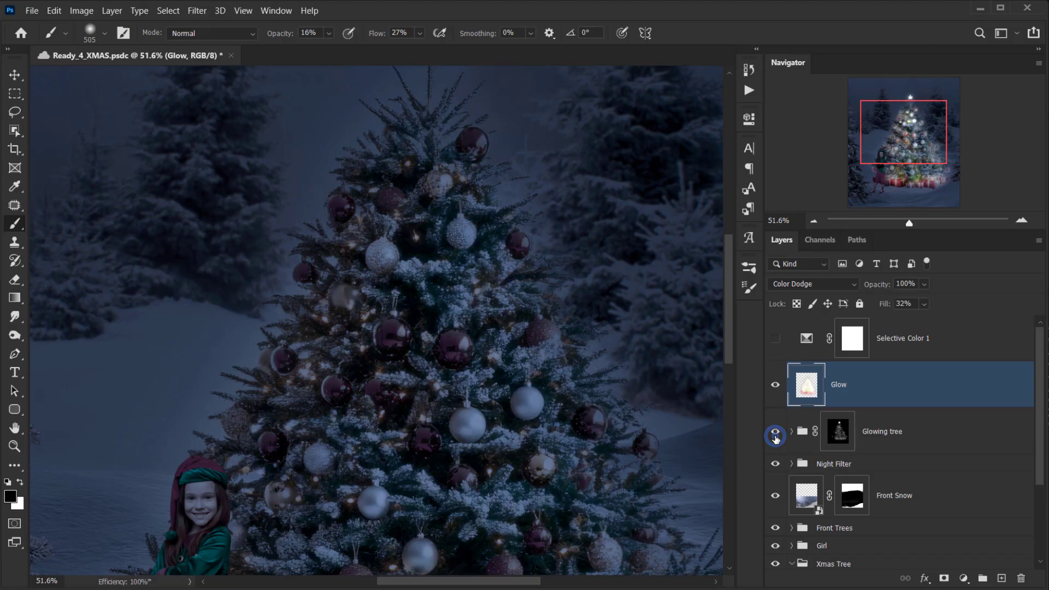
pyautogui.click(775, 437)
pyautogui.click(838, 431)
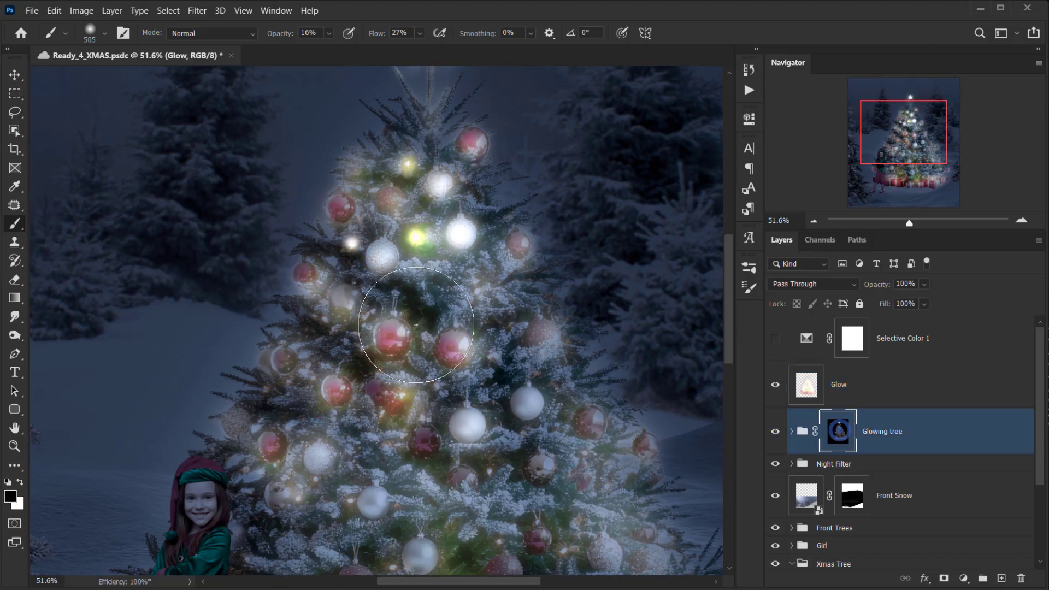
pyautogui.scroll(4, 436, 252)
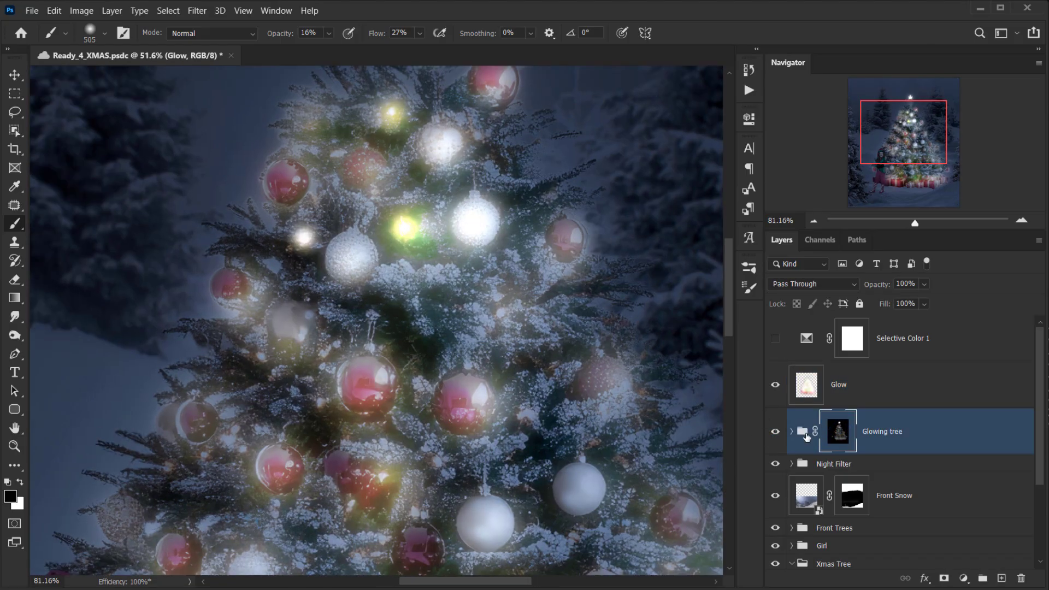
pyautogui.click(775, 434)
pyautogui.click(775, 434)
pyautogui.moveTo(234, 265); pyautogui.dragTo(156, 282)
pyautogui.moveTo(394, 251); pyautogui.dragTo(358, 253)
pyautogui.moveTo(425, 242)
pyautogui.mouseDown()
pyautogui.moveTo(403, 227)
pyautogui.moveTo(407, 213)
pyautogui.mouseUp()
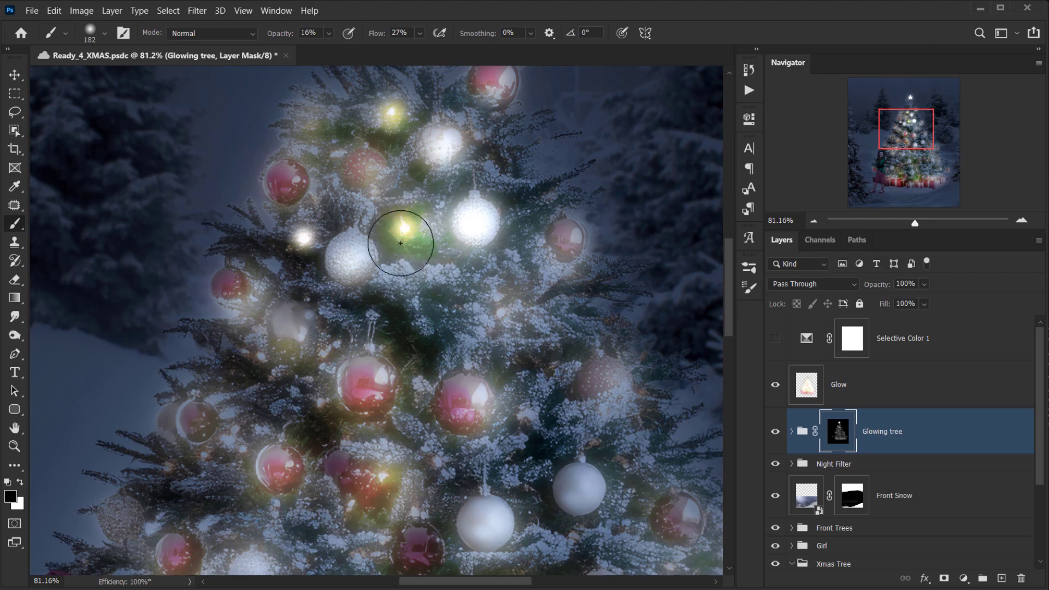
# Dim the yellow-green light further with another black dab on the Glowing tree mask, and check the whole composite.
pyautogui.scroll(-5, 398, 234)
pyautogui.scroll(4, 398, 343)
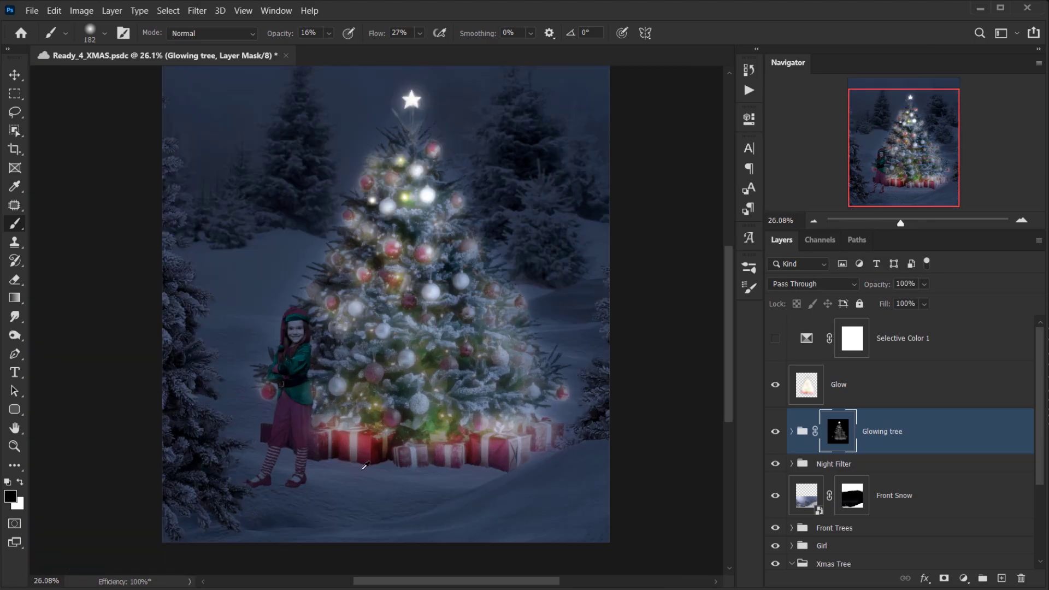
pyautogui.scroll(-3, 381, 227)
pyautogui.scroll(4, 381, 226)
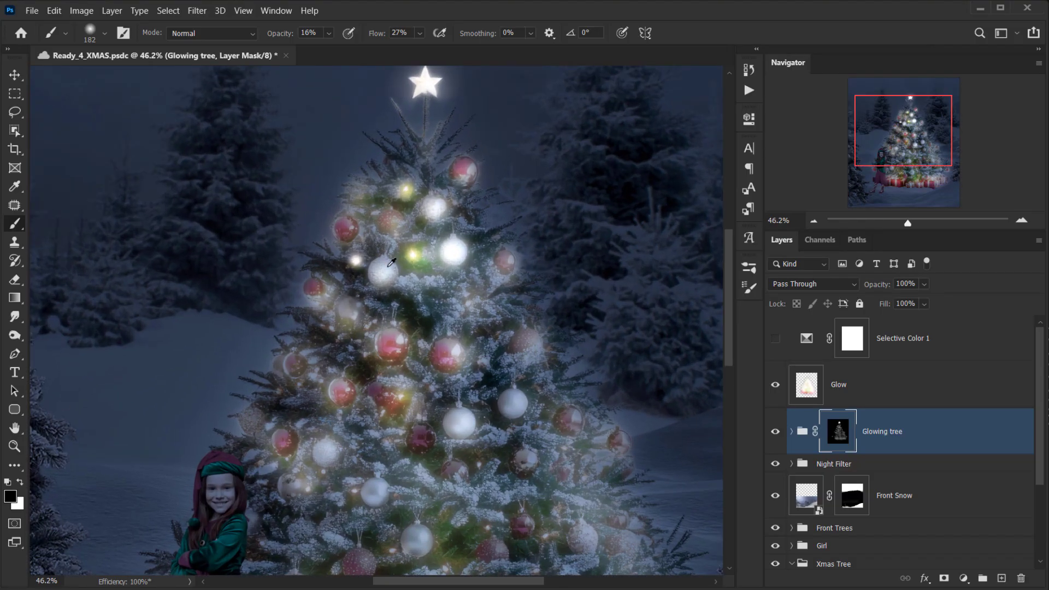
pyautogui.moveTo(413, 254)
pyautogui.mouseDown()
pyautogui.moveTo(405, 246)
pyautogui.moveTo(413, 253)
pyautogui.mouseUp()
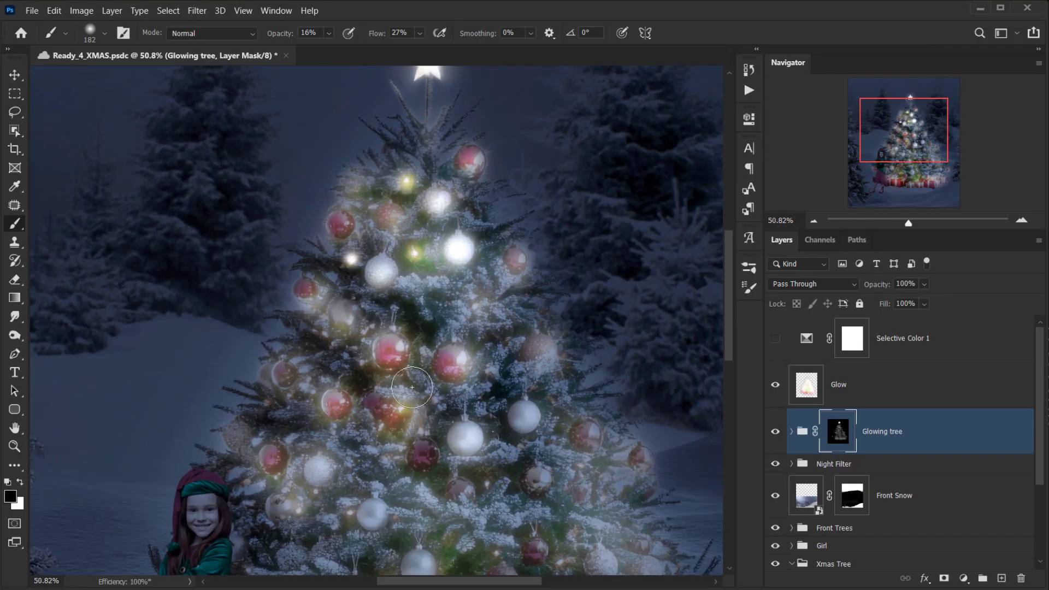
pyautogui.scroll(-5, 679, 271)
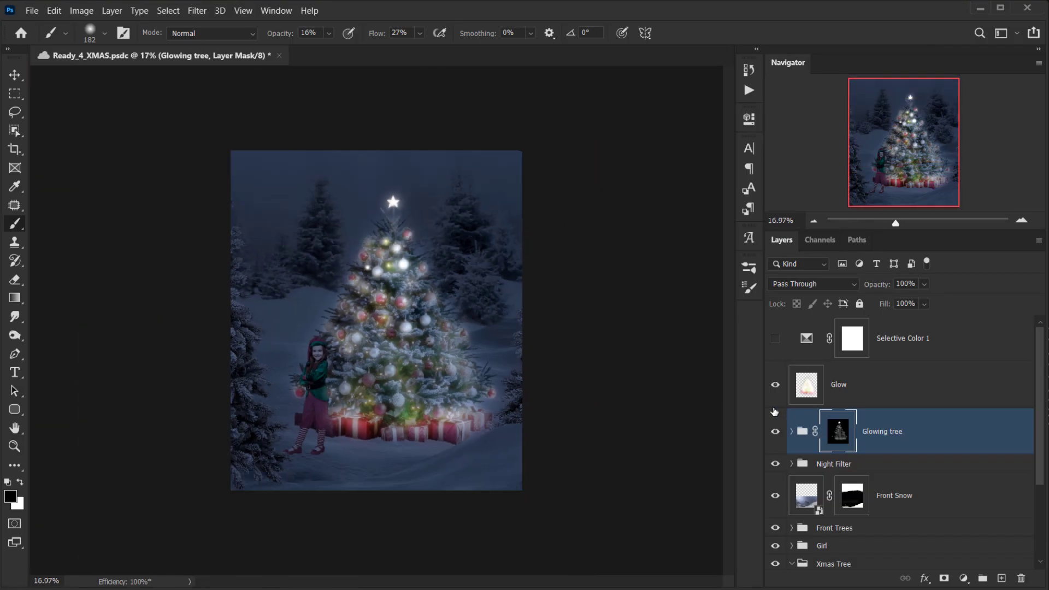
# Check the Glow layer's effect by hiding and showing it, and raise its fill to 37%.
pyautogui.click(776, 383)
pyautogui.click(776, 382)
pyautogui.click(844, 382)
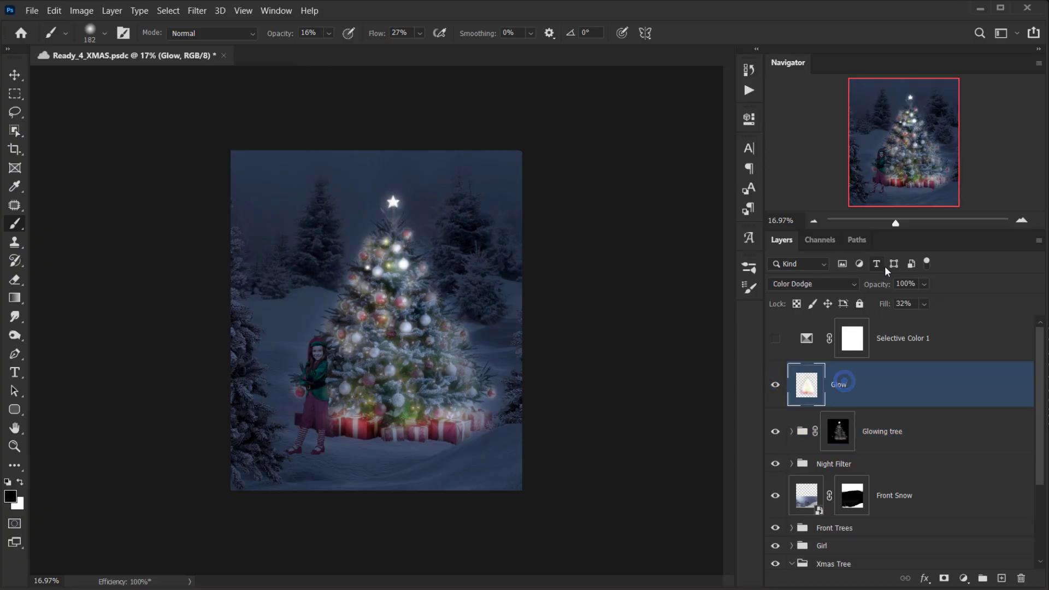
pyautogui.moveTo(887, 306); pyautogui.dragTo(889, 306)
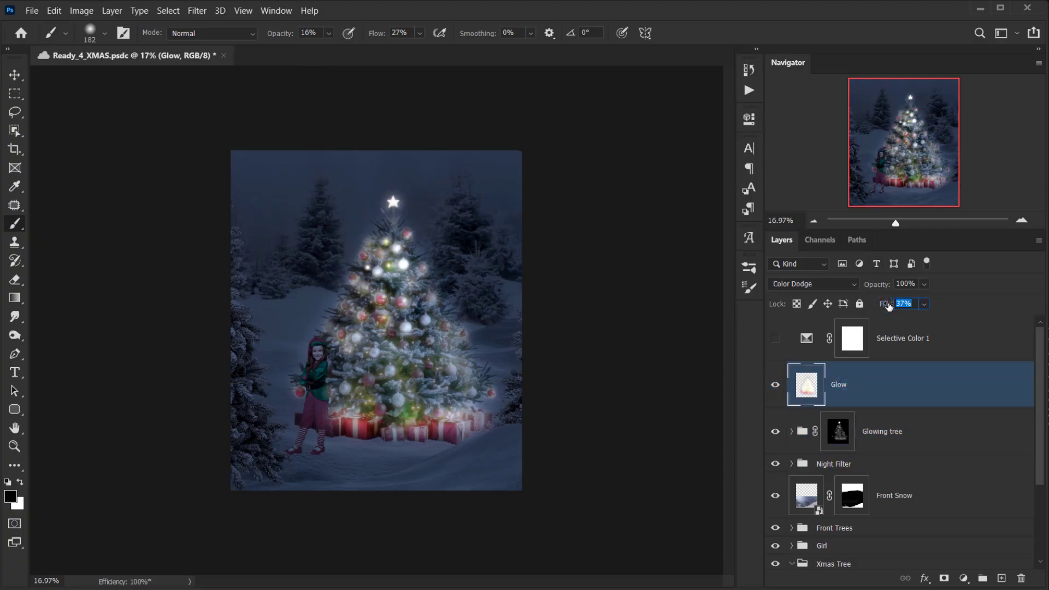
# Paint black on the Glowing tree group's mask over the gifts beside the girl, using a soft brush of about 461 px.
pyautogui.scroll(3, 392, 346)
pyautogui.moveTo(409, 430); pyautogui.dragTo(398, 397)
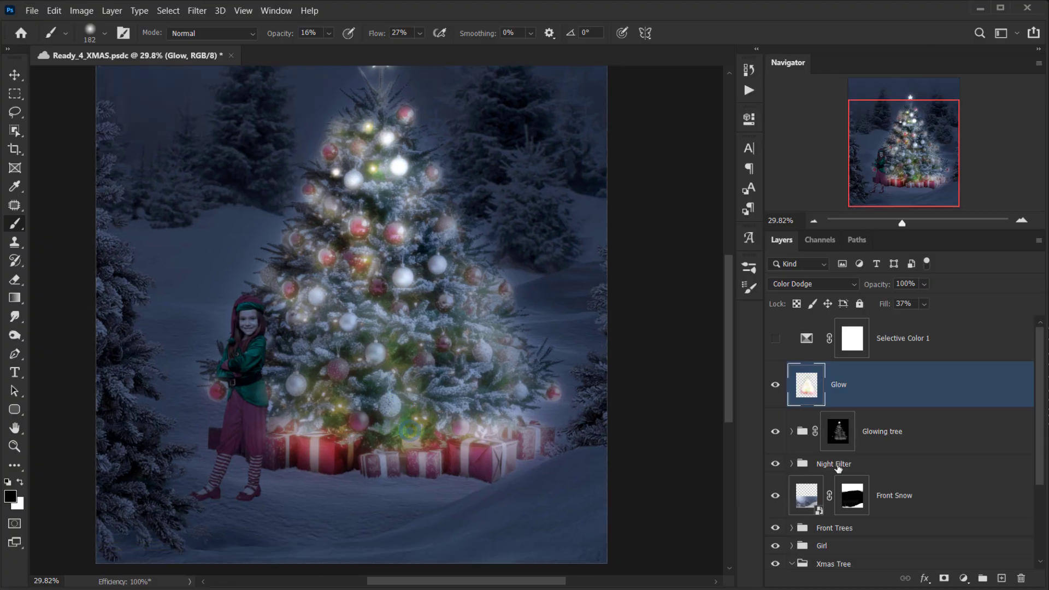
pyautogui.click(844, 426)
pyautogui.keyDown('alt'); pyautogui.rightClick(257, 453); pyautogui.keyUp('alt')
pyautogui.click(286, 451)
pyautogui.click(295, 454)
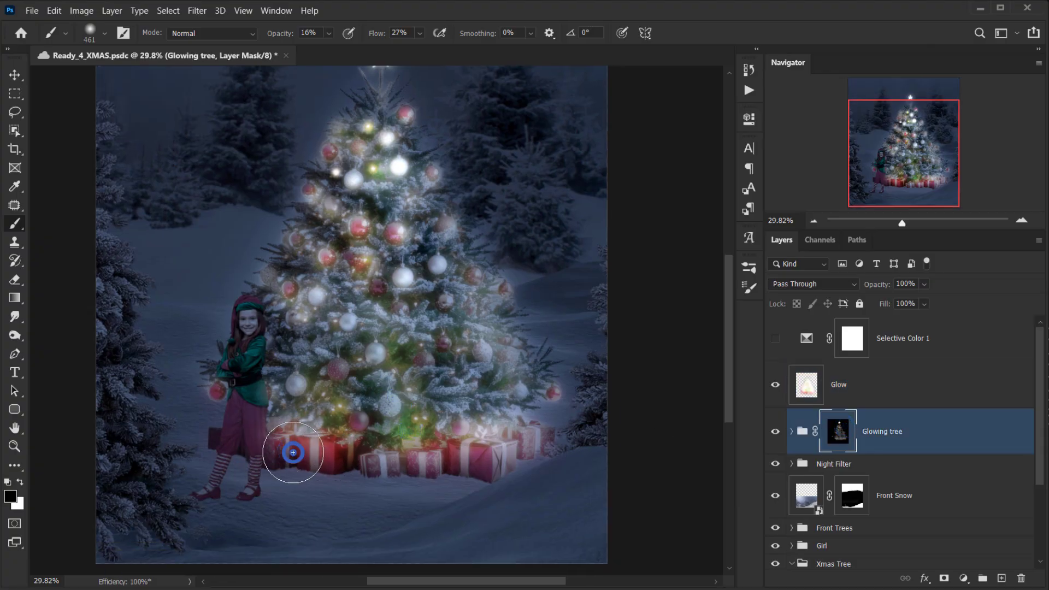
pyautogui.moveTo(273, 447)
pyautogui.mouseDown()
pyautogui.moveTo(312, 448)
pyautogui.moveTo(300, 464)
pyautogui.mouseUp()
pyautogui.scroll(6, 264, 424)
pyautogui.moveTo(264, 424); pyautogui.dragTo(294, 417)
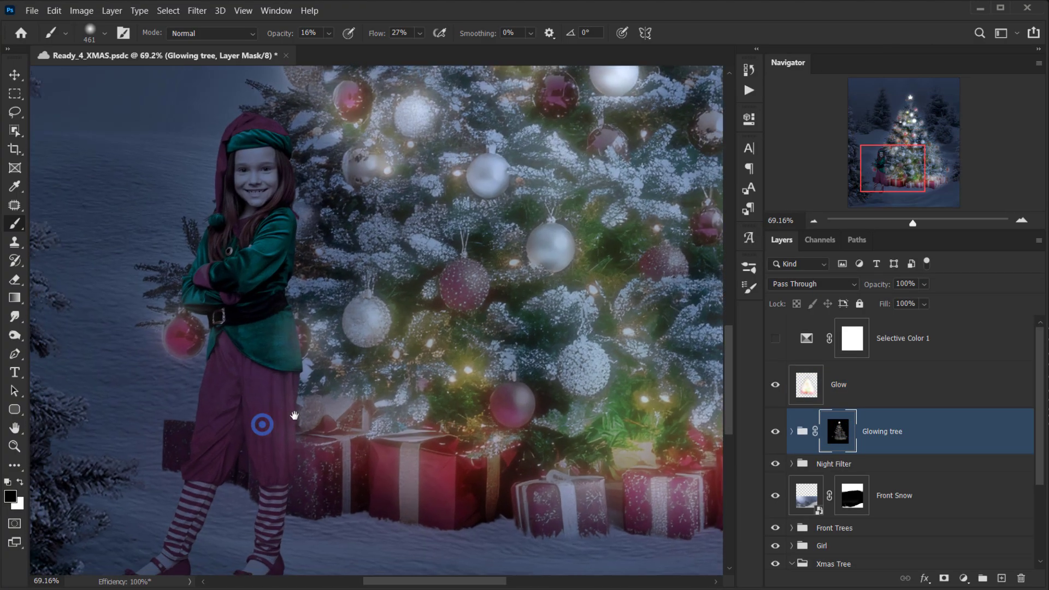
# Compare the picture with the Glowing tree group and the Girl group each hidden and shown.
pyautogui.scroll(-3, 253, 317)
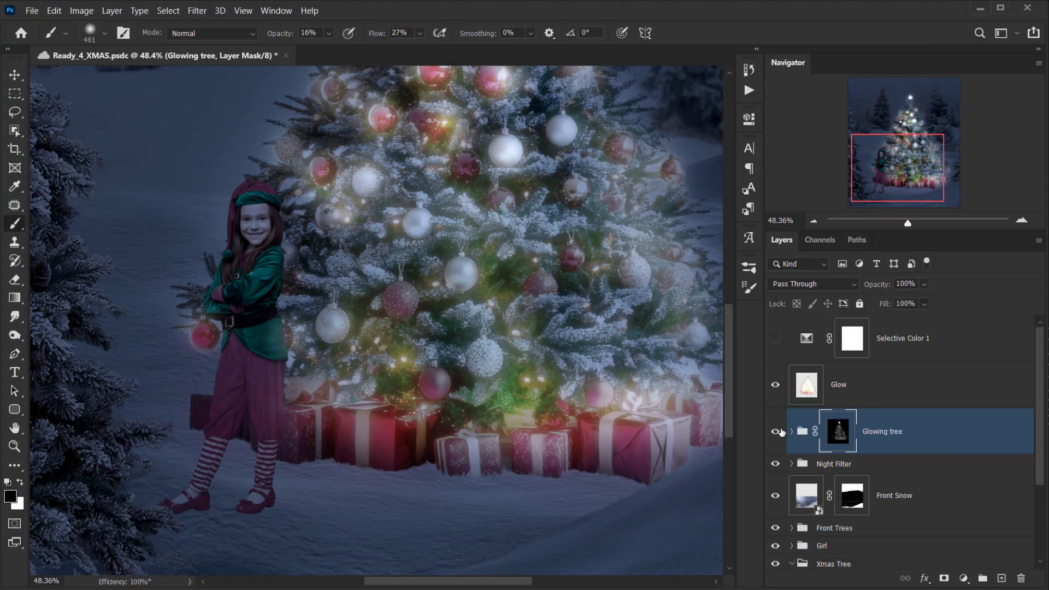
pyautogui.click(777, 431)
pyautogui.click(778, 431)
pyautogui.scroll(-3, 801, 478)
pyautogui.click(775, 432)
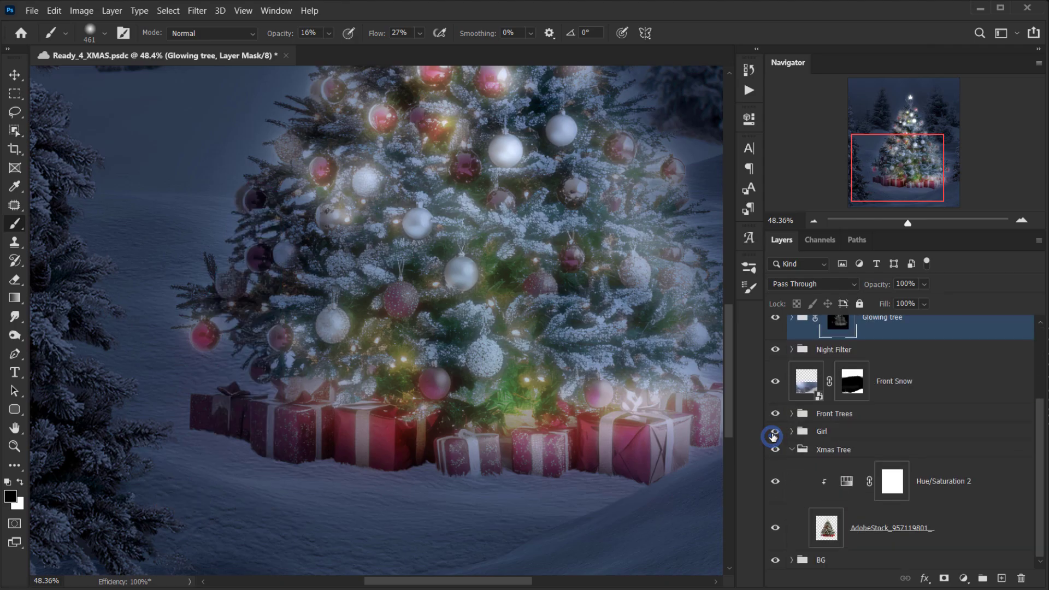
pyautogui.click(774, 432)
# Collapse the Xmas Tree group and inspect the girl up close with the Girl group selected.
pyautogui.click(832, 430)
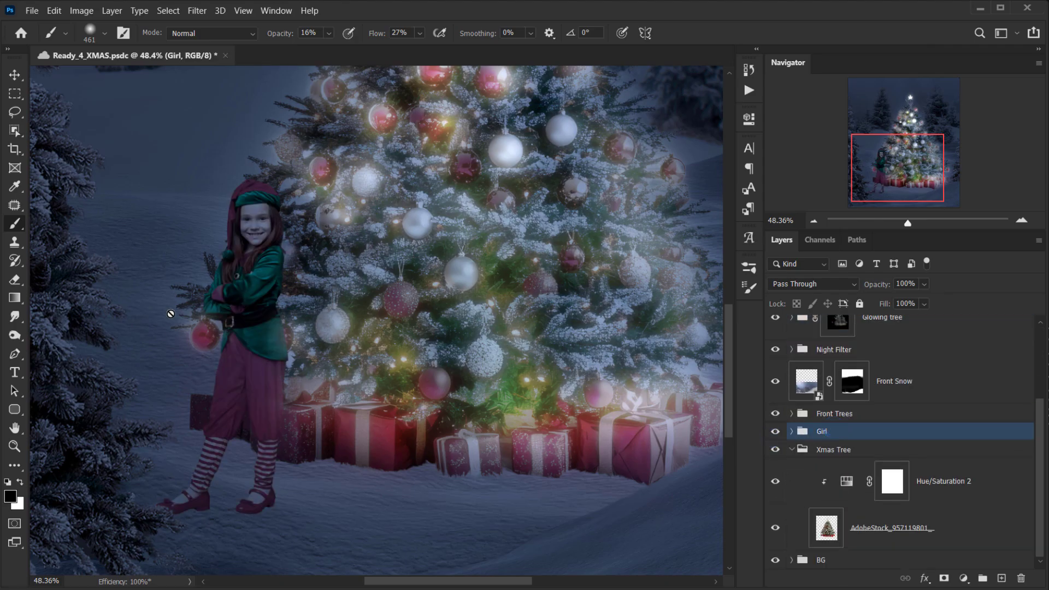
pyautogui.scroll(-1, 280, 251)
pyautogui.scroll(3, 235, 327)
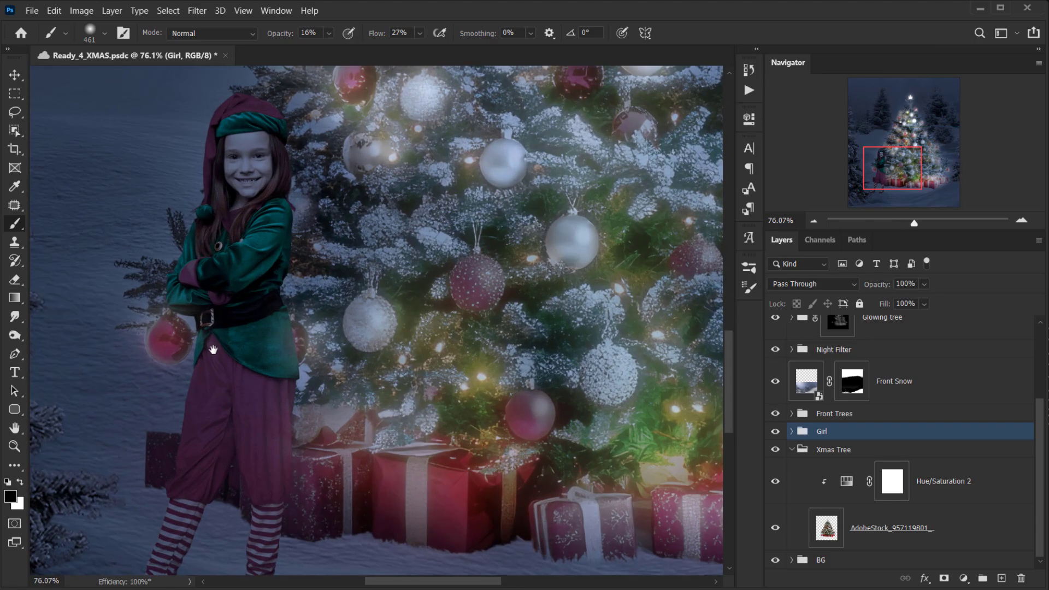
pyautogui.moveTo(212, 345); pyautogui.dragTo(243, 365)
pyautogui.click(794, 450)
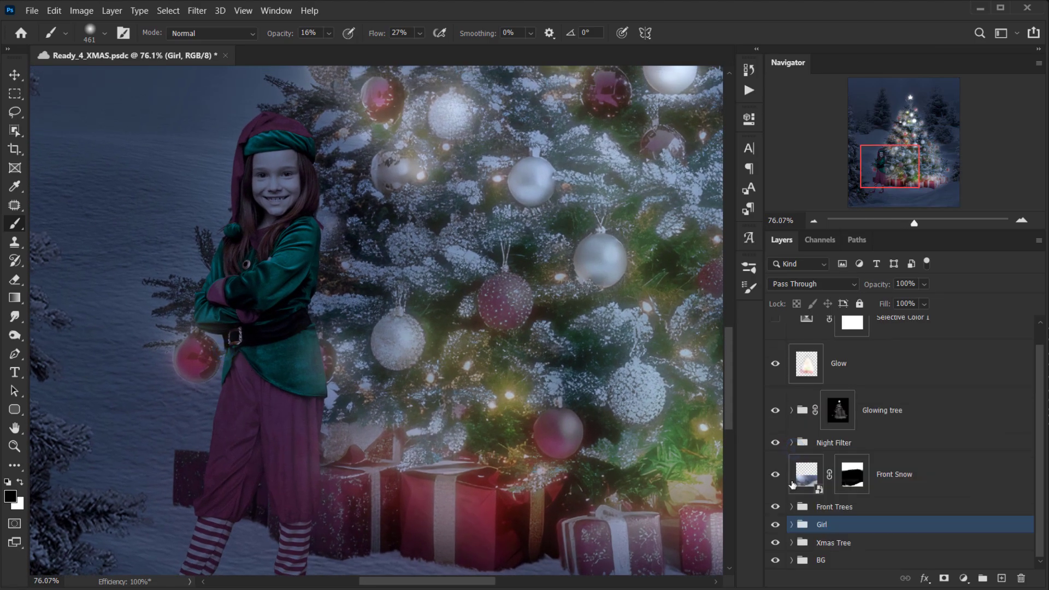
pyautogui.click(782, 526)
pyautogui.click(782, 527)
# Add a Solid Color fill layer in a fully saturated yellow-orange directly above the Glow layer.
pyautogui.scroll(-6, 364, 359)
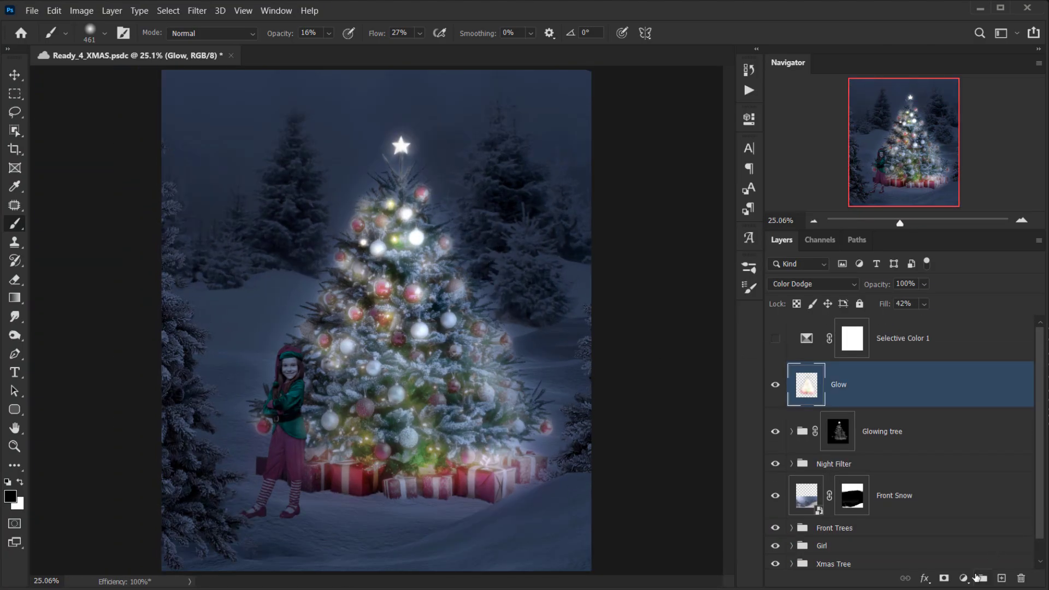
pyautogui.click(964, 577)
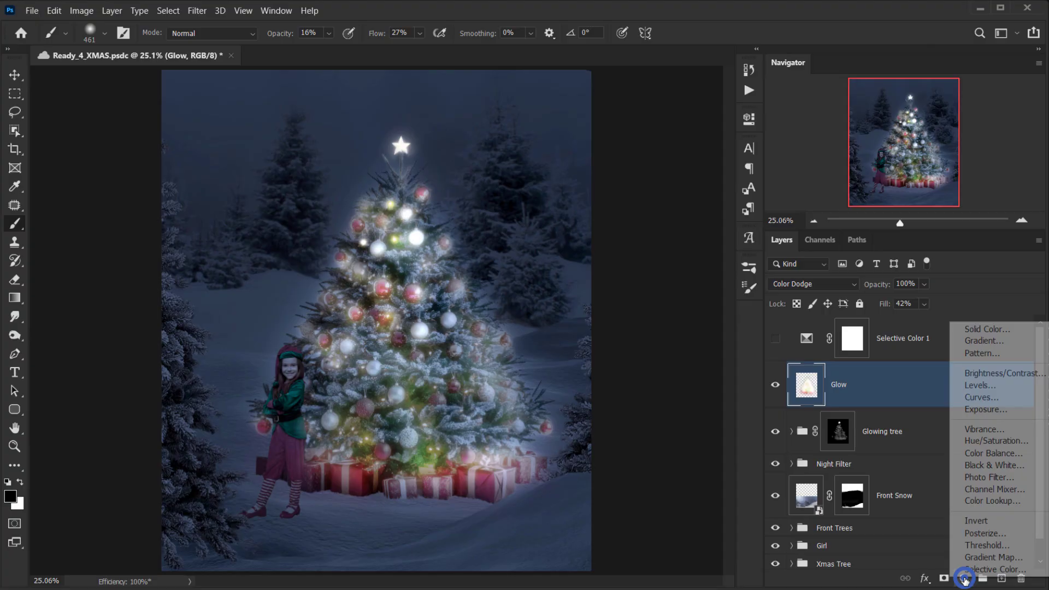
pyautogui.click(990, 332)
pyautogui.click(857, 441)
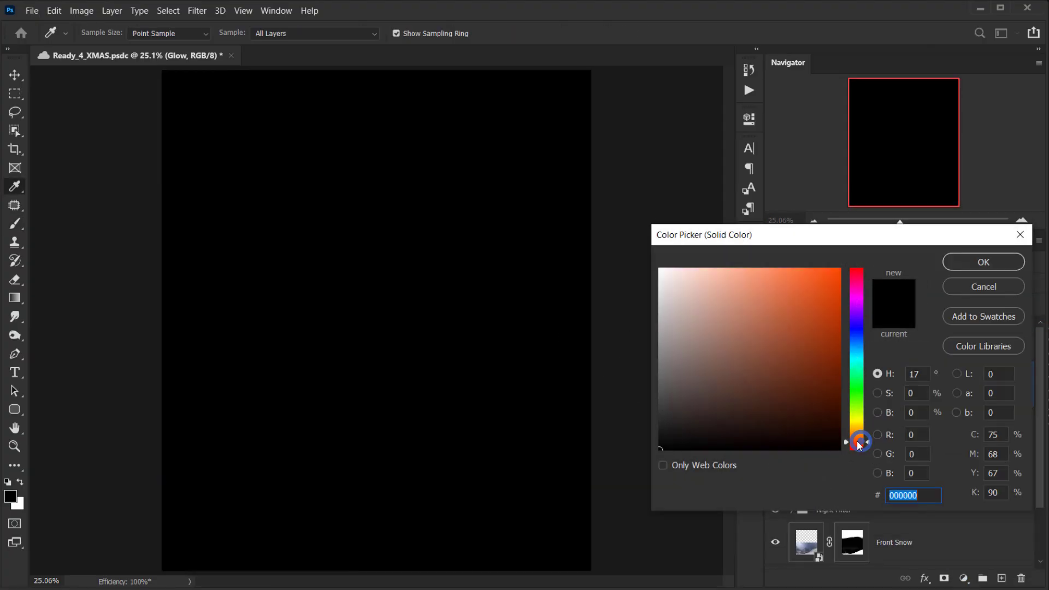
pyautogui.moveTo(824, 287); pyautogui.dragTo(825, 266)
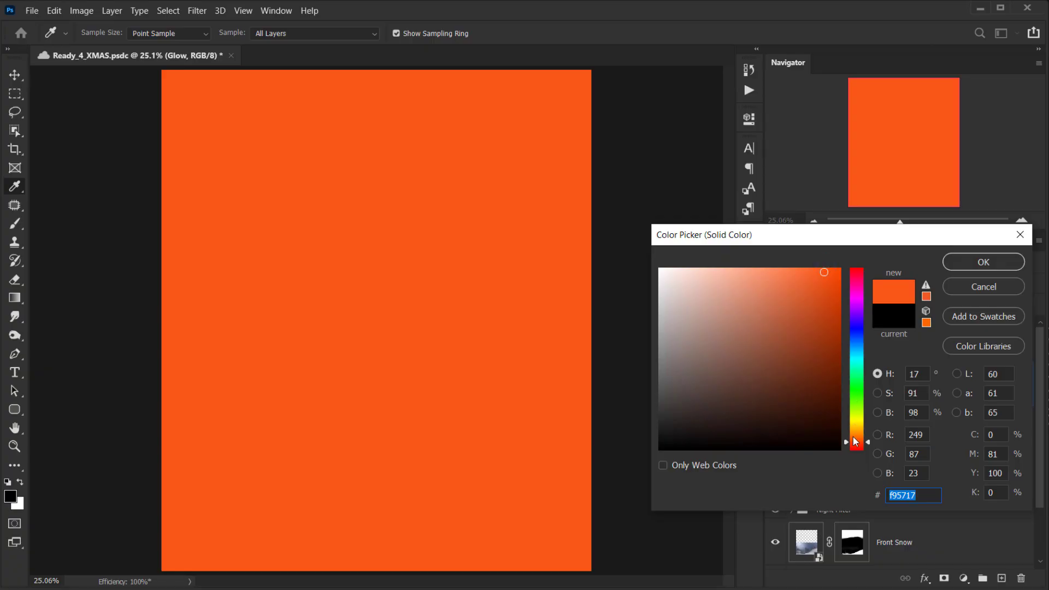
pyautogui.moveTo(855, 441); pyautogui.dragTo(855, 433)
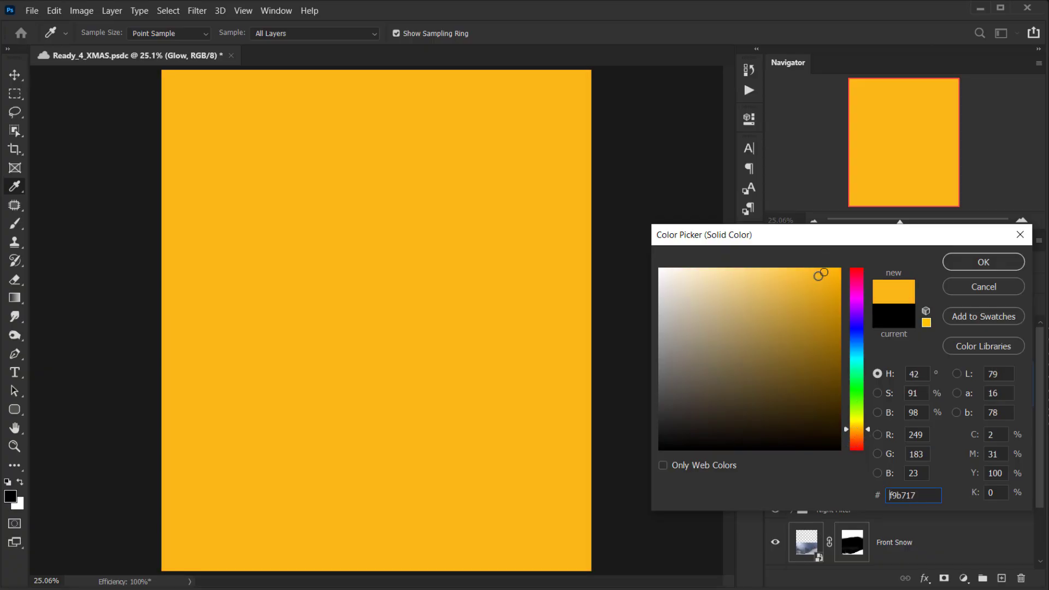
pyautogui.moveTo(820, 275); pyautogui.dragTo(847, 260)
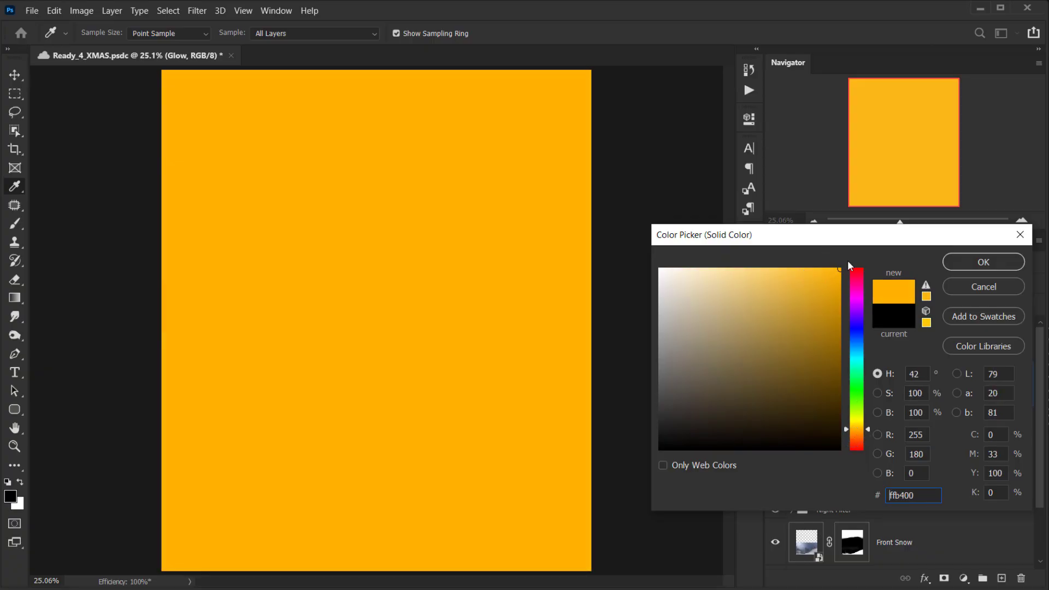
pyautogui.click(854, 430)
pyautogui.click(980, 264)
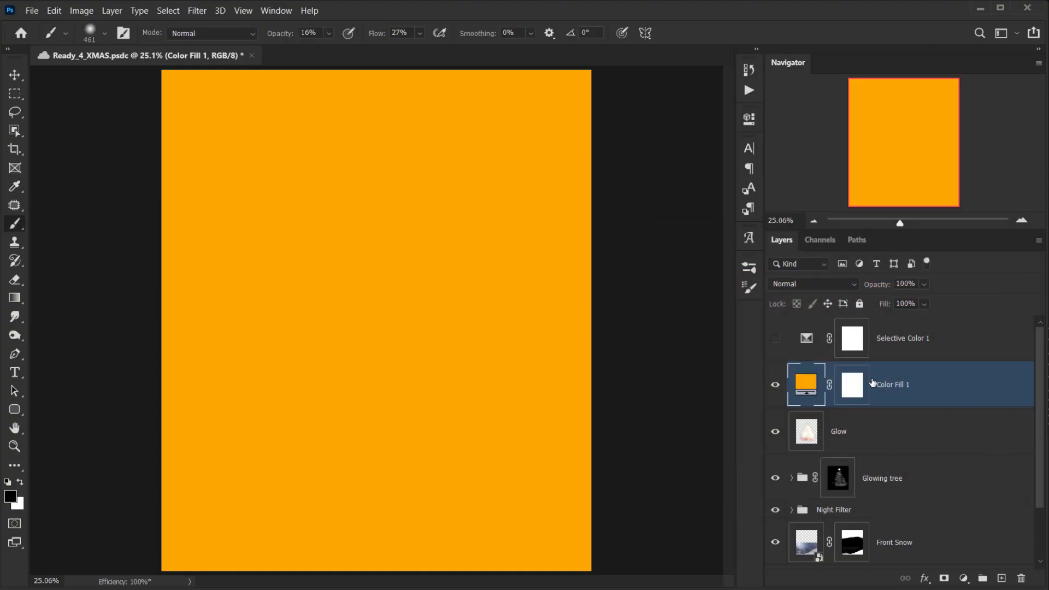
# Set the orange fill layer's blend mode to Linear Dodge (Add) and invert its mask to black.
pyautogui.click(793, 284)
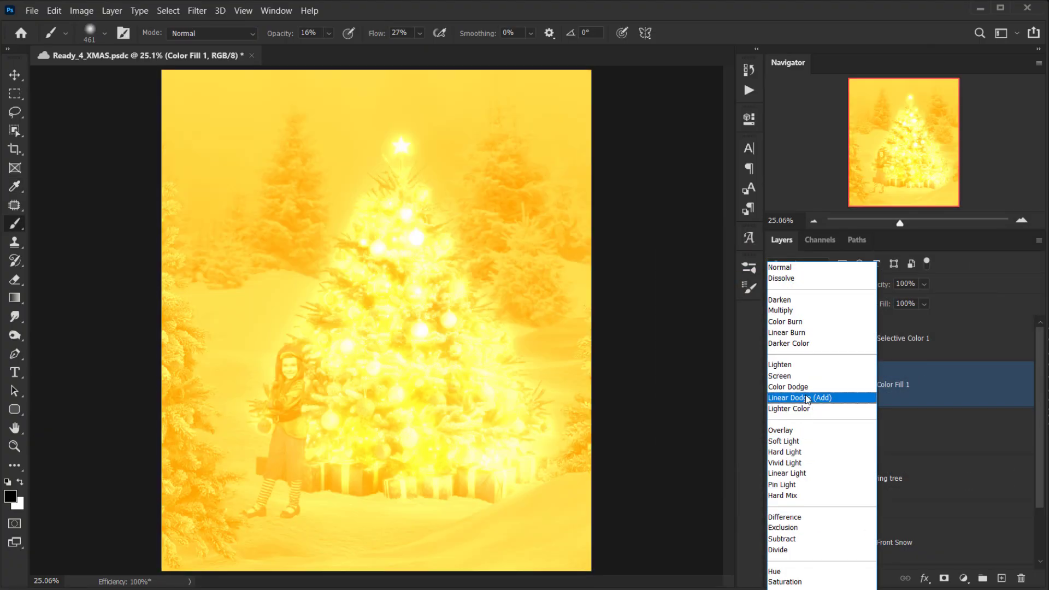
pyautogui.click(806, 398)
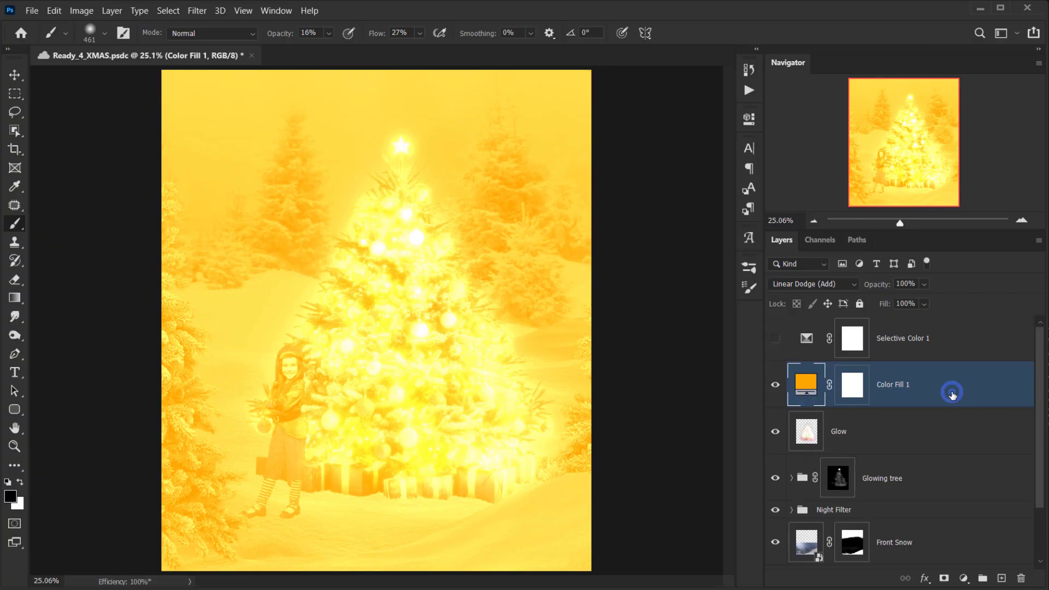
pyautogui.click(851, 392)
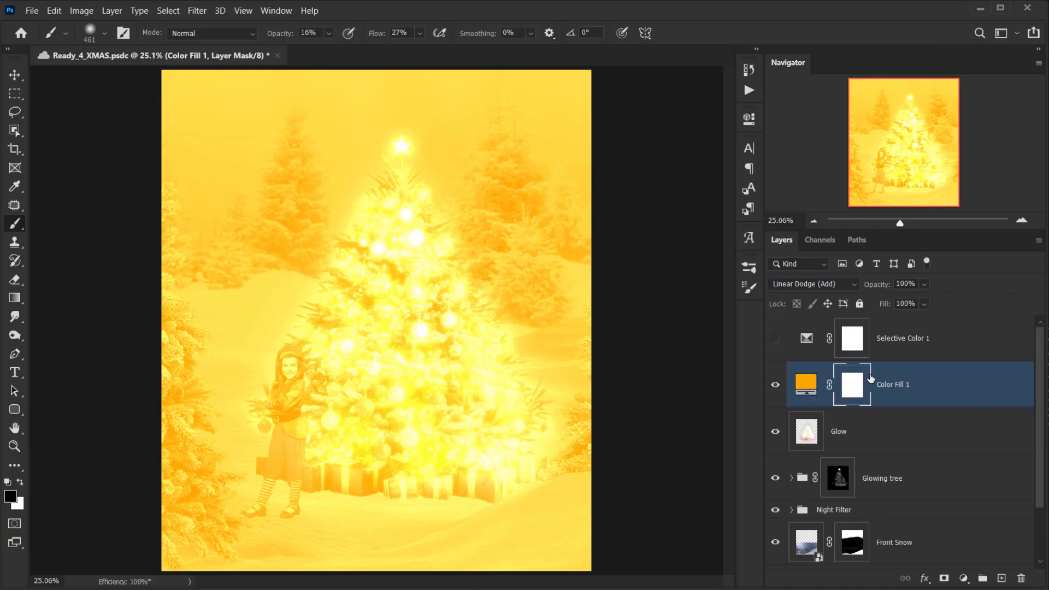
pyautogui.hotkey('ctrl', 'i')
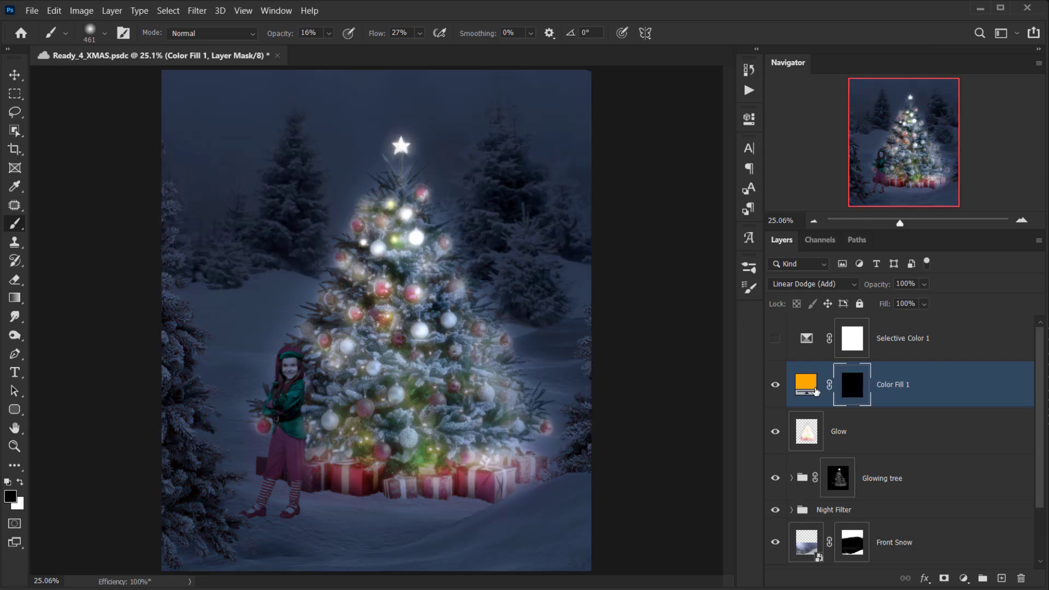
# Paint a soft white glow around the treetop star on the fill mask, with the brush at 72% opacity and 10% flow.
pyautogui.moveTo(354, 313)
pyautogui.mouseDown()
pyautogui.moveTo(400, 313)
pyautogui.moveTo(381, 313)
pyautogui.mouseUp()
pyautogui.moveTo(379, 35); pyautogui.dragTo(370, 36)
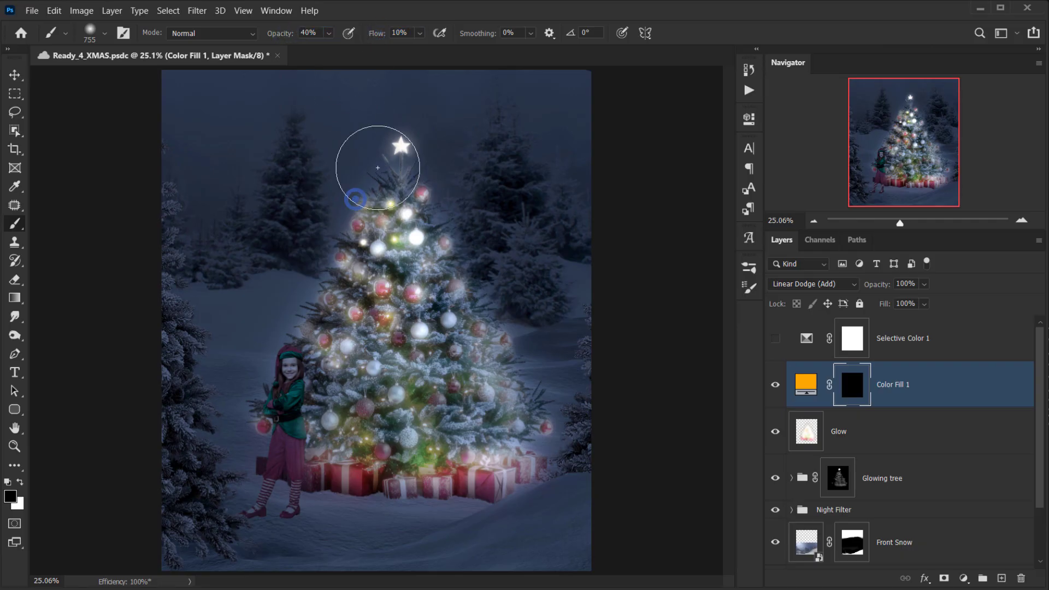
pyautogui.scroll(3, 383, 158)
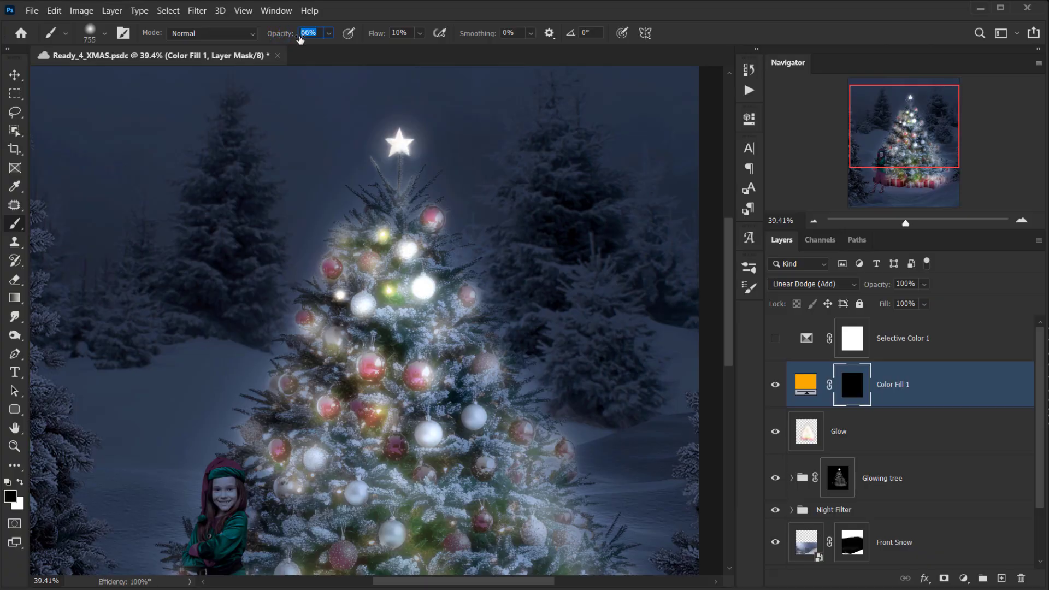
pyautogui.moveTo(423, 235)
pyautogui.mouseDown()
pyautogui.moveTo(425, 298)
pyautogui.moveTo(372, 228)
pyautogui.moveTo(410, 205)
pyautogui.moveTo(453, 206)
pyautogui.mouseUp()
pyautogui.click(403, 211)
pyautogui.click(402, 213)
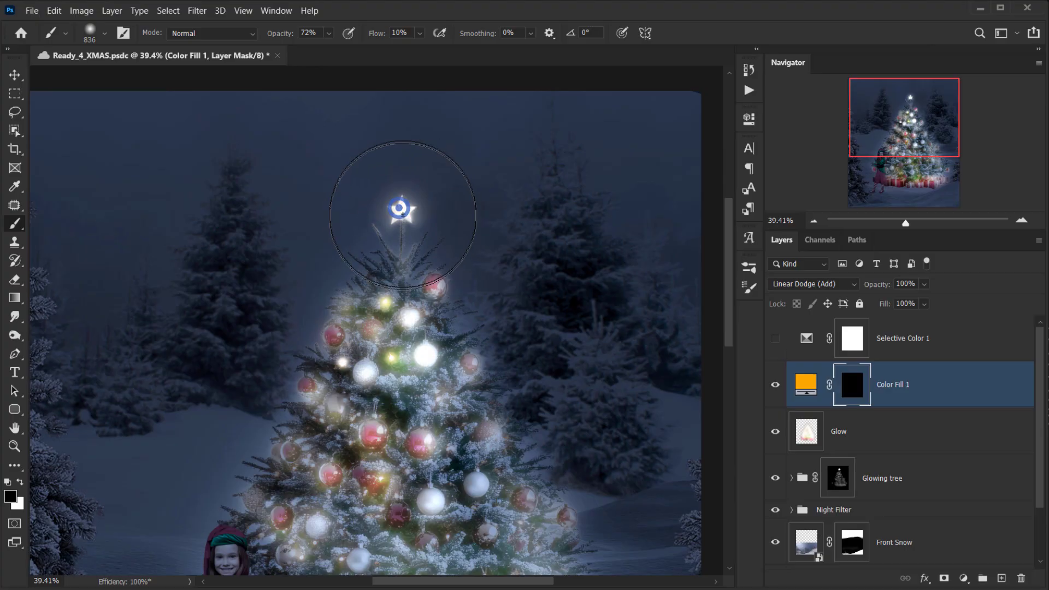
pyautogui.click(405, 211)
pyautogui.press('x')
pyautogui.click(399, 207)
pyautogui.click(407, 212)
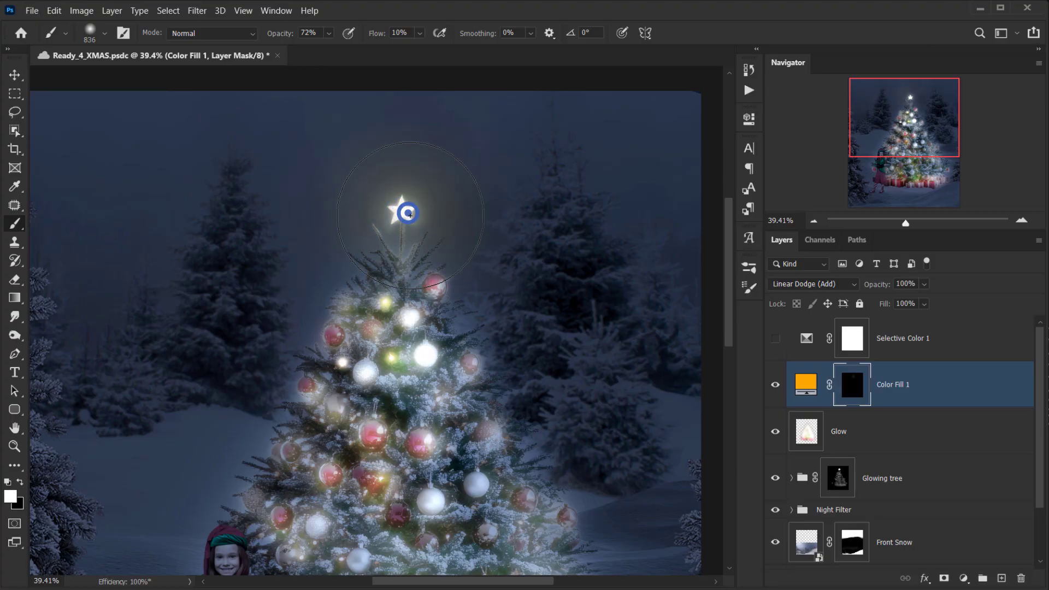
pyautogui.moveTo(408, 209); pyautogui.dragTo(430, 206)
pyautogui.click(395, 214)
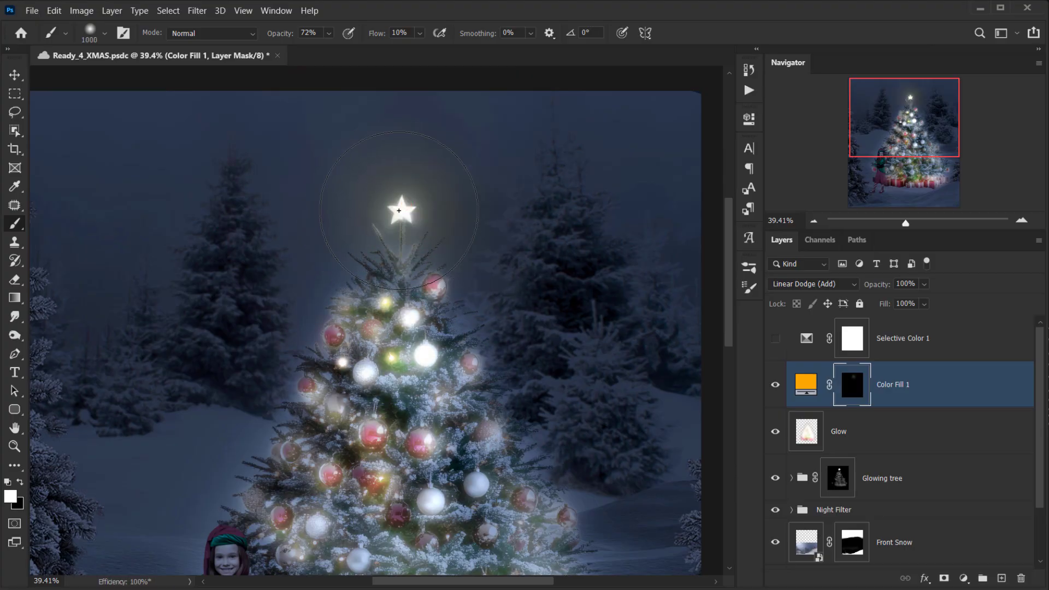
# Intensify the glow at the star's center on the fill mask with small white dabs, starting at a 250 px brush.
pyautogui.press('[')
pyautogui.press('[')
pyautogui.press('[')
pyautogui.press('[')
pyautogui.press('[')
pyautogui.press('[')
pyautogui.press('[')
pyautogui.press('[')
pyautogui.press('[')
pyautogui.press('[')
pyautogui.press('[')
pyautogui.press('[')
pyautogui.click(403, 208)
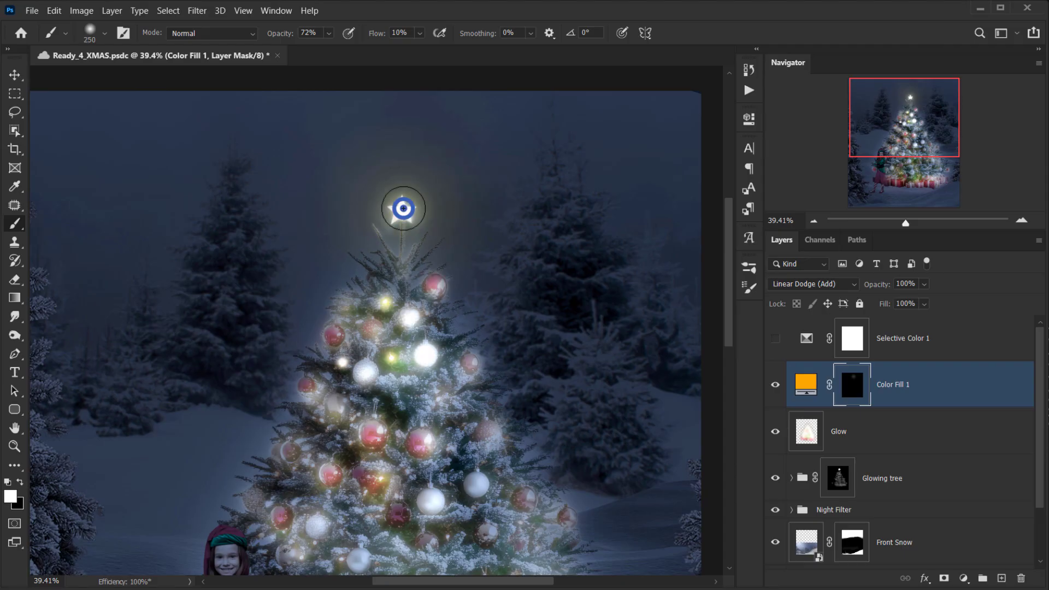
pyautogui.press('[')
pyautogui.press('[')
pyautogui.click(403, 208)
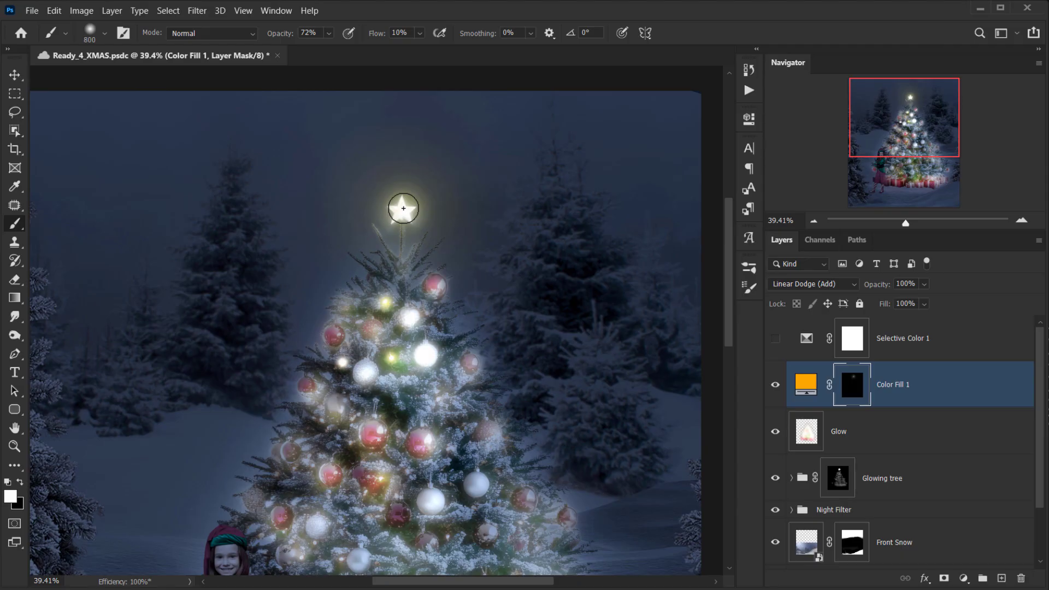
# Spread a wider halo around the star on the fill mask with white dabs from a much larger brush, at least 800 px.
pyautogui.press(']')
pyautogui.press(']')
pyautogui.press(']')
pyautogui.press(']')
pyautogui.press(']')
pyautogui.press(']')
pyautogui.click(401, 206)
pyautogui.click(395, 217)
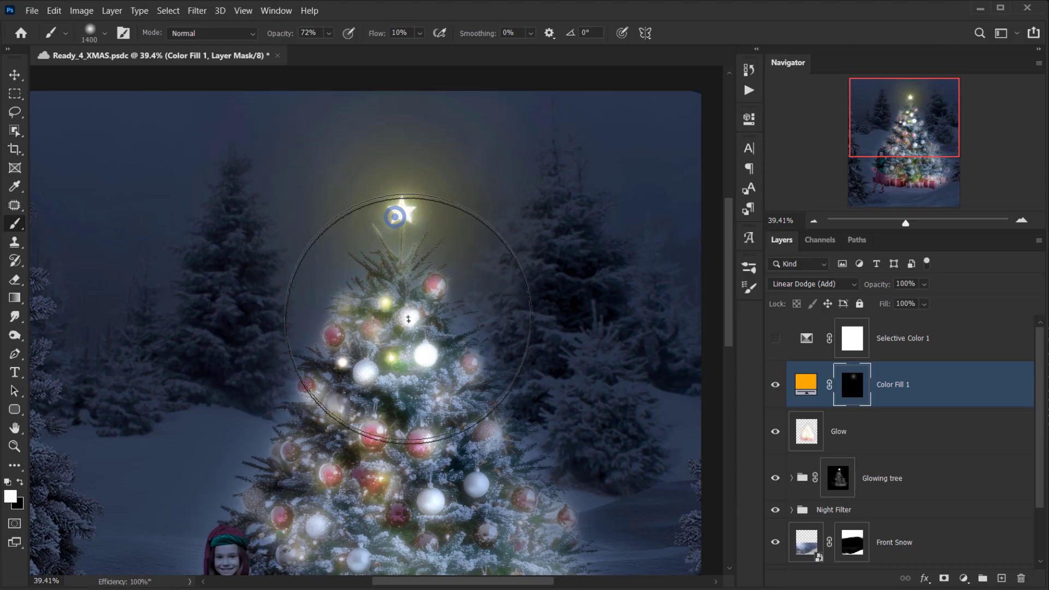
# Dab a warm glow over the gifts at the tree's lower right with a brush of about 911 px.
pyautogui.scroll(-7, 408, 320)
pyautogui.hotkey('ctrl', '0')
pyautogui.moveTo(350, 276); pyautogui.dragTo(261, 323)
pyautogui.scroll(4, 350, 375)
pyautogui.moveTo(346, 341)
pyautogui.mouseDown()
pyautogui.moveTo(314, 365)
pyautogui.moveTo(291, 365)
pyautogui.mouseUp()
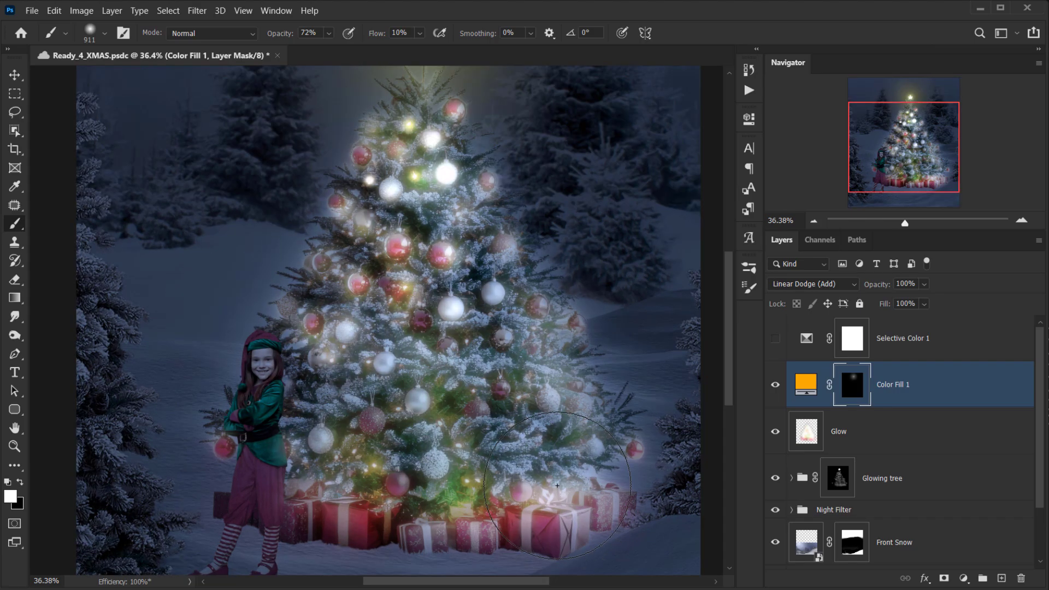
pyautogui.click(554, 487)
# Try a warm glow on the snow in front of the girl and gifts at 72% opacity and 10% flow.
pyautogui.moveTo(568, 358)
pyautogui.mouseDown()
pyautogui.moveTo(333, 375)
pyautogui.moveTo(443, 149)
pyautogui.mouseUp()
pyautogui.click(300, 222)
pyautogui.hotkey('ctrl', 'z')
pyautogui.moveTo(385, 400)
pyautogui.mouseDown()
pyautogui.moveTo(339, 405)
pyautogui.moveTo(347, 409)
pyautogui.mouseUp()
pyautogui.click(410, 401)
pyautogui.hotkey('ctrl', 'z')
pyautogui.moveTo(423, 384)
pyautogui.mouseDown()
pyautogui.moveTo(267, 415)
pyautogui.moveTo(373, 403)
pyautogui.mouseUp()
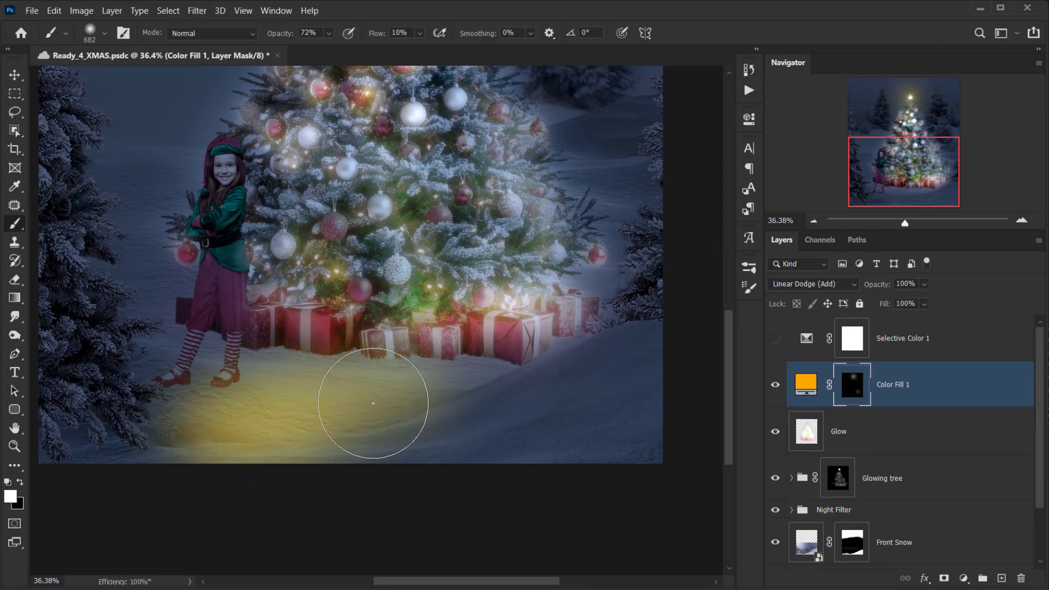
pyautogui.hotkey('ctrl', 'z')
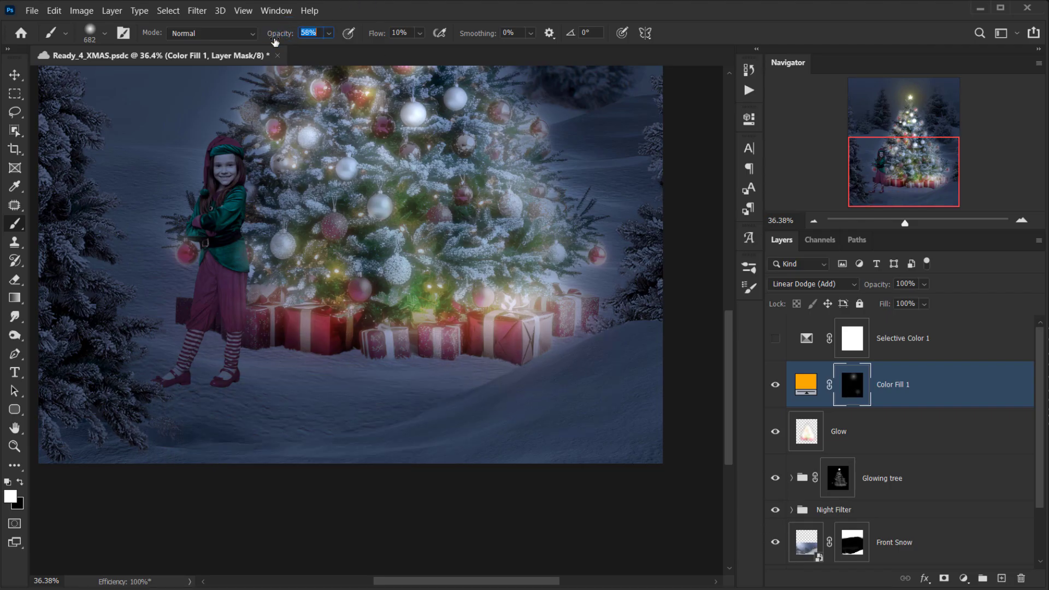
# Paint a fainter warm glow across the snow in front of the girl and gifts at 58% opacity and 6% flow.
pyautogui.moveTo(378, 34); pyautogui.dragTo(371, 36)
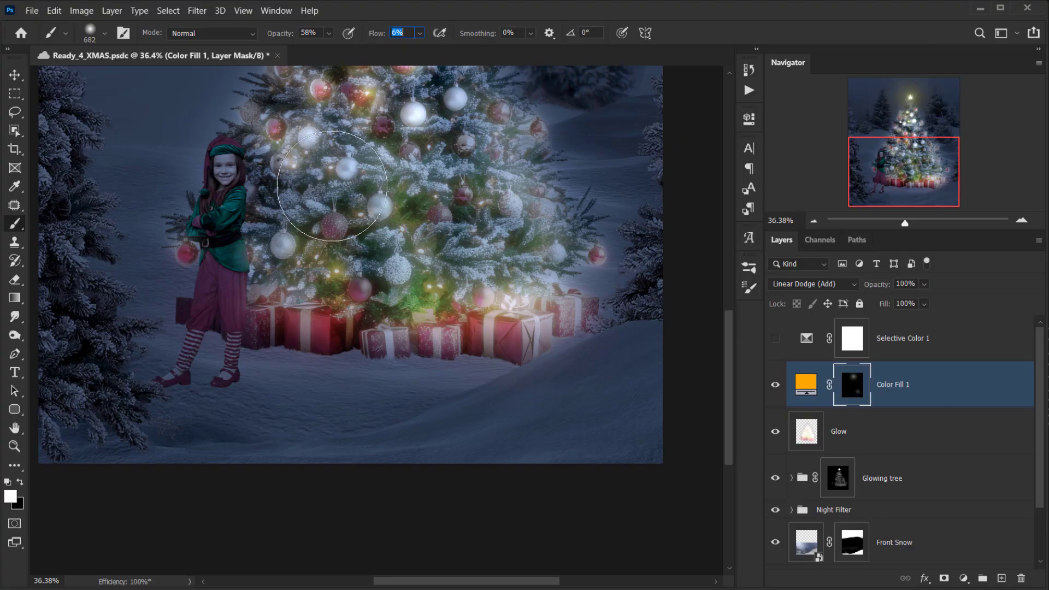
pyautogui.moveTo(412, 388); pyautogui.dragTo(180, 437)
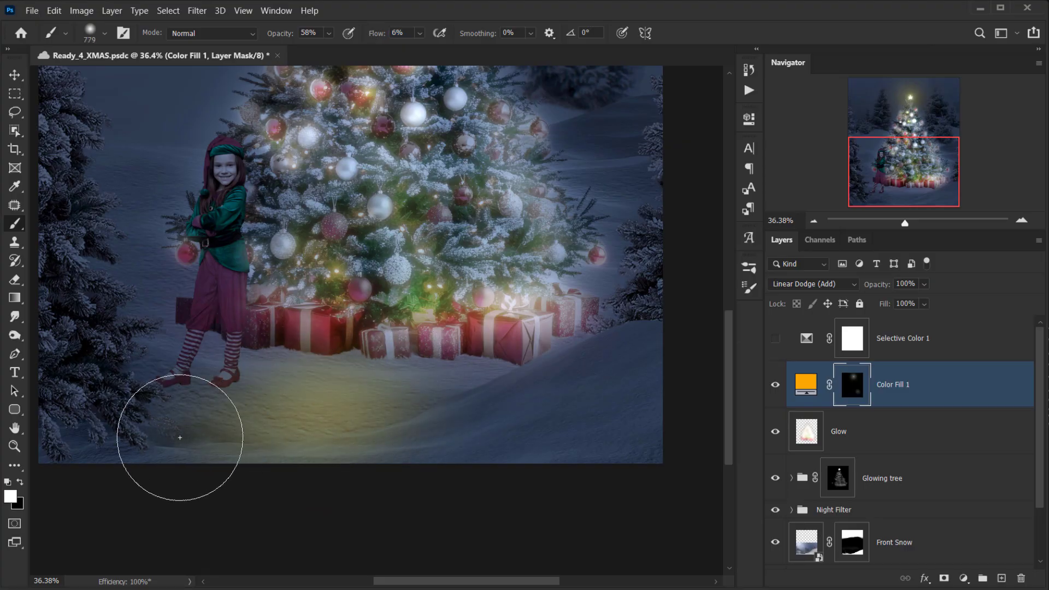
pyautogui.hotkey('ctrl', 'z')
pyautogui.moveTo(461, 395); pyautogui.dragTo(128, 441)
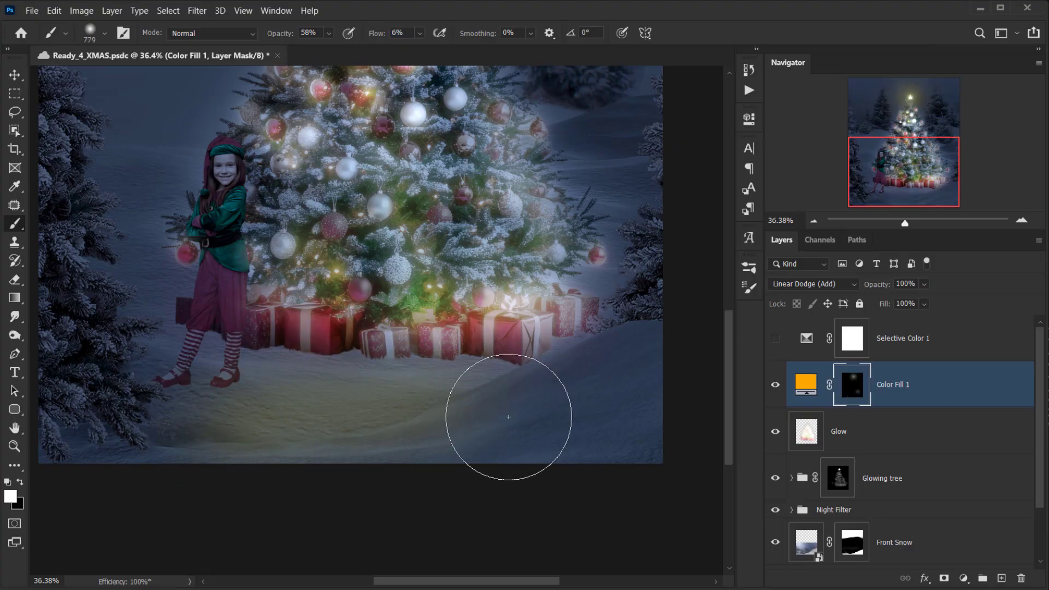
# Paint a warm glow along the snow slope below the gifts and the right front tree with a 383 px brush.
pyautogui.moveTo(588, 375); pyautogui.dragTo(416, 425)
pyautogui.keyDown('alt'); pyautogui.rightClick(440, 415); pyautogui.keyUp('alt')
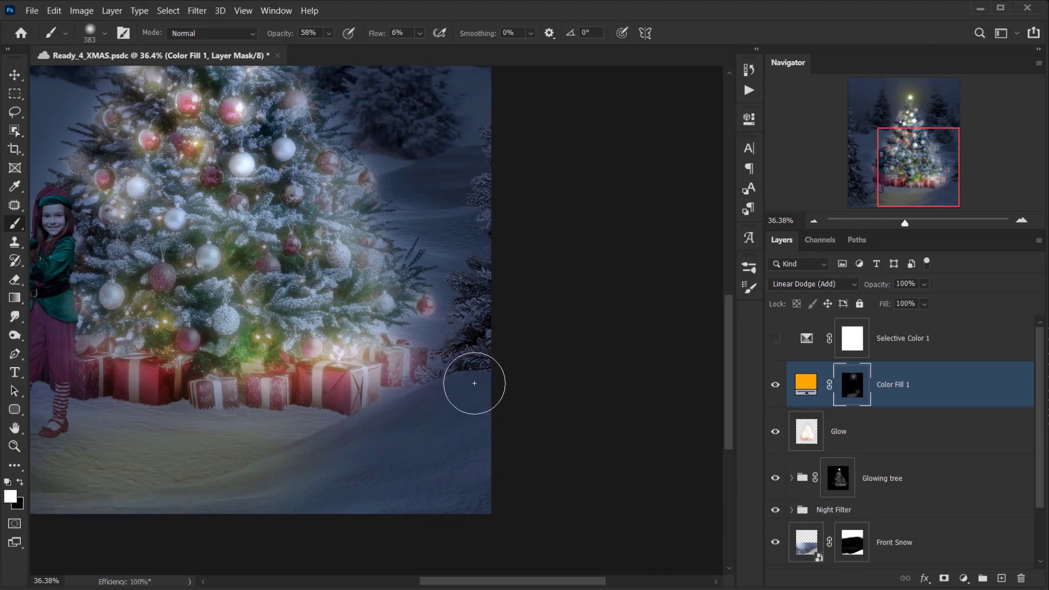
pyautogui.moveTo(474, 383)
pyautogui.mouseDown()
pyautogui.moveTo(260, 462)
pyautogui.moveTo(540, 370)
pyautogui.mouseUp()
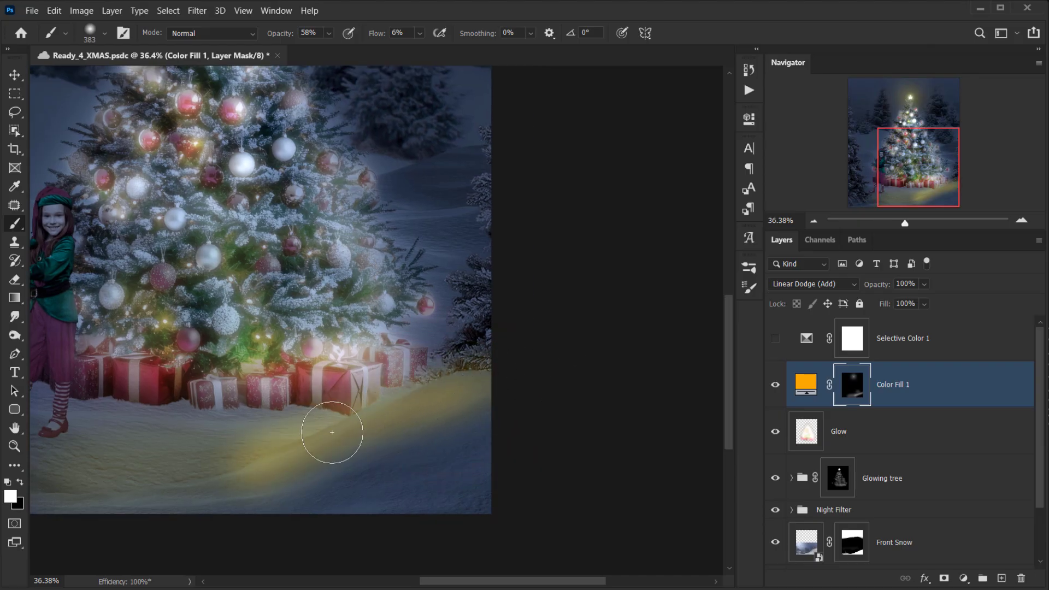
pyautogui.keyDown('alt'); pyautogui.rightClick(304, 439); pyautogui.keyUp('alt')
pyautogui.moveTo(489, 253)
pyautogui.mouseDown()
pyautogui.moveTo(517, 377)
pyautogui.moveTo(547, 340)
pyautogui.mouseUp()
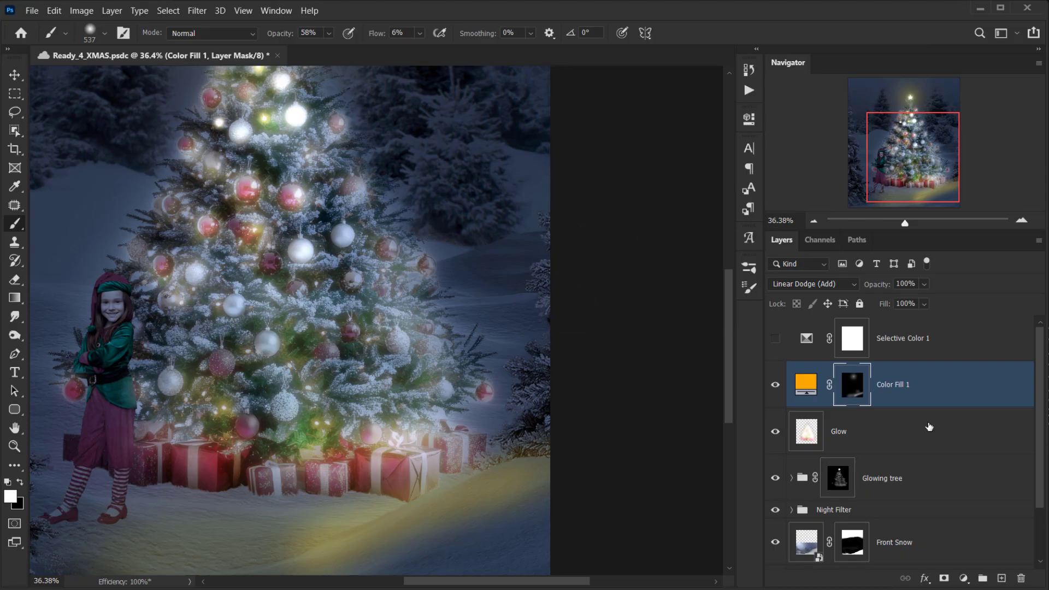
pyautogui.hotkey('ctrl', '0')
# Load the outlines of both tree layers in the Front Trees group as one combined selection.
pyautogui.scroll(-2, 850, 472)
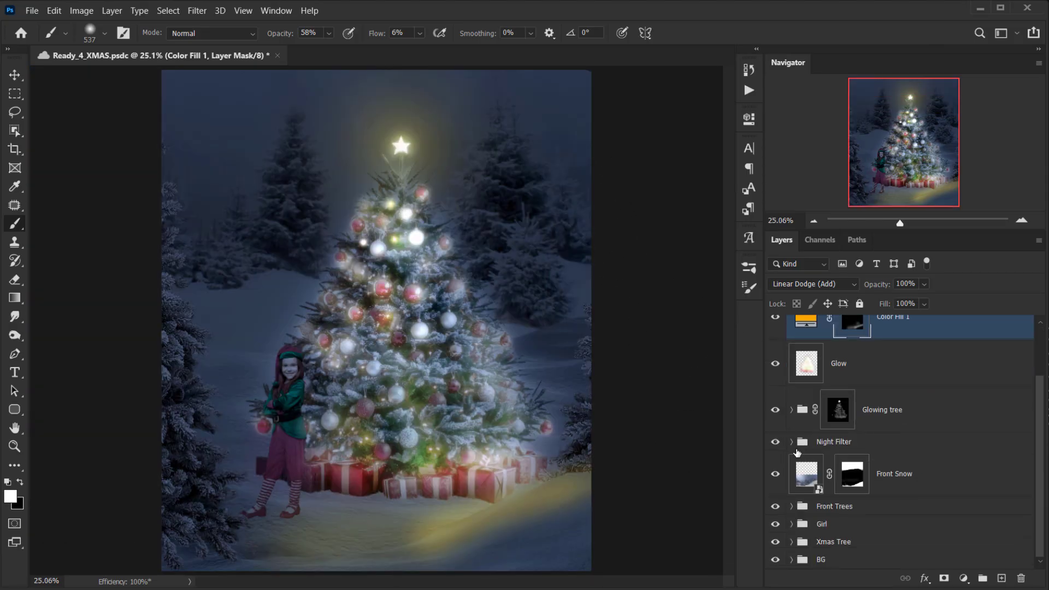
pyautogui.click(793, 507)
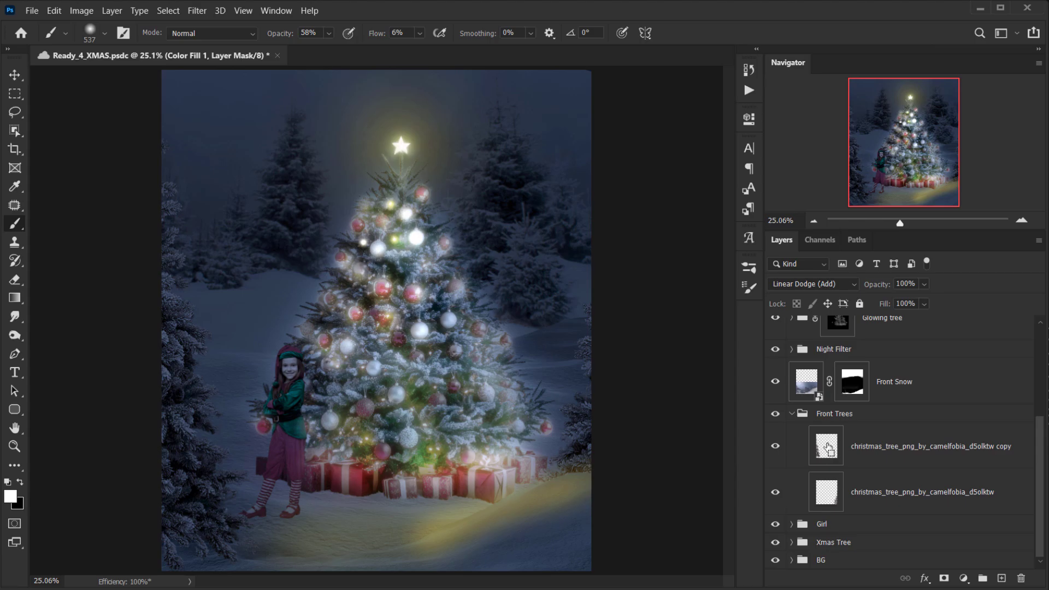
pyautogui.keyDown('ctrl'); pyautogui.click(827, 448); pyautogui.keyUp('ctrl')
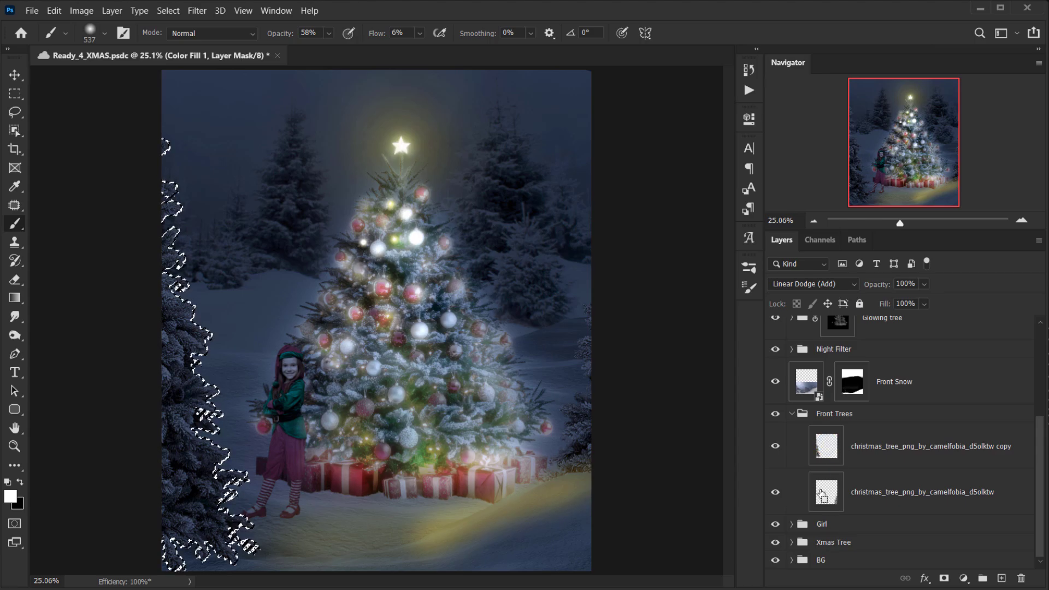
pyautogui.keyDown('ctrl'); pyautogui.keyDown('shift'); pyautogui.click(822, 494); pyautogui.keyUp('shift'); pyautogui.keyUp('ctrl')
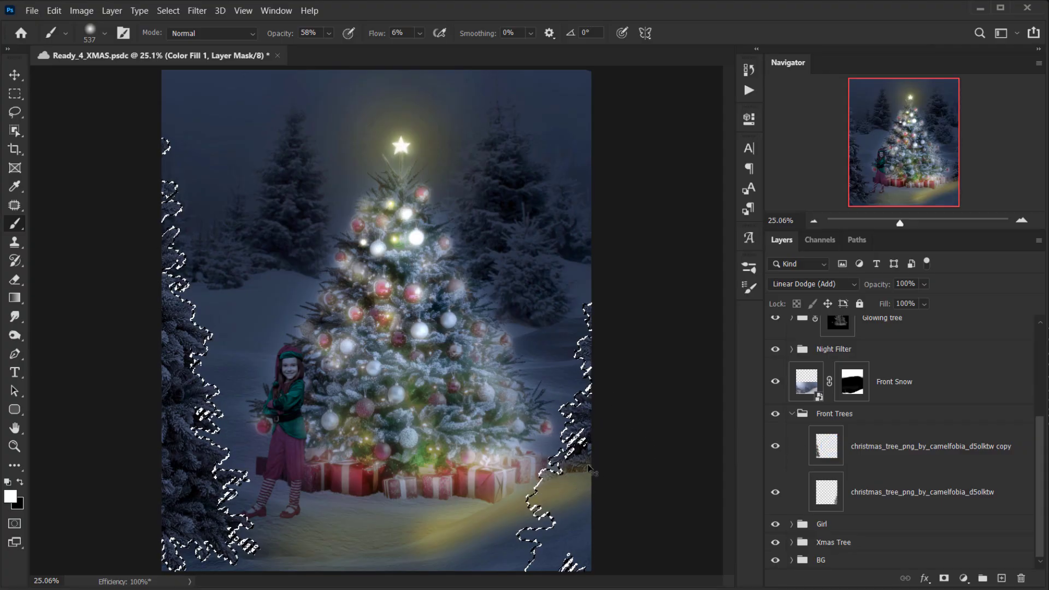
pyautogui.scroll(-1, 556, 298)
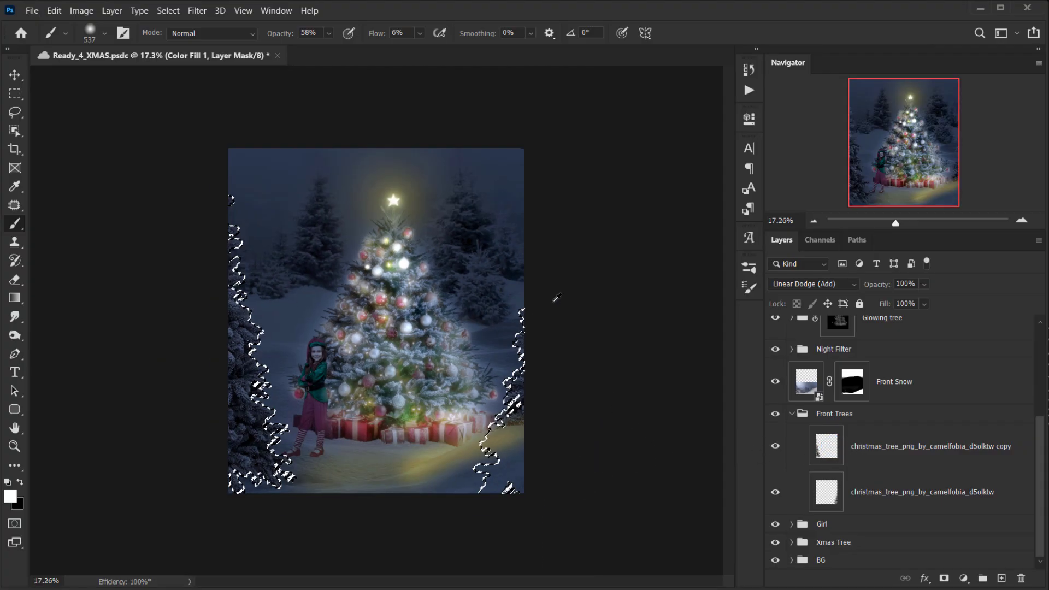
pyautogui.scroll(1, 503, 468)
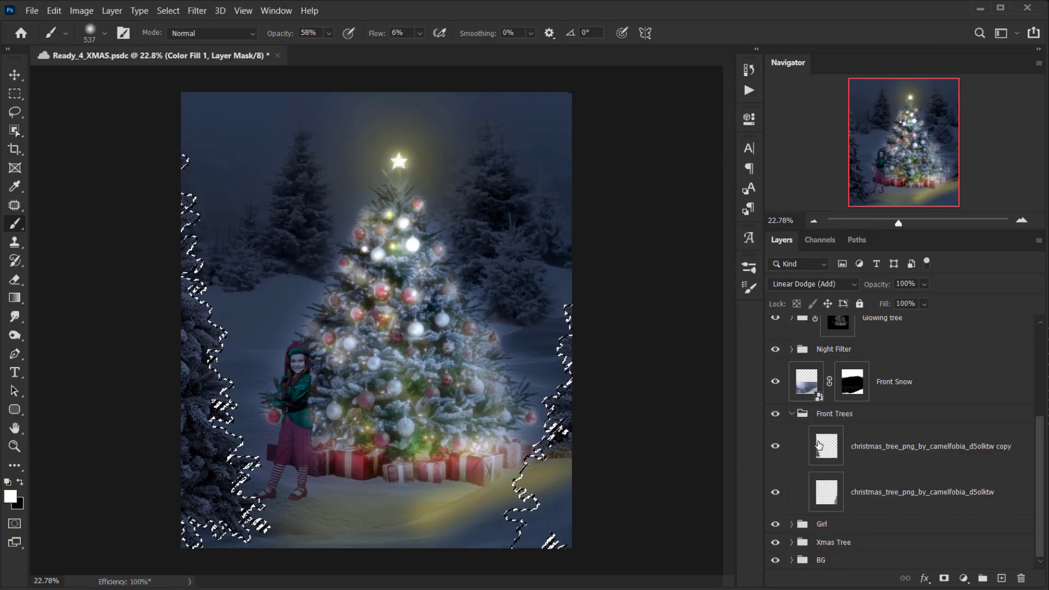
# Collapse the Front Trees group and target the mask of the Color Fill 1 layer for painting.
pyautogui.scroll(3, 818, 444)
pyautogui.scroll(-1, 818, 444)
pyautogui.click(793, 502)
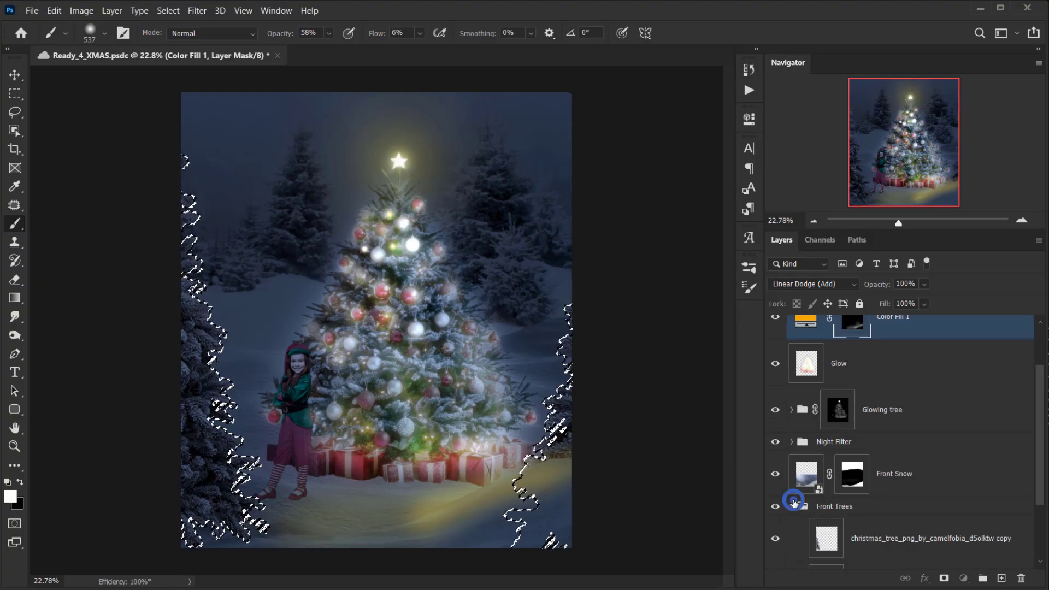
pyautogui.click(795, 504)
pyautogui.click(848, 323)
pyautogui.scroll(2, 887, 380)
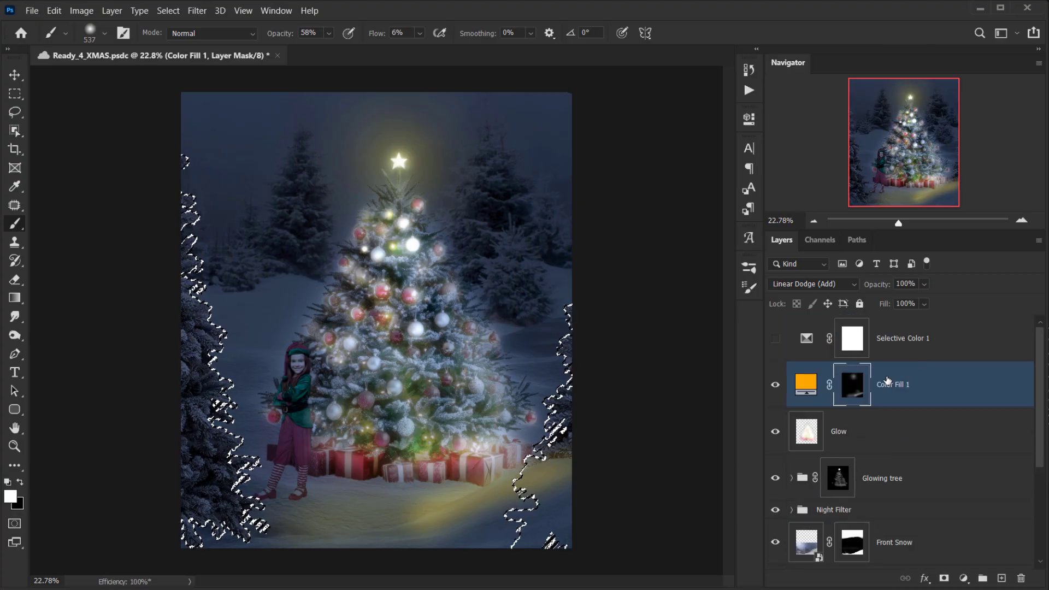
# Paint a warm glow on the inner edge of the selected right front tree with a 654 px brush.
pyautogui.scroll(1, 556, 386)
pyautogui.moveTo(632, 356); pyautogui.dragTo(551, 368)
pyautogui.moveTo(429, 338); pyautogui.dragTo(444, 341)
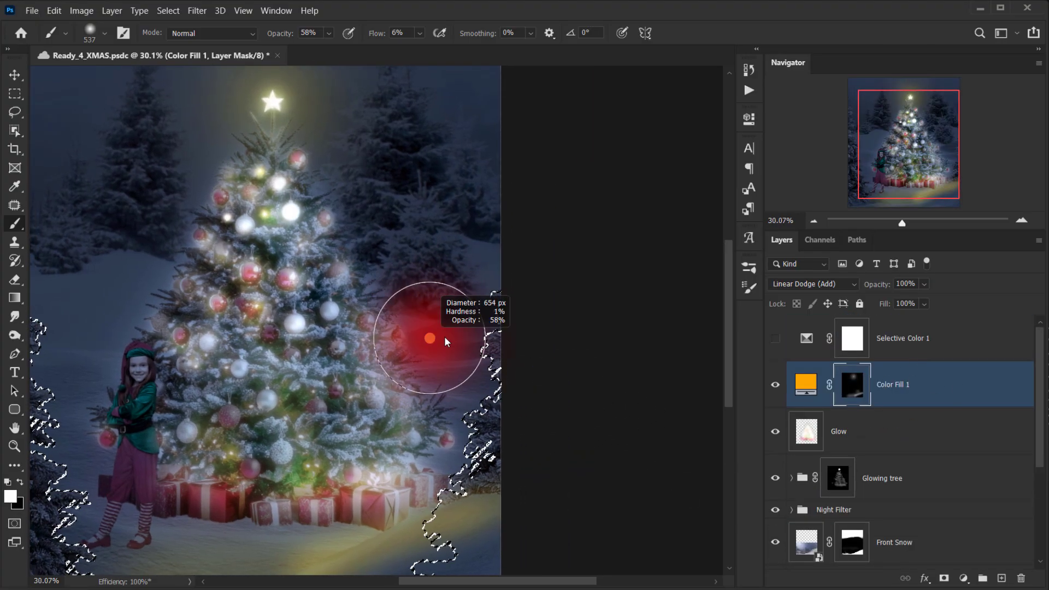
pyautogui.click(460, 294)
pyautogui.click(454, 355)
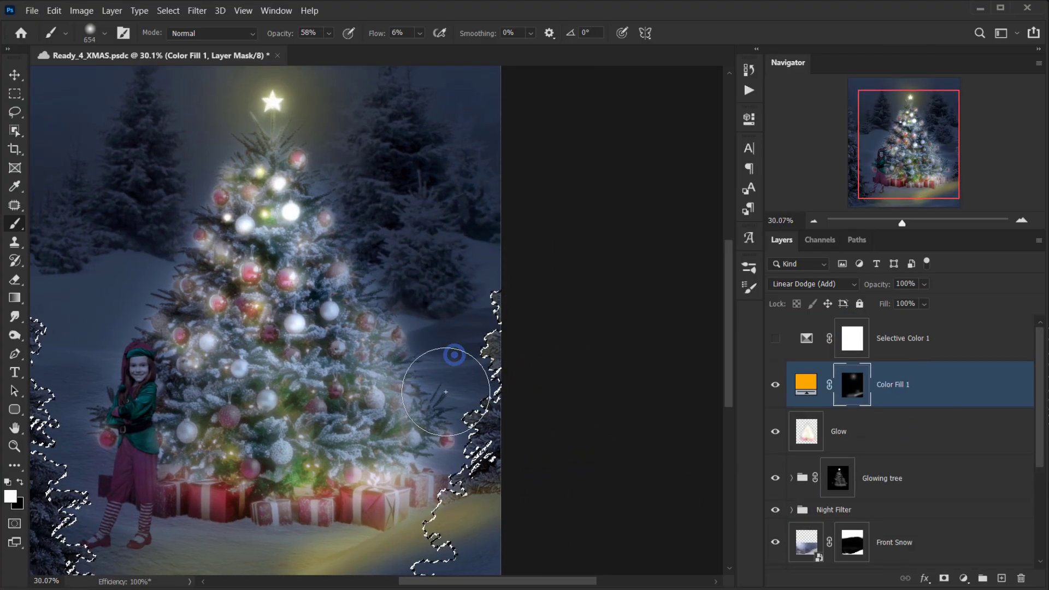
pyautogui.moveTo(446, 391)
pyautogui.mouseDown()
pyautogui.moveTo(441, 447)
pyautogui.moveTo(444, 436)
pyautogui.mouseUp()
# Paint a warm glow down the selected left front tree with 654 px and 1878 px brushes, and clear the selection.
pyautogui.moveTo(336, 370)
pyautogui.mouseDown()
pyautogui.moveTo(484, 351)
pyautogui.moveTo(487, 321)
pyautogui.mouseUp()
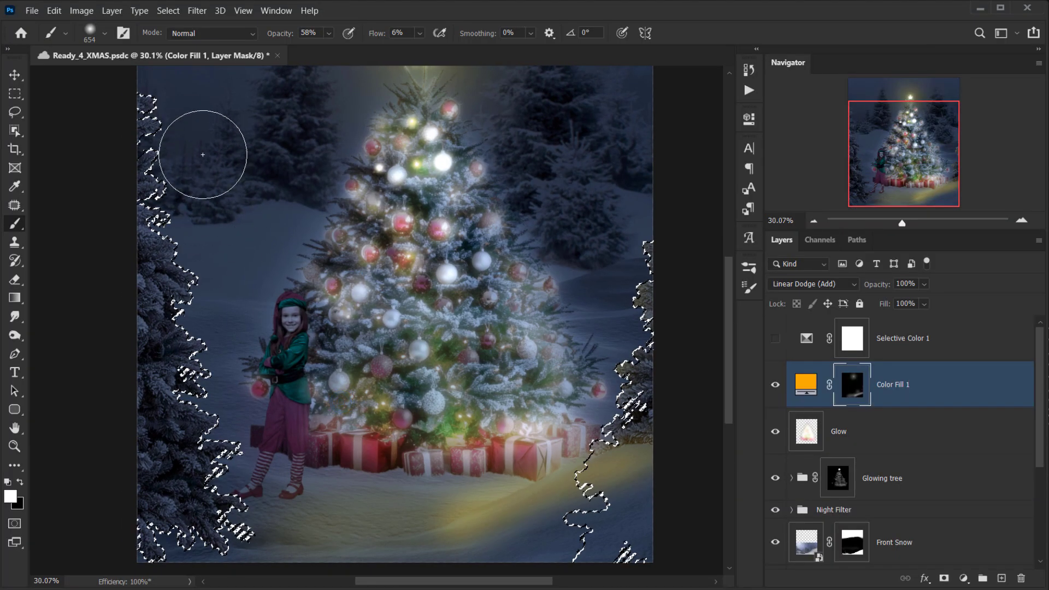
pyautogui.moveTo(172, 118)
pyautogui.mouseDown()
pyautogui.moveTo(194, 250)
pyautogui.moveTo(231, 353)
pyautogui.mouseUp()
pyautogui.moveTo(240, 395)
pyautogui.mouseDown()
pyautogui.moveTo(260, 419)
pyautogui.moveTo(258, 447)
pyautogui.mouseUp()
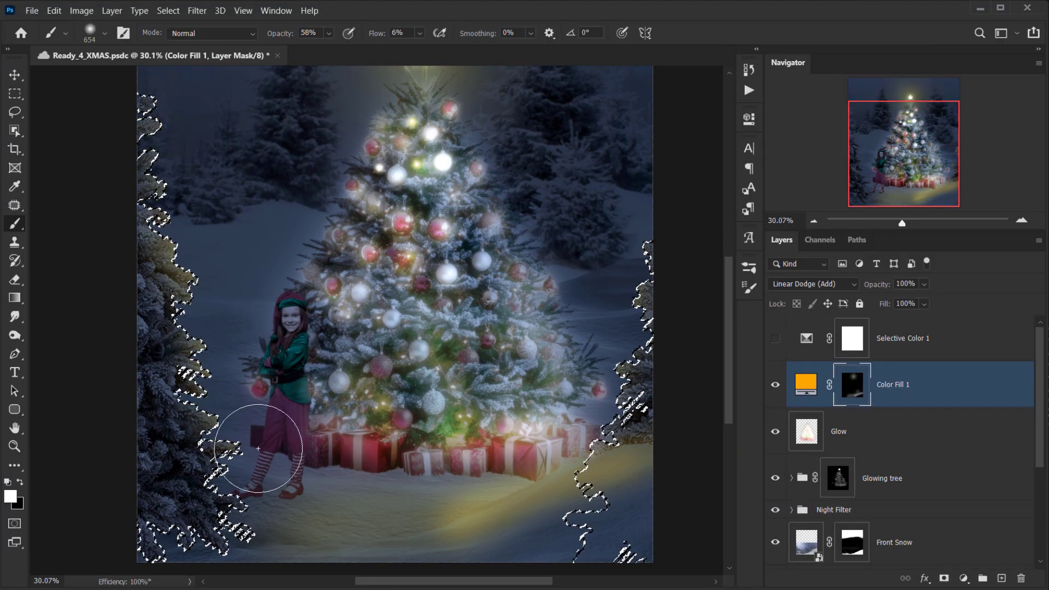
pyautogui.keyDown('alt'); pyautogui.rightClick(270, 359); pyautogui.keyUp('alt')
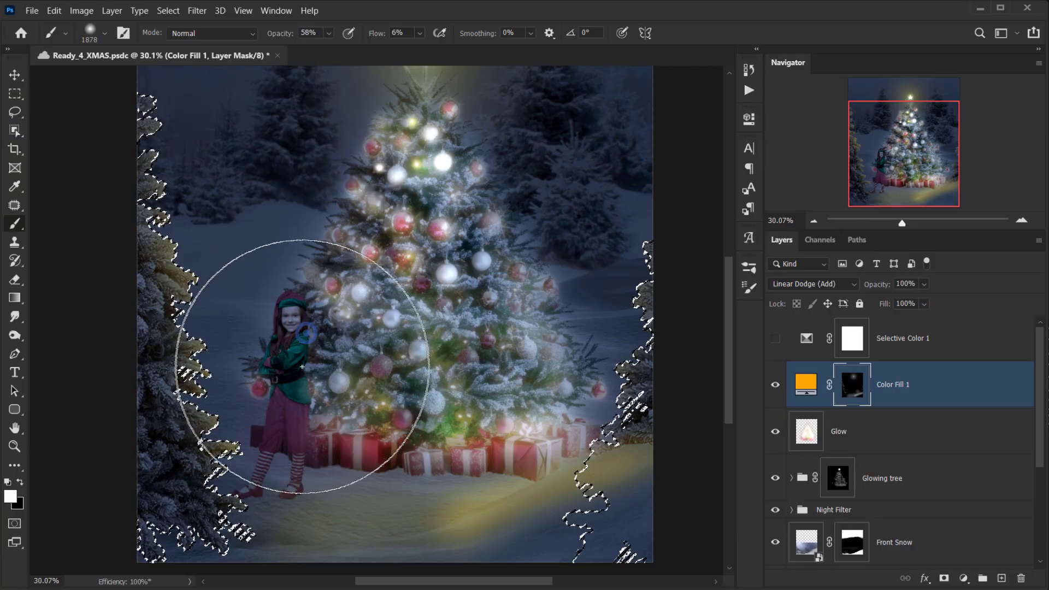
pyautogui.click(232, 403)
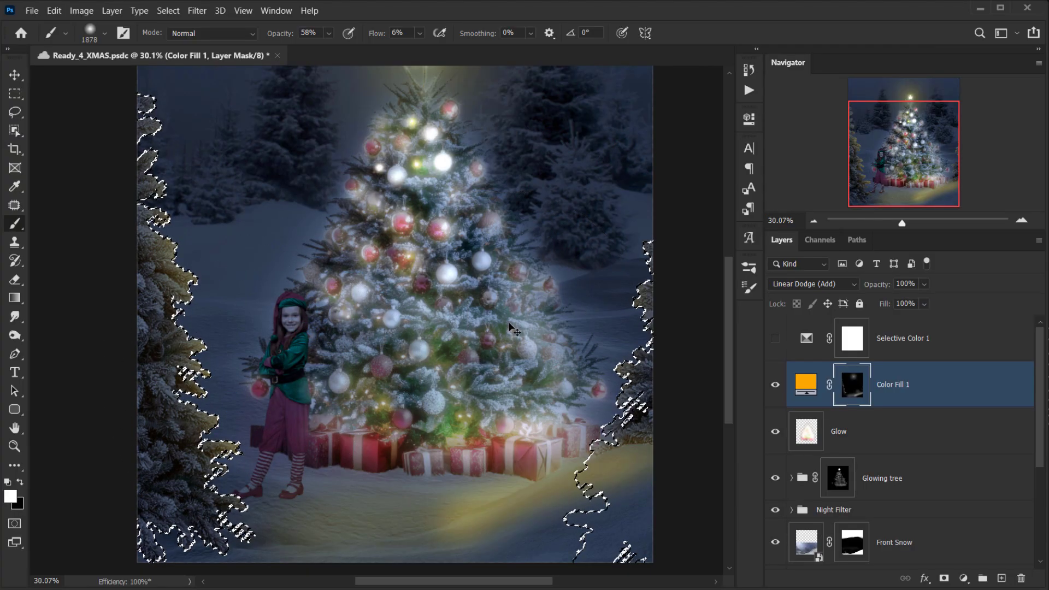
pyautogui.hotkey('ctrl', 'd')
pyautogui.scroll(-3, 511, 325)
pyautogui.scroll(2, 537, 382)
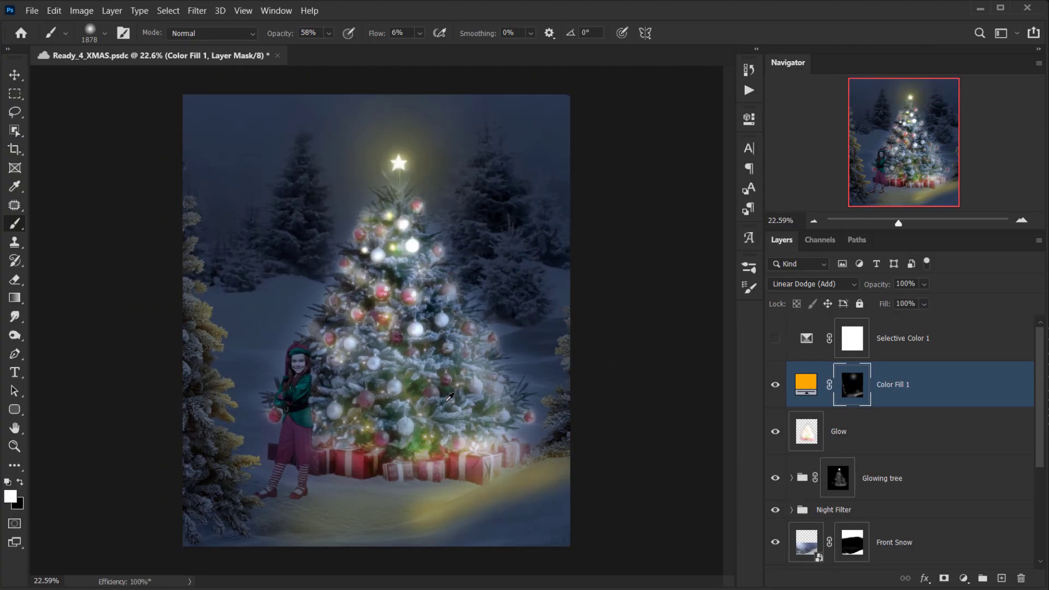
# Strengthen the warm glow across the snow in front of the girl and gifts with a 582 px brush.
pyautogui.keyDown('alt'); pyautogui.rightClick(390, 441); pyautogui.keyUp('alt')
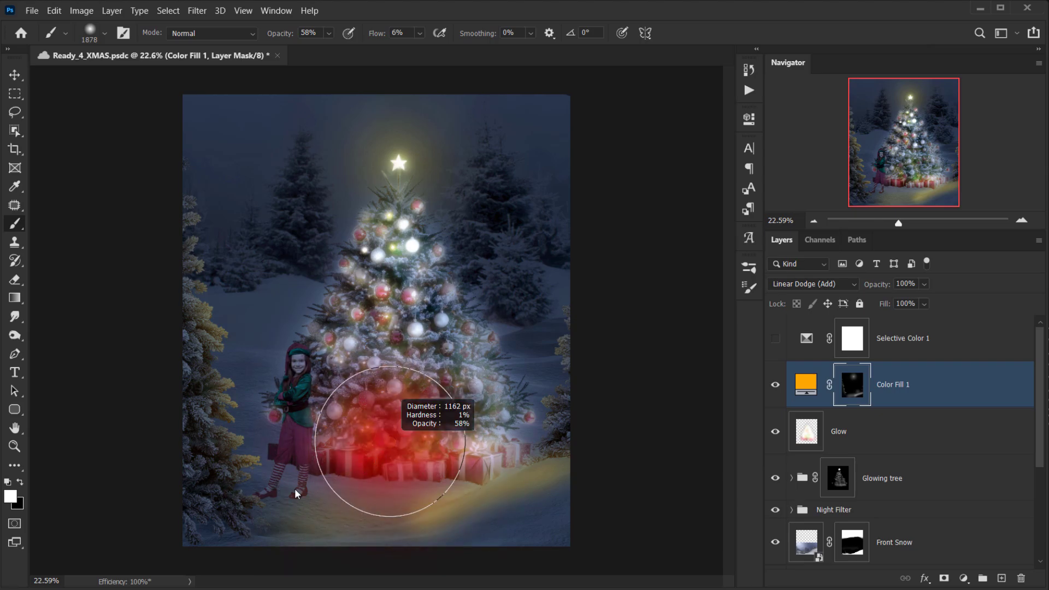
pyautogui.keyDown('alt'); pyautogui.rightClick(410, 468); pyautogui.keyUp('alt')
pyautogui.keyDown('alt'); pyautogui.rightClick(395, 499); pyautogui.keyUp('alt')
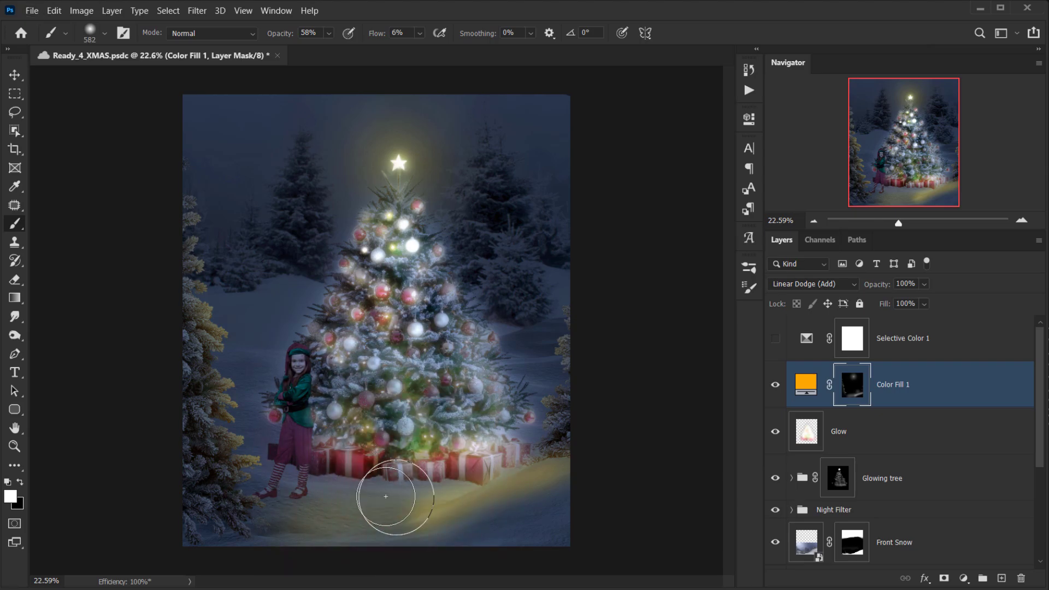
pyautogui.moveTo(413, 476)
pyautogui.mouseDown()
pyautogui.moveTo(440, 481)
pyautogui.moveTo(315, 508)
pyautogui.moveTo(473, 483)
pyautogui.moveTo(406, 490)
pyautogui.mouseUp()
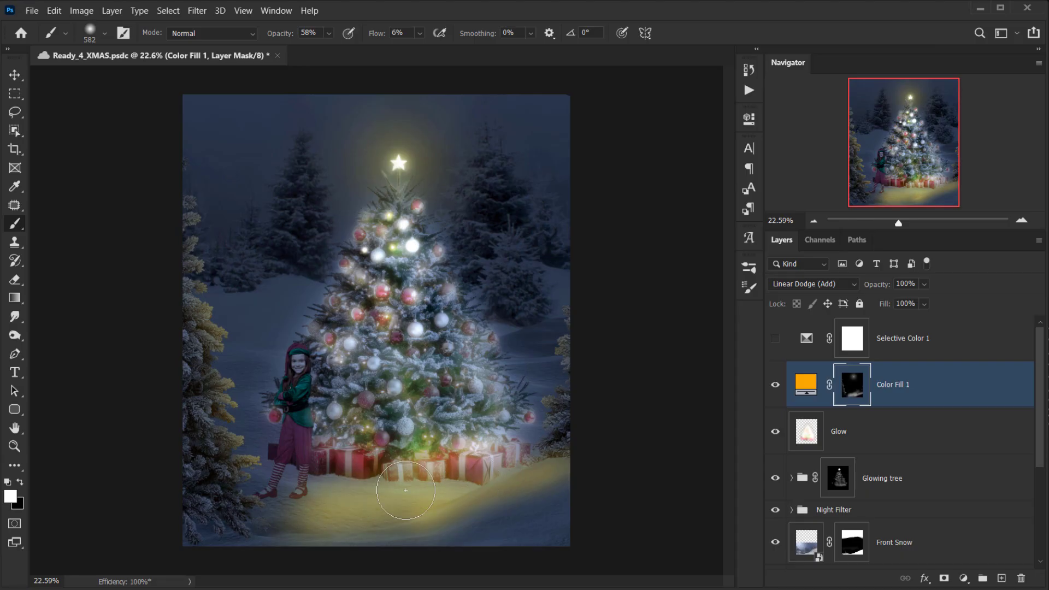
pyautogui.moveTo(265, 507); pyautogui.dragTo(377, 503)
# Add warm glow over the gifts and the snow just below them with a brush of about 688 px.
pyautogui.keyDown('alt'); pyautogui.rightClick(395, 468); pyautogui.keyUp('alt')
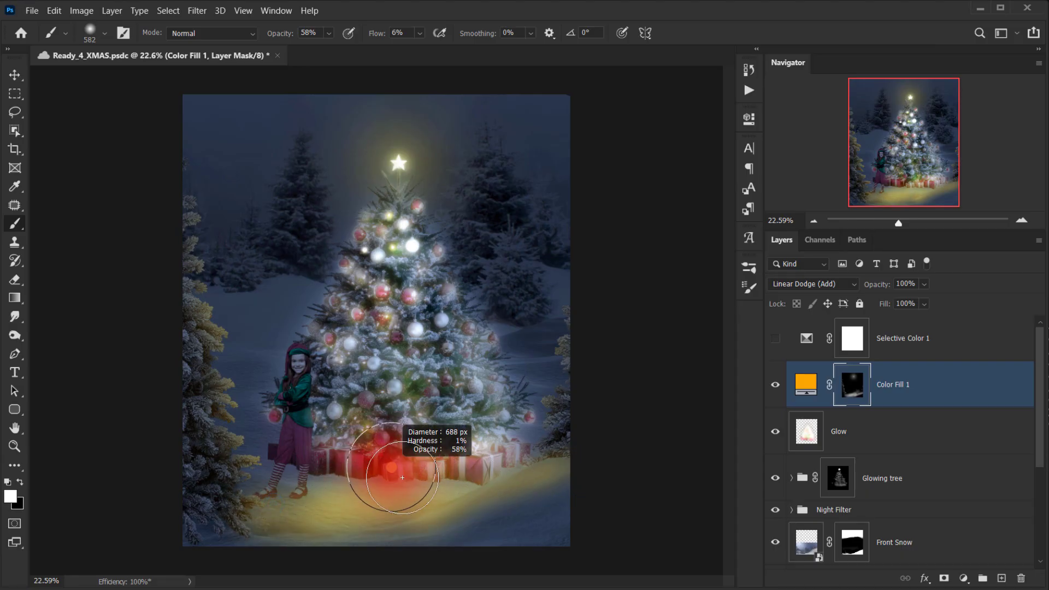
pyautogui.moveTo(405, 468); pyautogui.dragTo(422, 505)
pyautogui.keyDown('alt'); pyautogui.rightClick(537, 482); pyautogui.keyUp('alt')
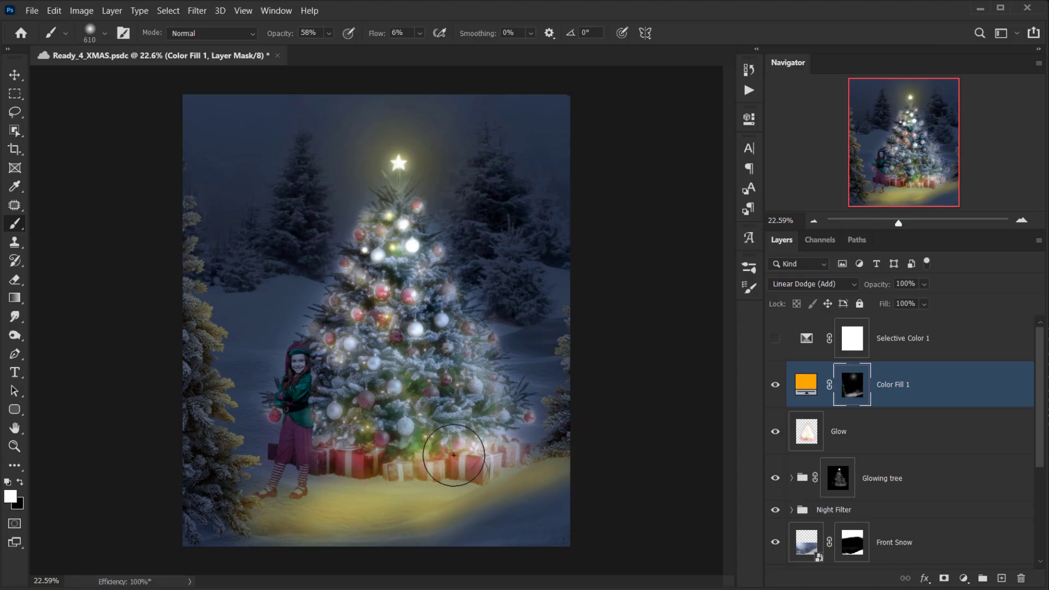
# Extend the warm glow over the left front tree with 610 px and 1102 px brushes, and set Color Fill 1's opacity to 55%.
pyautogui.scroll(-3, 414, 382)
pyautogui.scroll(3, 288, 475)
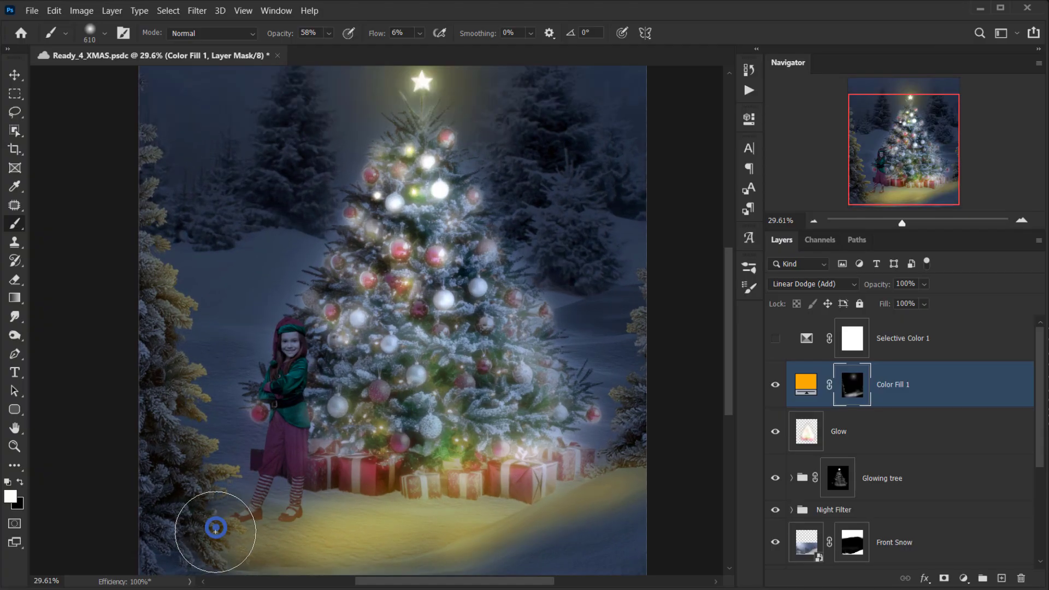
pyautogui.keyDown('alt'); pyautogui.rightClick(175, 387); pyautogui.keyUp('alt')
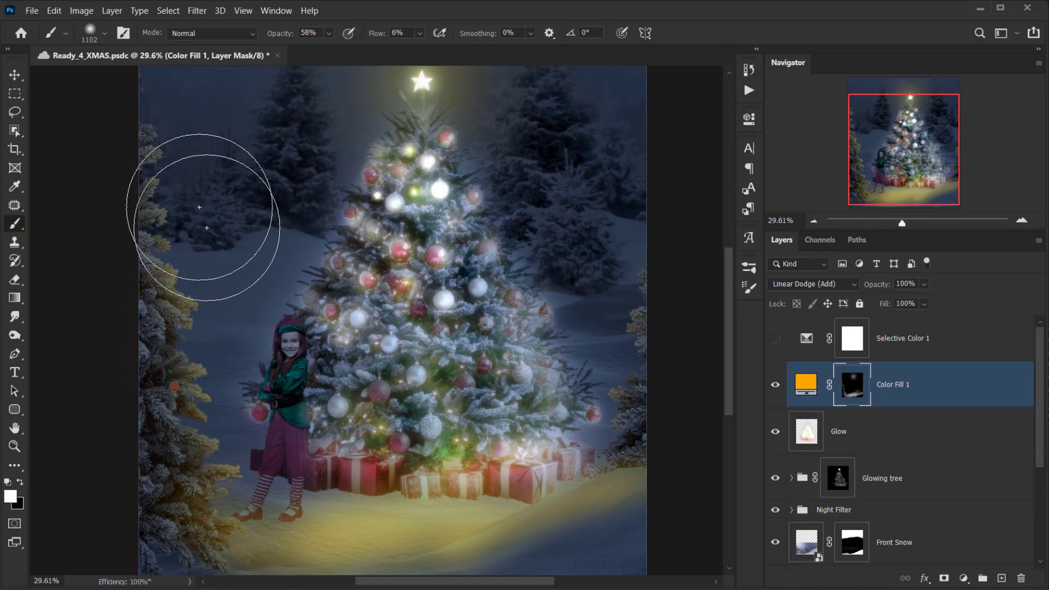
pyautogui.moveTo(181, 118); pyautogui.dragTo(191, 180)
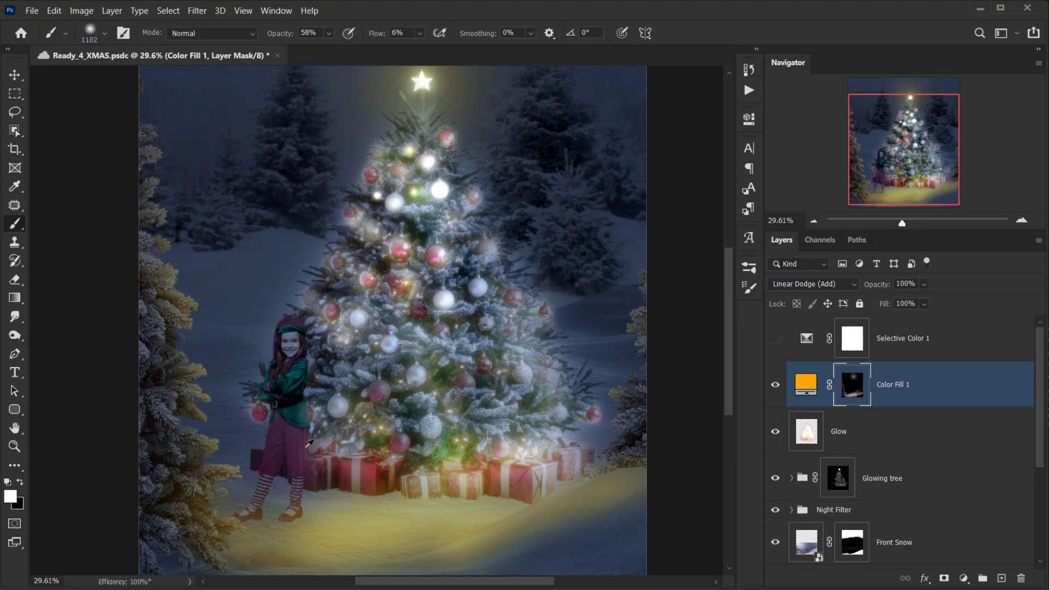
pyautogui.scroll(-2, 194, 471)
pyautogui.moveTo(868, 290); pyautogui.dragTo(855, 291)
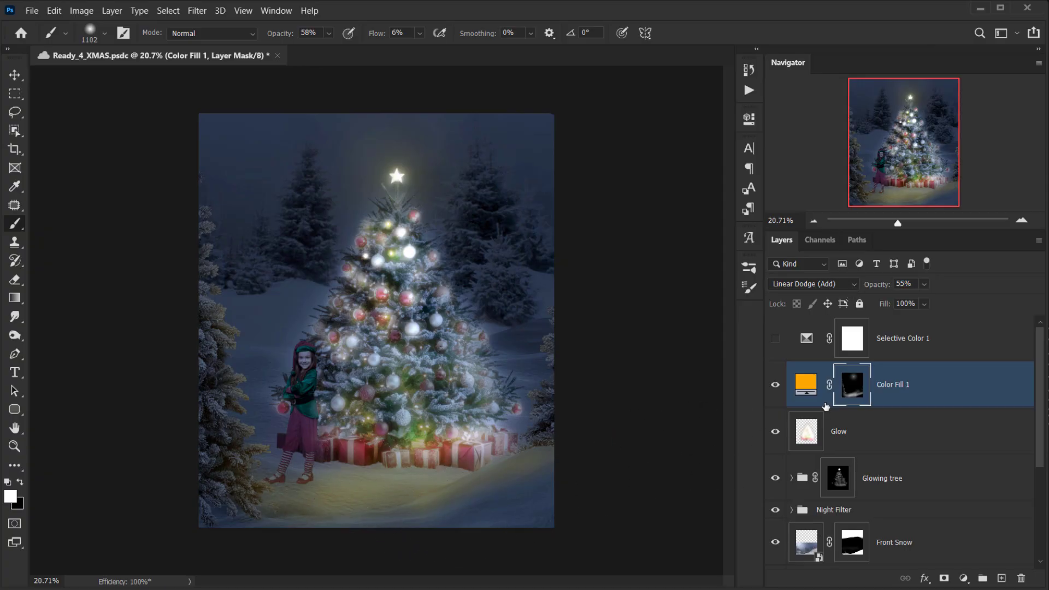
# Soften the glow on the right snow slope by painting black on the fill mask with a 580 px brush.
pyautogui.scroll(3, 437, 519)
pyautogui.press('x')
pyautogui.scroll(2, 498, 453)
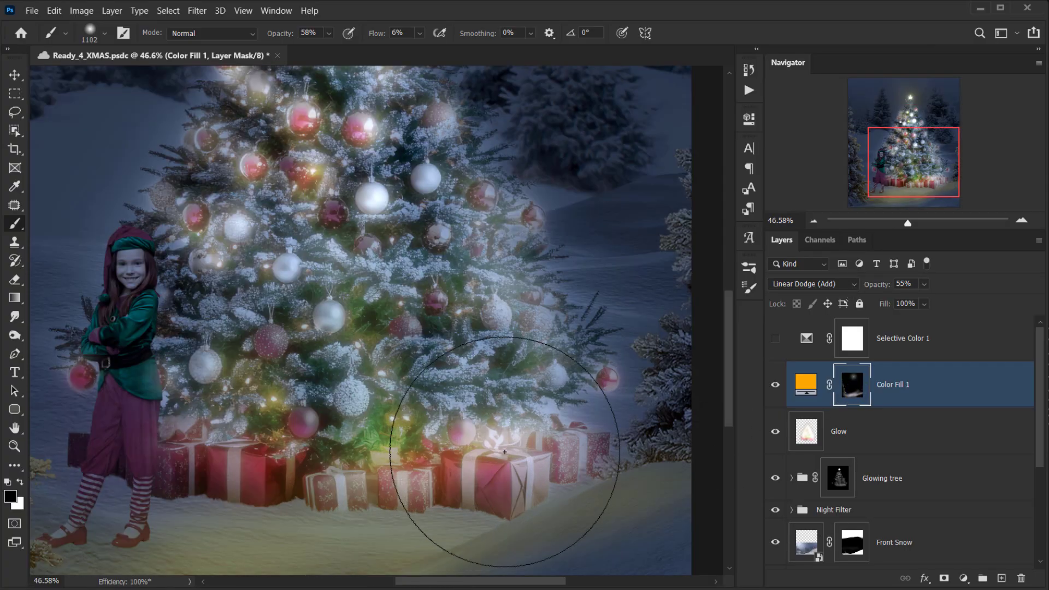
pyautogui.moveTo(495, 441); pyautogui.dragTo(433, 286)
pyautogui.moveTo(463, 393)
pyautogui.mouseDown()
pyautogui.moveTo(383, 420)
pyautogui.moveTo(180, 421)
pyautogui.mouseUp()
pyautogui.moveTo(611, 394)
pyautogui.mouseDown()
pyautogui.moveTo(510, 430)
pyautogui.moveTo(617, 370)
pyautogui.mouseUp()
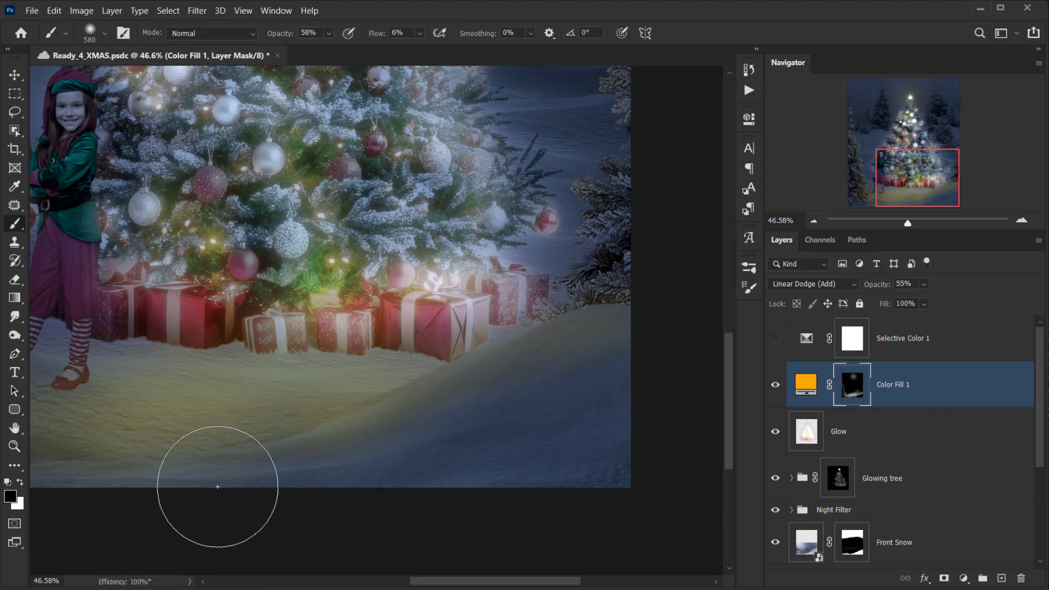
# Mask the glow out along the image's bottom edge and around the left front tree with the 580 px black brush.
pyautogui.moveTo(240, 478); pyautogui.dragTo(404, 443)
pyautogui.moveTo(192, 446)
pyautogui.mouseDown()
pyautogui.moveTo(128, 460)
pyautogui.moveTo(135, 451)
pyautogui.moveTo(124, 437)
pyautogui.moveTo(150, 448)
pyautogui.mouseUp()
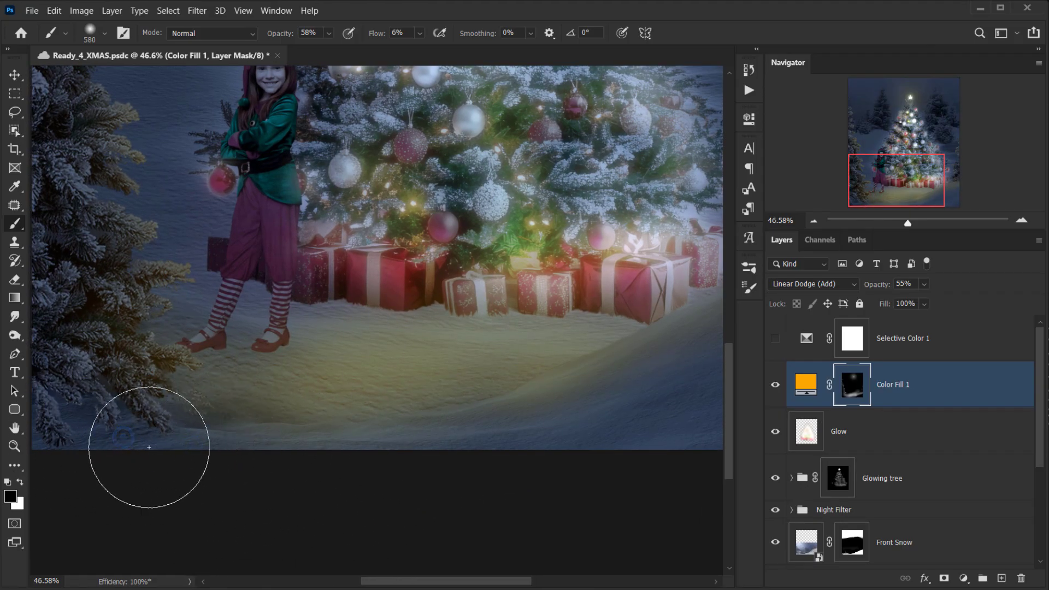
pyautogui.moveTo(308, 453)
pyautogui.mouseDown()
pyautogui.moveTo(341, 447)
pyautogui.moveTo(356, 456)
pyautogui.mouseUp()
pyautogui.moveTo(279, 302); pyautogui.dragTo(222, 317)
pyautogui.moveTo(199, 331); pyautogui.dragTo(239, 317)
# Restore some warm glow on the snow by the girl's feet and below the gifts, painting white on the mask.
pyautogui.scroll(-2, 407, 304)
pyautogui.press('x')
pyautogui.moveTo(285, 348); pyautogui.dragTo(285, 348)
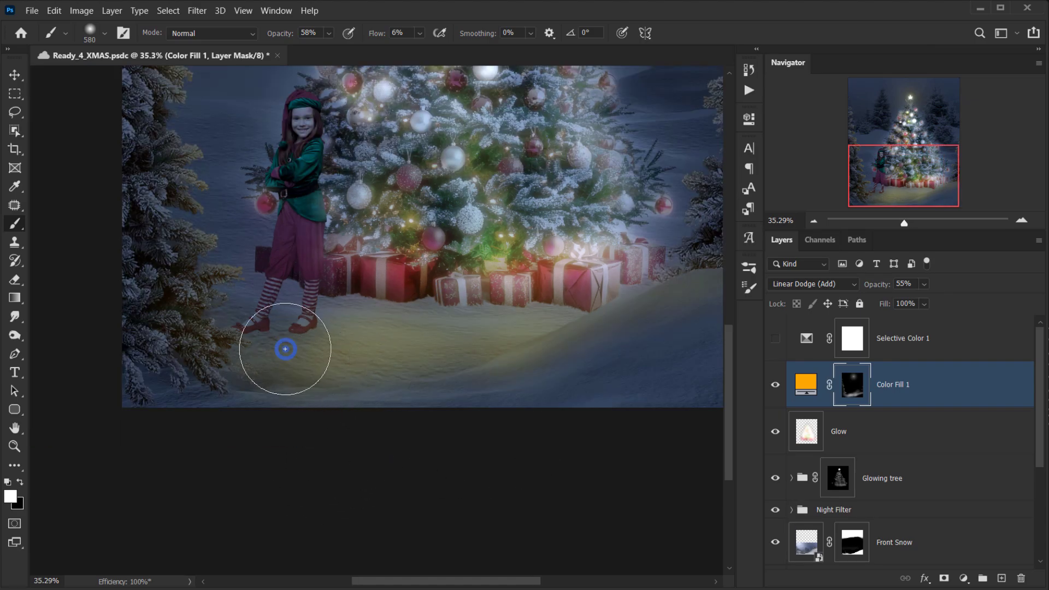
pyautogui.moveTo(386, 358); pyautogui.dragTo(459, 368)
pyautogui.scroll(-4, 646, 326)
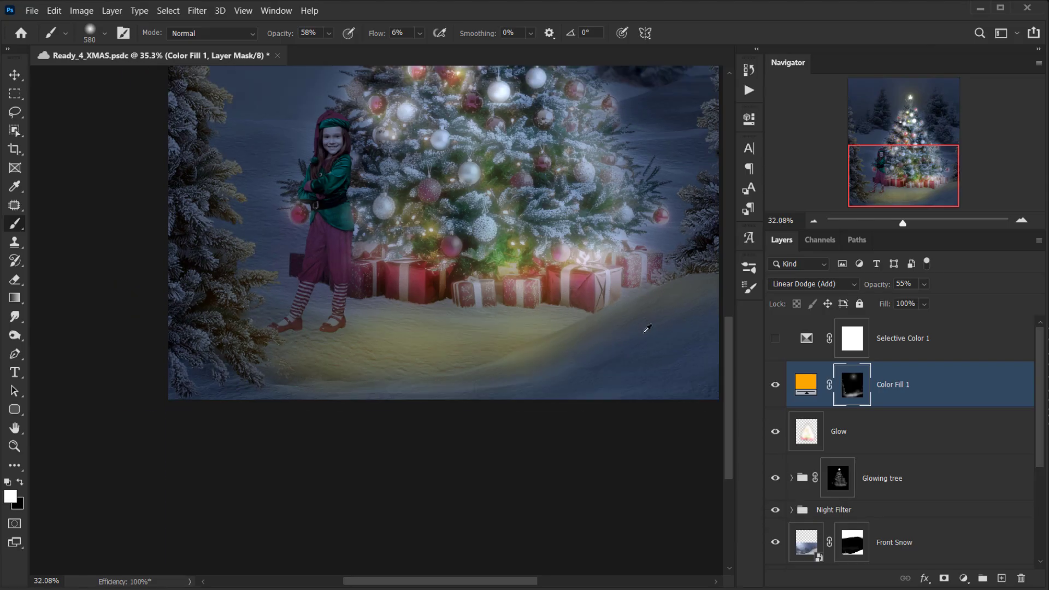
pyautogui.scroll(3, 540, 365)
pyautogui.scroll(-1, 534, 373)
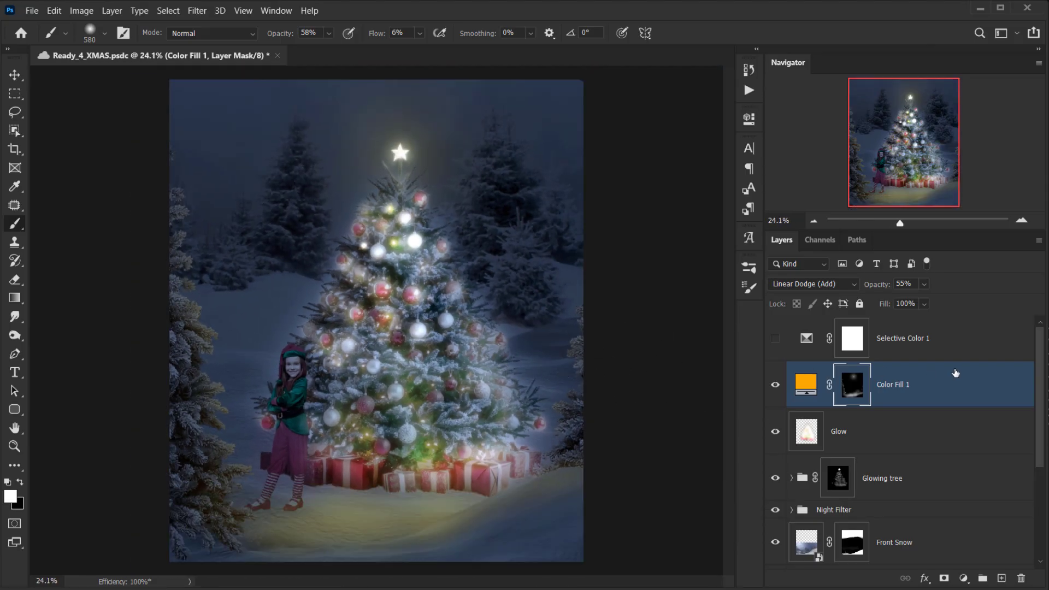
# Group the Color Fill 1, Glow and Glowing tree layers together and name the group Glow.
pyautogui.click(932, 384)
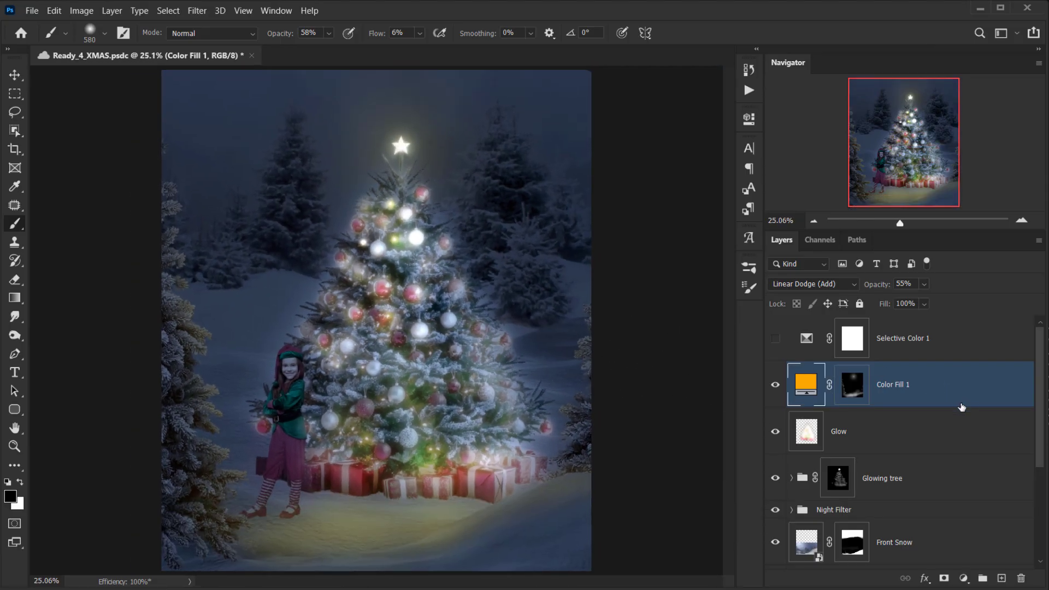
pyautogui.keyDown('shift'); pyautogui.click(947, 437); pyautogui.keyUp('shift')
pyautogui.keyDown('shift'); pyautogui.click(957, 481); pyautogui.keyUp('shift')
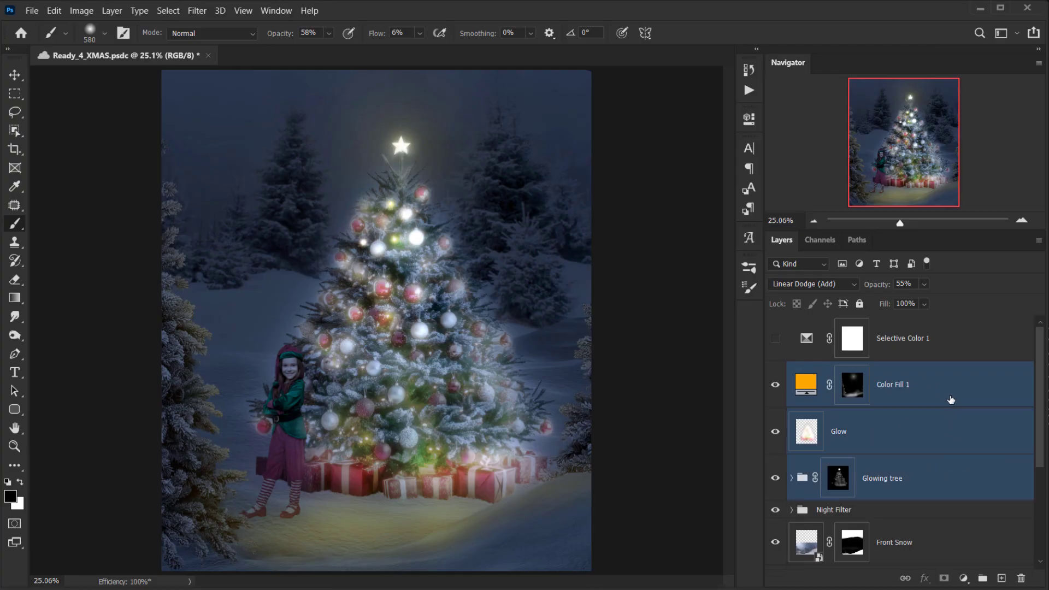
pyautogui.hotkey('ctrl', 'g')
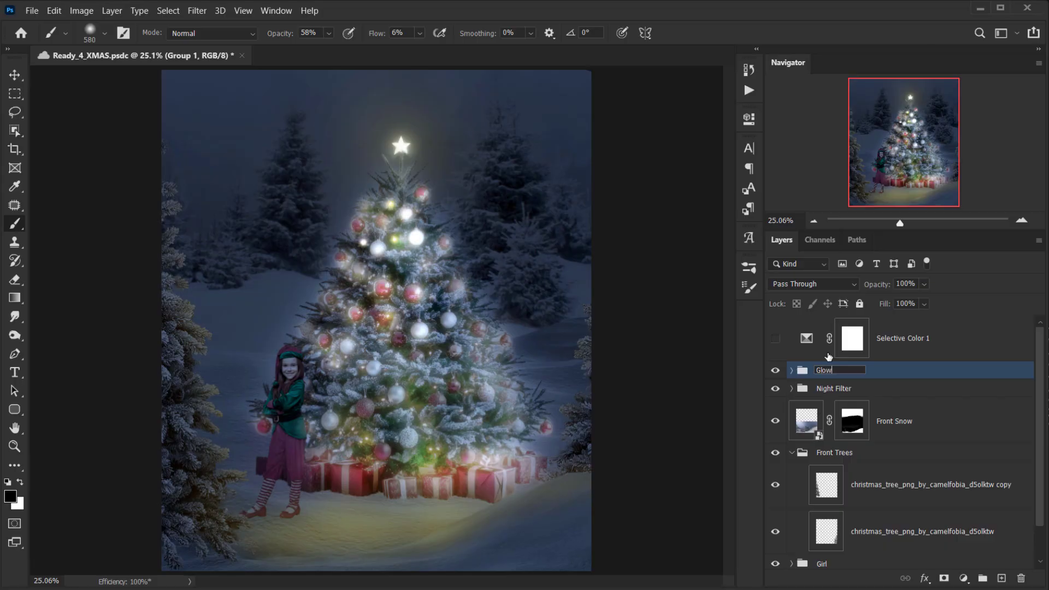
# Examine the girl's feet and the surrounding snow, hiding and showing the Front Trees group to compare.
pyautogui.scroll(6, 311, 510)
pyautogui.moveTo(315, 494); pyautogui.dragTo(370, 350)
pyautogui.press('v')
pyautogui.hotkey('alt', 'v')
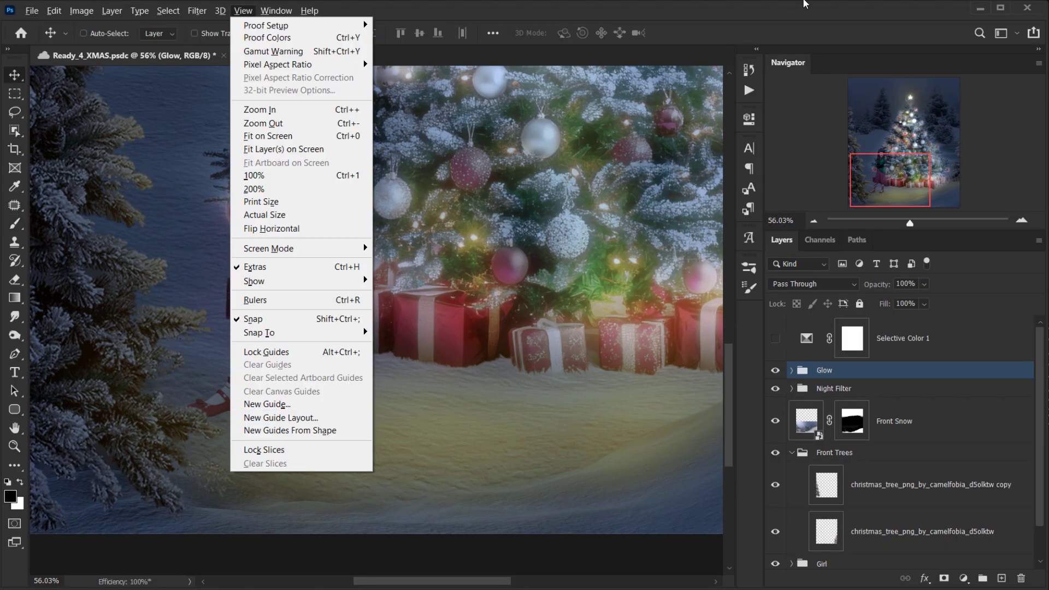
pyautogui.click(775, 3)
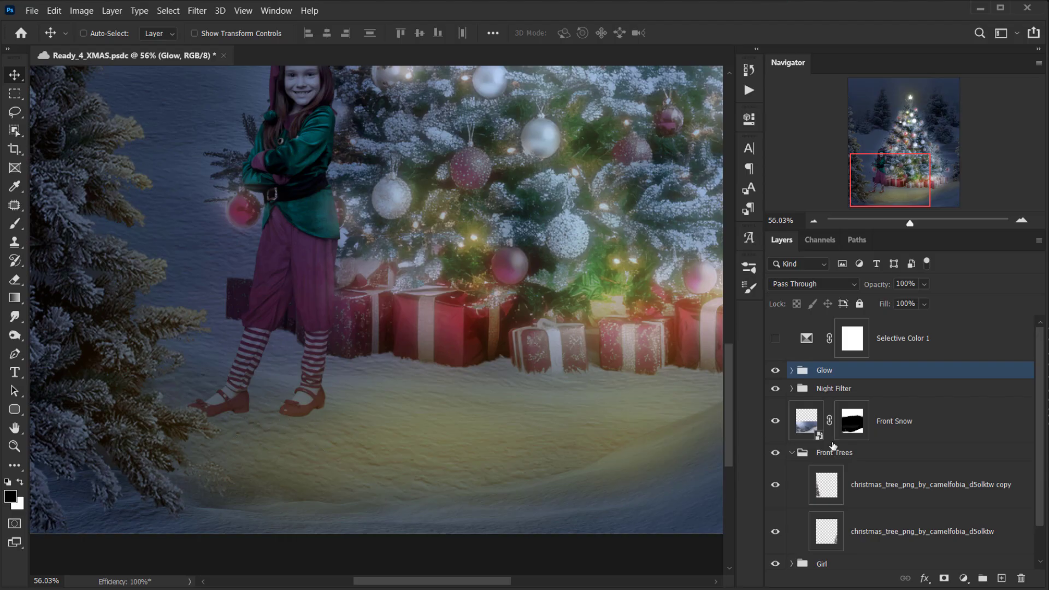
pyautogui.scroll(-2, 833, 445)
pyautogui.click(785, 414)
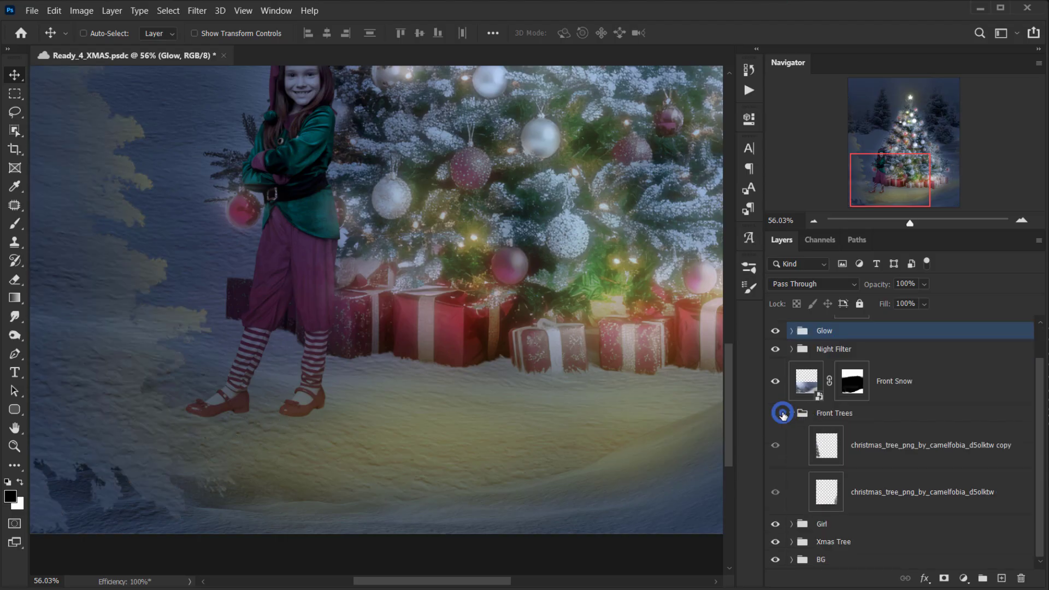
pyautogui.click(782, 414)
# Add a new layer directly beneath the girl's layer in the Girl group and name it Shadow.
pyautogui.click(791, 412)
pyautogui.click(792, 470)
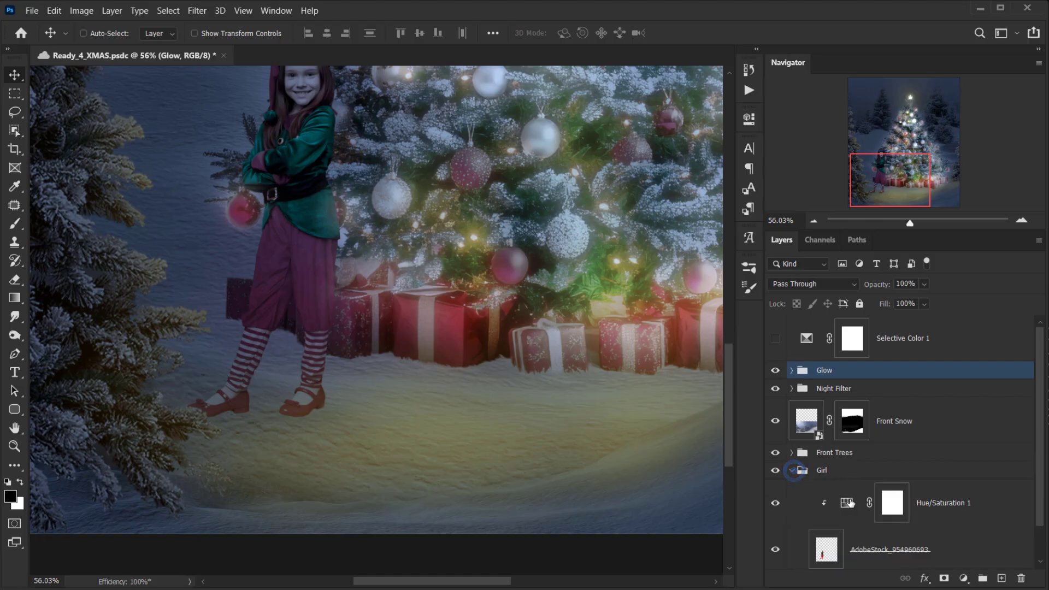
pyautogui.click(966, 507)
pyautogui.click(1021, 507)
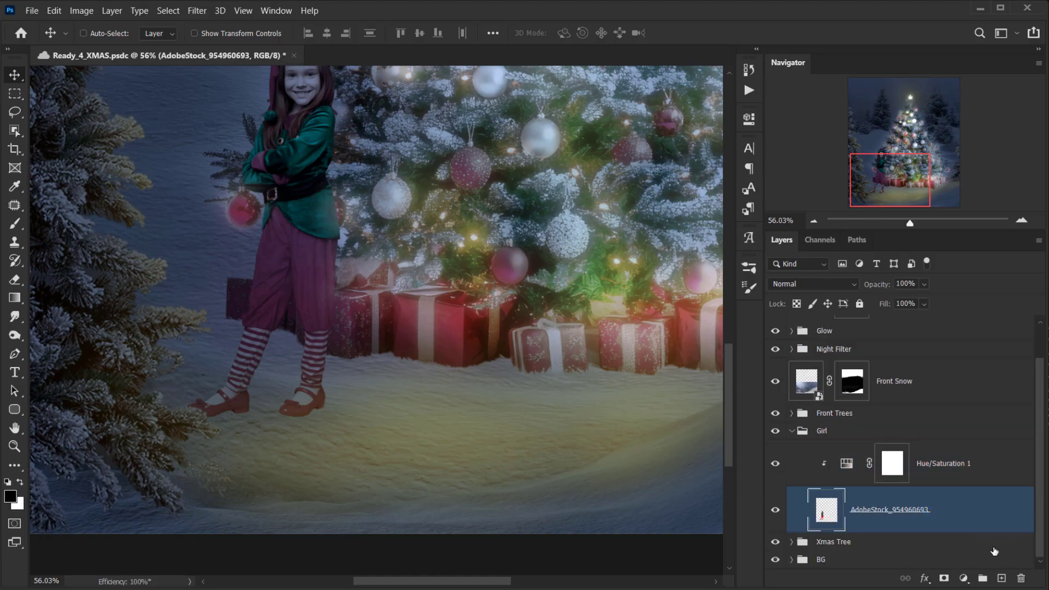
pyautogui.click(1001, 578)
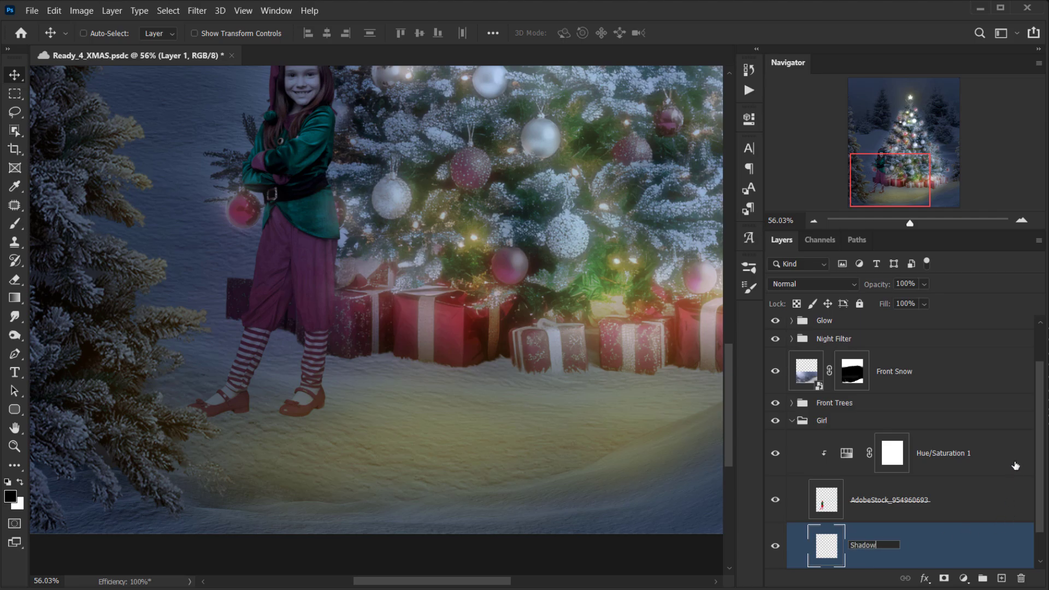
pyautogui.press('Return')
# Sample a dark tone from the scene and darken the brush's foreground color to about #131719.
pyautogui.press('b')
pyautogui.scroll(-1, 281, 312)
pyautogui.moveTo(312, 320); pyautogui.dragTo(202, 360)
pyautogui.scroll(3, 273, 417)
pyautogui.moveTo(233, 439); pyautogui.dragTo(252, 412)
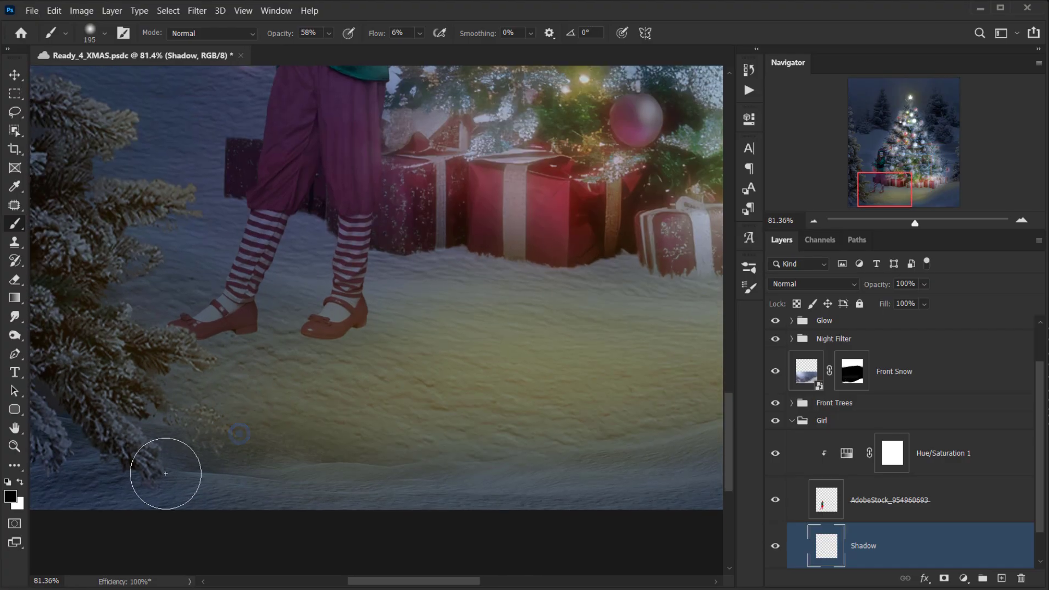
pyautogui.moveTo(179, 454); pyautogui.dragTo(188, 458)
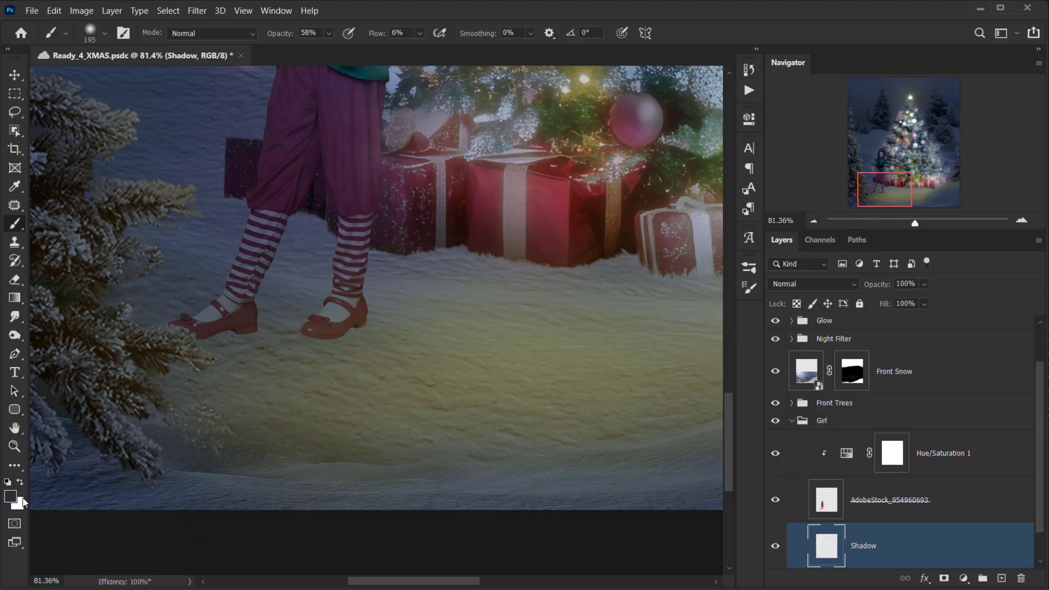
pyautogui.click(9, 496)
pyautogui.click(700, 431)
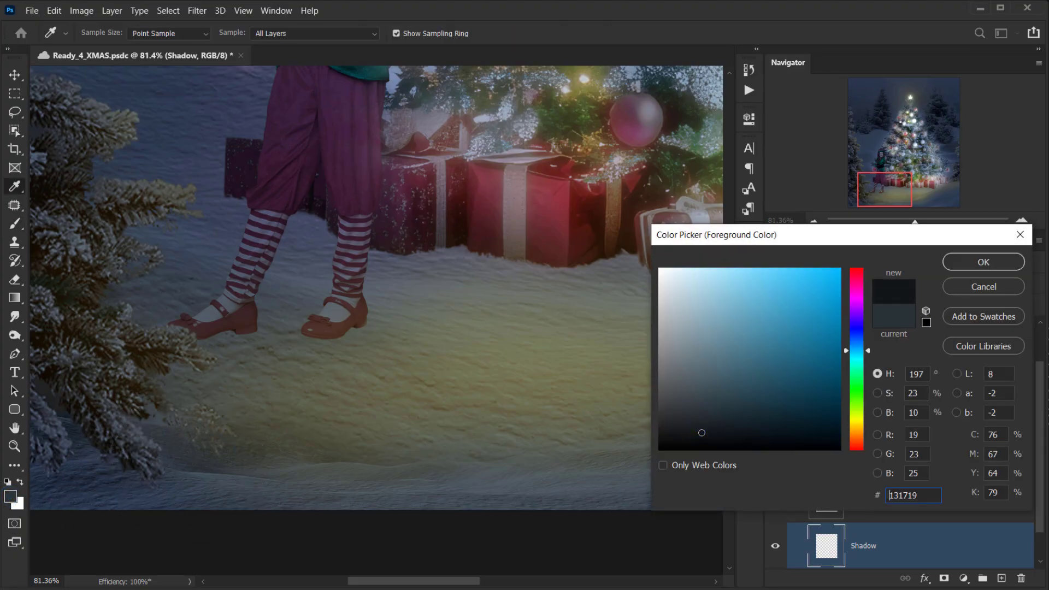
pyautogui.click(990, 258)
pyautogui.press('b')
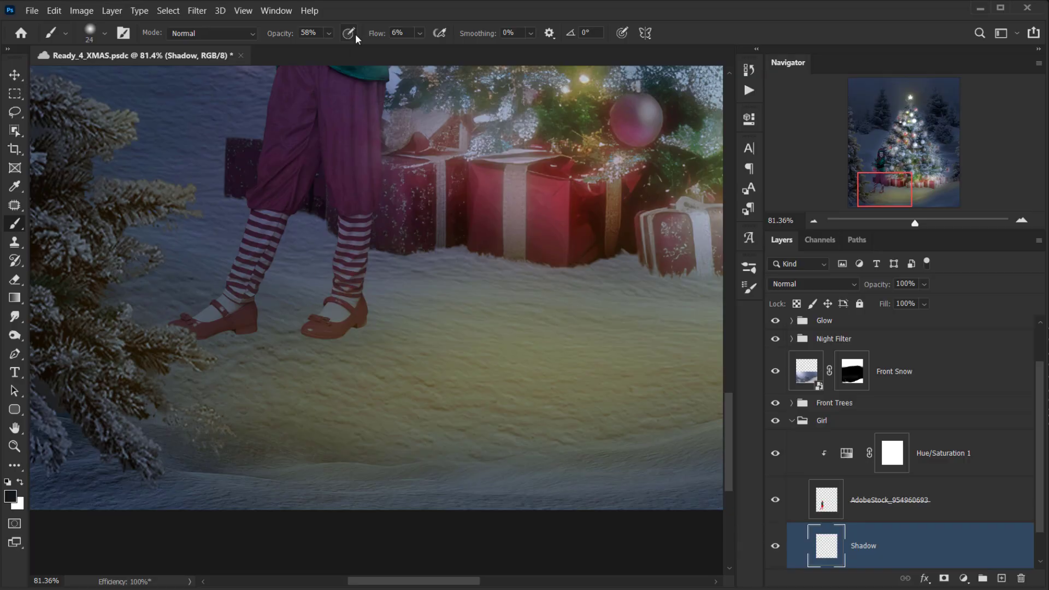
# Paint a contact shadow under the girl's left-hand shoe at 44% flow, using small 31 px and 19 px brushes.
pyautogui.moveTo(315, 262); pyautogui.dragTo(339, 255)
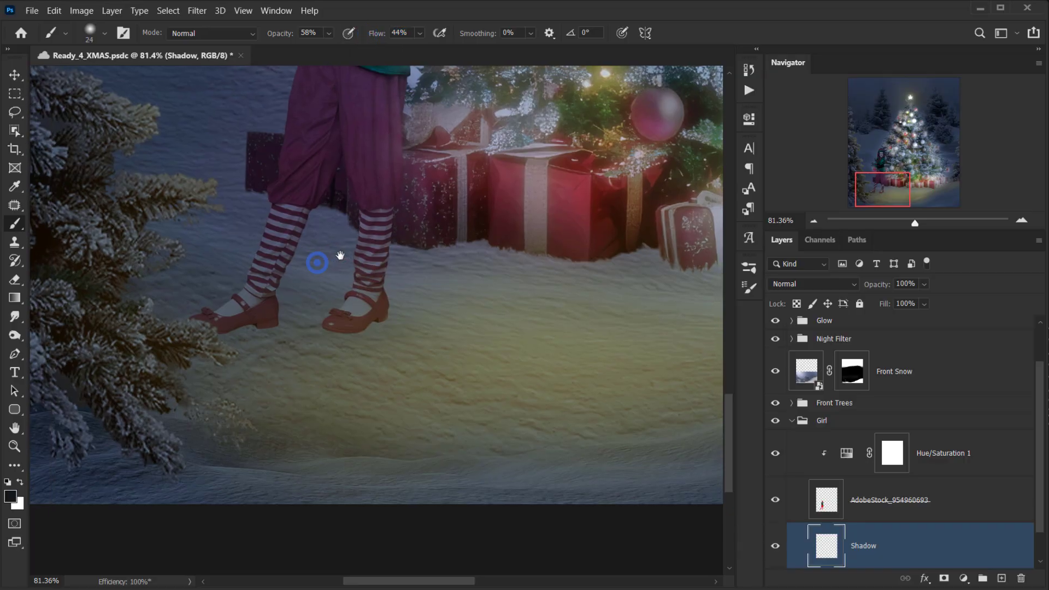
pyautogui.scroll(6, 282, 310)
pyautogui.keyDown('alt'); pyautogui.rightClick(249, 336); pyautogui.keyUp('alt')
pyautogui.moveTo(252, 333); pyautogui.dragTo(208, 338)
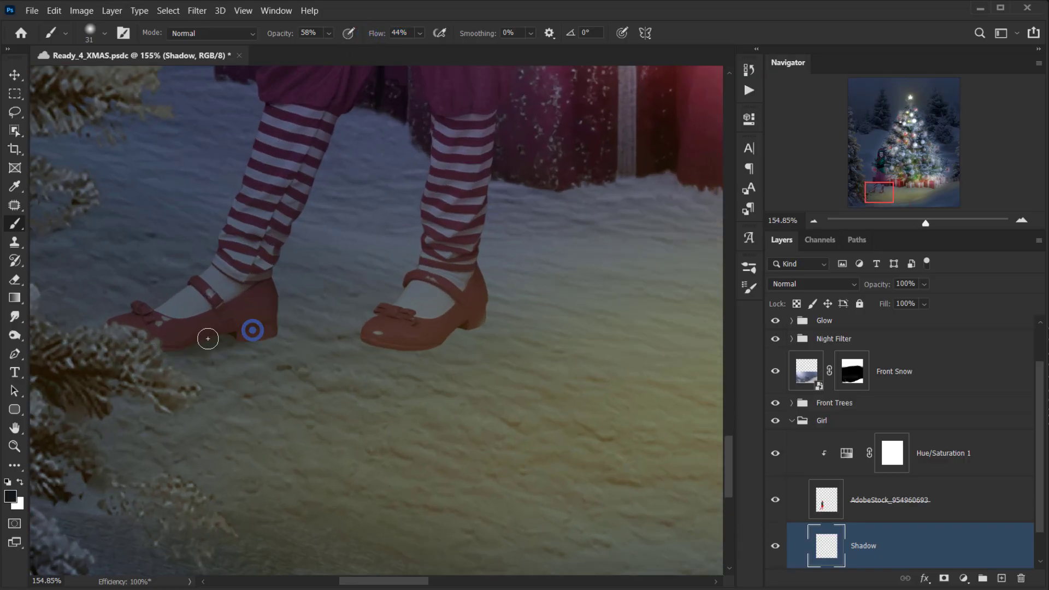
pyautogui.keyDown('alt'); pyautogui.rightClick(260, 332); pyautogui.keyUp('alt')
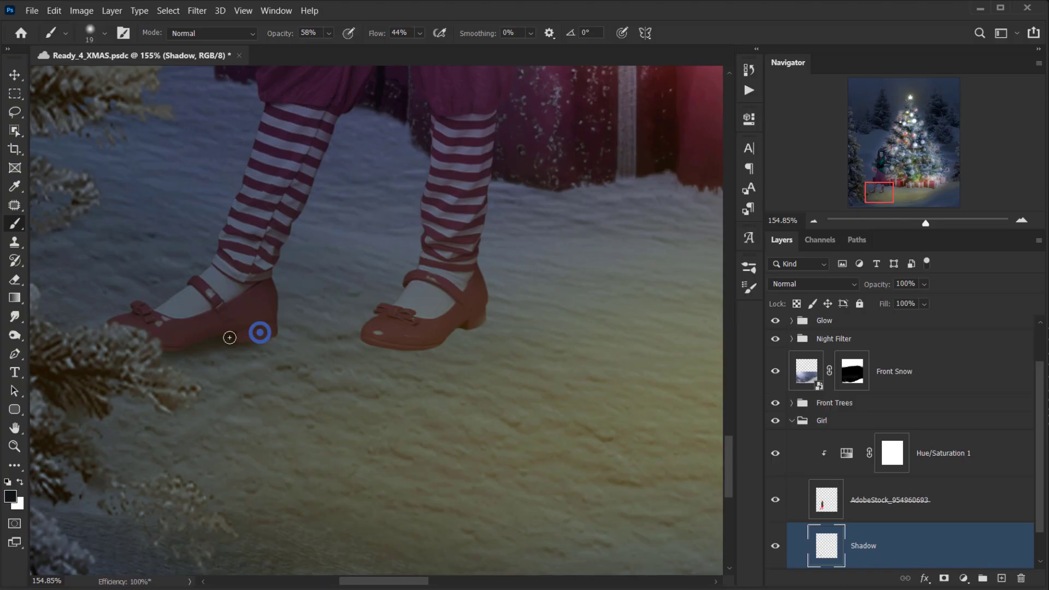
pyautogui.keyDown('alt'); pyautogui.rightClick(192, 342); pyautogui.keyUp('alt')
# Paint a soft shadow on the snow between the girl's shoes, undoing the first 48 px stroke and repainting it.
pyautogui.moveTo(431, 321); pyautogui.dragTo(353, 344)
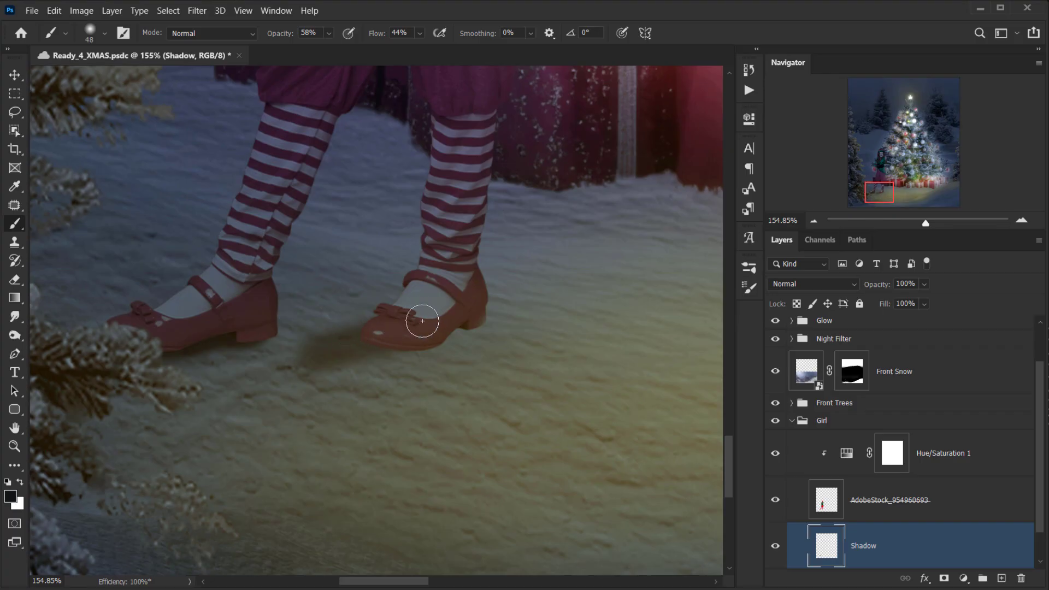
pyautogui.hotkey('ctrl', 'z')
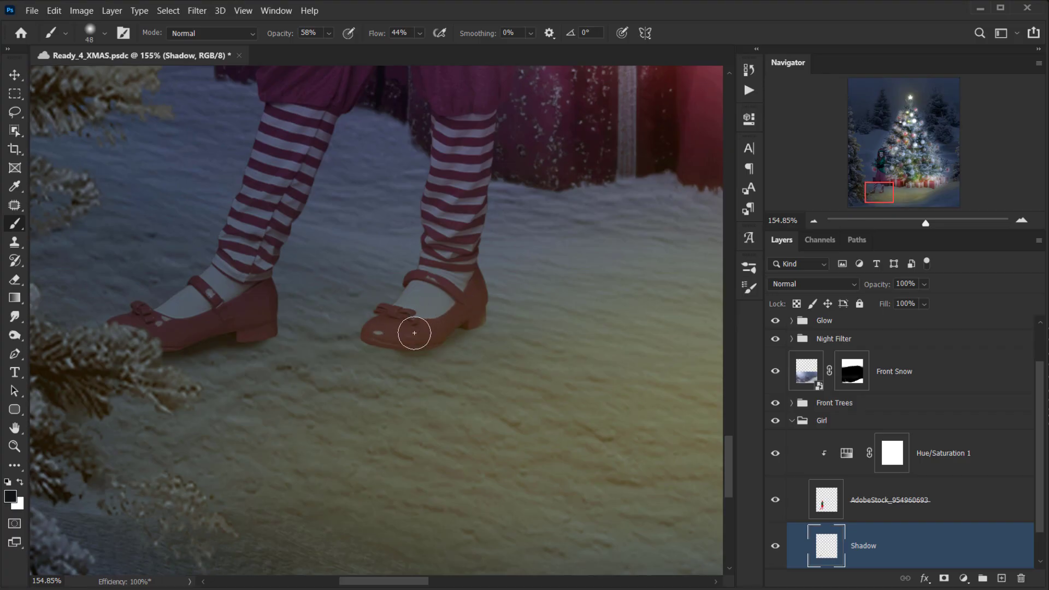
pyautogui.keyDown('alt'); pyautogui.rightClick(302, 360); pyautogui.keyUp('alt')
pyautogui.moveTo(371, 341); pyautogui.dragTo(265, 375)
# Darken the contact shadows under the left-hand shoe's heel and along the right-hand shoe's sole with a 22 px brush.
pyautogui.keyDown('alt'); pyautogui.rightClick(249, 330); pyautogui.keyUp('alt')
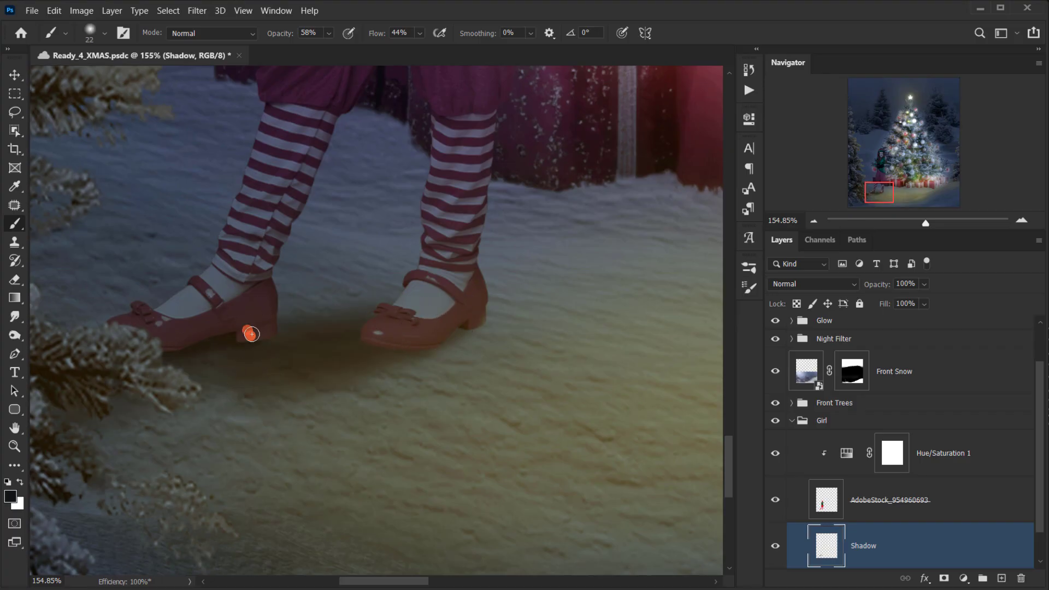
pyautogui.keyDown('alt'); pyautogui.rightClick(448, 324); pyautogui.keyUp('alt')
pyautogui.moveTo(430, 336); pyautogui.dragTo(480, 335)
pyautogui.moveTo(448, 371); pyautogui.dragTo(297, 369)
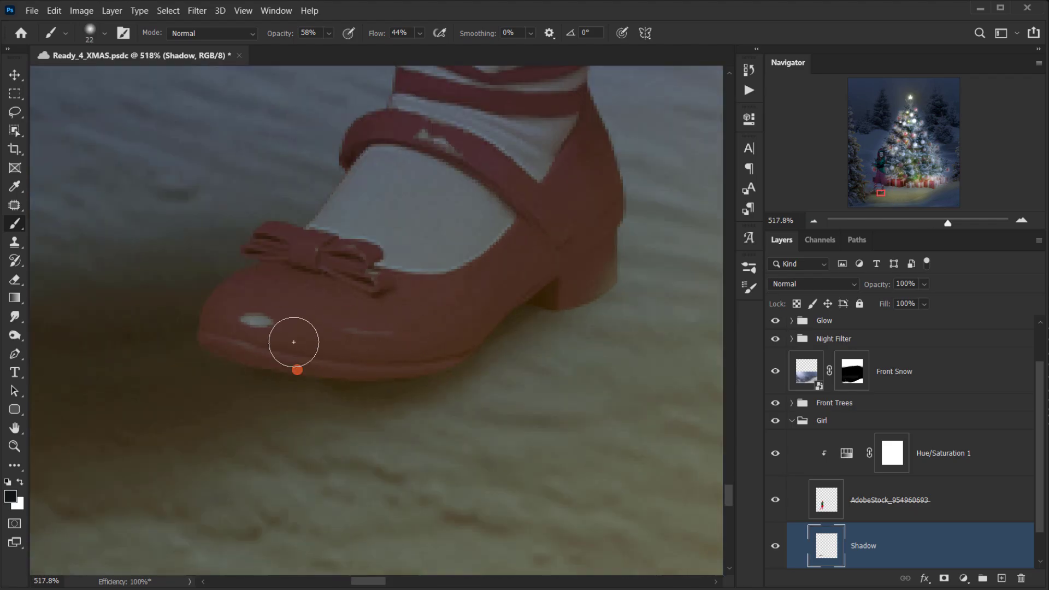
# Extend the girl's shadow toward the left front tree with larger brushes up to 104 px, and try 85% opacity on the Shadow layer.
pyautogui.scroll(-7, 535, 281)
pyautogui.keyDown('alt'); pyautogui.rightClick(241, 377); pyautogui.keyUp('alt')
pyautogui.scroll(-8, 164, 371)
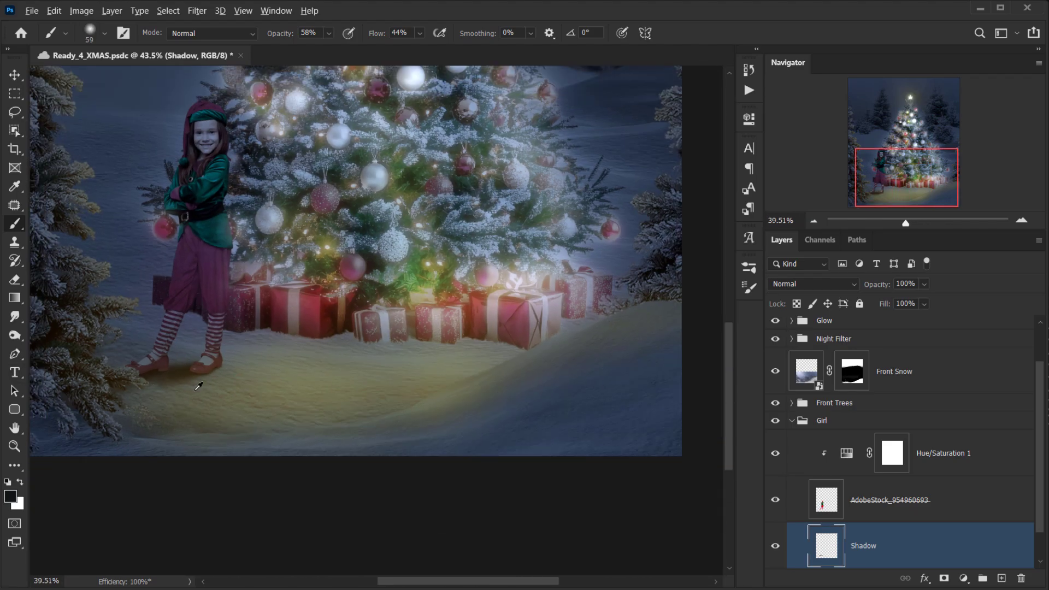
pyautogui.scroll(3, 185, 401)
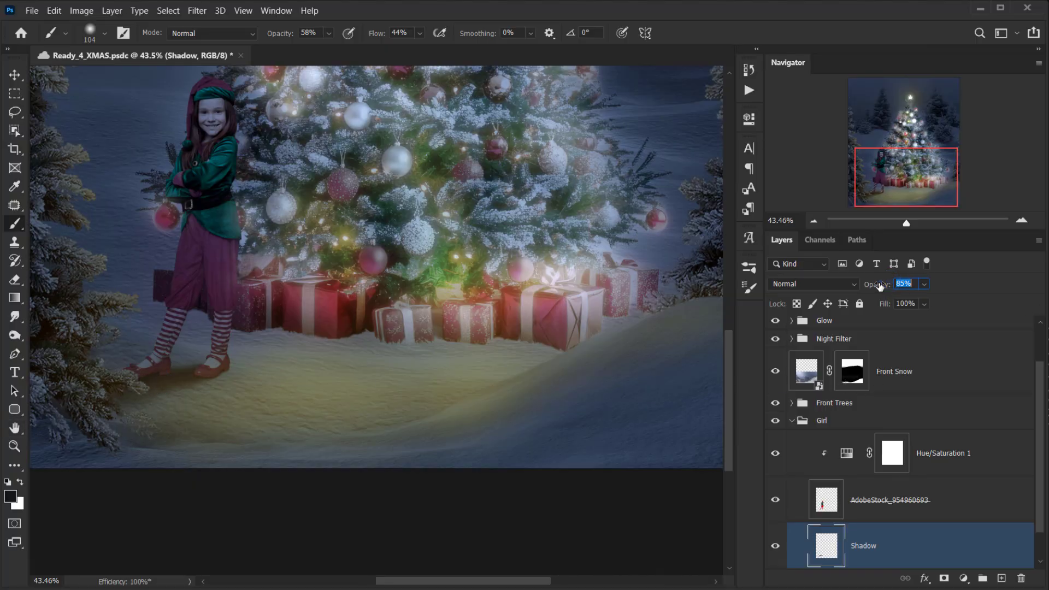
pyautogui.scroll(-4, 663, 325)
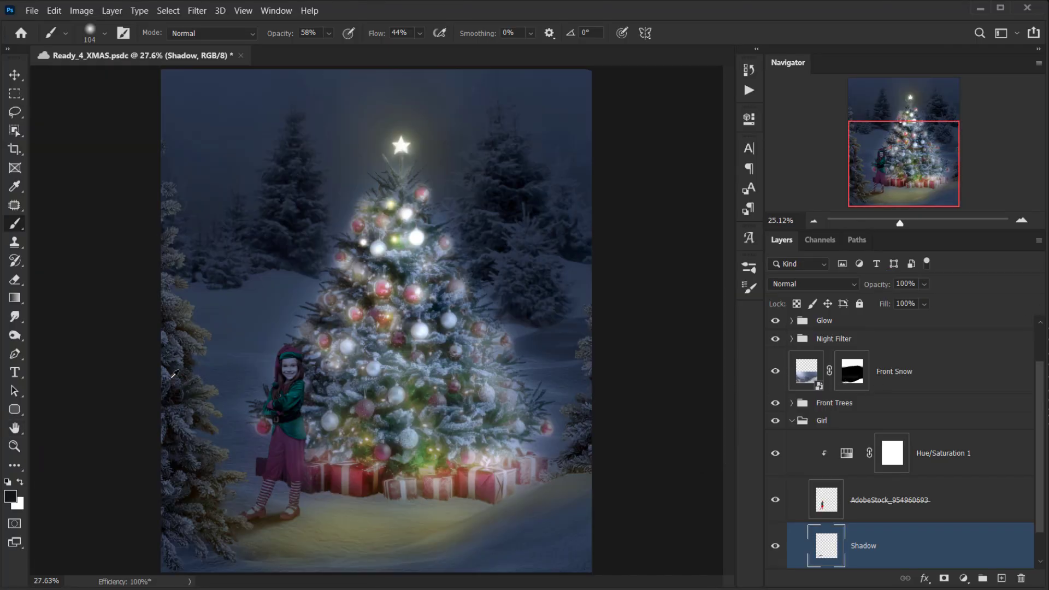
# Soften the shadow between the girl's shoes with a soft eraser at 60% opacity and 16% flow.
pyautogui.scroll(10, 274, 510)
pyautogui.press('e')
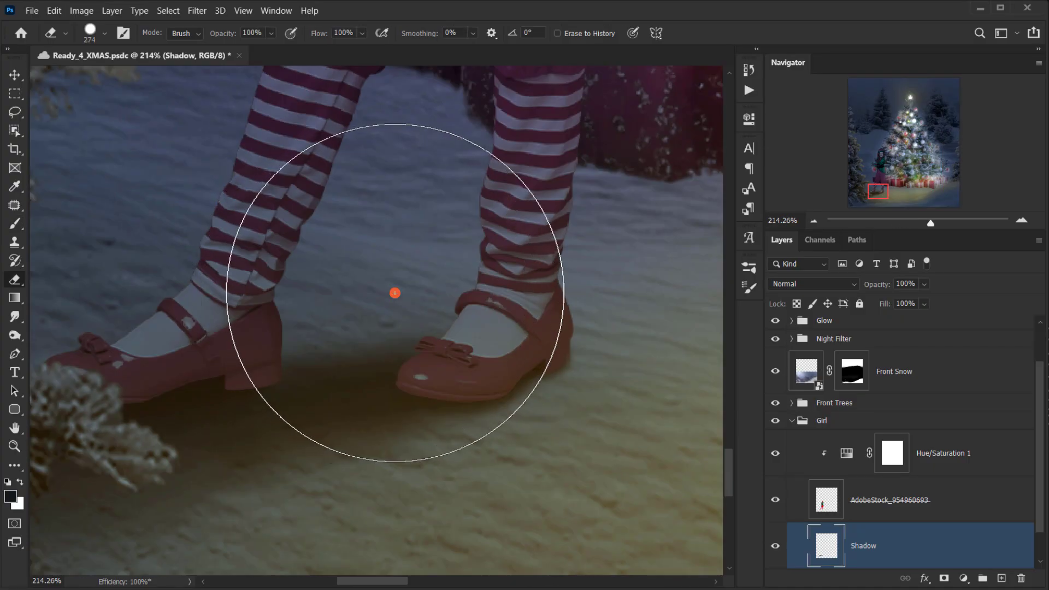
pyautogui.moveTo(396, 292)
pyautogui.mouseDown()
pyautogui.moveTo(267, 329)
pyautogui.moveTo(411, 6)
pyautogui.mouseUp()
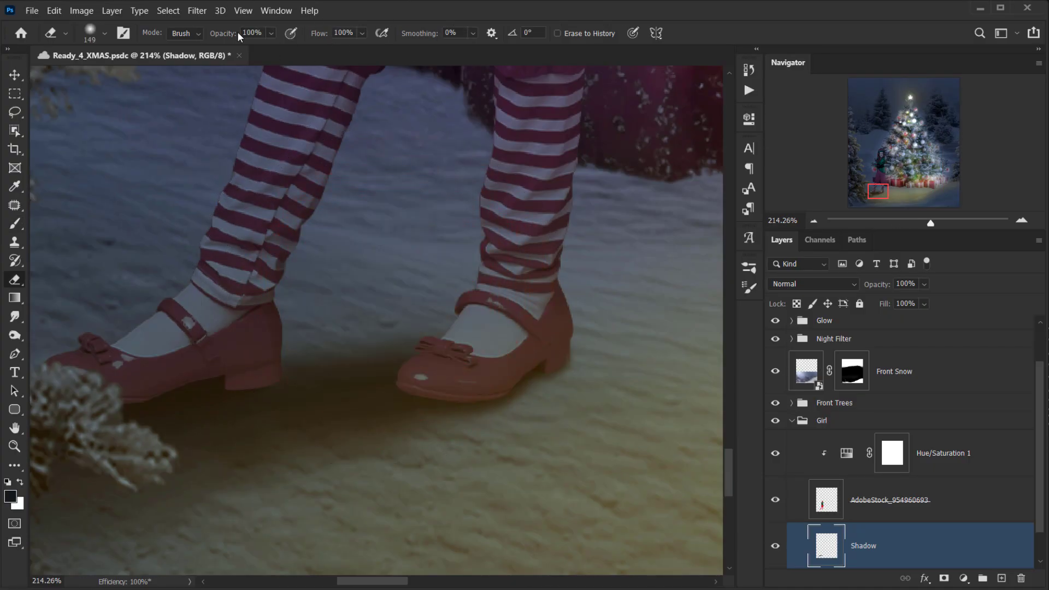
pyautogui.write('16')
pyautogui.moveTo(354, 267)
pyautogui.mouseDown()
pyautogui.moveTo(304, 288)
pyautogui.moveTo(329, 323)
pyautogui.moveTo(265, 346)
pyautogui.moveTo(364, 340)
pyautogui.mouseUp()
# Fade the shadow's lower edge beside the left front tree with a 167 px soft eraser.
pyautogui.scroll(-6, 362, 379)
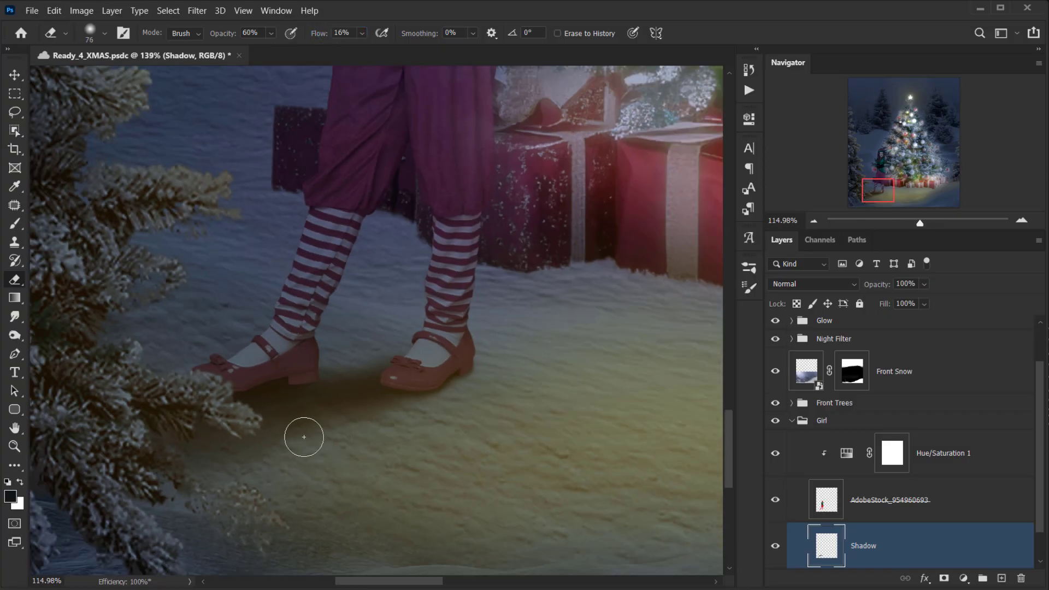
pyautogui.moveTo(226, 468); pyautogui.dragTo(254, 468)
pyautogui.moveTo(200, 488)
pyautogui.mouseDown()
pyautogui.moveTo(309, 441)
pyautogui.moveTo(174, 478)
pyautogui.mouseUp()
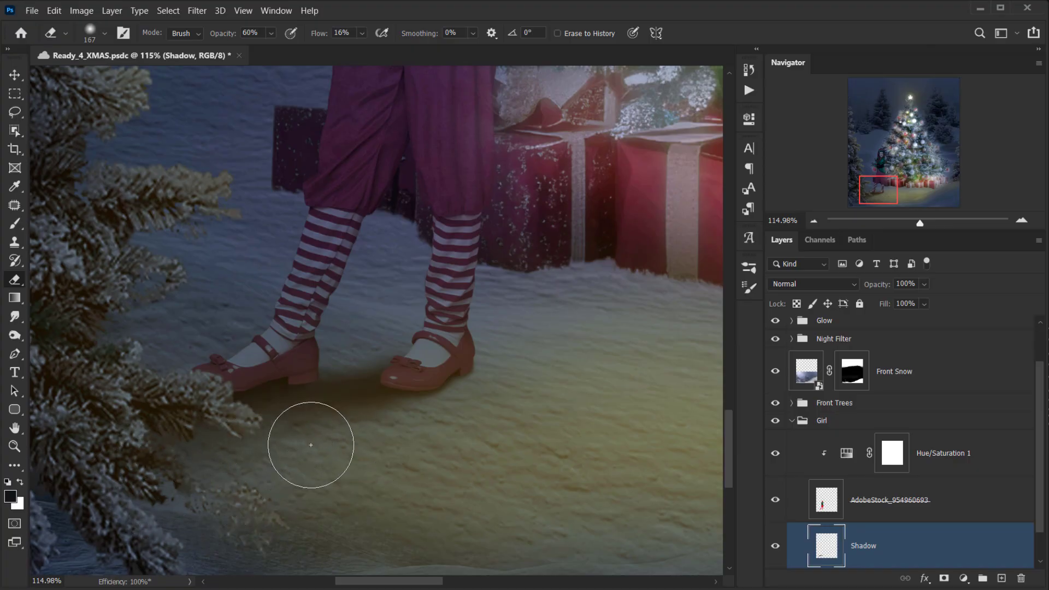
# Examine the girl's lighting against the whole composite, toggling her layer's visibility to compare.
pyautogui.scroll(-10, 184, 515)
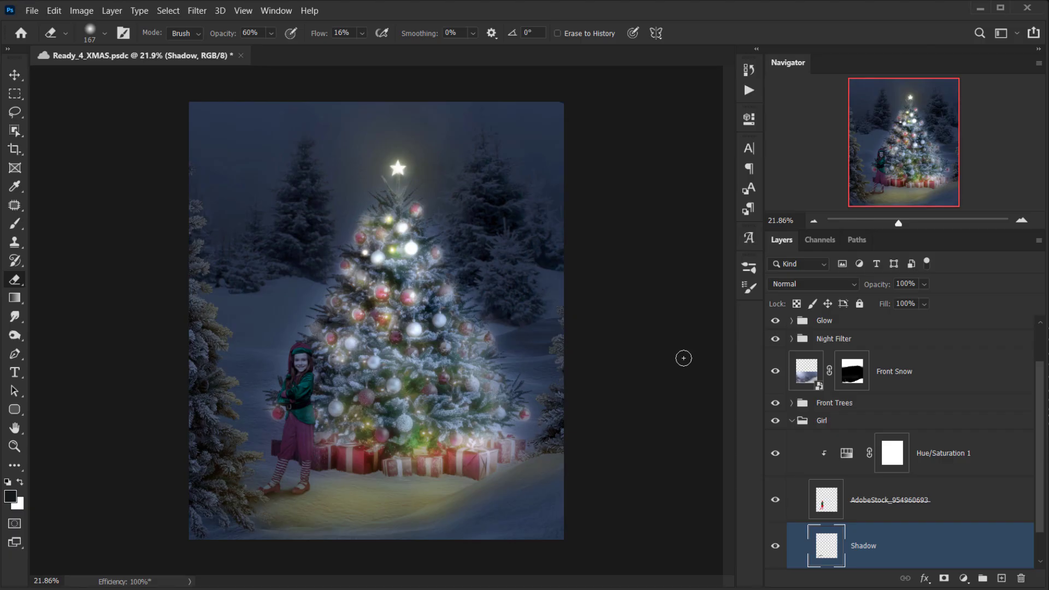
pyautogui.scroll(2, 682, 358)
pyautogui.scroll(8, 333, 379)
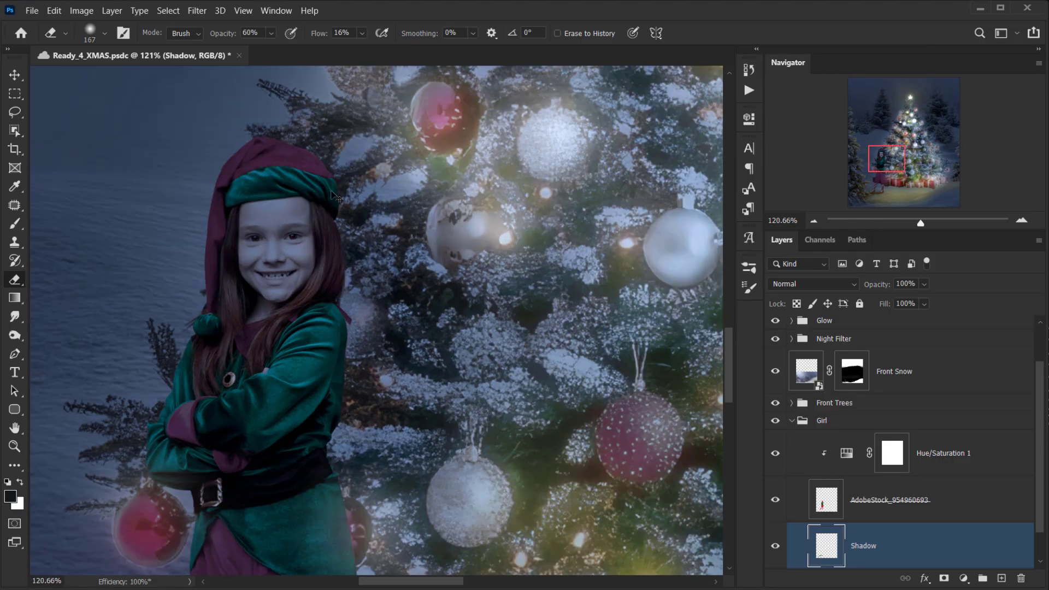
pyautogui.scroll(-6, 314, 346)
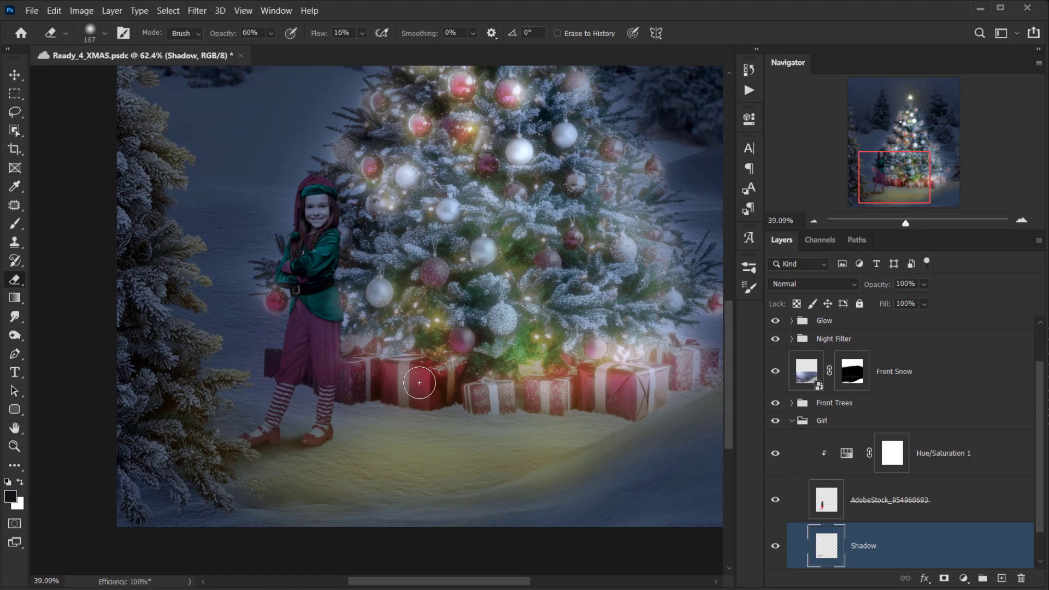
pyautogui.scroll(-1, 882, 525)
pyautogui.scroll(2, 781, 566)
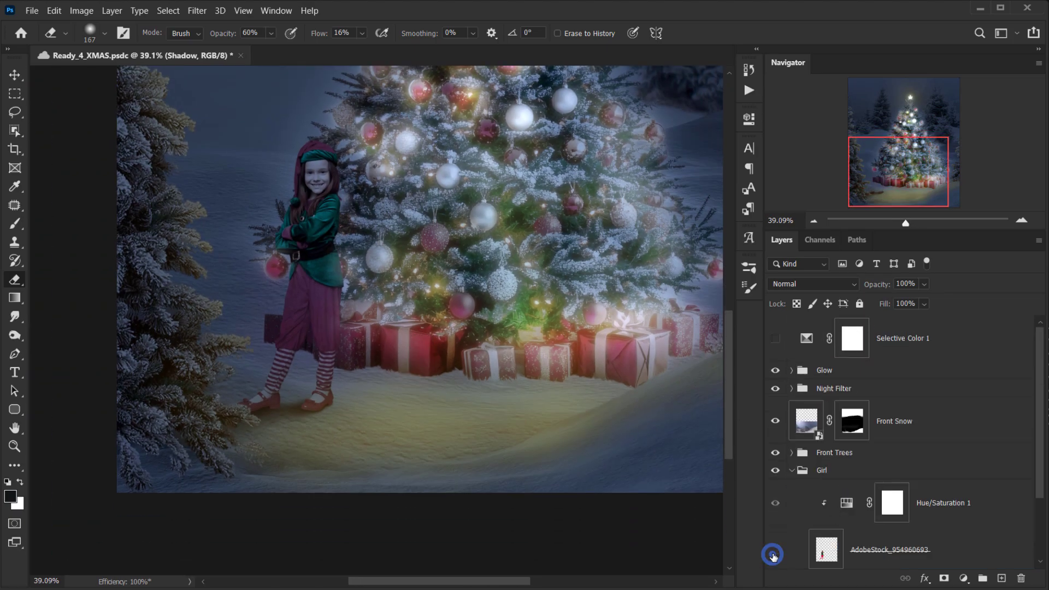
pyautogui.click(773, 553)
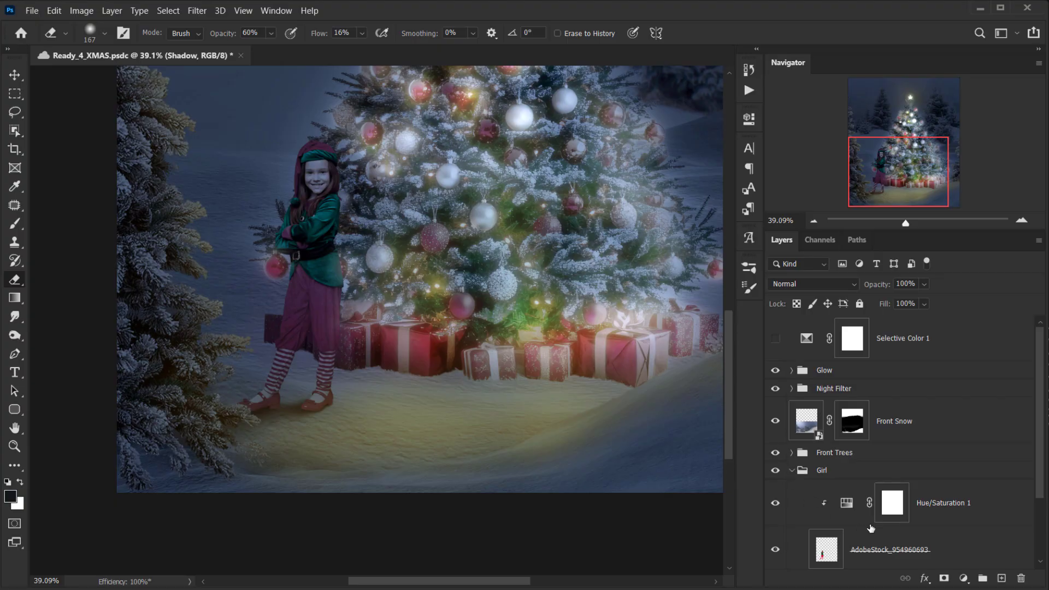
# Add an orange (#ffa031) Solid Color fill layer directly above Hue/Saturation 1 in the Girl group.
pyautogui.scroll(-2, 957, 484)
pyautogui.click(921, 435)
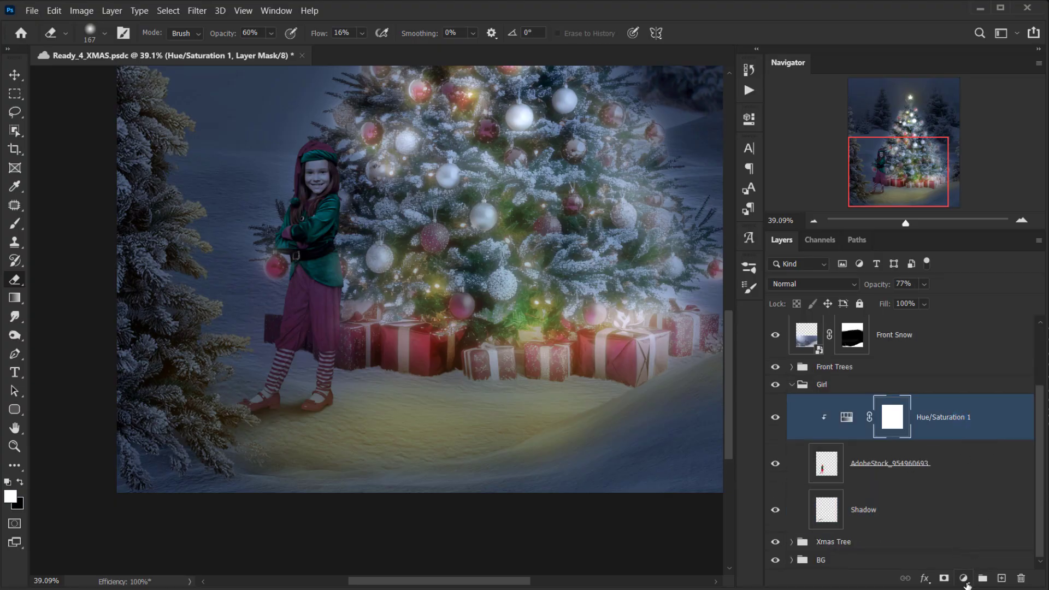
pyautogui.click(963, 579)
pyautogui.click(1006, 340)
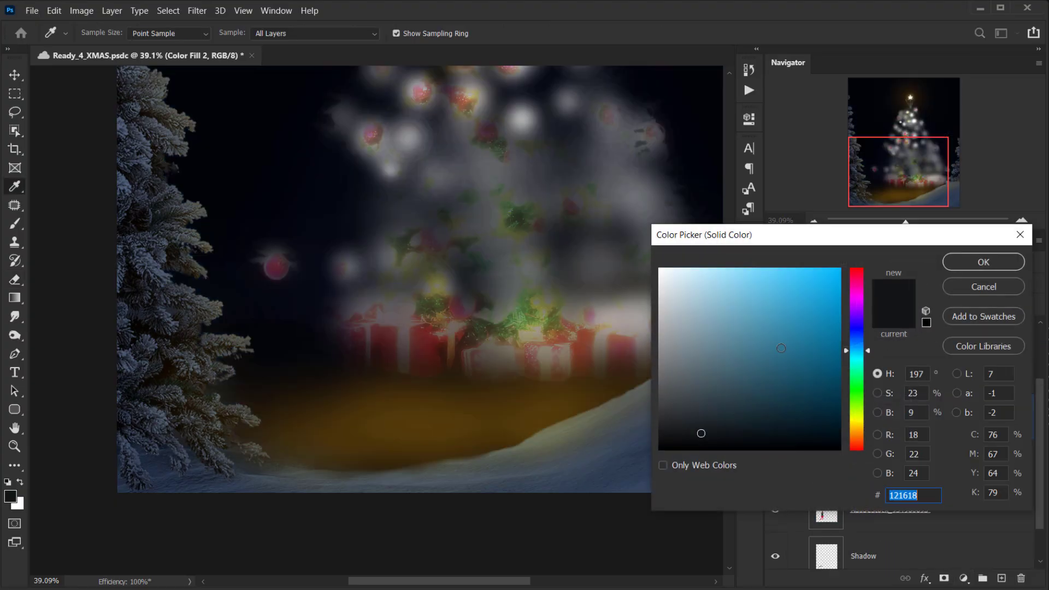
pyautogui.click(797, 314)
pyautogui.moveTo(868, 356); pyautogui.dragTo(858, 437)
pyautogui.moveTo(800, 304); pyautogui.dragTo(806, 267)
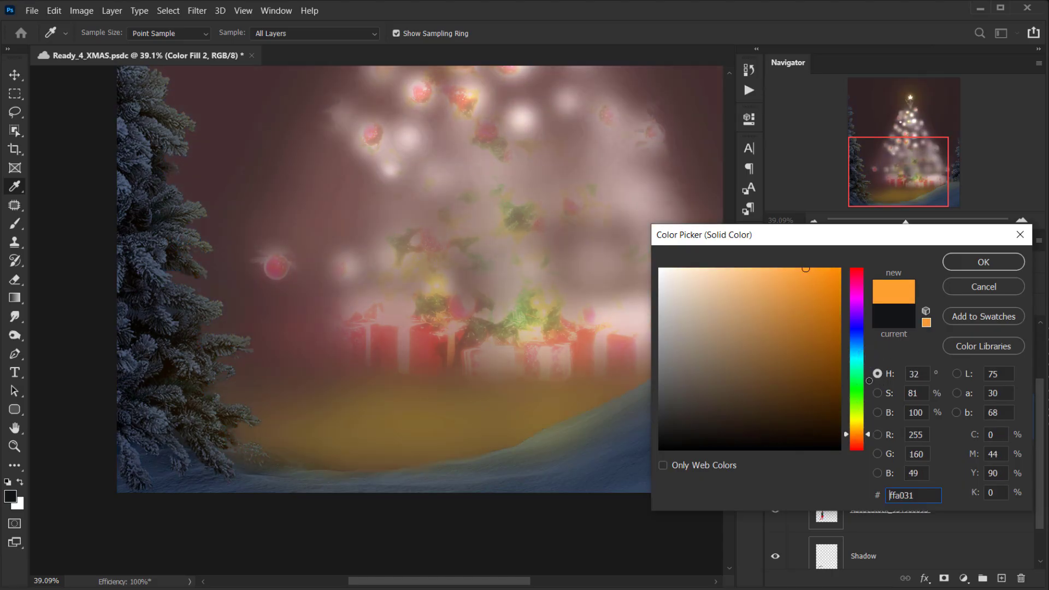
pyautogui.click(990, 263)
# Blend the orange fill with Linear Dodge (Add), clip it to the girl's layers, and invert its mask to black.
pyautogui.click(816, 282)
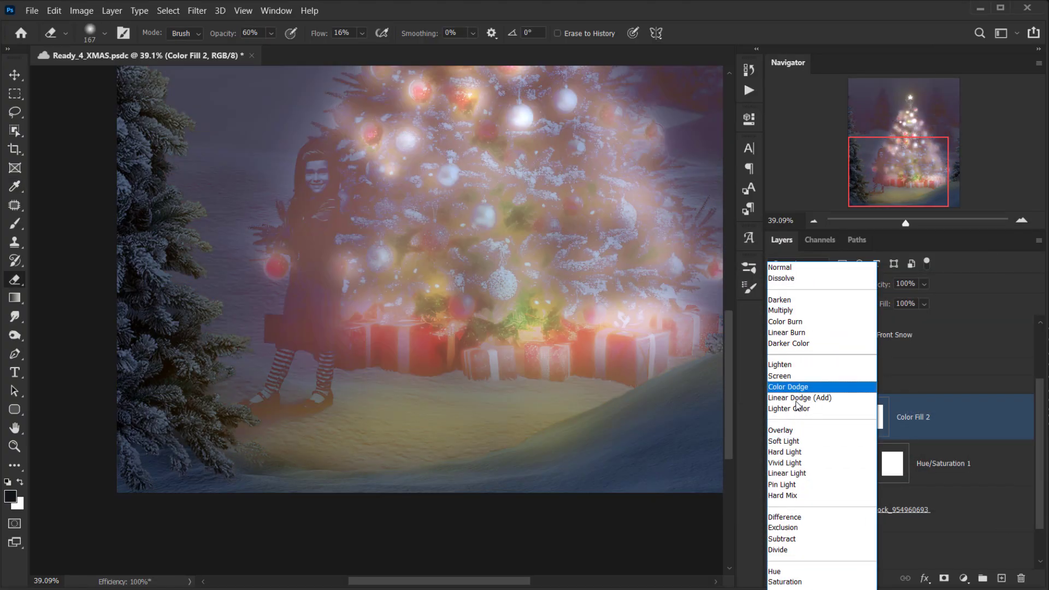
pyautogui.click(800, 397)
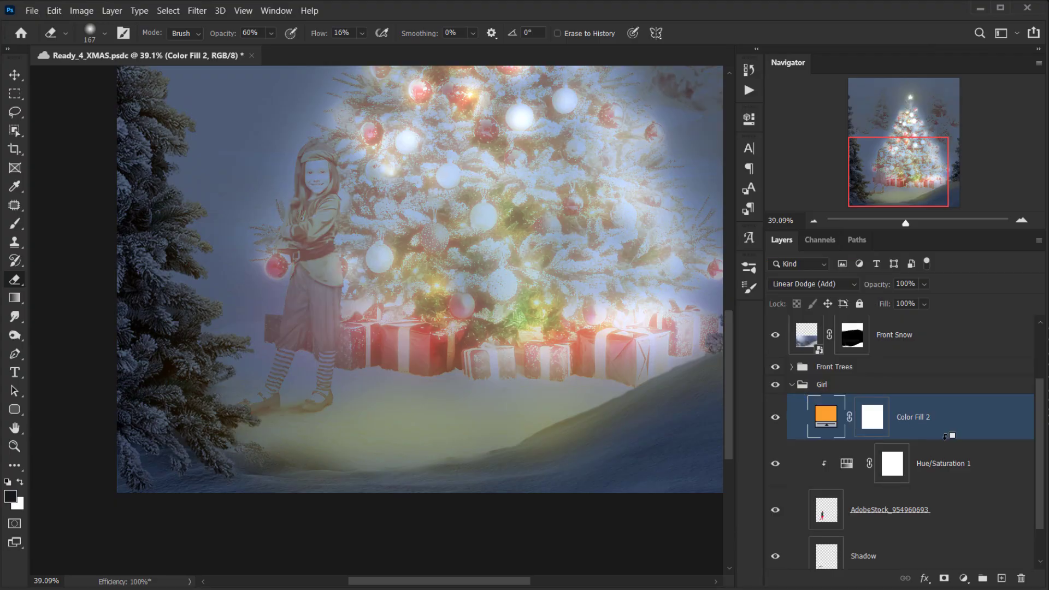
pyautogui.keyDown('alt'); pyautogui.click(945, 435); pyautogui.keyUp('alt')
pyautogui.click(892, 416)
pyautogui.press('x')
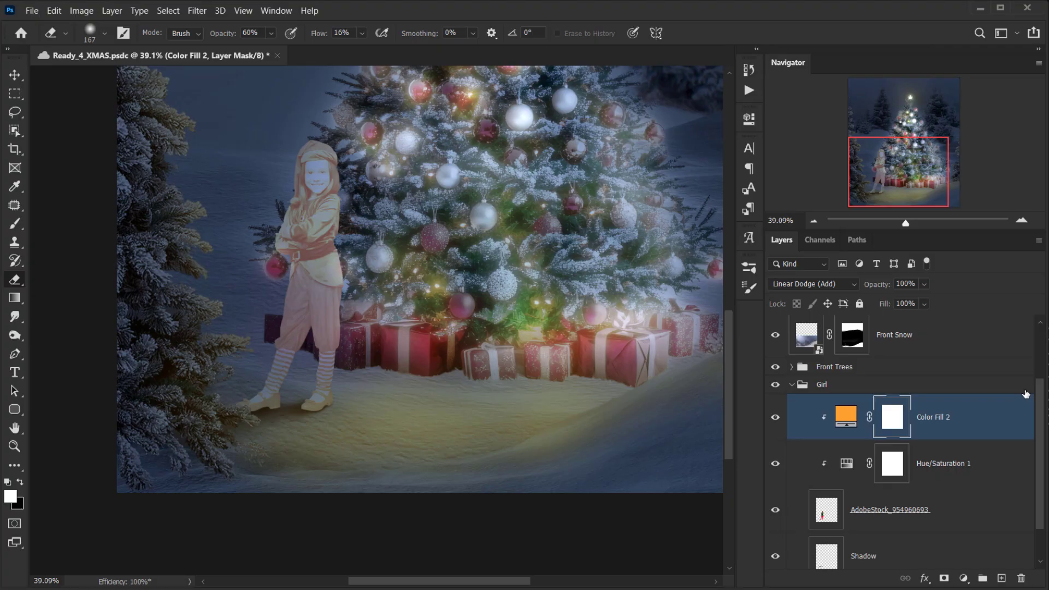
pyautogui.hotkey('ctrl', 'i')
# Paint warm light down the girl's tree-facing side on the fill mask with a white 367 px soft brush, 58% opacity, 15% flow.
pyautogui.scroll(-2, 444, 190)
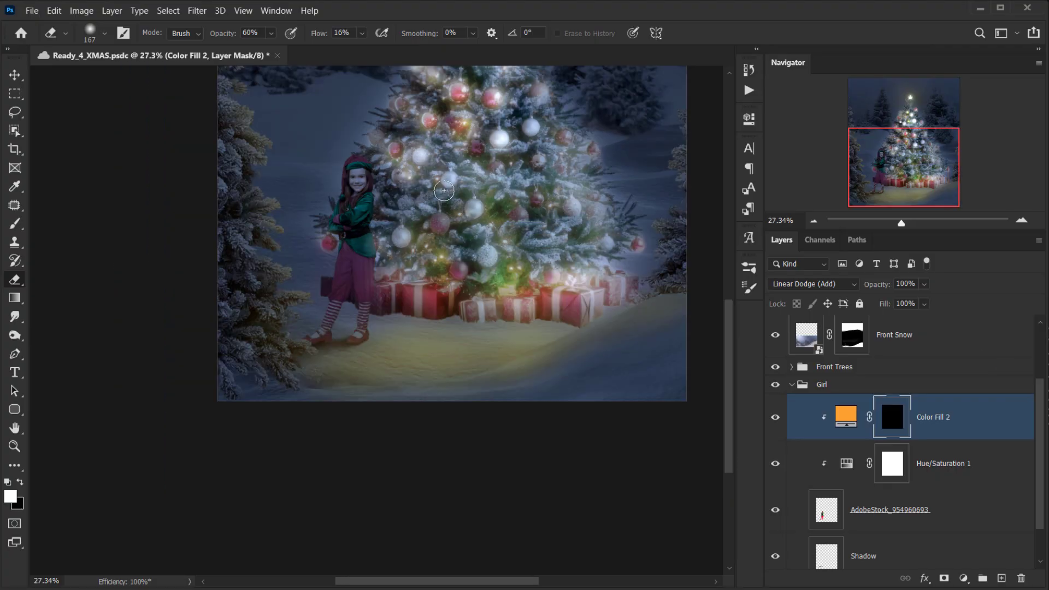
pyautogui.press('b')
pyautogui.moveTo(389, 218); pyautogui.dragTo(423, 215)
pyautogui.scroll(3, 398, 213)
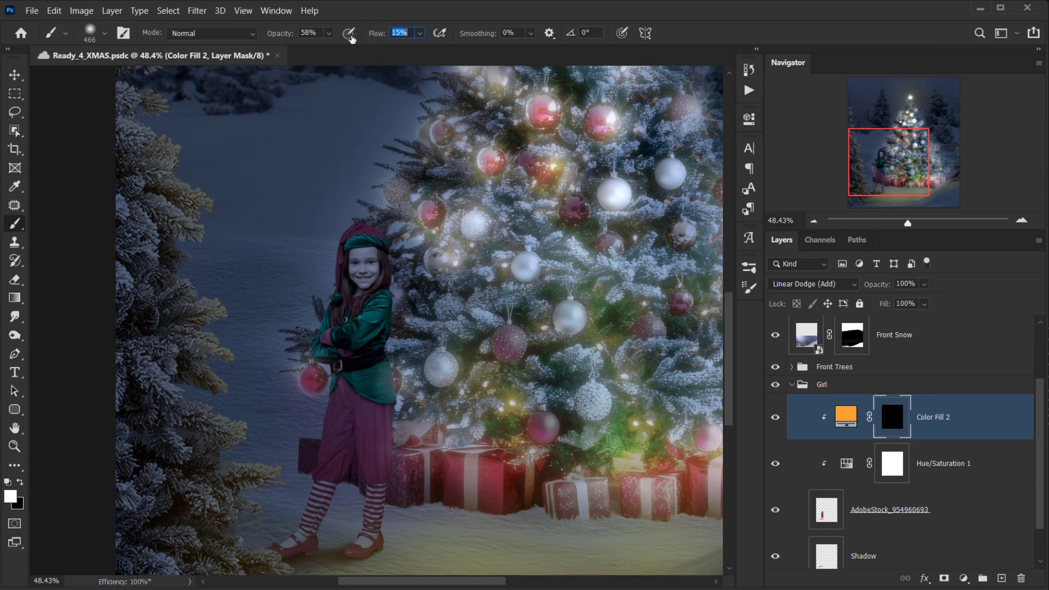
pyautogui.scroll(3, 457, 252)
pyautogui.moveTo(395, 269); pyautogui.dragTo(372, 269)
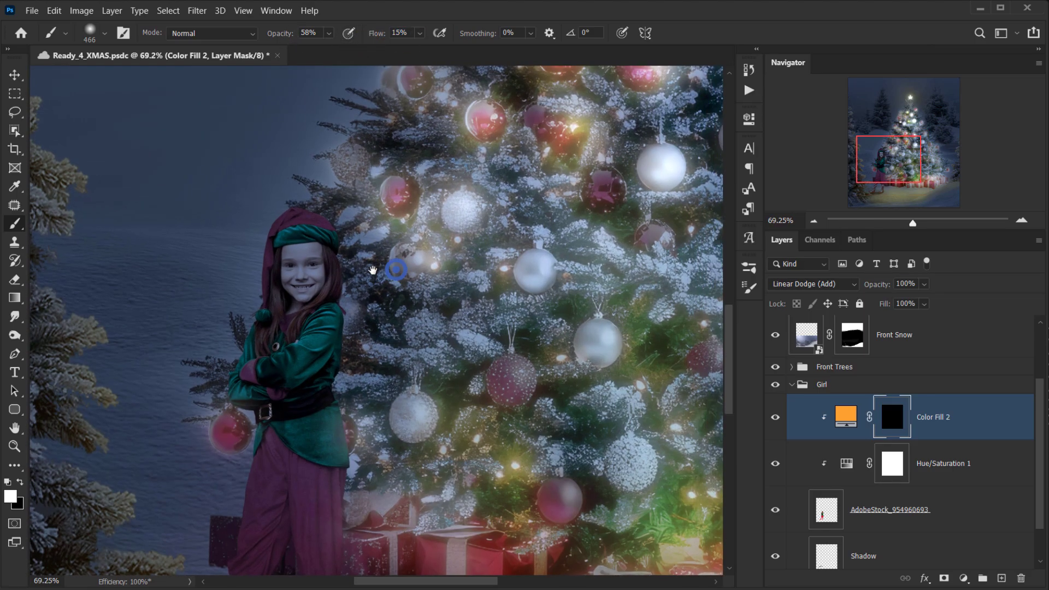
pyautogui.moveTo(335, 224); pyautogui.dragTo(306, 241)
pyautogui.click(355, 228)
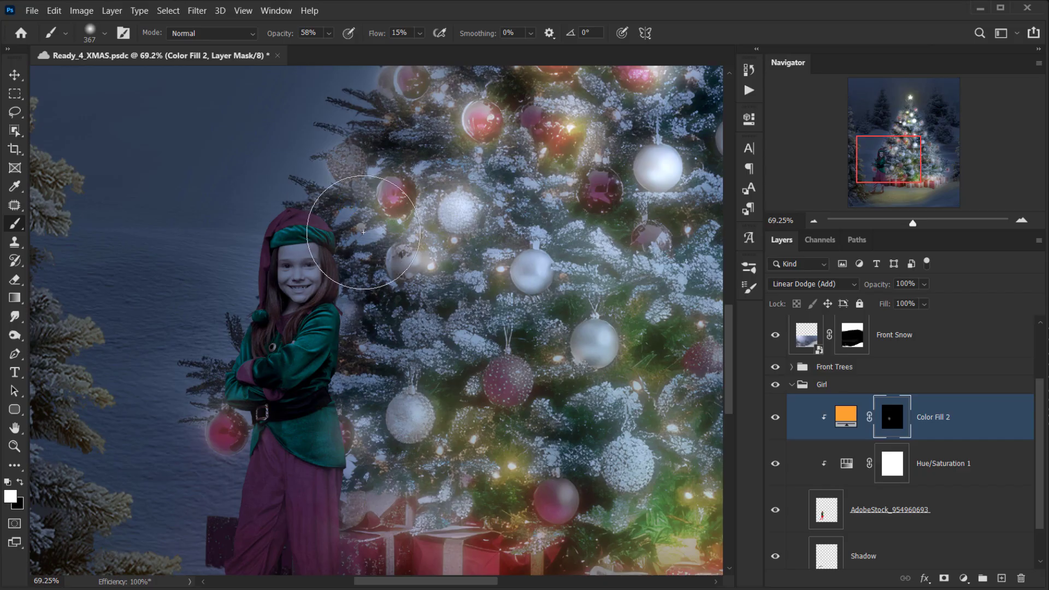
pyautogui.moveTo(344, 203)
pyautogui.mouseDown()
pyautogui.moveTo(408, 344)
pyautogui.moveTo(420, 442)
pyautogui.moveTo(396, 512)
pyautogui.mouseUp()
pyautogui.press('space')
pyautogui.moveTo(404, 440); pyautogui.dragTo(371, 334)
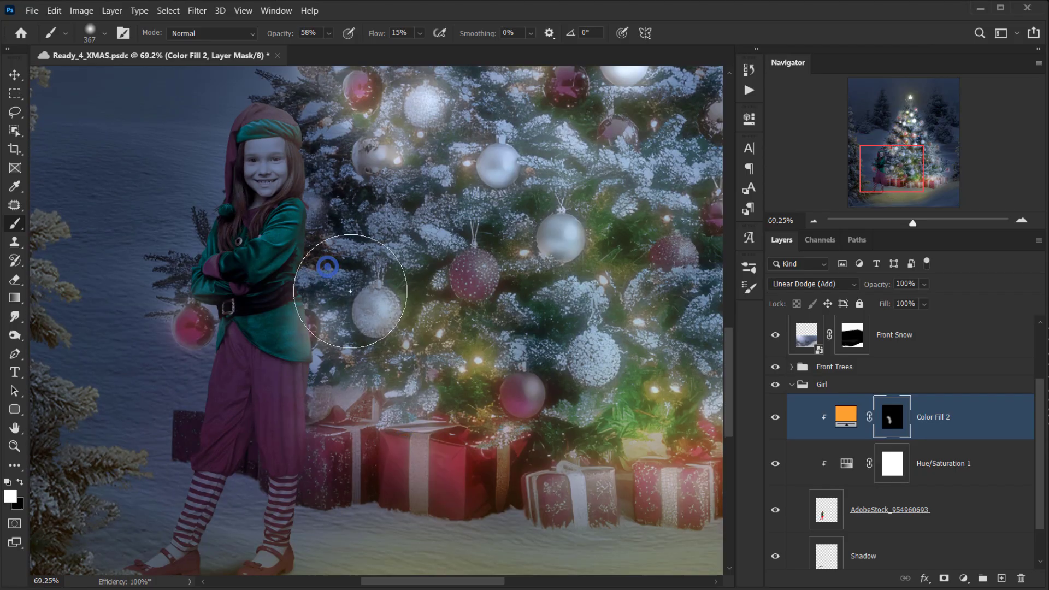
# Build up the warm light around the girl's jacket hem and upper trousers with a 254 px soft brush.
pyautogui.click(291, 340)
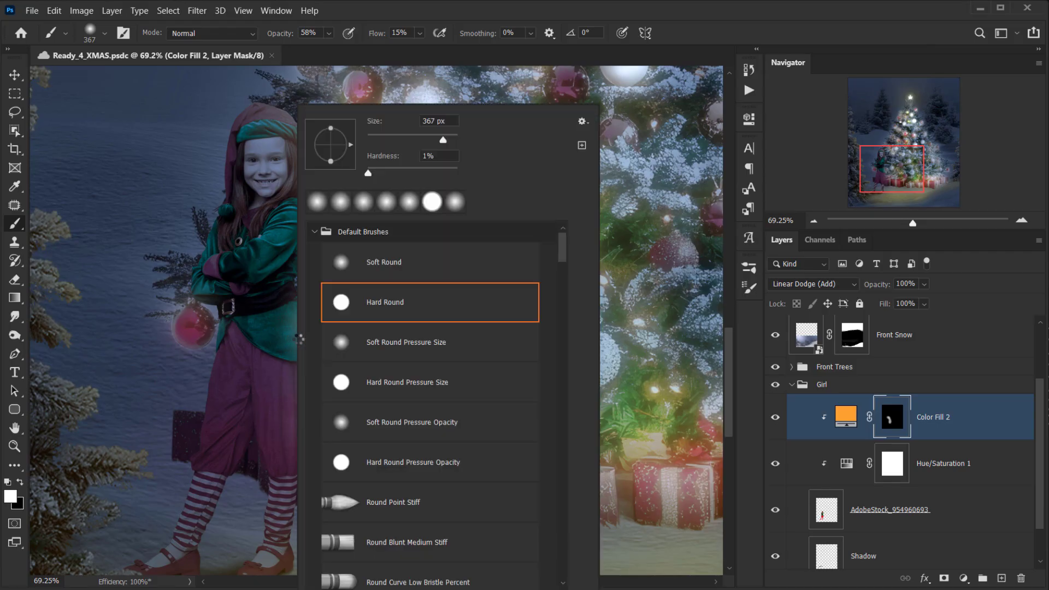
pyautogui.click(718, 19)
pyautogui.keyDown('alt'); pyautogui.moveTo(266, 281); pyautogui.dragTo(238, 283); pyautogui.keyUp('alt')
pyautogui.moveTo(253, 326); pyautogui.dragTo(262, 350)
# Dab warm light onto the girl's trouser legs with a 164 px soft brush.
pyautogui.moveTo(330, 363); pyautogui.dragTo(338, 371)
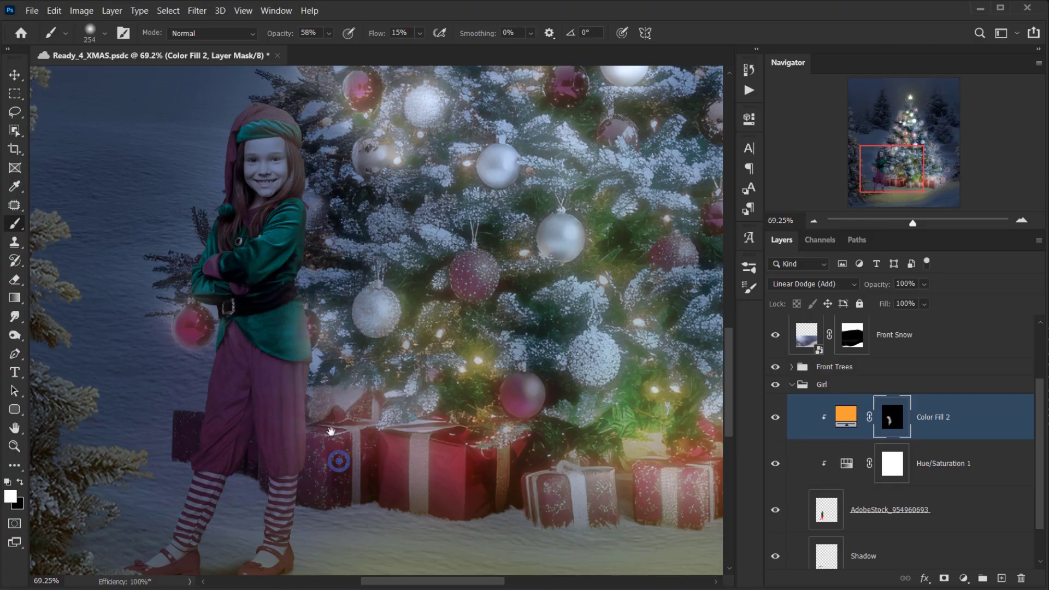
pyautogui.scroll(-3, 341, 350)
pyautogui.click(236, 370)
pyautogui.keyDown('alt'); pyautogui.moveTo(236, 370); pyautogui.dragTo(208, 370); pyautogui.keyUp('alt')
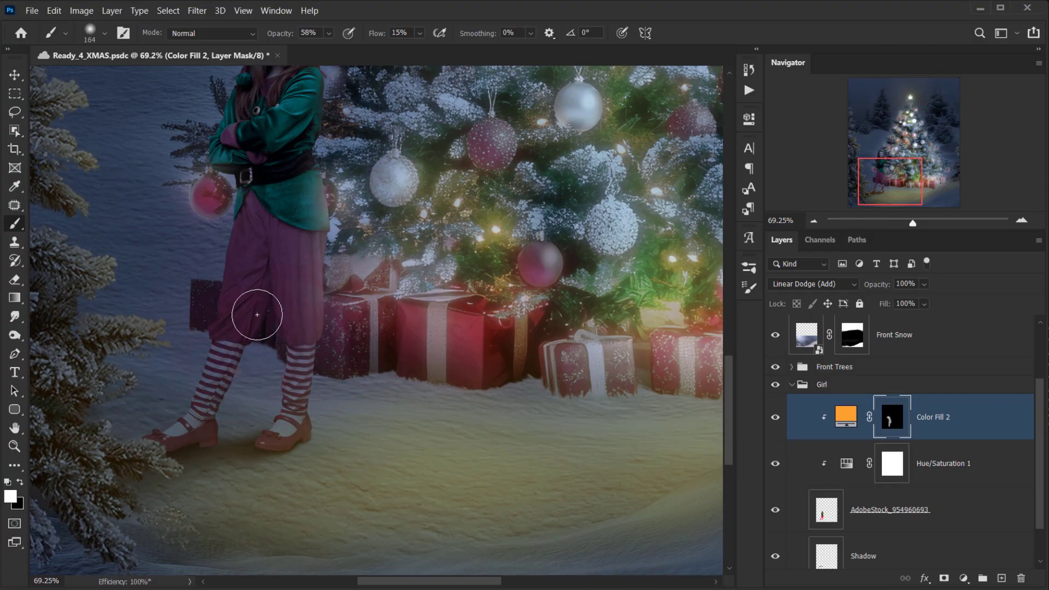
pyautogui.click(257, 324)
pyautogui.click(270, 275)
# Broaden the warm light along the girl's body with a 322 px soft brush.
pyautogui.scroll(-3, 236, 391)
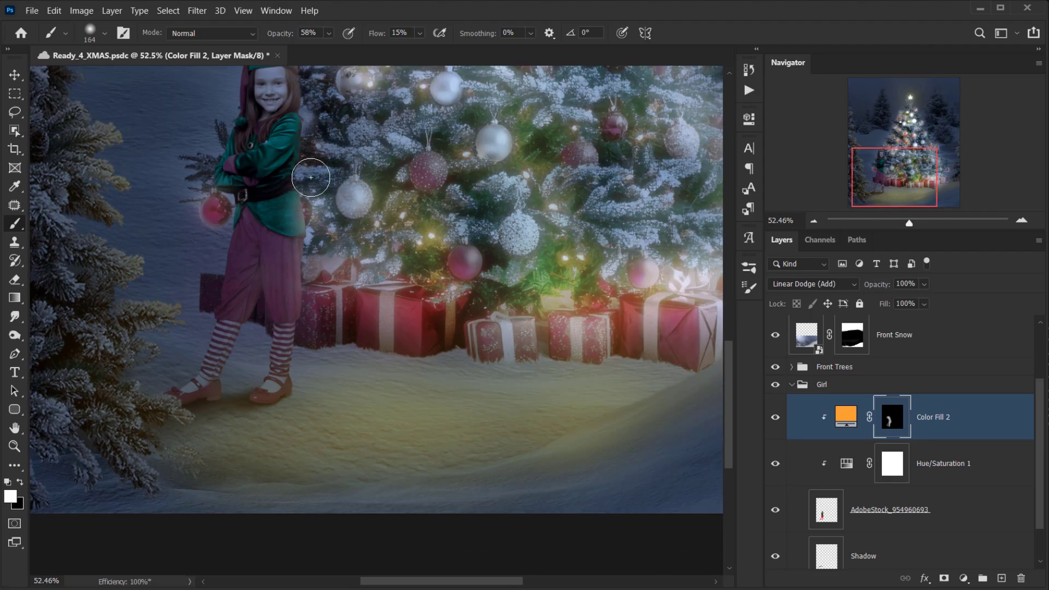
pyautogui.moveTo(340, 162); pyautogui.dragTo(366, 315)
pyautogui.keyDown('alt'); pyautogui.moveTo(327, 263); pyautogui.dragTo(371, 262); pyautogui.keyUp('alt')
pyautogui.moveTo(370, 263); pyautogui.dragTo(304, 337)
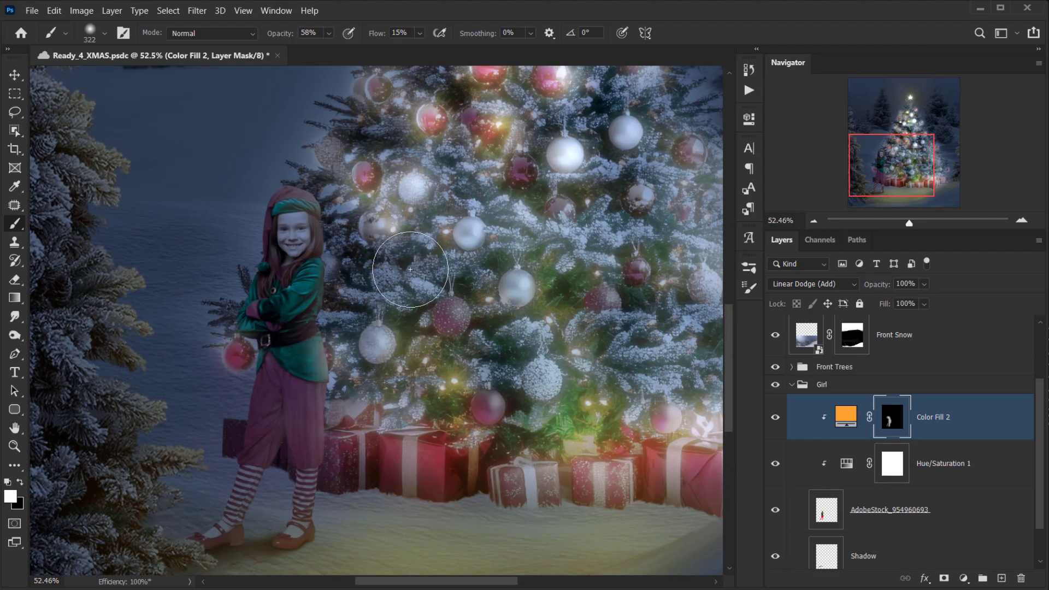
# Change the Color Fill 2 colour to a deeper, more saturated orange.
pyautogui.scroll(3, 251, 385)
pyautogui.click(848, 417)
pyautogui.doubleClick(848, 417)
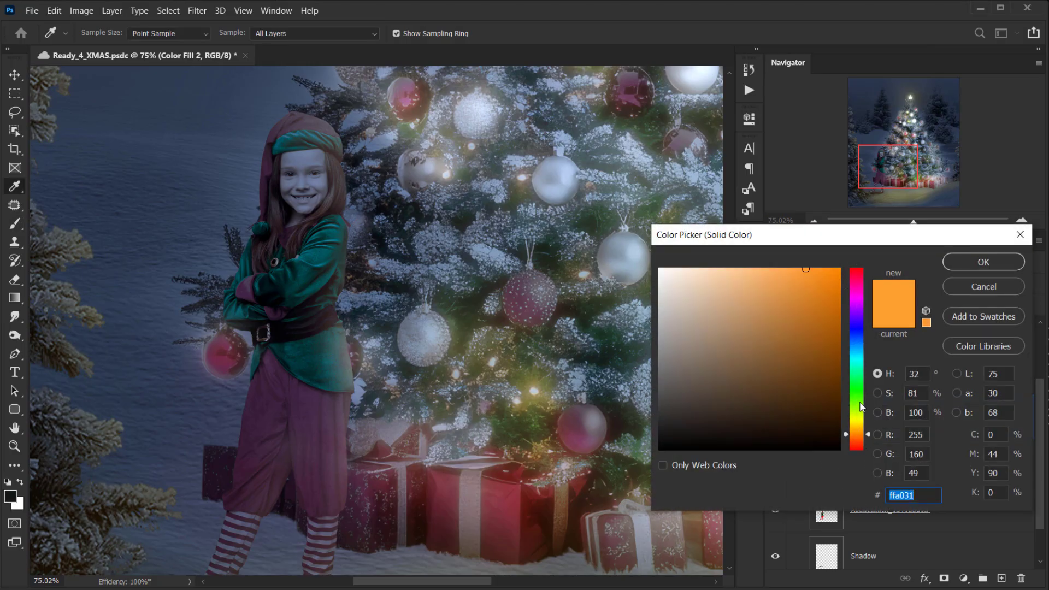
pyautogui.moveTo(831, 275)
pyautogui.mouseDown()
pyautogui.moveTo(771, 271)
pyautogui.moveTo(834, 279)
pyautogui.mouseUp()
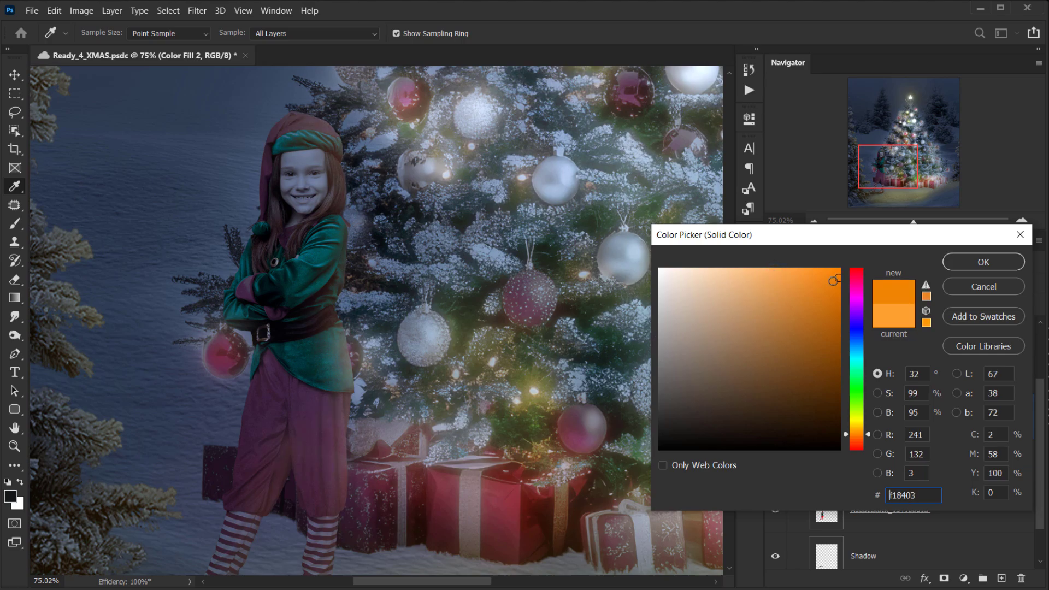
pyautogui.moveTo(855, 444); pyautogui.dragTo(855, 436)
pyautogui.click(979, 260)
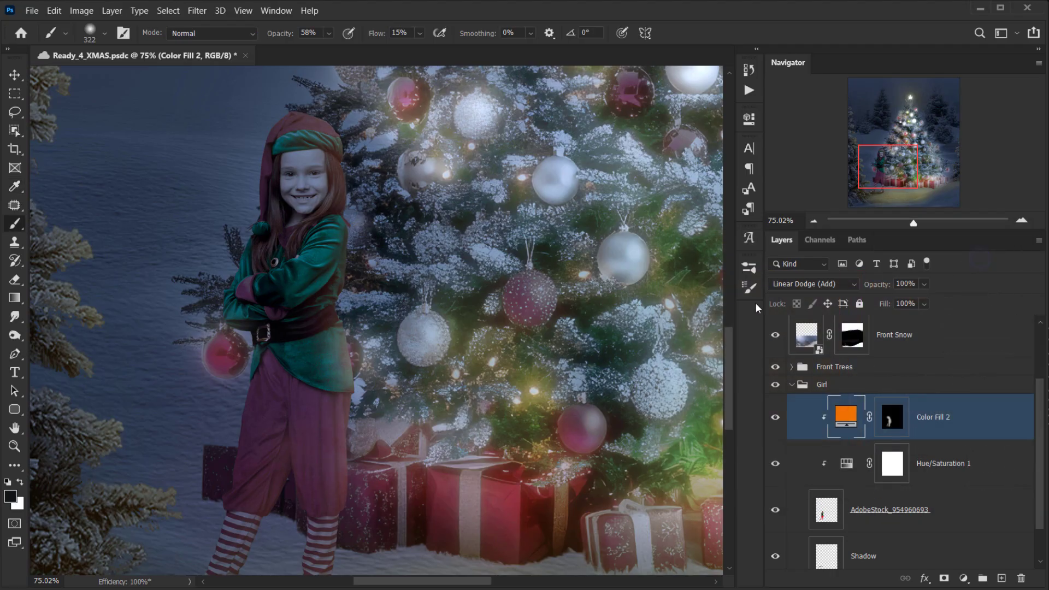
# Reduce the opacity of the orange fill layer to 86%.
pyautogui.scroll(-5, 466, 316)
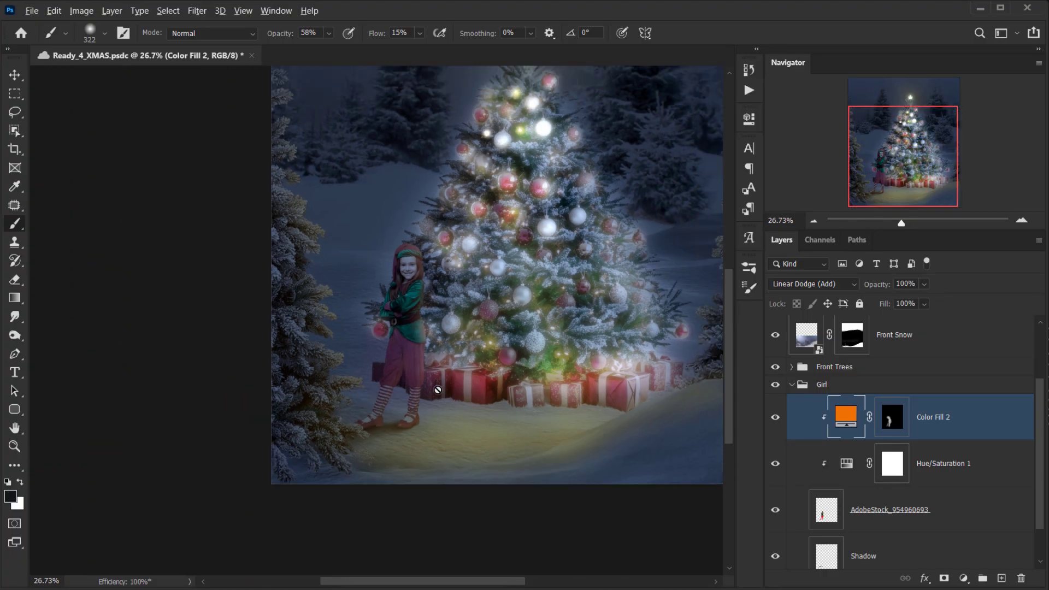
pyautogui.scroll(-3, 438, 390)
pyautogui.scroll(3, 361, 390)
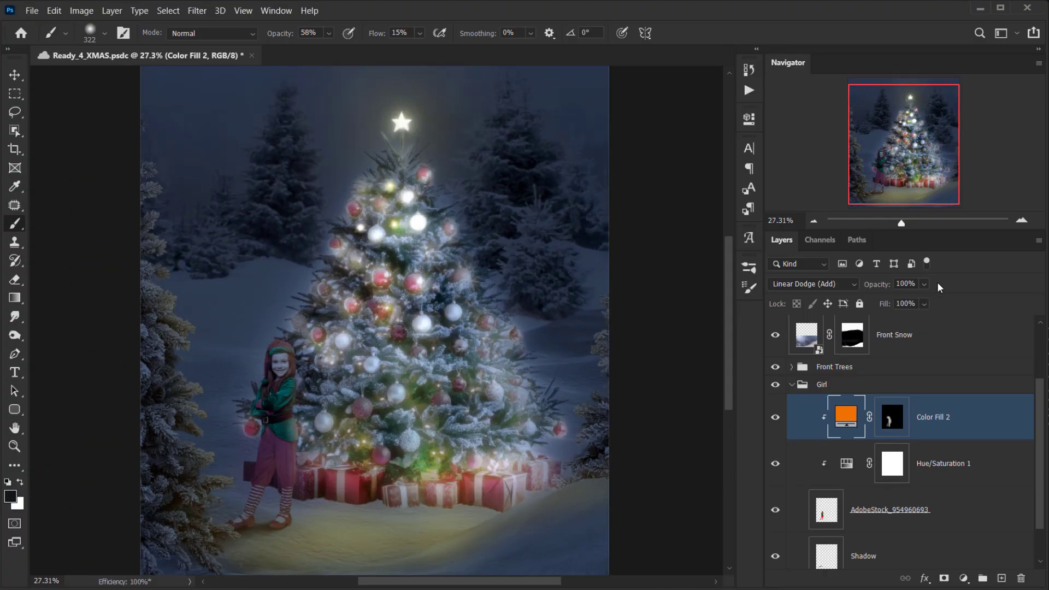
pyautogui.moveTo(888, 285); pyautogui.dragTo(877, 286)
# Paint more warm light over the girl on the orange fill's mask with white soft brushes of 220 and 167 px.
pyautogui.scroll(4, 226, 458)
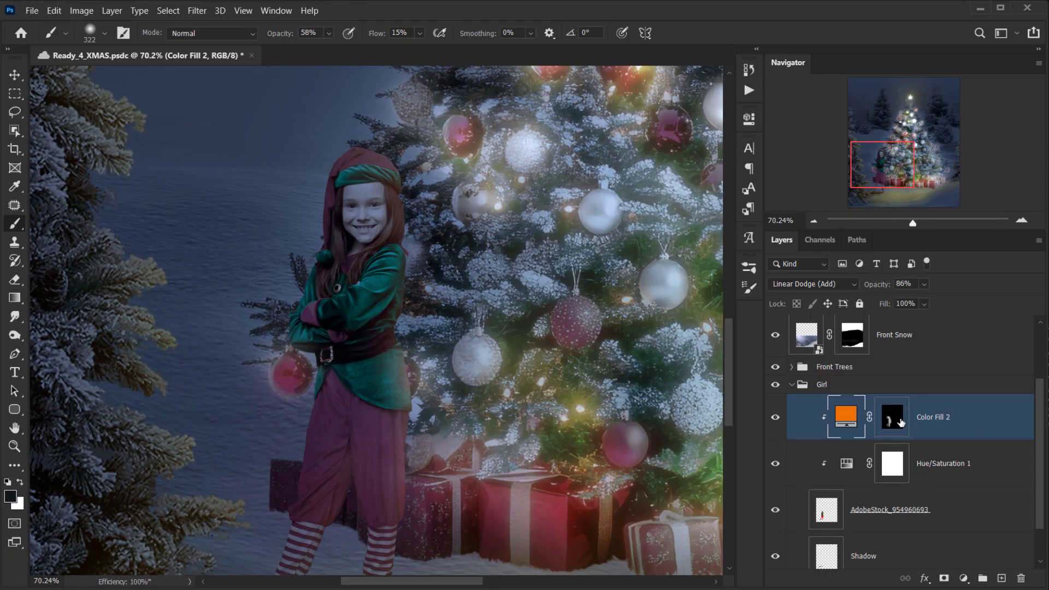
pyautogui.click(900, 422)
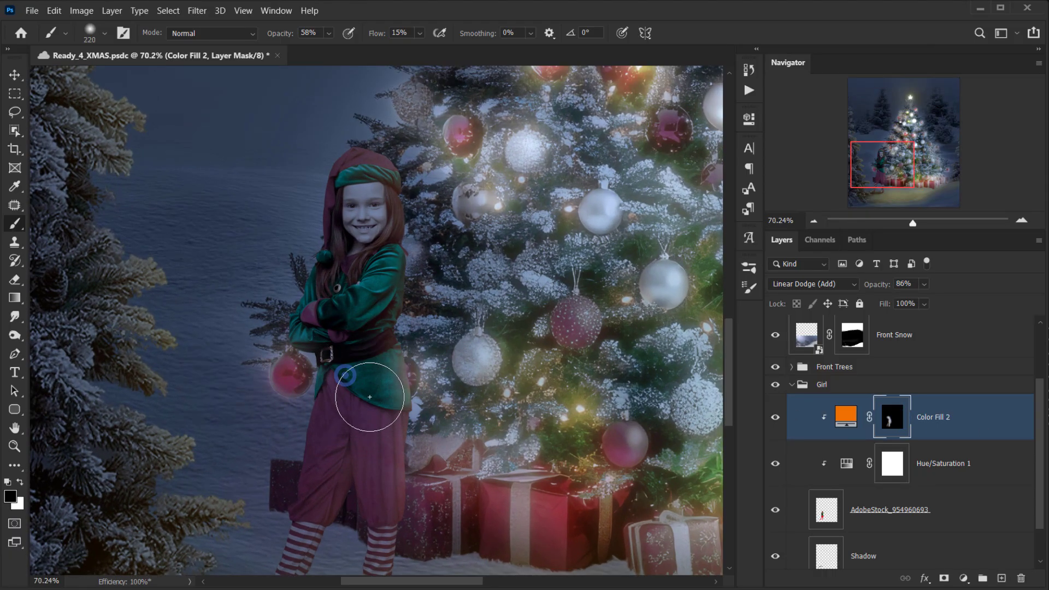
pyautogui.press('x')
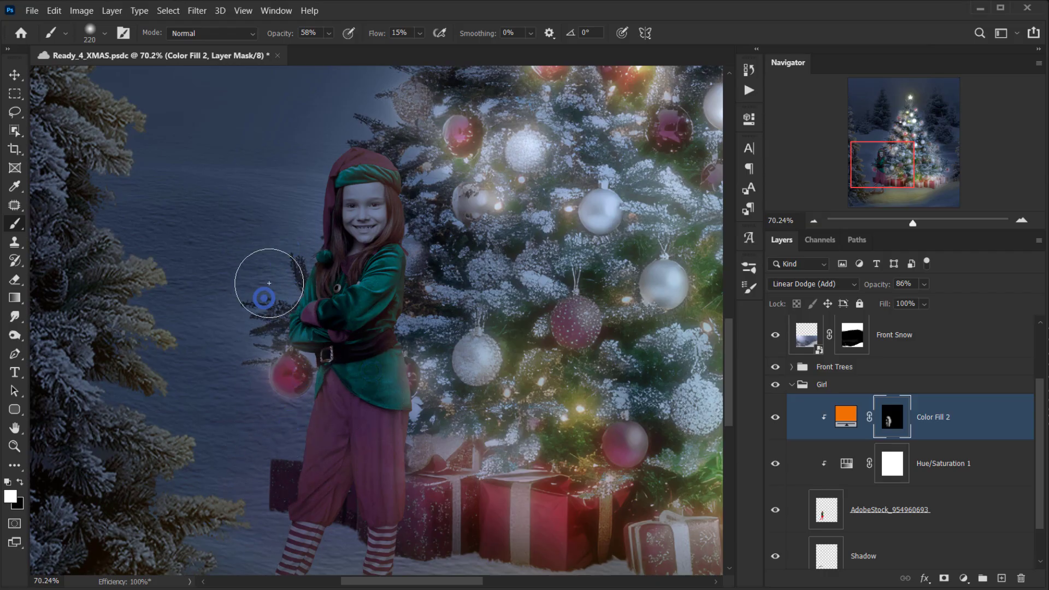
pyautogui.moveTo(364, 136); pyautogui.dragTo(341, 144)
pyautogui.scroll(-5, 446, 257)
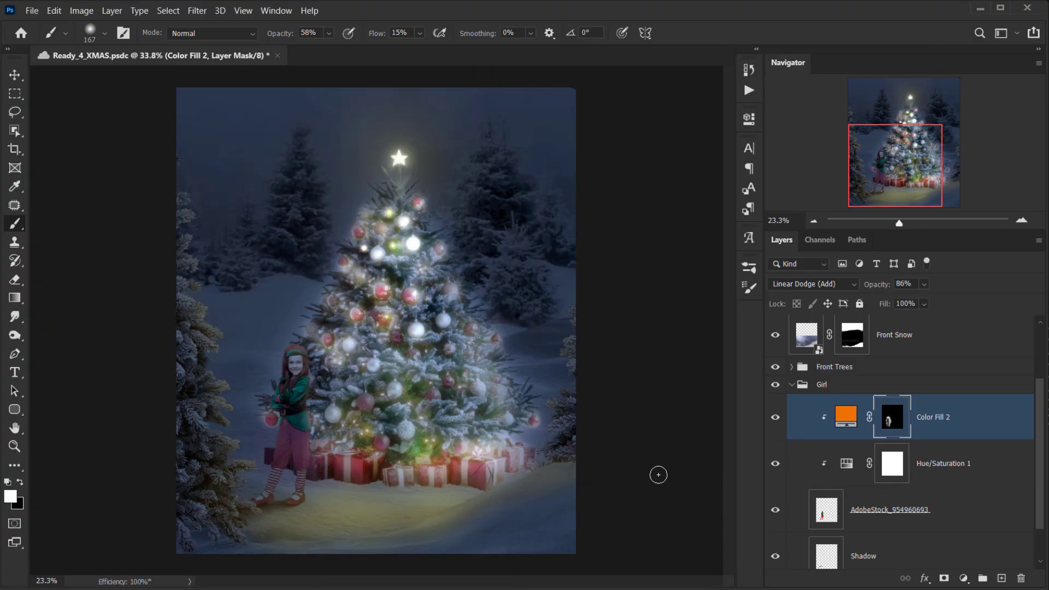
# Select the pixels of the girl's AdobeStock_954960693 layer and collapse the Girl group.
pyautogui.scroll(-1, 826, 463)
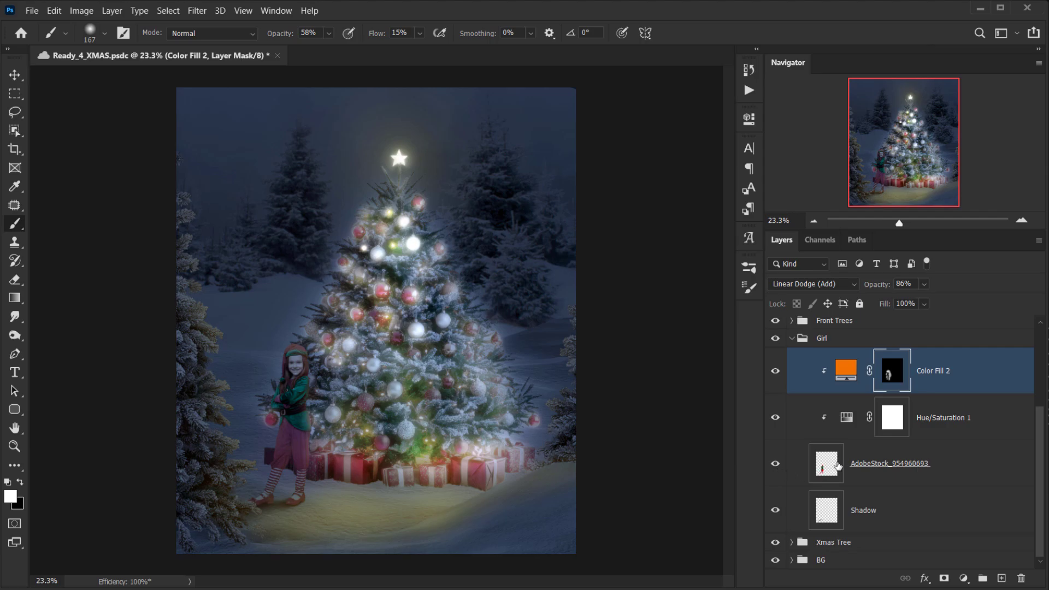
pyautogui.click(827, 462)
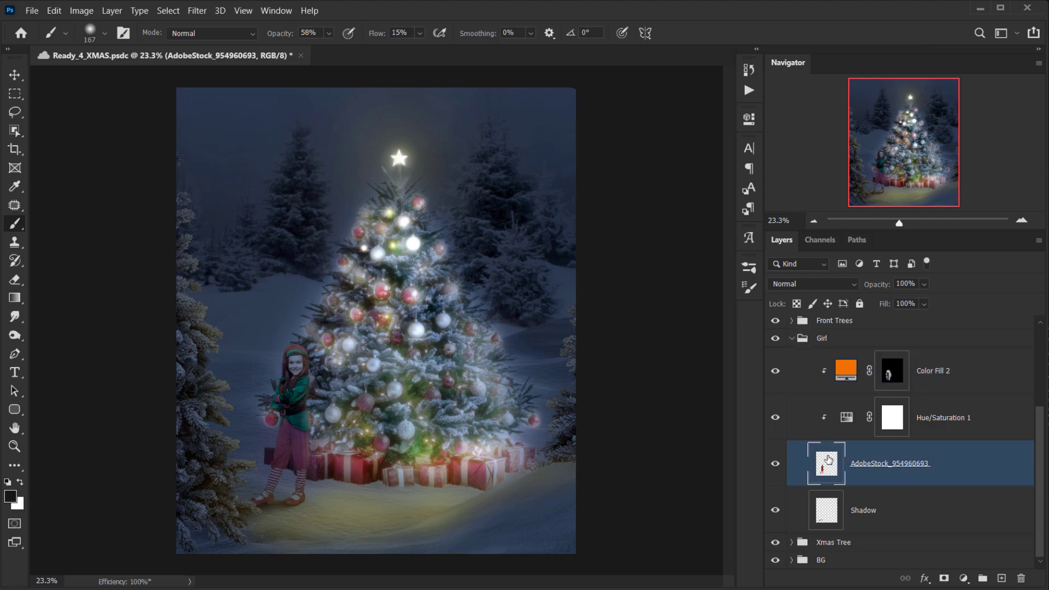
pyautogui.rightClick(832, 460)
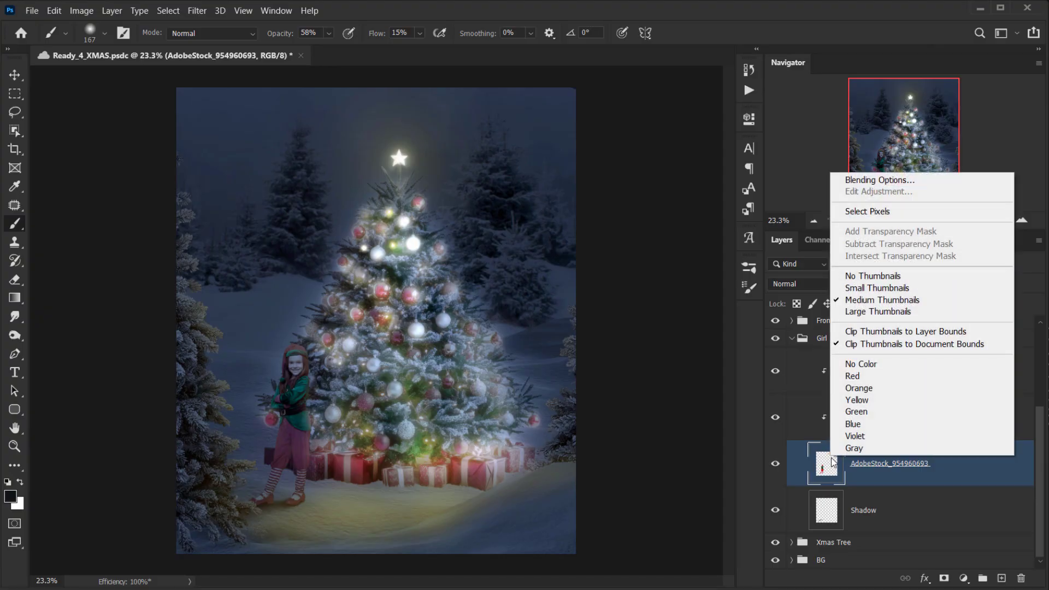
pyautogui.click(901, 210)
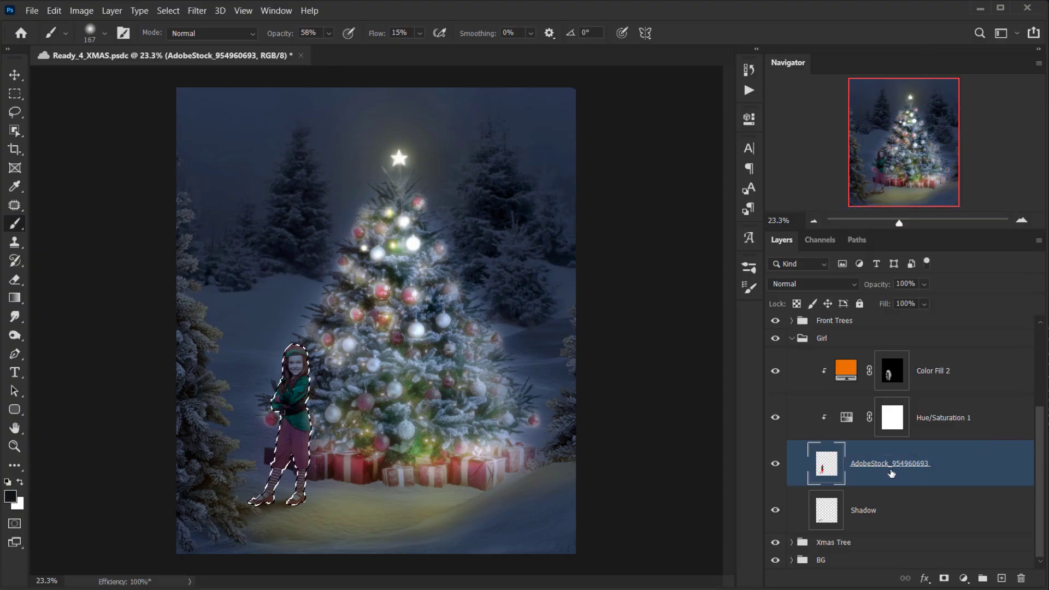
pyautogui.scroll(3, 891, 471)
pyautogui.click(797, 472)
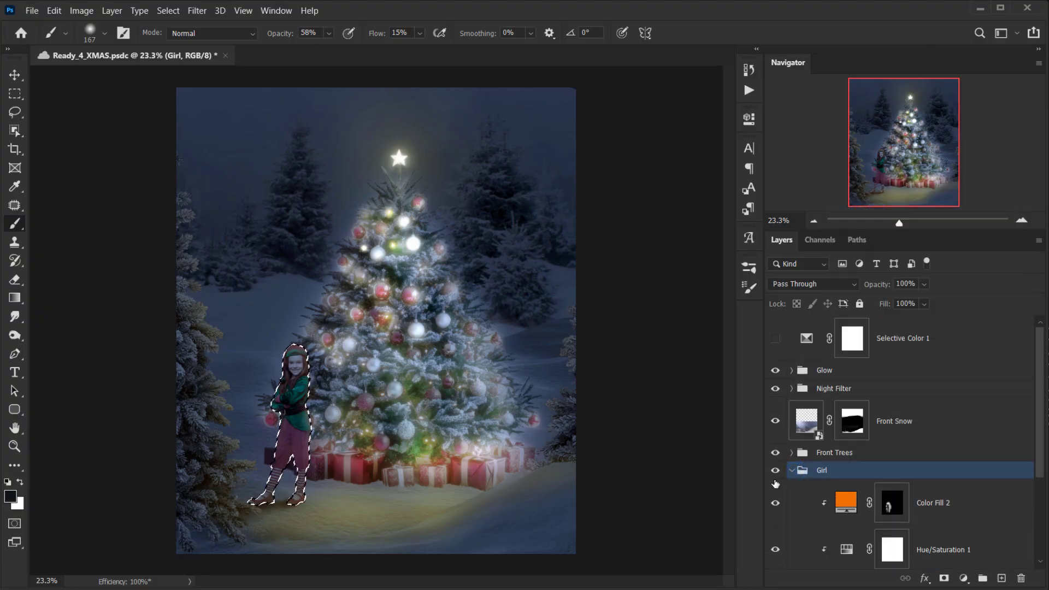
pyautogui.click(790, 470)
# Create a layer named "Girl Silouhette" above the Glow group and fill the girl-shaped selection with the dark foreground colour.
pyautogui.click(846, 371)
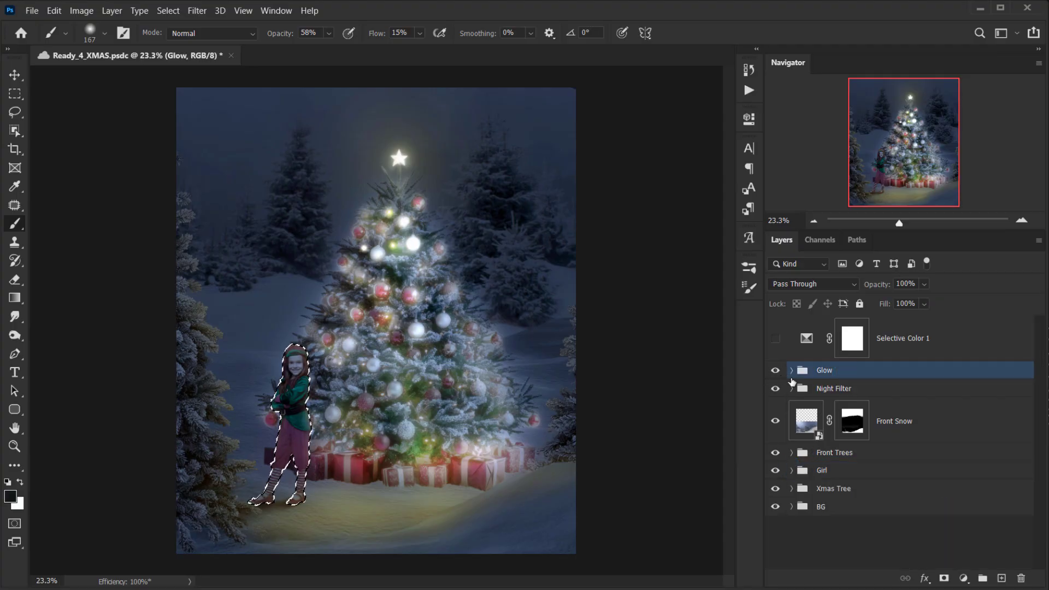
pyautogui.click(1000, 578)
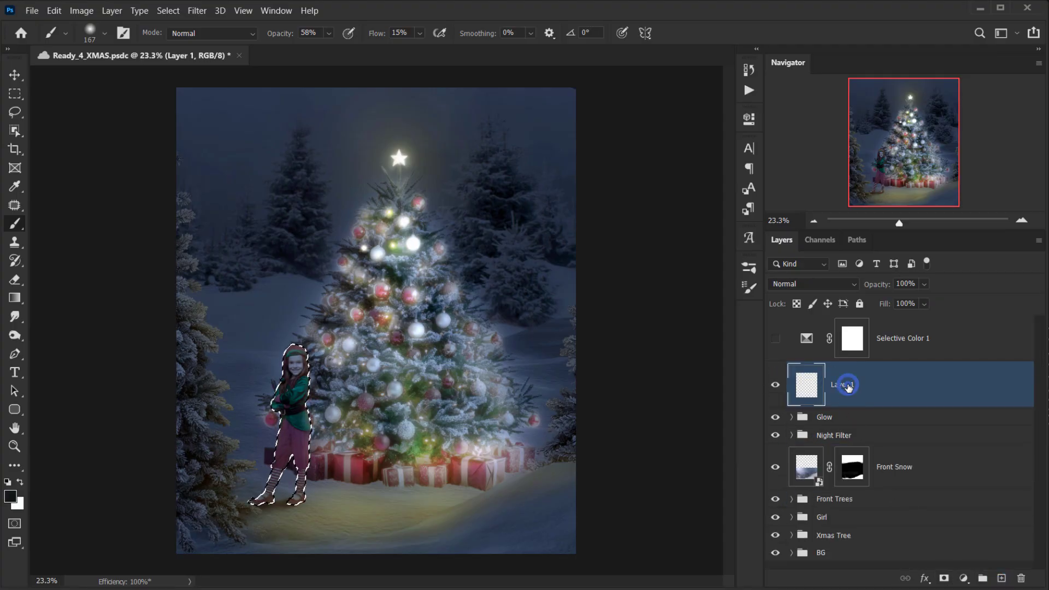
pyautogui.doubleClick(846, 385)
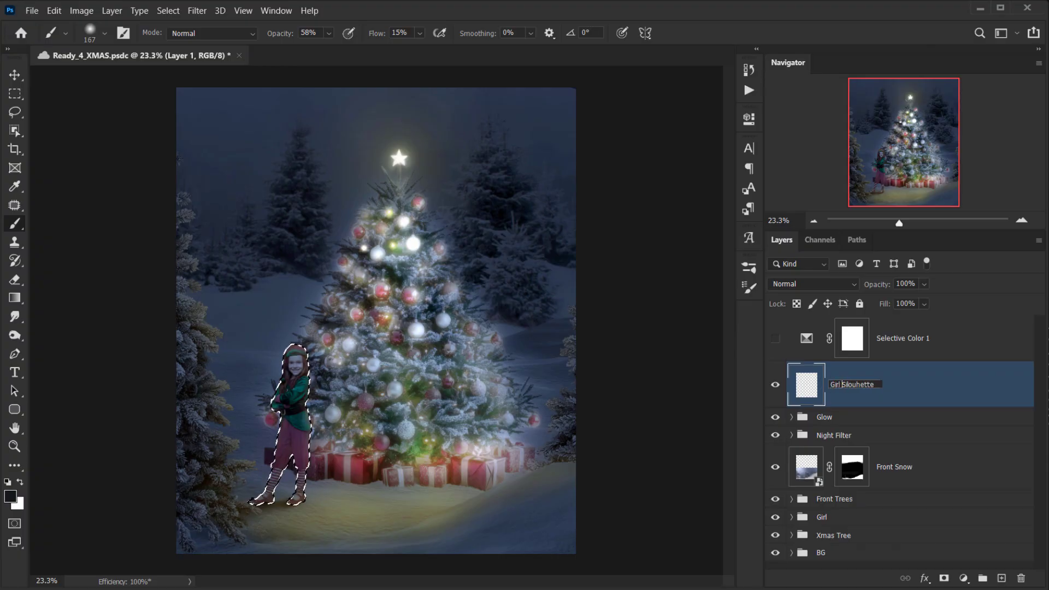
pyautogui.press('Return')
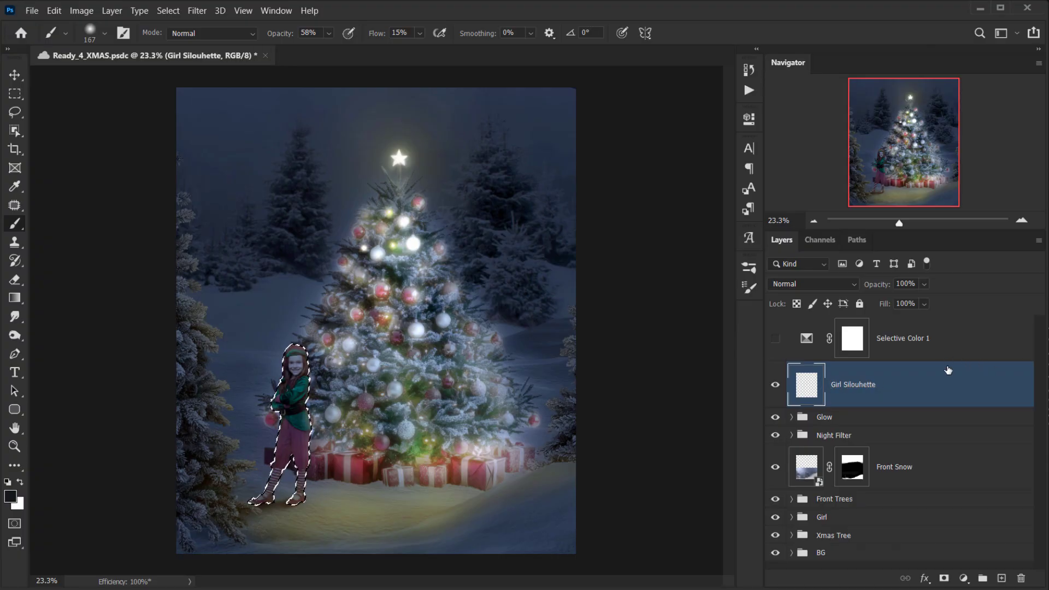
pyautogui.hotkey('alt', 'BackSpace')
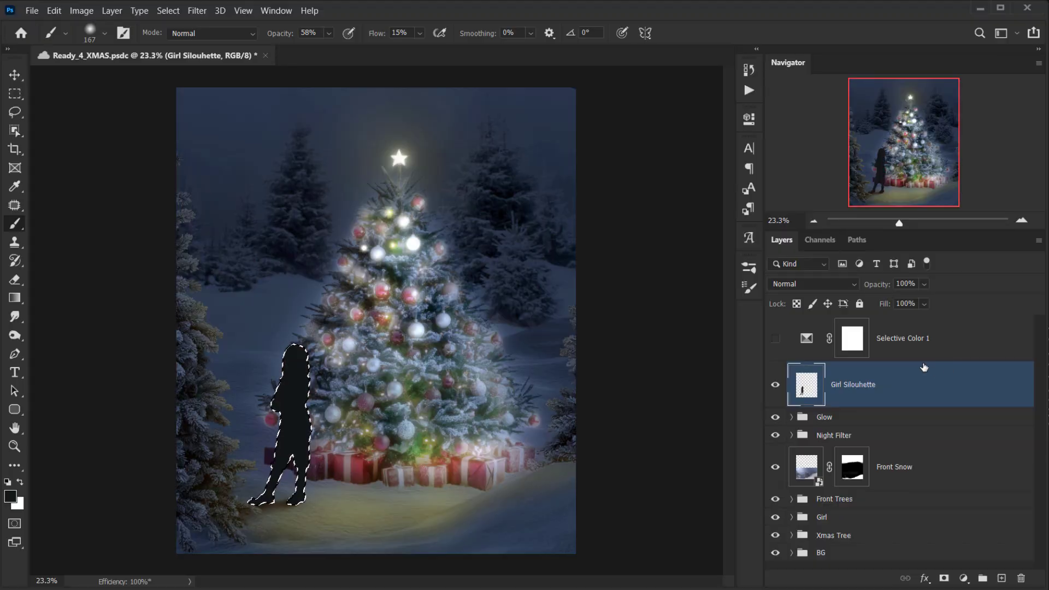
# Set the Girl Silouhette layer's Fill to 0% and add an Inner Shadow effect to it.
pyautogui.moveTo(885, 303); pyautogui.dragTo(329, 313)
pyautogui.moveTo(263, 405); pyautogui.dragTo(242, 366)
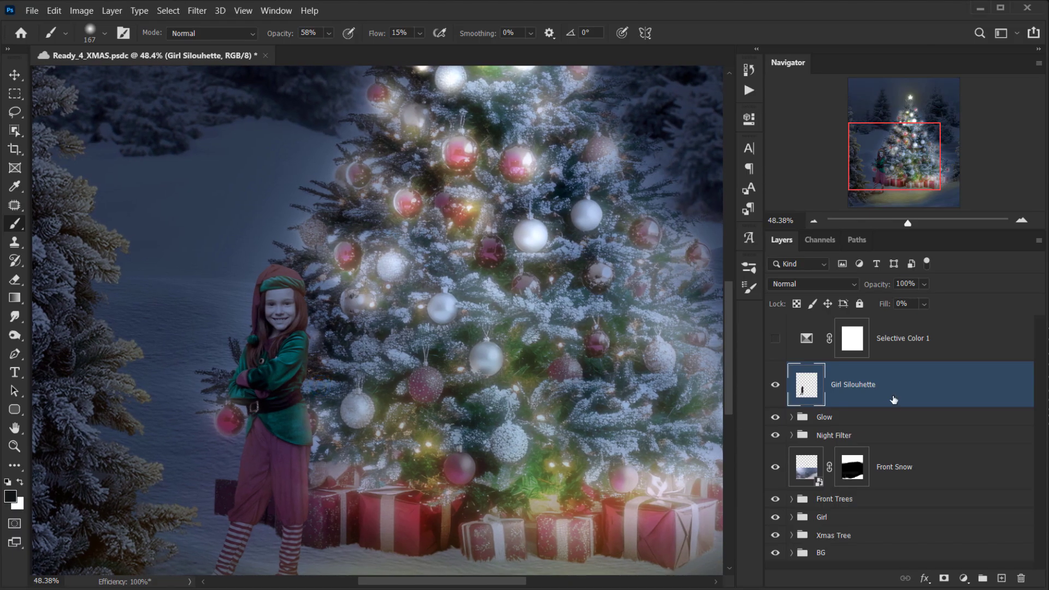
pyautogui.click(924, 578)
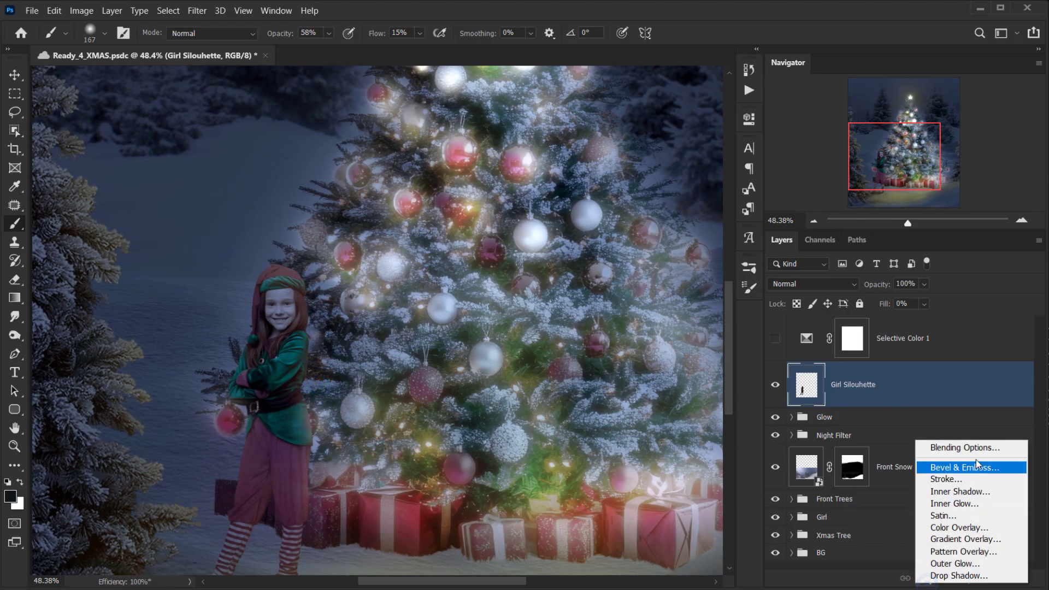
pyautogui.click(953, 443)
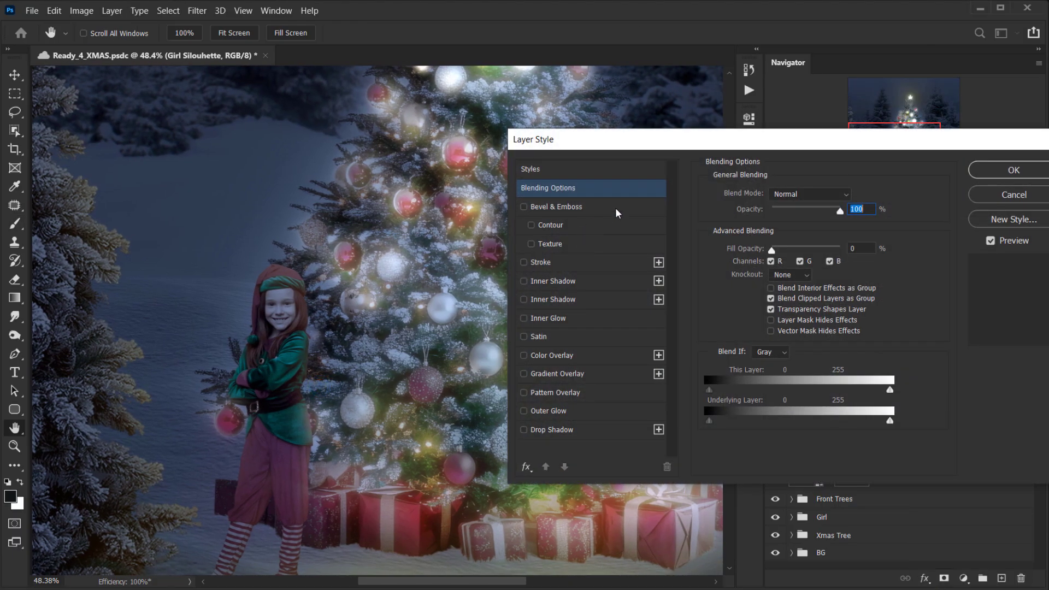
pyautogui.click(608, 171)
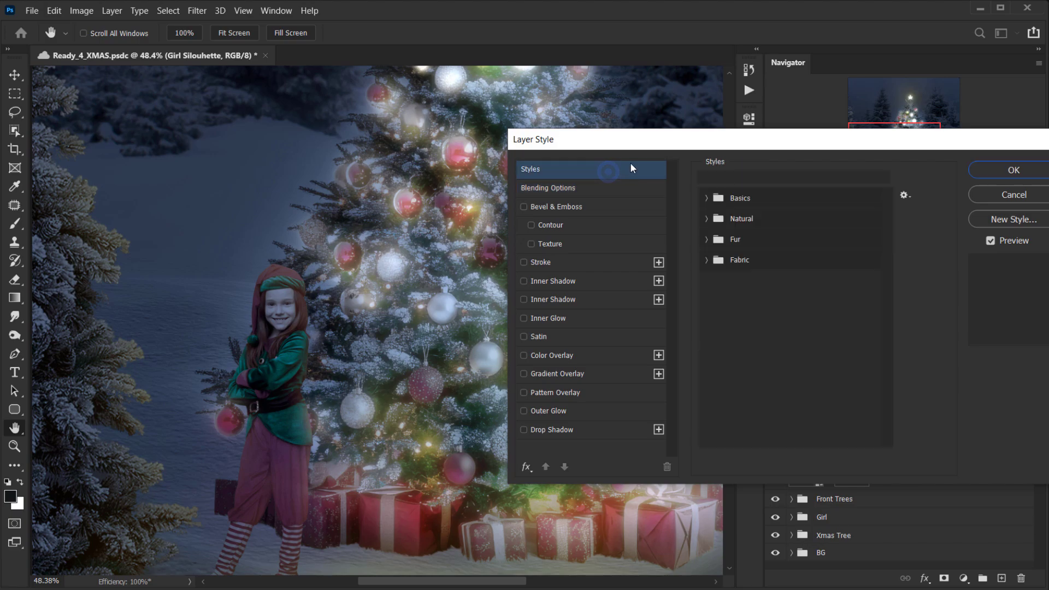
pyautogui.click(548, 302)
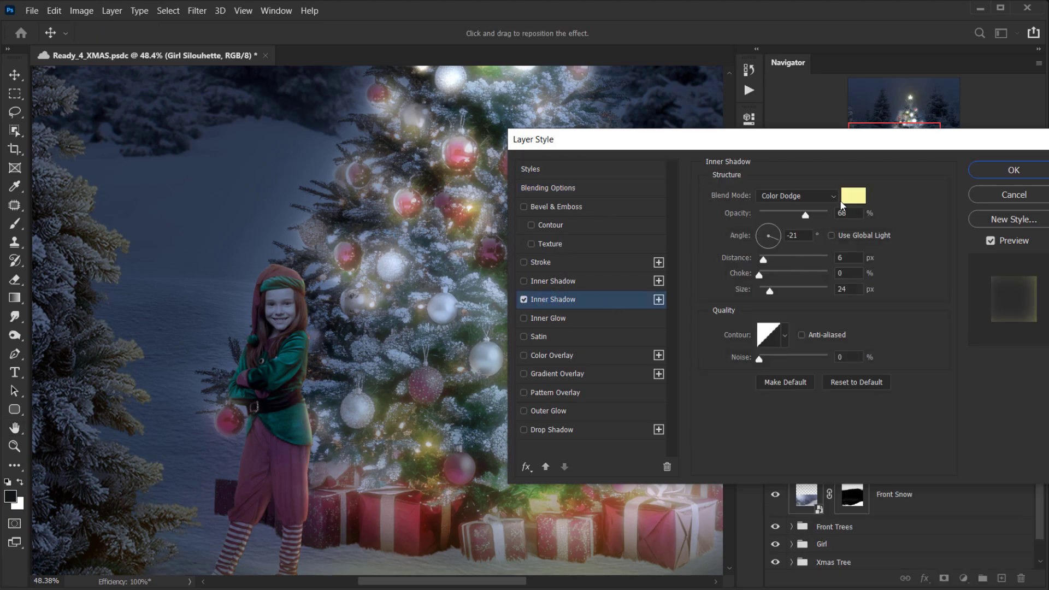
# Set the Inner Shadow's colour to the pale yellow fffe97.
pyautogui.press('alt')
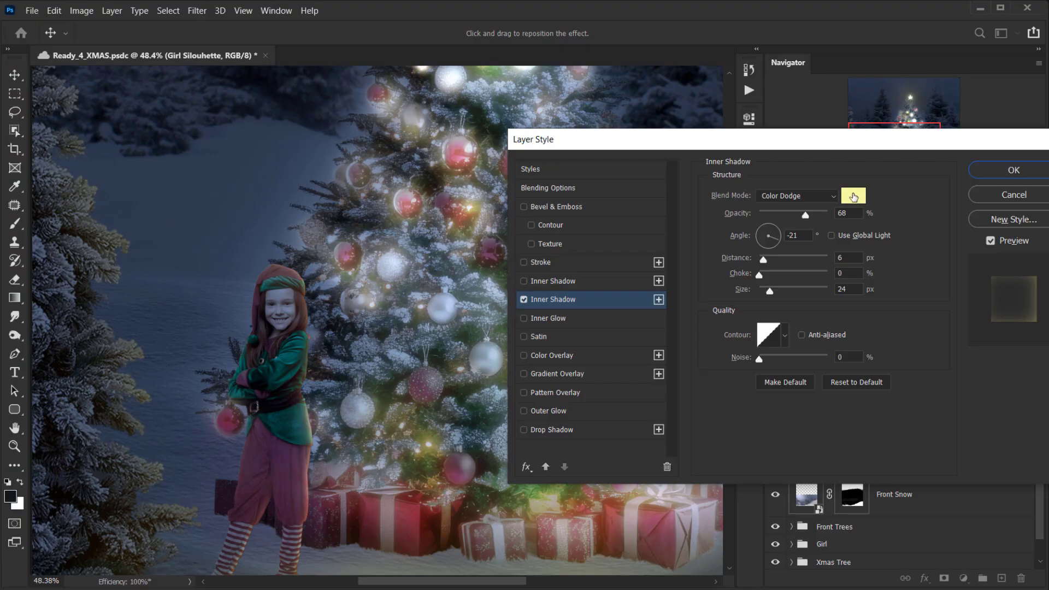
pyautogui.click(852, 195)
pyautogui.moveTo(741, 274); pyautogui.dragTo(734, 273)
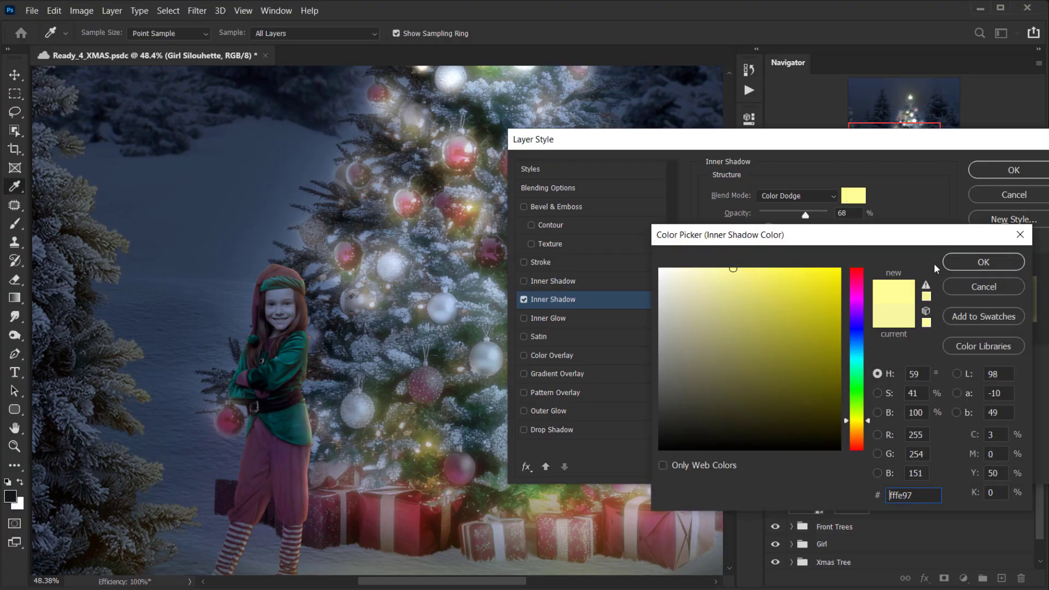
pyautogui.click(982, 263)
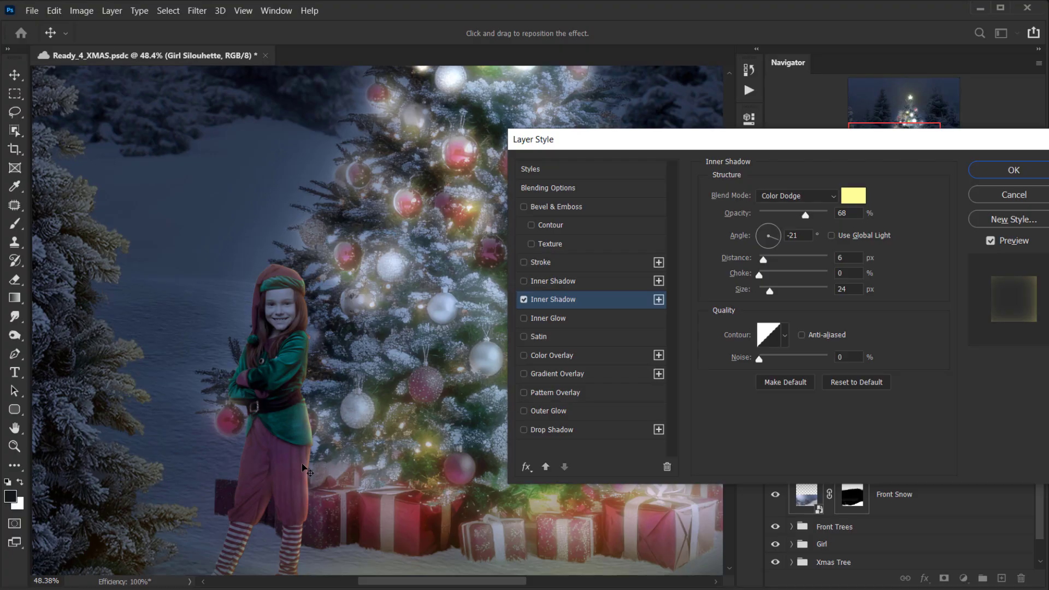
# Shape the Inner Shadow into a rim light on the girl's tree-facing side with angle 21°, distance 8 px and size 18 px.
pyautogui.moveTo(315, 428)
pyautogui.mouseDown()
pyautogui.moveTo(336, 426)
pyautogui.moveTo(314, 423)
pyautogui.mouseUp()
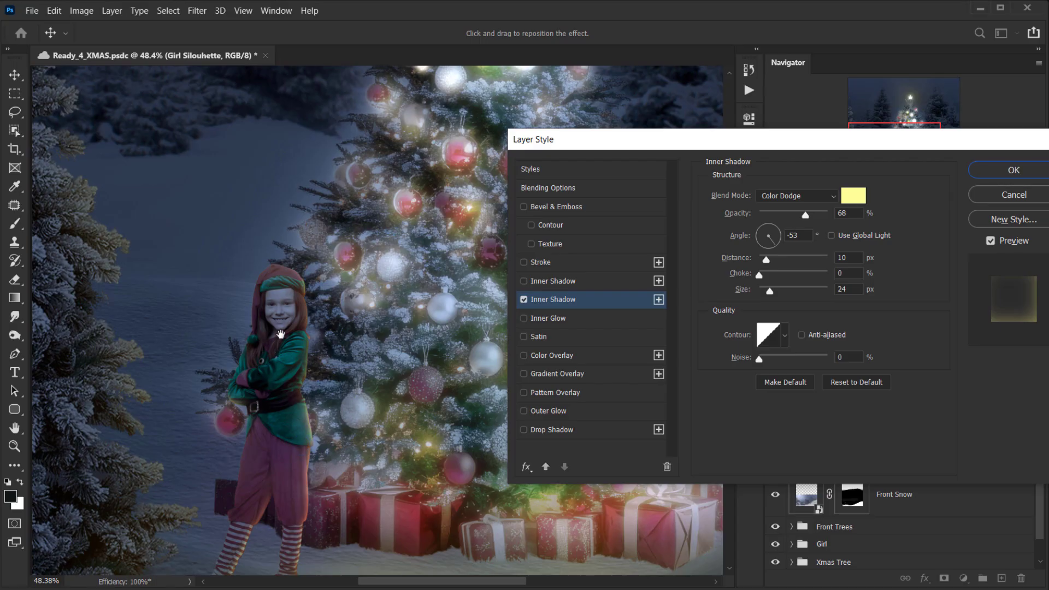
pyautogui.moveTo(296, 368); pyautogui.dragTo(295, 360)
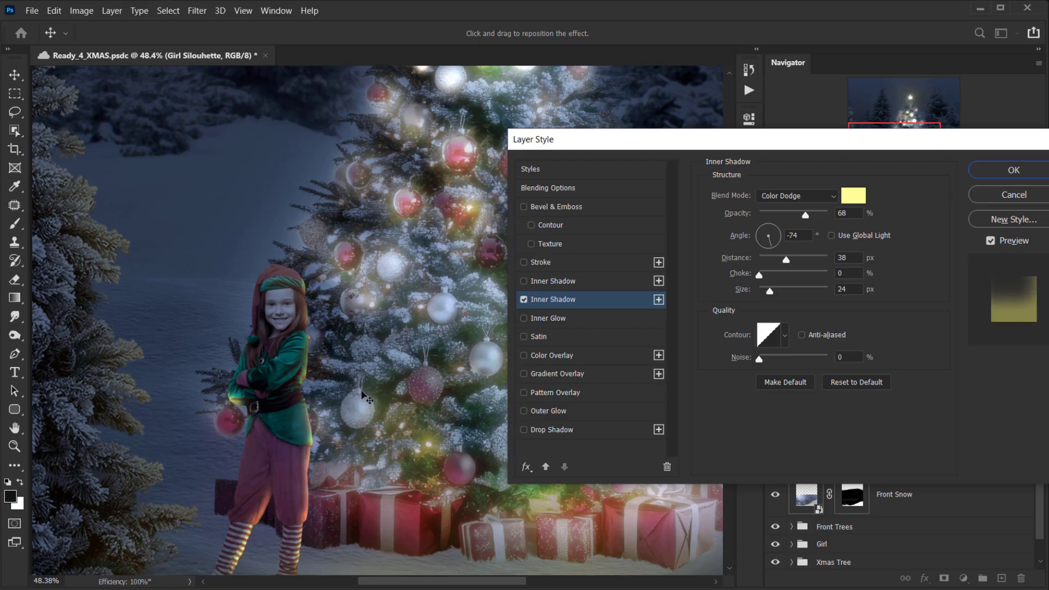
pyautogui.moveTo(313, 464); pyautogui.dragTo(276, 368)
pyautogui.moveTo(308, 423); pyautogui.dragTo(306, 433)
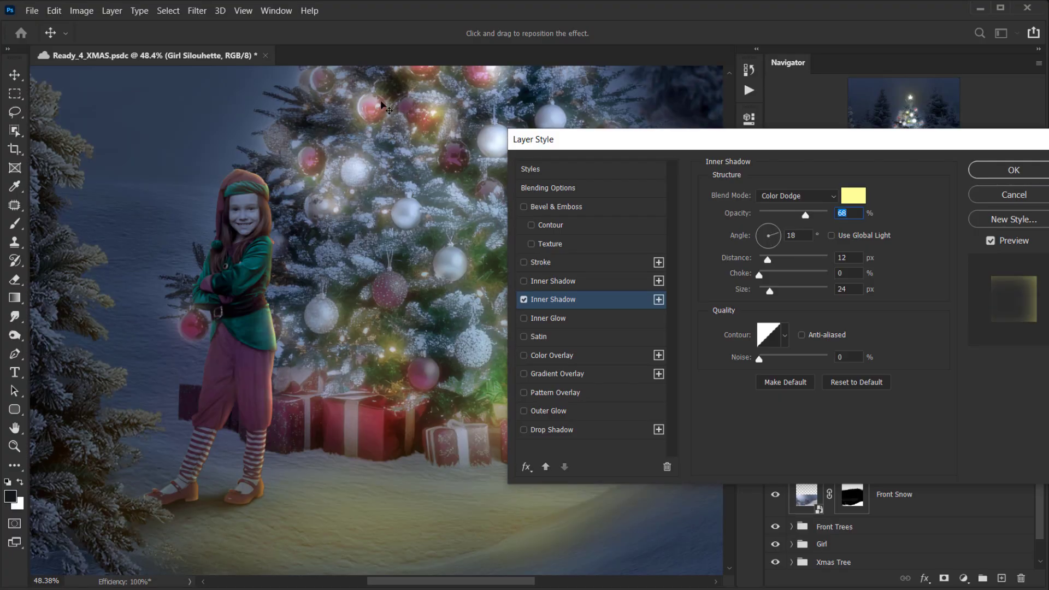
pyautogui.moveTo(196, 490); pyautogui.dragTo(187, 493)
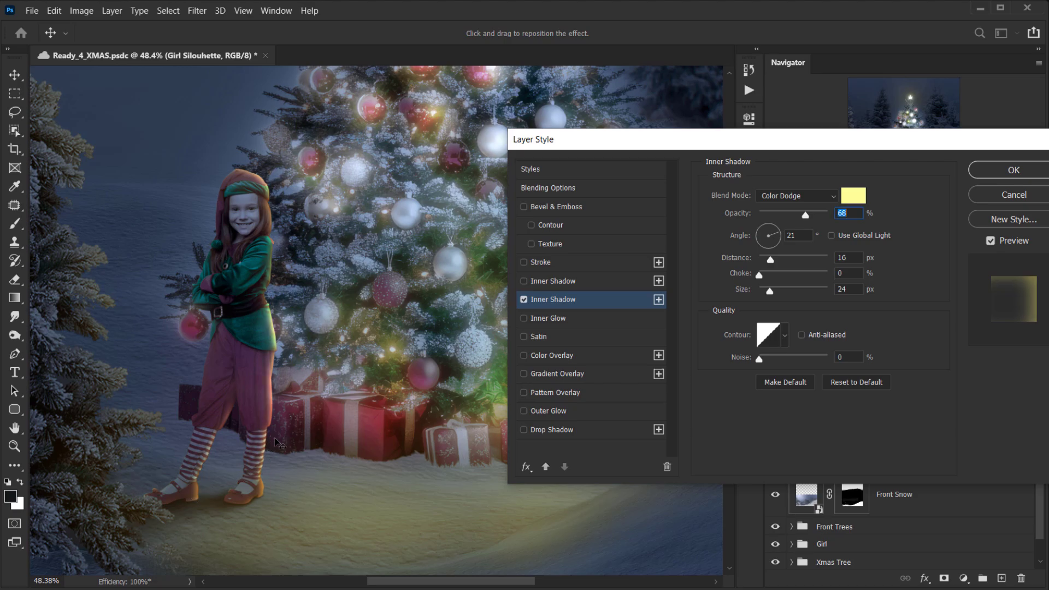
pyautogui.moveTo(772, 293)
pyautogui.mouseDown()
pyautogui.moveTo(768, 260)
pyautogui.moveTo(768, 296)
pyautogui.mouseUp()
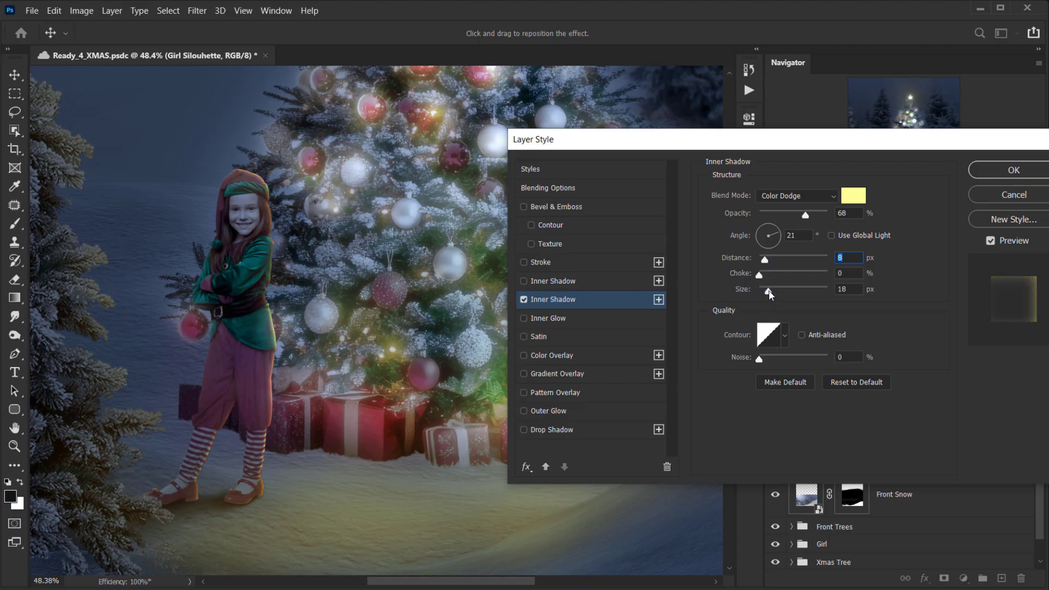
pyautogui.click(769, 294)
# Enable a second Inner Shadow with a size of about 1 px, raise its distance slightly, and apply the layer style.
pyautogui.click(523, 281)
pyautogui.click(543, 280)
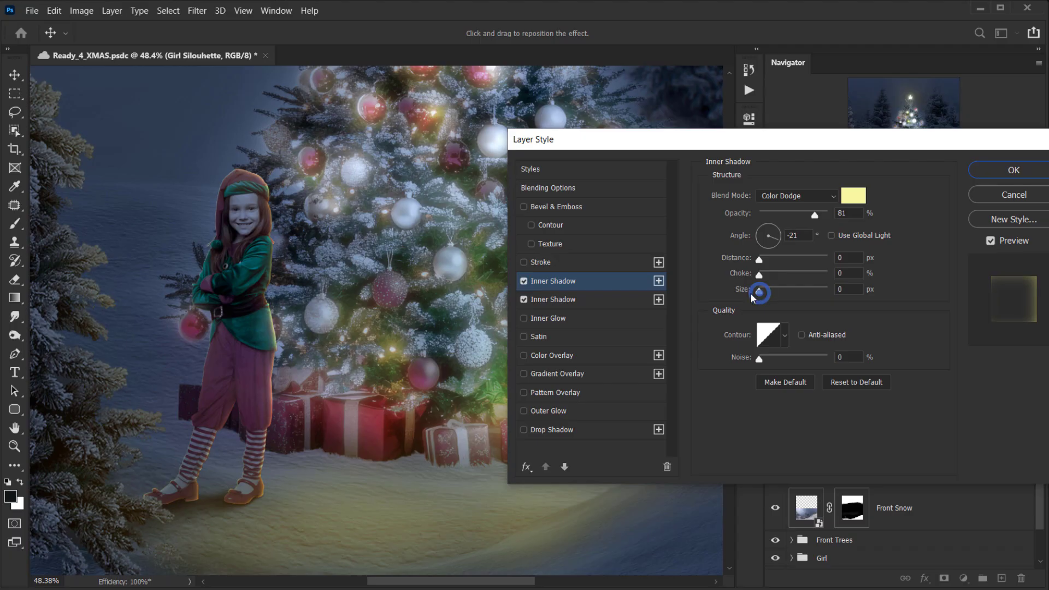
pyautogui.click(848, 288)
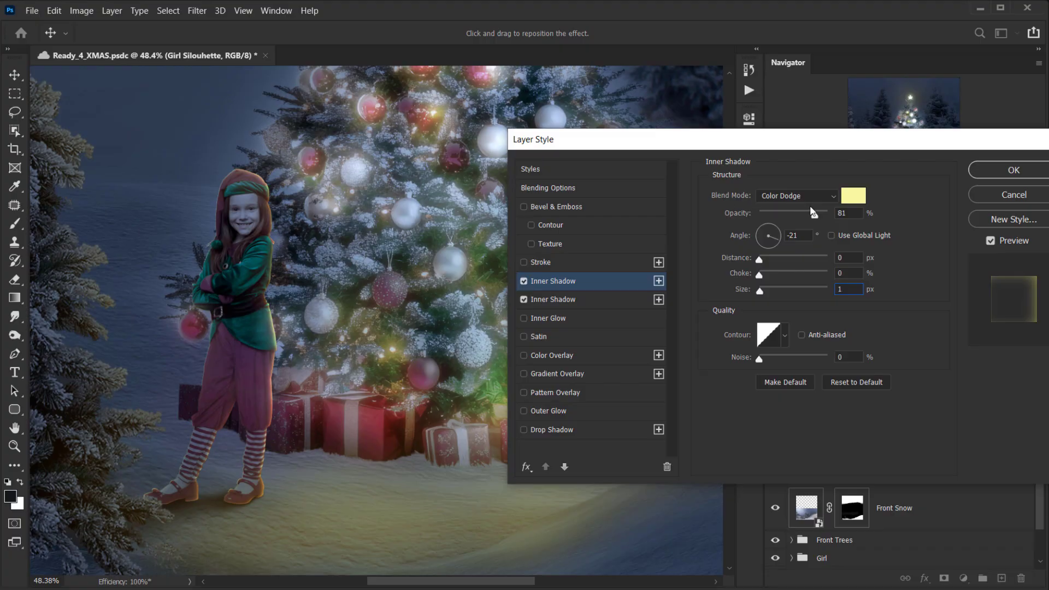
pyautogui.click(842, 213)
pyautogui.moveTo(761, 290); pyautogui.dragTo(761, 294)
pyautogui.click(843, 259)
pyautogui.press('Up')
pyautogui.click(1013, 170)
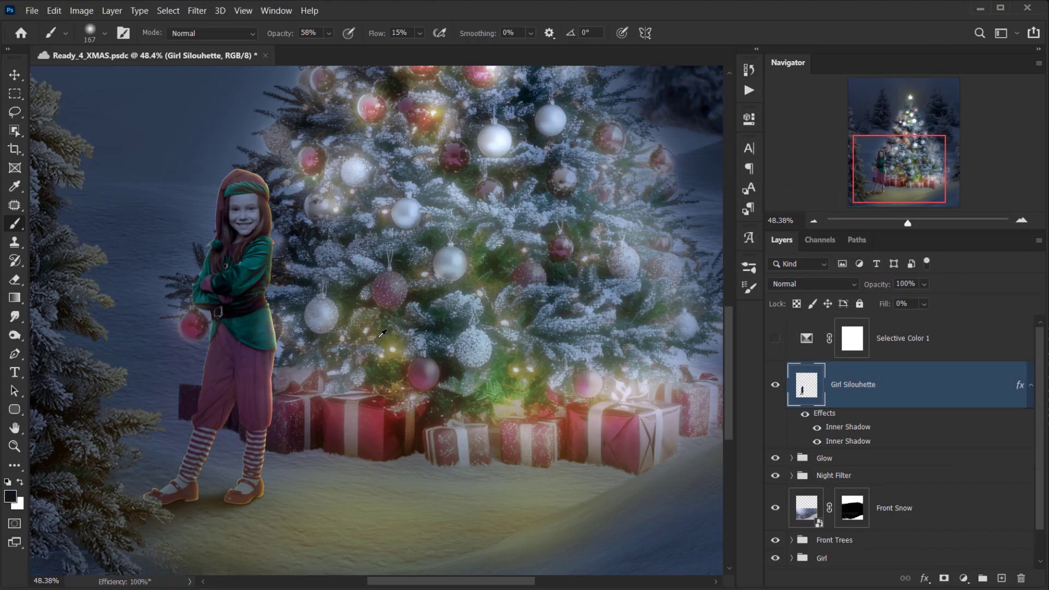
# Examine the rim light on the girl's shoes, legs and body up close.
pyautogui.scroll(-2, 250, 384)
pyautogui.scroll(5, 249, 384)
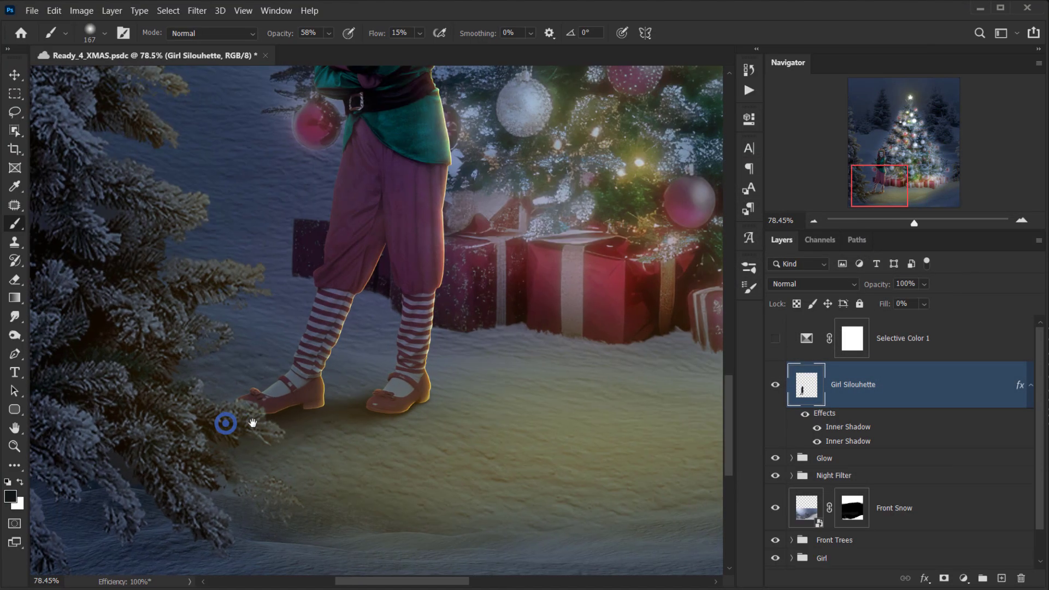
pyautogui.scroll(2, 232, 419)
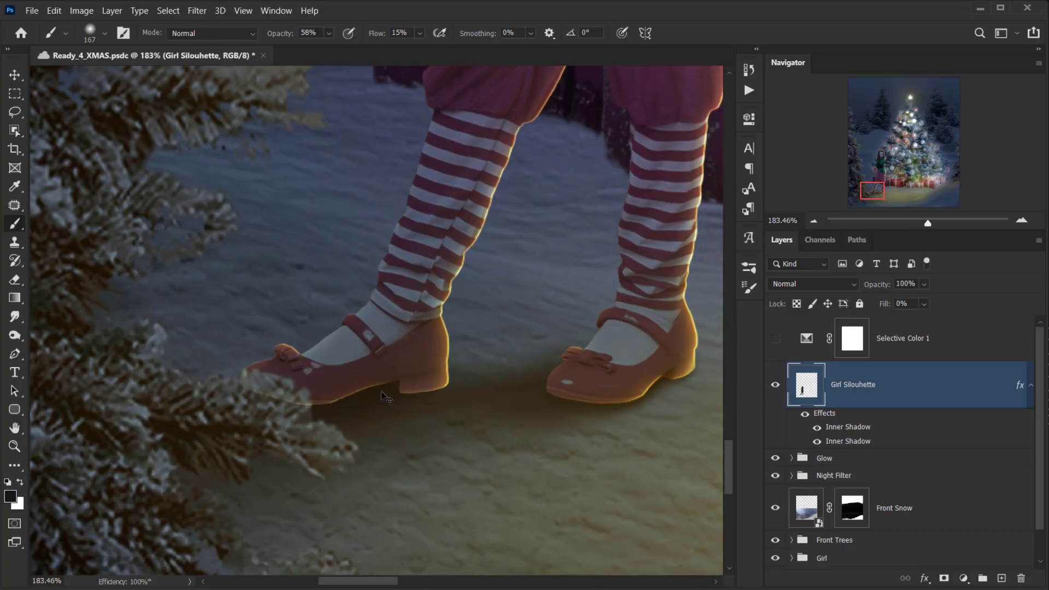
pyautogui.scroll(-5, 367, 416)
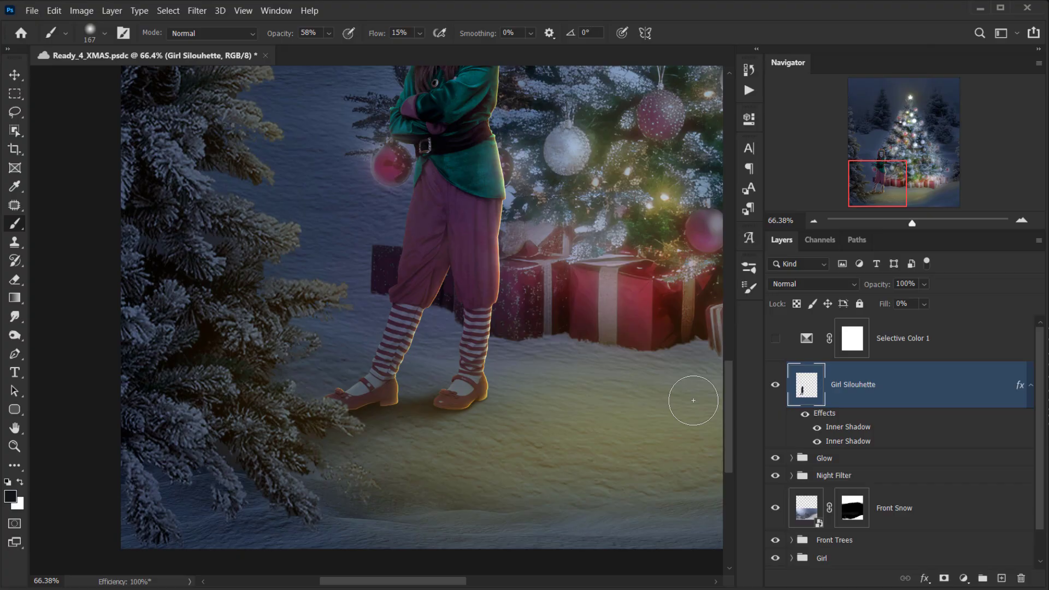
pyautogui.moveTo(527, 297); pyautogui.dragTo(348, 440)
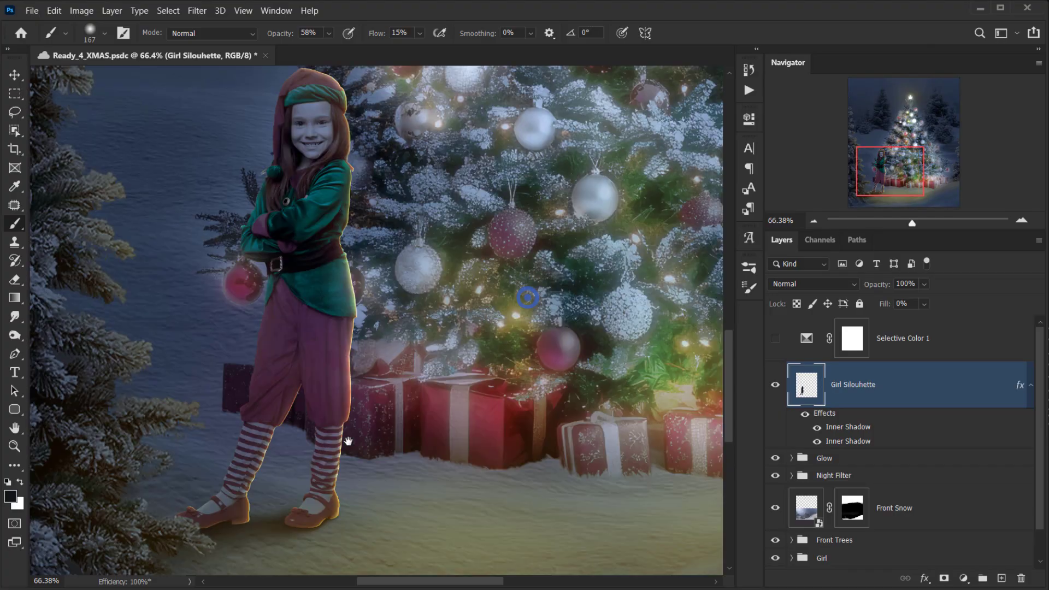
pyautogui.scroll(-2, 272, 393)
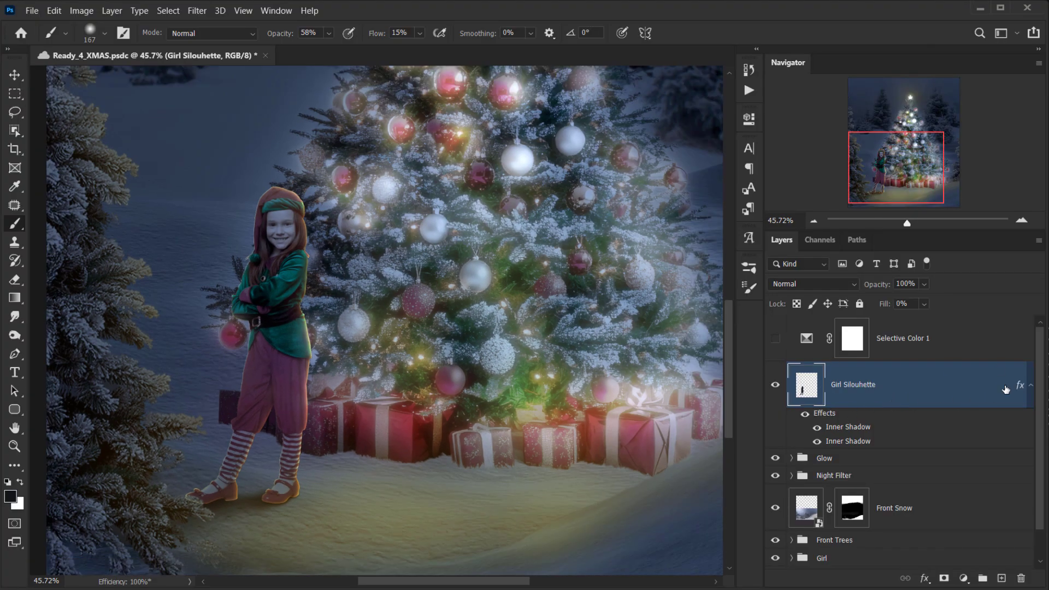
# Place the Girl Silouhette layer in a new group, name the group "Girl Silouhette" and collapse it.
pyautogui.click(1030, 385)
pyautogui.click(982, 578)
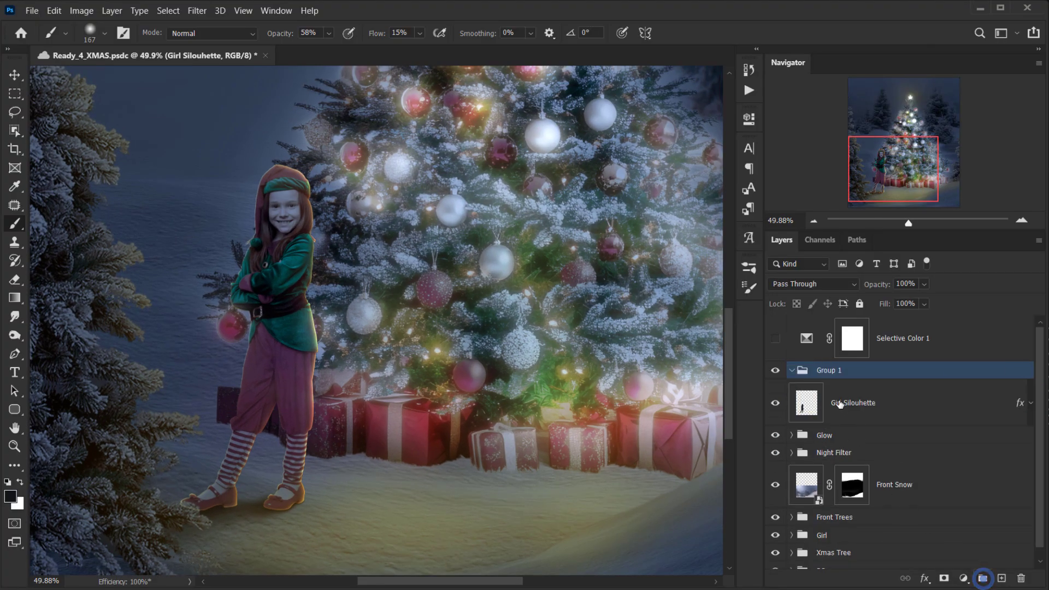
pyautogui.moveTo(851, 404); pyautogui.dragTo(841, 371)
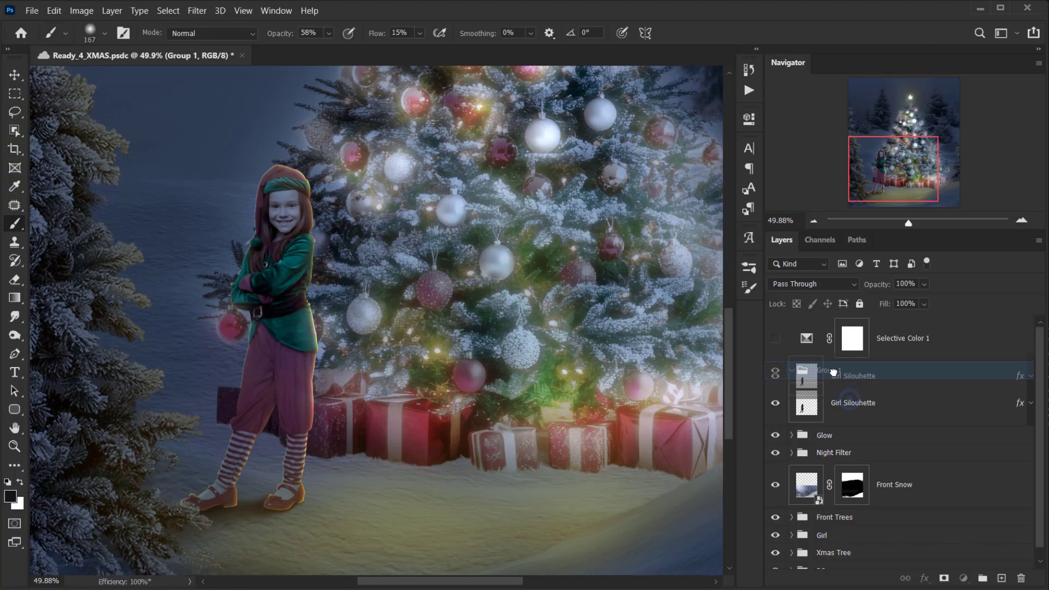
pyautogui.doubleClick(872, 403)
pyautogui.hotkey('ctrl', 'c')
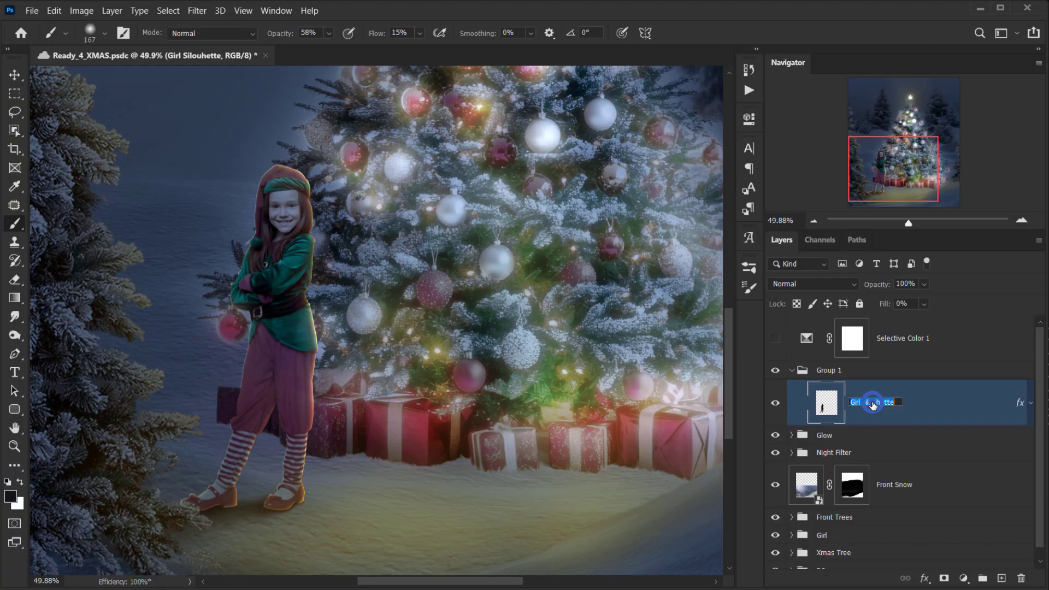
pyautogui.doubleClick(830, 370)
pyautogui.hotkey('ctrl', 'v')
pyautogui.press('Return')
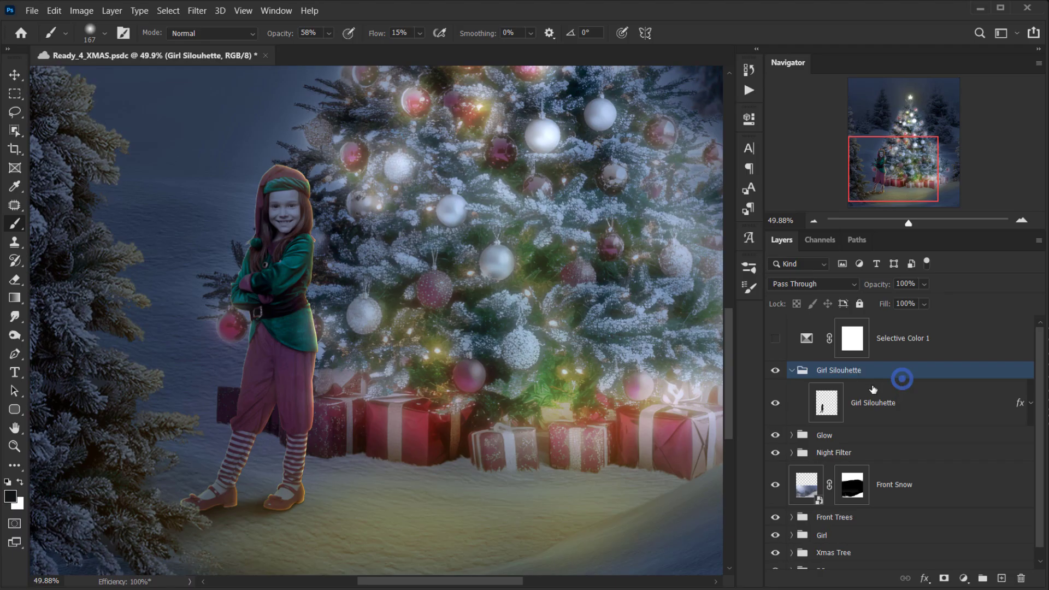
pyautogui.click(791, 370)
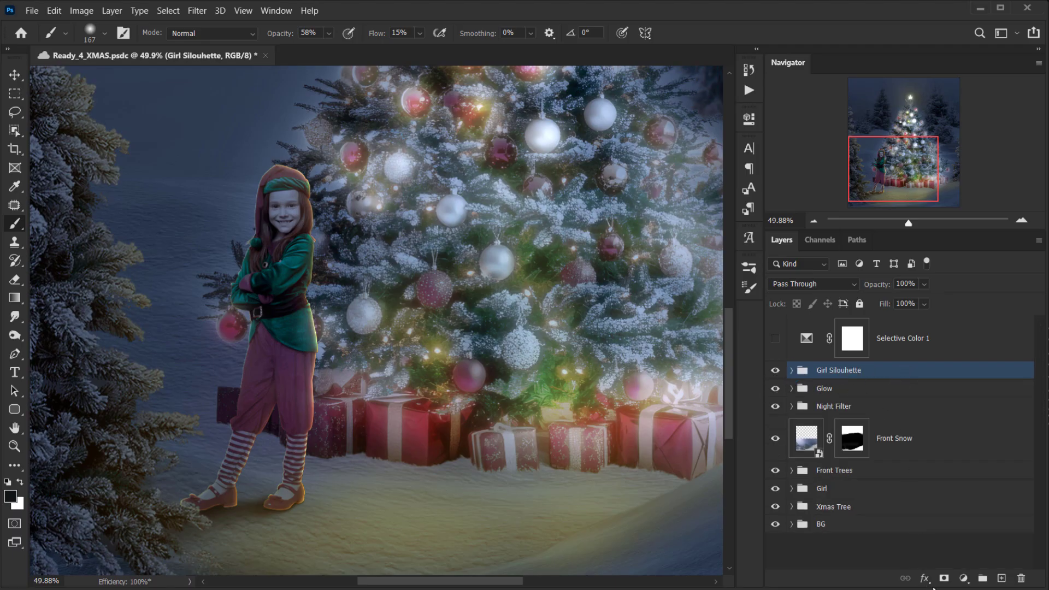
# Add a mask to the Girl Silouhette group and prepare a black 63 px brush with 62% flow for painting around the shoes.
pyautogui.click(944, 578)
pyautogui.click(839, 385)
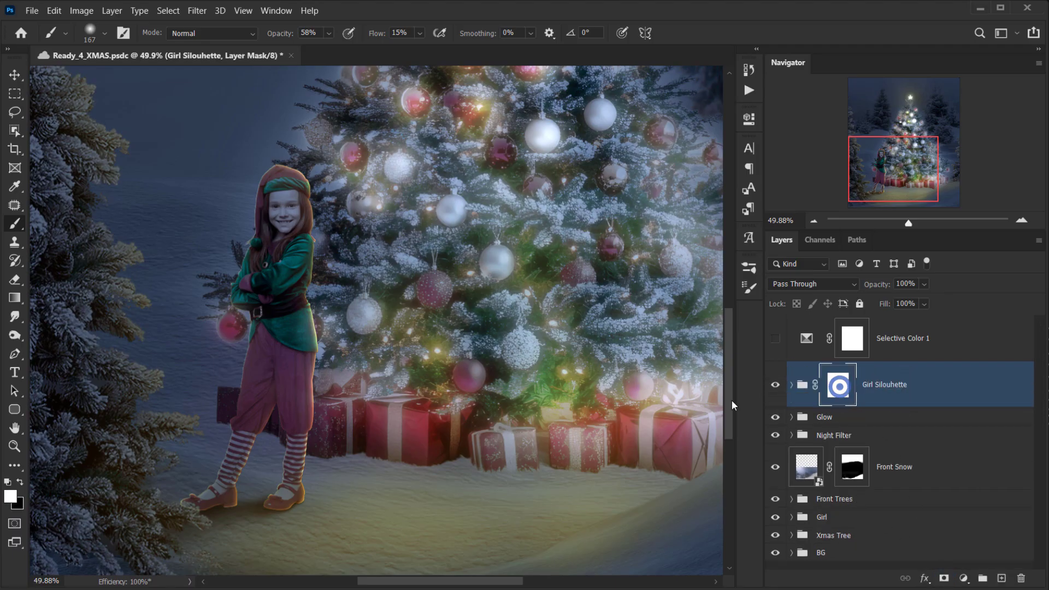
pyautogui.moveTo(336, 444)
pyautogui.mouseDown()
pyautogui.moveTo(361, 444)
pyautogui.moveTo(372, 407)
pyautogui.moveTo(402, 410)
pyautogui.mouseUp()
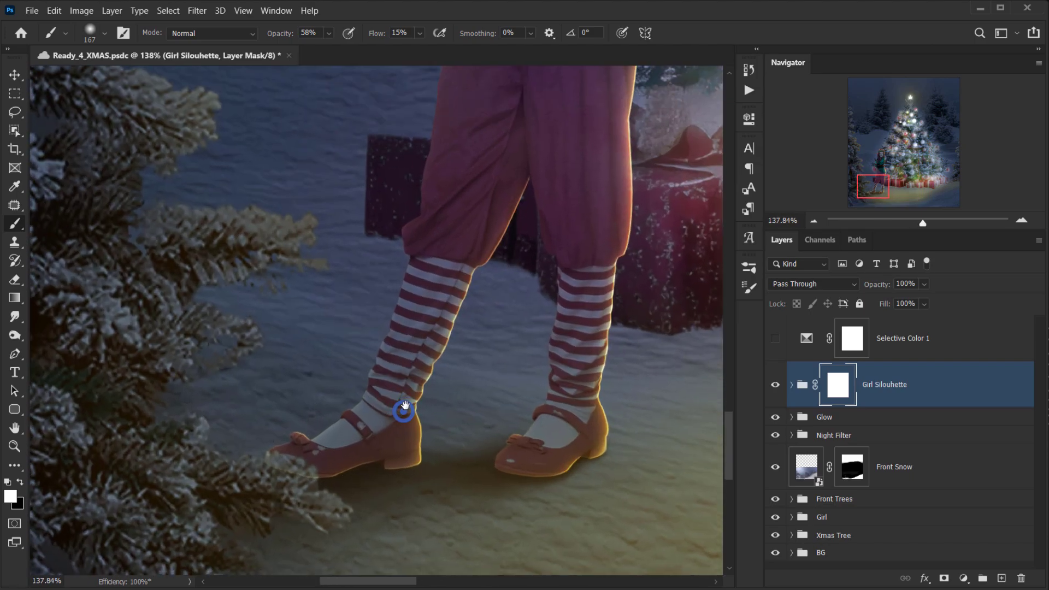
pyautogui.moveTo(330, 391); pyautogui.dragTo(290, 404)
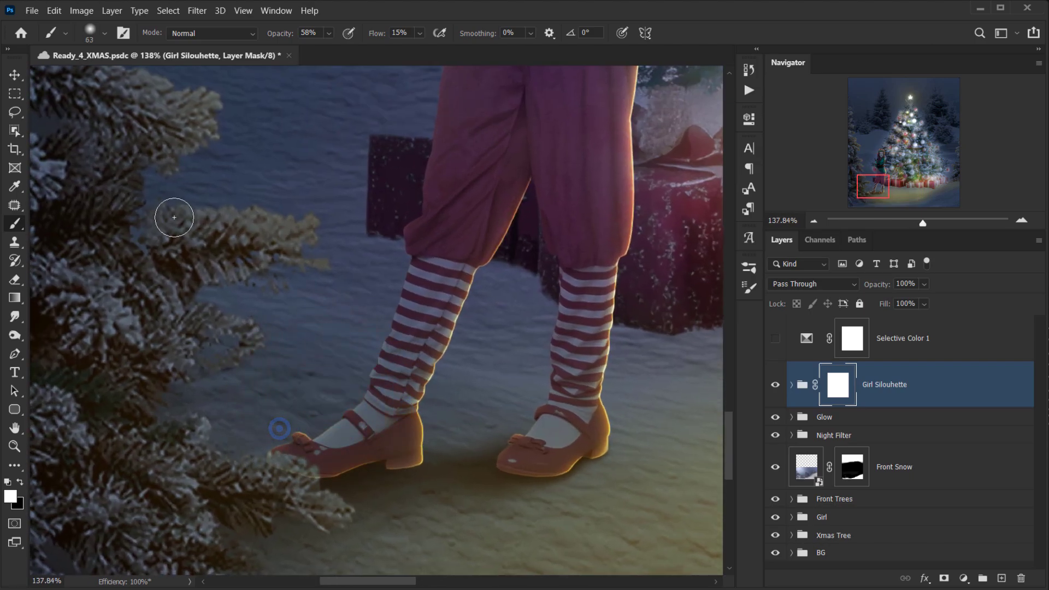
pyautogui.moveTo(374, 36); pyautogui.dragTo(377, 36)
pyautogui.press('x')
# Paint black on the group mask to hide rim light around the shoe by the branch, restoring its upper edge with white.
pyautogui.moveTo(277, 448)
pyautogui.mouseDown()
pyautogui.moveTo(269, 428)
pyautogui.moveTo(273, 460)
pyautogui.moveTo(295, 486)
pyautogui.moveTo(319, 487)
pyautogui.moveTo(291, 506)
pyautogui.mouseUp()
pyautogui.click(339, 398)
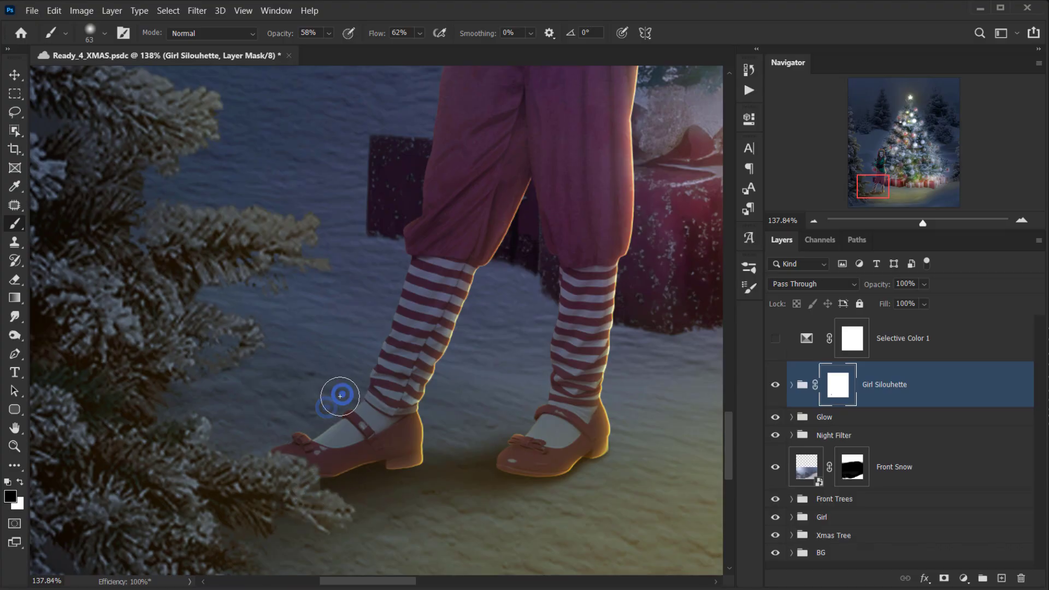
pyautogui.press('x')
pyautogui.click(354, 397)
pyautogui.click(318, 416)
pyautogui.click(309, 416)
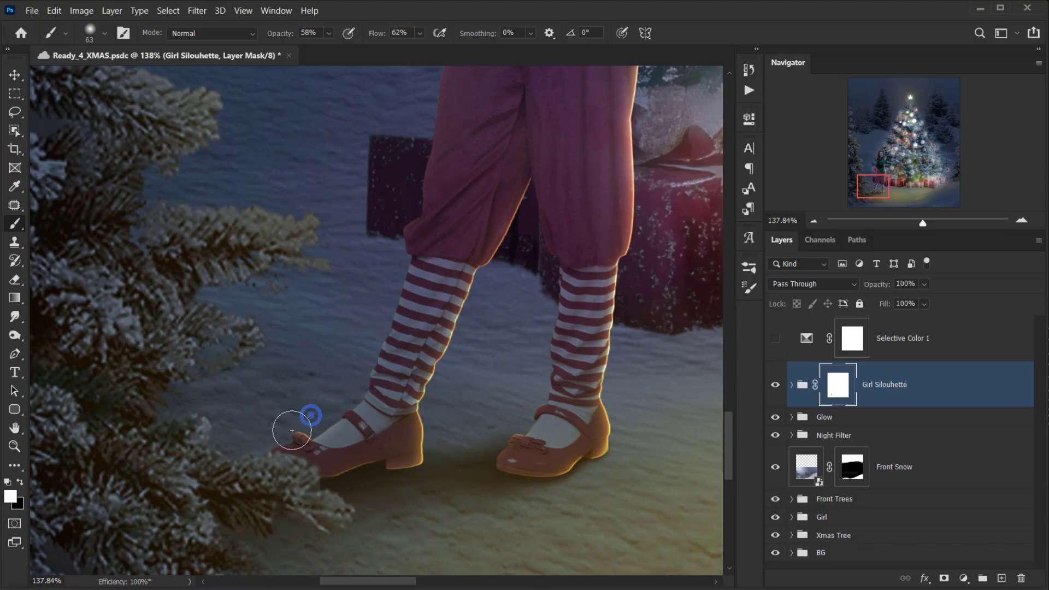
pyautogui.click(303, 422)
pyautogui.press('x')
pyautogui.click(268, 442)
pyautogui.click(255, 449)
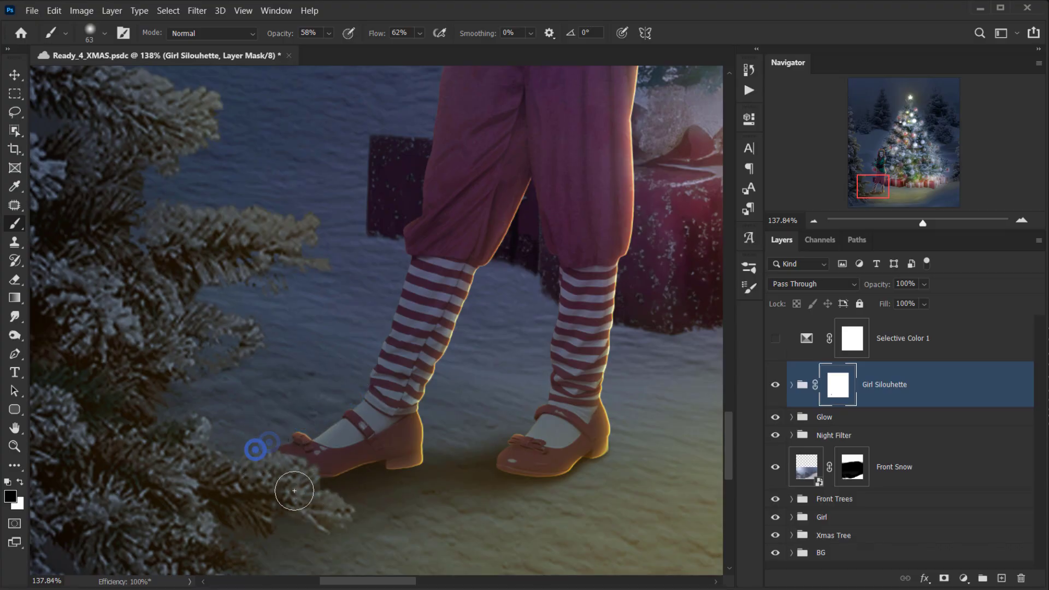
# Dab white on the group mask over the toe and front sole of the girl's other shoe.
pyautogui.press('x')
pyautogui.click(507, 442)
pyautogui.click(520, 449)
pyautogui.click(506, 476)
pyautogui.click(514, 469)
pyautogui.click(536, 463)
pyautogui.click(528, 474)
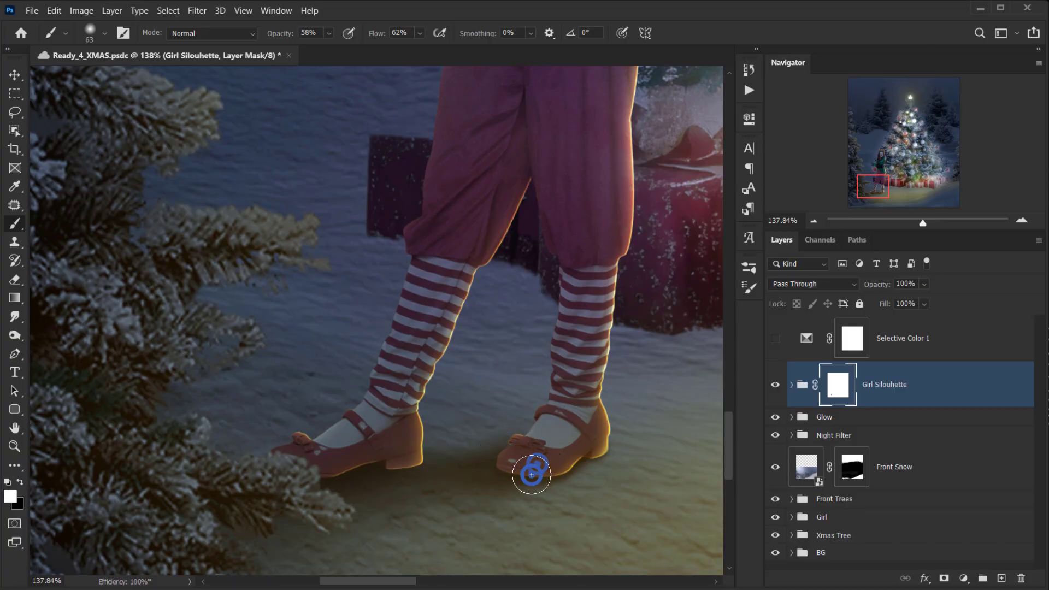
pyautogui.click(520, 479)
pyautogui.click(519, 456)
pyautogui.click(506, 468)
pyautogui.click(512, 443)
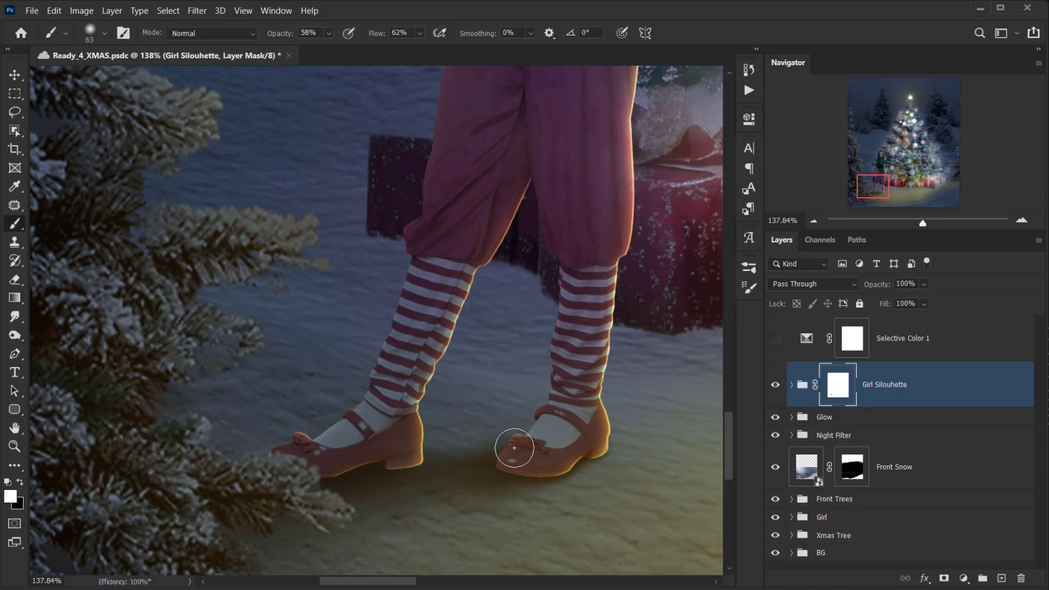
# Paint black on the Girl Silouhette group mask over the toe, bow and front sole of the girl's right-hand shoe to hide its rim light.
pyautogui.press('x')
pyautogui.click(512, 434)
pyautogui.click(509, 451)
pyautogui.click(546, 461)
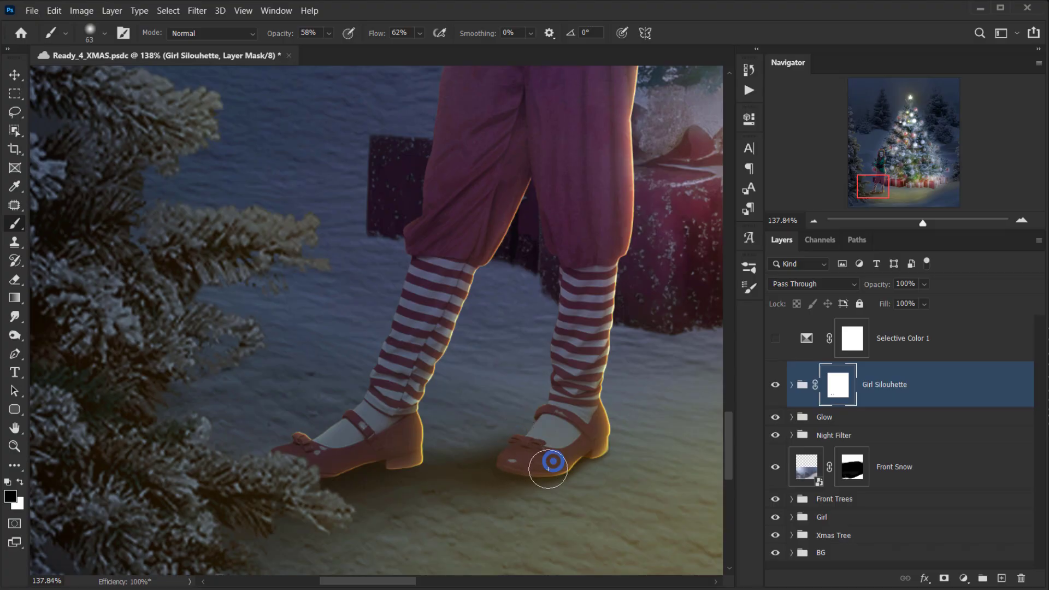
pyautogui.click(561, 445)
pyautogui.click(541, 464)
pyautogui.scroll(-5, 489, 492)
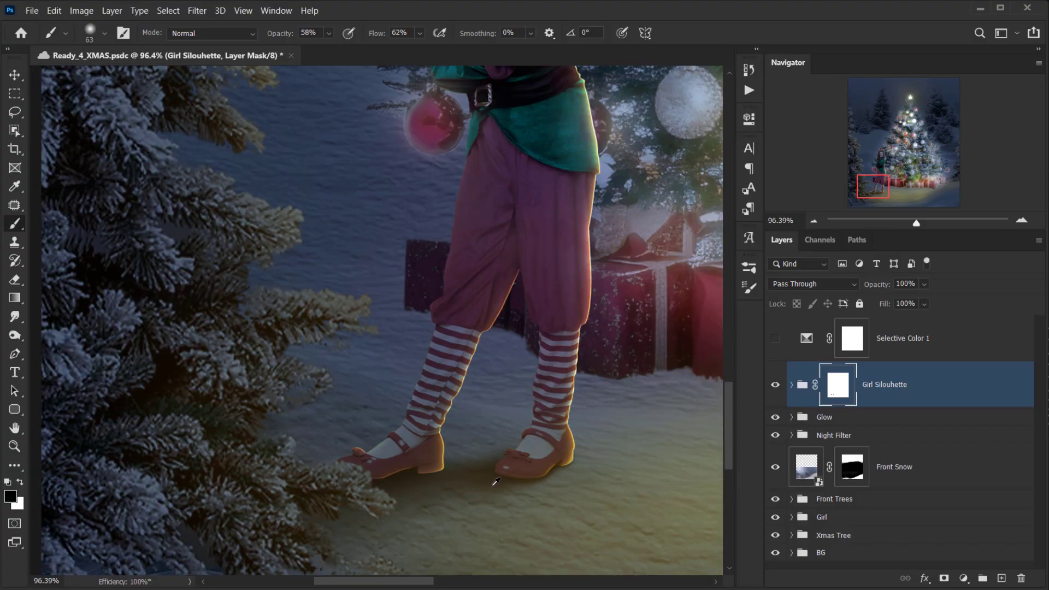
# Inspect the masked rim light along the girl's whole figure, comparing close views with the full composite.
pyautogui.moveTo(502, 296); pyautogui.dragTo(375, 475)
pyautogui.moveTo(390, 439); pyautogui.dragTo(342, 242)
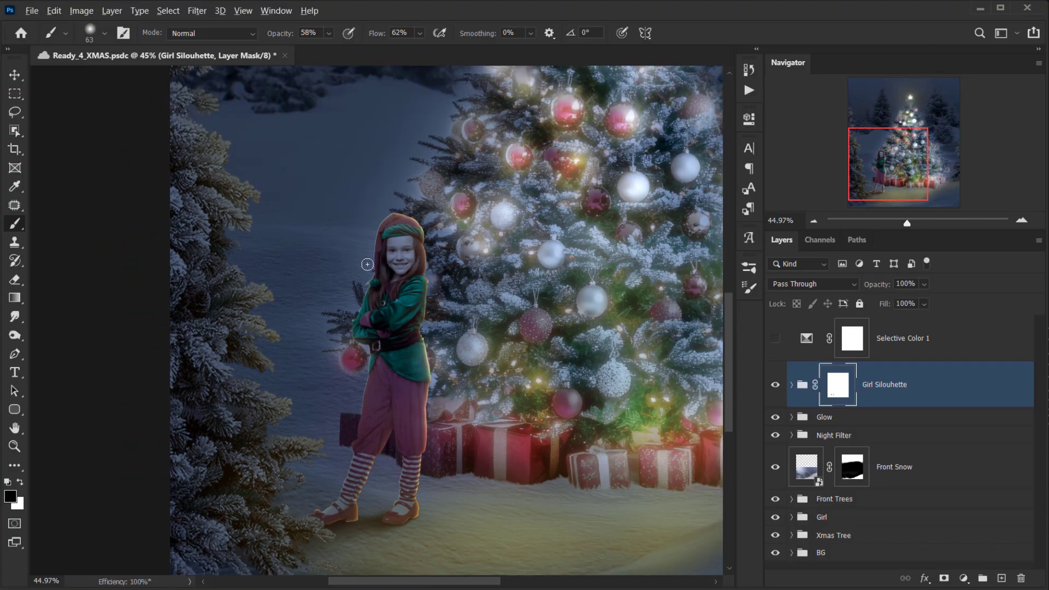
pyautogui.scroll(-2, 367, 265)
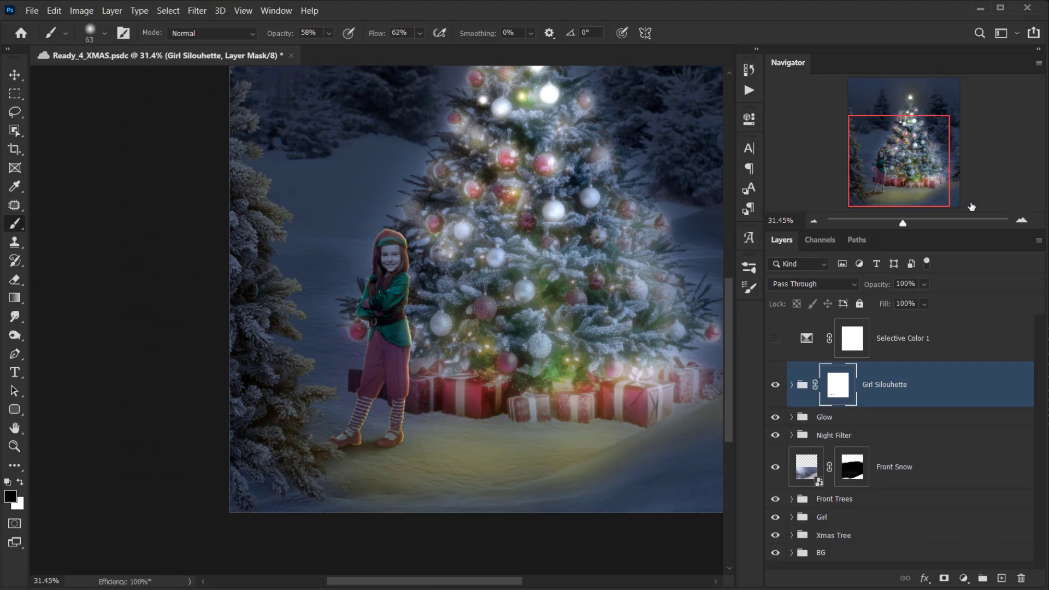
pyautogui.hotkey('ctrl', '0')
pyautogui.scroll(3, 245, 464)
pyautogui.moveTo(379, 387); pyautogui.dragTo(314, 410)
pyautogui.hotkey('ctrl', '0')
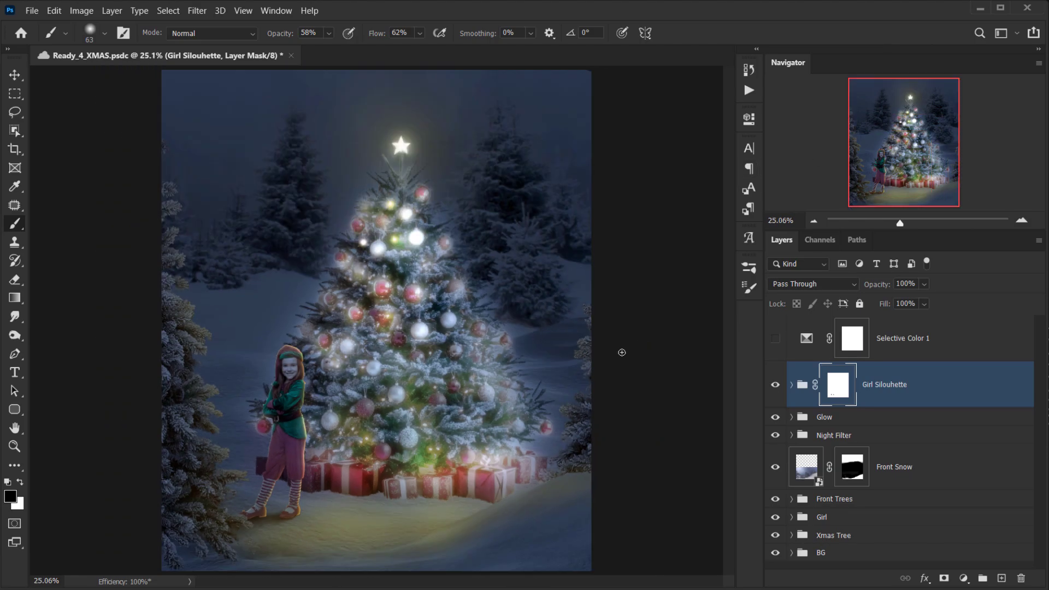
pyautogui.moveTo(228, 446); pyautogui.dragTo(281, 279)
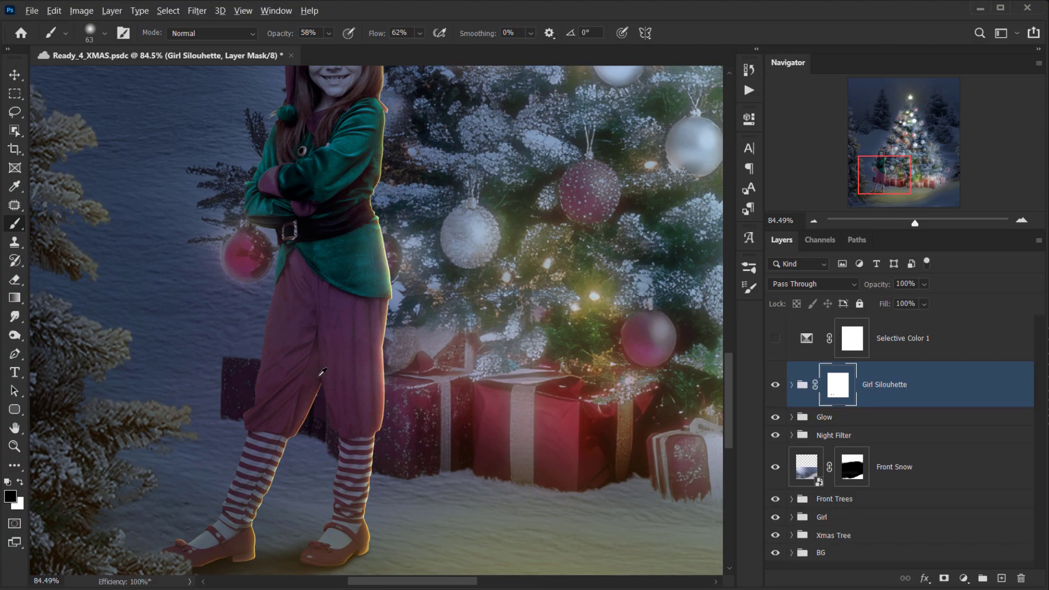
pyautogui.scroll(-3, 324, 377)
pyautogui.hotkey('ctrl', '0')
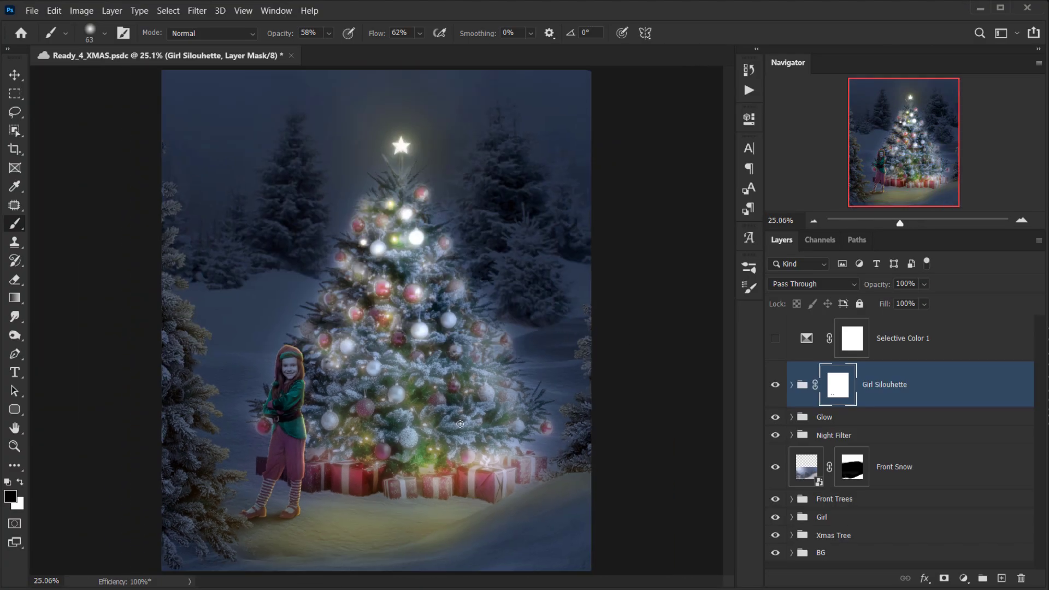
pyautogui.scroll(3, 460, 423)
pyautogui.moveTo(330, 254); pyautogui.dragTo(345, 276)
pyautogui.scroll(-2, 282, 403)
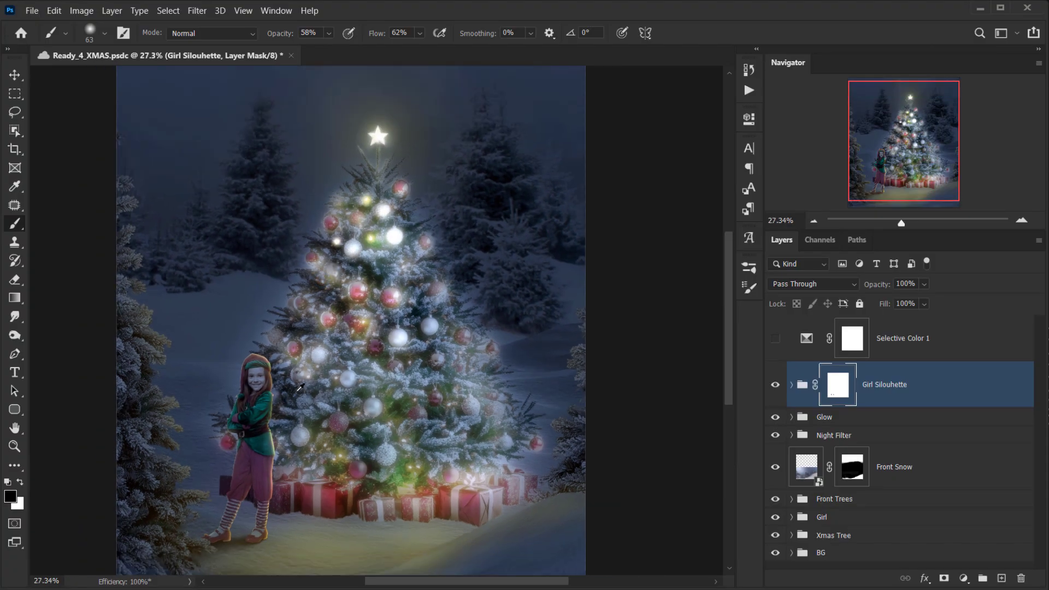
pyautogui.scroll(-2, 299, 387)
pyautogui.hotkey('ctrl', '0')
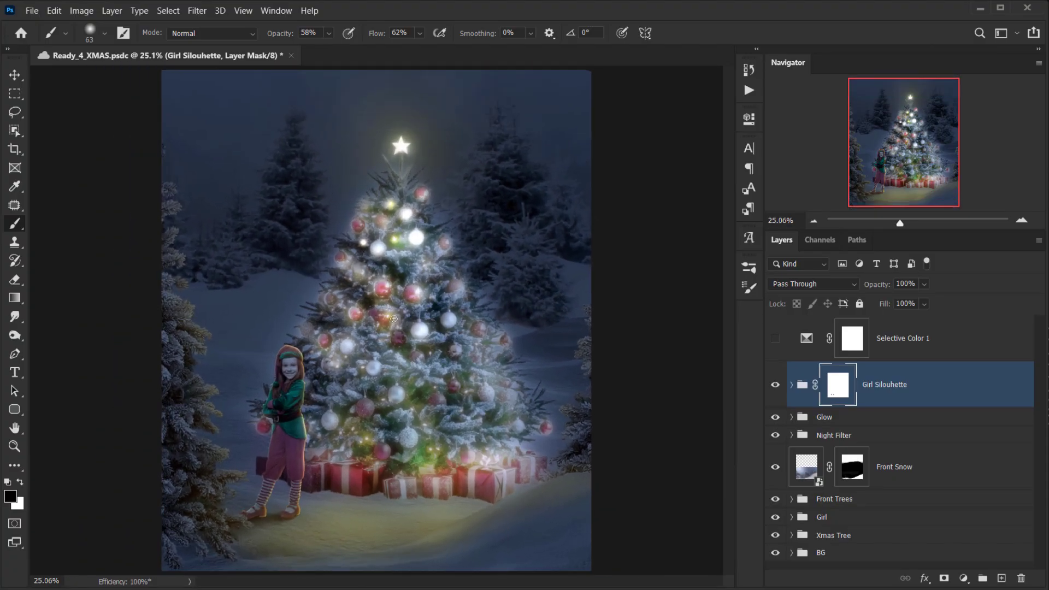
pyautogui.scroll(4, 394, 318)
pyautogui.scroll(-4, 339, 394)
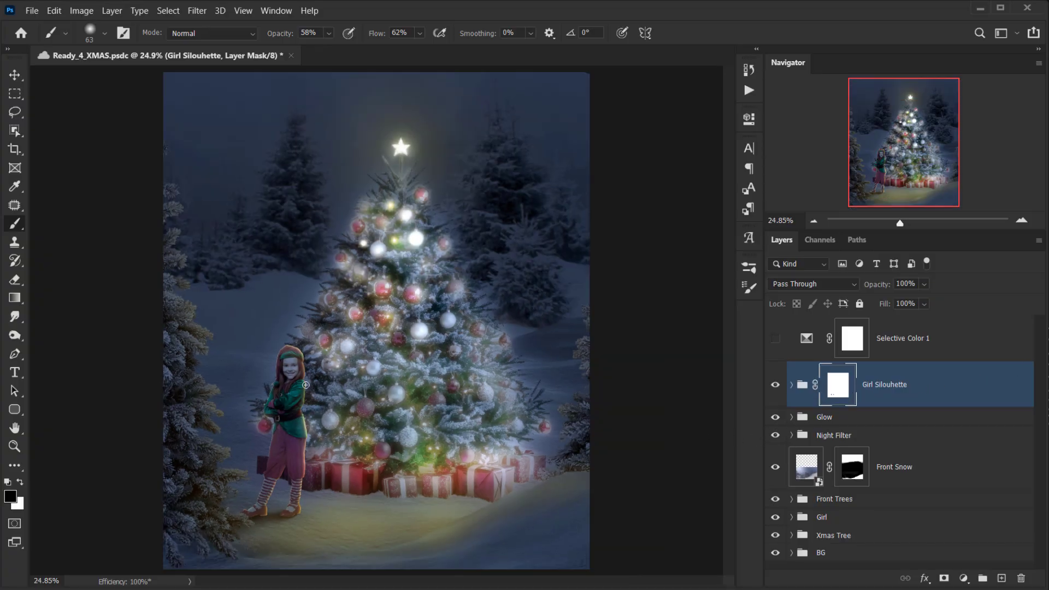
# Examine the rim light and fabric folds on the girl's sleeve and tunic up close.
pyautogui.scroll(7, 306, 385)
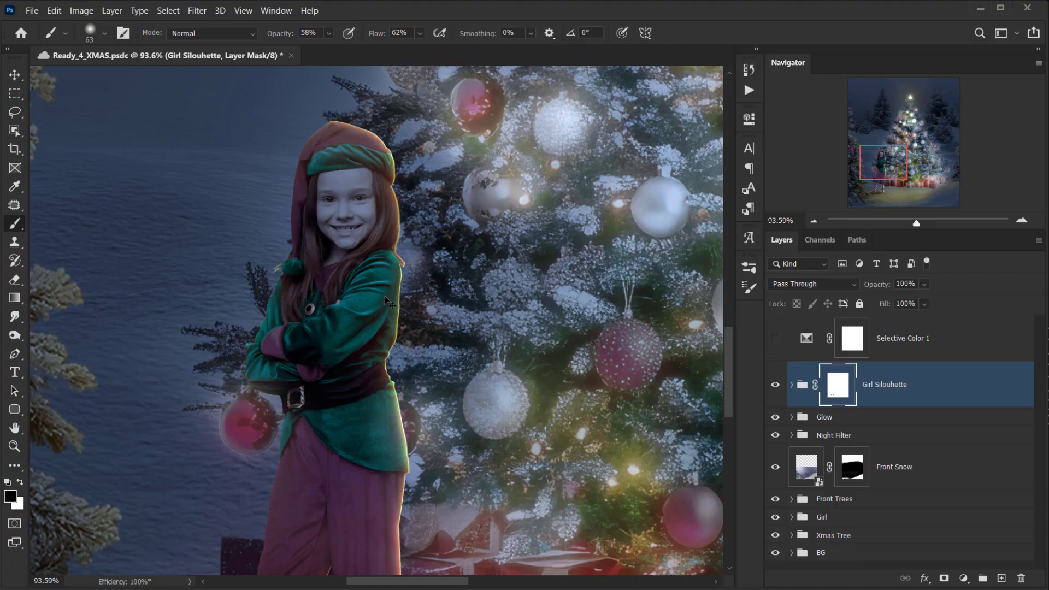
pyautogui.scroll(7, 379, 376)
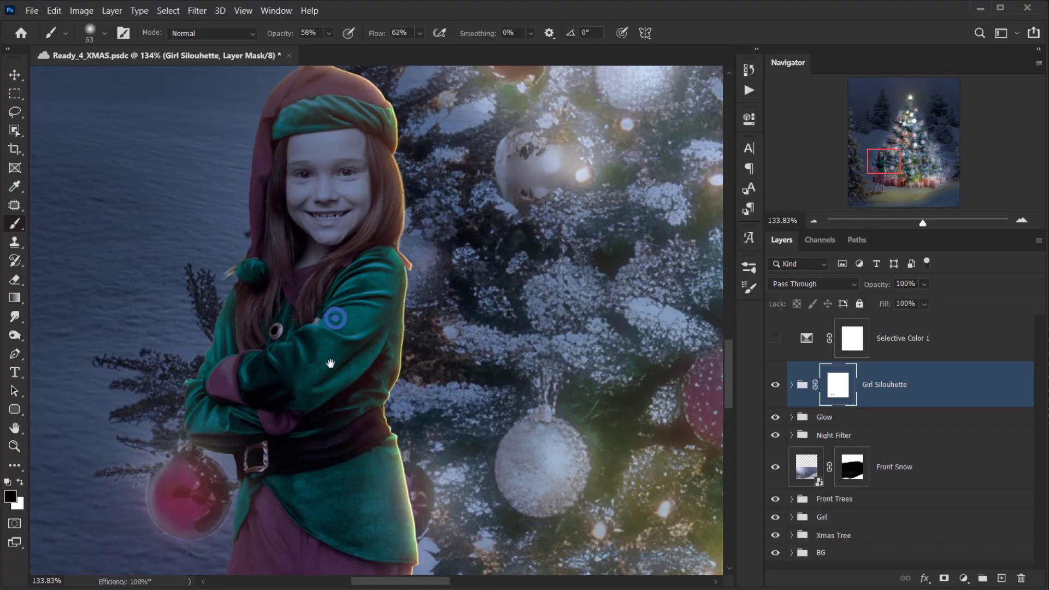
pyautogui.scroll(2, 368, 342)
pyautogui.scroll(2, 364, 324)
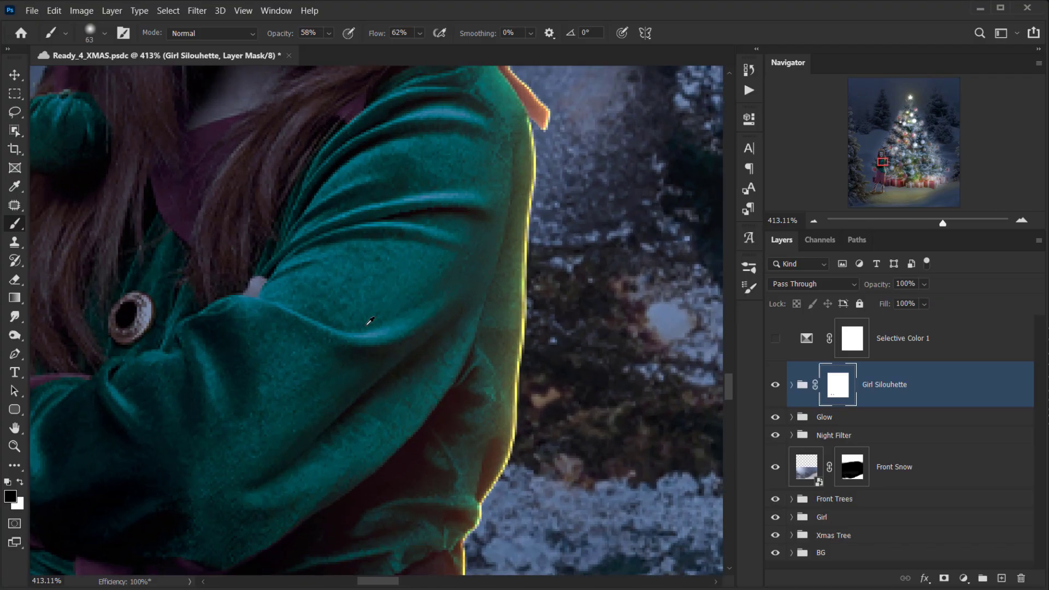
pyautogui.scroll(-2, 366, 325)
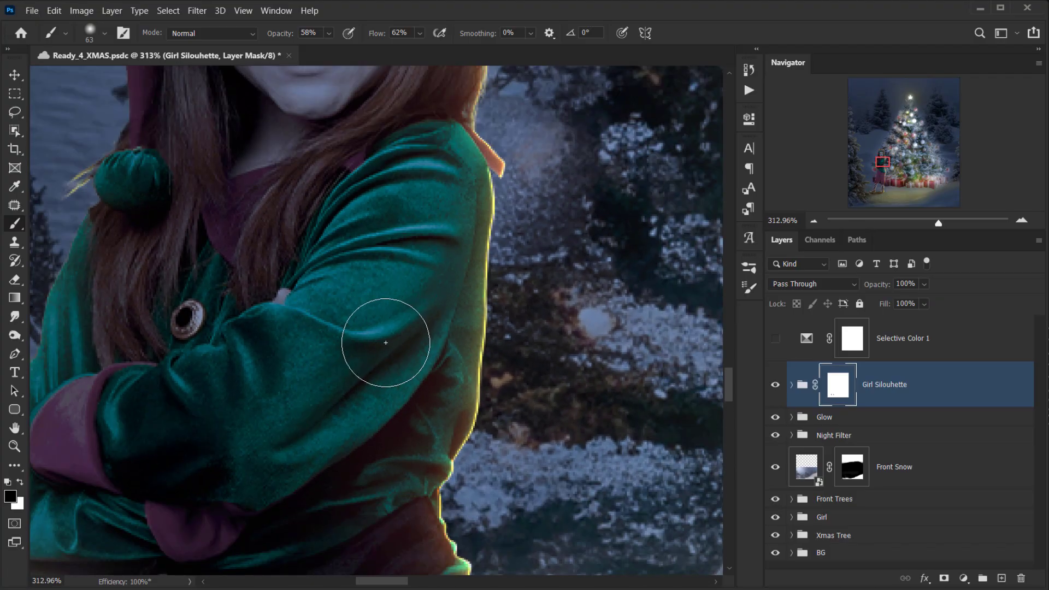
pyautogui.scroll(-9, 387, 343)
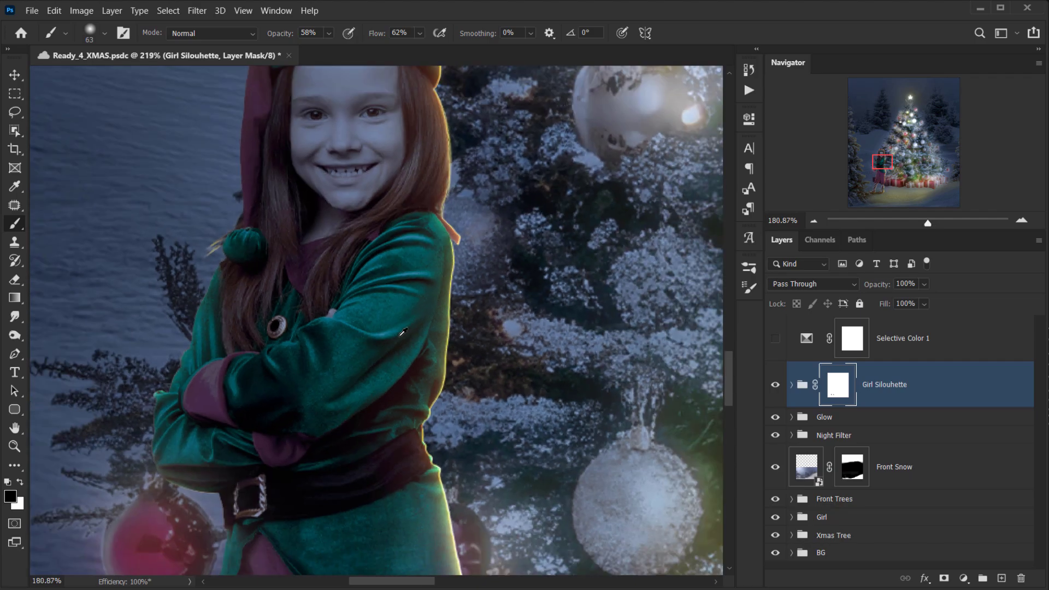
pyautogui.scroll(-5, 389, 311)
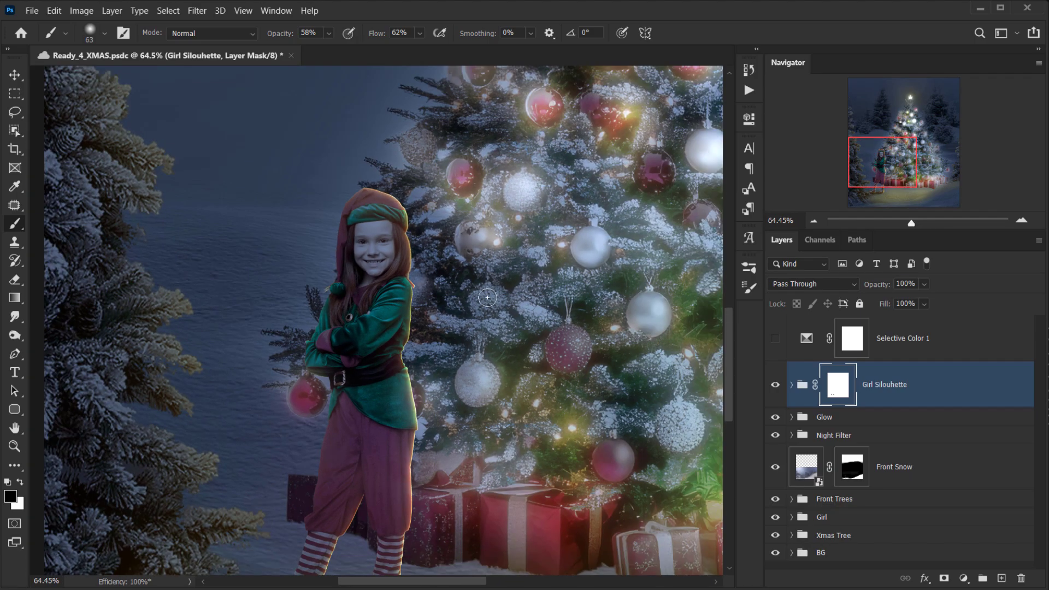
pyautogui.scroll(4, 495, 298)
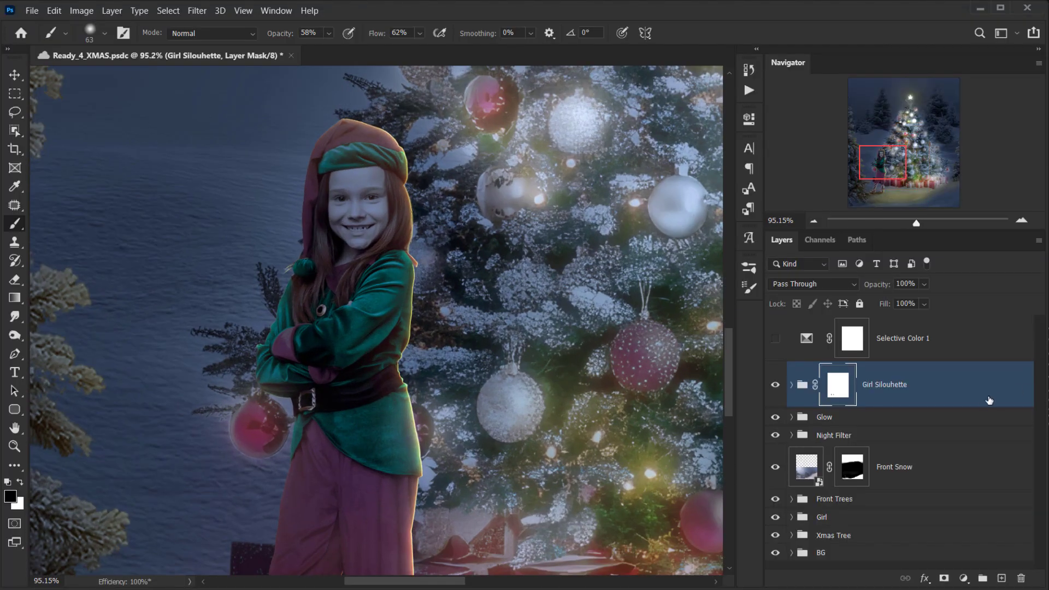
# Target the Girl Silouhette group instead of its mask and trace a bright upper-sleeve fold with a curved Pen tool path.
pyautogui.click(974, 397)
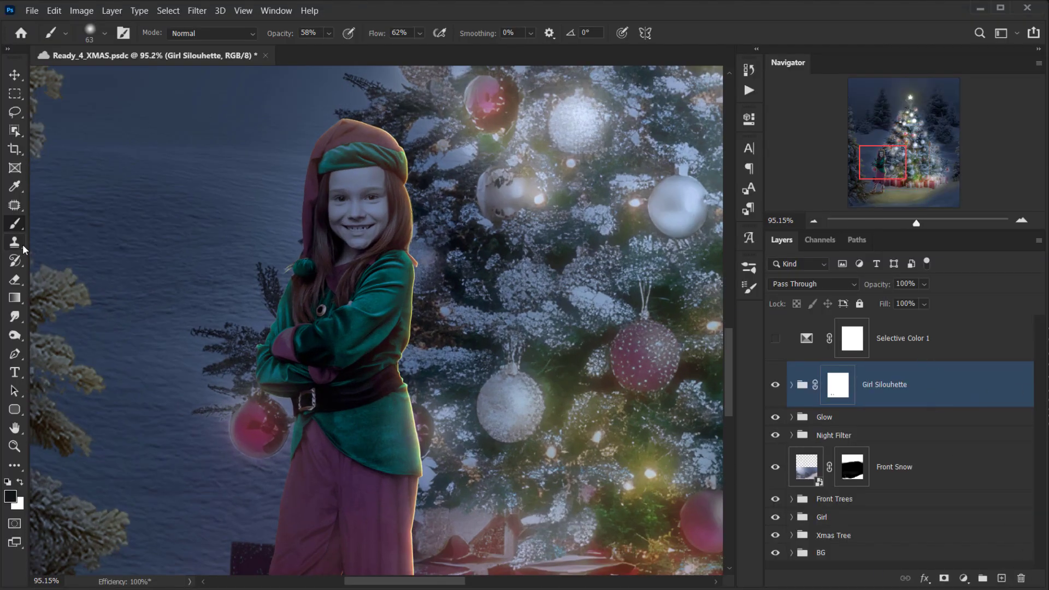
pyautogui.click(13, 354)
pyautogui.scroll(5, 451, 161)
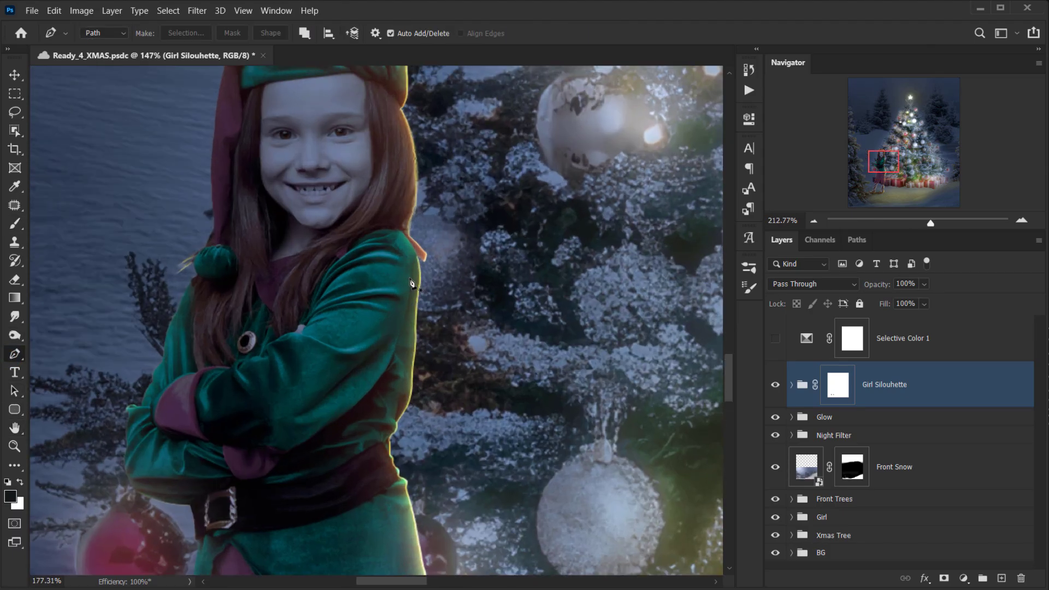
pyautogui.scroll(2, 340, 195)
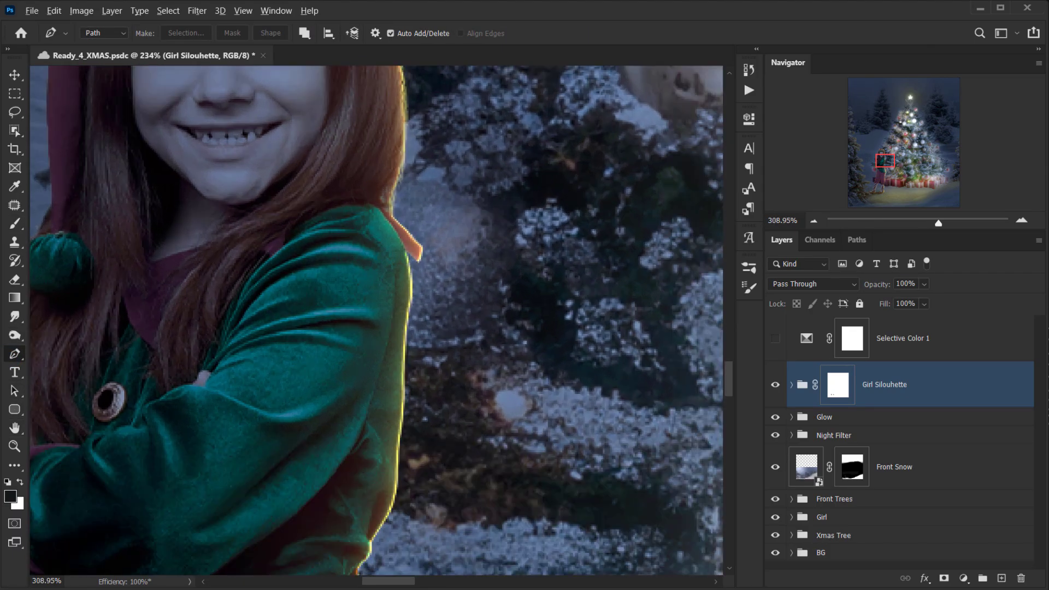
pyautogui.scroll(1, 365, 347)
pyautogui.scroll(1, 365, 348)
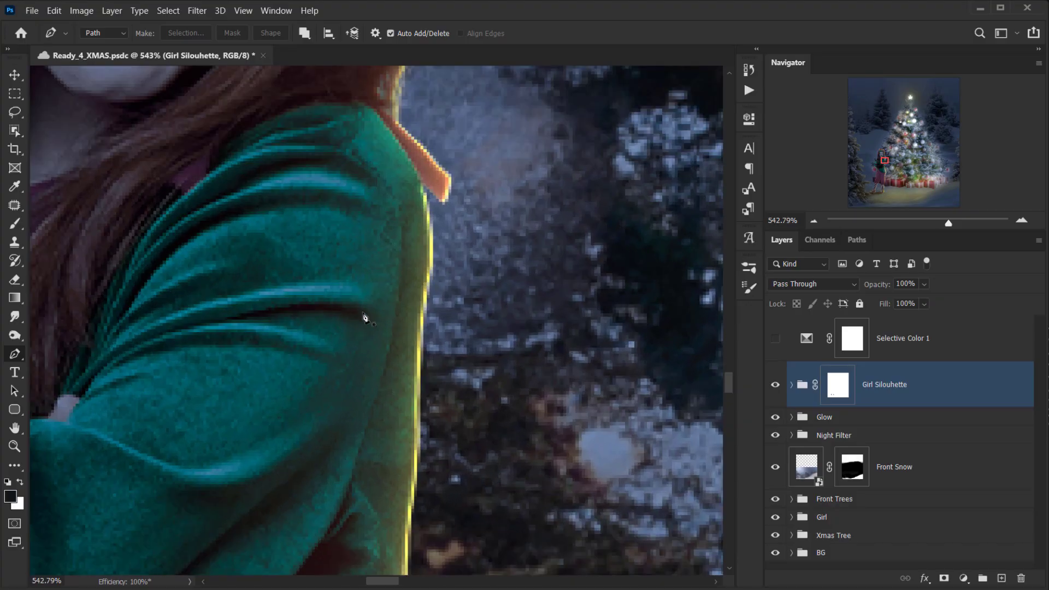
pyautogui.moveTo(364, 314); pyautogui.dragTo(337, 303)
pyautogui.moveTo(178, 324); pyautogui.dragTo(141, 343)
pyautogui.moveTo(365, 313); pyautogui.dragTo(352, 292)
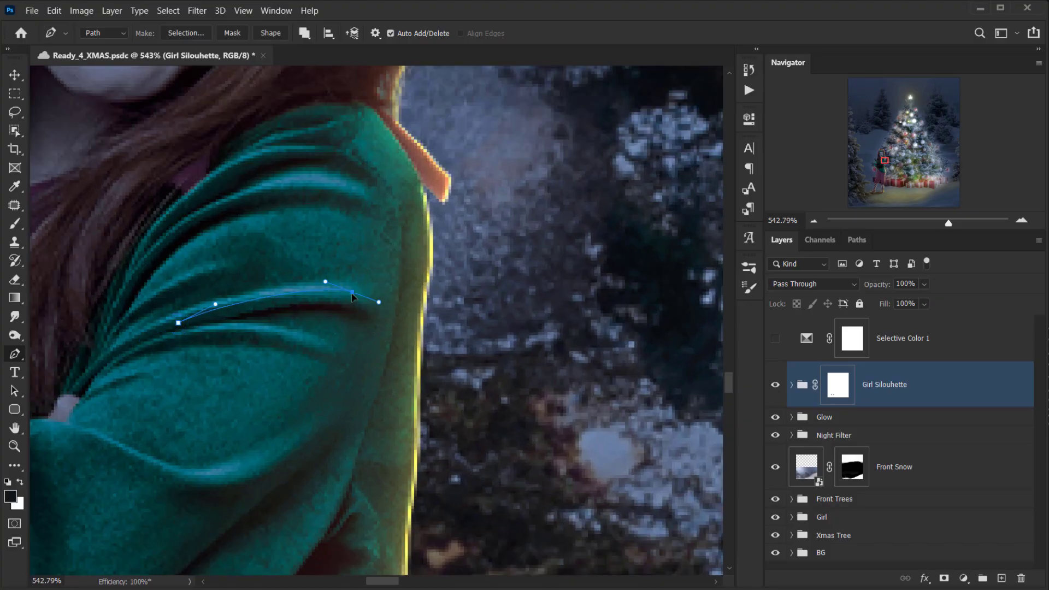
# Trace separate open paths along the neighbouring folds of the upper sleeve, from near the shoulder towards the crook of the arm.
pyautogui.moveTo(181, 324); pyautogui.dragTo(166, 320)
pyautogui.moveTo(73, 388); pyautogui.dragTo(64, 411)
pyautogui.moveTo(371, 198); pyautogui.dragTo(344, 191)
pyautogui.moveTo(117, 300); pyautogui.dragTo(53, 444)
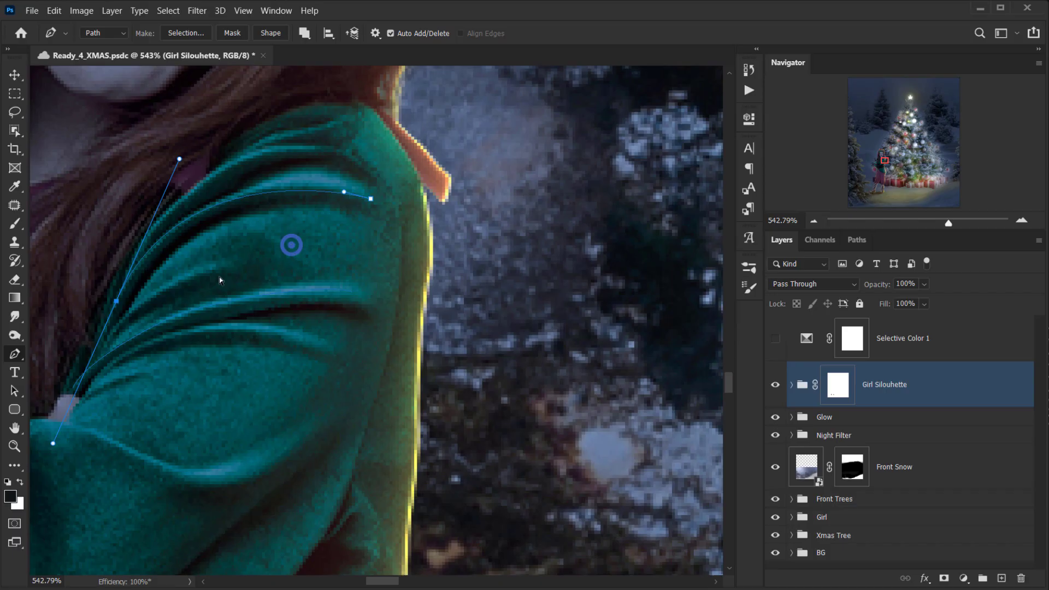
pyautogui.keyDown('ctrl'); pyautogui.click(215, 266); pyautogui.keyUp('ctrl')
# Trace the curved sleeve folds and the long outer-arm contour down past the elbow as separate open paths.
pyautogui.click(435, 352)
pyautogui.moveTo(206, 377); pyautogui.dragTo(129, 461)
pyautogui.click(93, 449)
pyautogui.click(435, 421)
pyautogui.moveTo(510, 443); pyautogui.dragTo(492, 339)
pyautogui.click(180, 492)
pyautogui.click(403, 304)
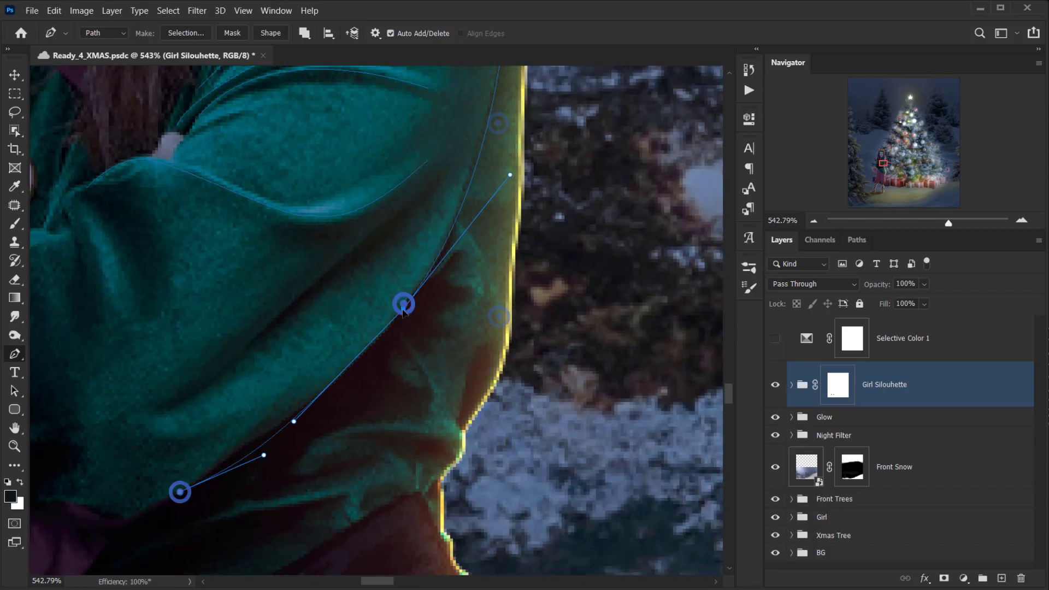
pyautogui.keyDown('ctrl'); pyautogui.click(294, 420); pyautogui.keyUp('ctrl')
pyautogui.keyDown('ctrl'); pyautogui.click(263, 455); pyautogui.keyUp('ctrl')
# Trace open paths along the folds behind the elbow, at the waist and across the dark belt.
pyautogui.click(452, 173)
pyautogui.moveTo(191, 325); pyautogui.dragTo(150, 369)
pyautogui.click(393, 234)
pyautogui.click(311, 363)
pyautogui.click(372, 402)
pyautogui.click(174, 515)
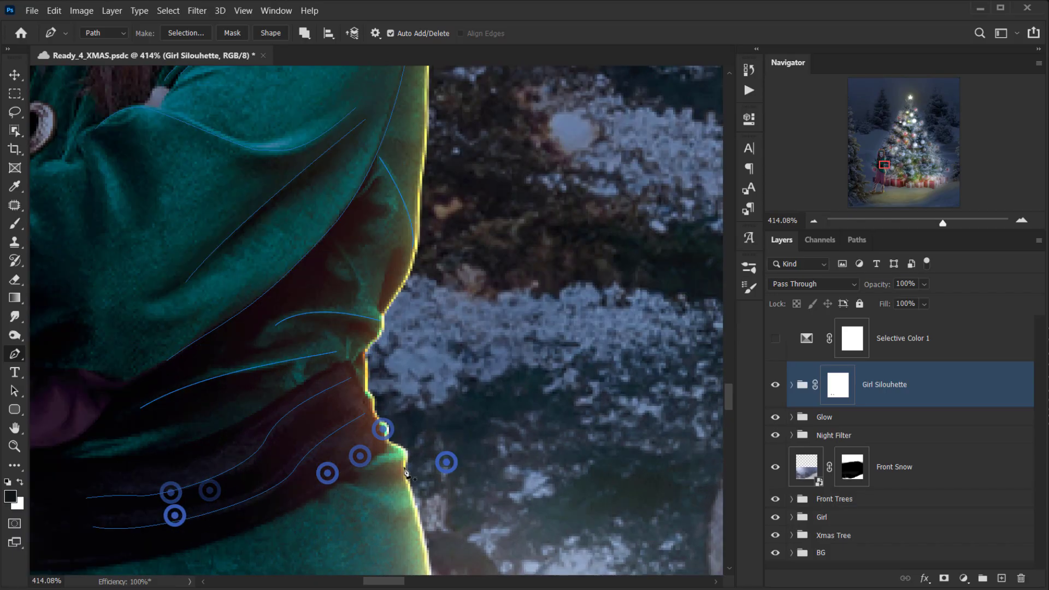
# Trace the lower edge of the green tunic and the outer side of the trousers with open paths.
pyautogui.click(290, 468)
pyautogui.click(330, 277)
pyautogui.click(293, 339)
pyautogui.click(505, 330)
# Trace curved paths along the tree-side hair strands and the top of the girl's shoulder.
pyautogui.click(409, 265)
pyautogui.click(427, 386)
pyautogui.click(381, 482)
pyautogui.moveTo(348, 521); pyautogui.dragTo(322, 536)
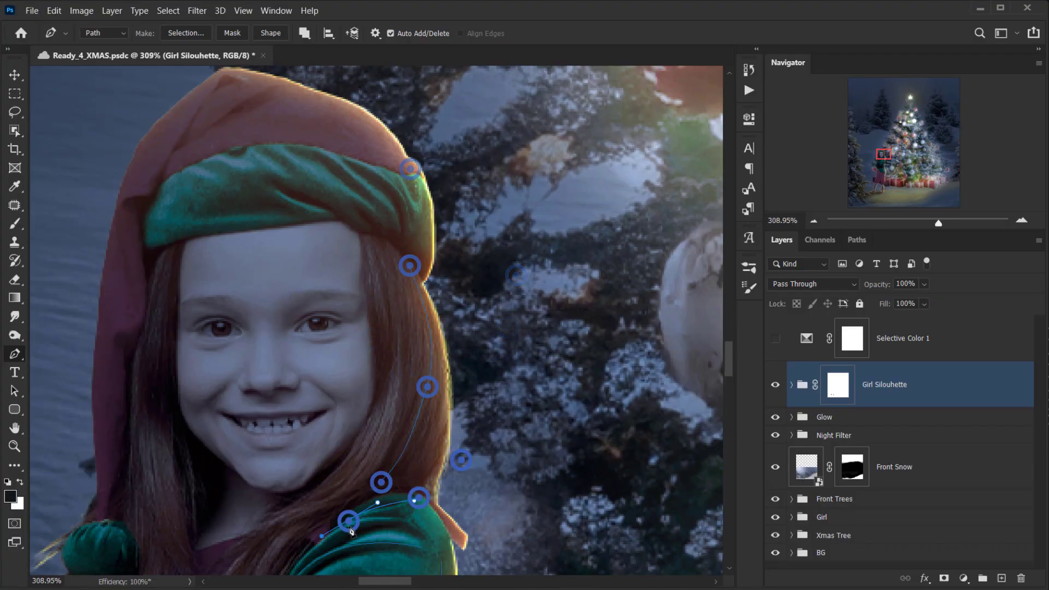
pyautogui.click(417, 183)
pyautogui.click(424, 335)
pyautogui.click(393, 407)
pyautogui.click(420, 404)
# Trace two short curved folds on the front of the crossed forearm below the coat button.
pyautogui.click(316, 342)
pyautogui.click(317, 389)
pyautogui.click(349, 380)
pyautogui.moveTo(370, 467); pyautogui.dragTo(350, 503)
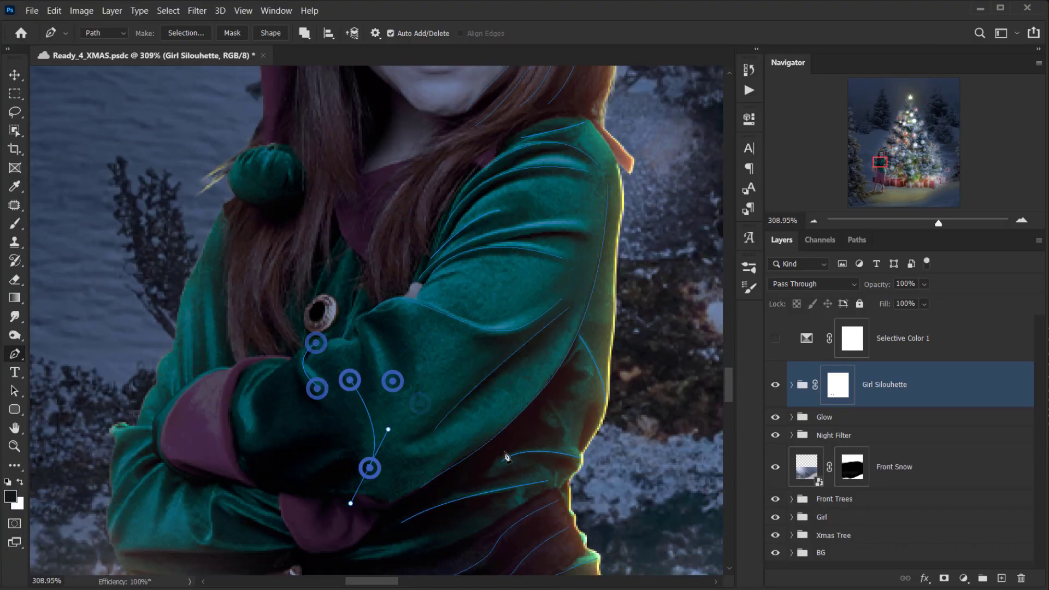
# Trace more open paths along the hair beside the face, the green hat band and the folds of the red hat.
pyautogui.click(292, 183)
pyautogui.click(402, 262)
pyautogui.click(339, 183)
pyautogui.click(426, 246)
pyautogui.click(426, 185)
pyautogui.moveTo(351, 147); pyautogui.dragTo(332, 107)
pyautogui.click(216, 167)
pyautogui.click(277, 112)
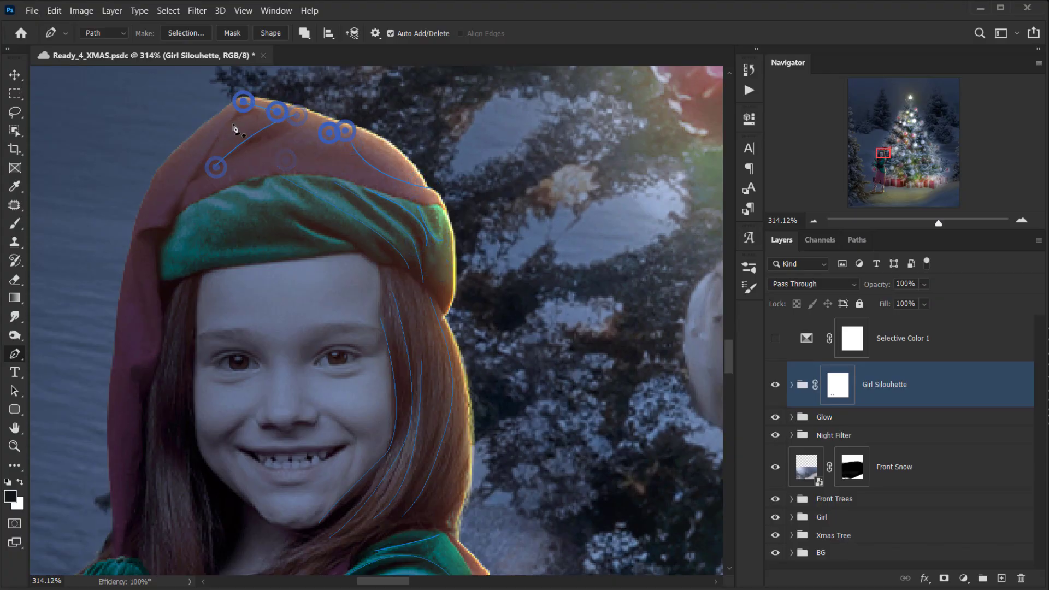
pyautogui.click(210, 142)
pyautogui.moveTo(175, 200); pyautogui.dragTo(165, 228)
# Save the work path of traced folds under the name "Lines".
pyautogui.scroll(-5, 375, 367)
pyautogui.scroll(3, 367, 371)
pyautogui.moveTo(393, 286); pyautogui.dragTo(381, 446)
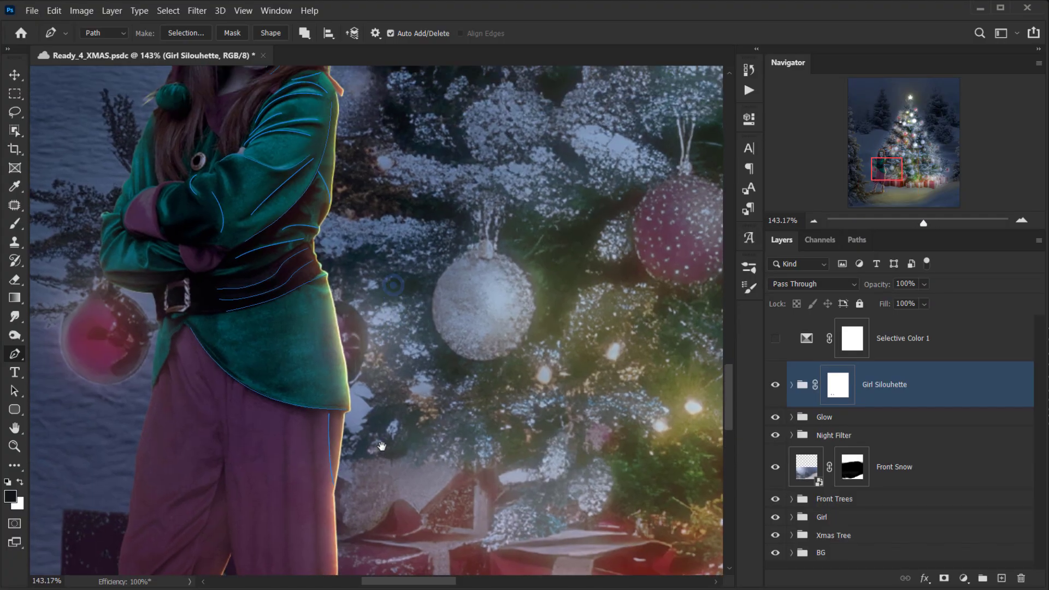
pyautogui.scroll(-2, 293, 300)
pyautogui.moveTo(340, 231); pyautogui.dragTo(340, 288)
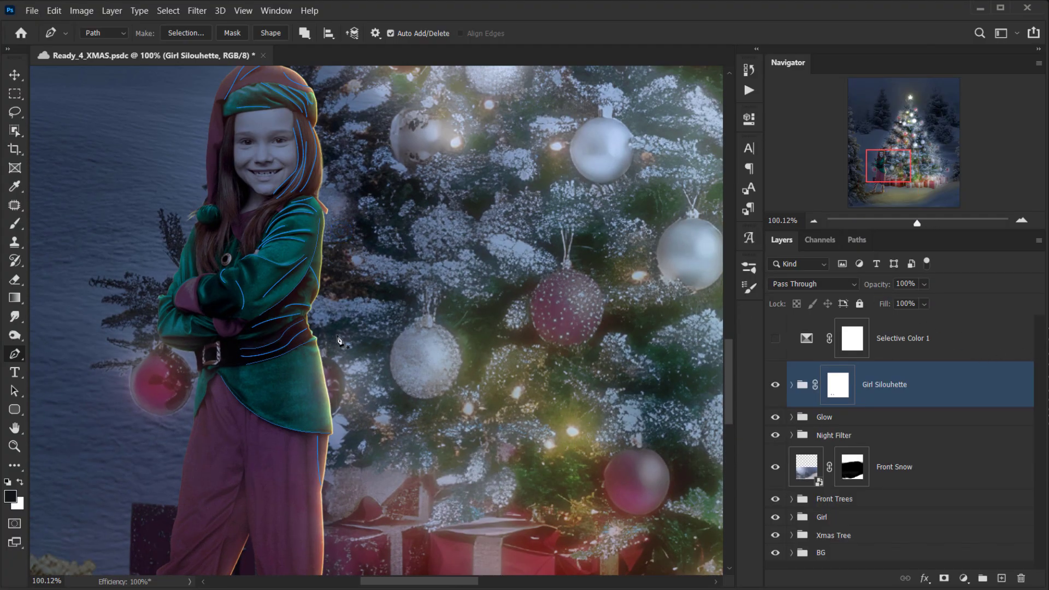
pyautogui.click(855, 241)
pyautogui.doubleClick(813, 268)
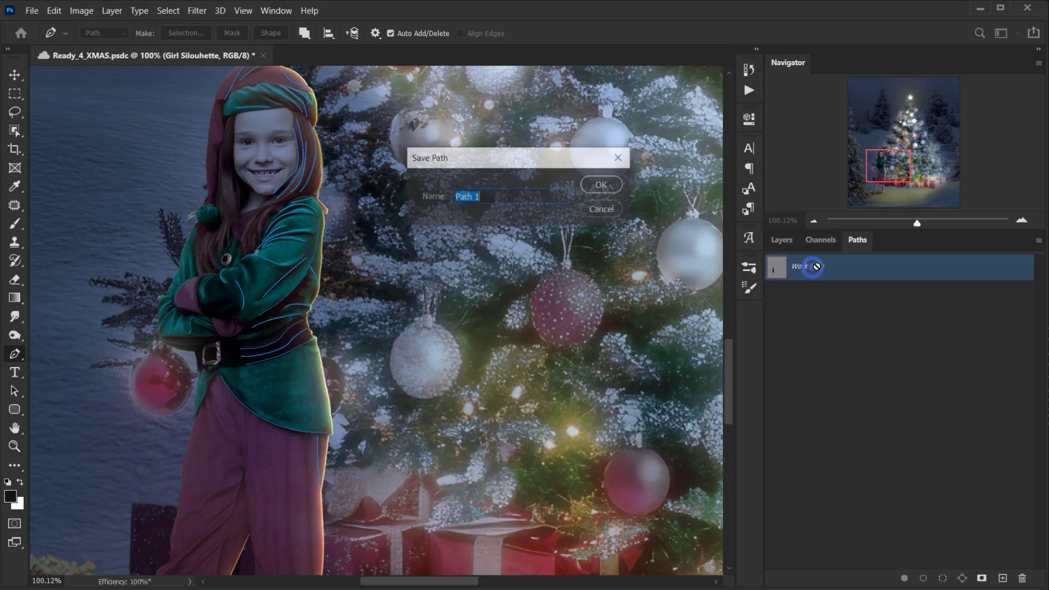
pyautogui.write('Lines')
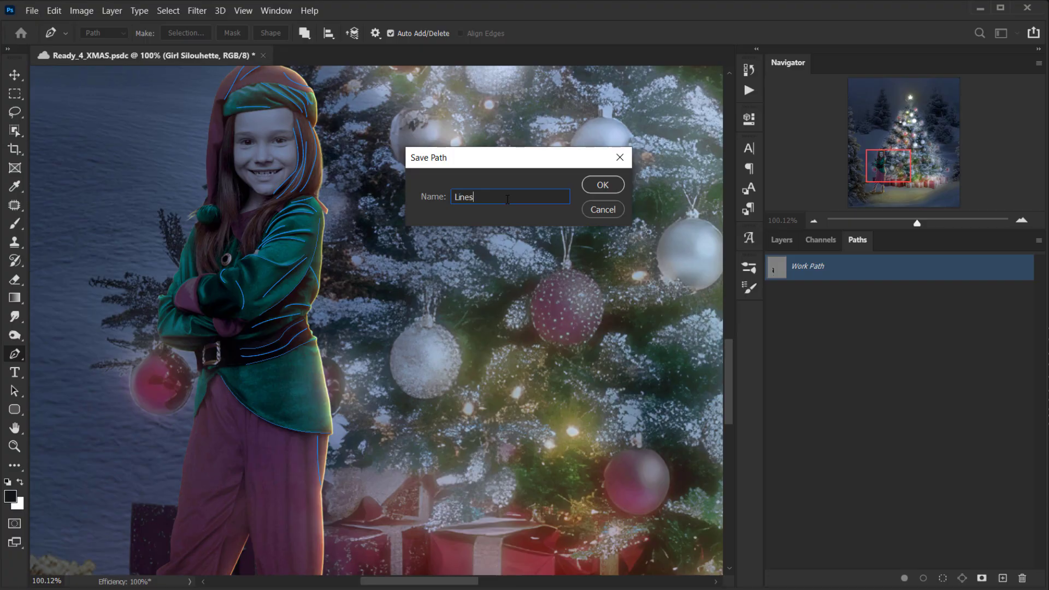
pyautogui.press('Return')
# Create a new layer above the Girl Silouhette group and name it "Light".
pyautogui.click(782, 240)
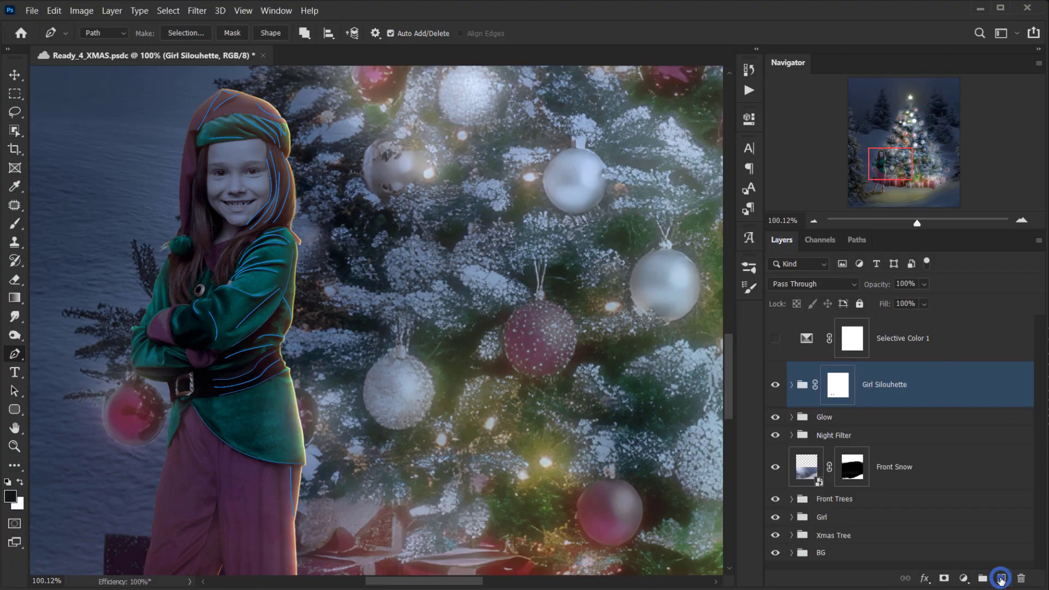
pyautogui.hotkey('ctrl', 'shift', 'alt', 'n')
pyautogui.doubleClick(843, 386)
pyautogui.write('Light')
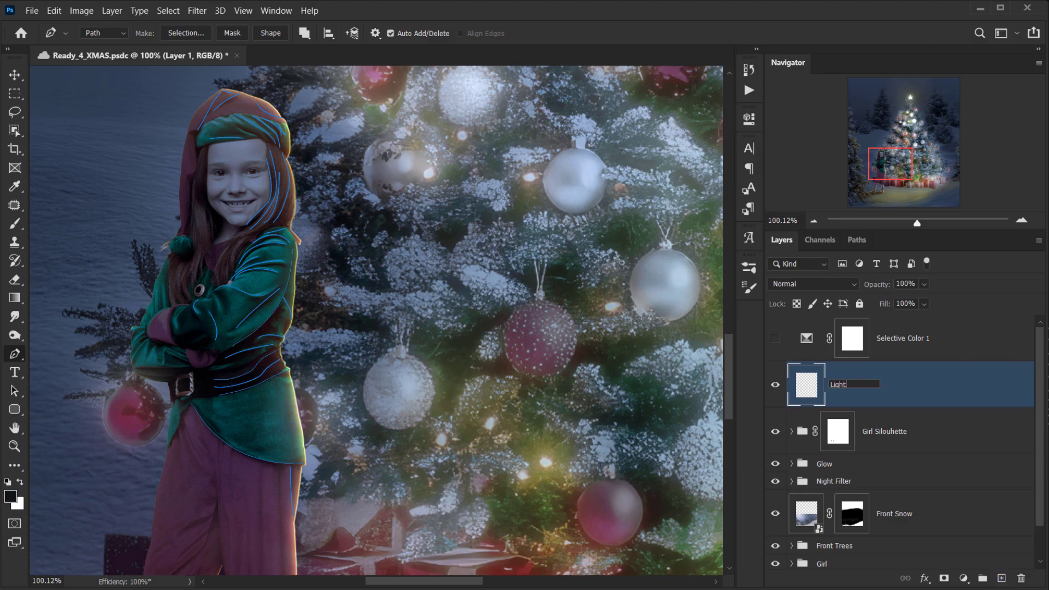
pyautogui.press('Return')
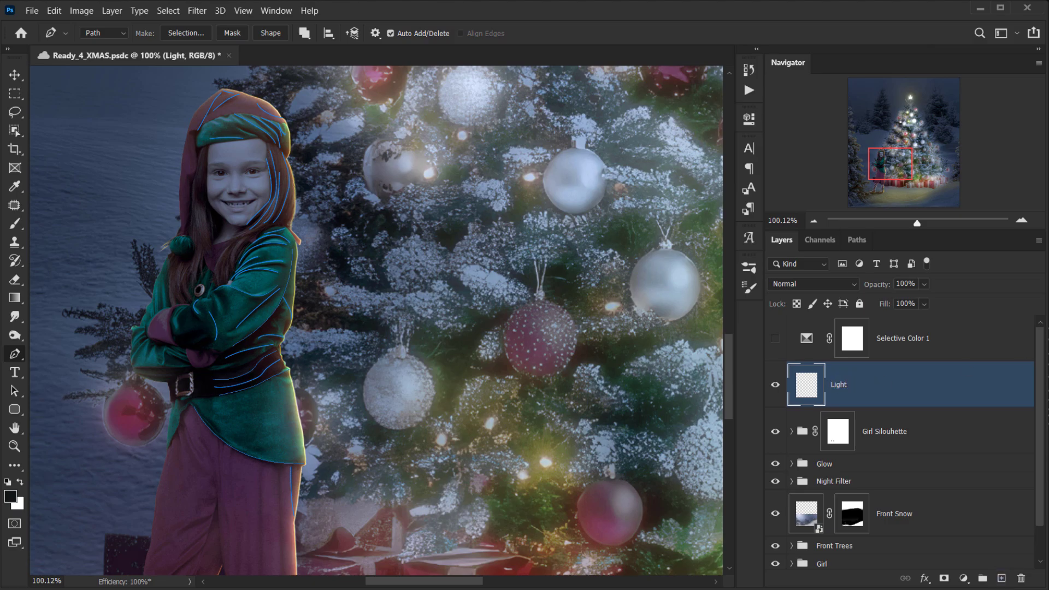
# Set the Brush tool to a Hard Round tip, 4 px in size with 100% hardness.
pyautogui.click(15, 224)
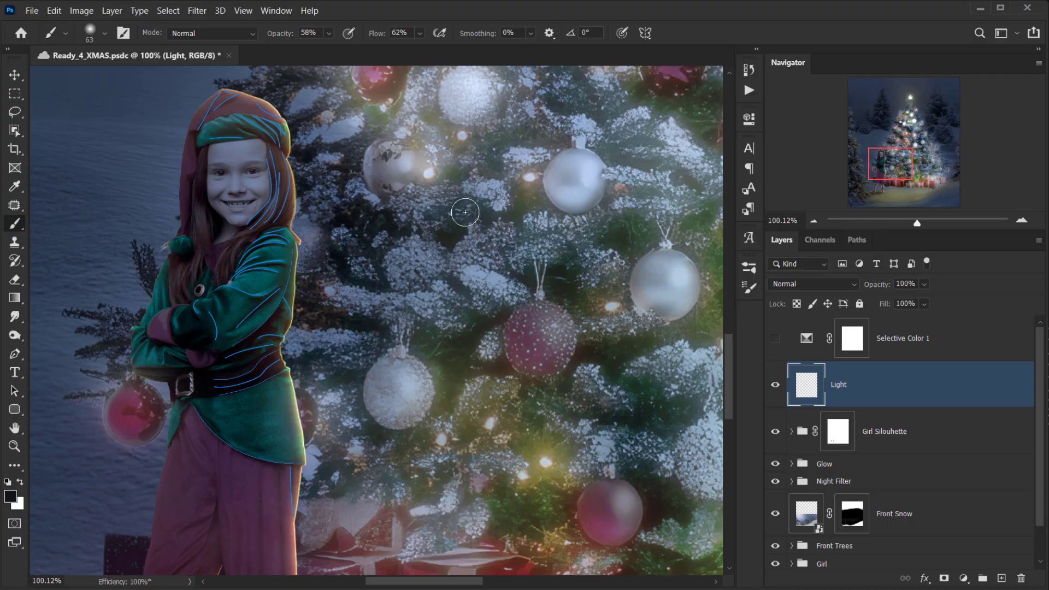
pyautogui.rightClick(432, 208)
pyautogui.moveTo(521, 170); pyautogui.dragTo(634, 166)
pyautogui.click(592, 121)
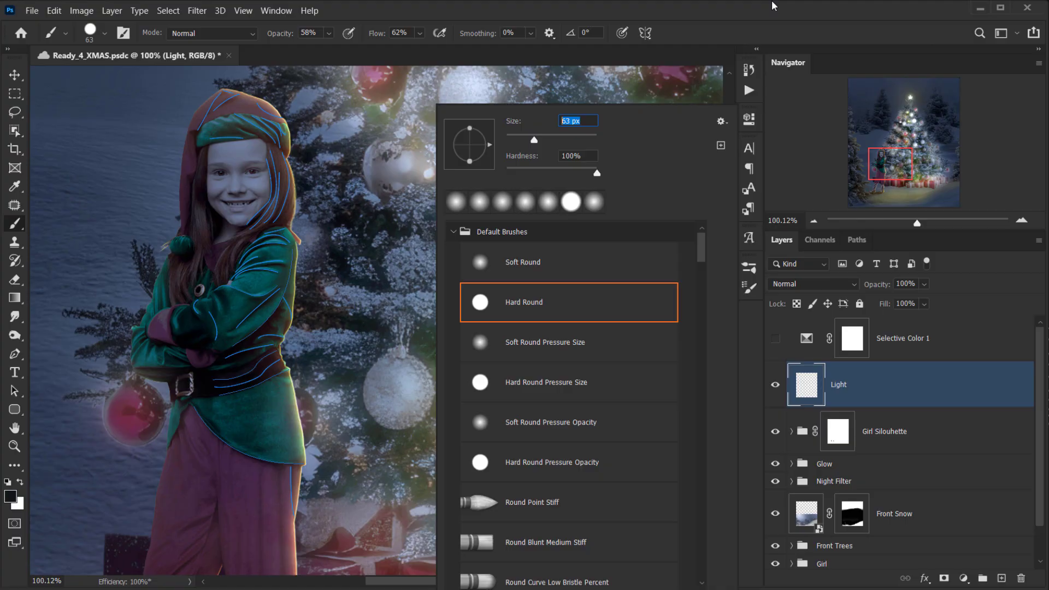
pyautogui.write('4')
pyautogui.click(745, 12)
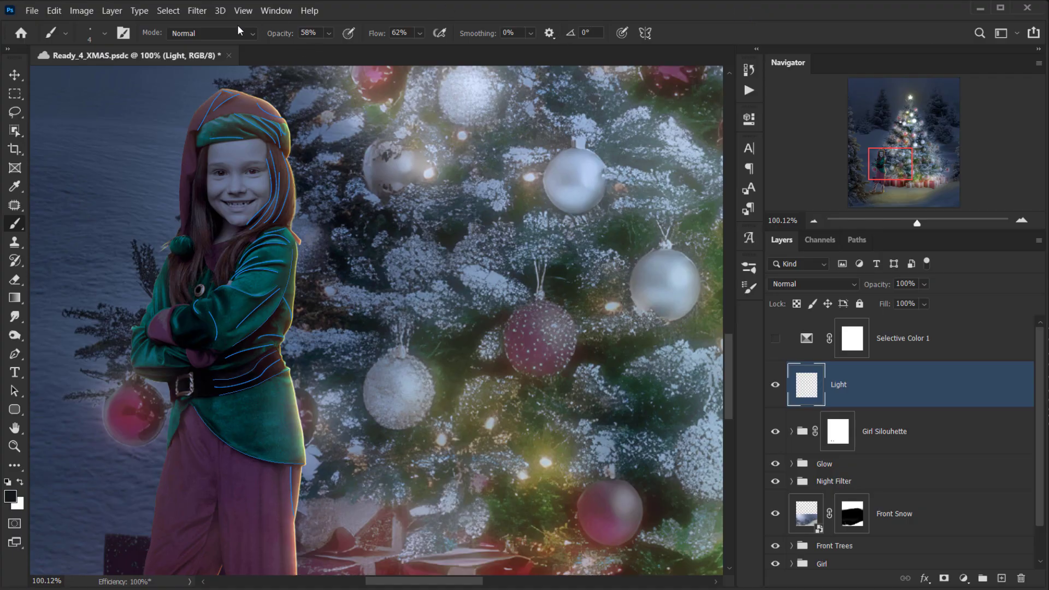
pyautogui.moveTo(276, 30)
pyautogui.mouseDown()
pyautogui.moveTo(426, 46)
pyautogui.moveTo(415, 36)
pyautogui.mouseUp()
pyautogui.click(888, 23)
# Try stroking the traced fold and hair paths on the Light layer with the dark foreground colour, and undo the stroke.
pyautogui.press('p')
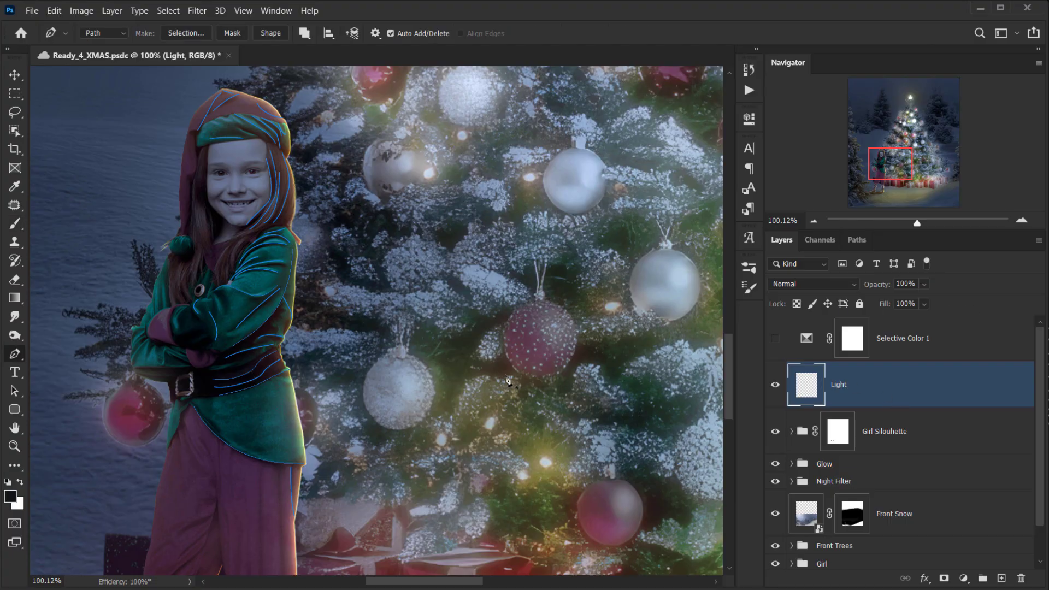
pyautogui.rightClick(330, 271)
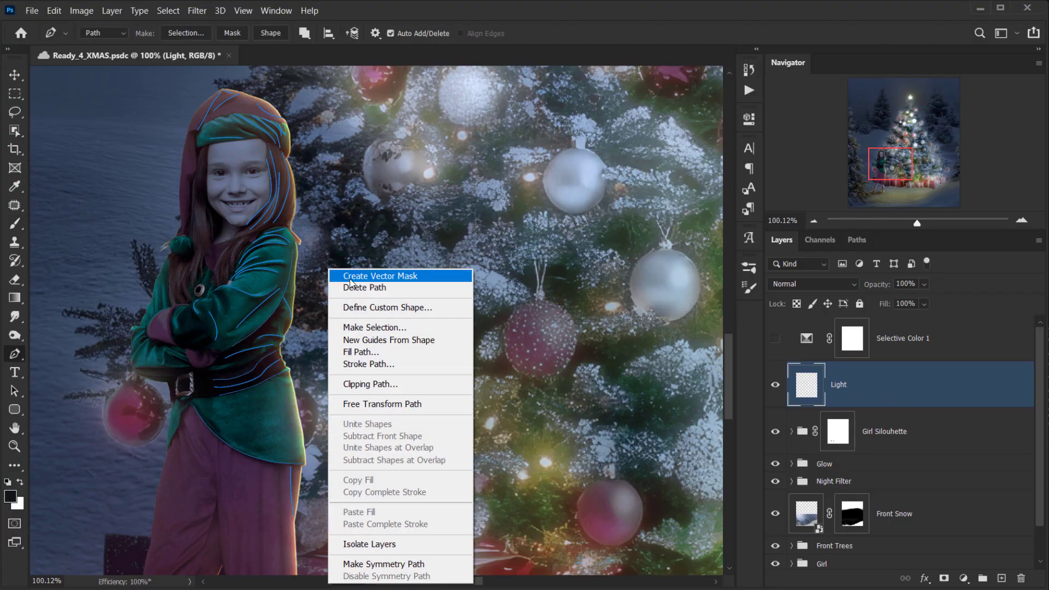
pyautogui.click(391, 364)
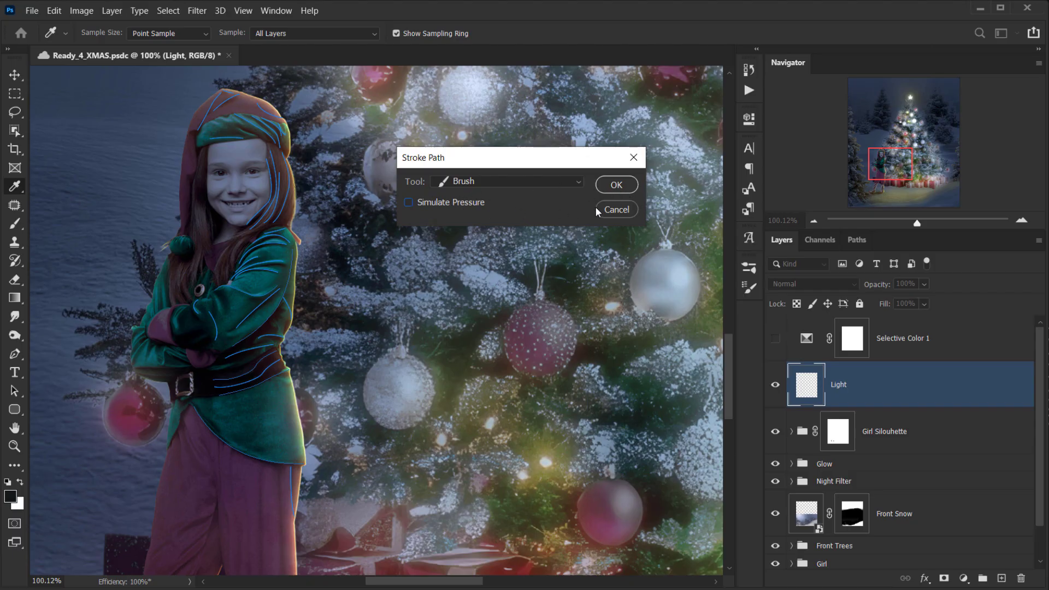
pyautogui.press('p')
pyautogui.click(616, 185)
pyautogui.scroll(4, 258, 372)
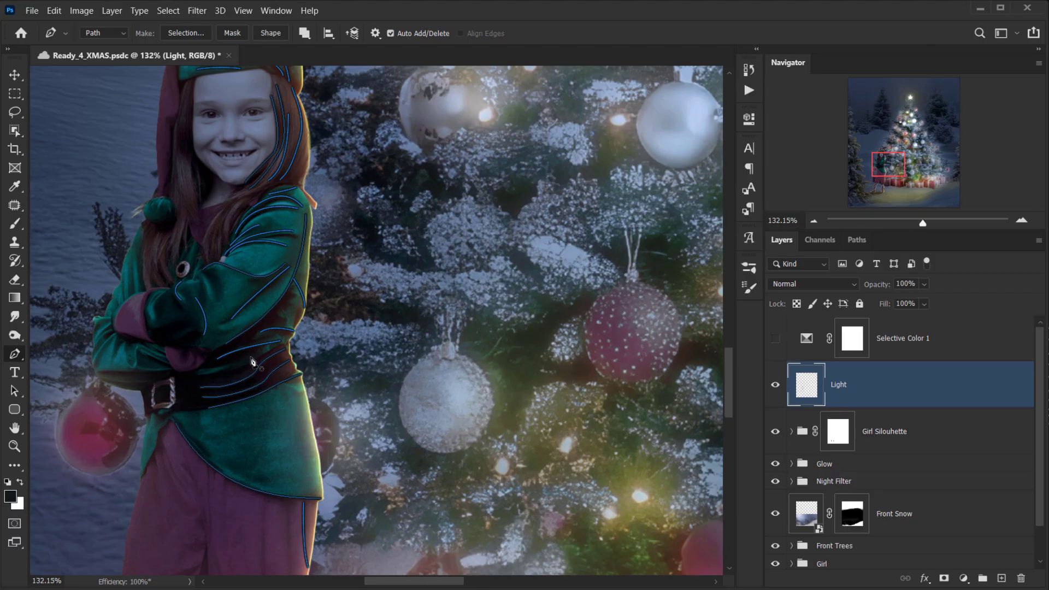
pyautogui.scroll(2, 258, 371)
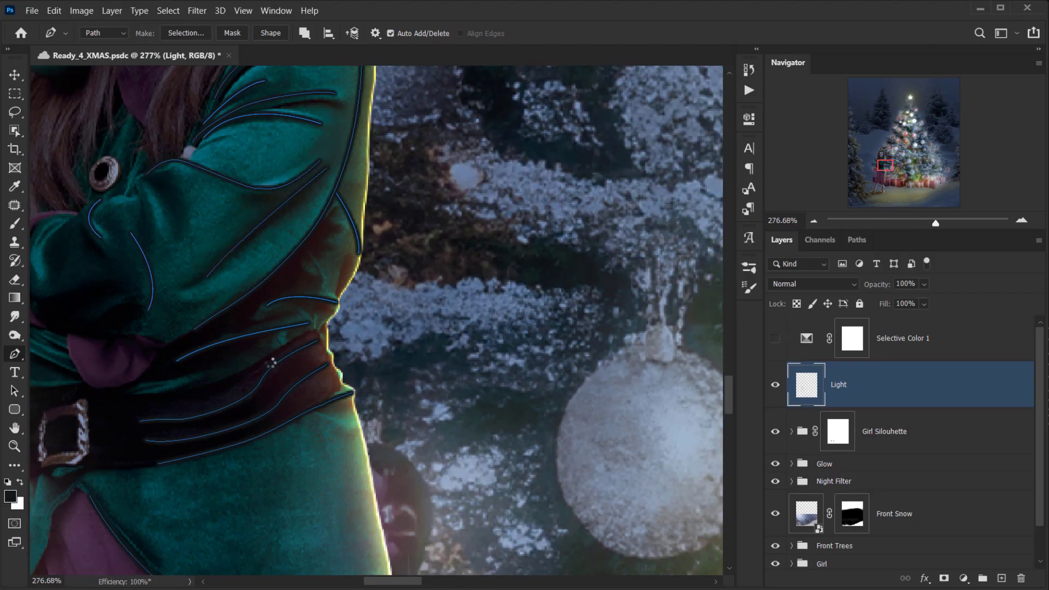
pyautogui.scroll(3, 691, 381)
pyautogui.press('Return')
pyautogui.scroll(4, 256, 416)
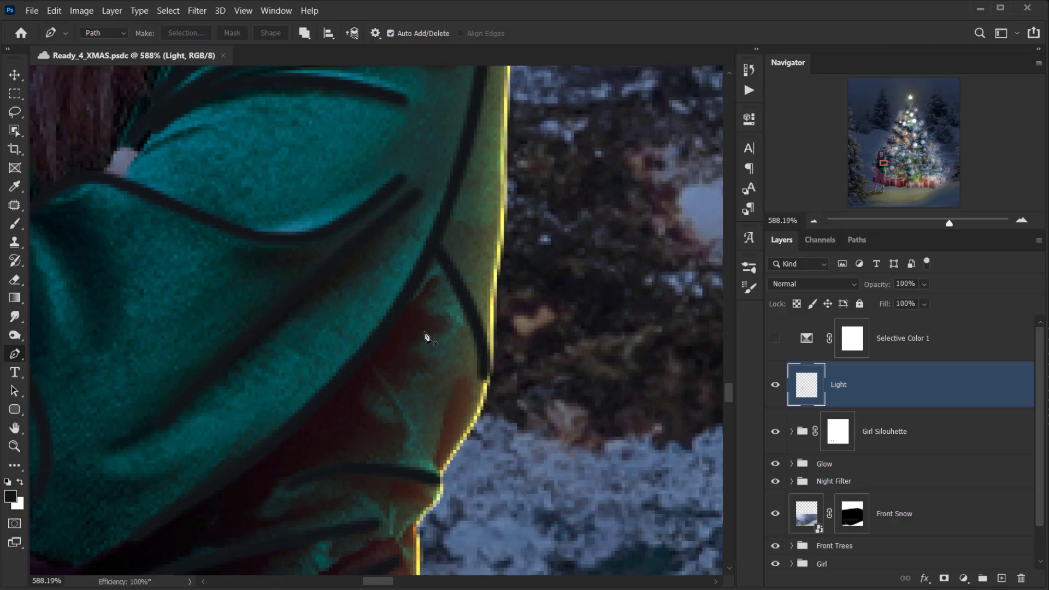
pyautogui.hotkey('ctrl', 'z')
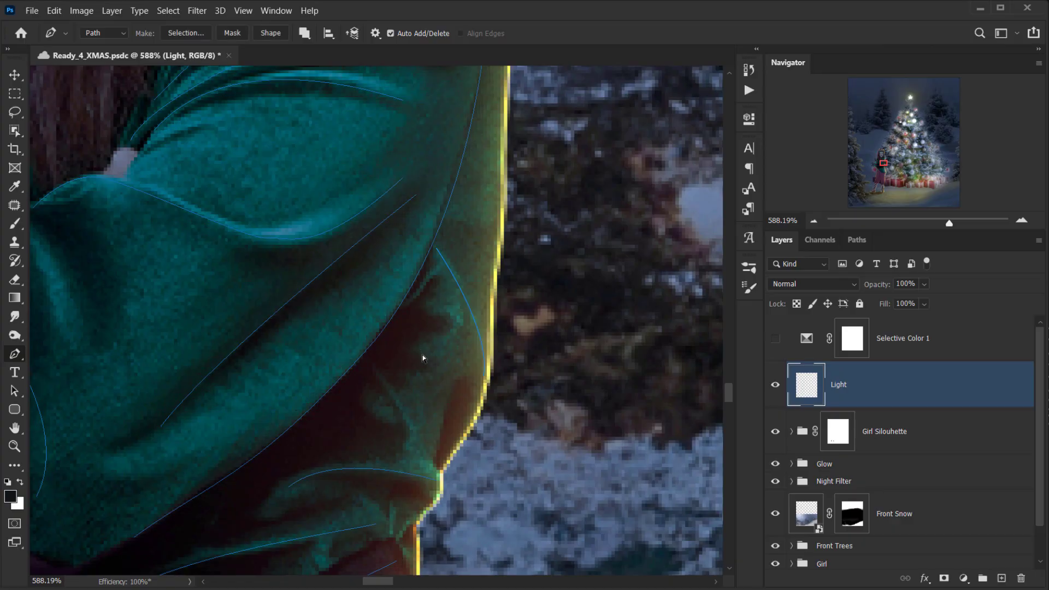
# Set the foreground colour to a bright warm golden yellow with a hue of 41°.
pyautogui.scroll(-2, 465, 332)
pyautogui.scroll(-5, 467, 336)
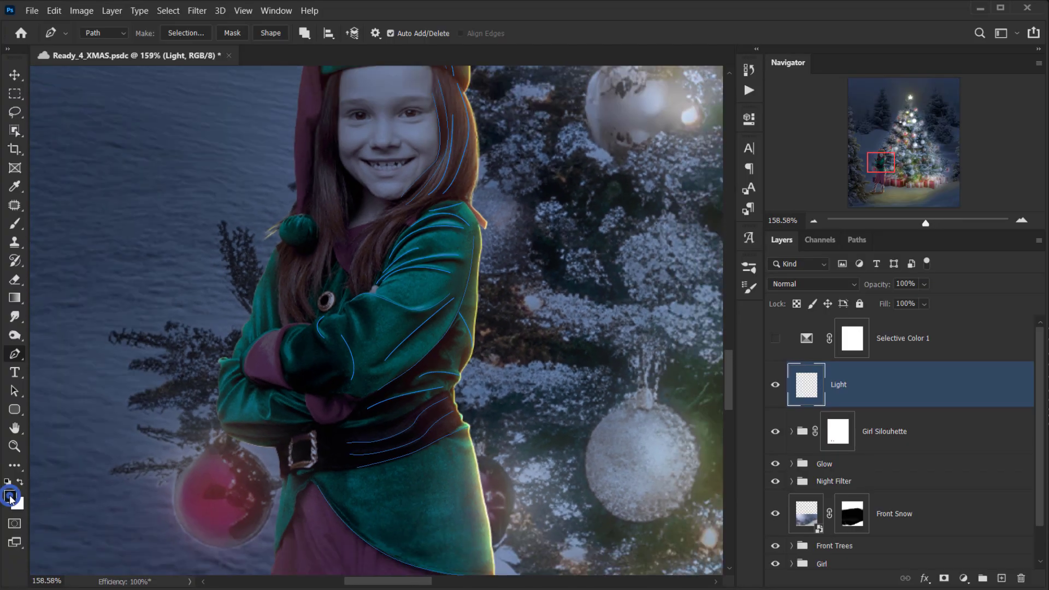
pyautogui.click(11, 495)
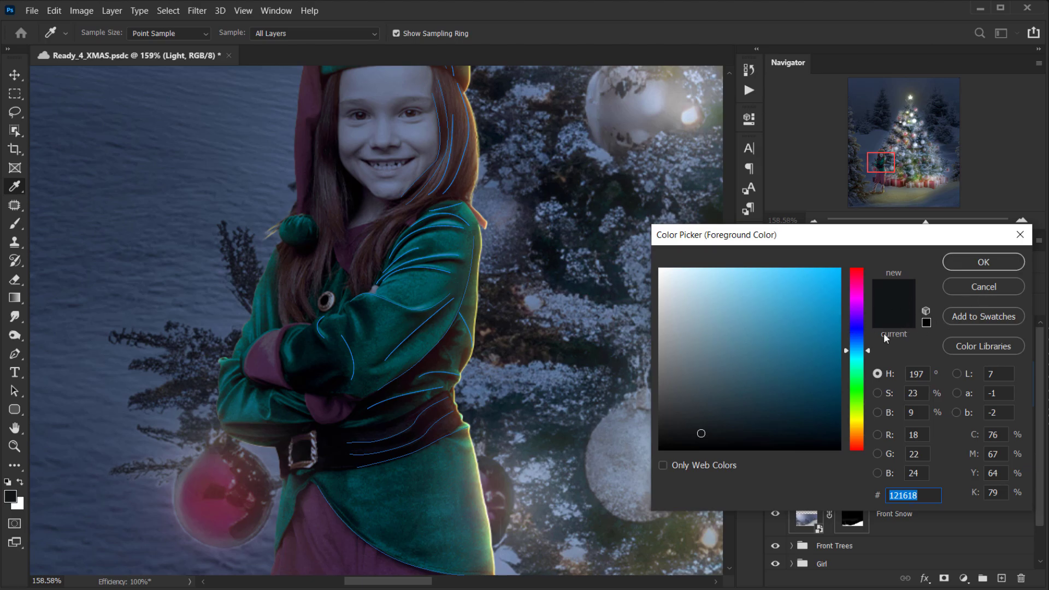
pyautogui.moveTo(856, 435); pyautogui.dragTo(856, 430)
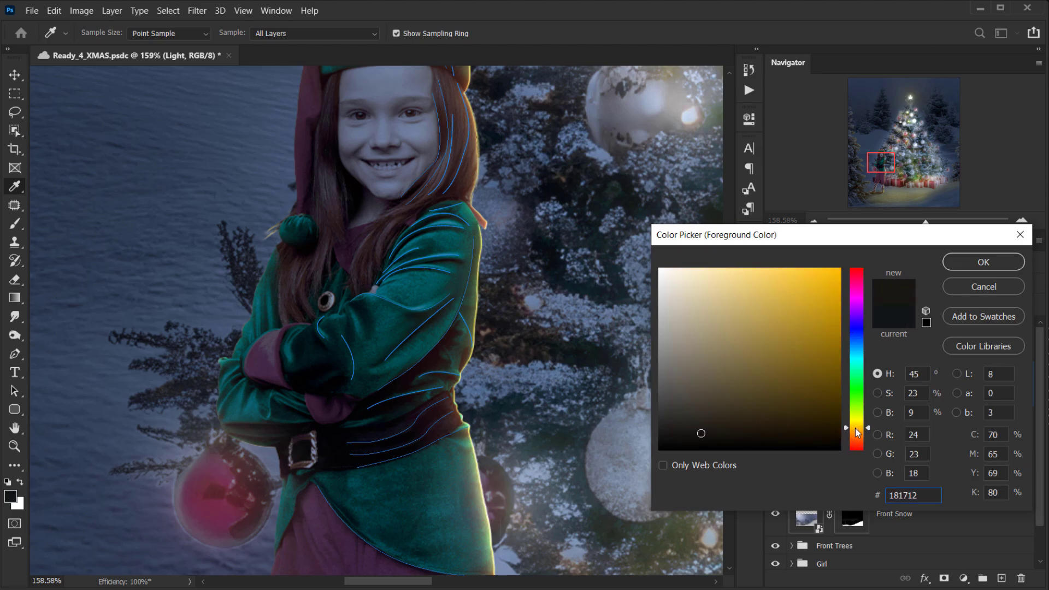
pyautogui.moveTo(824, 298)
pyautogui.mouseDown()
pyautogui.moveTo(817, 266)
pyautogui.moveTo(742, 269)
pyautogui.mouseUp()
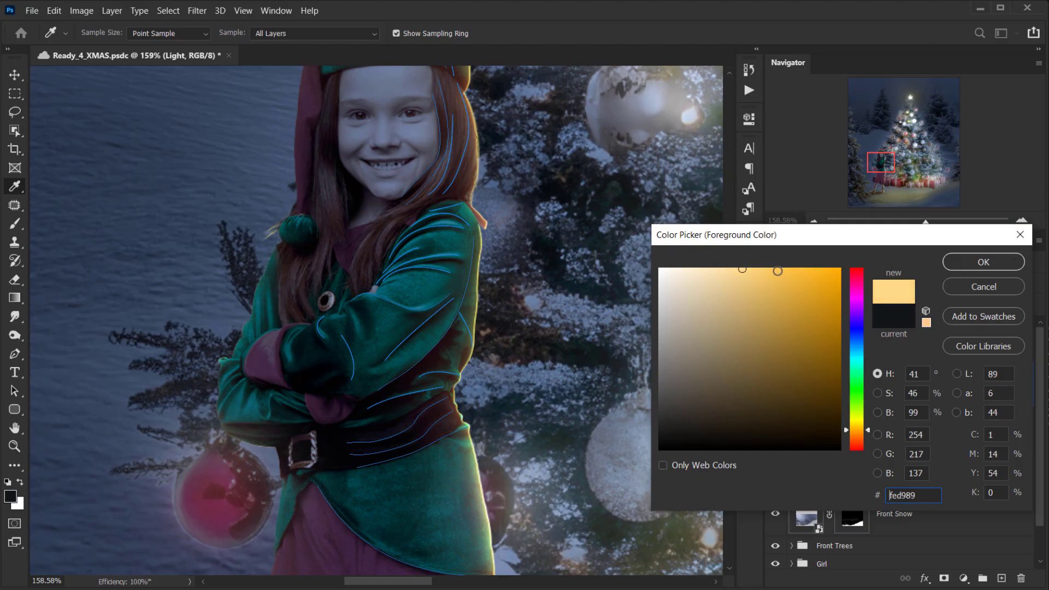
pyautogui.click(981, 262)
# Stroke all the traced fold and hair paths on the Light layer using the Brush with Simulate Pressure off.
pyautogui.press('p')
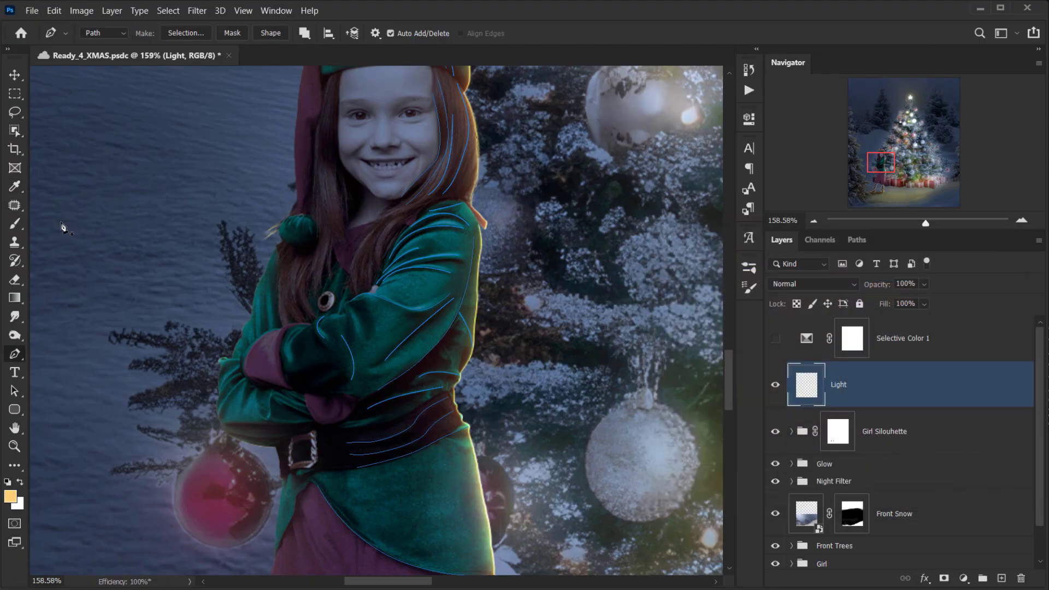
pyautogui.rightClick(452, 223)
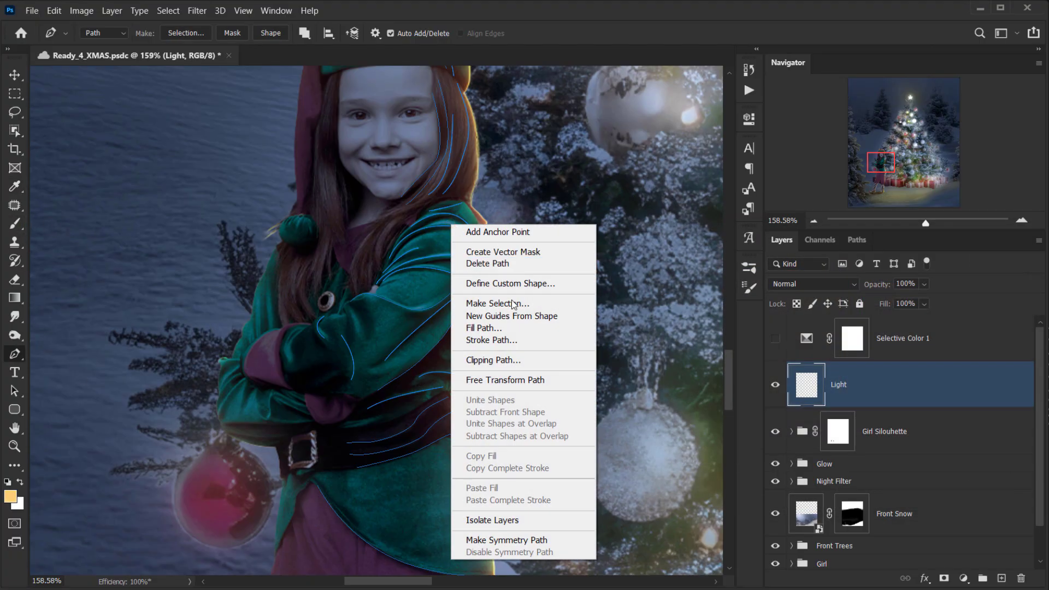
pyautogui.click(523, 339)
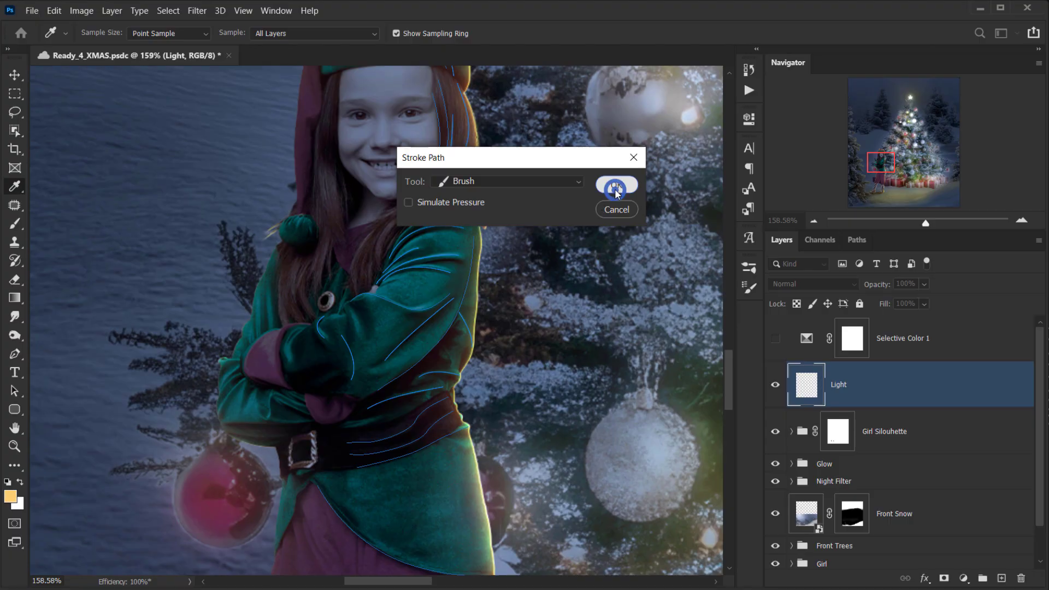
pyautogui.click(614, 188)
pyautogui.scroll(-5, 442, 489)
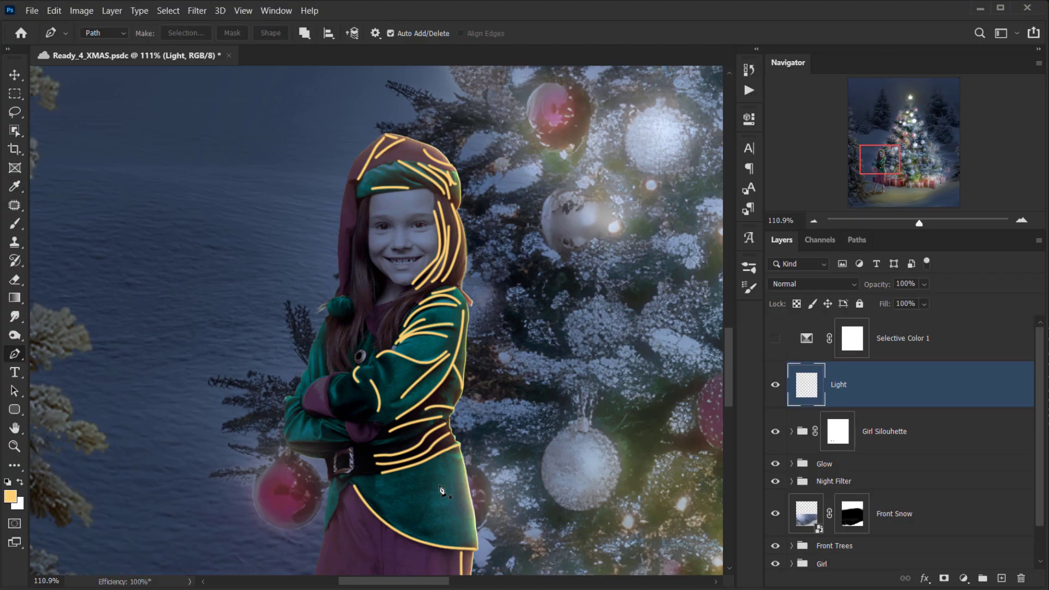
# Soften the golden lines on the Light layer with a Gaussian Blur of 4.0 pixels radius.
pyautogui.scroll(4, 326, 362)
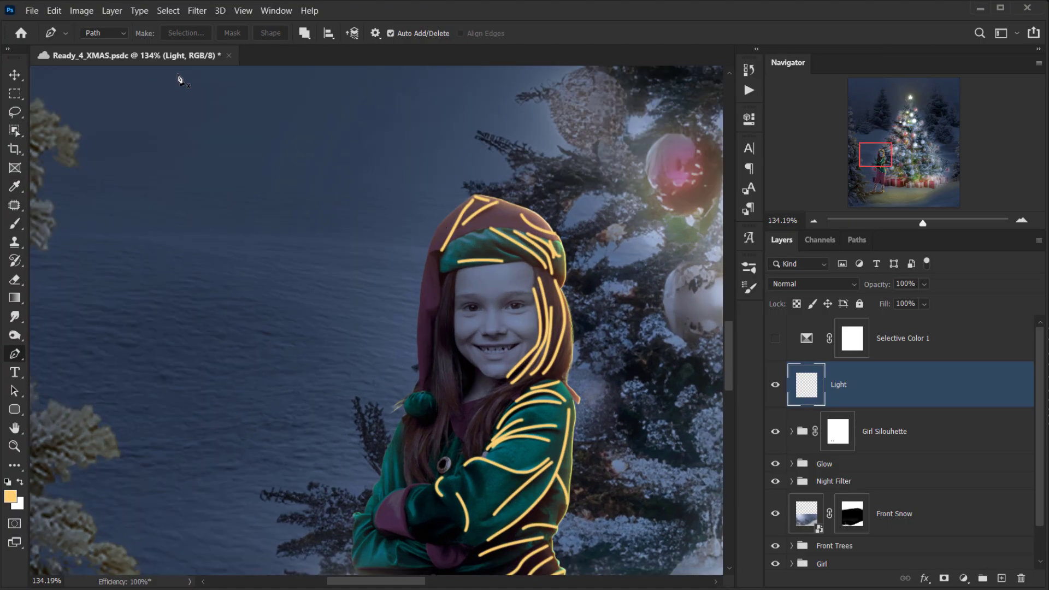
pyautogui.click(196, 11)
pyautogui.moveTo(250, 174)
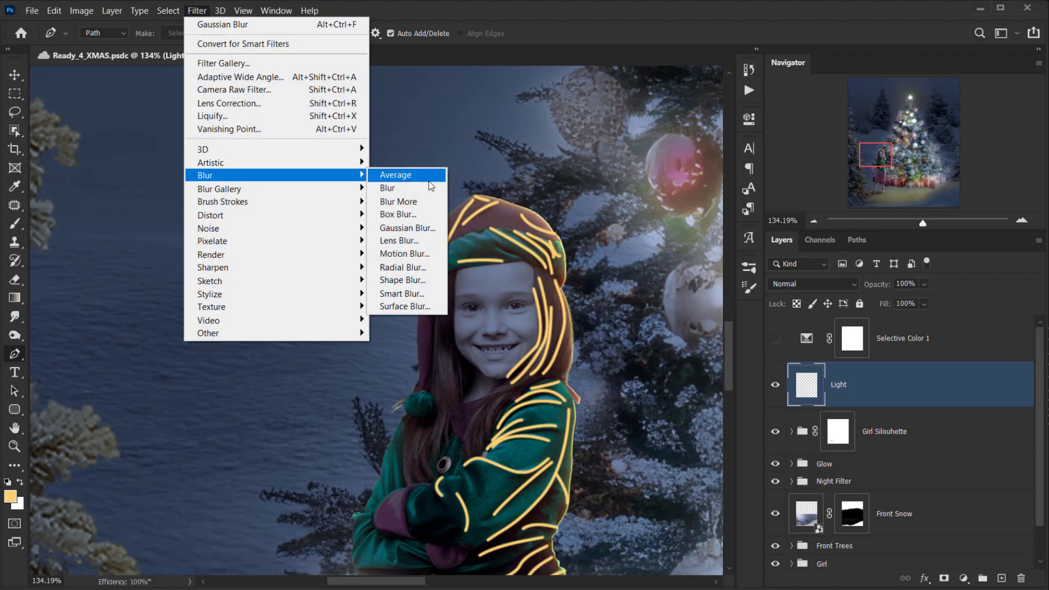
pyautogui.click(407, 228)
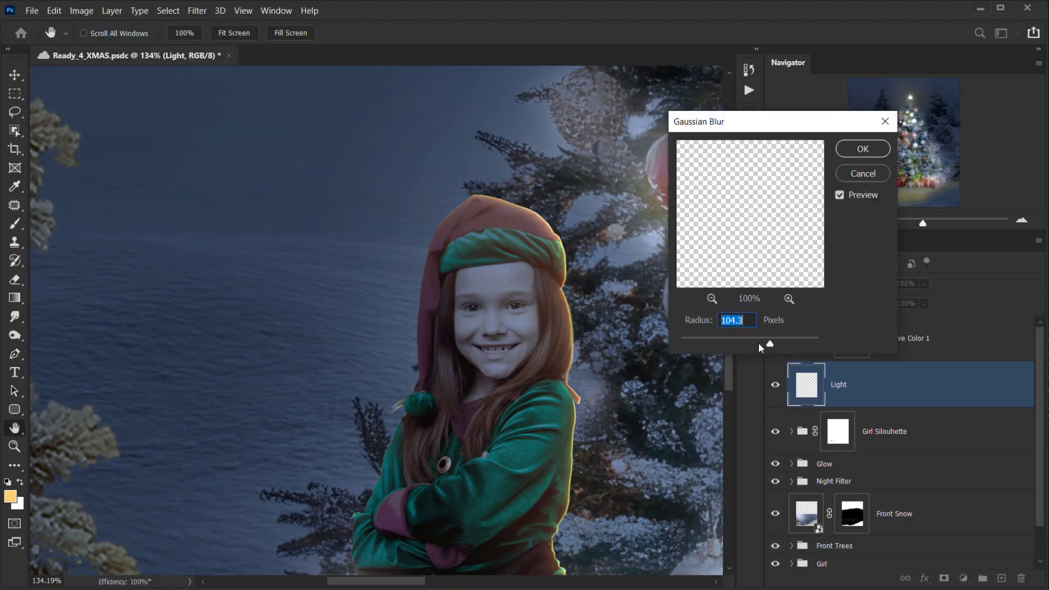
pyautogui.moveTo(733, 345)
pyautogui.mouseDown()
pyautogui.moveTo(691, 336)
pyautogui.moveTo(714, 344)
pyautogui.mouseUp()
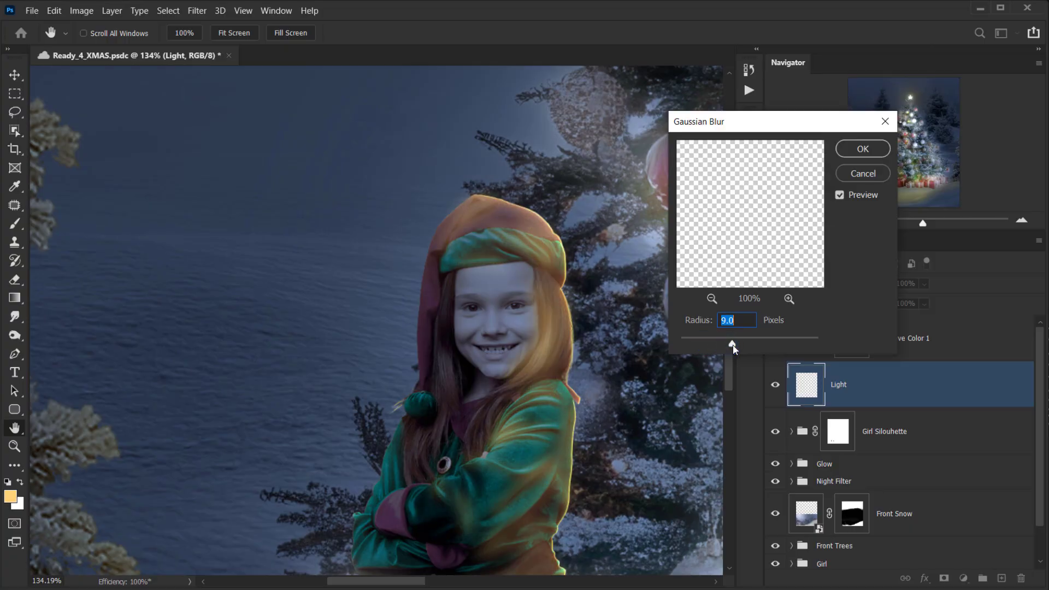
pyautogui.moveTo(733, 345); pyautogui.dragTo(720, 344)
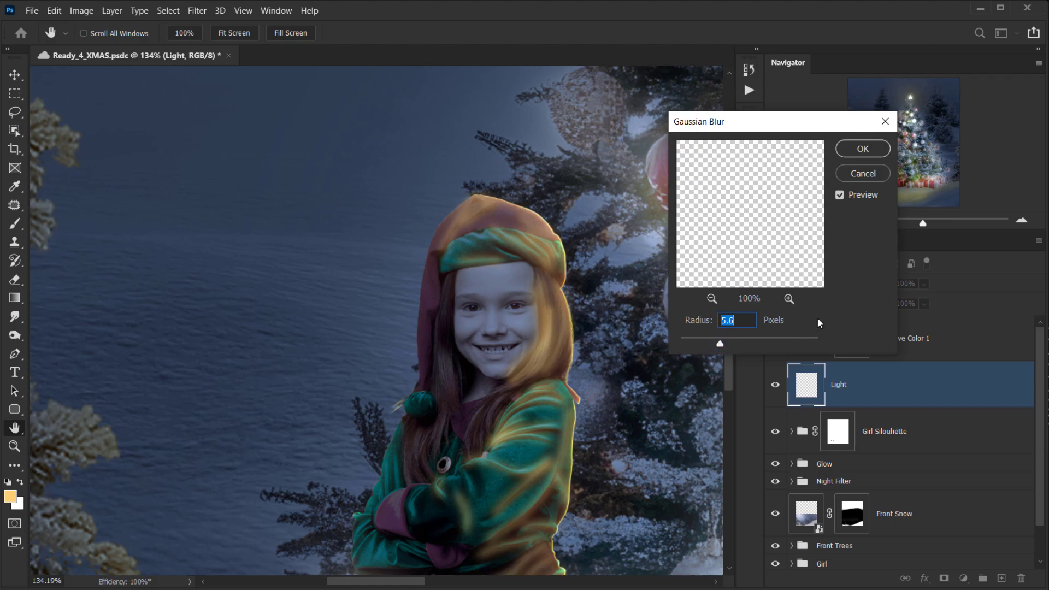
pyautogui.write('6')
pyautogui.press('Down')
pyautogui.press('Down')
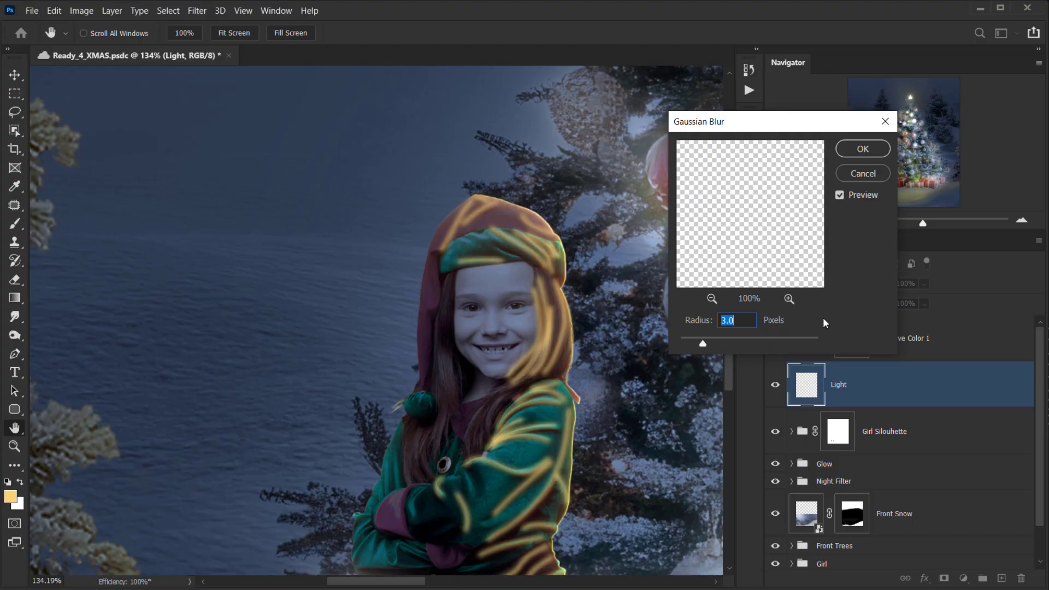
pyautogui.click(860, 148)
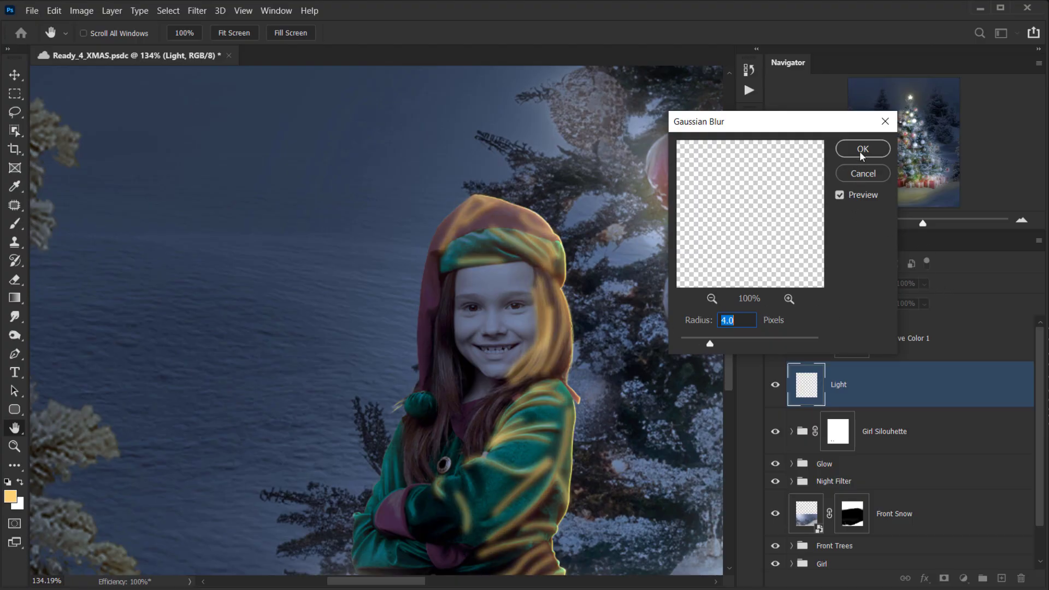
# Blend the Light layer as Linear Dodge (Add) and split the underlying layer's dark Blend If slider to 0 / 120.
pyautogui.click(848, 285)
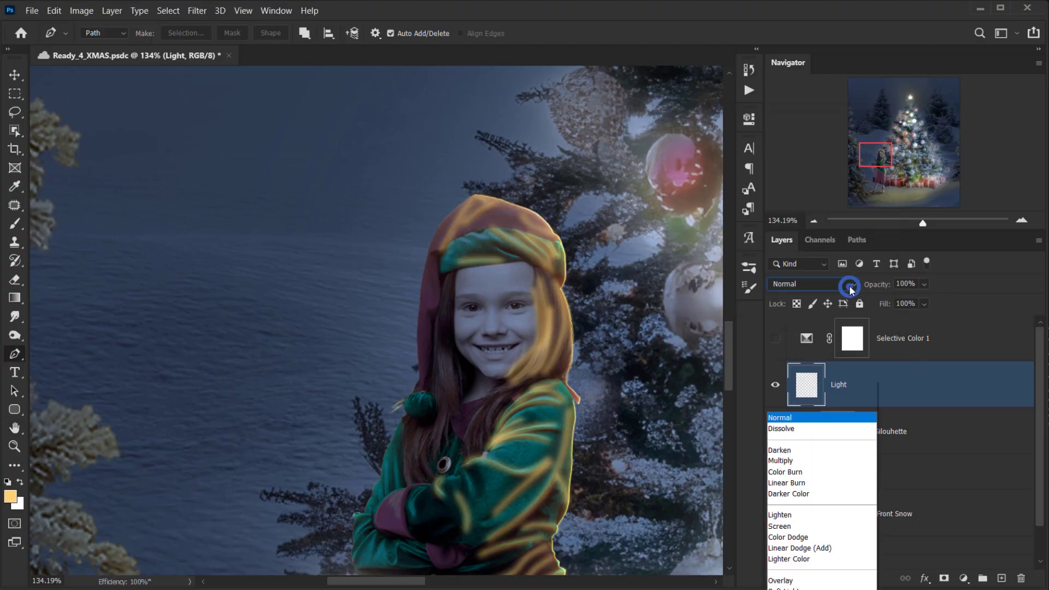
pyautogui.click(803, 398)
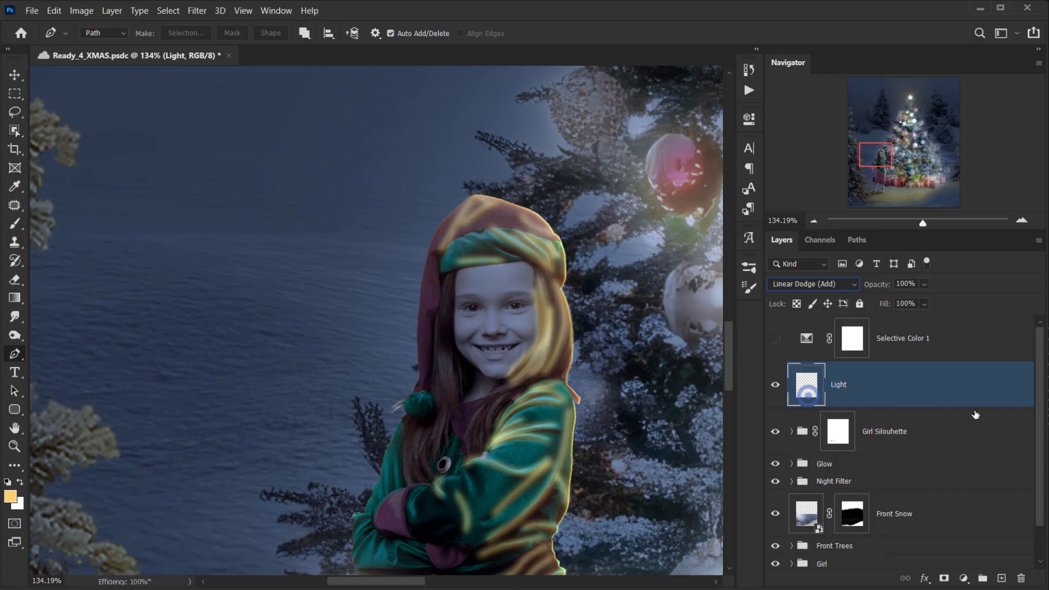
pyautogui.click(923, 579)
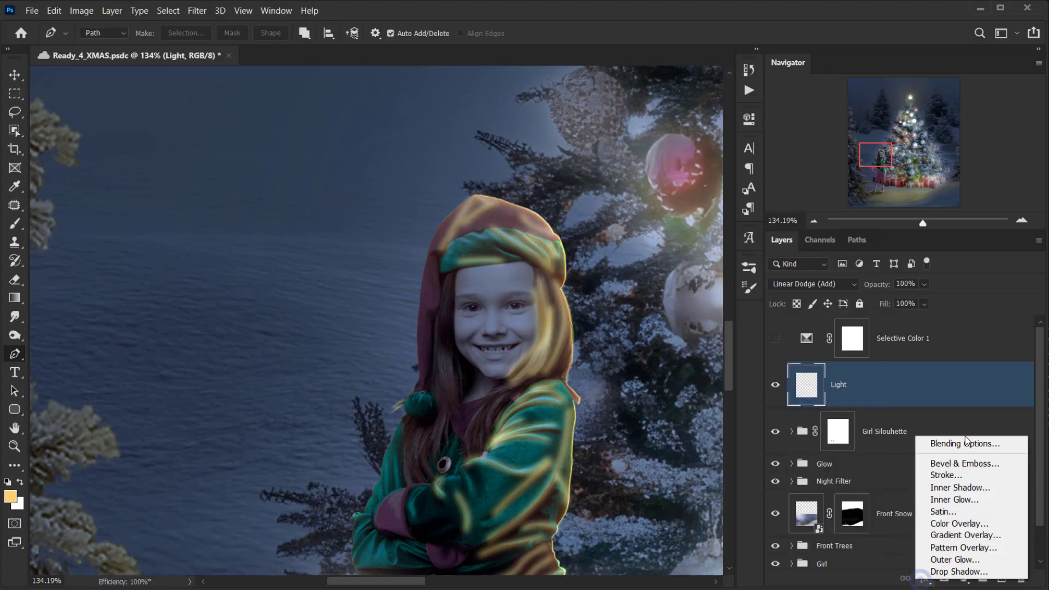
pyautogui.click(964, 444)
pyautogui.moveTo(856, 102); pyautogui.dragTo(839, 101)
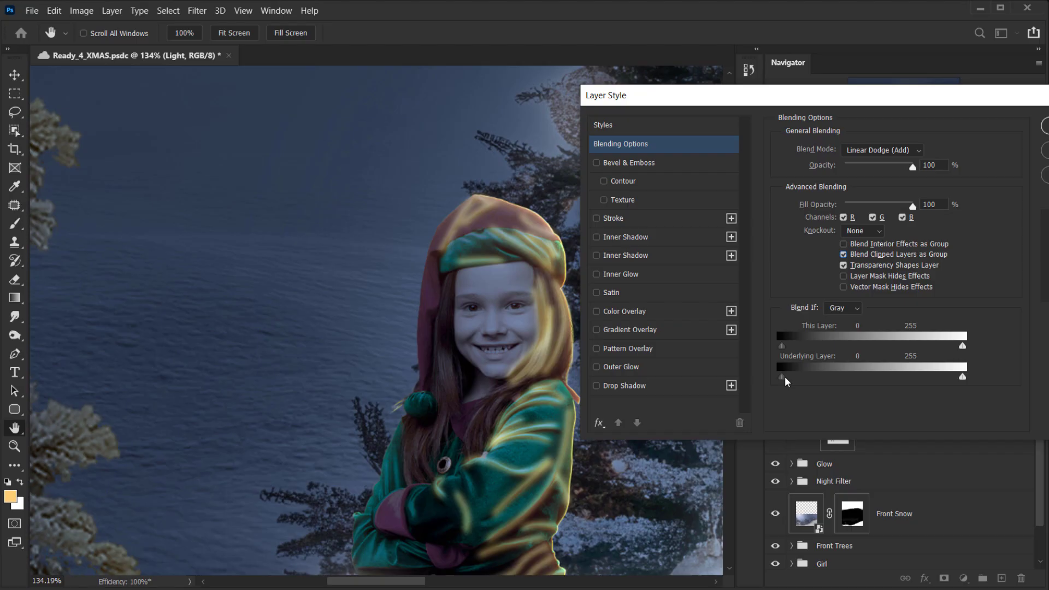
pyautogui.moveTo(784, 381); pyautogui.dragTo(870, 362)
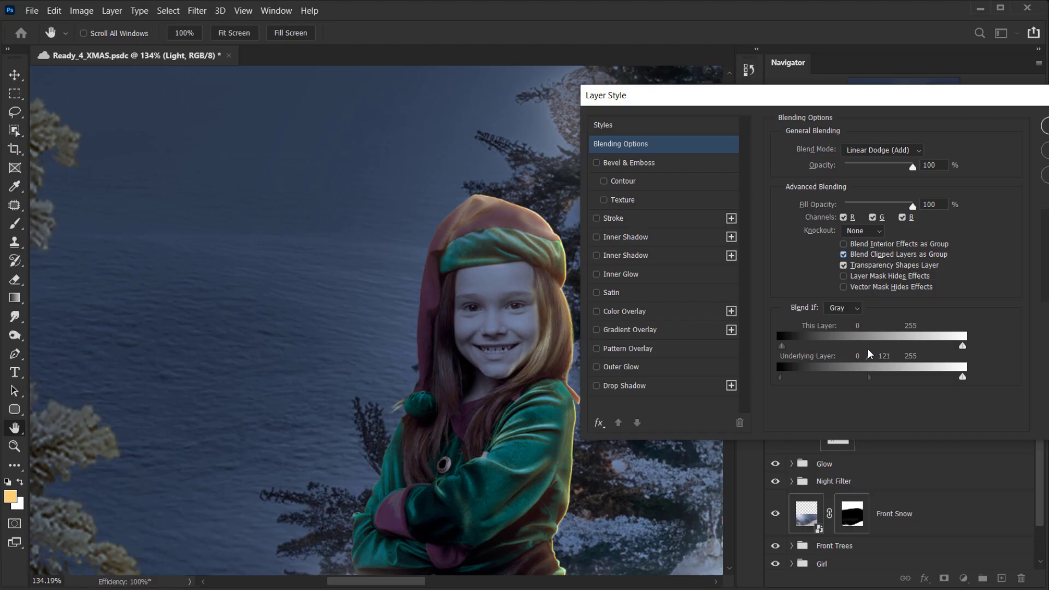
# Turn off Transparency Shapes Layer in the Light layer's blending options and apply the settings.
pyautogui.click(843, 267)
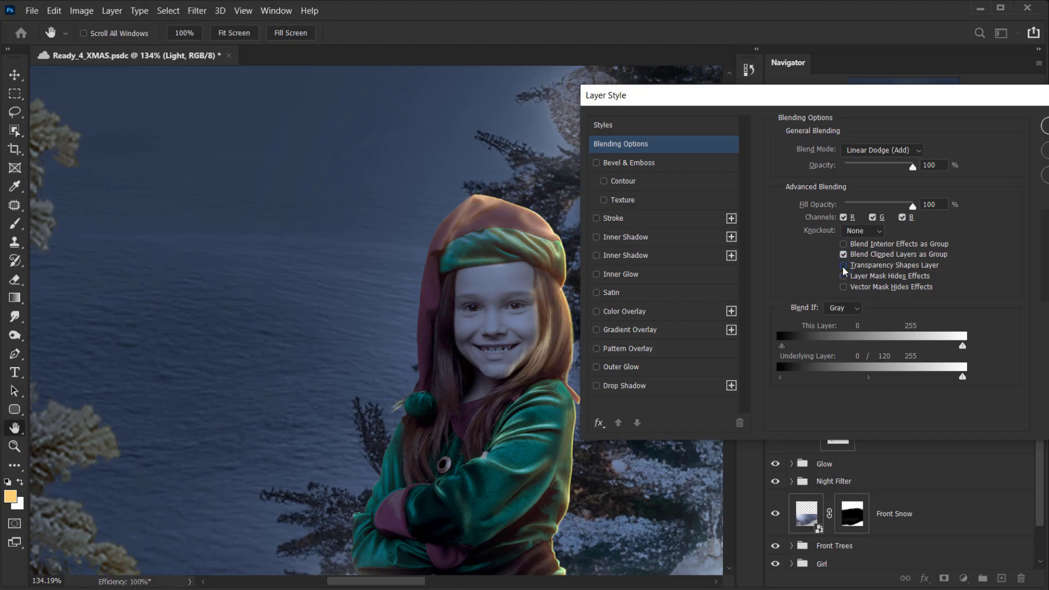
pyautogui.click(843, 267)
pyautogui.click(843, 266)
pyautogui.click(1043, 125)
# Check the lighting on the girl and reduce the Light layer's opacity to 70%.
pyautogui.scroll(-6, 494, 453)
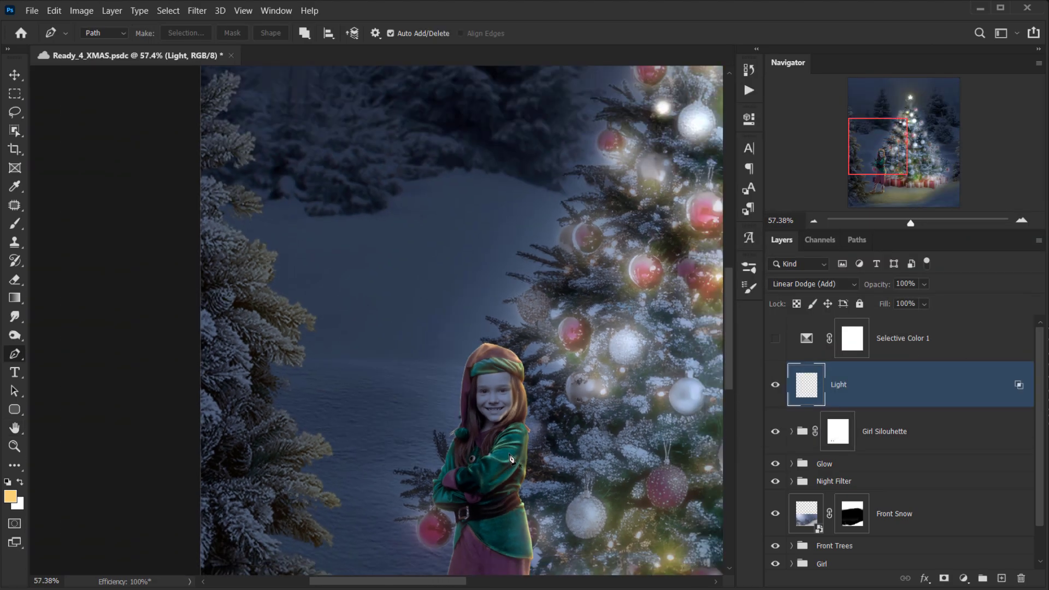
pyautogui.moveTo(502, 453); pyautogui.dragTo(454, 398)
pyautogui.scroll(5, 457, 509)
pyautogui.moveTo(582, 330); pyautogui.dragTo(524, 412)
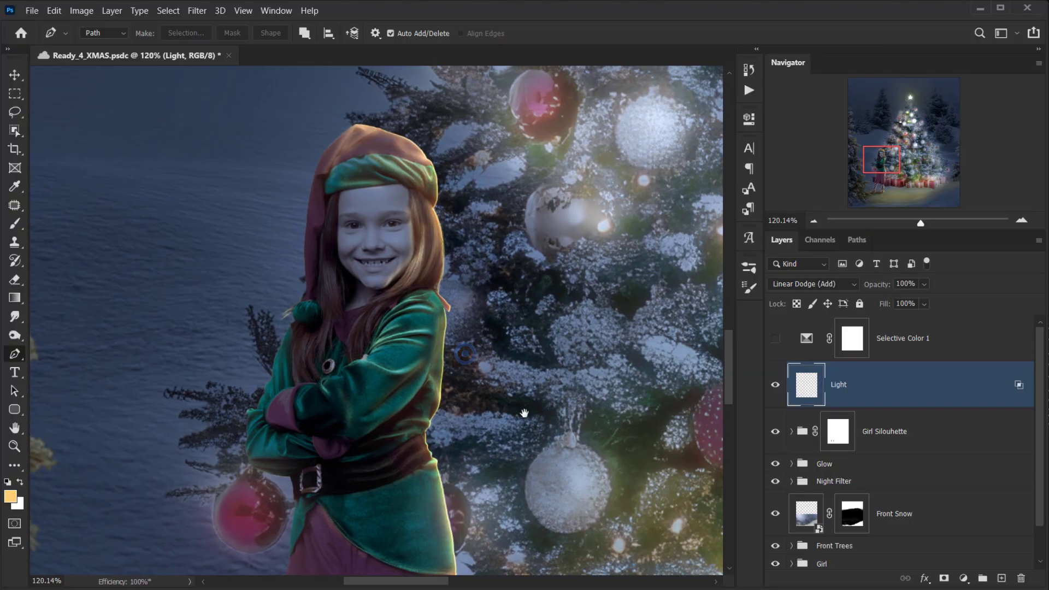
pyautogui.moveTo(885, 288); pyautogui.dragTo(863, 285)
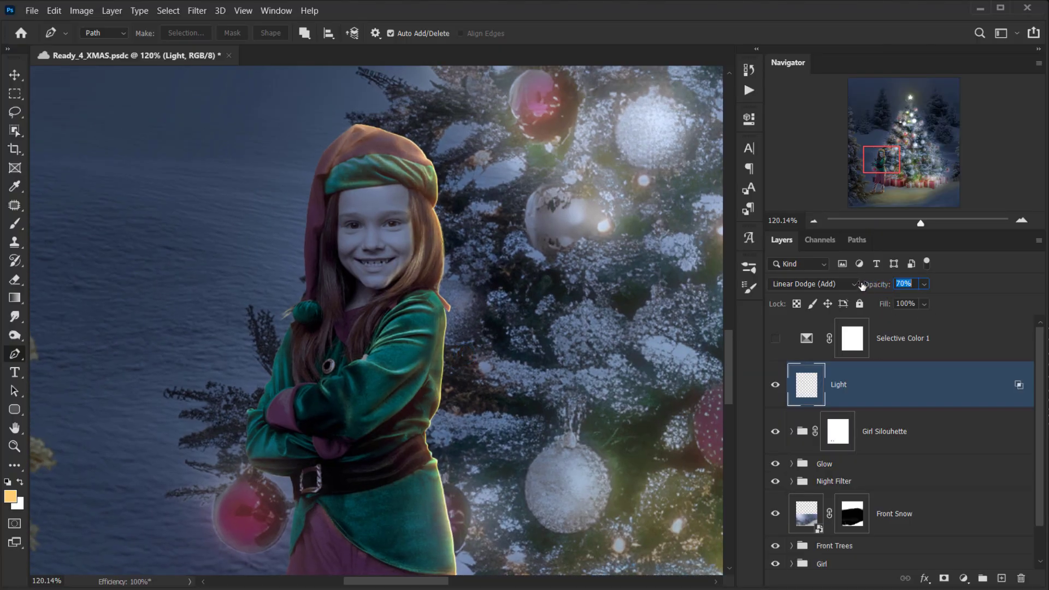
# Add a new empty layer above the Light layer and name it Light as well.
pyautogui.click(1001, 577)
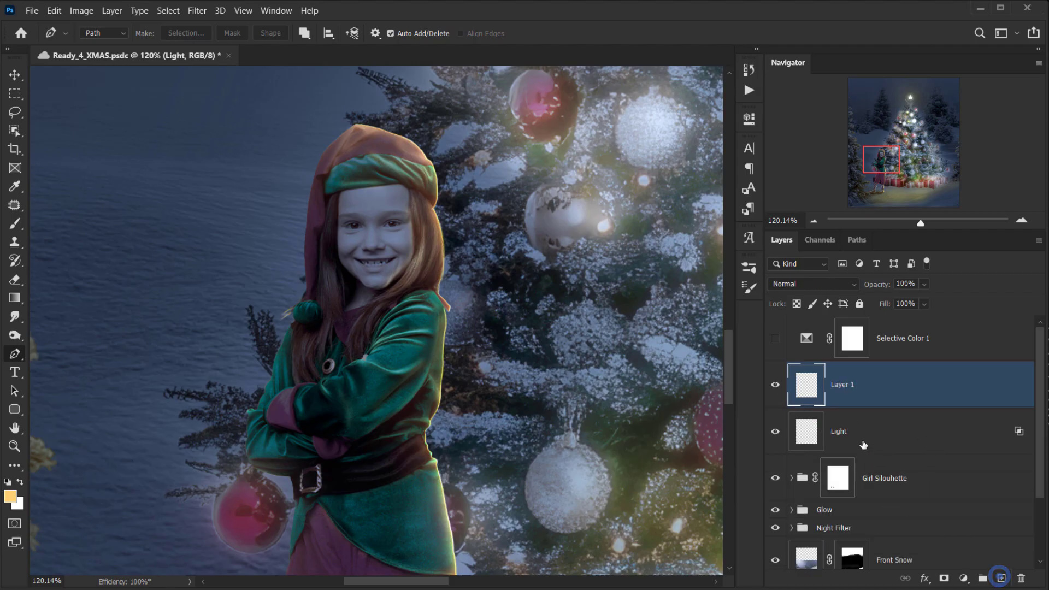
pyautogui.doubleClick(841, 382)
pyautogui.write('Light')
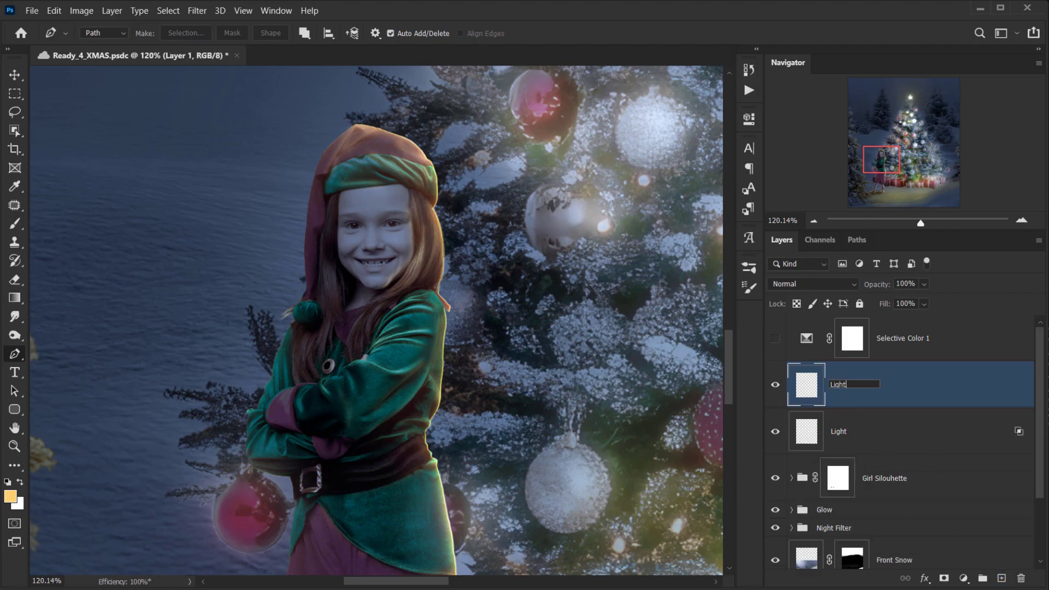
pyautogui.press('Return')
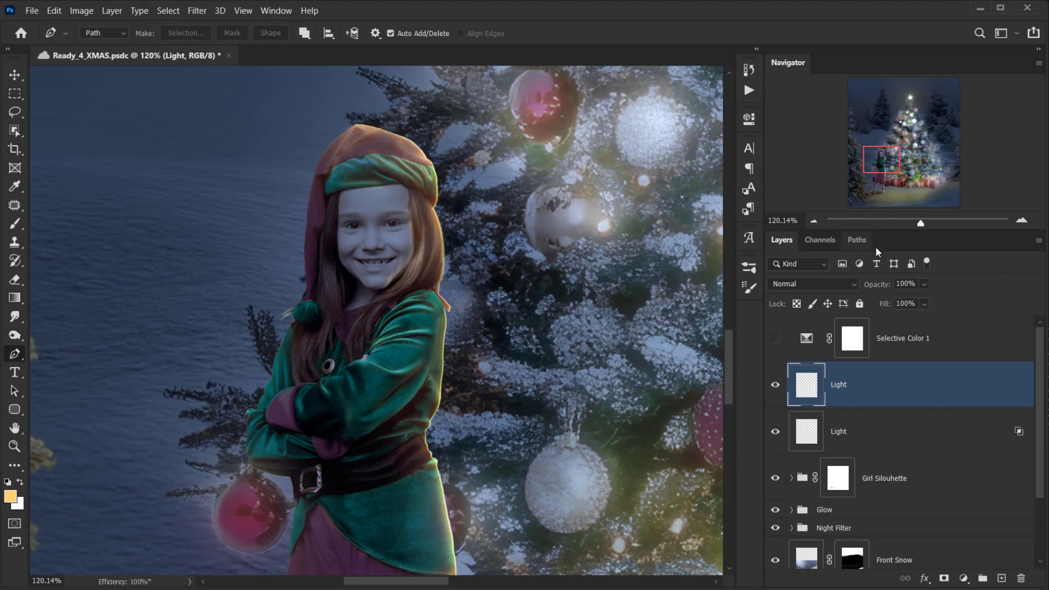
# Activate the saved Lines path, return to the new Light layer and set the Hard Round brush size to 2 px.
pyautogui.click(856, 240)
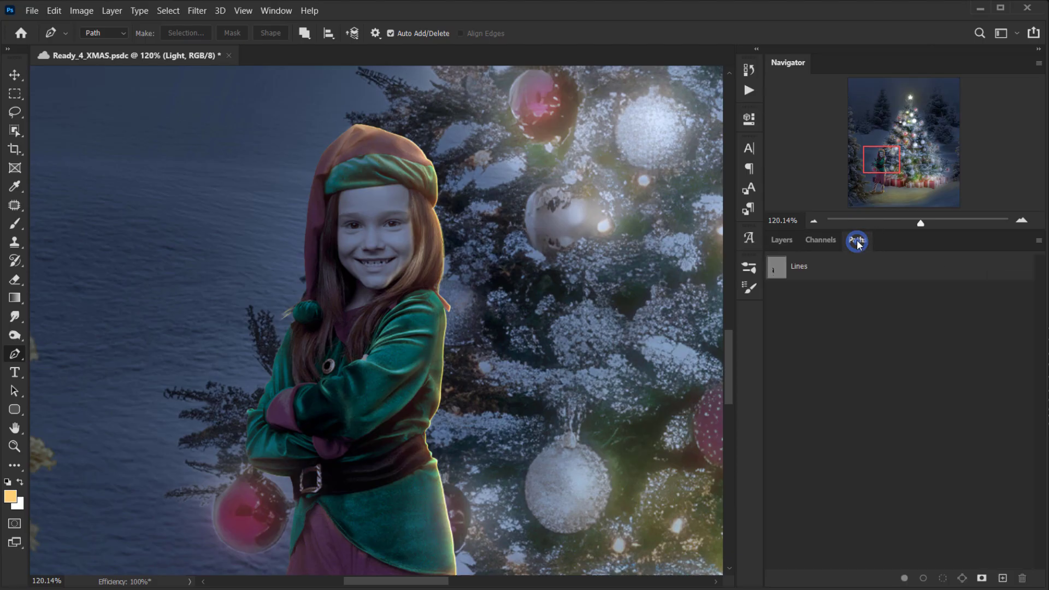
pyautogui.click(829, 269)
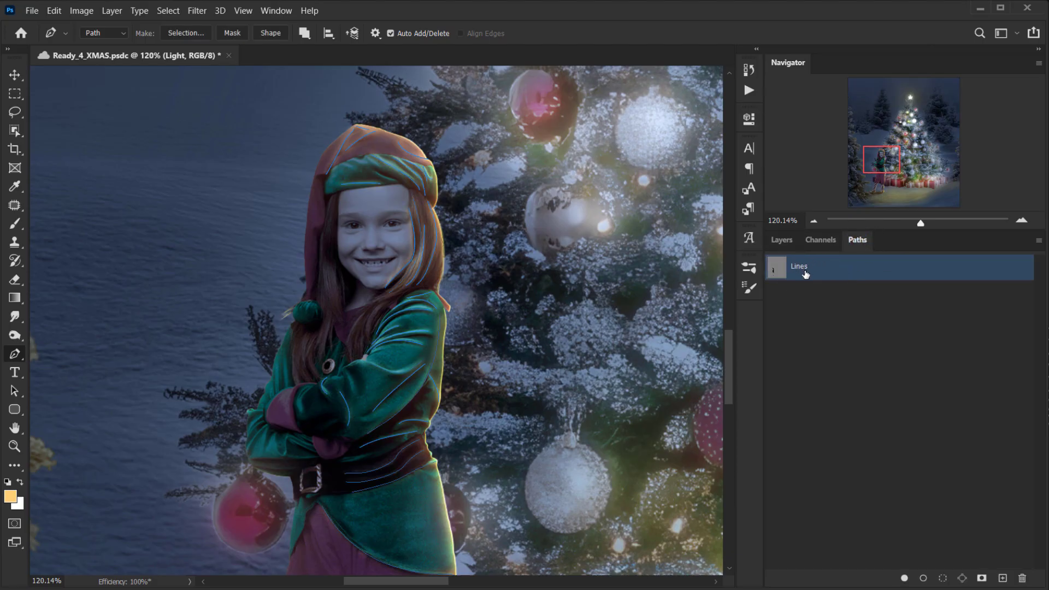
pyautogui.click(782, 241)
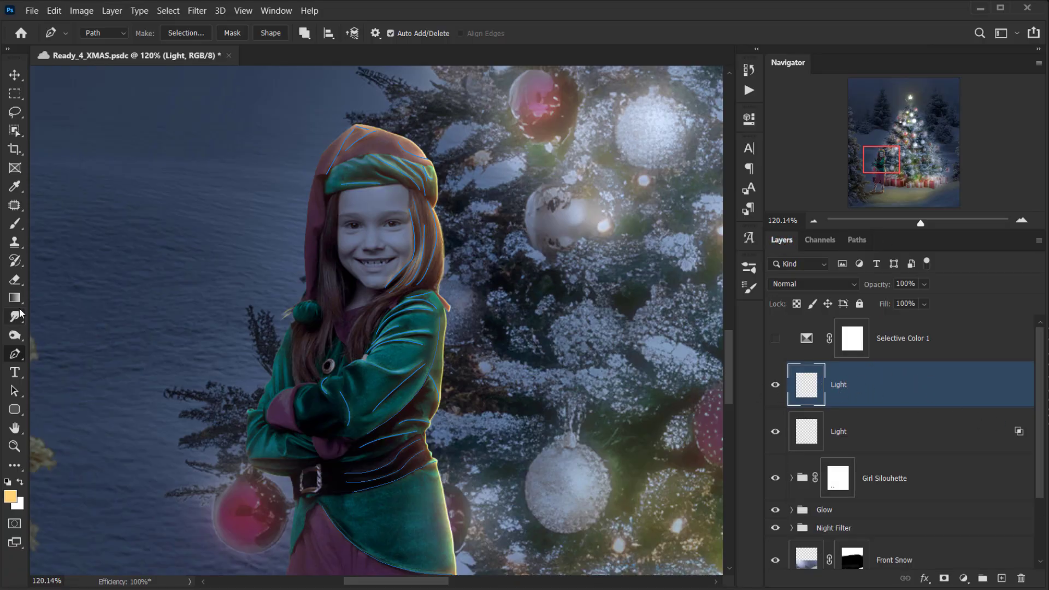
pyautogui.click(14, 224)
pyautogui.rightClick(227, 174)
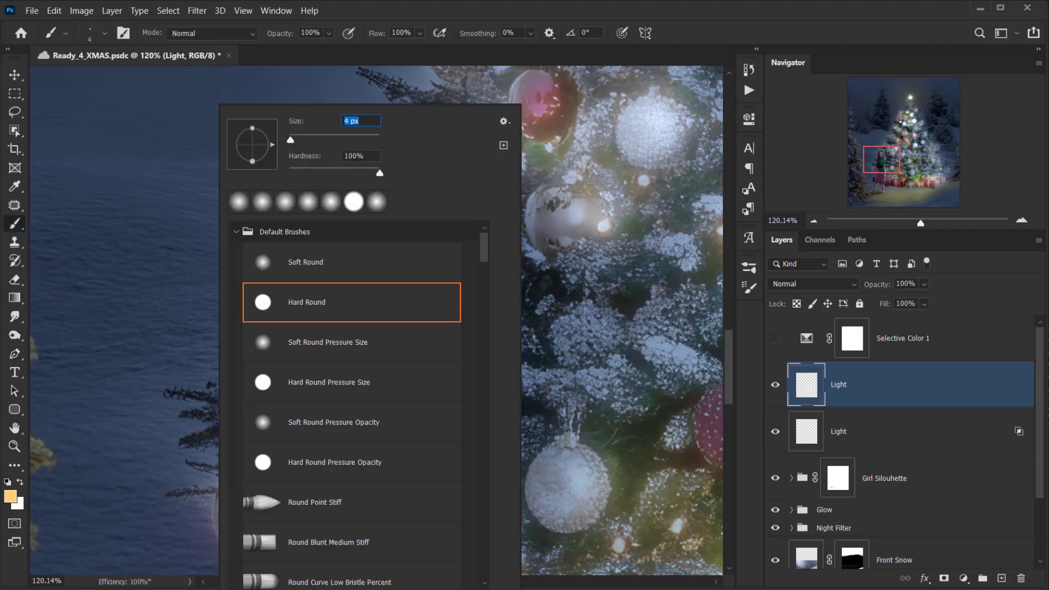
pyautogui.write('2')
pyautogui.press('Return')
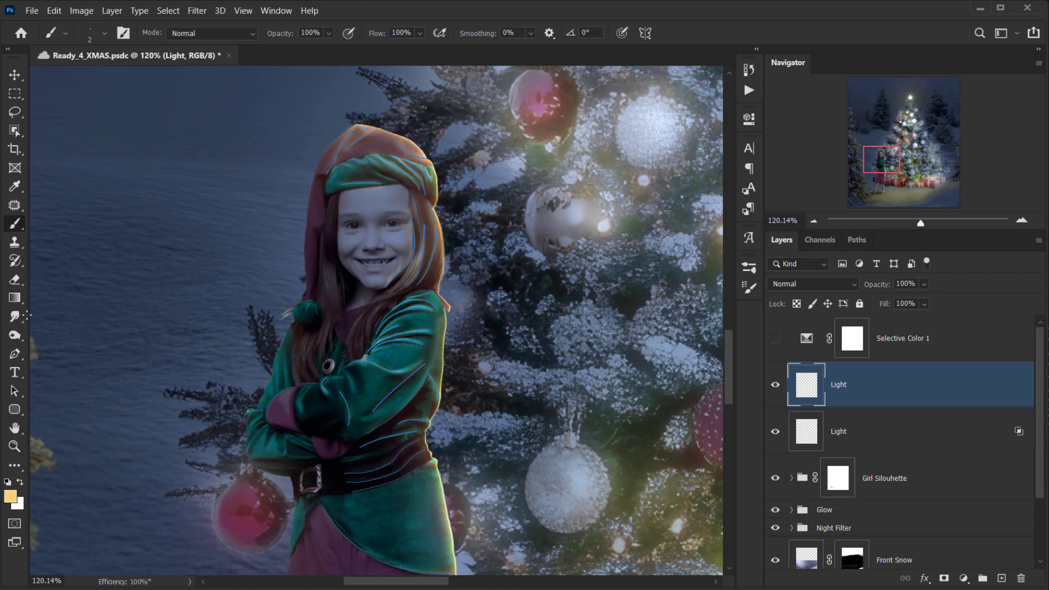
# Enable Shape Dynamics for the brush with its size controlled by Pen Pressure.
pyautogui.click(756, 290)
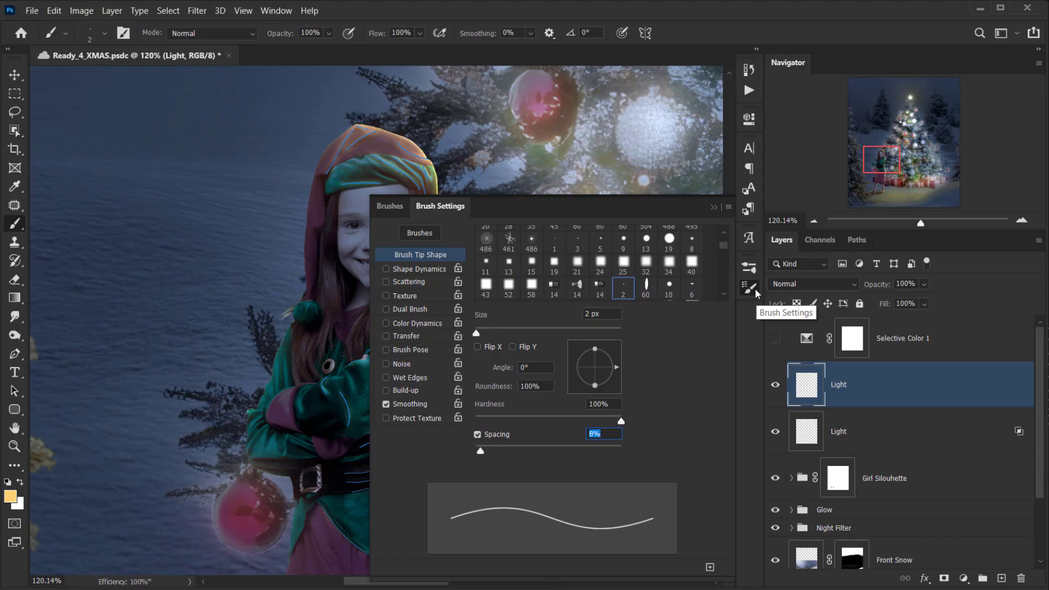
pyautogui.click(419, 269)
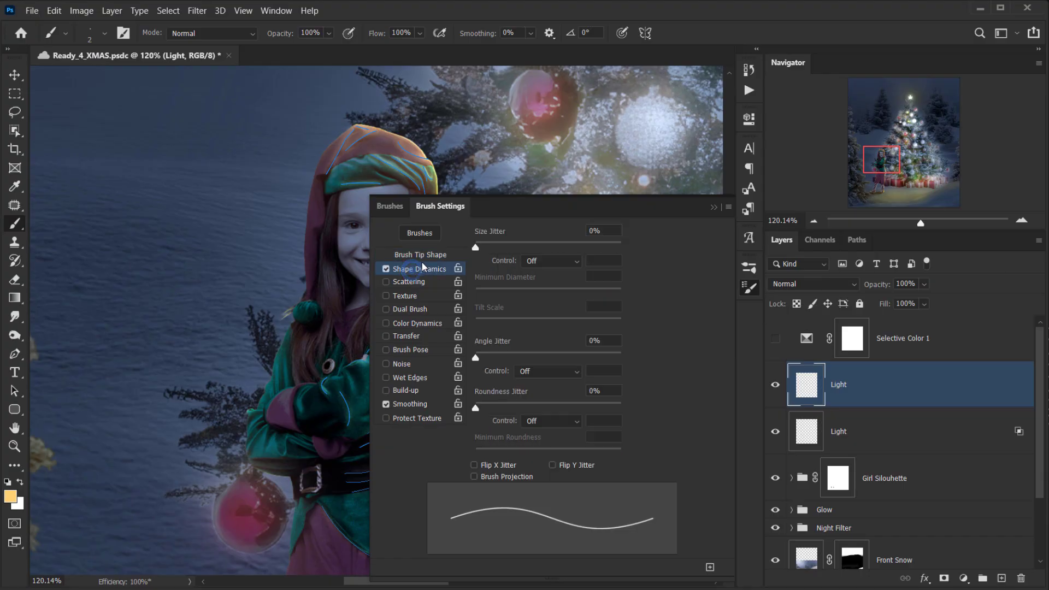
pyautogui.click(555, 260)
pyautogui.click(562, 286)
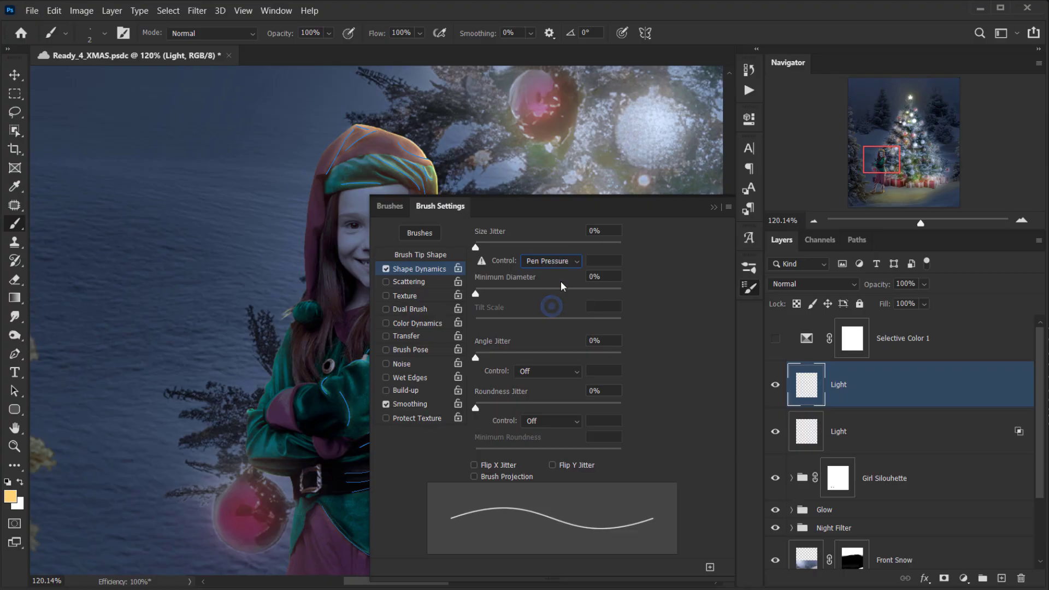
pyautogui.click(713, 206)
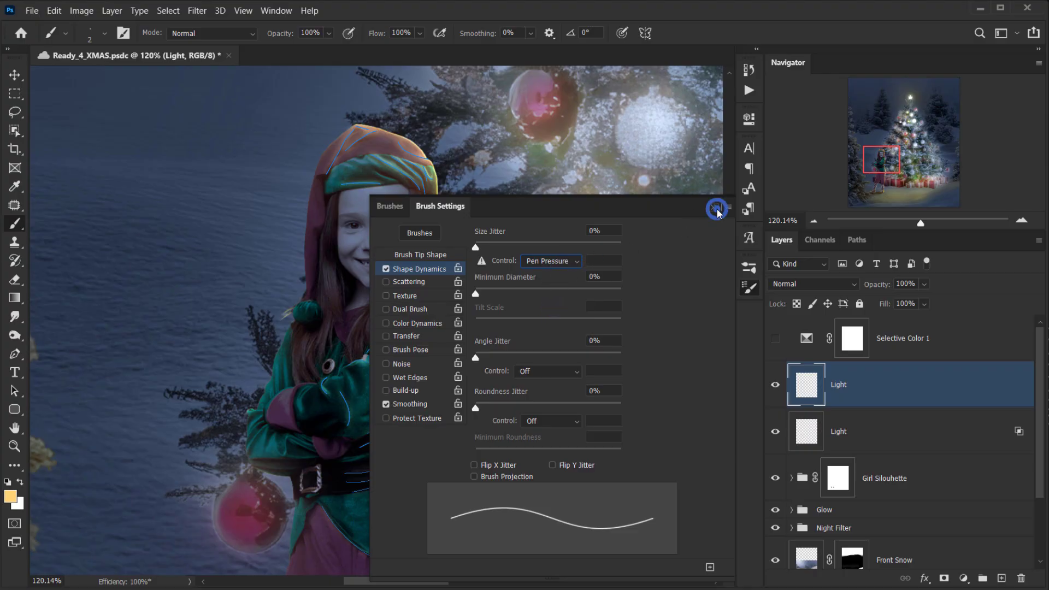
# Stroke the Lines path with the Brush and Simulate Pressure on the new Light layer, and dismiss the path.
pyautogui.click(14, 353)
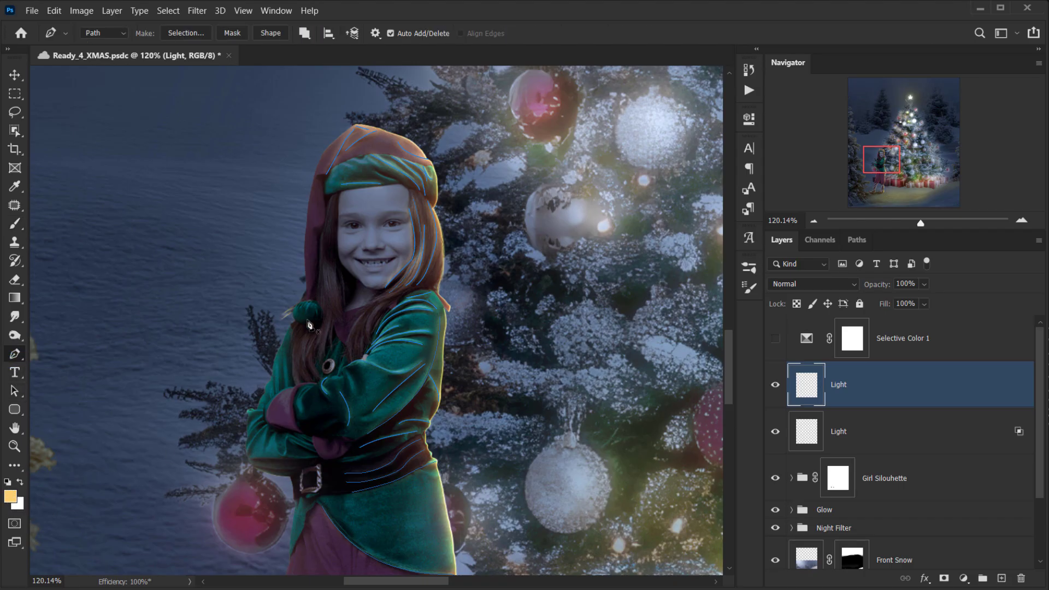
pyautogui.rightClick(310, 304)
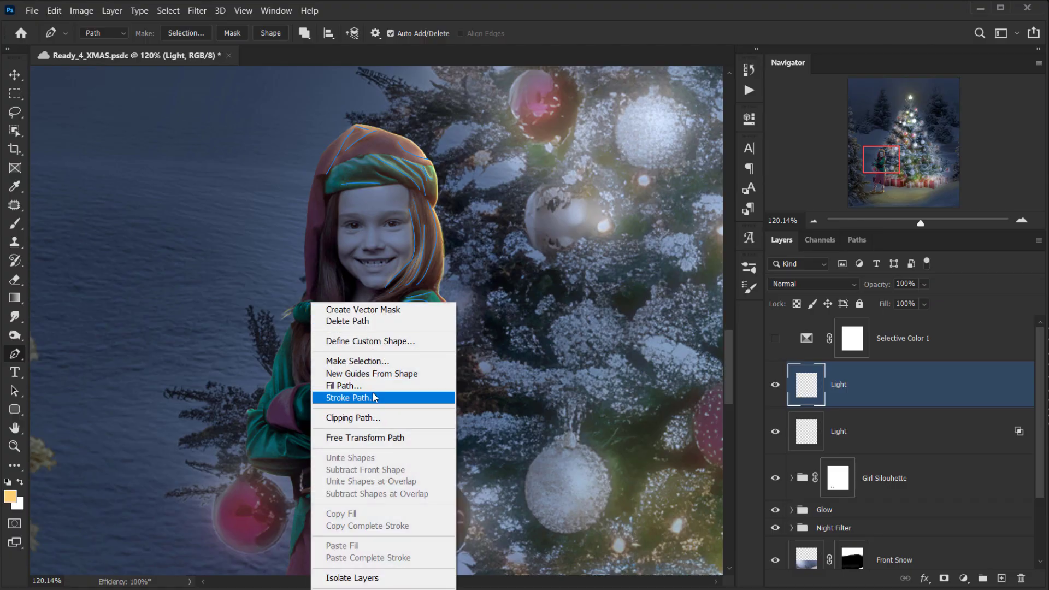
pyautogui.click(374, 397)
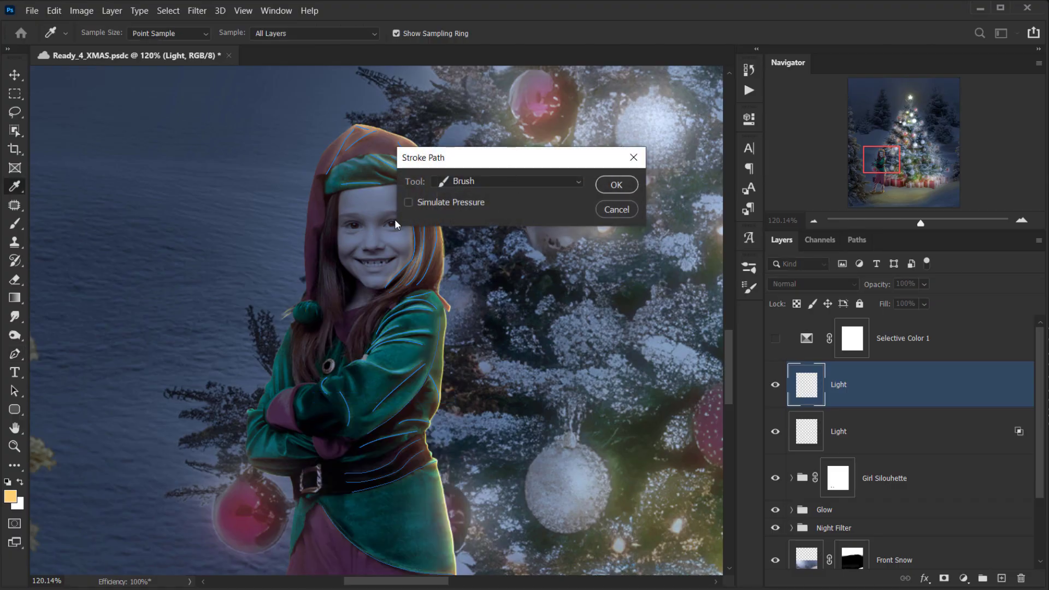
pyautogui.click(437, 203)
pyautogui.click(615, 184)
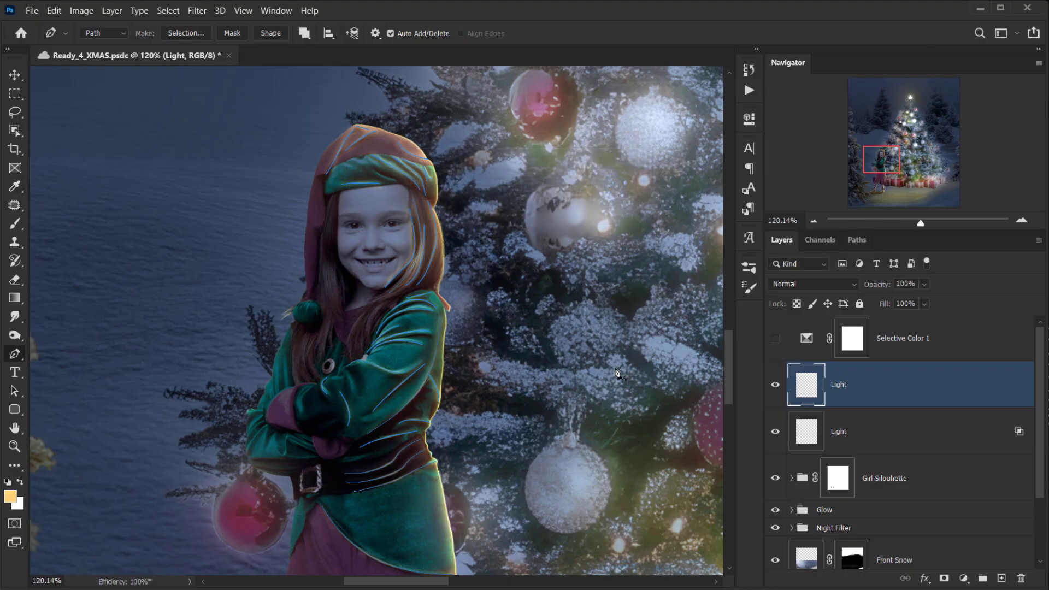
pyautogui.press('Return')
# Inspect the thin golden lines on the girl and set the upper Light layer's blend mode to Linear Dodge (Add).
pyautogui.scroll(6, 445, 358)
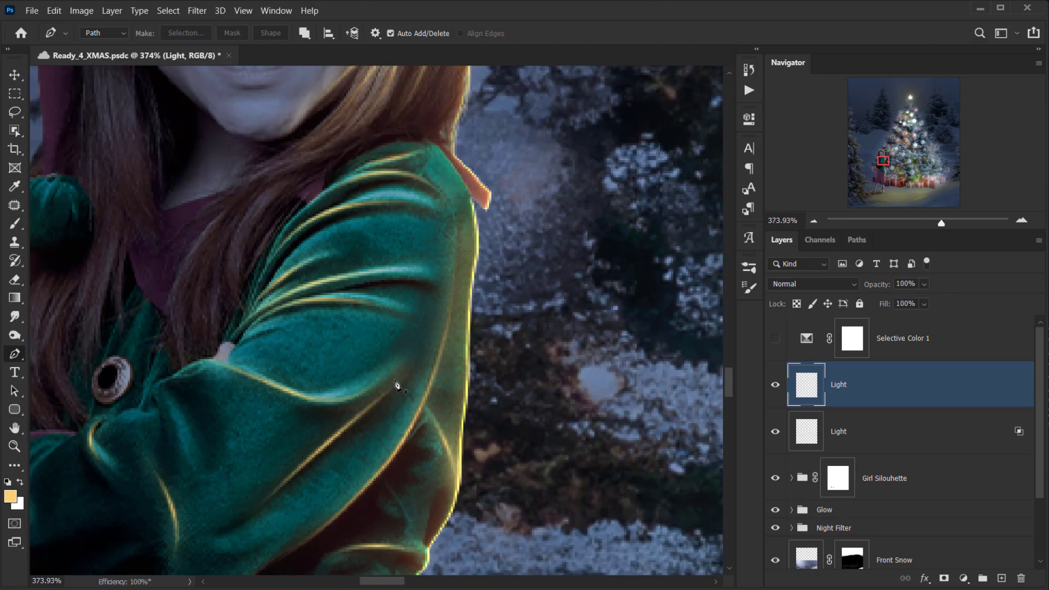
pyautogui.scroll(-5, 409, 285)
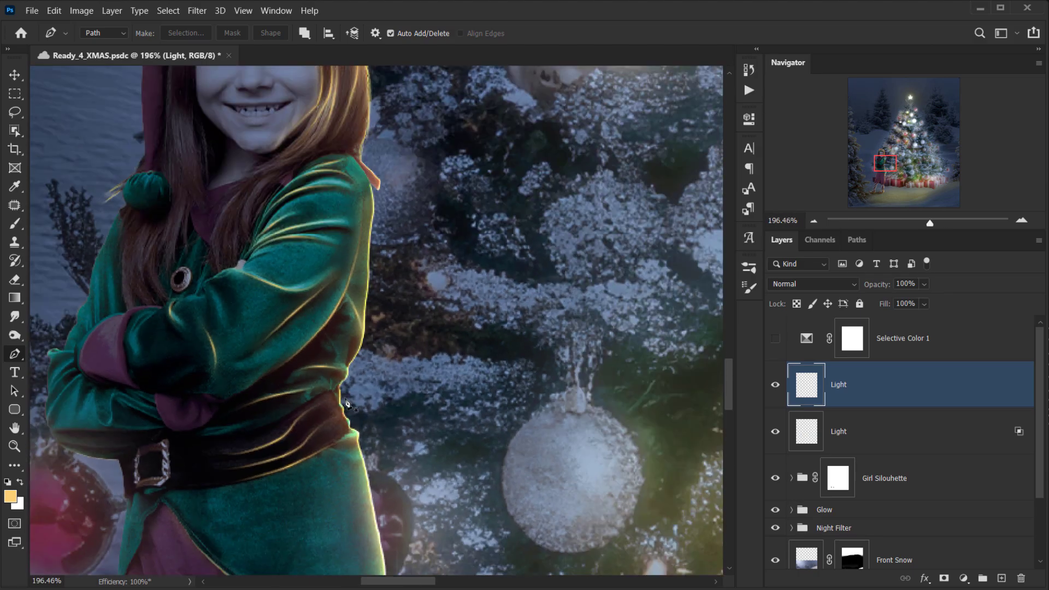
pyautogui.moveTo(329, 305); pyautogui.dragTo(425, 518)
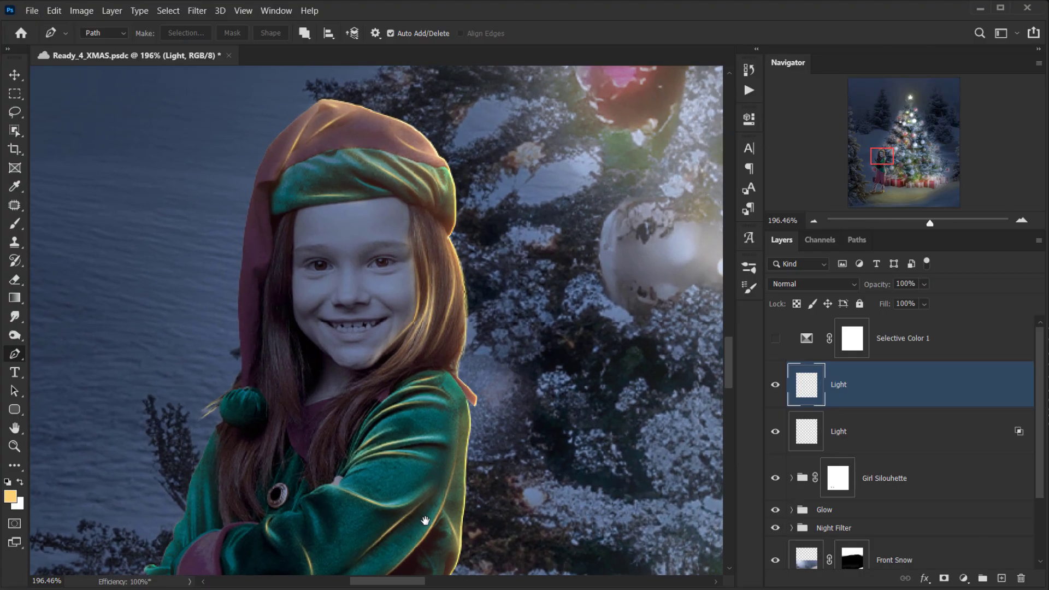
pyautogui.click(806, 287)
pyautogui.click(806, 285)
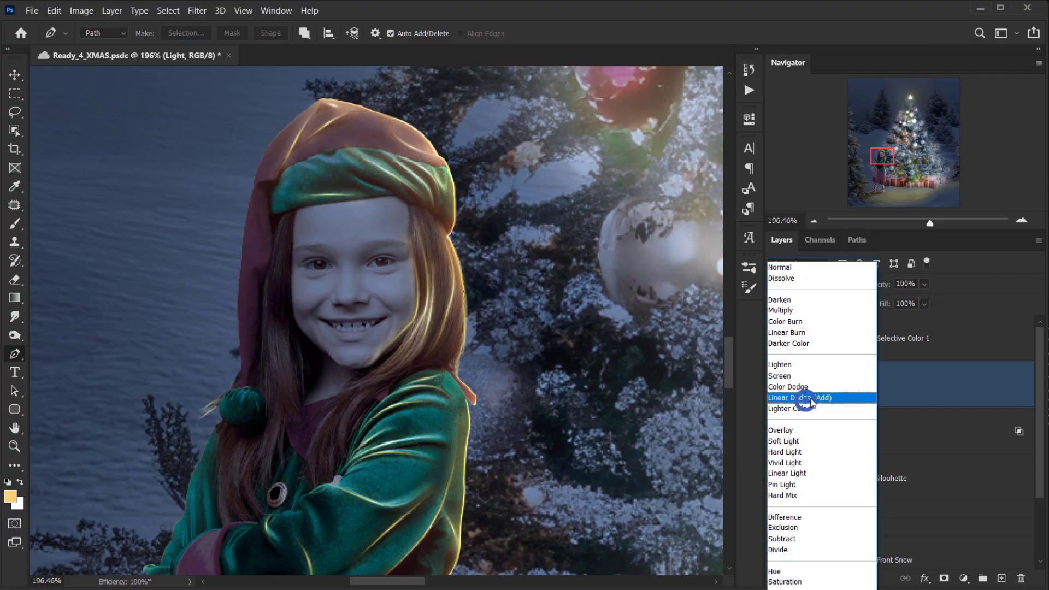
pyautogui.click(806, 398)
# In the upper Light layer's blending options, split the underlying layer's dark Blend If slider to 0 / 102.
pyautogui.moveTo(449, 382)
pyautogui.mouseDown()
pyautogui.moveTo(384, 106)
pyautogui.moveTo(405, 85)
pyautogui.moveTo(395, 114)
pyautogui.mouseUp()
pyautogui.click(924, 578)
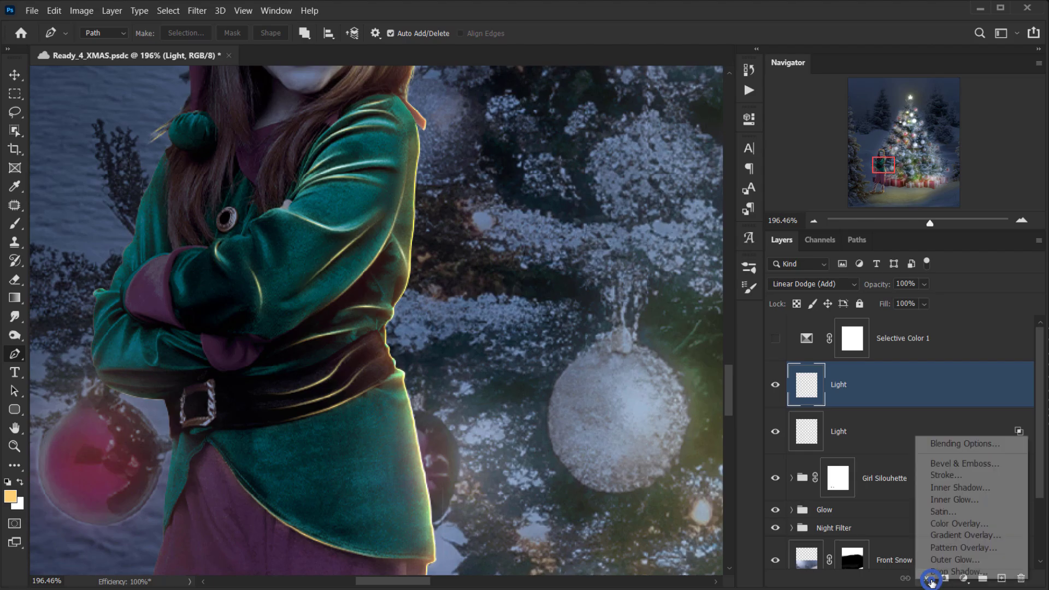
pyautogui.click(953, 441)
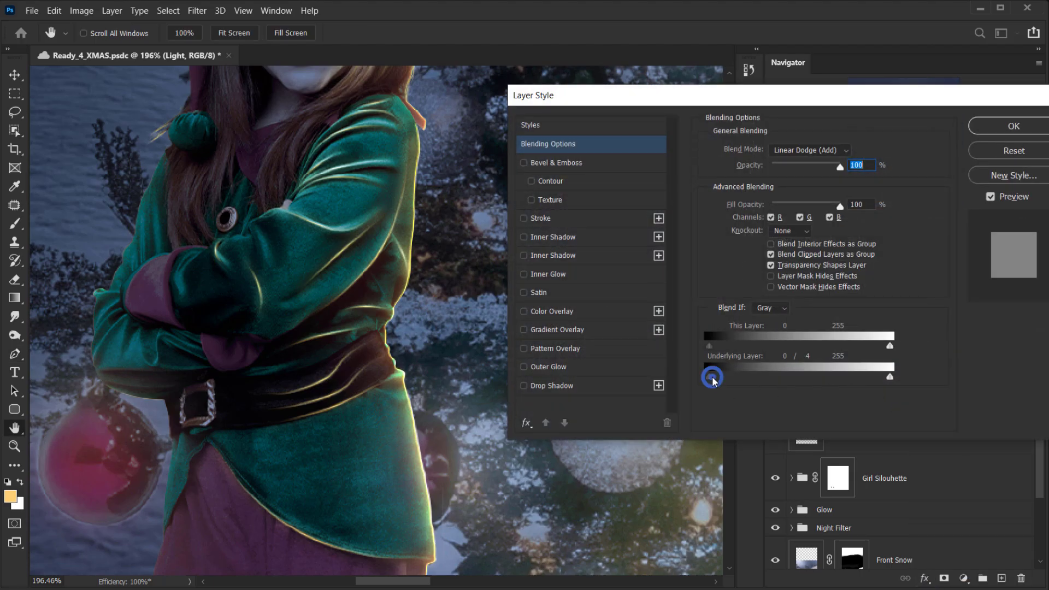
pyautogui.moveTo(710, 377); pyautogui.dragTo(783, 369)
# Turn off Transparency Shapes Layer for the upper Light layer and apply the blending options.
pyautogui.click(770, 266)
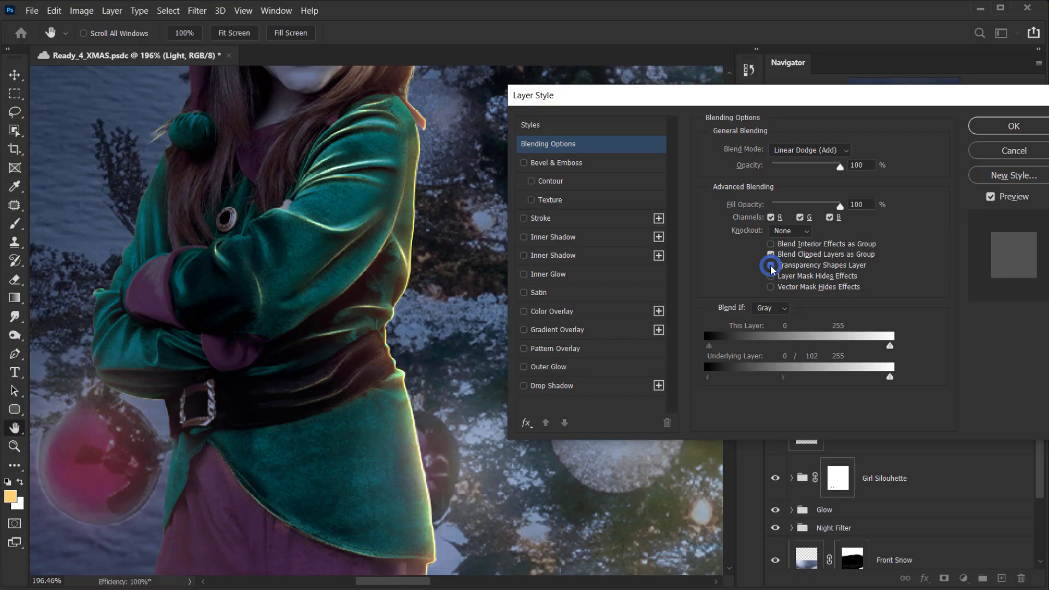
pyautogui.click(770, 266)
pyautogui.click(770, 266)
pyautogui.click(1004, 133)
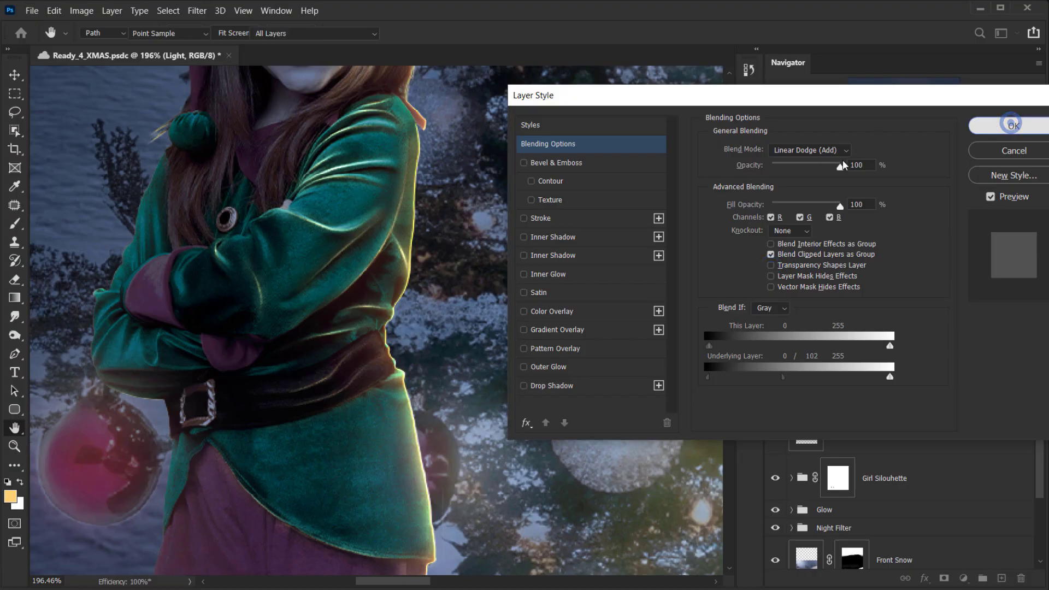
# Check the thin highlights on the girl and reduce the upper Light layer's opacity to 63%.
pyautogui.scroll(-5, 416, 346)
pyautogui.scroll(-2, 416, 345)
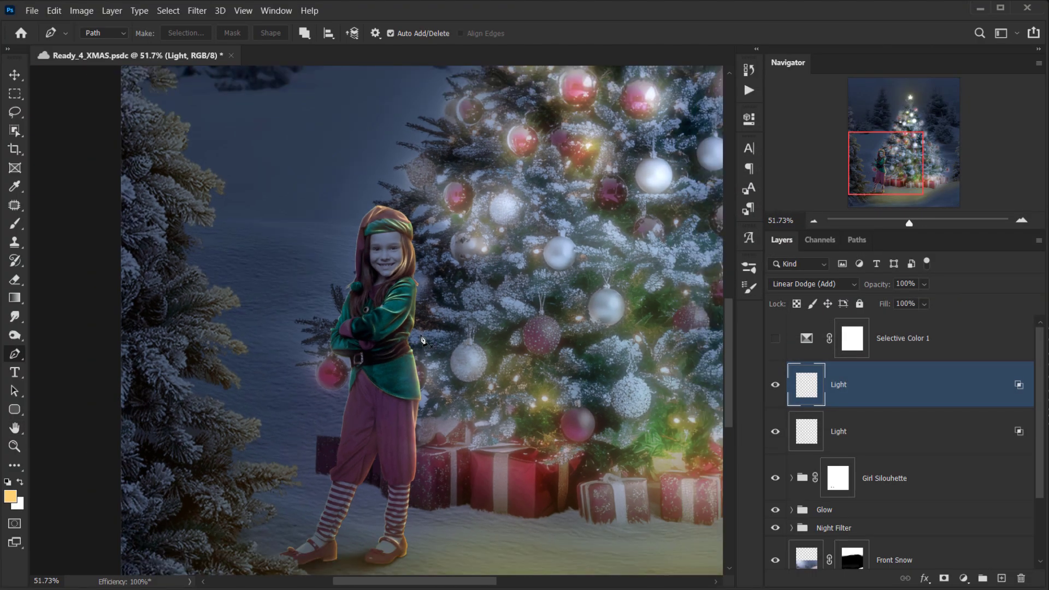
pyautogui.scroll(7, 416, 346)
pyautogui.moveTo(375, 411); pyautogui.dragTo(312, 513)
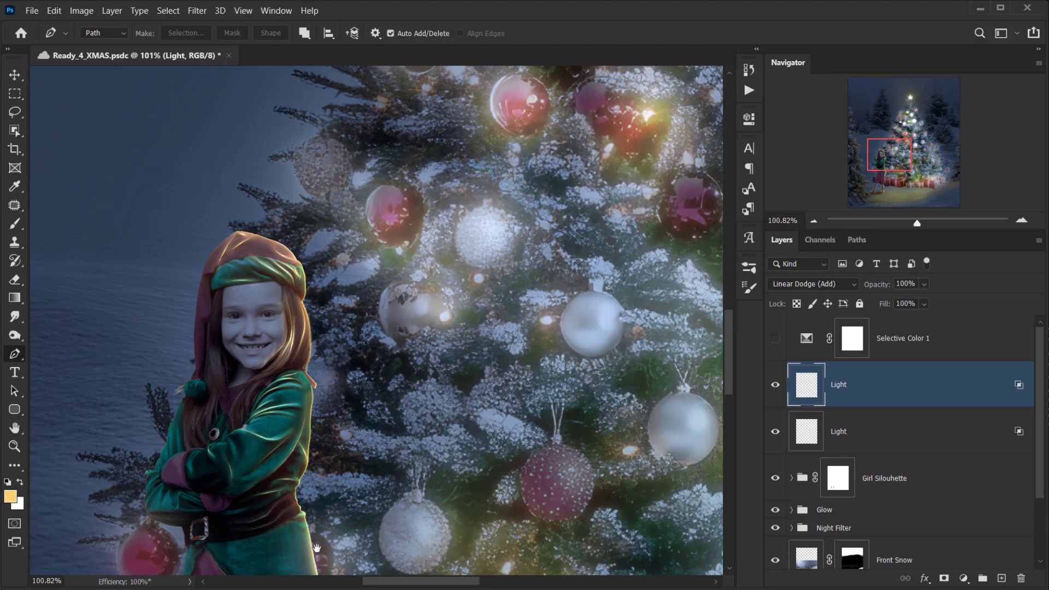
pyautogui.click(884, 304)
pyautogui.moveTo(883, 287); pyautogui.dragTo(852, 288)
pyautogui.moveTo(393, 381); pyautogui.dragTo(346, 240)
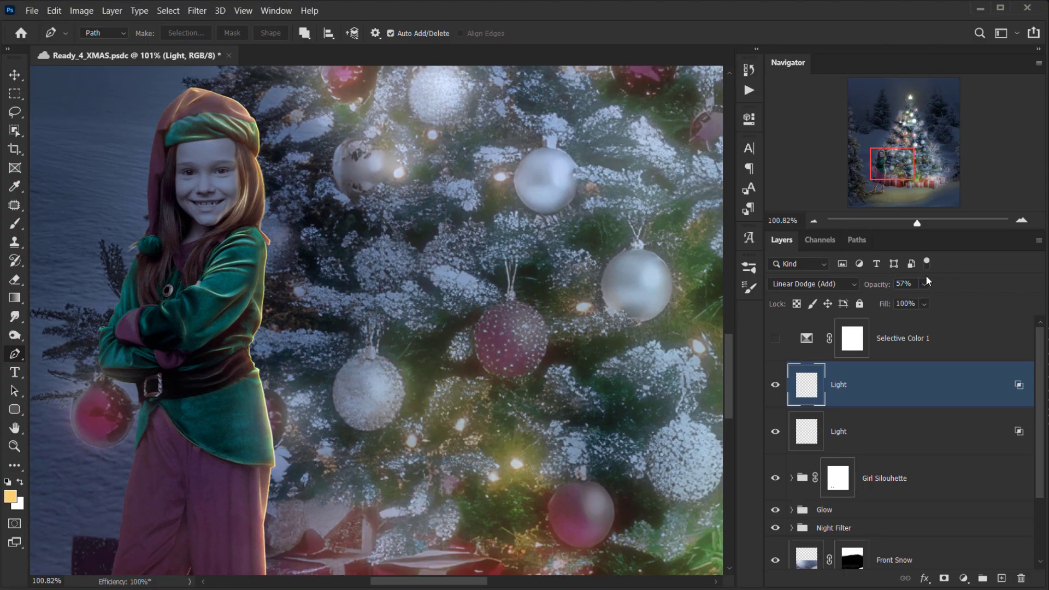
pyautogui.moveTo(878, 287); pyautogui.dragTo(883, 288)
# Review the overall composite, group the two Light layers and name the group Lights.
pyautogui.scroll(-5, 246, 284)
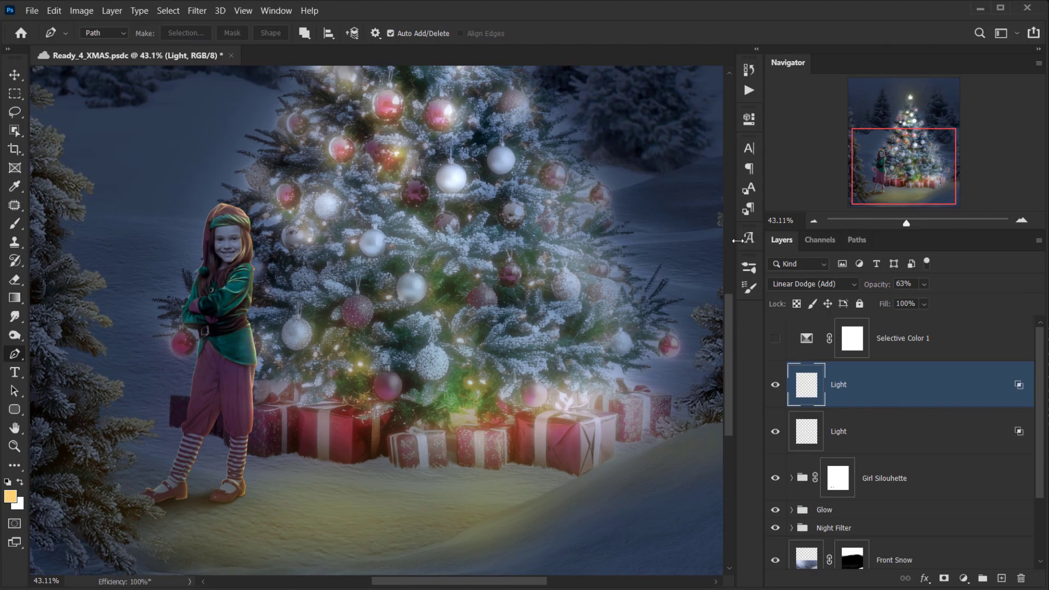
pyautogui.scroll(-2, 475, 330)
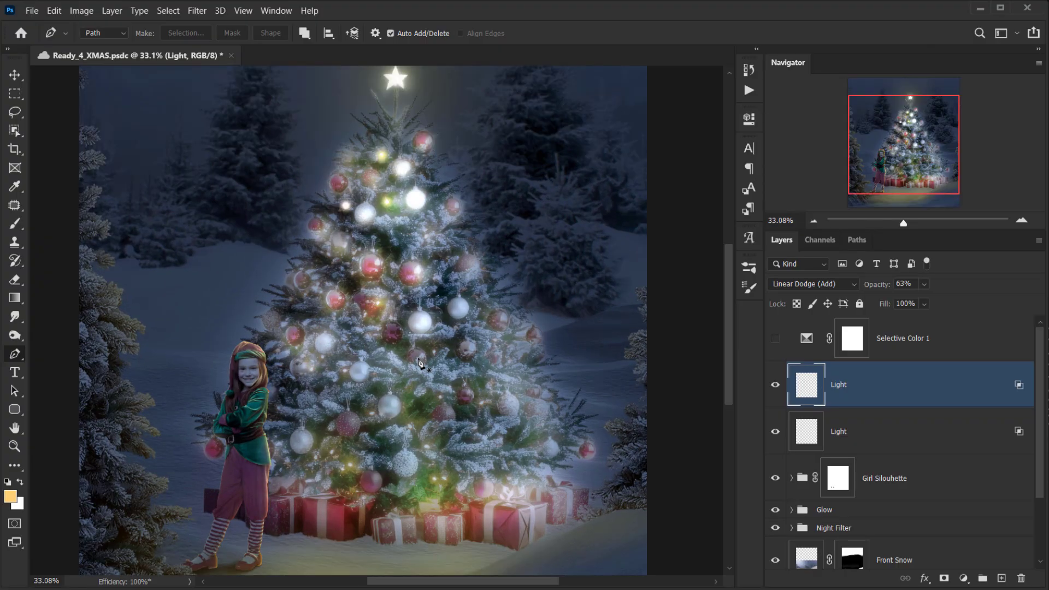
pyautogui.moveTo(419, 305); pyautogui.dragTo(407, 302)
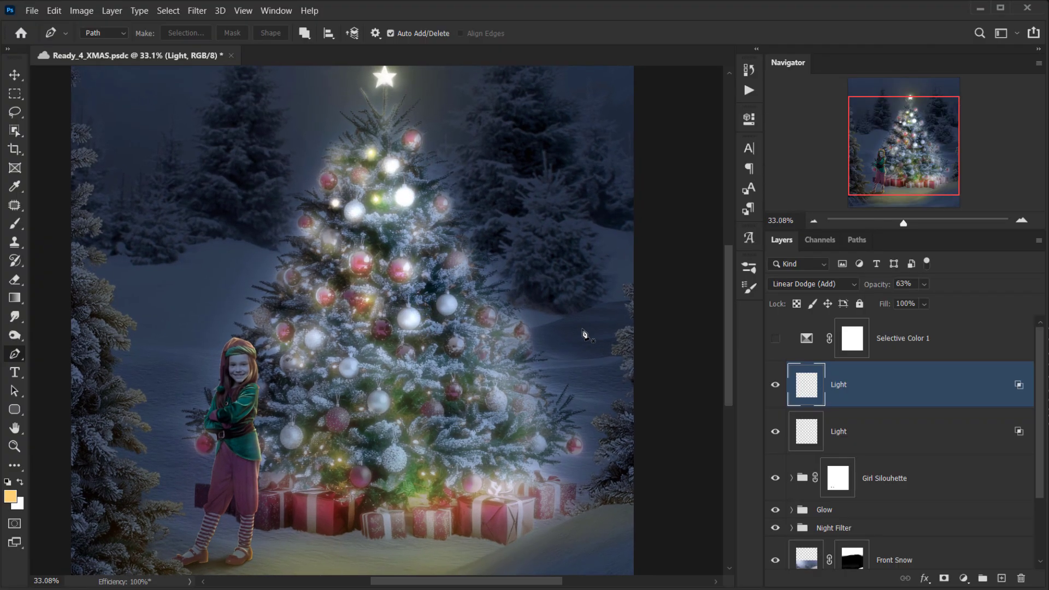
pyautogui.scroll(4, 274, 417)
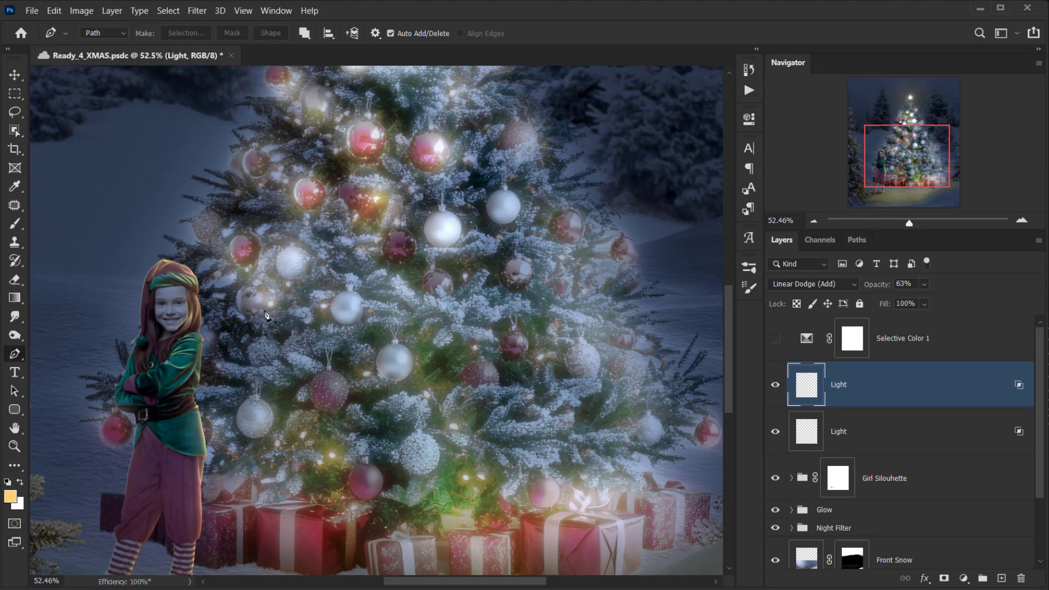
pyautogui.hotkey('ctrl', '0')
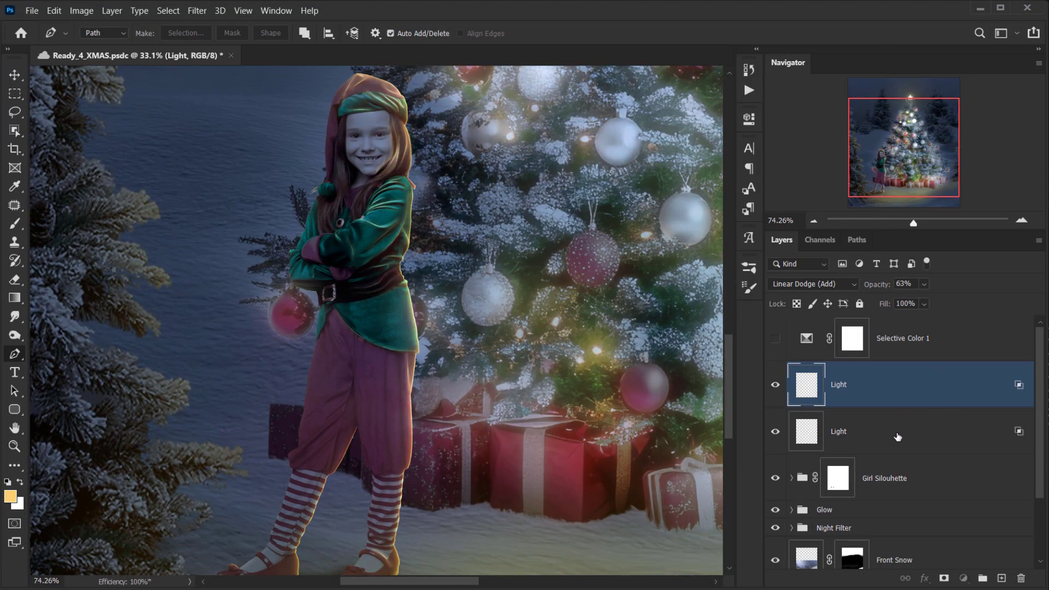
pyautogui.click(898, 435)
pyautogui.keyDown('shift'); pyautogui.click(879, 382); pyautogui.keyUp('shift')
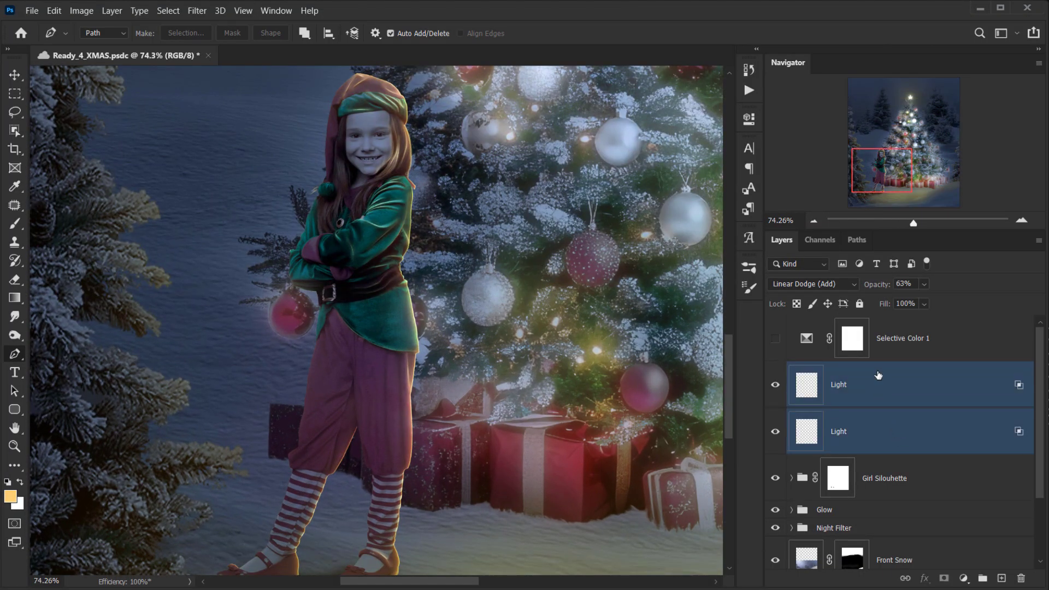
pyautogui.hotkey('ctrl', 'g')
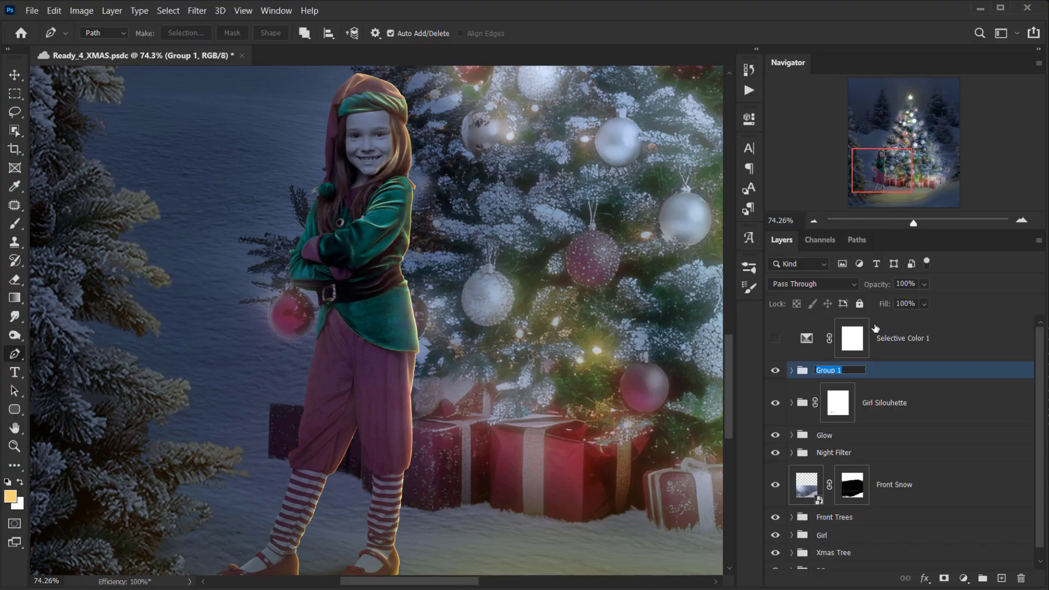
pyautogui.write('Lights')
pyautogui.press('Return')
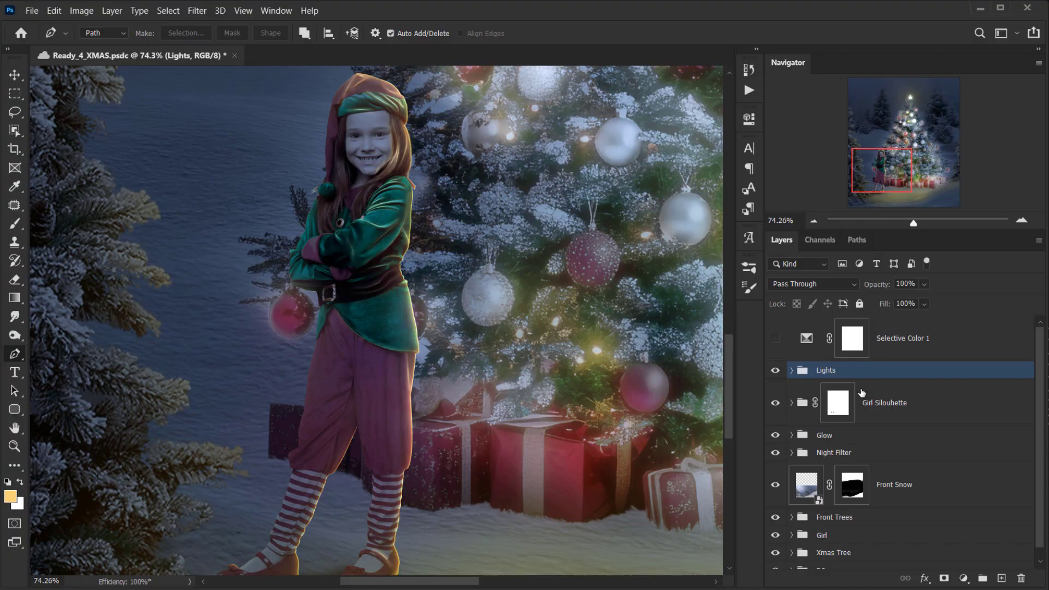
# Move the Lights group into the Girl Silouhette group above its silhouette layer, collapse the group and compare the image with and without it.
pyautogui.click(790, 403)
pyautogui.moveTo(841, 390); pyautogui.dragTo(803, 415)
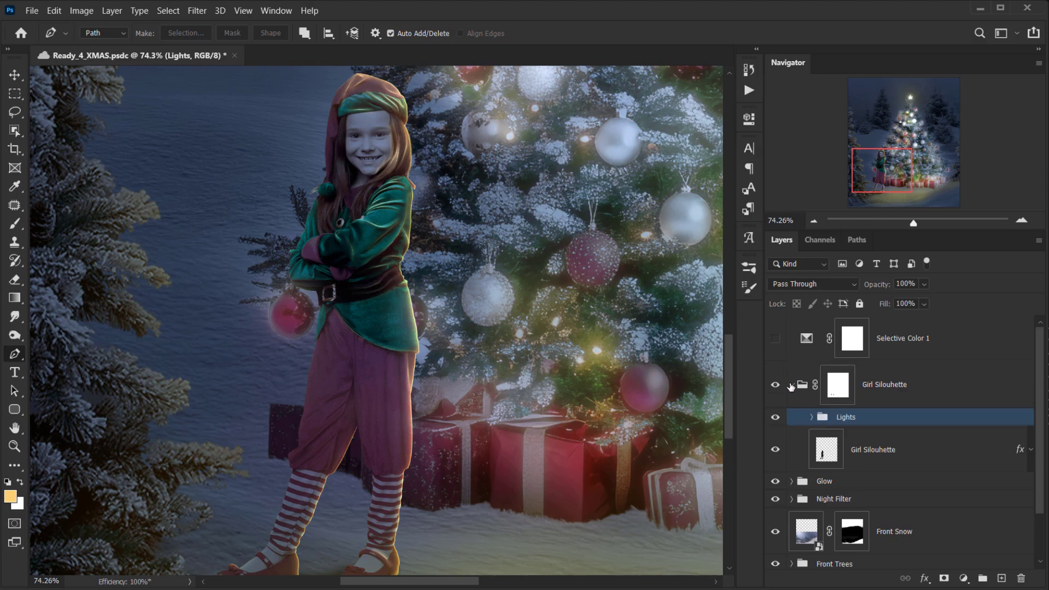
pyautogui.click(790, 385)
pyautogui.click(774, 384)
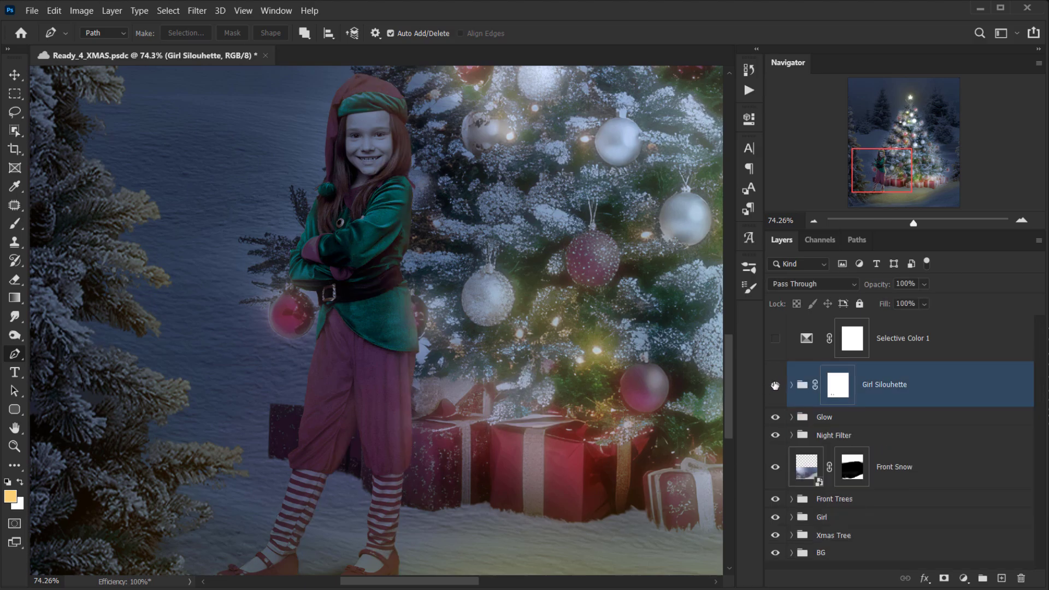
pyautogui.click(774, 384)
pyautogui.click(775, 385)
pyautogui.scroll(-8, 415, 292)
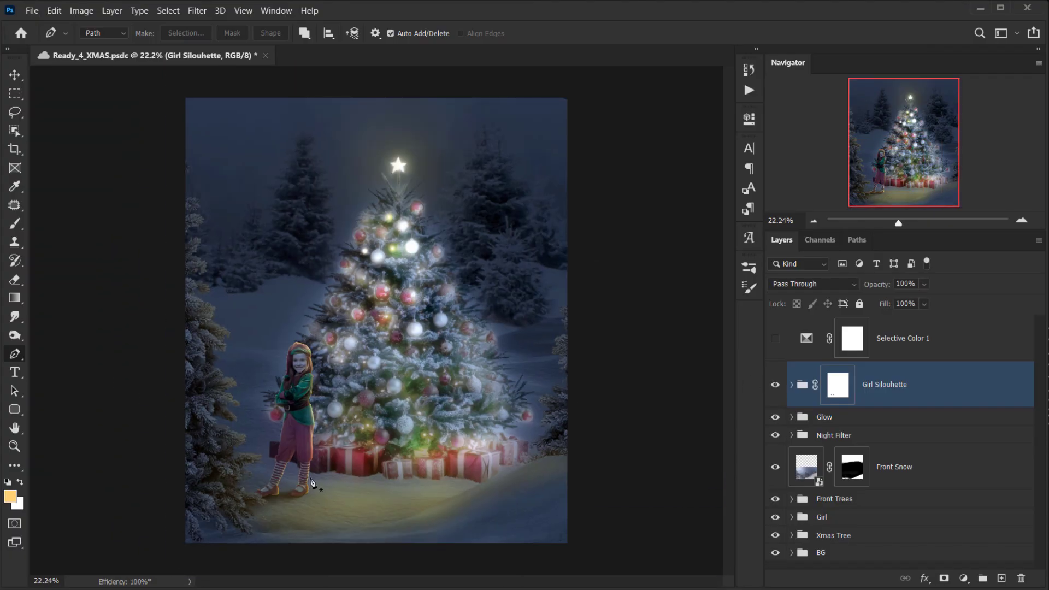
pyautogui.scroll(4, 313, 482)
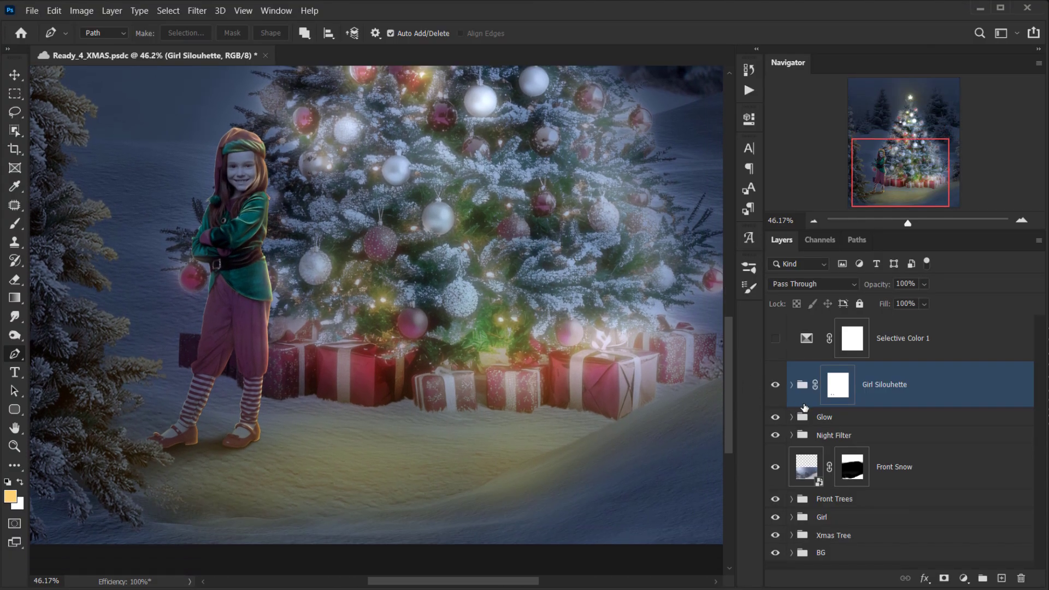
# In the Girl group, add a Levels adjustment clipped to the girl, between Color Fill 2 and Hue/Saturation 1.
pyautogui.click(776, 518)
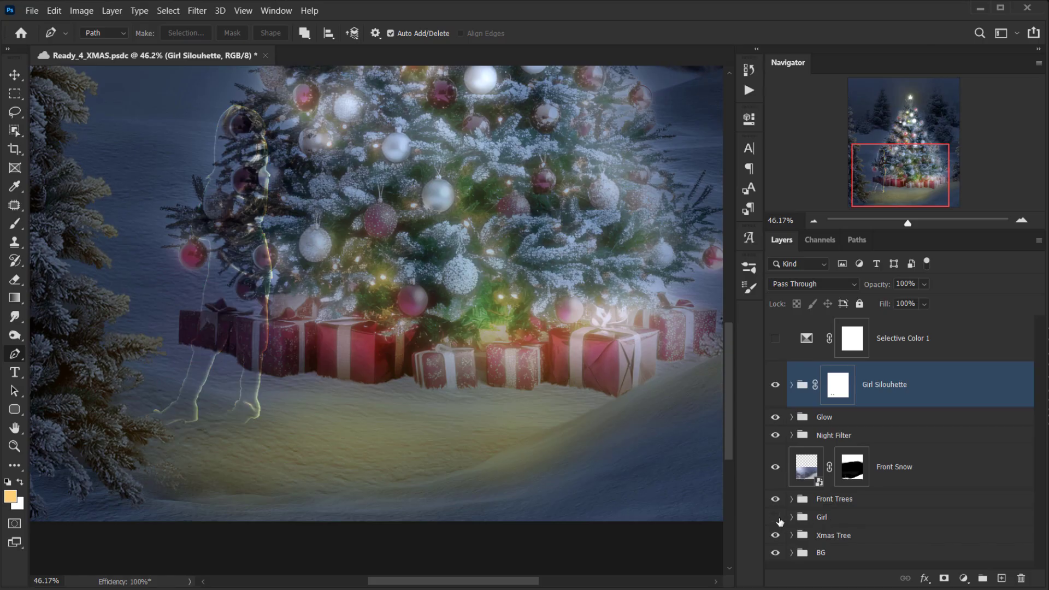
pyautogui.click(777, 519)
pyautogui.click(787, 518)
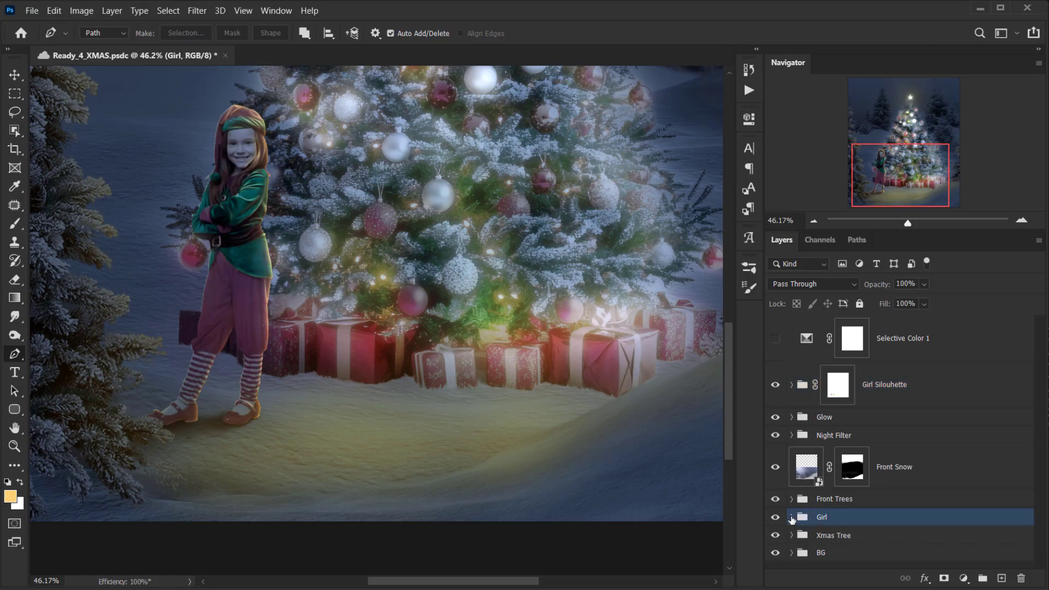
pyautogui.click(791, 517)
pyautogui.scroll(-5, 838, 501)
pyautogui.click(957, 369)
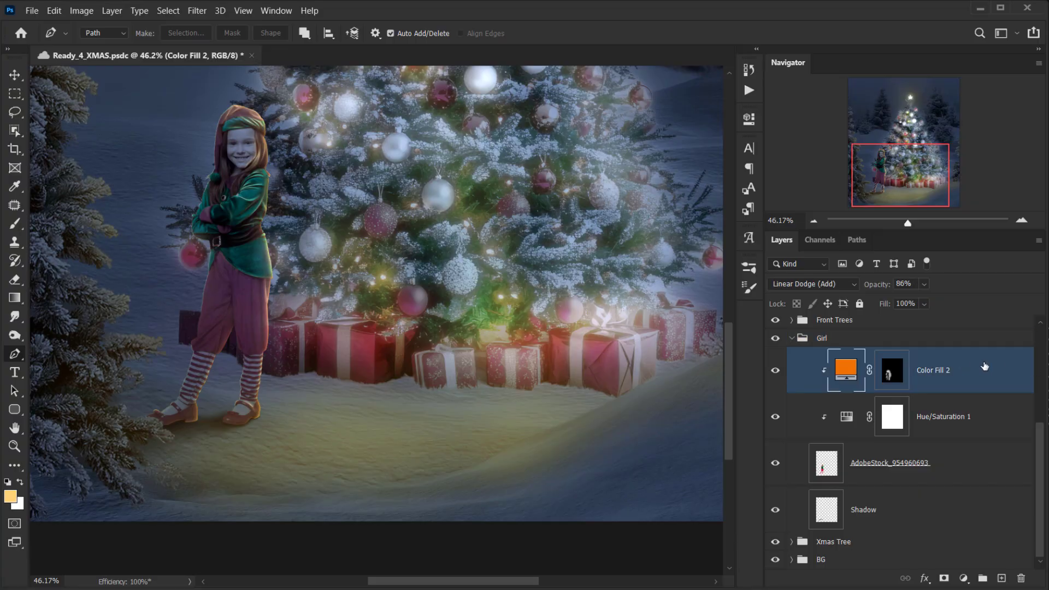
pyautogui.click(963, 578)
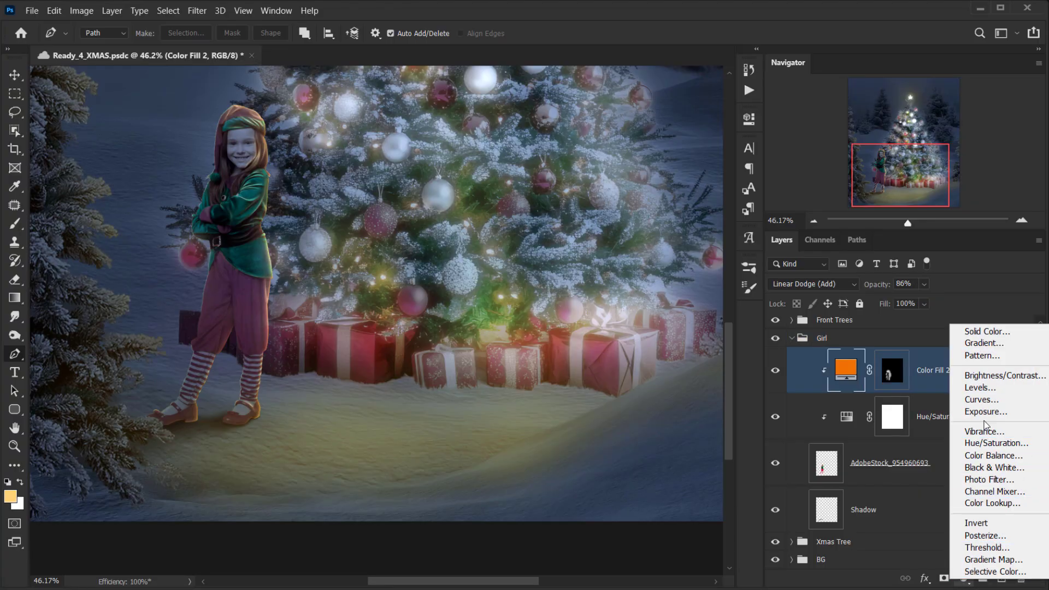
pyautogui.click(980, 387)
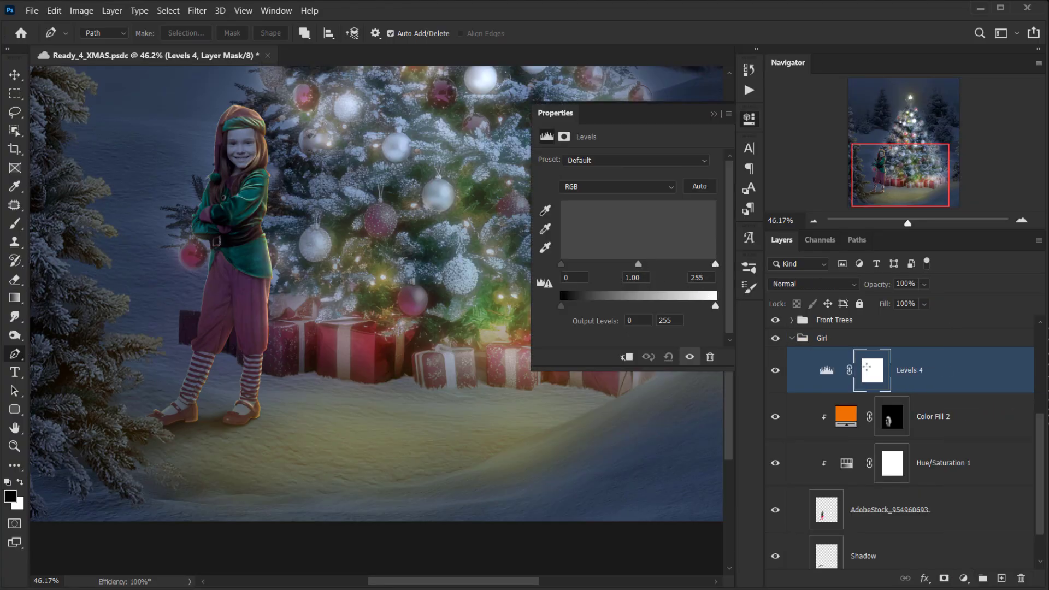
pyautogui.hotkey('ctrl', '[')
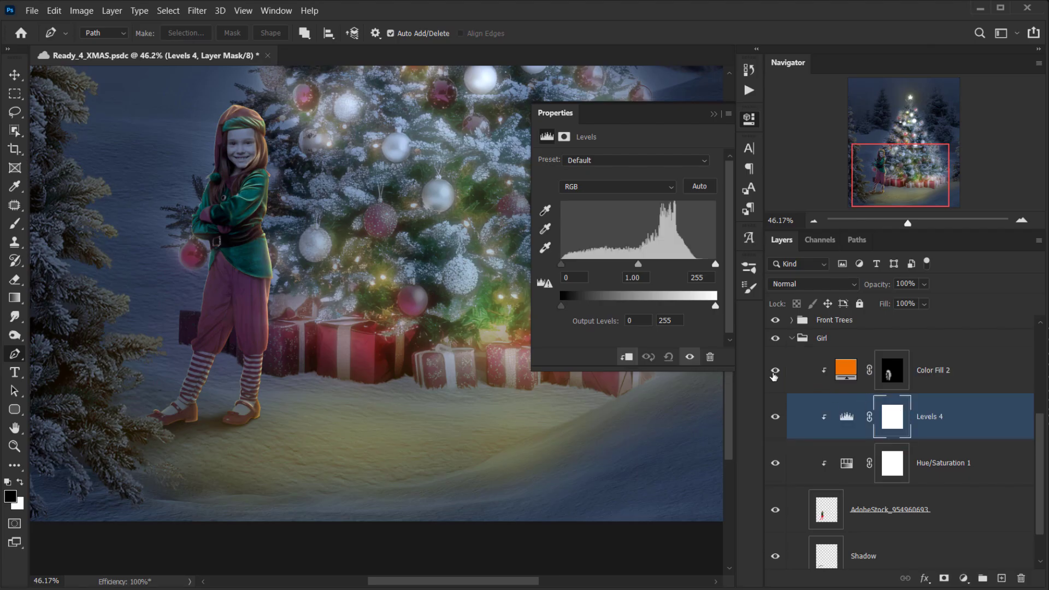
# In the girl's new Levels adjustment, lower the white input, raise the black input slightly and shift the midtones slightly darker.
pyautogui.click(775, 371)
pyautogui.click(846, 416)
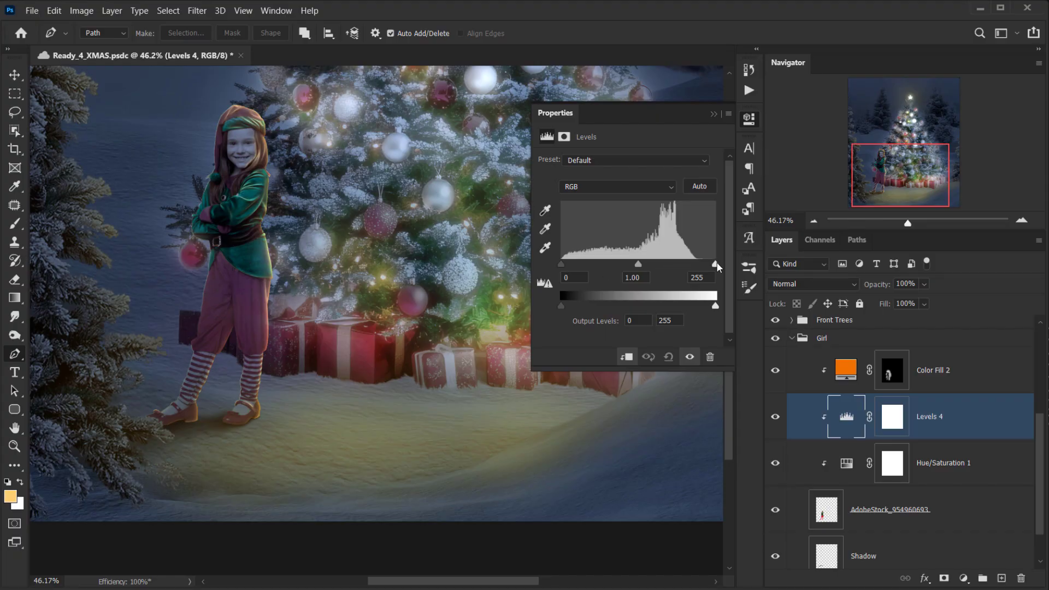
pyautogui.moveTo(702, 265); pyautogui.dragTo(697, 266)
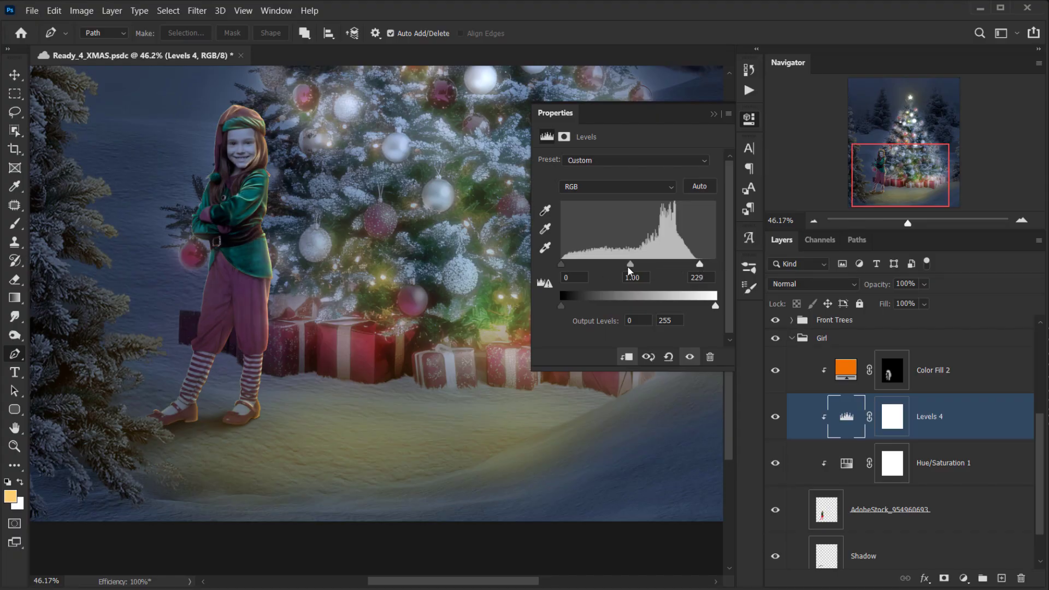
pyautogui.moveTo(630, 264)
pyautogui.mouseDown()
pyautogui.moveTo(618, 265)
pyautogui.moveTo(637, 264)
pyautogui.mouseUp()
pyautogui.moveTo(561, 264); pyautogui.dragTo(568, 264)
pyautogui.moveTo(699, 265); pyautogui.dragTo(689, 264)
pyautogui.moveTo(561, 306)
pyautogui.mouseDown()
pyautogui.moveTo(572, 305)
pyautogui.moveTo(543, 305)
pyautogui.mouseUp()
pyautogui.click(713, 113)
# Collapse the Girl group and add a Gradient Map adjustment layer directly above the Girl Silouhette group.
pyautogui.hotkey('ctrl', '0')
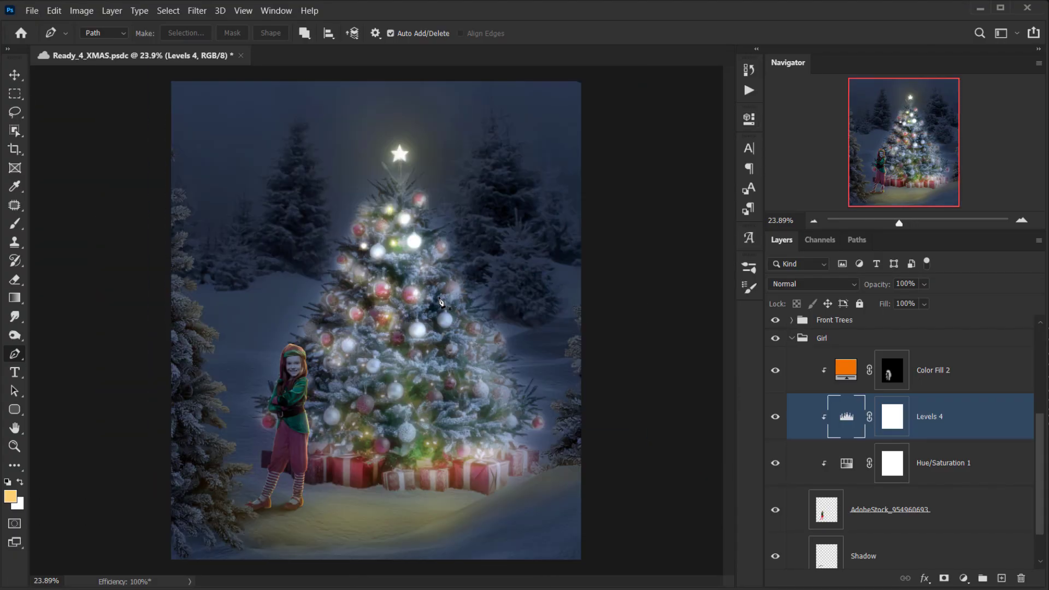
pyautogui.hotkey('ctrl', '0')
pyautogui.moveTo(260, 391); pyautogui.dragTo(315, 347)
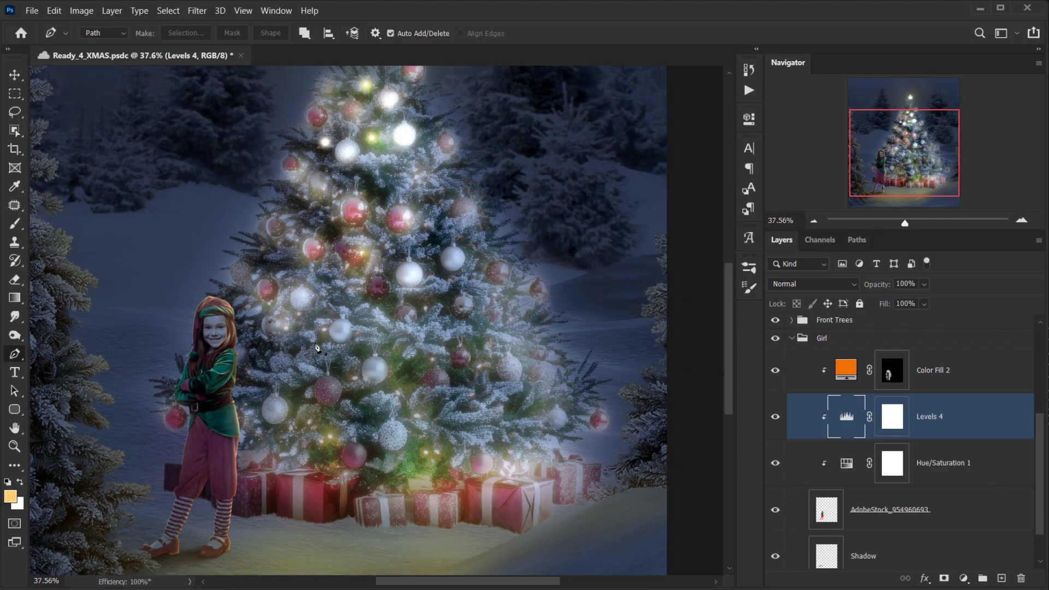
pyautogui.hotkey('ctrl', '0')
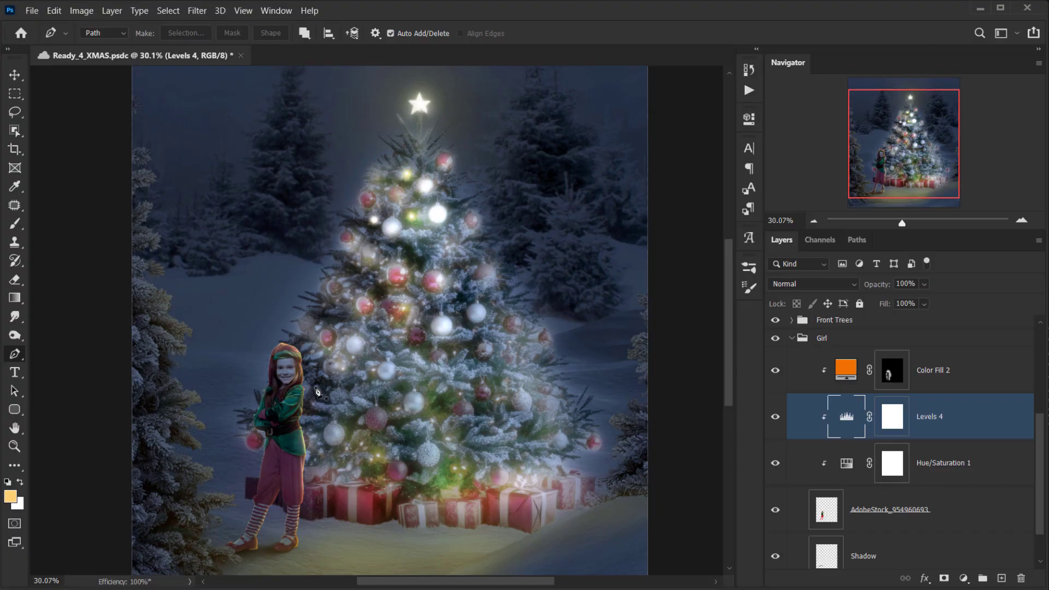
pyautogui.hotkey('ctrl', '0')
pyautogui.scroll(2, 807, 431)
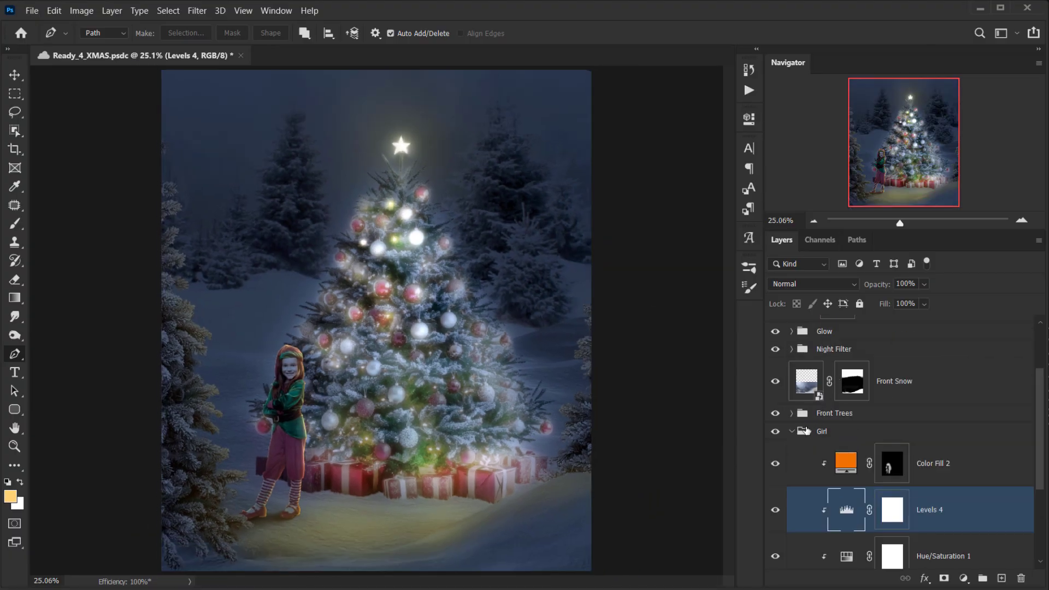
pyautogui.click(792, 432)
pyautogui.click(922, 378)
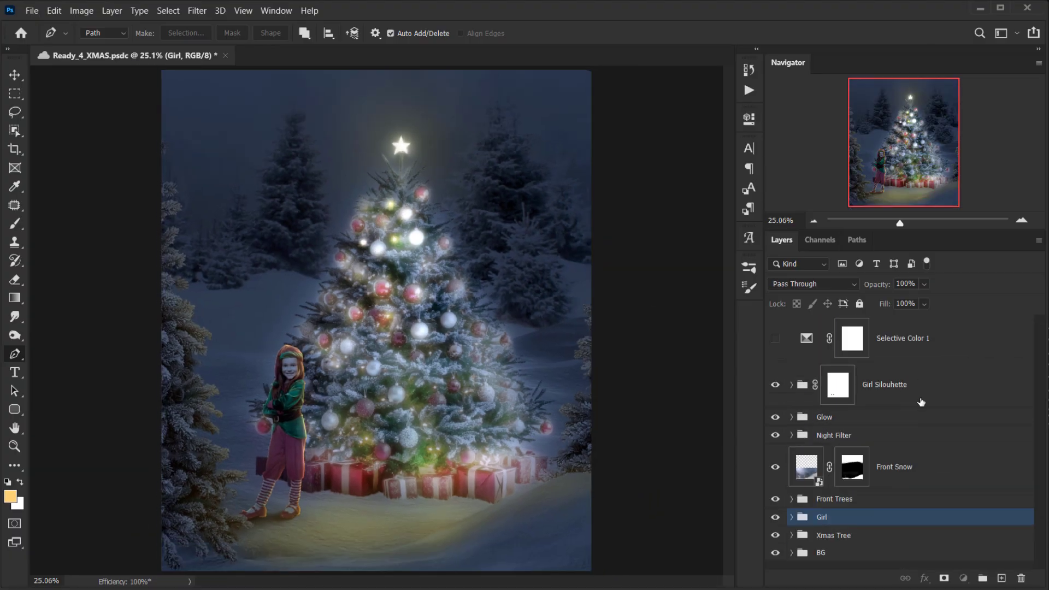
pyautogui.click(963, 578)
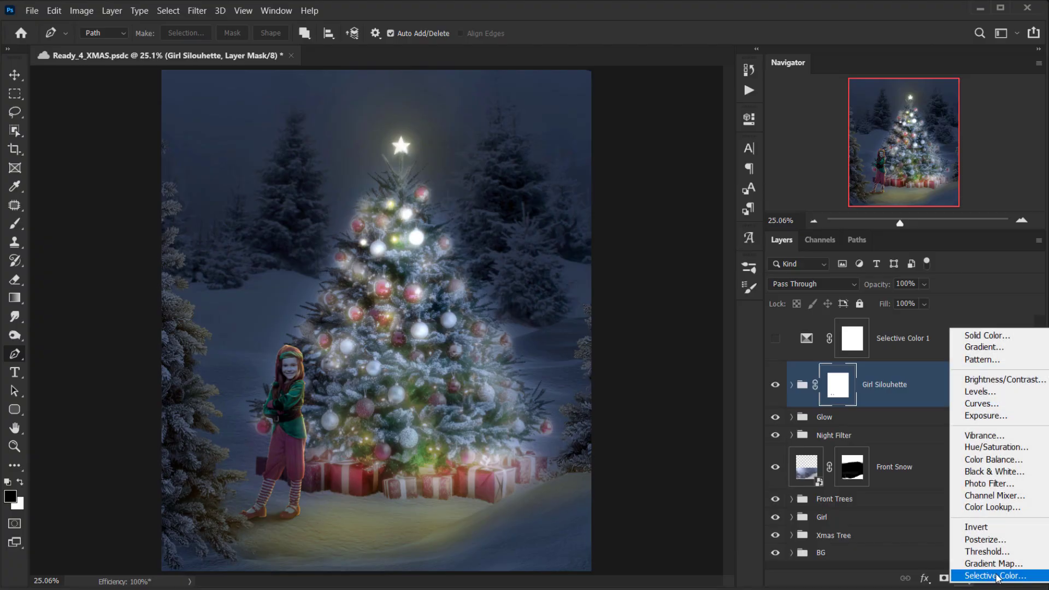
pyautogui.click(977, 563)
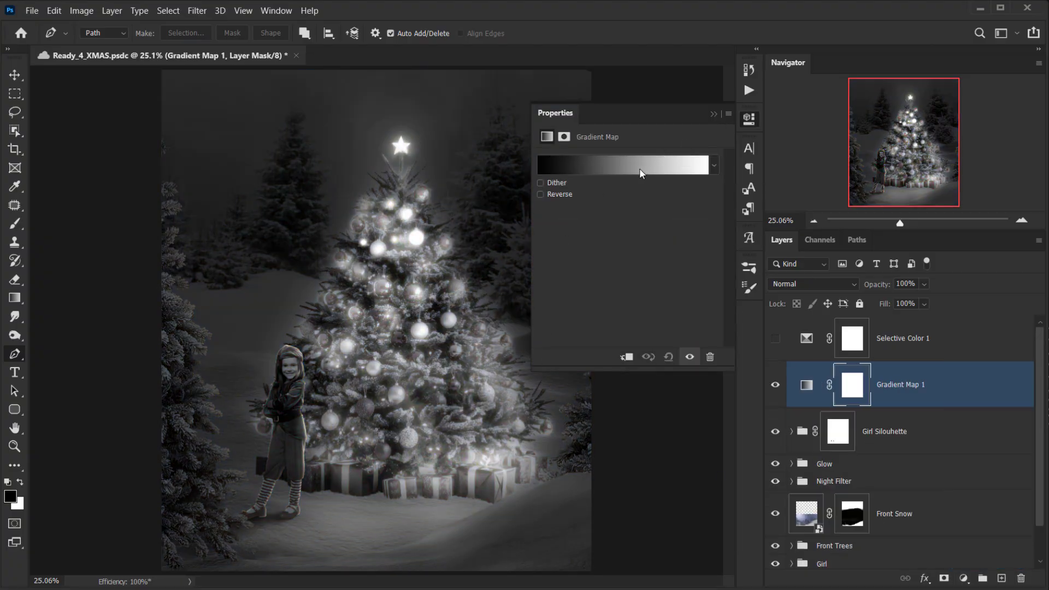
# Edit the gradient map and set its dark colour stop to a very dark brown, 0f0805.
pyautogui.click(638, 170)
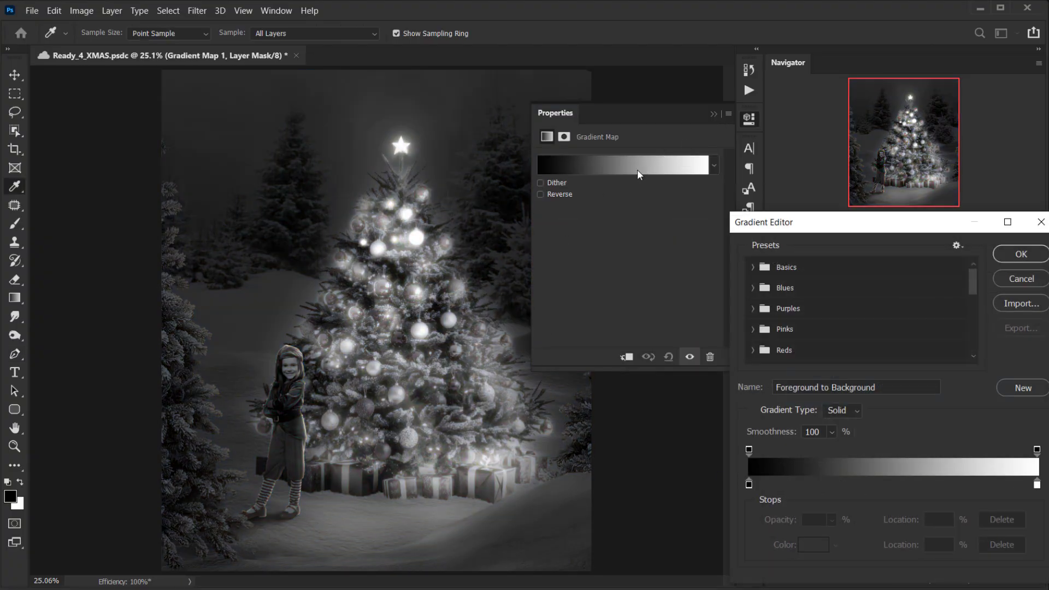
pyautogui.doubleClick(748, 484)
pyautogui.moveTo(856, 440); pyautogui.dragTo(800, 438)
pyautogui.click(859, 440)
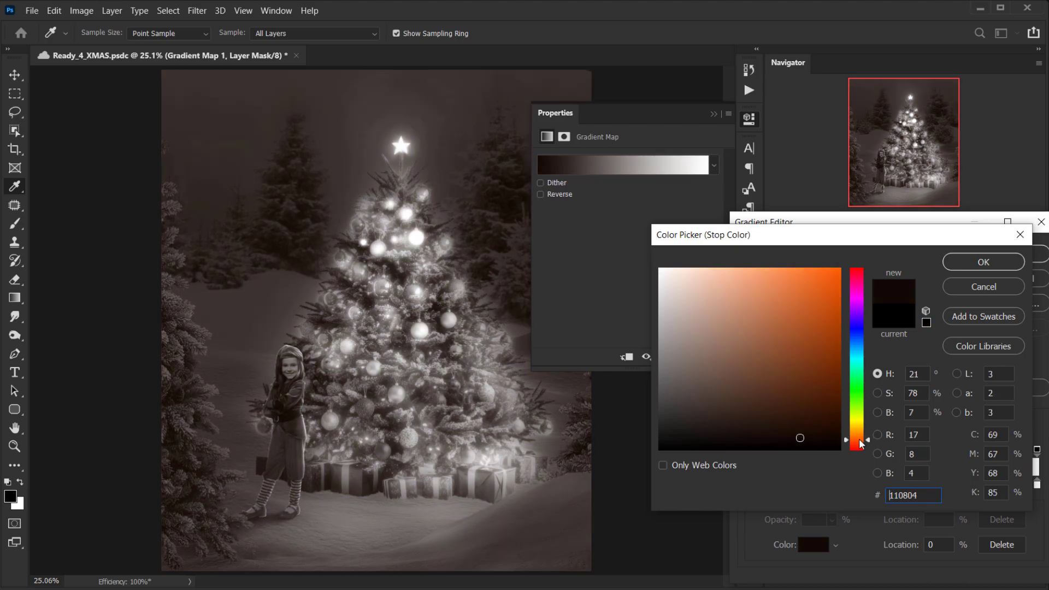
pyautogui.click(781, 437)
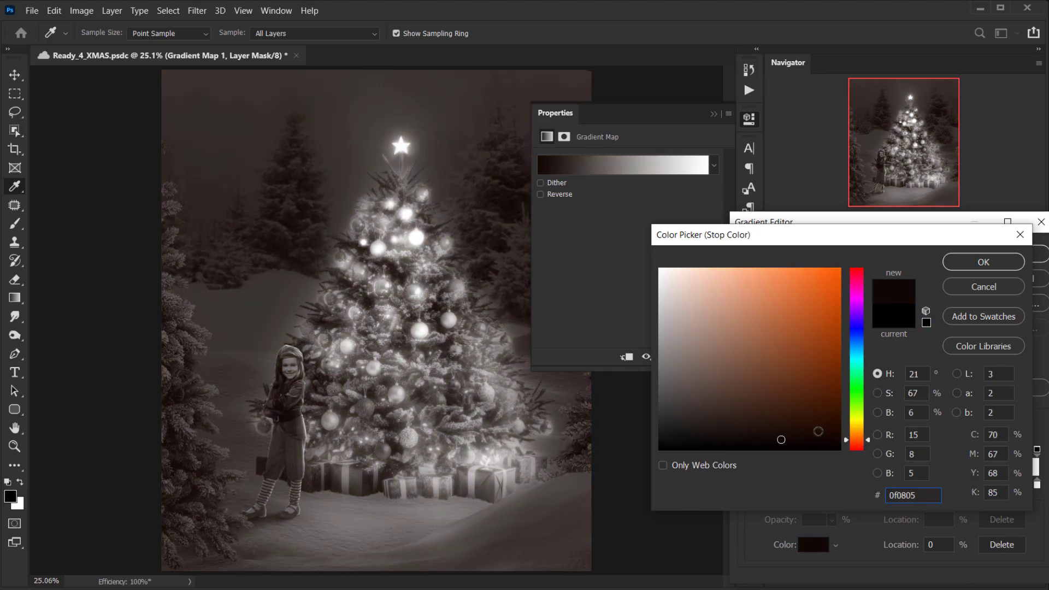
pyautogui.click(997, 265)
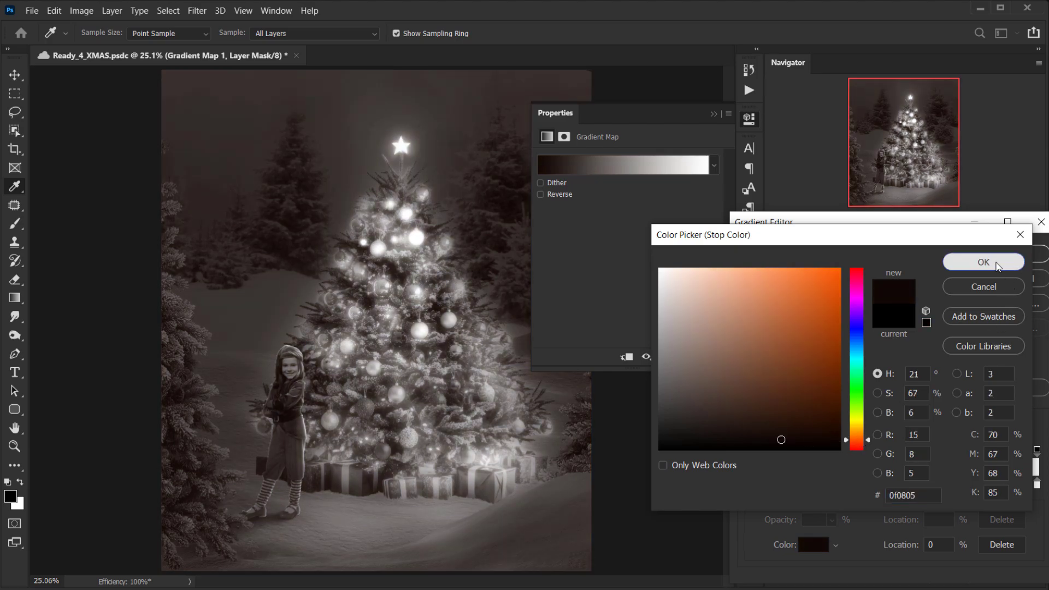
# Set the gradient map's light colour stop to the deep blue 094f7b and apply the gradient.
pyautogui.doubleClick(1037, 484)
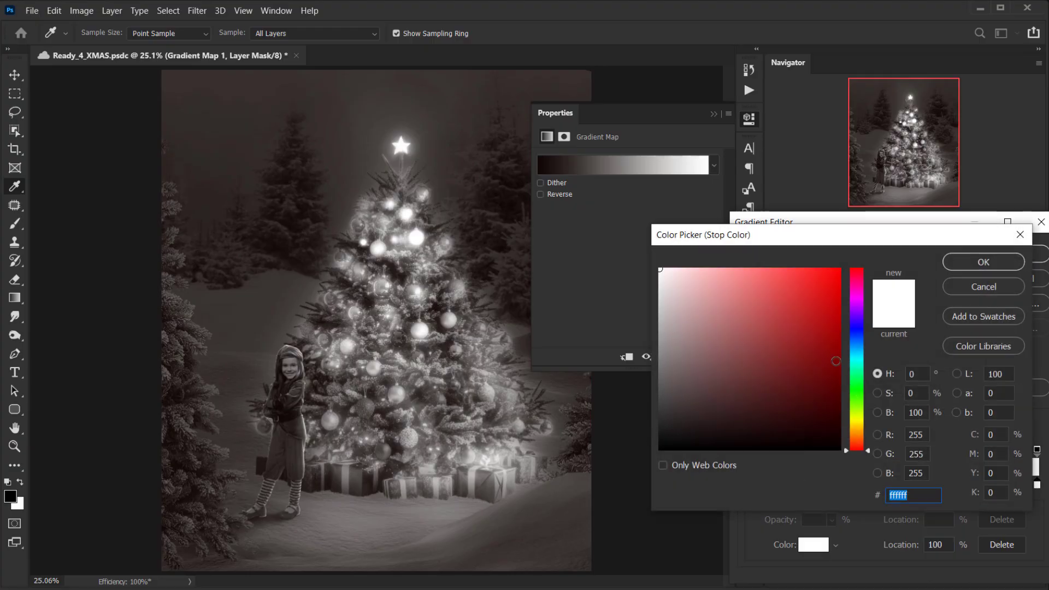
pyautogui.click(856, 347)
pyautogui.moveTo(770, 349); pyautogui.dragTo(743, 358)
pyautogui.click(754, 382)
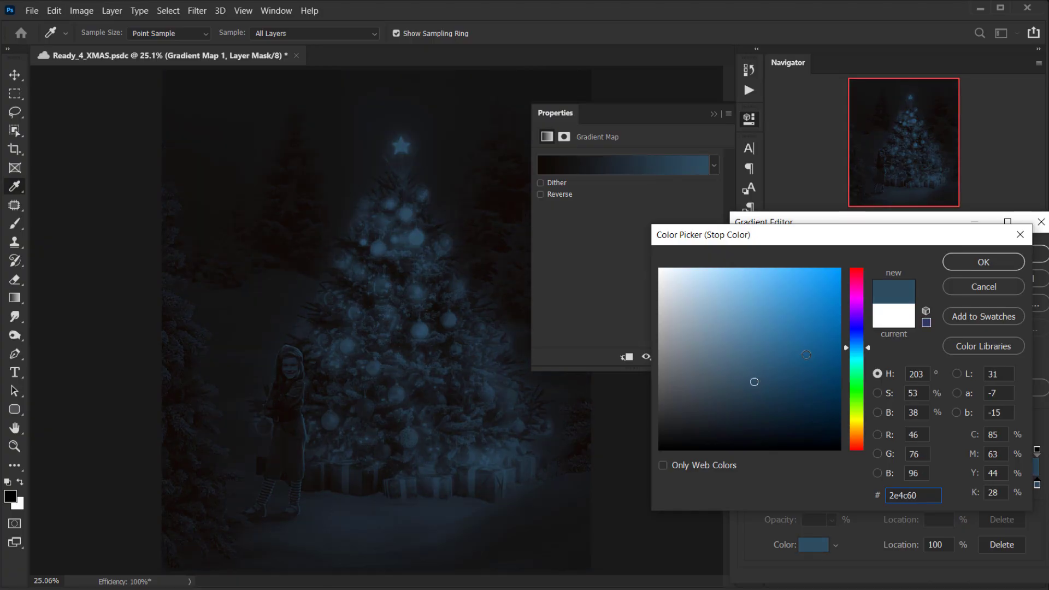
pyautogui.click(801, 374)
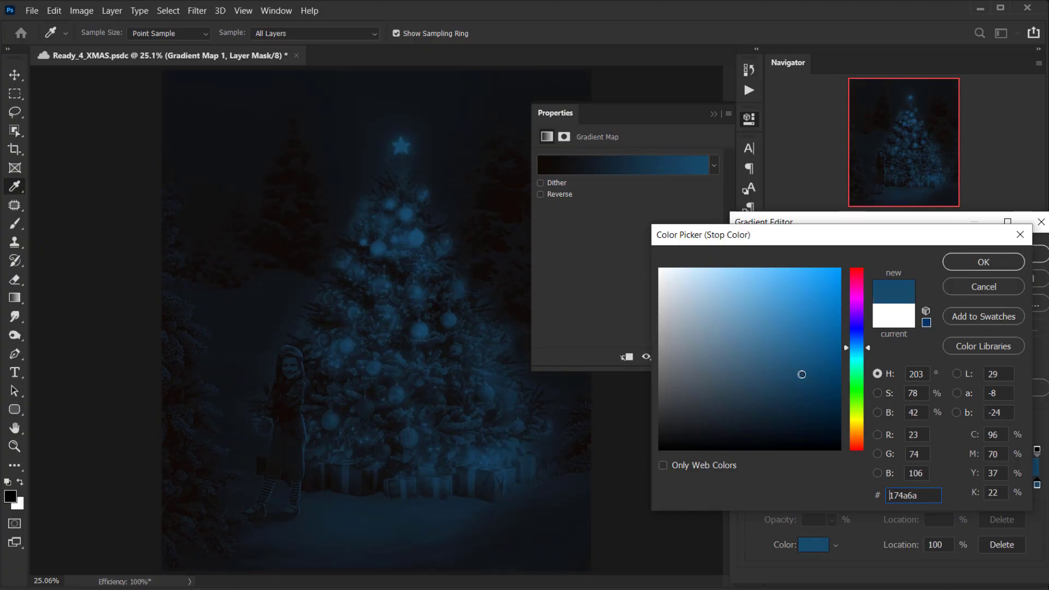
pyautogui.click(817, 379)
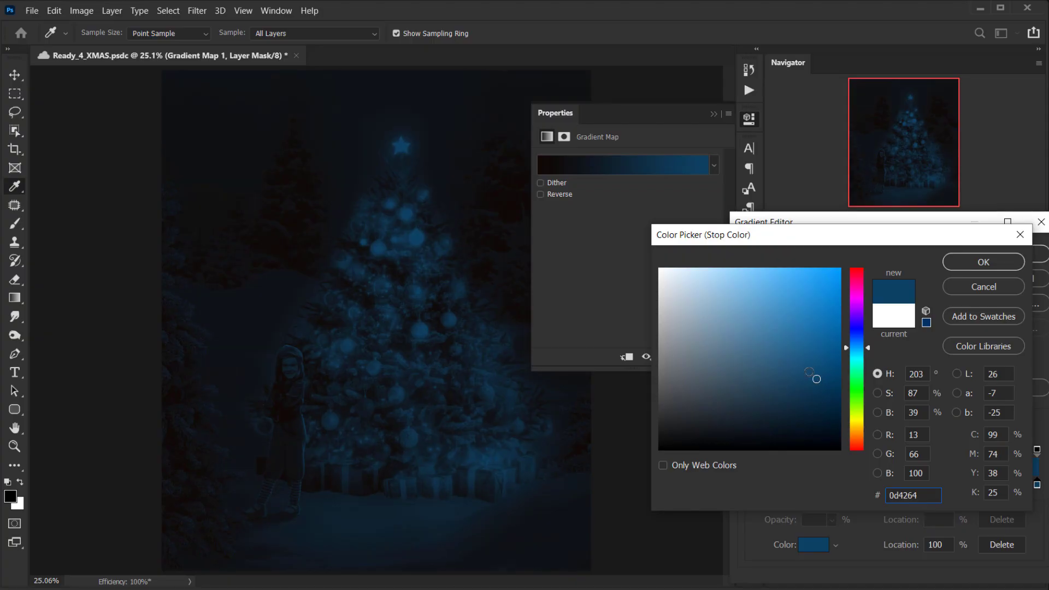
pyautogui.moveTo(817, 378); pyautogui.dragTo(828, 362)
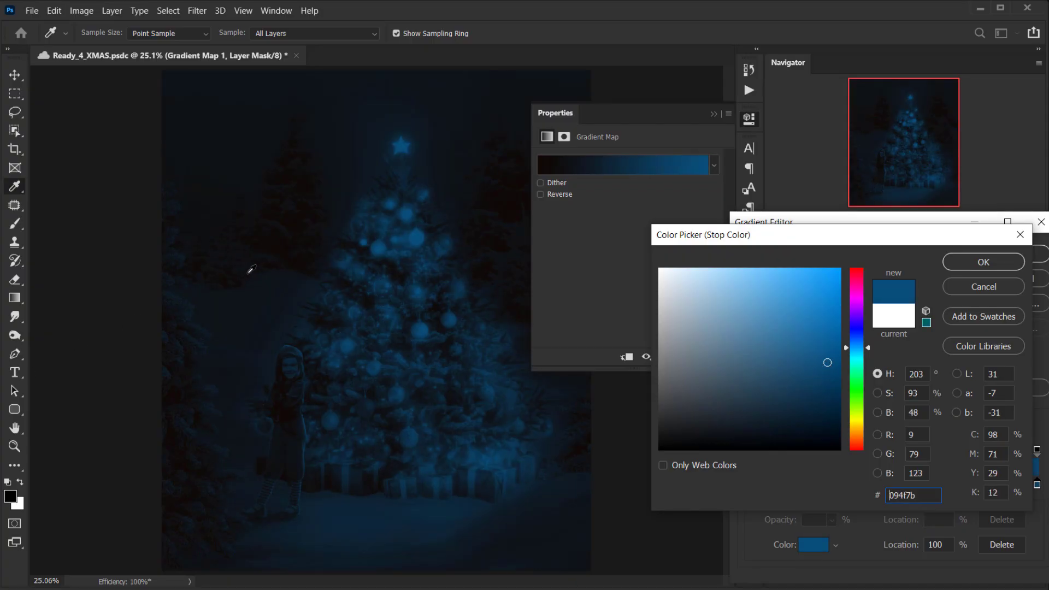
pyautogui.click(983, 262)
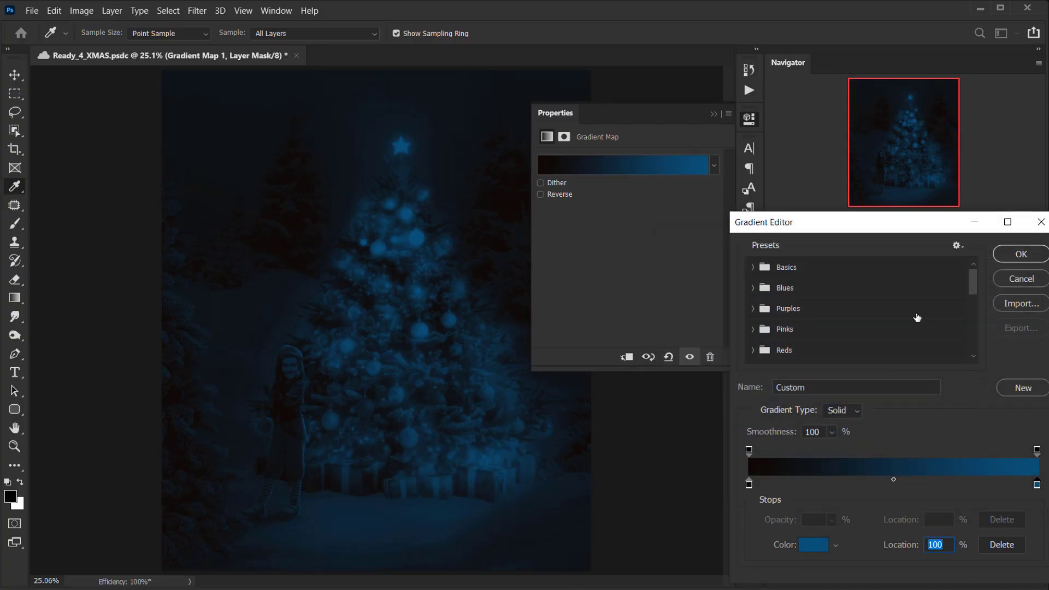
pyautogui.click(1021, 254)
pyautogui.press('p')
pyautogui.click(712, 113)
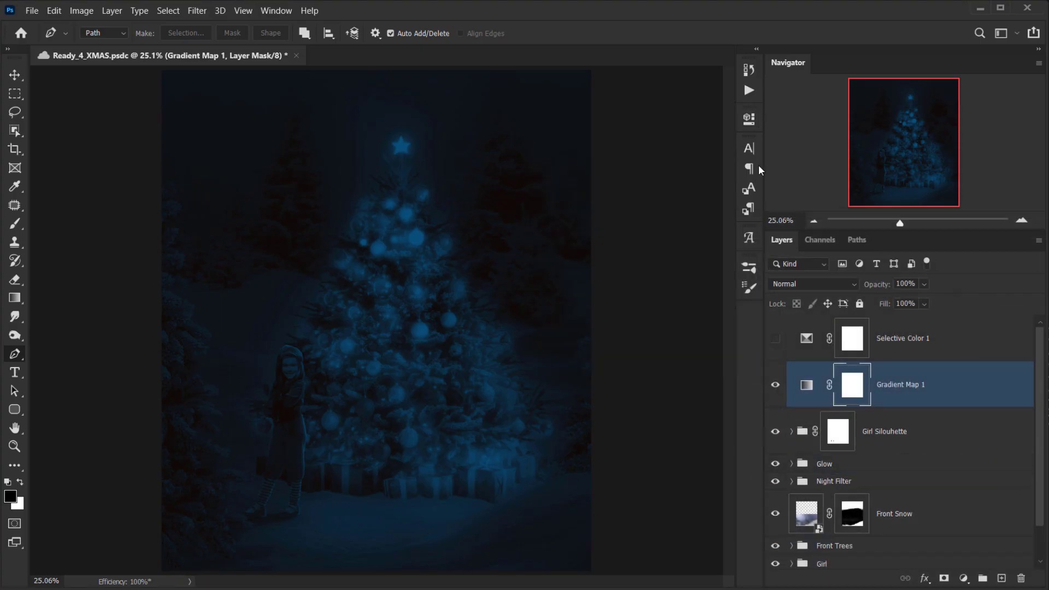
# Set the Gradient Map layer to Soft Light at 41% opacity and compare the composite with and without it.
pyautogui.click(805, 283)
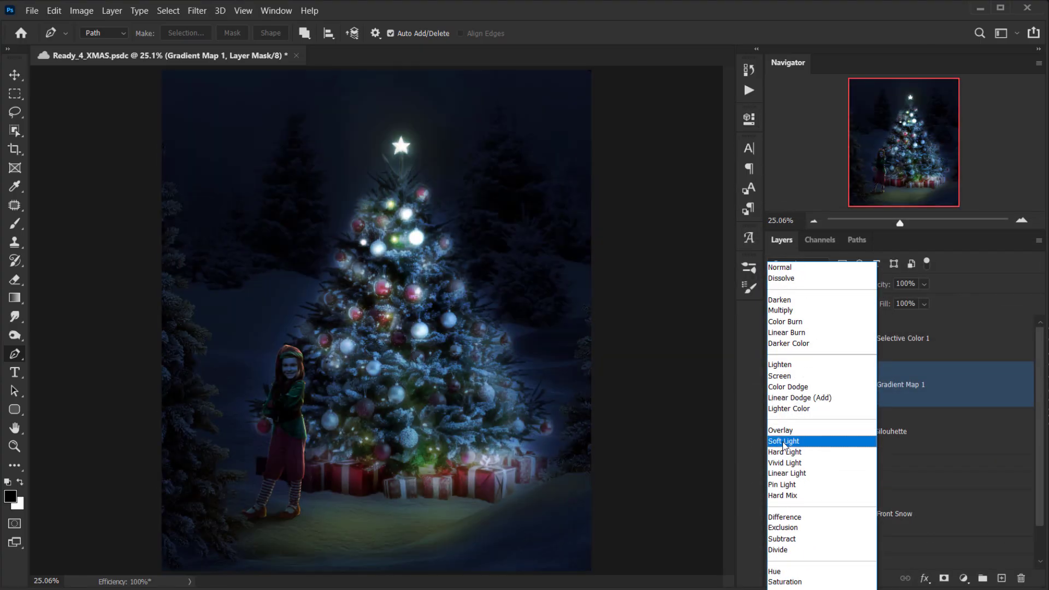
pyautogui.click(783, 442)
pyautogui.moveTo(880, 284); pyautogui.dragTo(628, 307)
pyautogui.click(774, 385)
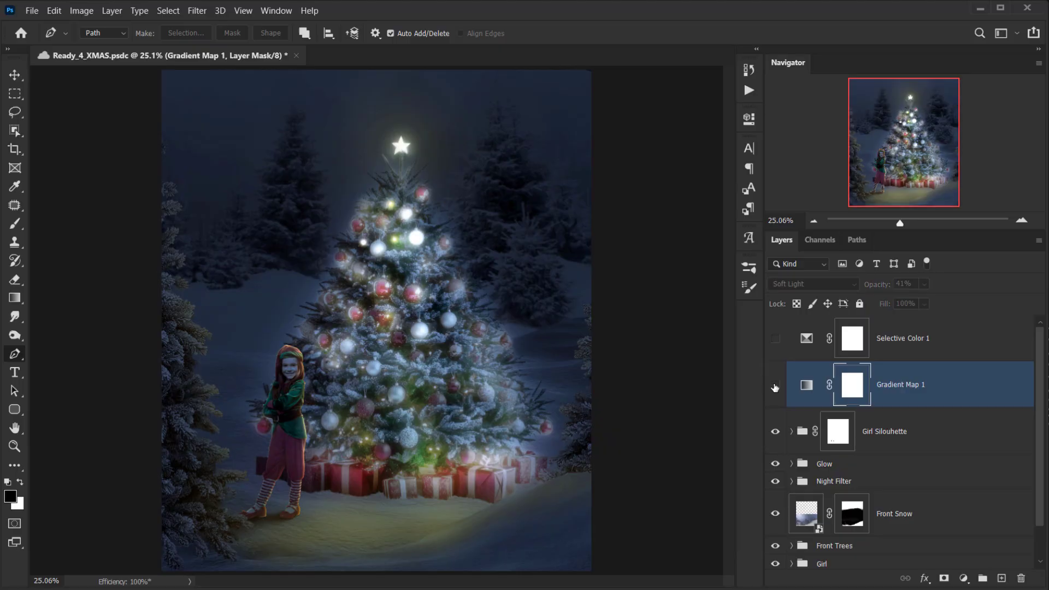
pyautogui.click(774, 385)
pyautogui.scroll(-2, 305, 422)
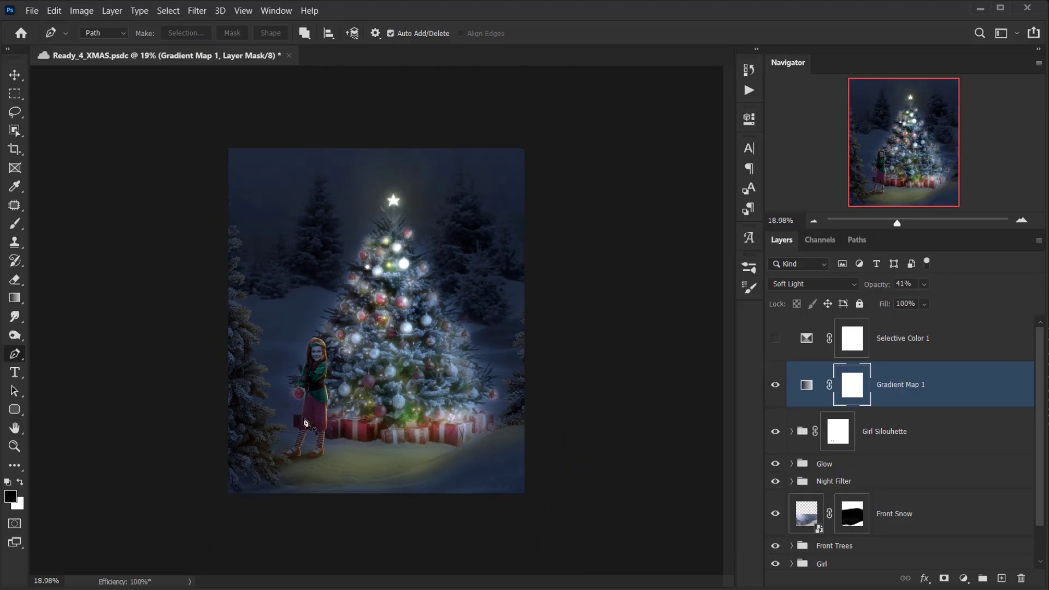
pyautogui.scroll(2, 305, 422)
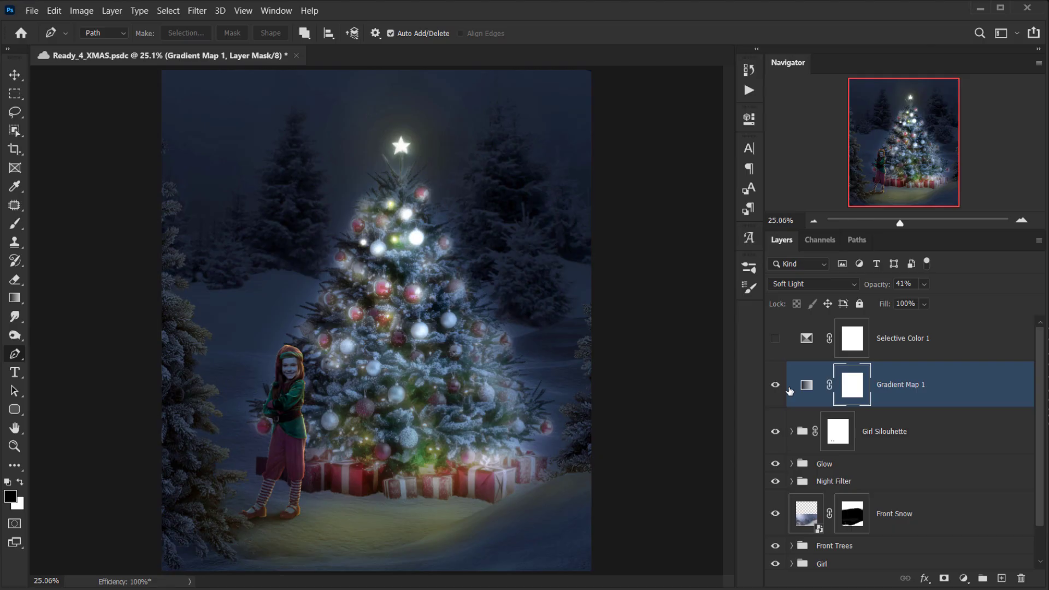
# Add a Color Balance adjustment above Gradient Map 1 with midtones at red +19, green +9, yellow -9, and compare the image with and without it.
pyautogui.click(964, 578)
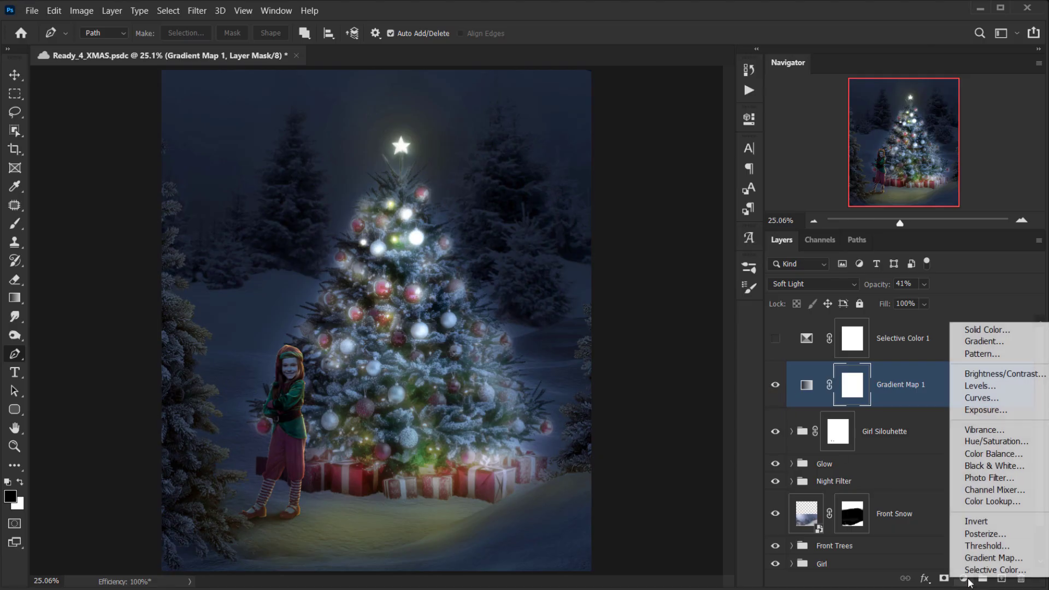
pyautogui.click(992, 453)
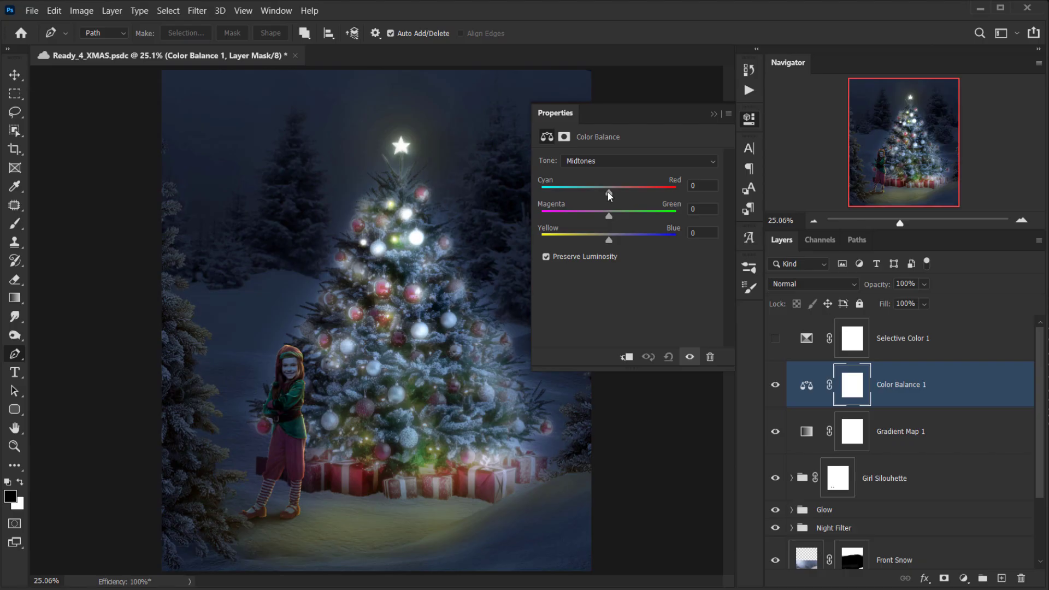
pyautogui.moveTo(608, 192)
pyautogui.mouseDown()
pyautogui.moveTo(596, 191)
pyautogui.moveTo(621, 190)
pyautogui.mouseUp()
pyautogui.moveTo(607, 217); pyautogui.dragTo(603, 239)
pyautogui.moveTo(616, 192); pyautogui.dragTo(624, 192)
pyautogui.moveTo(616, 216)
pyautogui.mouseDown()
pyautogui.moveTo(602, 217)
pyautogui.moveTo(621, 215)
pyautogui.moveTo(603, 240)
pyautogui.moveTo(614, 216)
pyautogui.mouseUp()
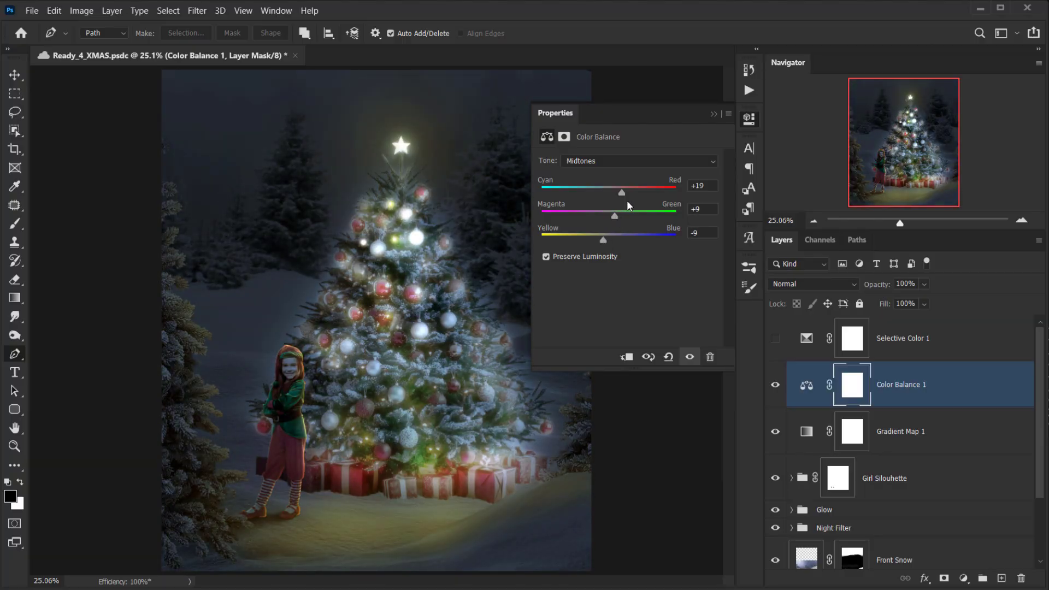
pyautogui.click(712, 114)
pyautogui.click(775, 385)
pyautogui.click(775, 385)
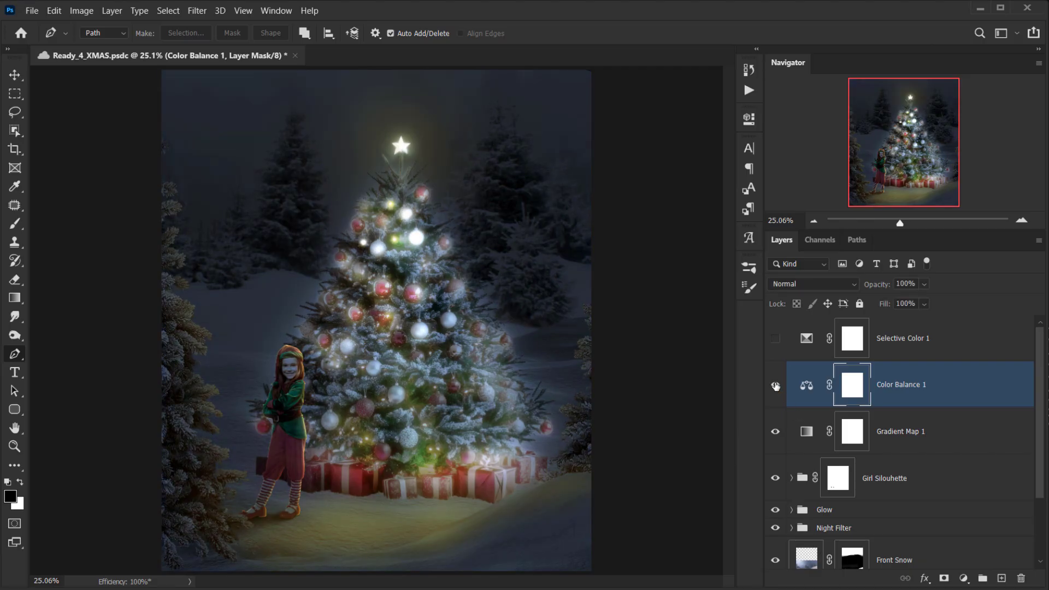
# Set the Color Balance highlights to red +16 and yellow -11.
pyautogui.doubleClick(806, 385)
pyautogui.click(586, 162)
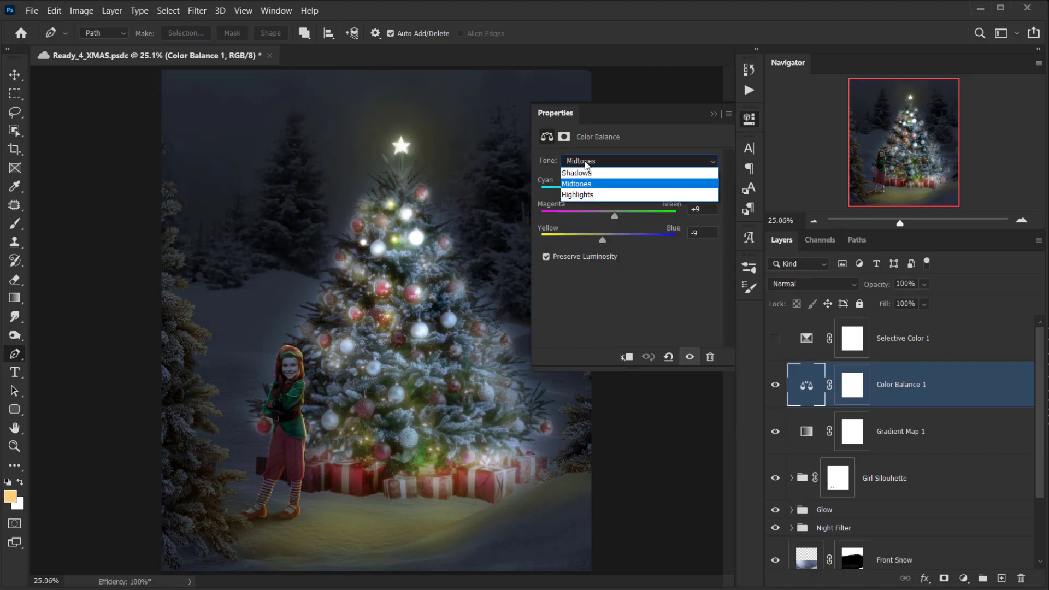
pyautogui.click(598, 195)
pyautogui.moveTo(609, 194)
pyautogui.mouseDown()
pyautogui.moveTo(596, 194)
pyautogui.moveTo(622, 197)
pyautogui.mouseUp()
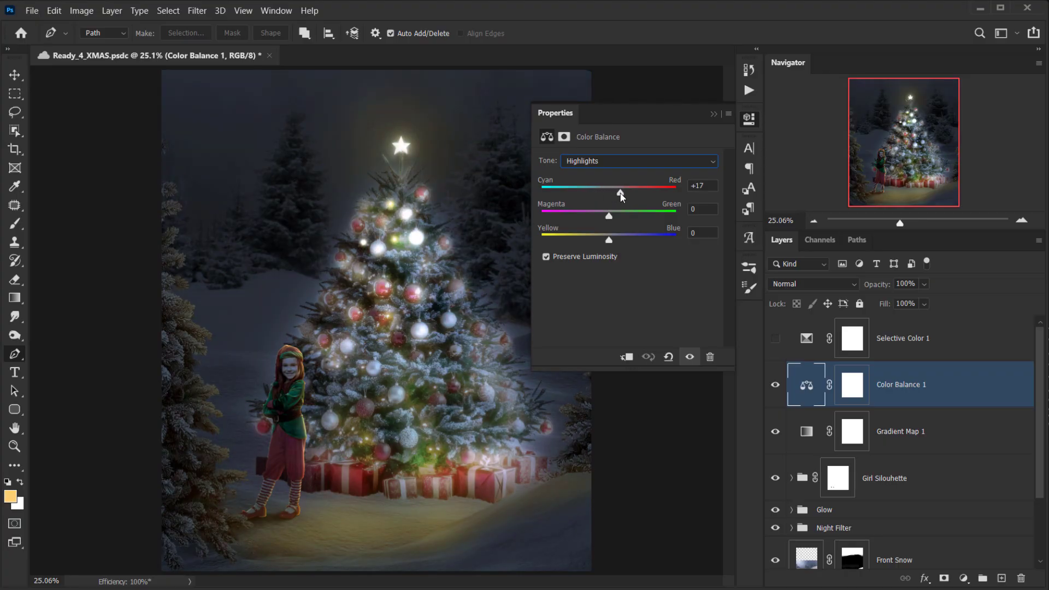
pyautogui.moveTo(609, 240)
pyautogui.mouseDown()
pyautogui.moveTo(593, 242)
pyautogui.moveTo(602, 241)
pyautogui.mouseUp()
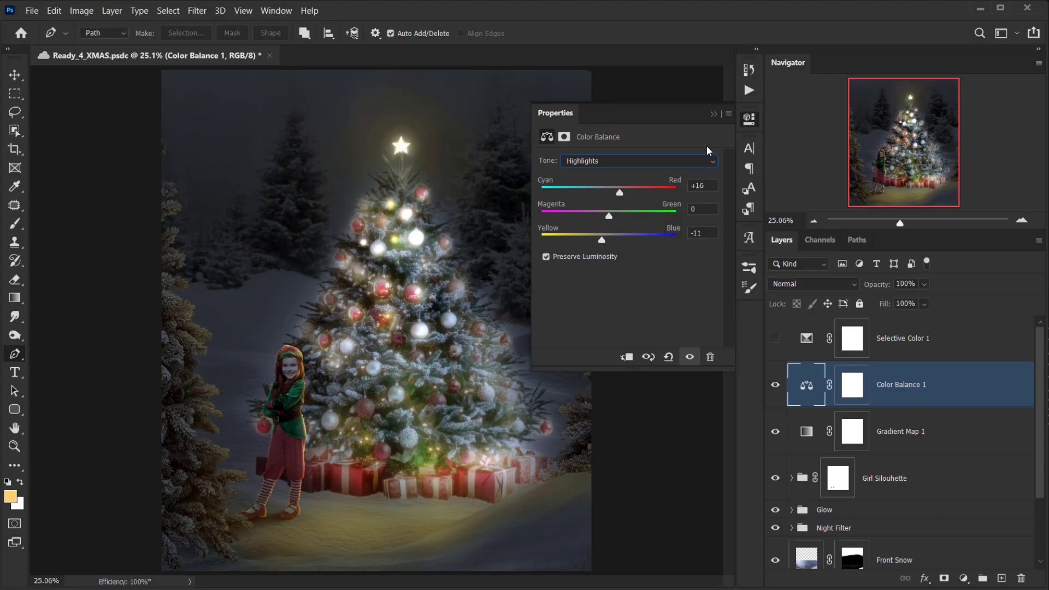
# Compare the image with and without Color Balance 1 and reduce that layer's opacity to 72%.
pyautogui.click(775, 385)
pyautogui.click(775, 385)
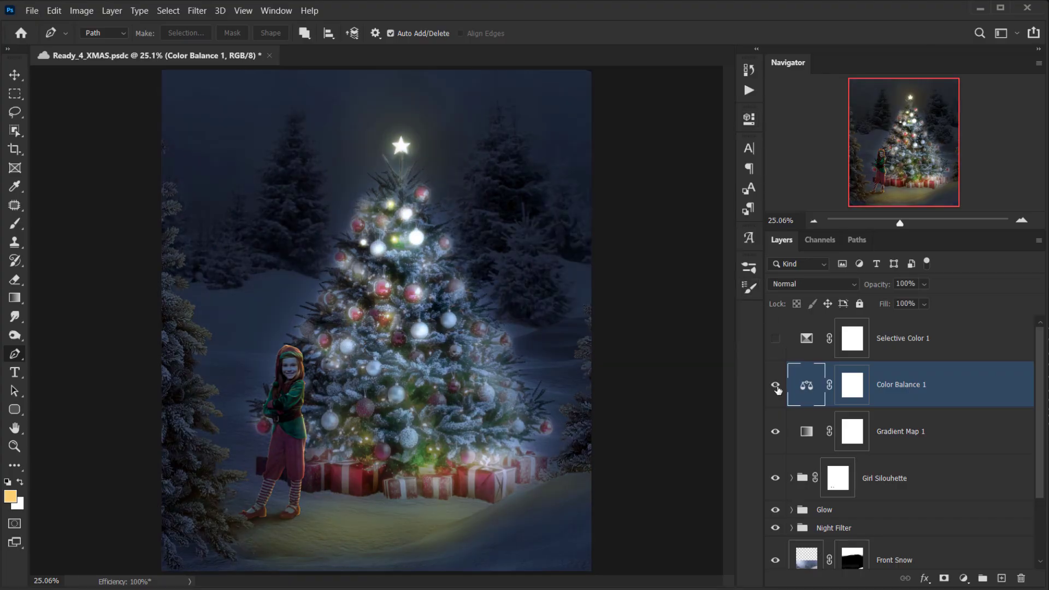
pyautogui.click(776, 386)
pyautogui.click(775, 385)
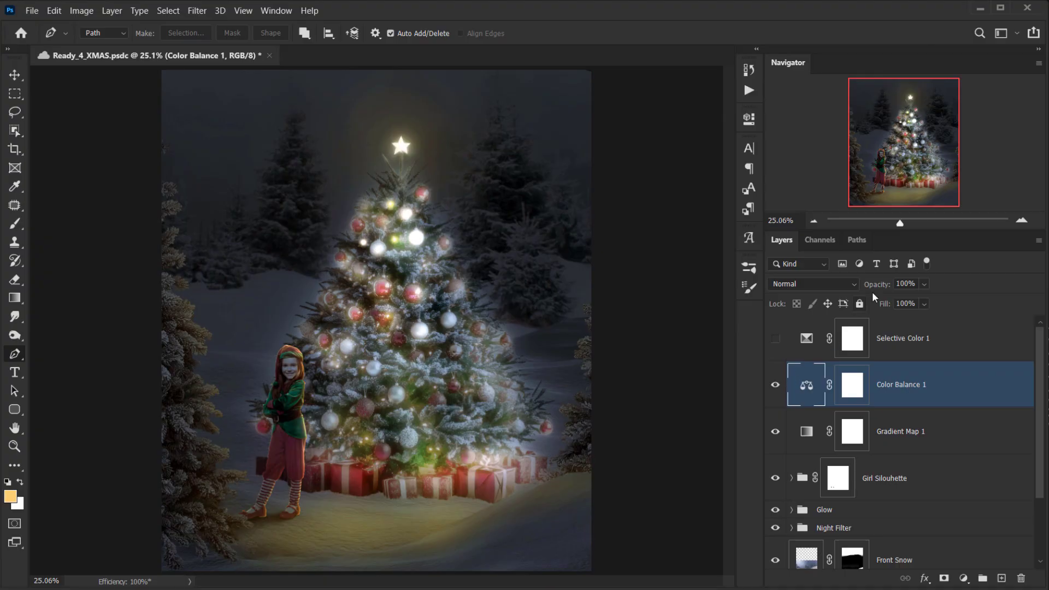
pyautogui.moveTo(889, 286); pyautogui.dragTo(871, 288)
pyautogui.hotkey('ctrl', '-')
pyautogui.hotkey('ctrl', '+')
# Add a Curves adjustment above Color Balance 1 and, in the Red channel, lower the white endpoint, add a midpoint and raise the black endpoint.
pyautogui.click(963, 578)
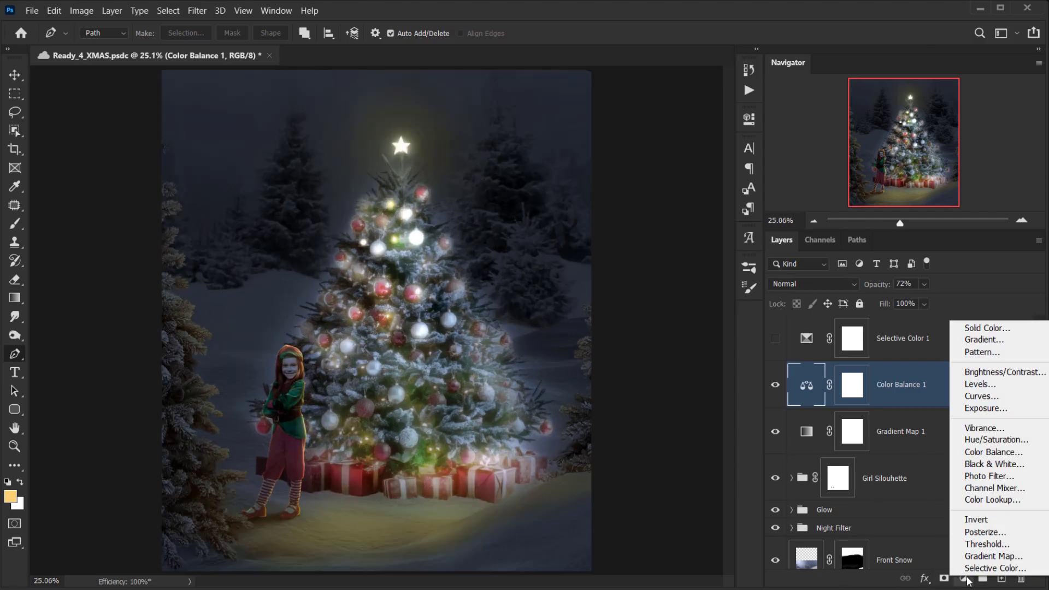
pyautogui.click(982, 396)
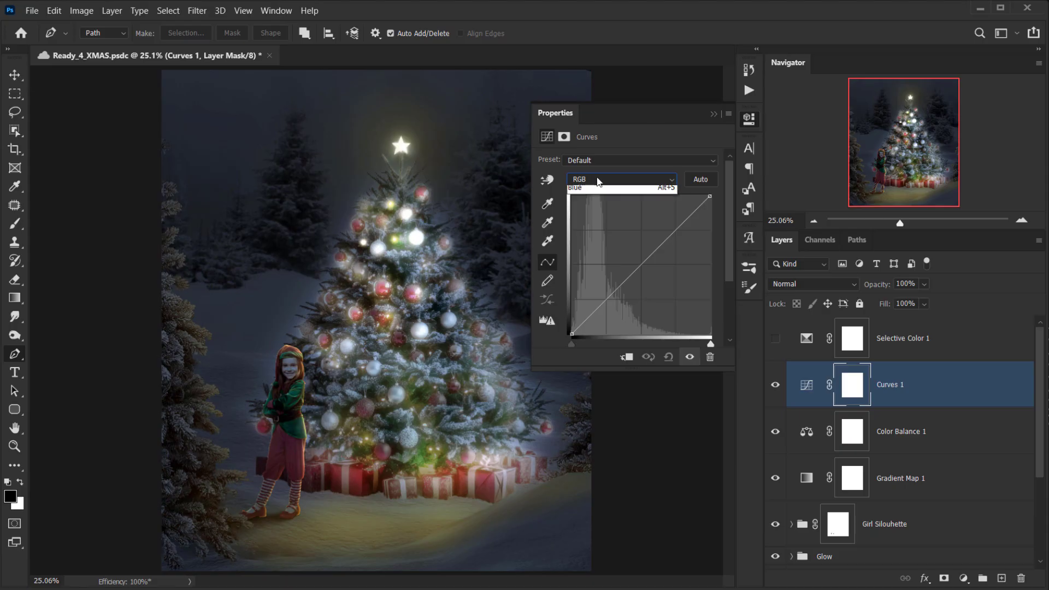
pyautogui.click(595, 179)
pyautogui.click(589, 203)
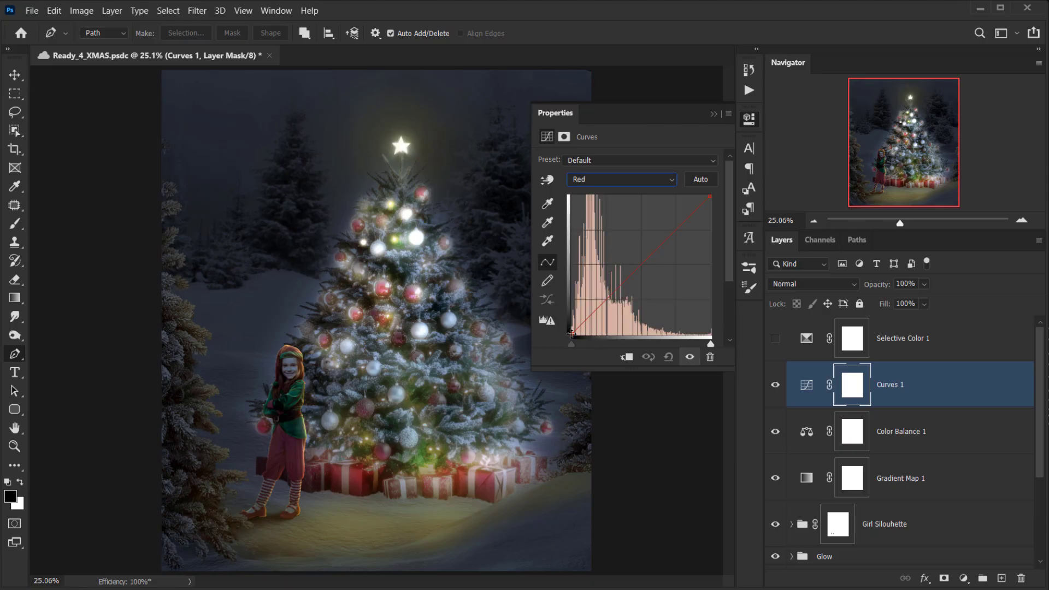
pyautogui.click(572, 334)
pyautogui.moveTo(723, 219); pyautogui.dragTo(722, 216)
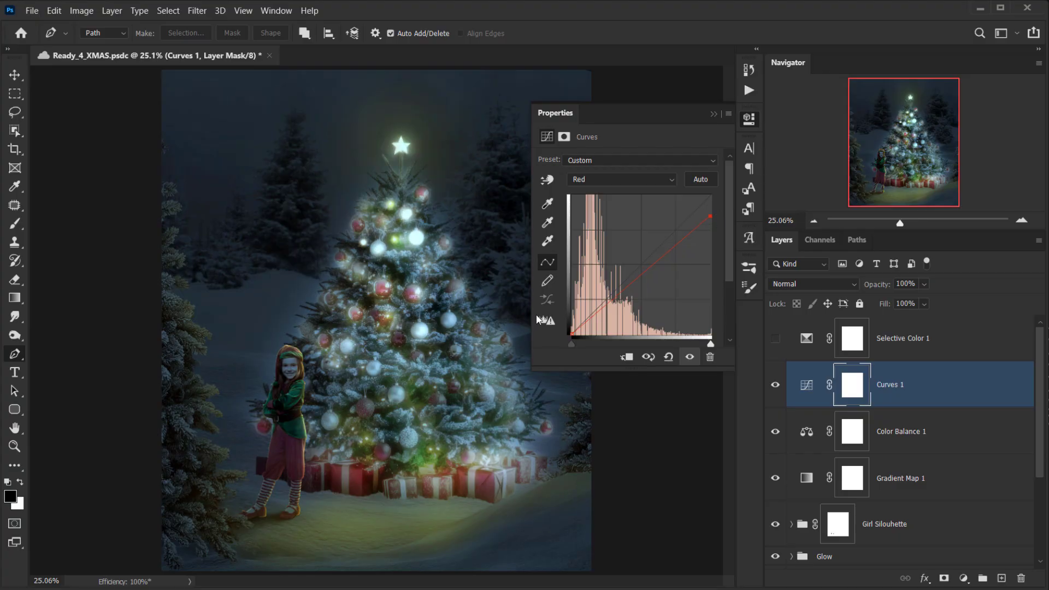
pyautogui.moveTo(568, 332); pyautogui.dragTo(568, 327)
pyautogui.moveTo(642, 274); pyautogui.dragTo(640, 270)
pyautogui.moveTo(572, 330); pyautogui.dragTo(567, 317)
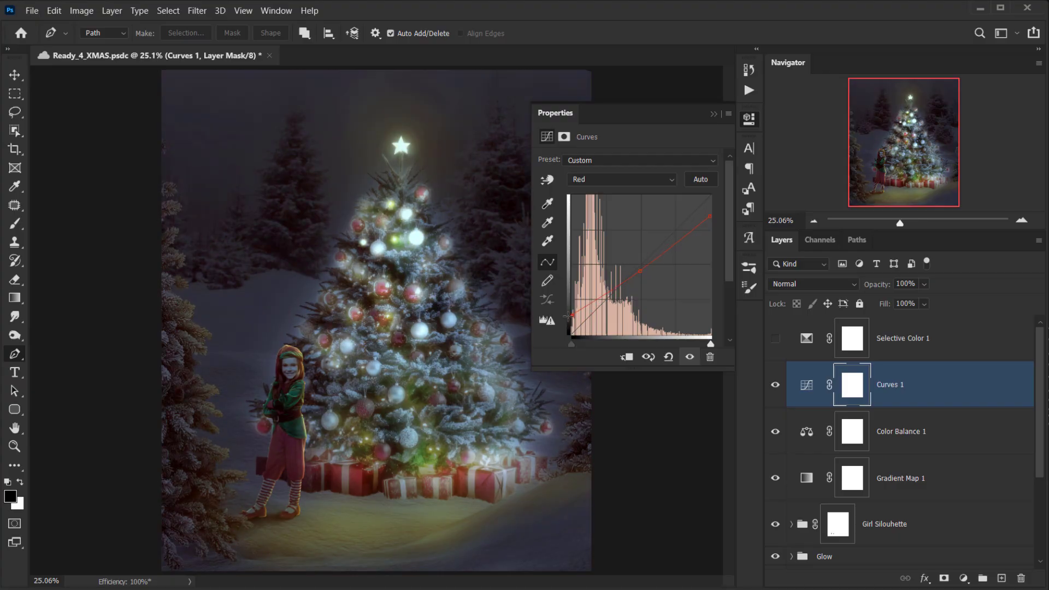
# Lower the white endpoint of the Blue curve and raise the black endpoint of the Green curve in Curves 1.
pyautogui.click(603, 180)
pyautogui.click(600, 223)
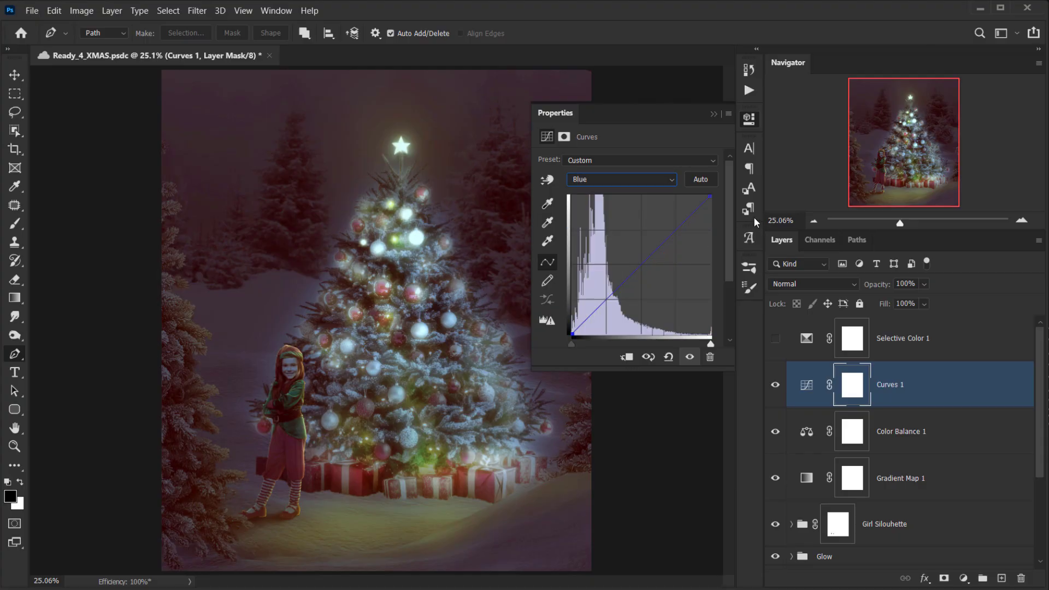
pyautogui.moveTo(711, 195); pyautogui.dragTo(729, 212)
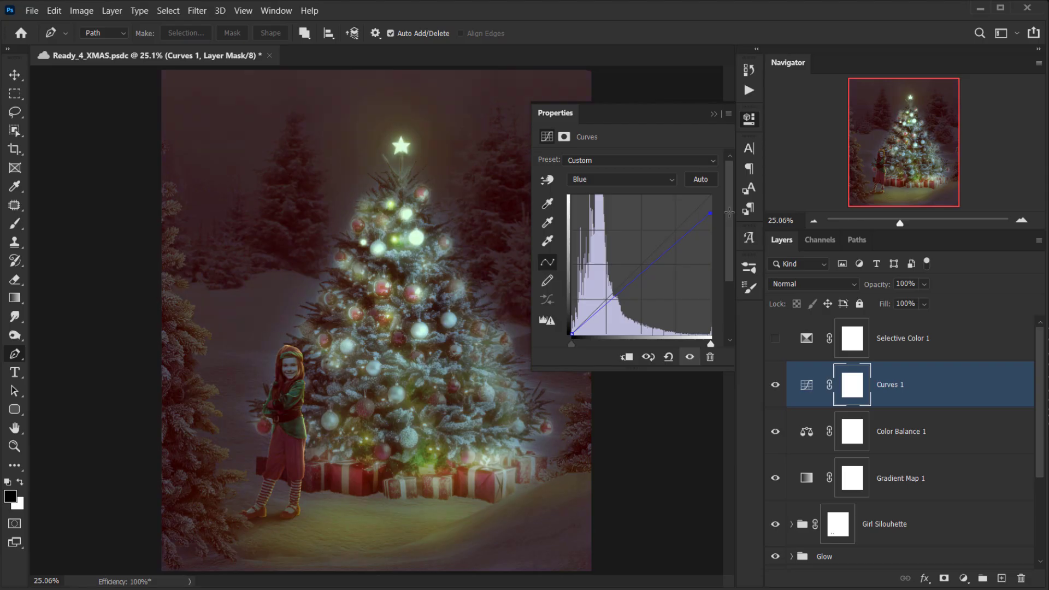
pyautogui.click(637, 178)
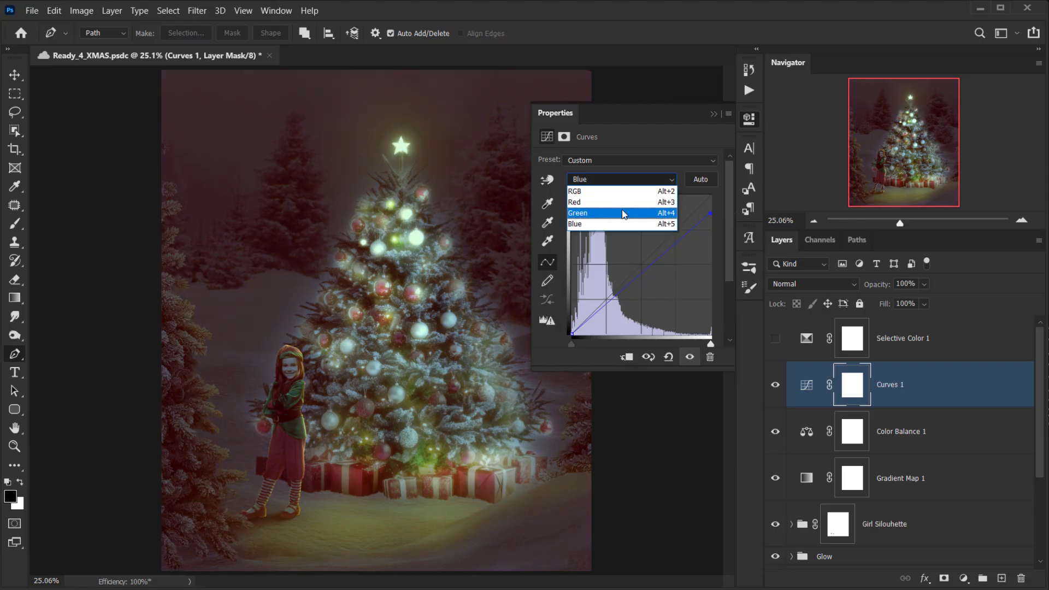
pyautogui.click(622, 208)
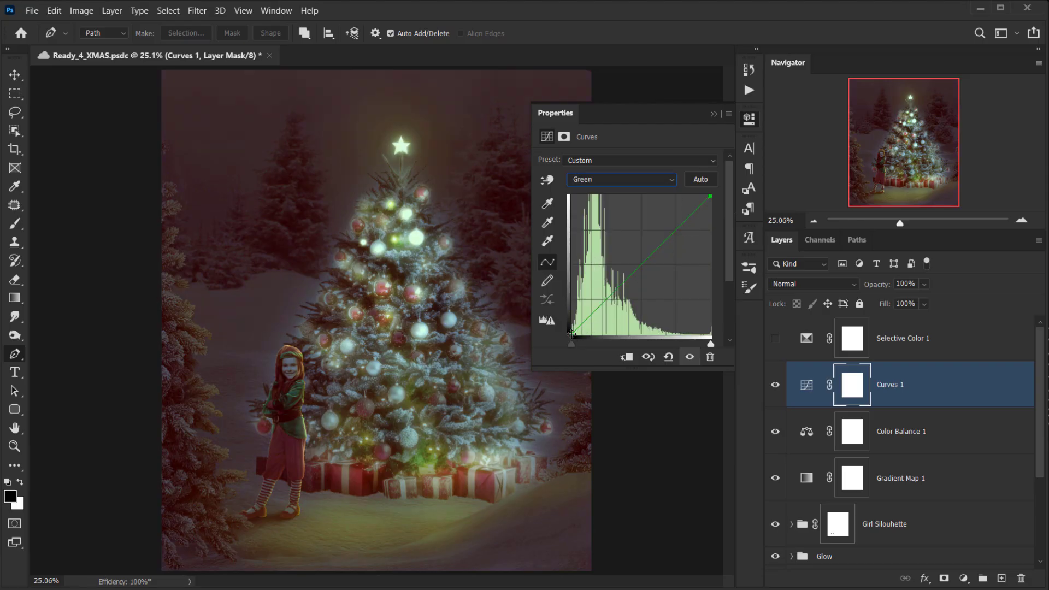
pyautogui.moveTo(571, 333)
pyautogui.mouseDown()
pyautogui.moveTo(567, 305)
pyautogui.moveTo(573, 331)
pyautogui.moveTo(575, 322)
pyautogui.mouseUp()
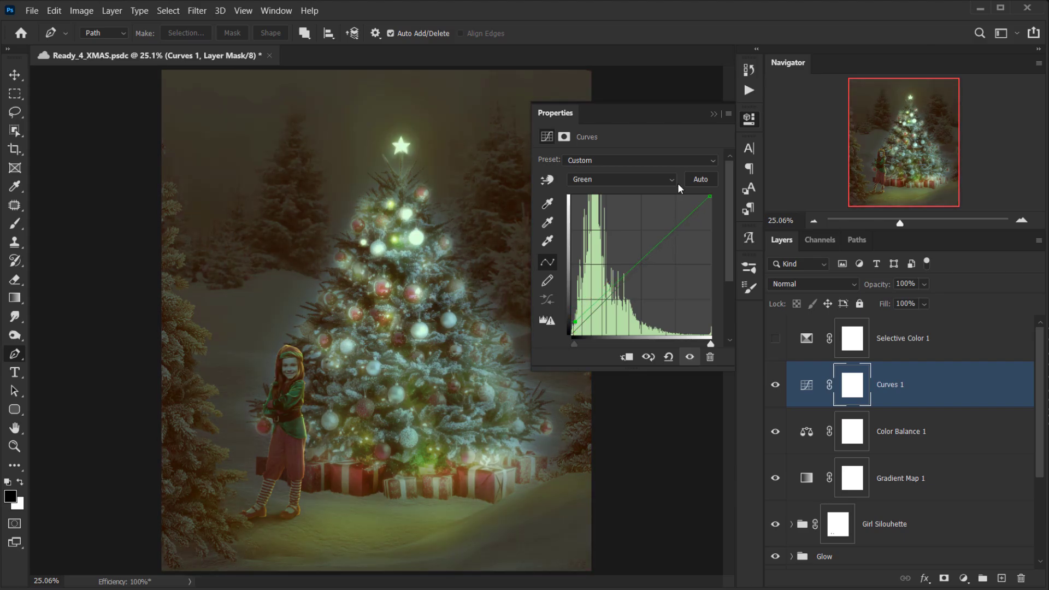
pyautogui.click(713, 114)
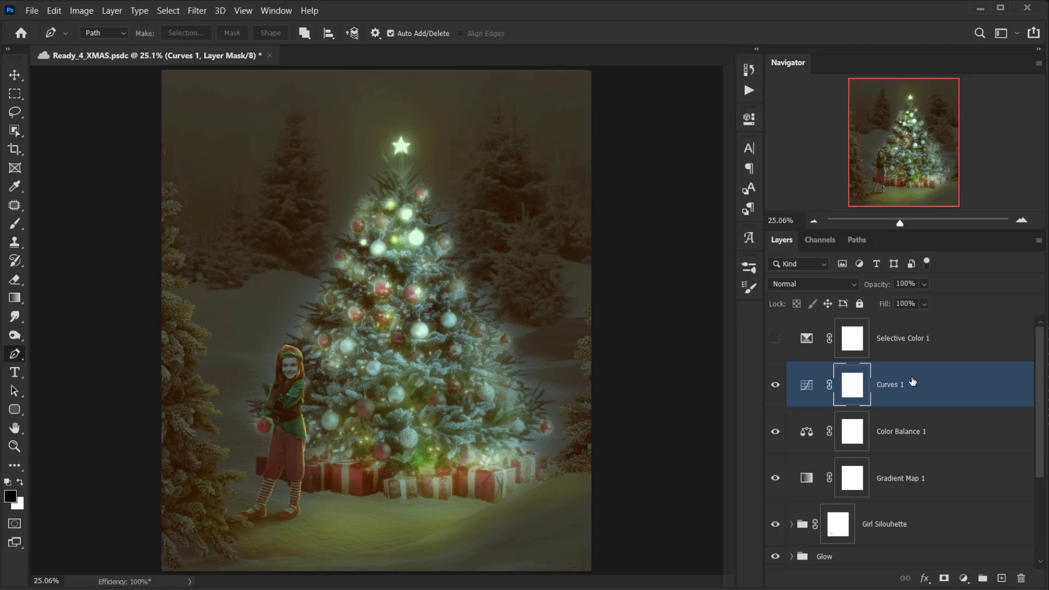
# Invert the Curves 1 mask and paint white over the tree and its surroundings with a large soft brush at 40% opacity and 41% flow.
pyautogui.hotkey('ctrl', 'i')
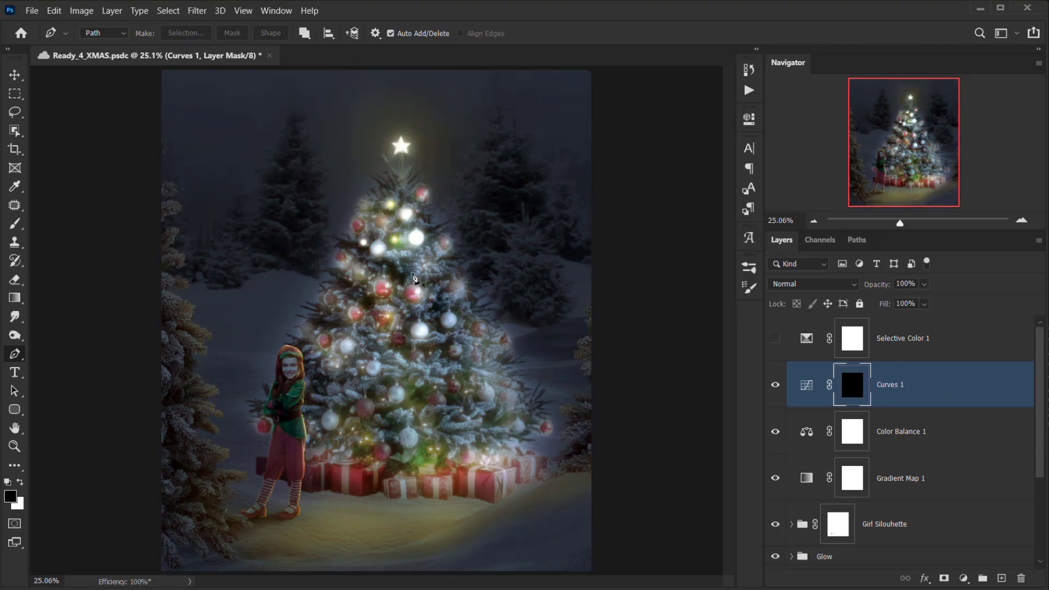
pyautogui.press('b')
pyautogui.moveTo(359, 252)
pyautogui.mouseDown()
pyautogui.moveTo(395, 249)
pyautogui.moveTo(421, 7)
pyautogui.moveTo(394, 8)
pyautogui.mouseUp()
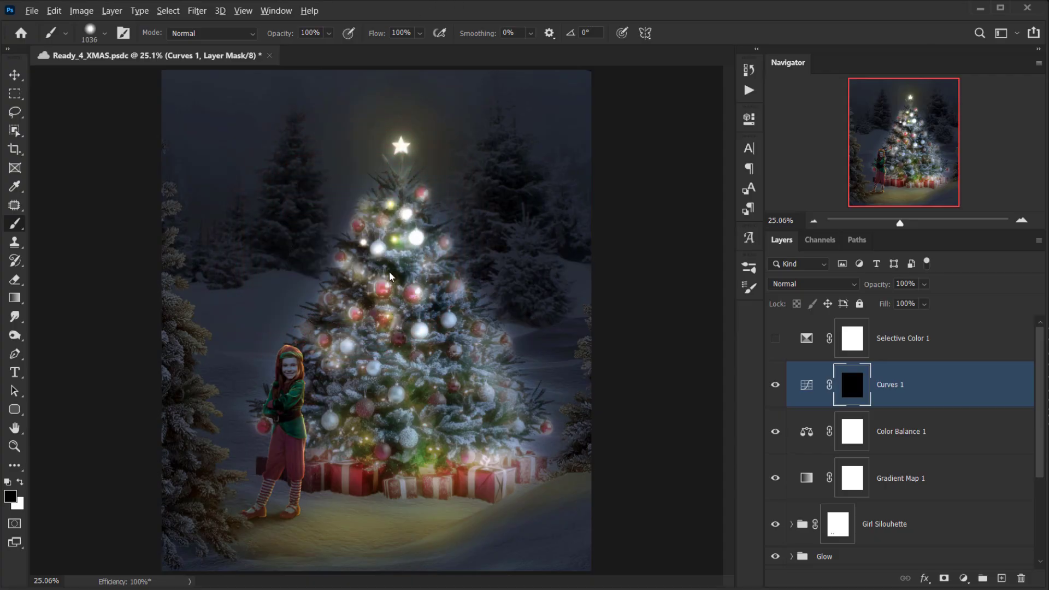
pyautogui.moveTo(361, 272)
pyautogui.mouseDown()
pyautogui.moveTo(368, 12)
pyautogui.moveTo(303, 55)
pyautogui.mouseUp()
pyautogui.press('4')
pyautogui.moveTo(379, 34); pyautogui.dragTo(337, 35)
pyautogui.moveTo(340, 162)
pyautogui.mouseDown()
pyautogui.moveTo(411, 173)
pyautogui.moveTo(398, 152)
pyautogui.moveTo(400, 220)
pyautogui.mouseUp()
pyautogui.press('x')
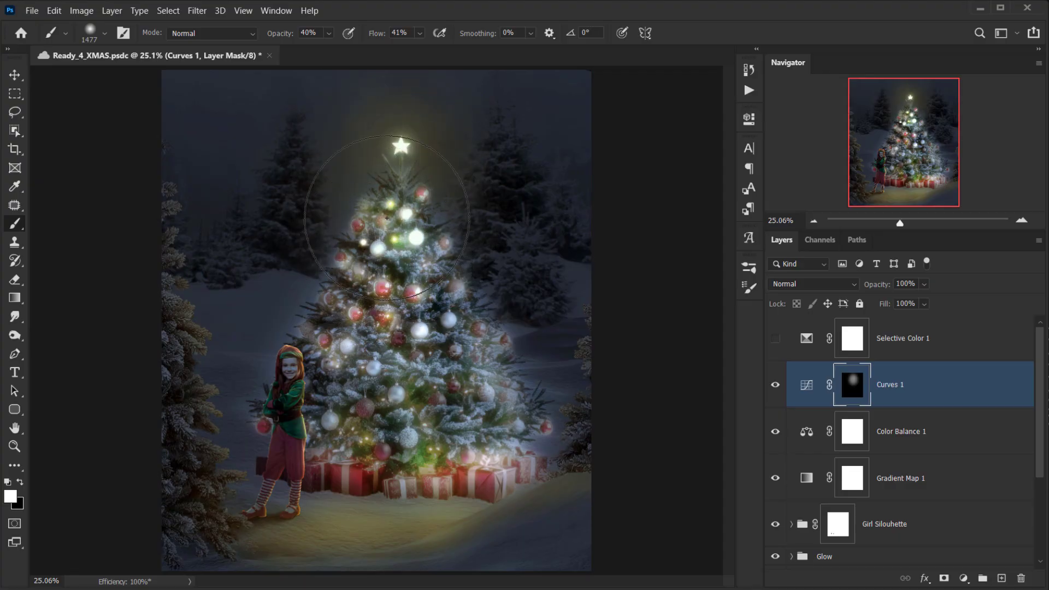
pyautogui.moveTo(348, 338)
pyautogui.mouseDown()
pyautogui.moveTo(338, 377)
pyautogui.moveTo(391, 346)
pyautogui.moveTo(389, 378)
pyautogui.moveTo(415, 436)
pyautogui.moveTo(435, 396)
pyautogui.moveTo(480, 444)
pyautogui.moveTo(533, 320)
pyautogui.moveTo(548, 336)
pyautogui.moveTo(531, 229)
pyautogui.moveTo(496, 209)
pyautogui.moveTo(473, 396)
pyautogui.moveTo(414, 288)
pyautogui.moveTo(313, 283)
pyautogui.moveTo(261, 404)
pyautogui.moveTo(326, 267)
pyautogui.moveTo(238, 451)
pyautogui.moveTo(359, 459)
pyautogui.moveTo(501, 368)
pyautogui.moveTo(510, 492)
pyautogui.moveTo(502, 294)
pyautogui.moveTo(407, 200)
pyautogui.moveTo(404, 151)
pyautogui.moveTo(296, 207)
pyautogui.moveTo(361, 225)
pyautogui.moveTo(230, 454)
pyautogui.moveTo(248, 469)
pyautogui.moveTo(331, 438)
pyautogui.moveTo(351, 459)
pyautogui.moveTo(423, 445)
pyautogui.mouseUp()
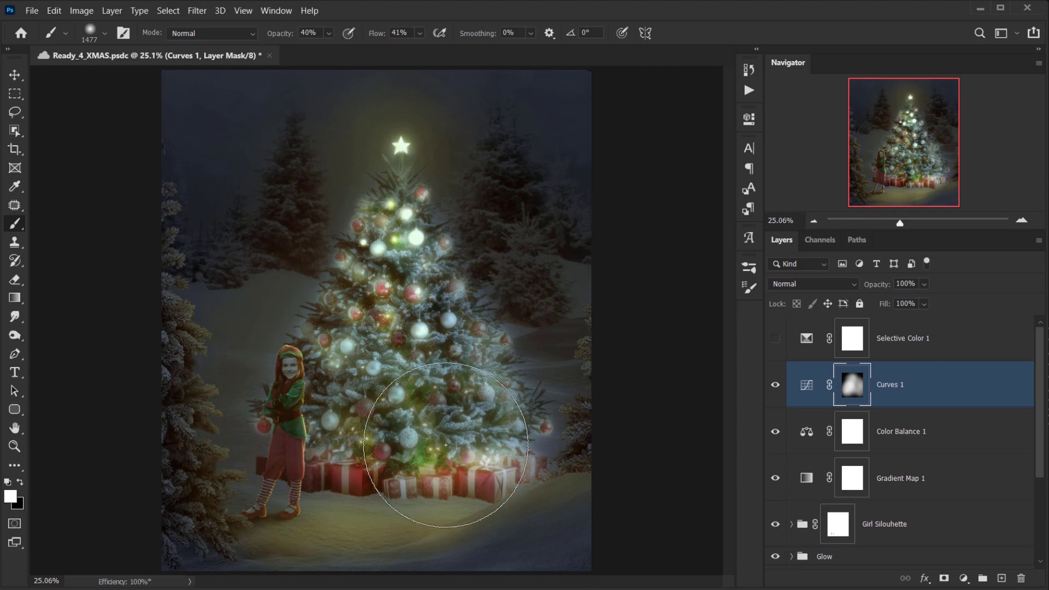
# Paint black over the girl on the Curves 1 mask with a smaller brush to remove the colour tint from her.
pyautogui.scroll(-2, 443, 441)
pyautogui.scroll(5, 371, 392)
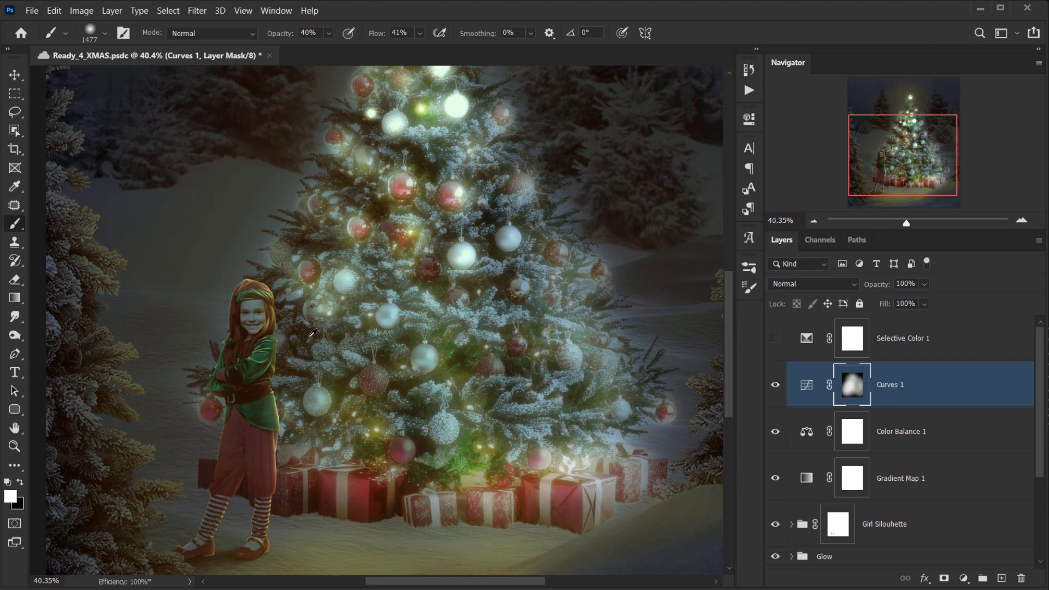
pyautogui.moveTo(316, 335); pyautogui.dragTo(125, 393)
pyautogui.press('x')
pyautogui.moveTo(246, 332)
pyautogui.mouseDown()
pyautogui.moveTo(236, 346)
pyautogui.moveTo(245, 417)
pyautogui.moveTo(220, 453)
pyautogui.moveTo(241, 473)
pyautogui.moveTo(219, 488)
pyautogui.moveTo(256, 348)
pyautogui.moveTo(261, 424)
pyautogui.moveTo(258, 283)
pyautogui.moveTo(253, 307)
pyautogui.mouseUp()
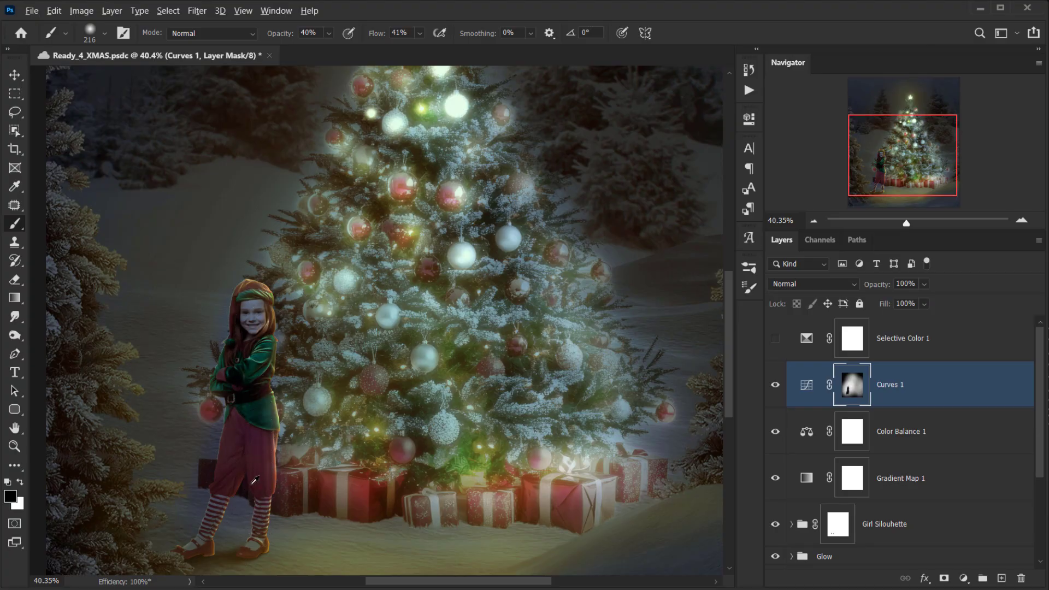
pyautogui.scroll(-5, 257, 484)
pyautogui.hotkey('ctrl', '0')
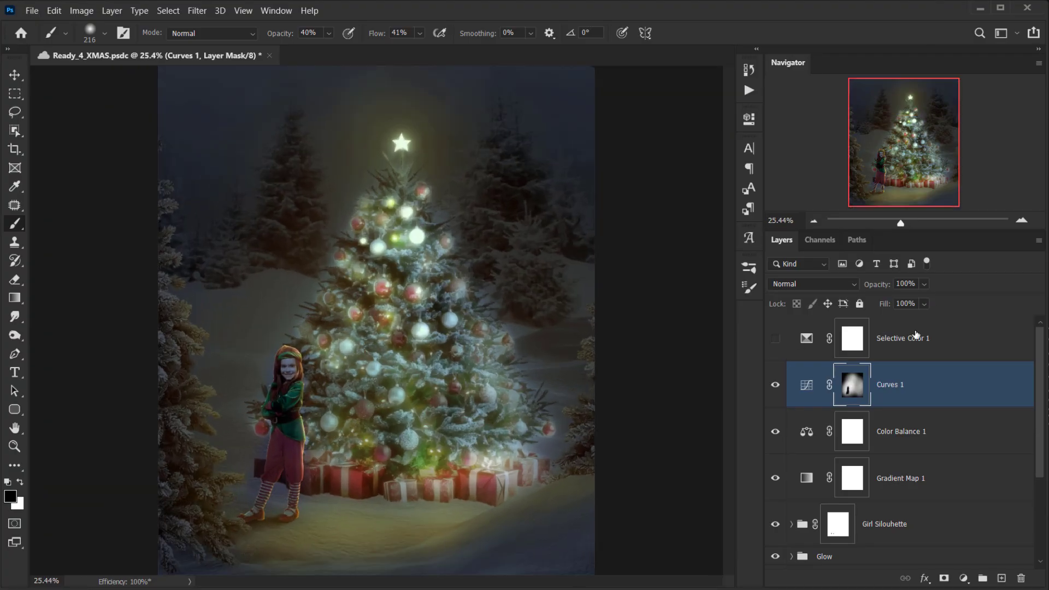
# Reduce the Curves 1 layer's opacity to 42% and compare the composite with and without the adjustment.
pyautogui.click(783, 385)
pyautogui.click(782, 386)
pyautogui.click(784, 388)
pyautogui.click(784, 385)
pyautogui.moveTo(880, 285); pyautogui.dragTo(841, 289)
pyautogui.click(775, 384)
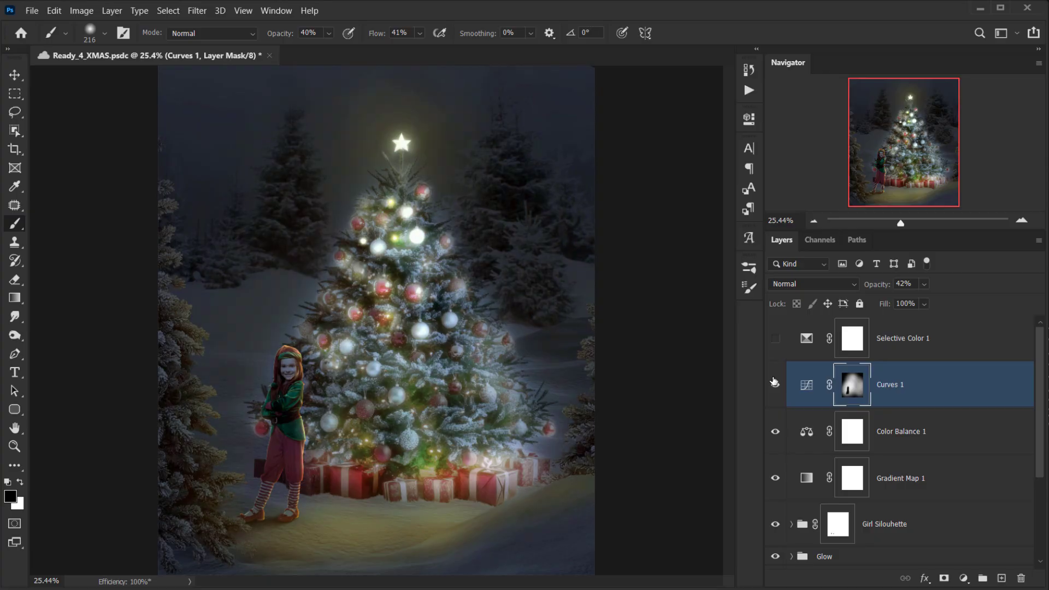
pyautogui.click(774, 382)
pyautogui.scroll(-3, 591, 322)
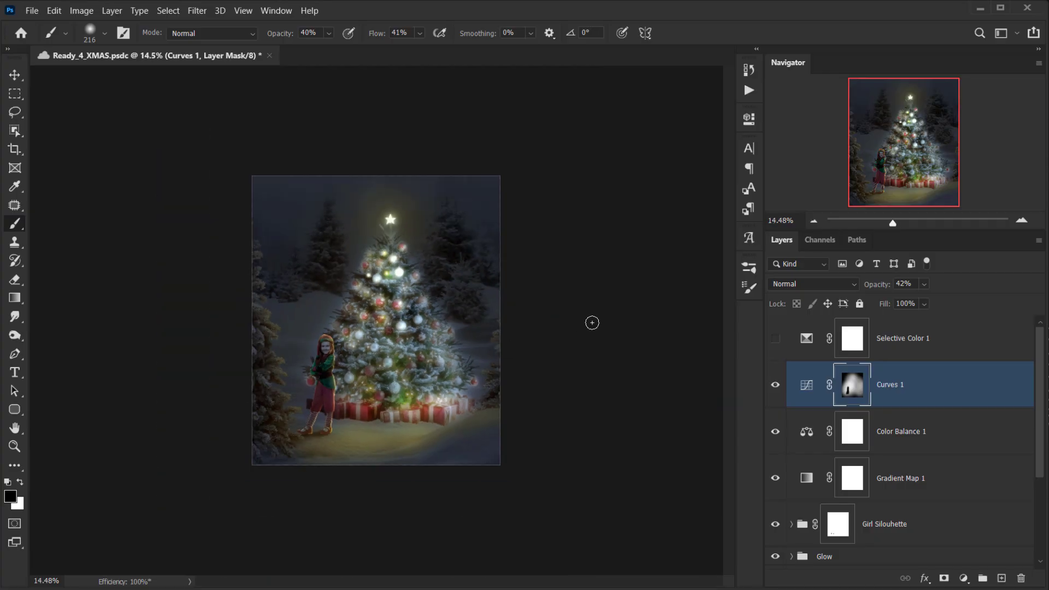
pyautogui.scroll(3, 591, 322)
# Stamp all visible layers into a new layer above Curves 1 and check it by toggling its visibility.
pyautogui.click(923, 402)
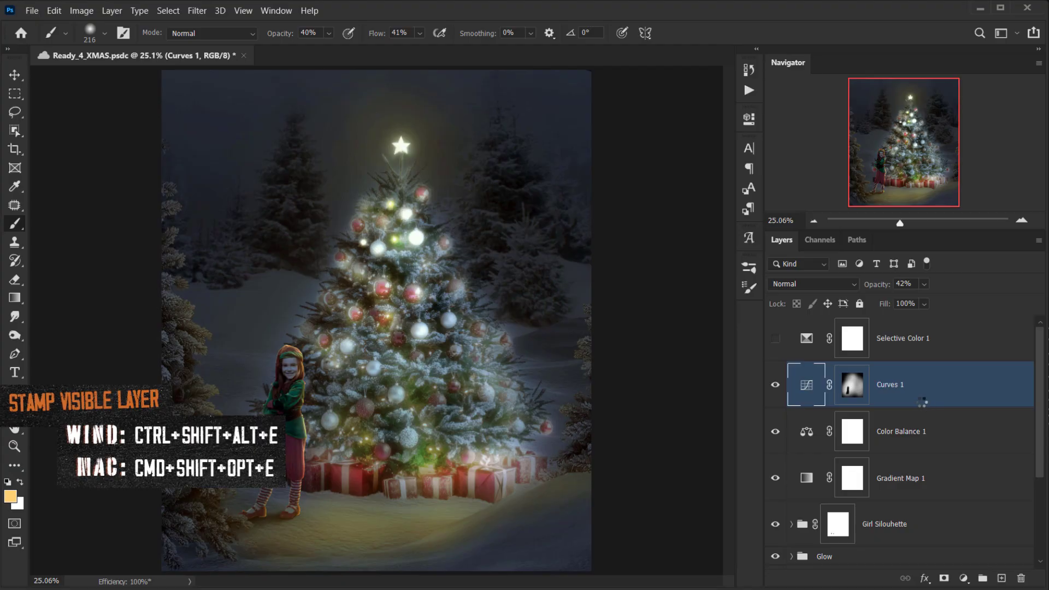
pyautogui.hotkey('ctrl', 'shift', 'alt', 'e')
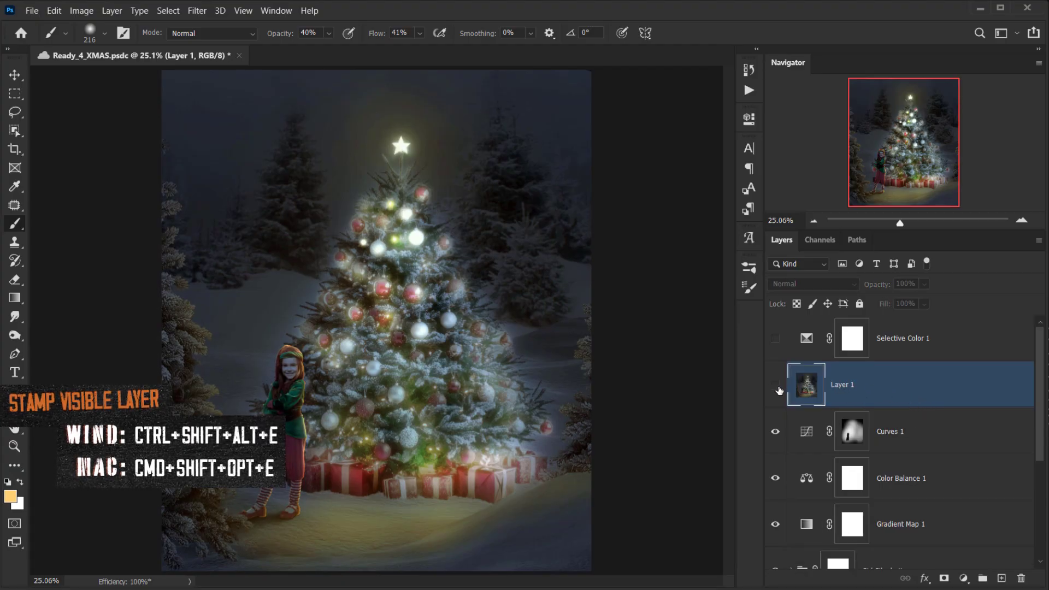
pyautogui.click(776, 386)
pyautogui.click(776, 386)
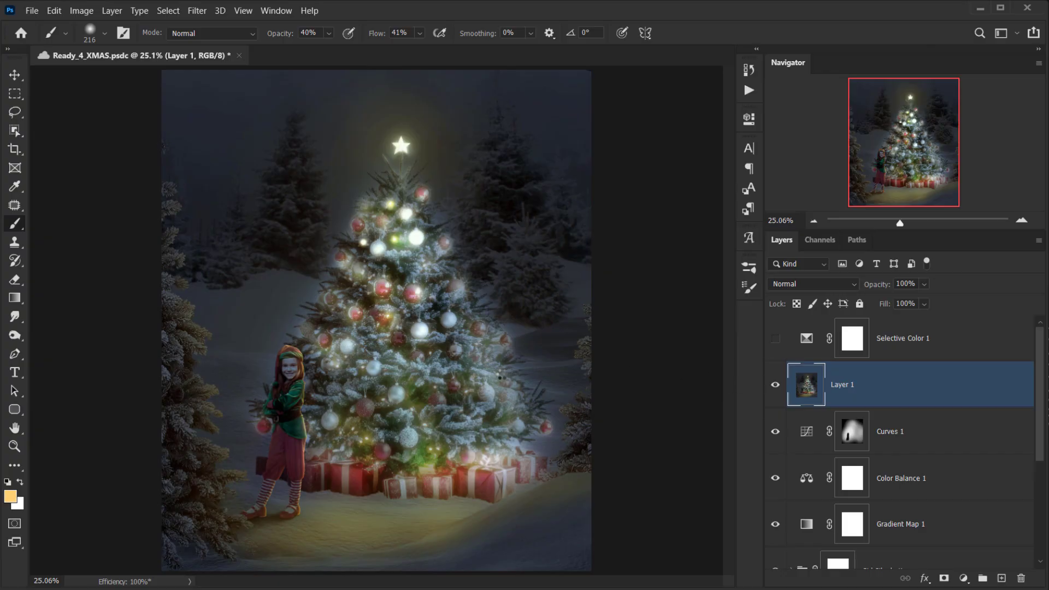
# Save the document and convert the stamped Layer 1 to a smart object.
pyautogui.hotkey('ctrl', 's')
pyautogui.rightClick(872, 383)
pyautogui.click(722, 219)
pyautogui.scroll(1, 314, 420)
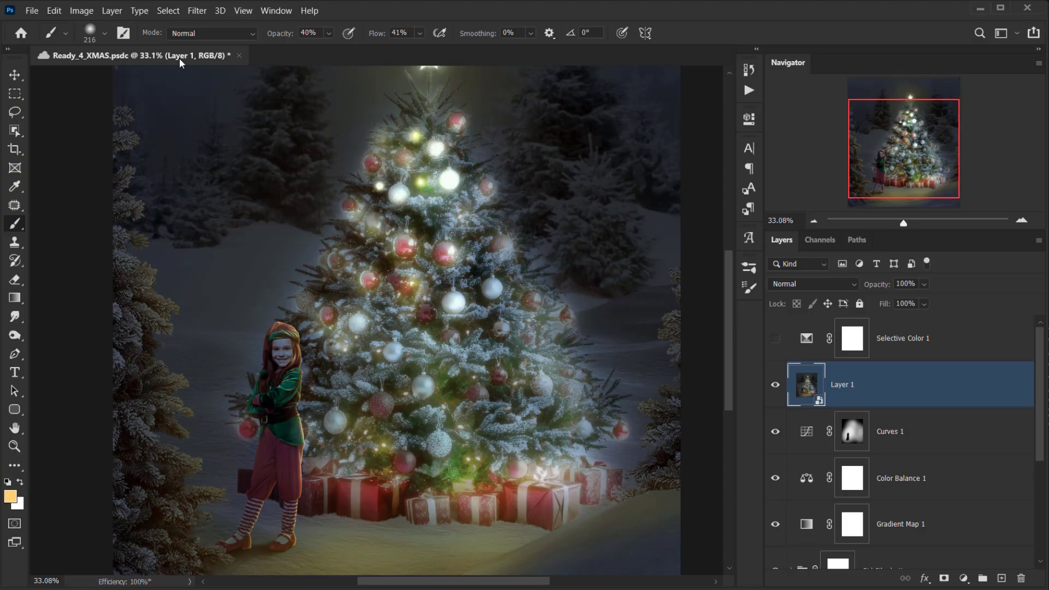
# Start an Iris Blur on Layer 1 and widen its ellipse beyond the image sides, lowering its centre and adjusting the inner sharp area.
pyautogui.click(197, 13)
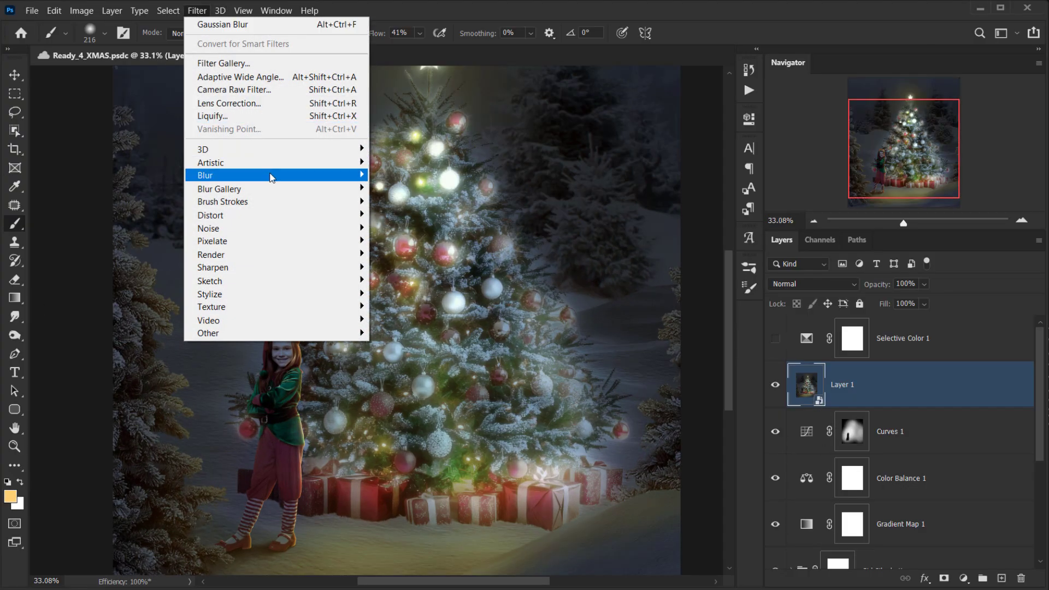
pyautogui.moveTo(273, 182)
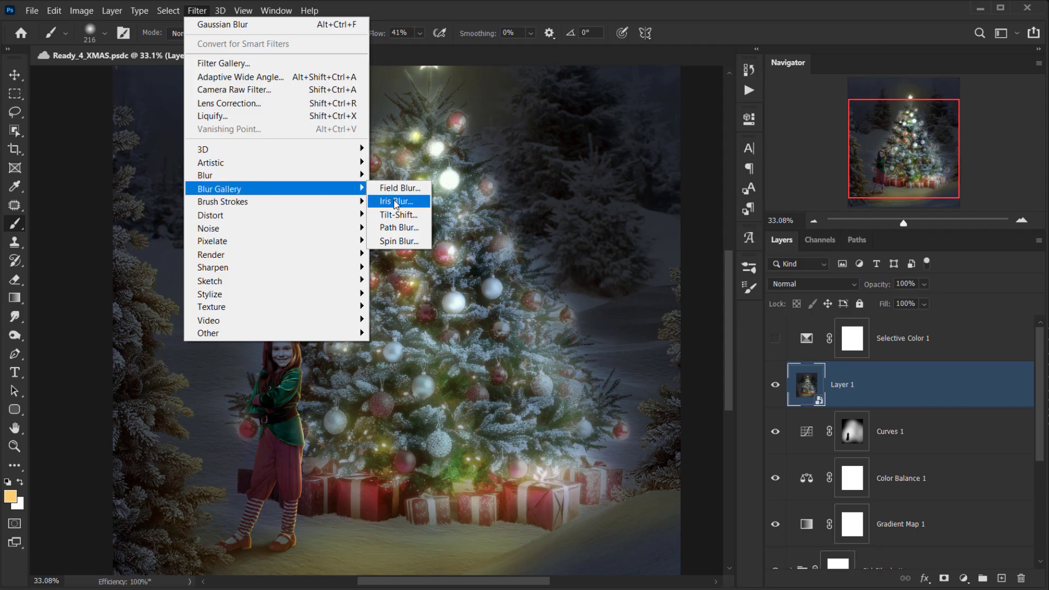
pyautogui.click(392, 200)
pyautogui.scroll(-4, 446, 322)
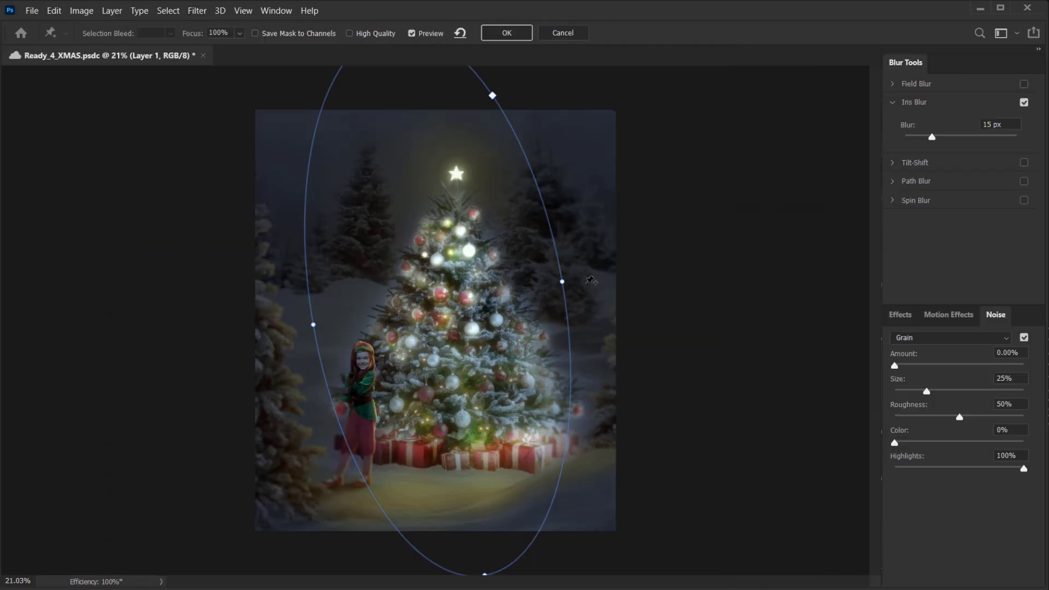
pyautogui.moveTo(563, 280); pyautogui.dragTo(650, 269)
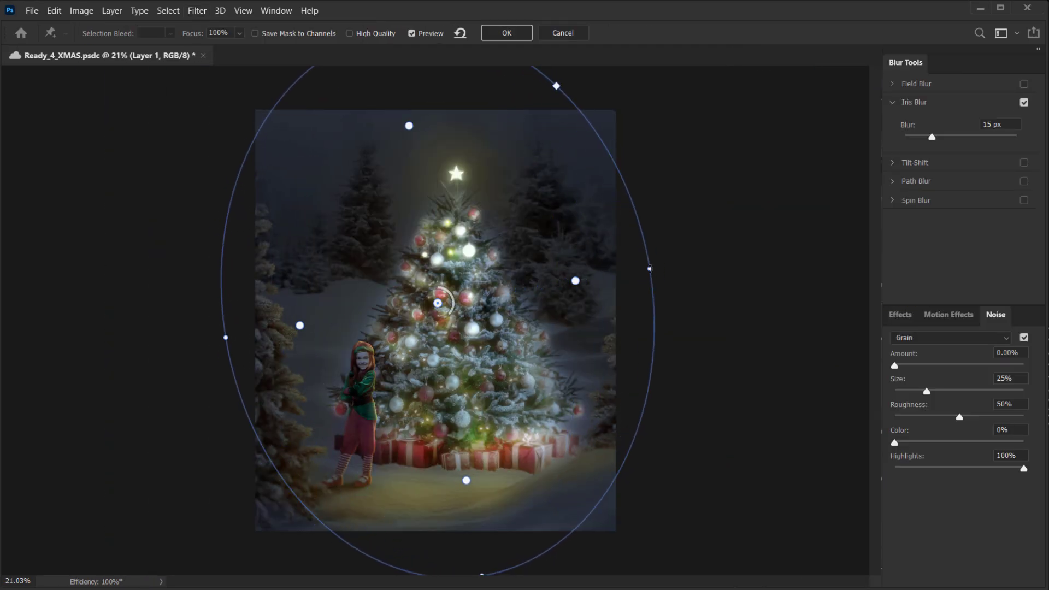
pyautogui.moveTo(410, 126); pyautogui.dragTo(413, 146)
pyautogui.moveTo(438, 304); pyautogui.dragTo(442, 331)
pyautogui.moveTo(305, 358); pyautogui.dragTo(311, 358)
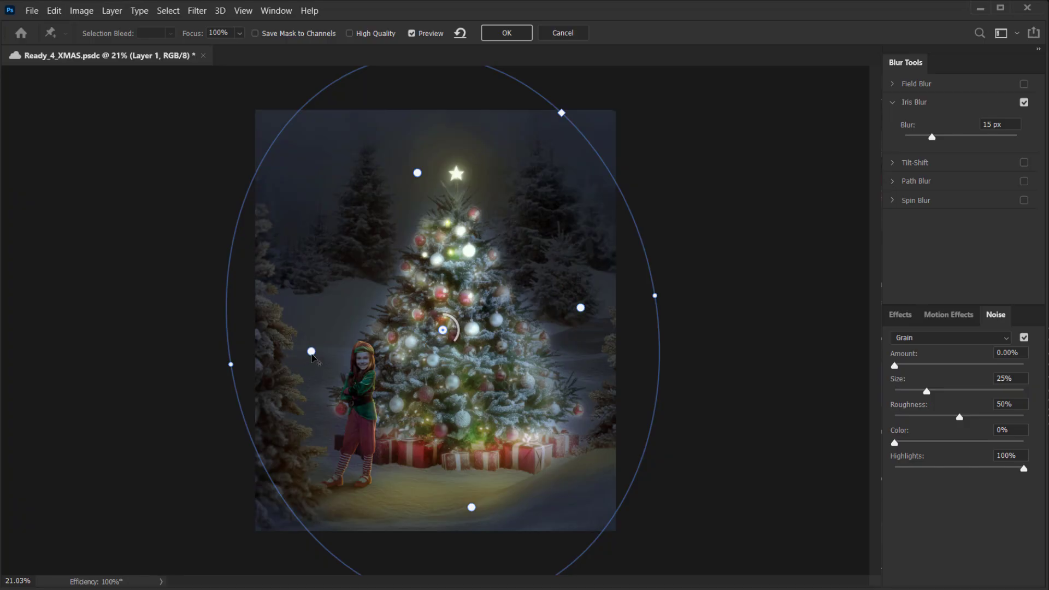
# Recentre the blur ellipse on the tree, rotate and enlarge it, and adjust the inner focus points around the tree and girl.
pyautogui.moveTo(443, 330); pyautogui.dragTo(465, 322)
pyautogui.moveTo(687, 294); pyautogui.dragTo(696, 396)
pyautogui.moveTo(514, 171); pyautogui.dragTo(520, 153)
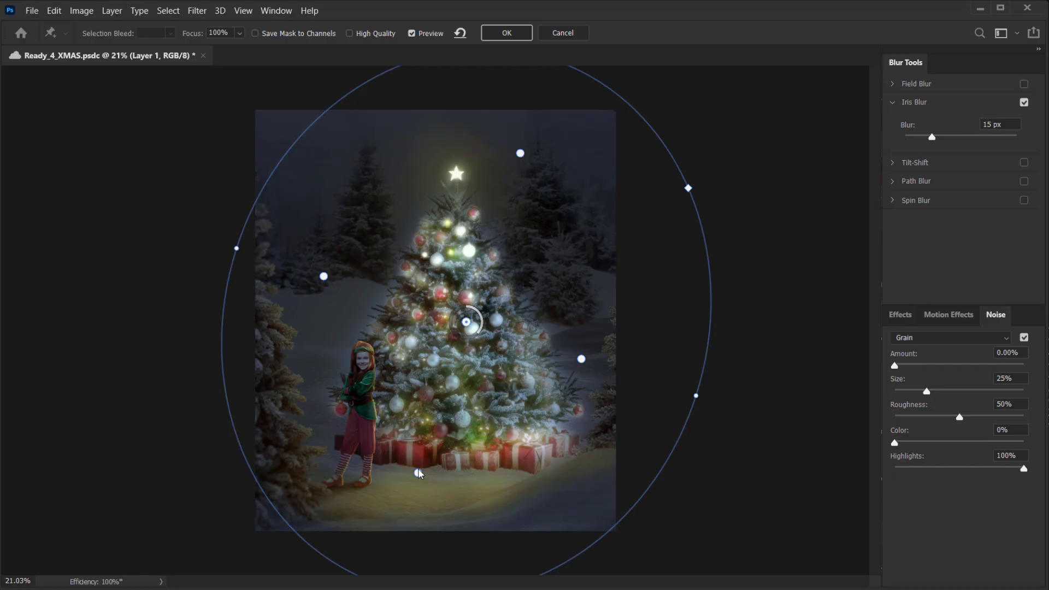
pyautogui.moveTo(419, 474); pyautogui.dragTo(409, 497)
pyautogui.moveTo(523, 153); pyautogui.dragTo(522, 158)
pyautogui.moveTo(338, 279); pyautogui.dragTo(345, 282)
# Pull the inner focus points closer to the tree and apply the Iris Blur with a 15 px blur.
pyautogui.scroll(5, 365, 385)
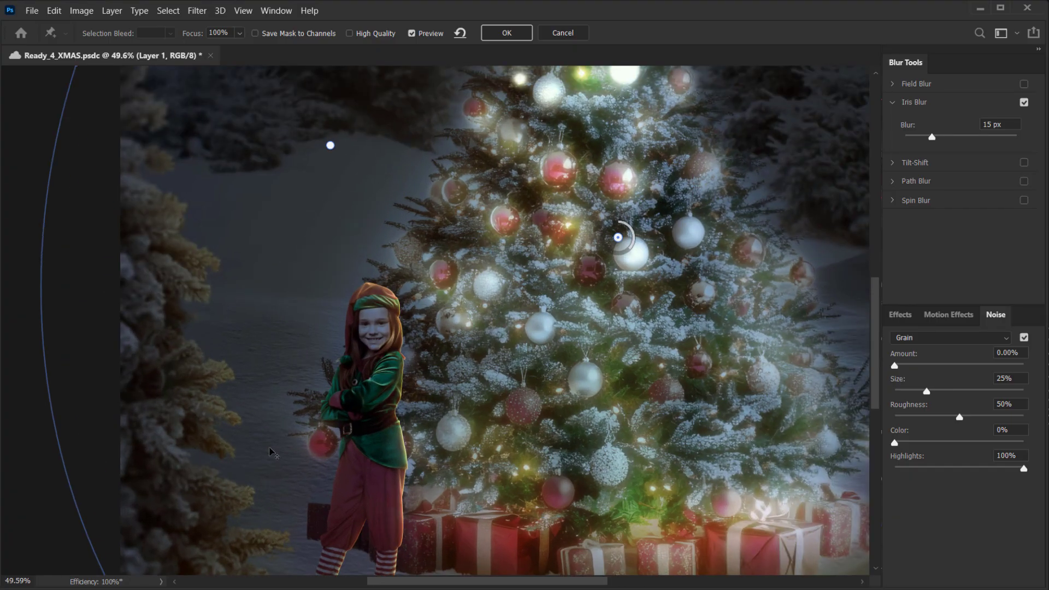
pyautogui.scroll(-3, 271, 452)
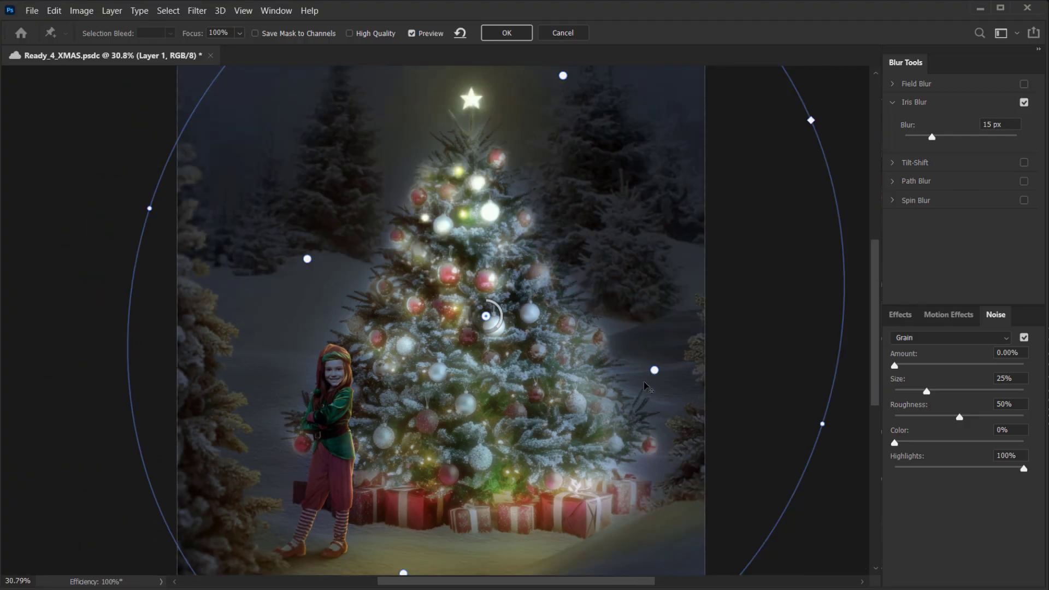
pyautogui.moveTo(653, 370); pyautogui.dragTo(591, 350)
pyautogui.click(507, 33)
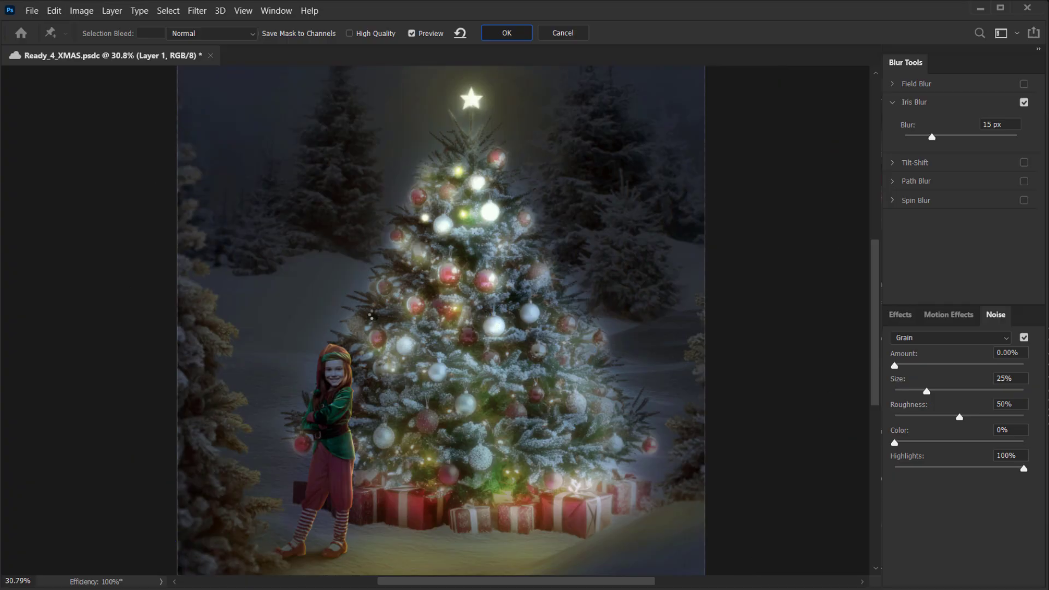
# Group the stamped layer with the adjustment and effect layers above Night Filter, and name the group Adjustm.
pyautogui.hotkey('ctrl', '0')
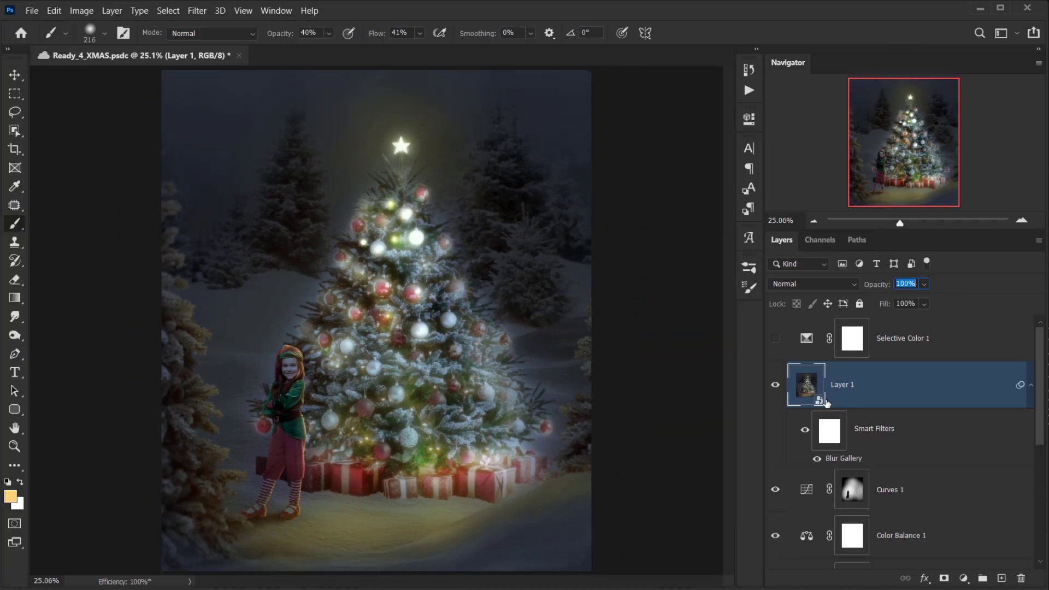
pyautogui.click(1030, 385)
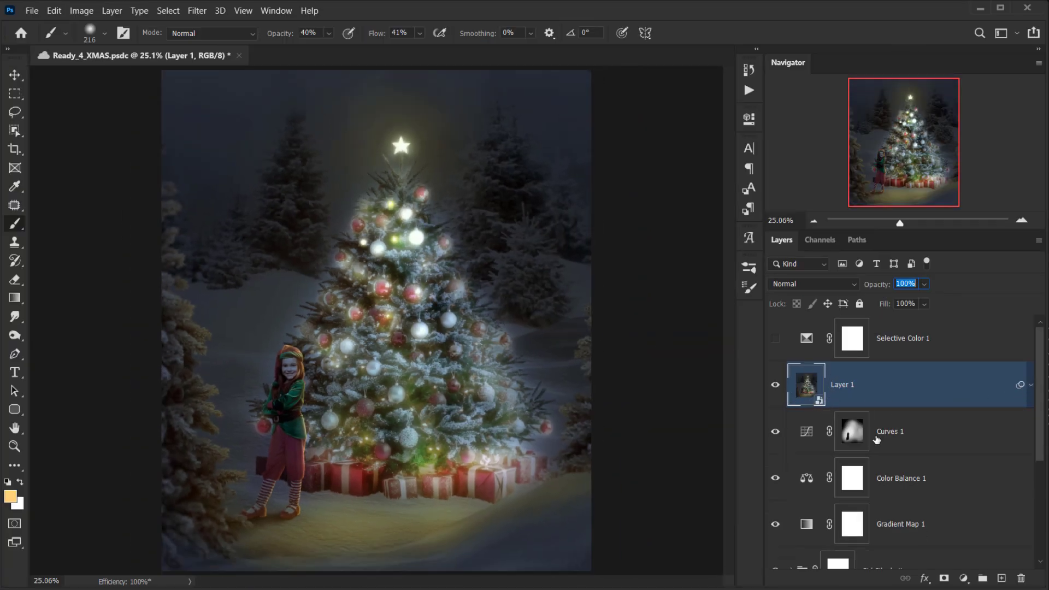
pyautogui.hotkey('ctrl', 'g')
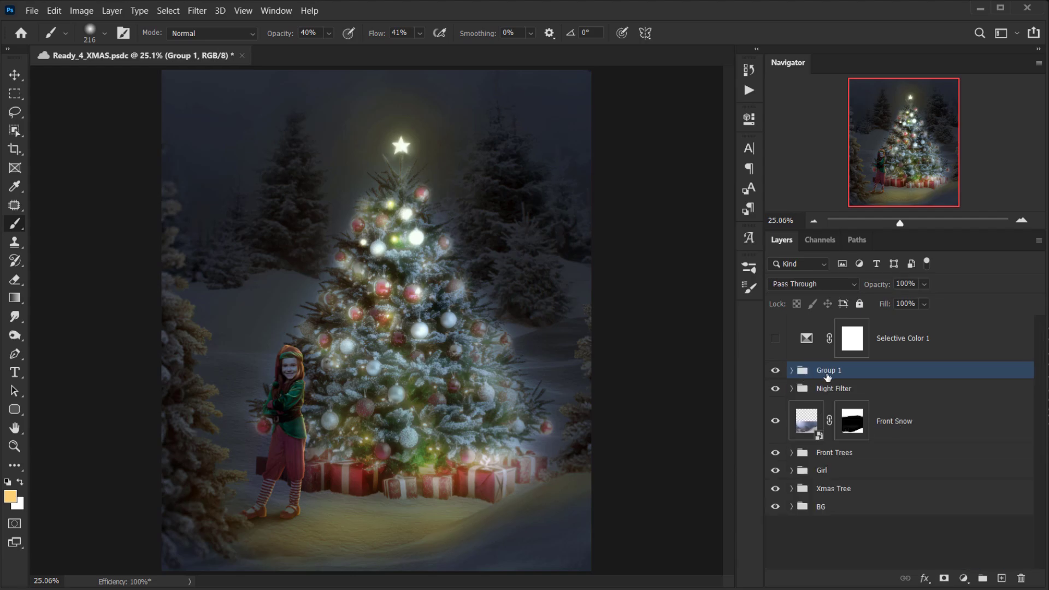
pyautogui.doubleClick(826, 371)
pyautogui.write('Adjustm')
pyautogui.press('Return')
# Compare the composite with and without the Adjustm group by toggling its visibility.
pyautogui.click(775, 370)
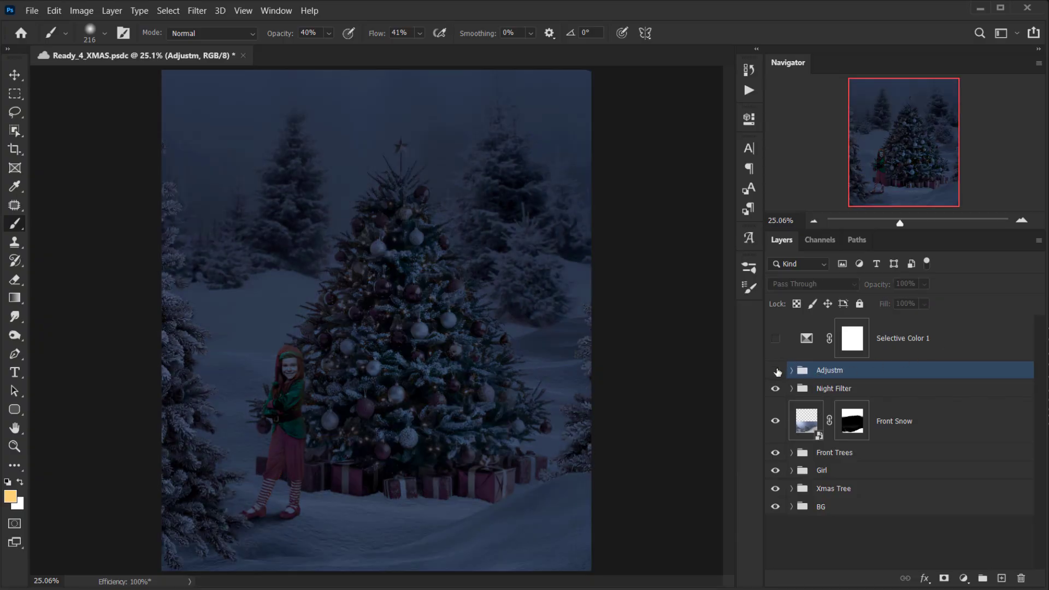
pyautogui.click(775, 370)
pyautogui.click(775, 371)
pyautogui.click(776, 371)
pyautogui.click(775, 371)
pyautogui.click(776, 371)
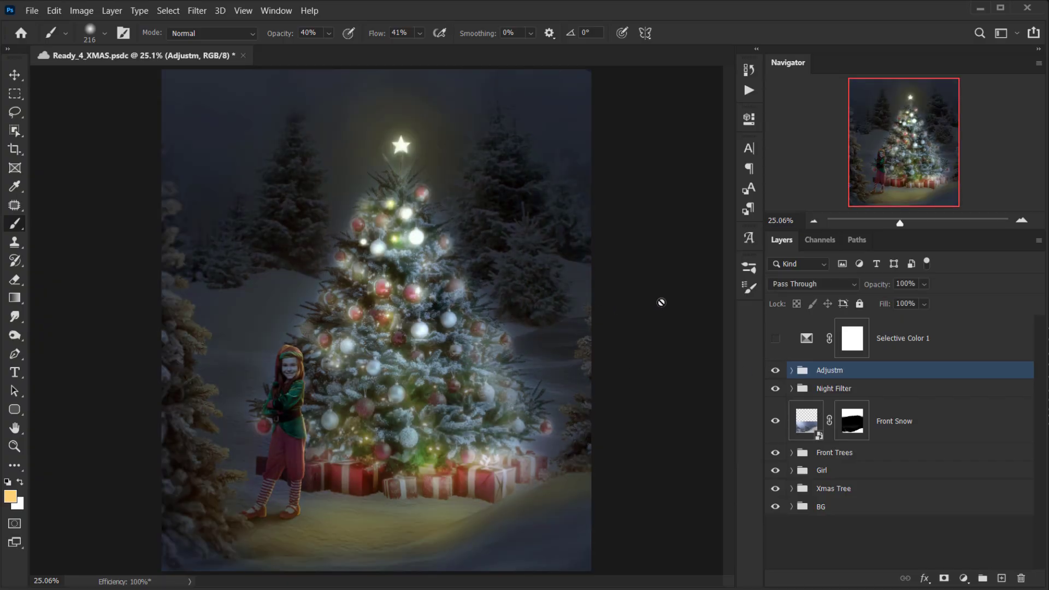
# Hide the interface panels to review the finished composite on its own.
pyautogui.press('Tab')
pyautogui.press('Tab')
pyautogui.press('Tab')
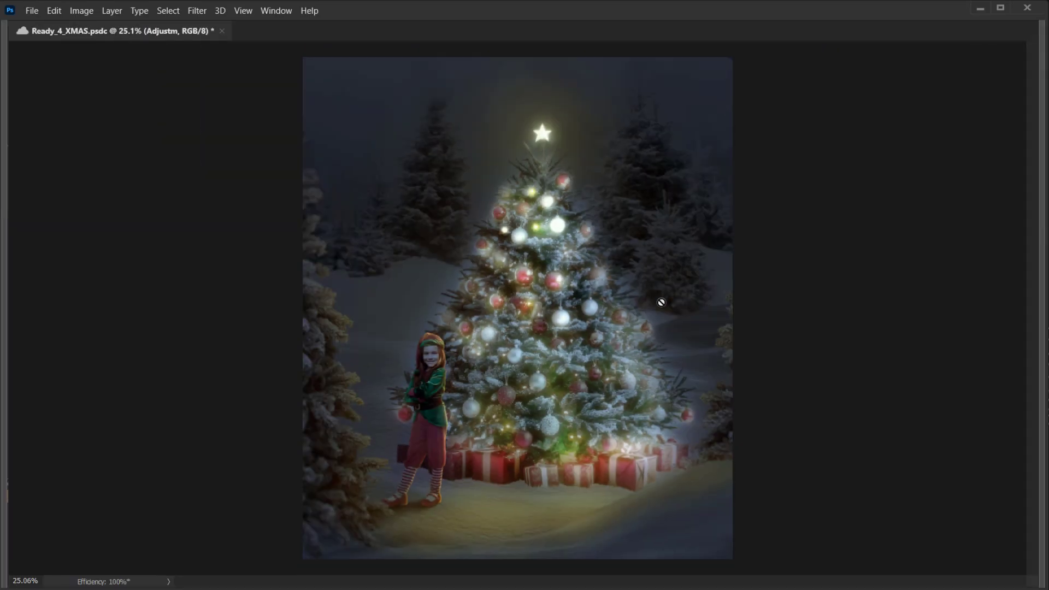